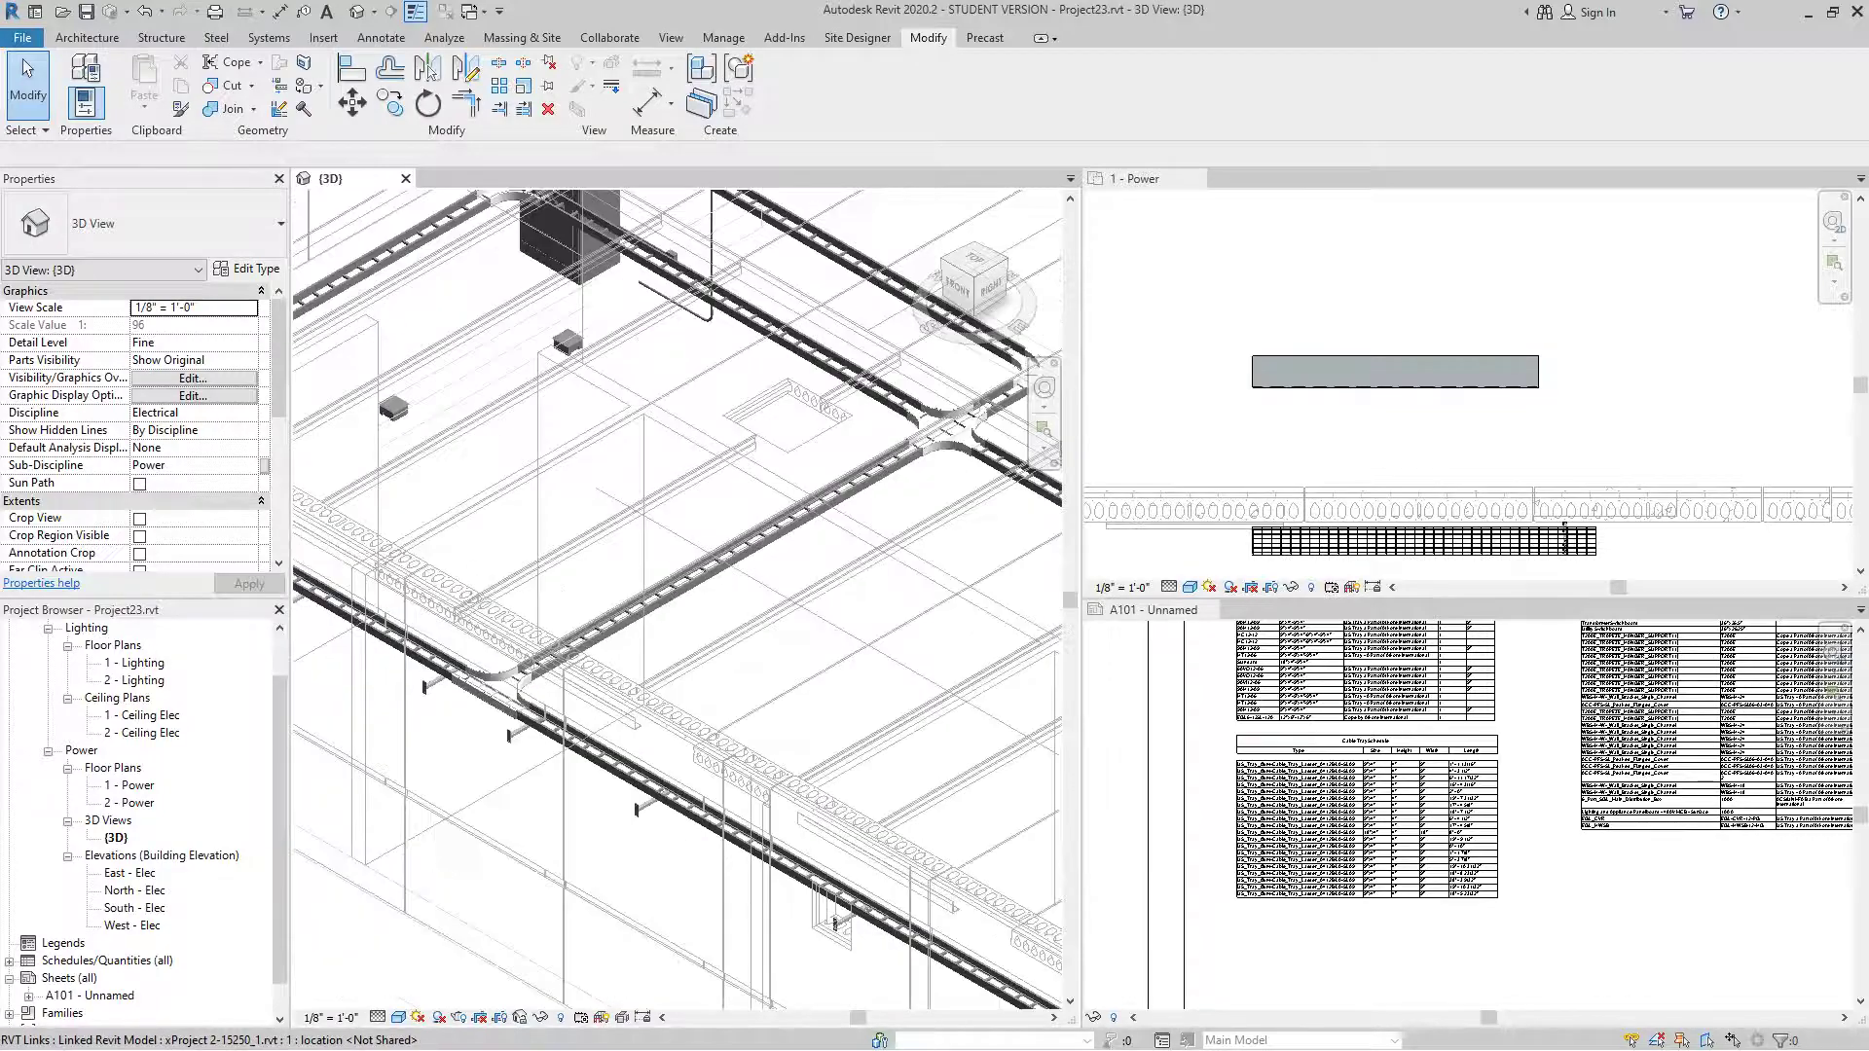
- Examine the cable tray runs, electrical equipment and six-port main distribution box in the 3D view
{"action": "scroll", "coordinate": [678, 899], "scroll_direction": "down", "scroll_amount": 2}
{"action": "scroll", "coordinate": [678, 899], "scroll_direction": "down", "scroll_amount": 5}
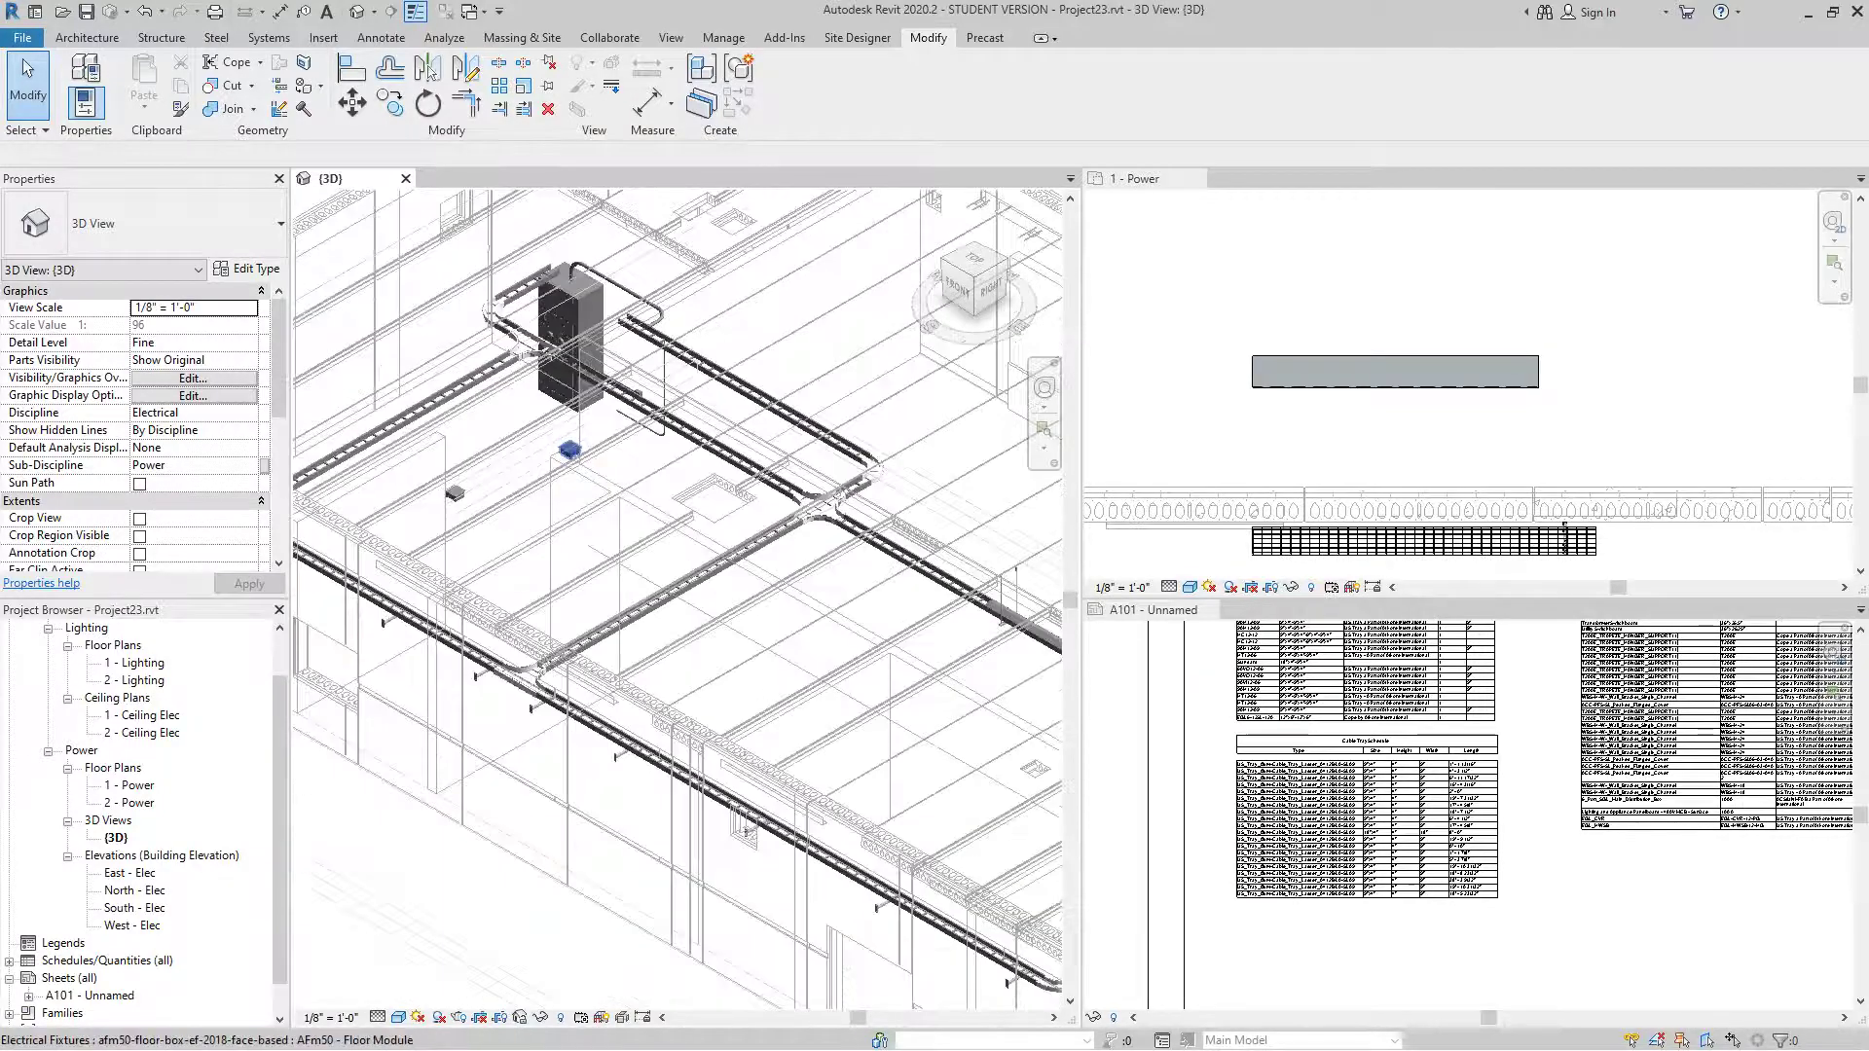
{"action": "middle_click_drag", "start_coordinate": [679, 899], "coordinate": [632, 885]}
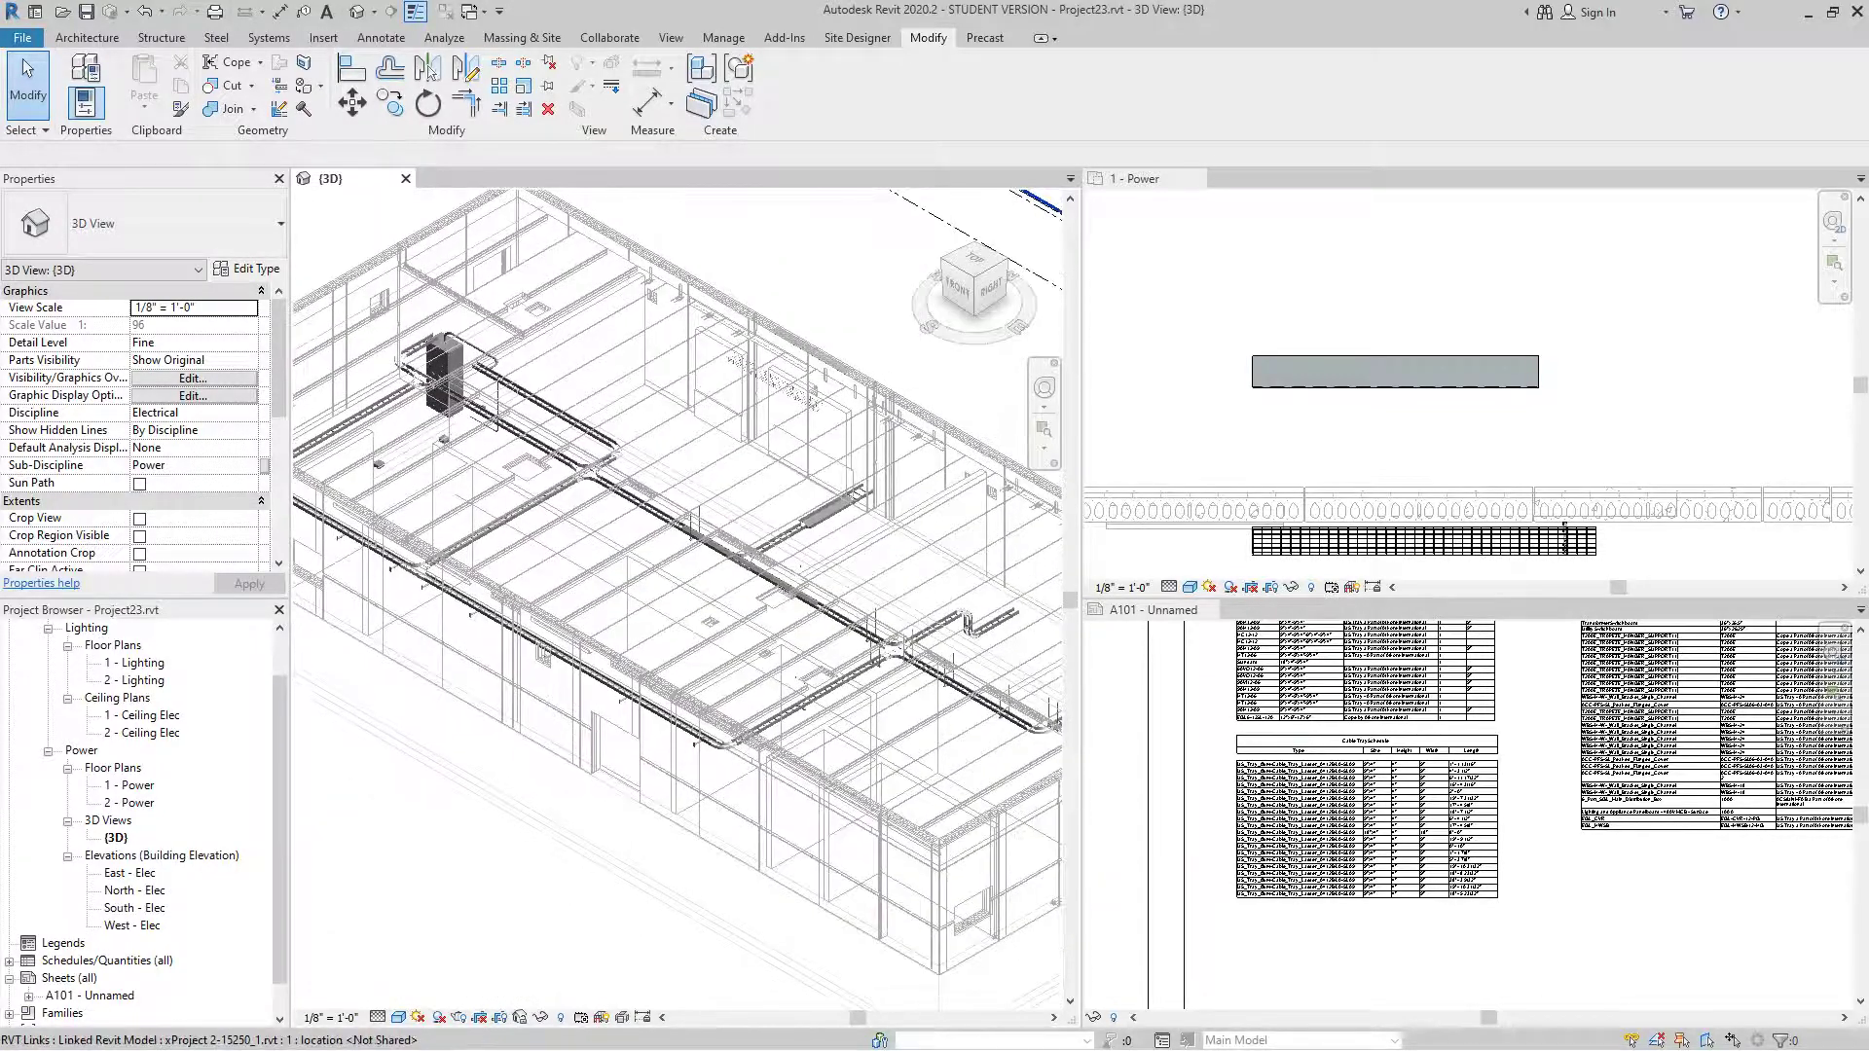
{"action": "scroll", "coordinate": [1047, 718], "scroll_direction": "up", "scroll_amount": 5}
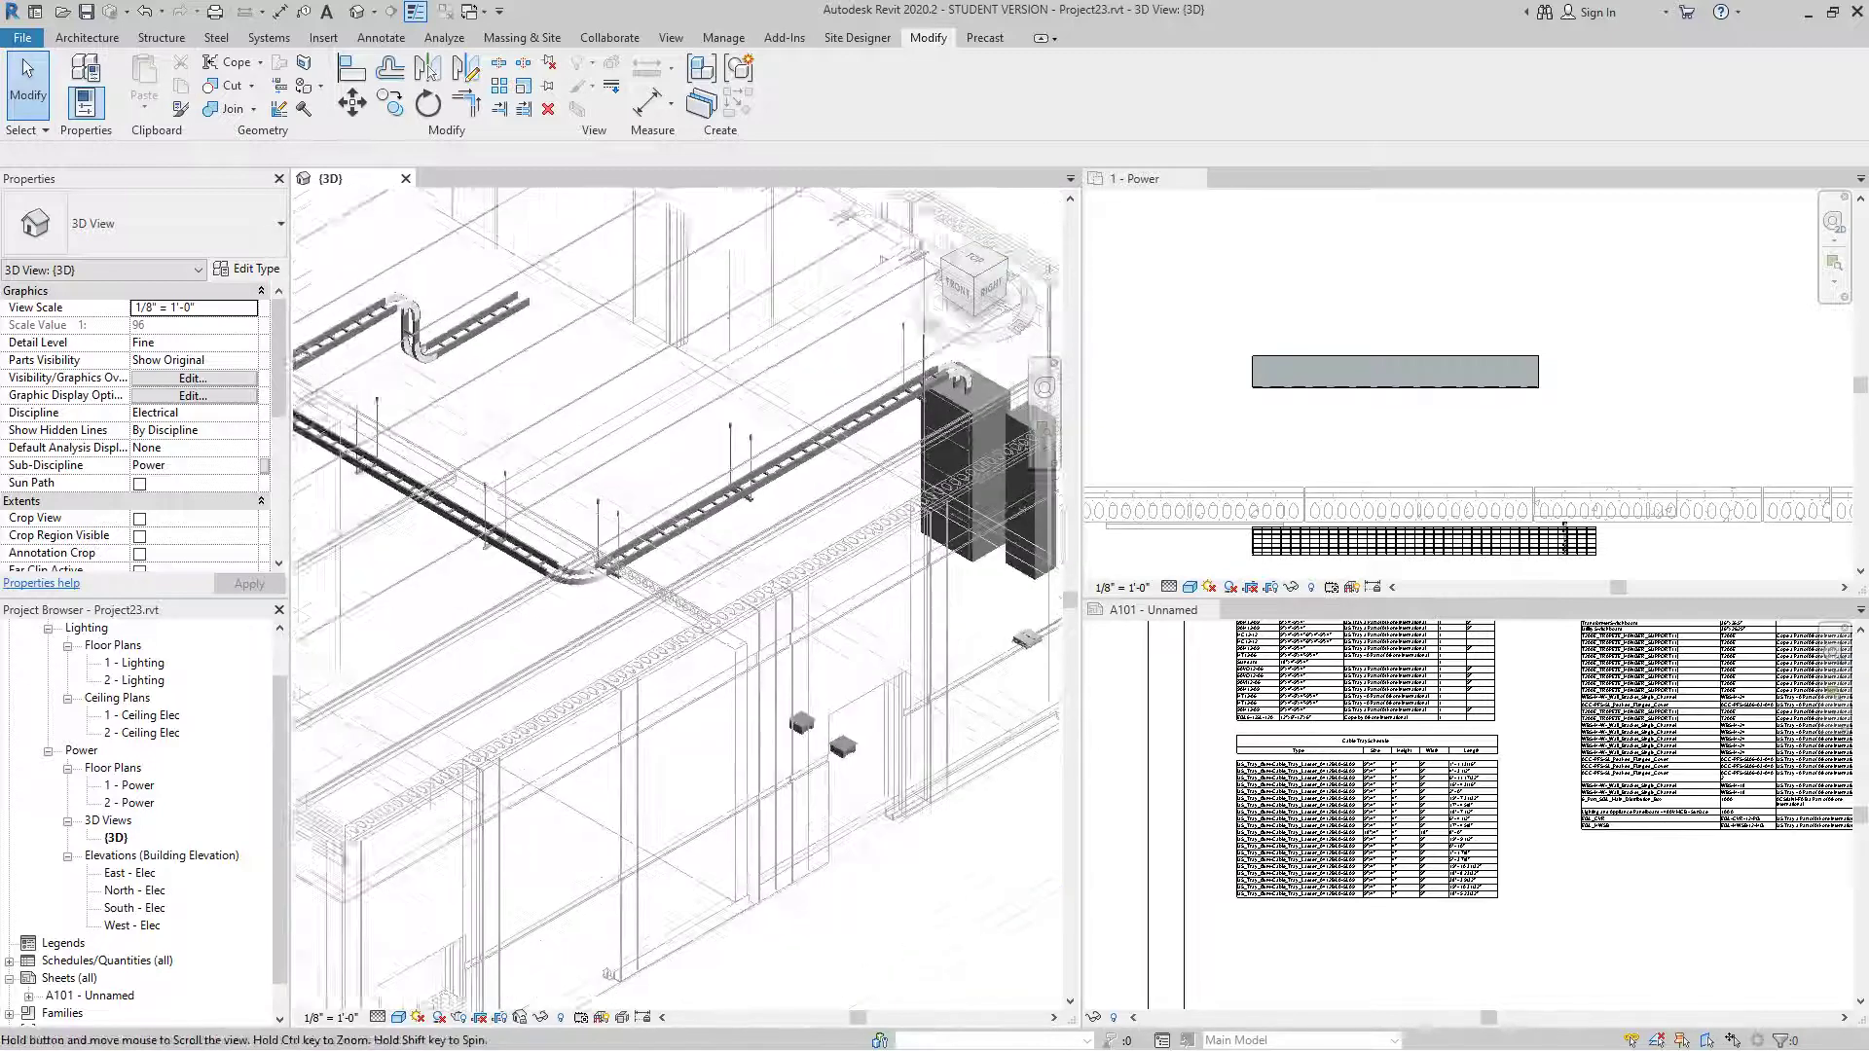
{"action": "scroll", "coordinate": [881, 638], "scroll_direction": "up", "scroll_amount": 5}
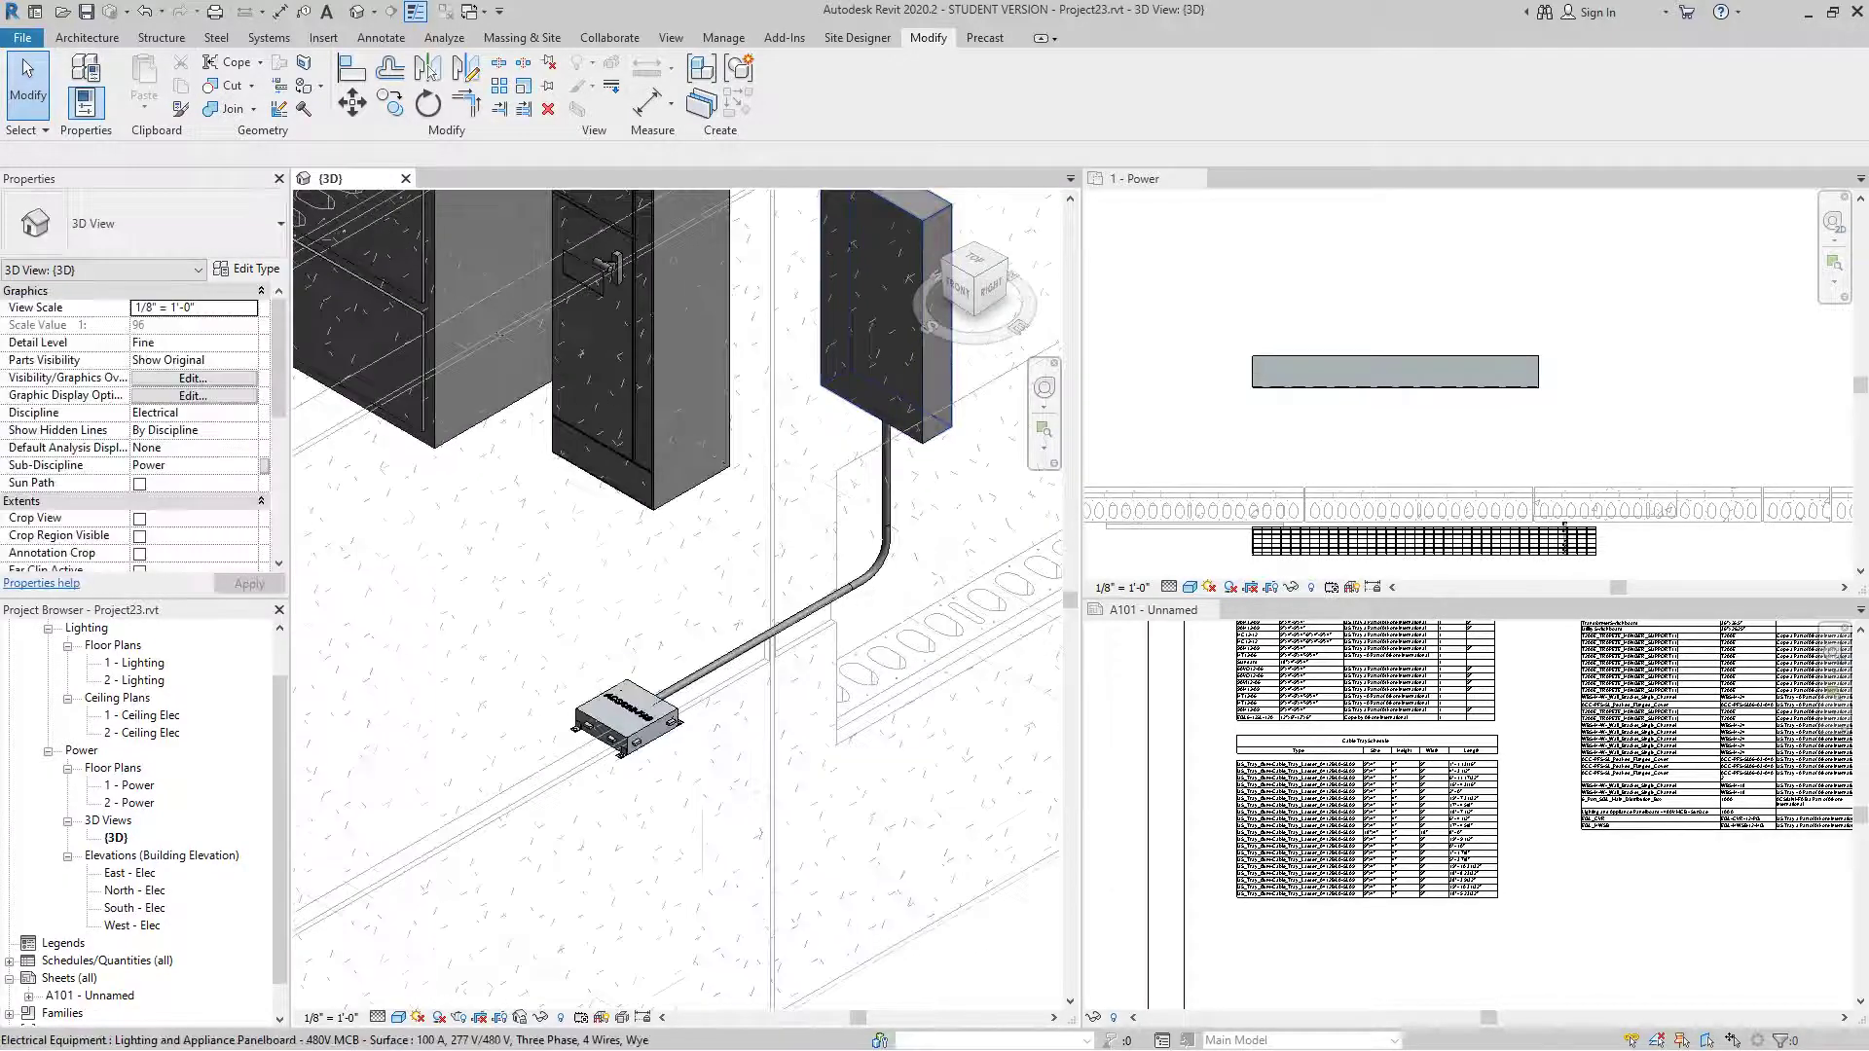
{"action": "scroll", "coordinate": [628, 731], "scroll_direction": "up", "scroll_amount": 2}
{"action": "scroll", "coordinate": [621, 710], "scroll_direction": "up", "scroll_amount": 2}
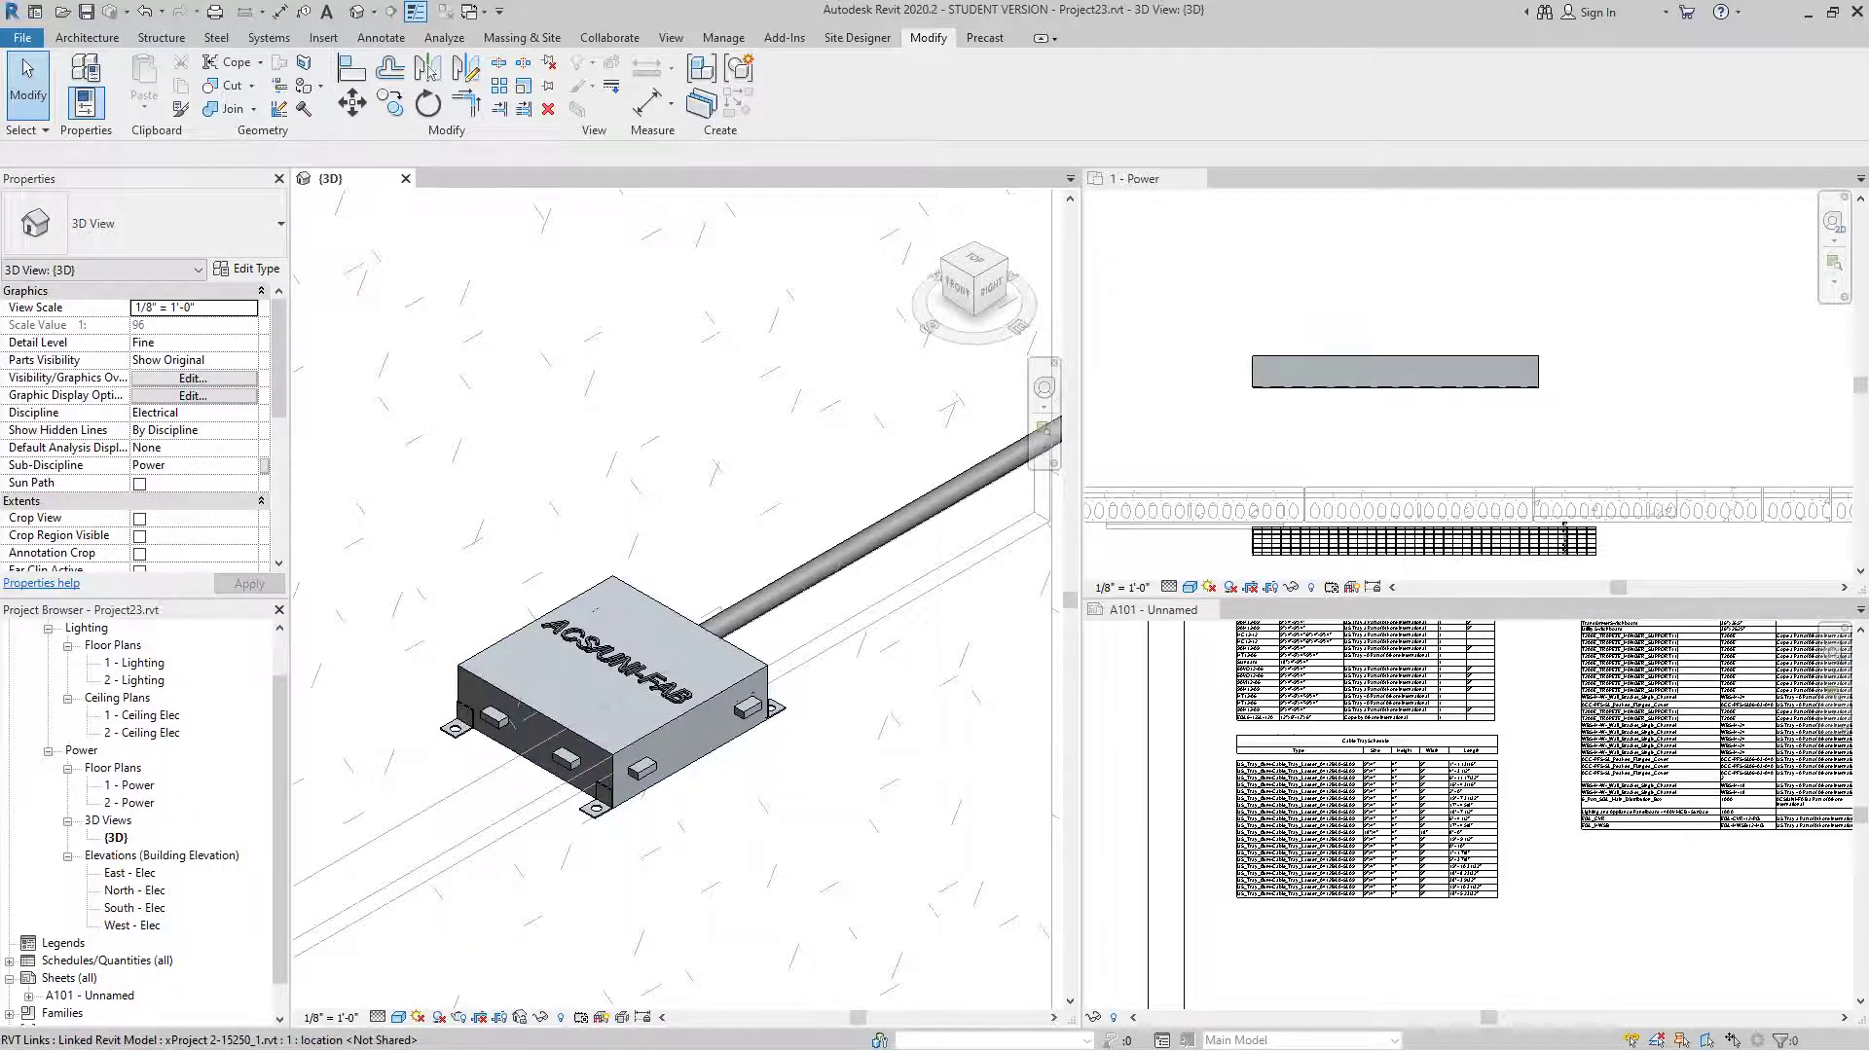
{"action": "scroll", "coordinate": [808, 664], "scroll_direction": "down", "scroll_amount": 6}
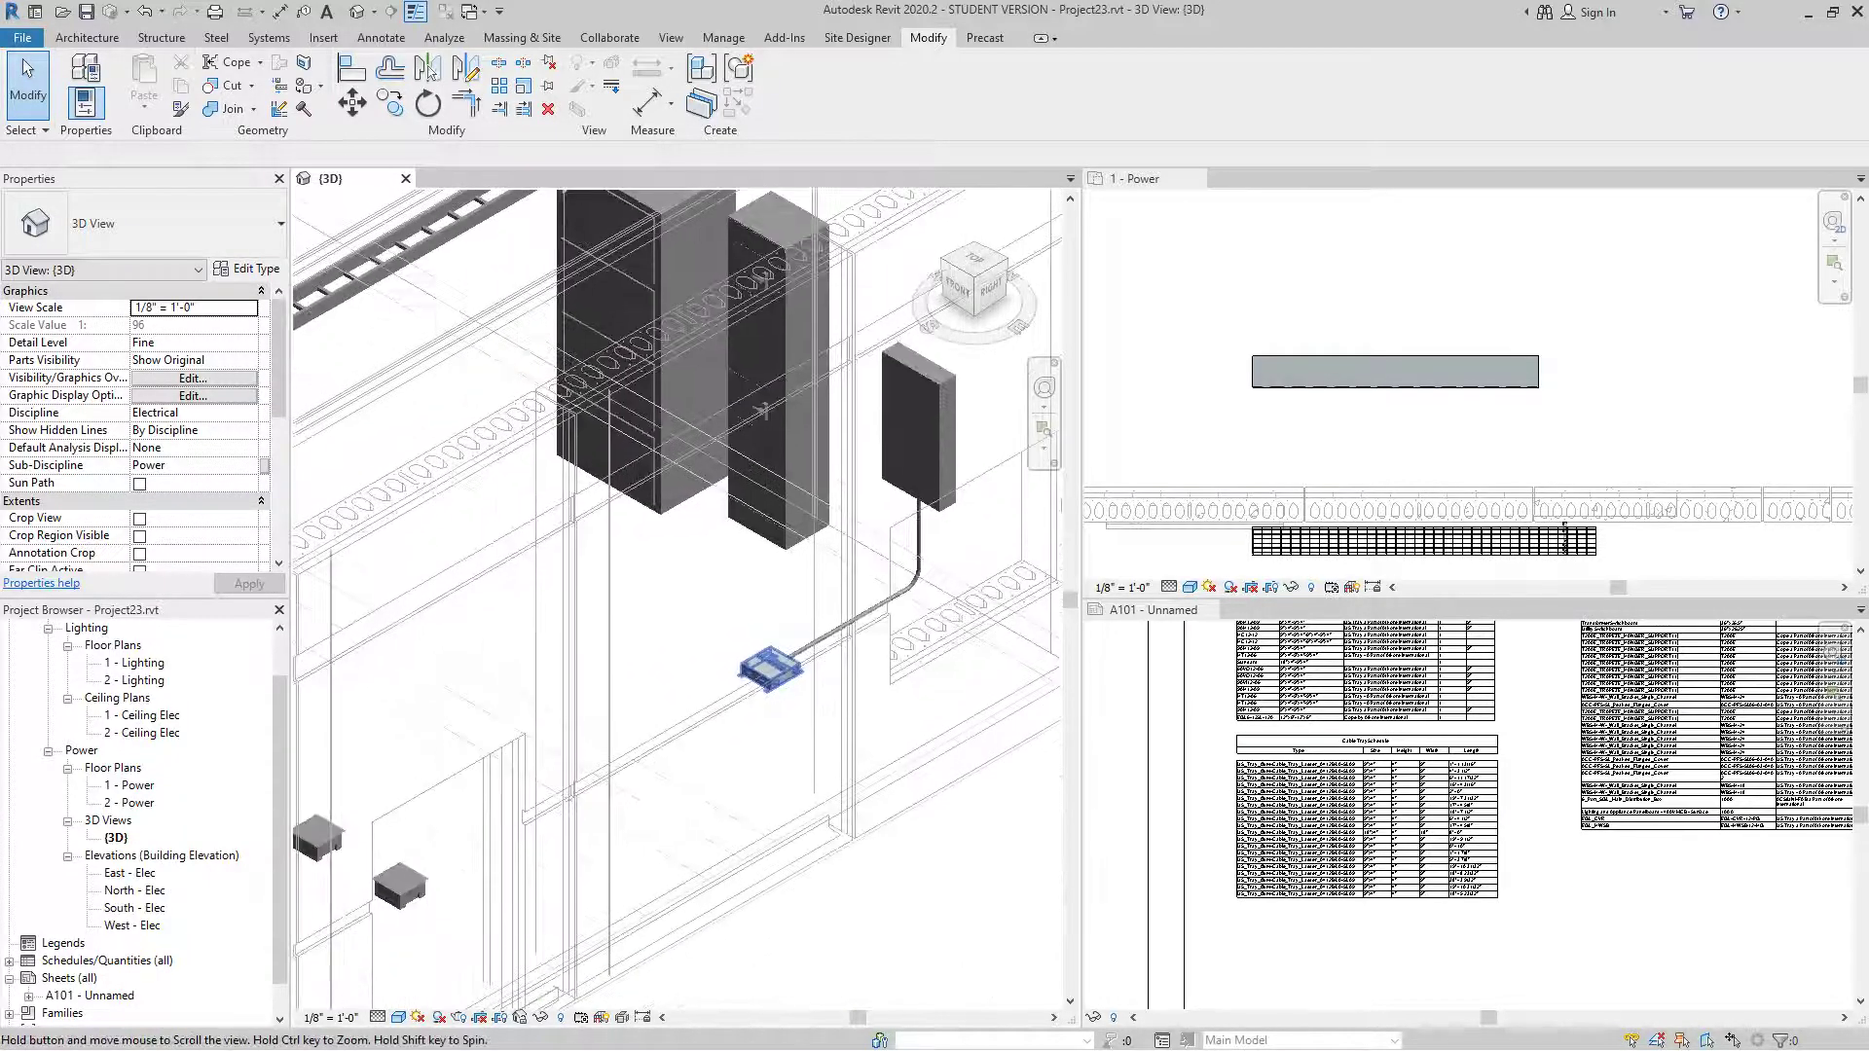
{"action": "scroll", "coordinate": [769, 670], "scroll_direction": "up", "scroll_amount": 6}
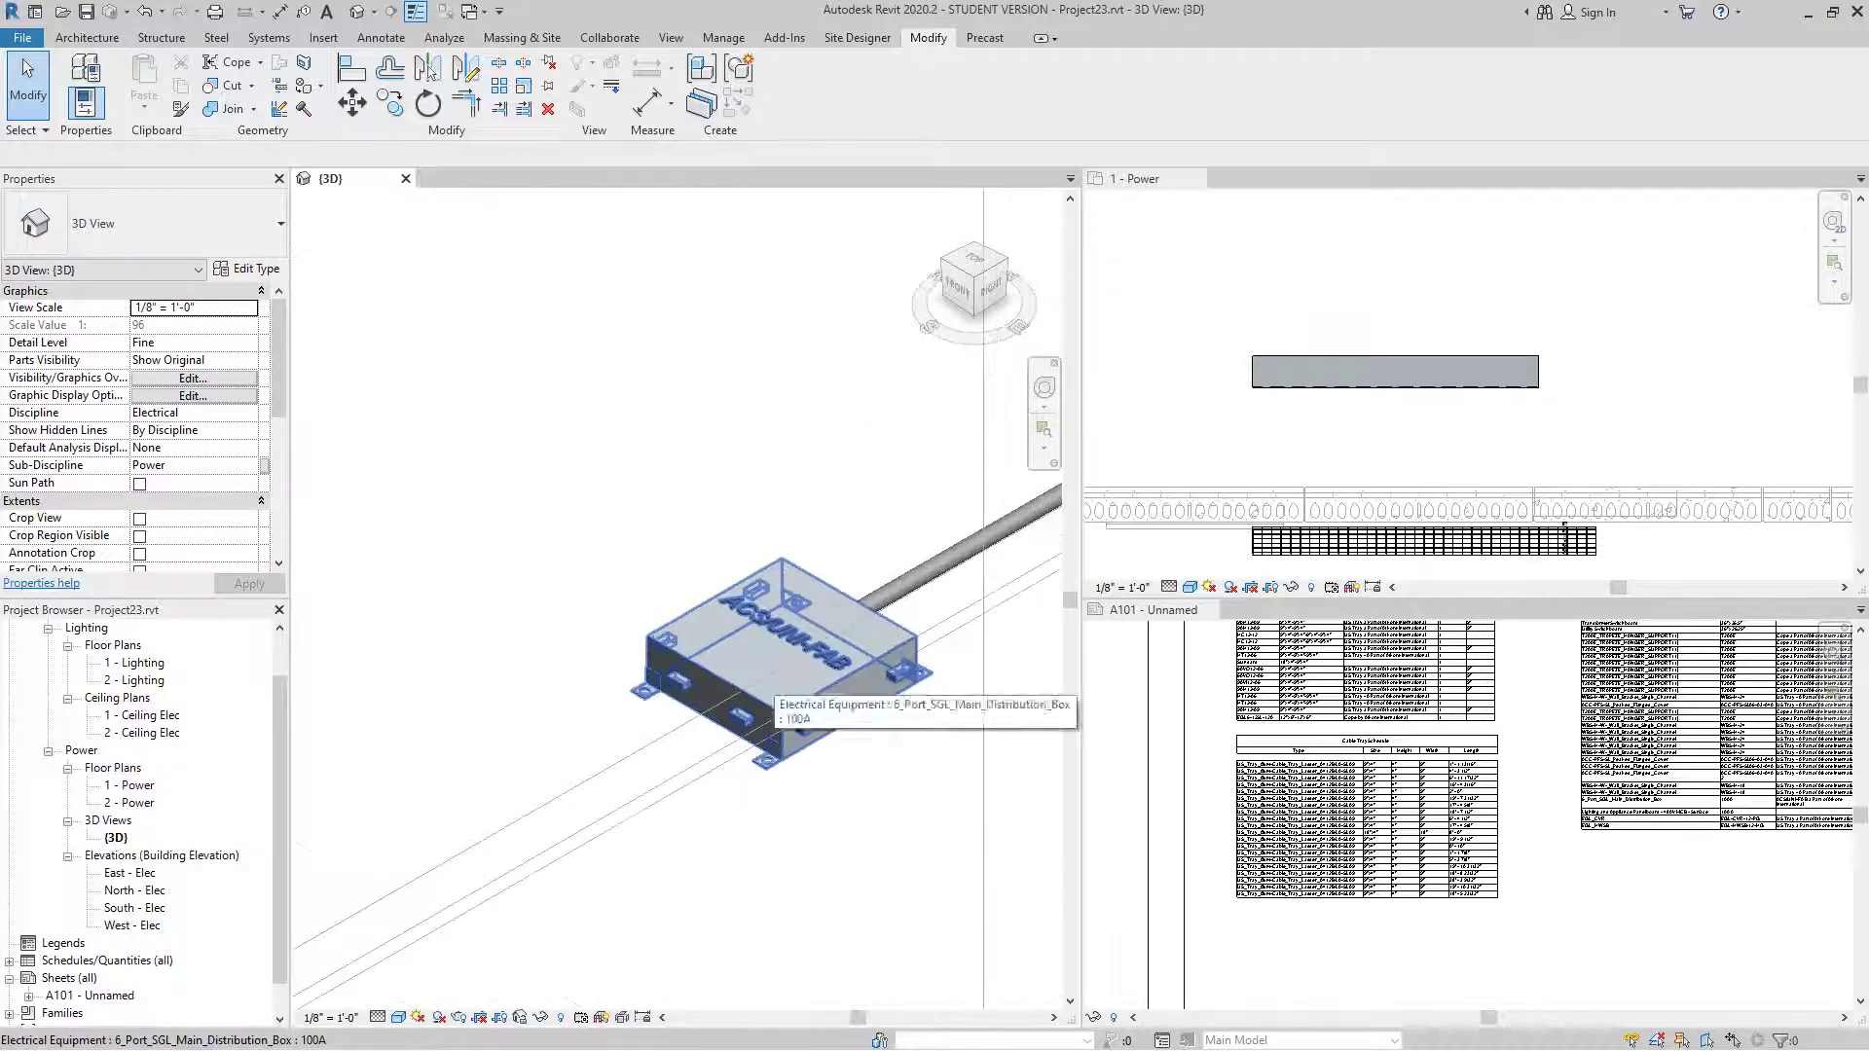
{"action": "scroll", "coordinate": [767, 675], "scroll_direction": "down", "scroll_amount": 6}
{"action": "middle_click_drag", "start_coordinate": [759, 693], "coordinate": [865, 672]}
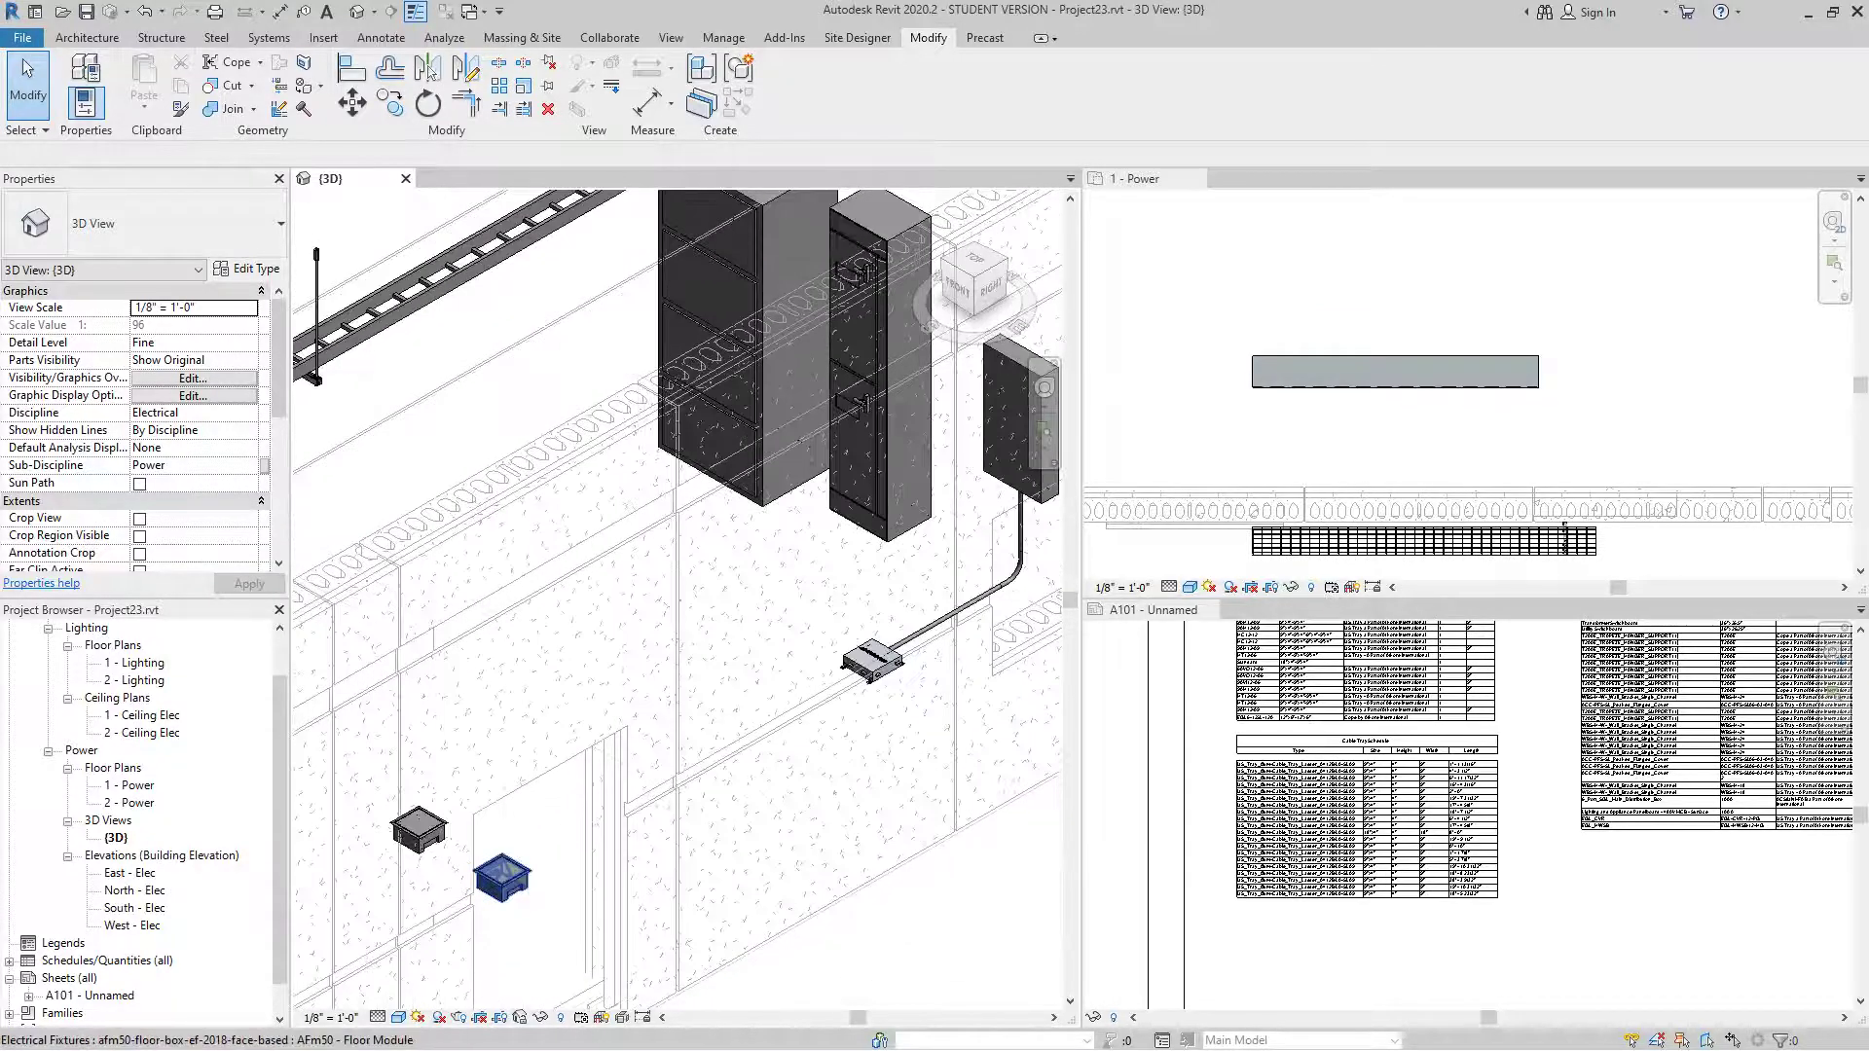
- Draw a 3/4" conduit from a port of the main distribution box along the wall toward the nearby floor boxes
{"action": "scroll", "coordinate": [881, 677], "scroll_direction": "up", "scroll_amount": 6}
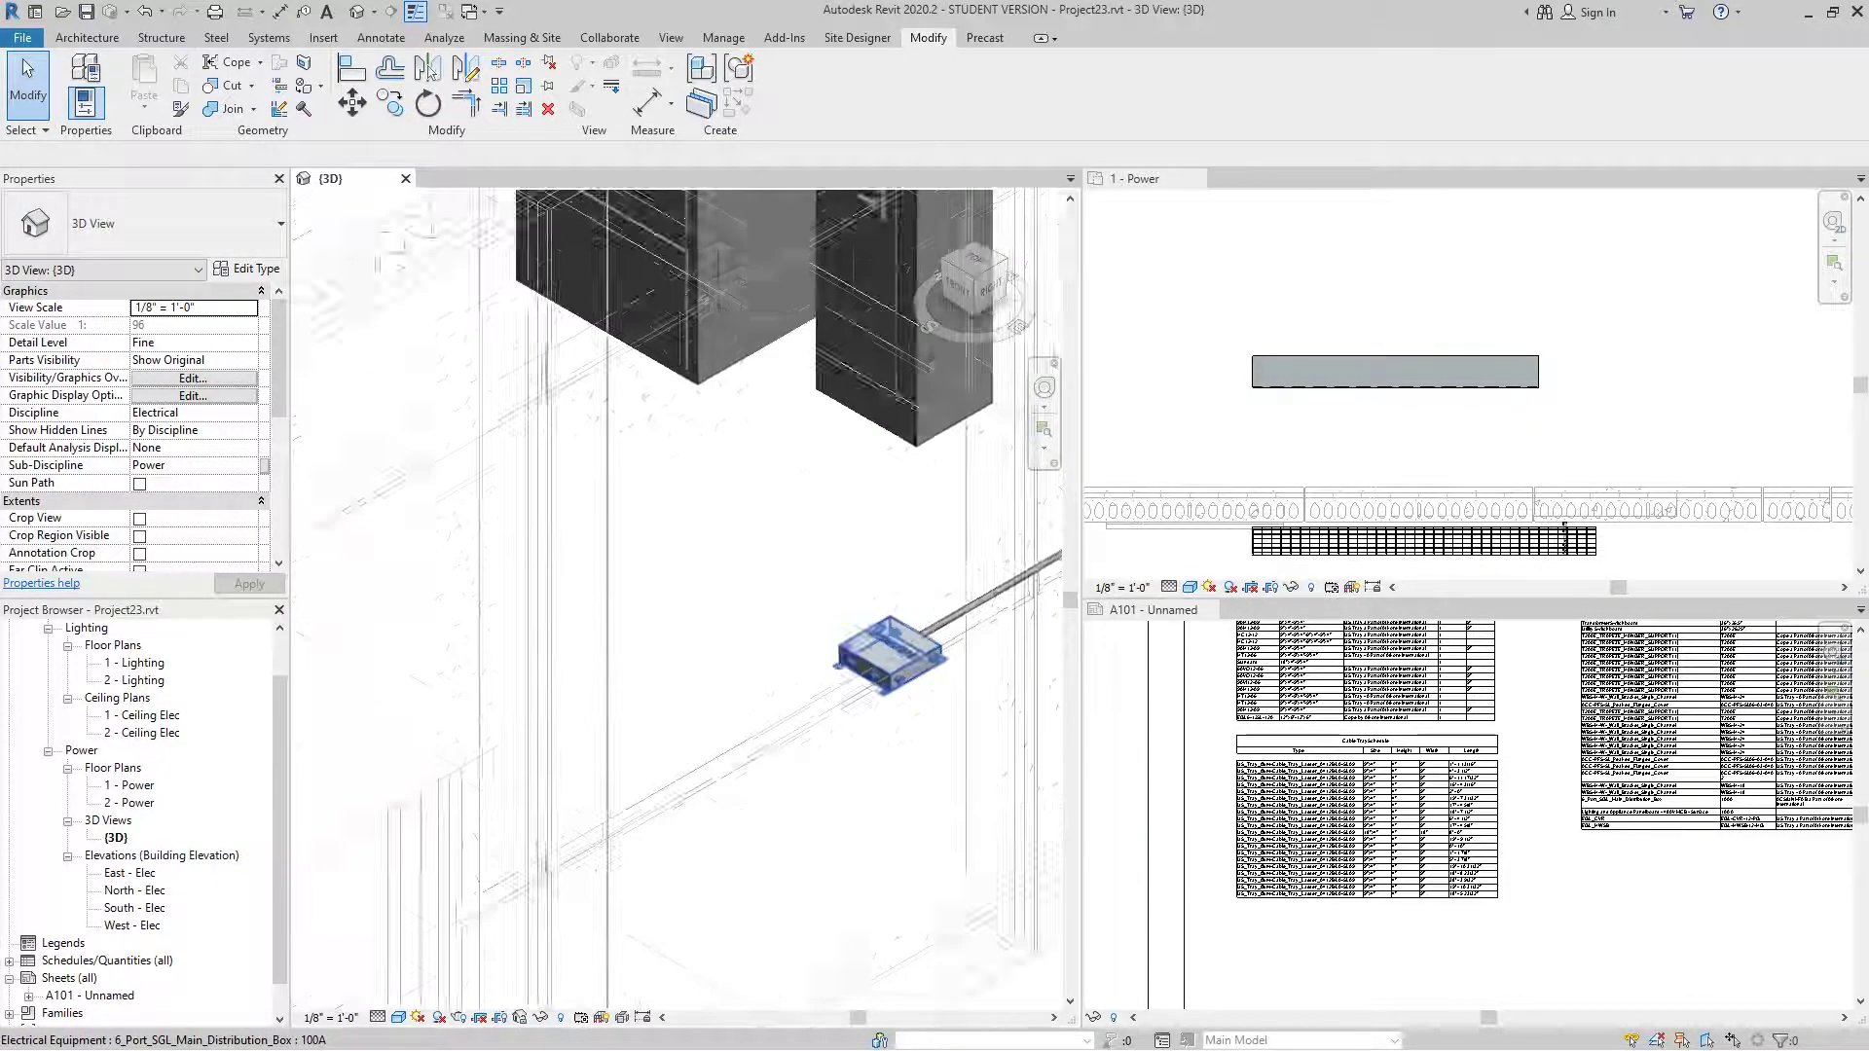
{"action": "left_click", "coordinate": [889, 680]}
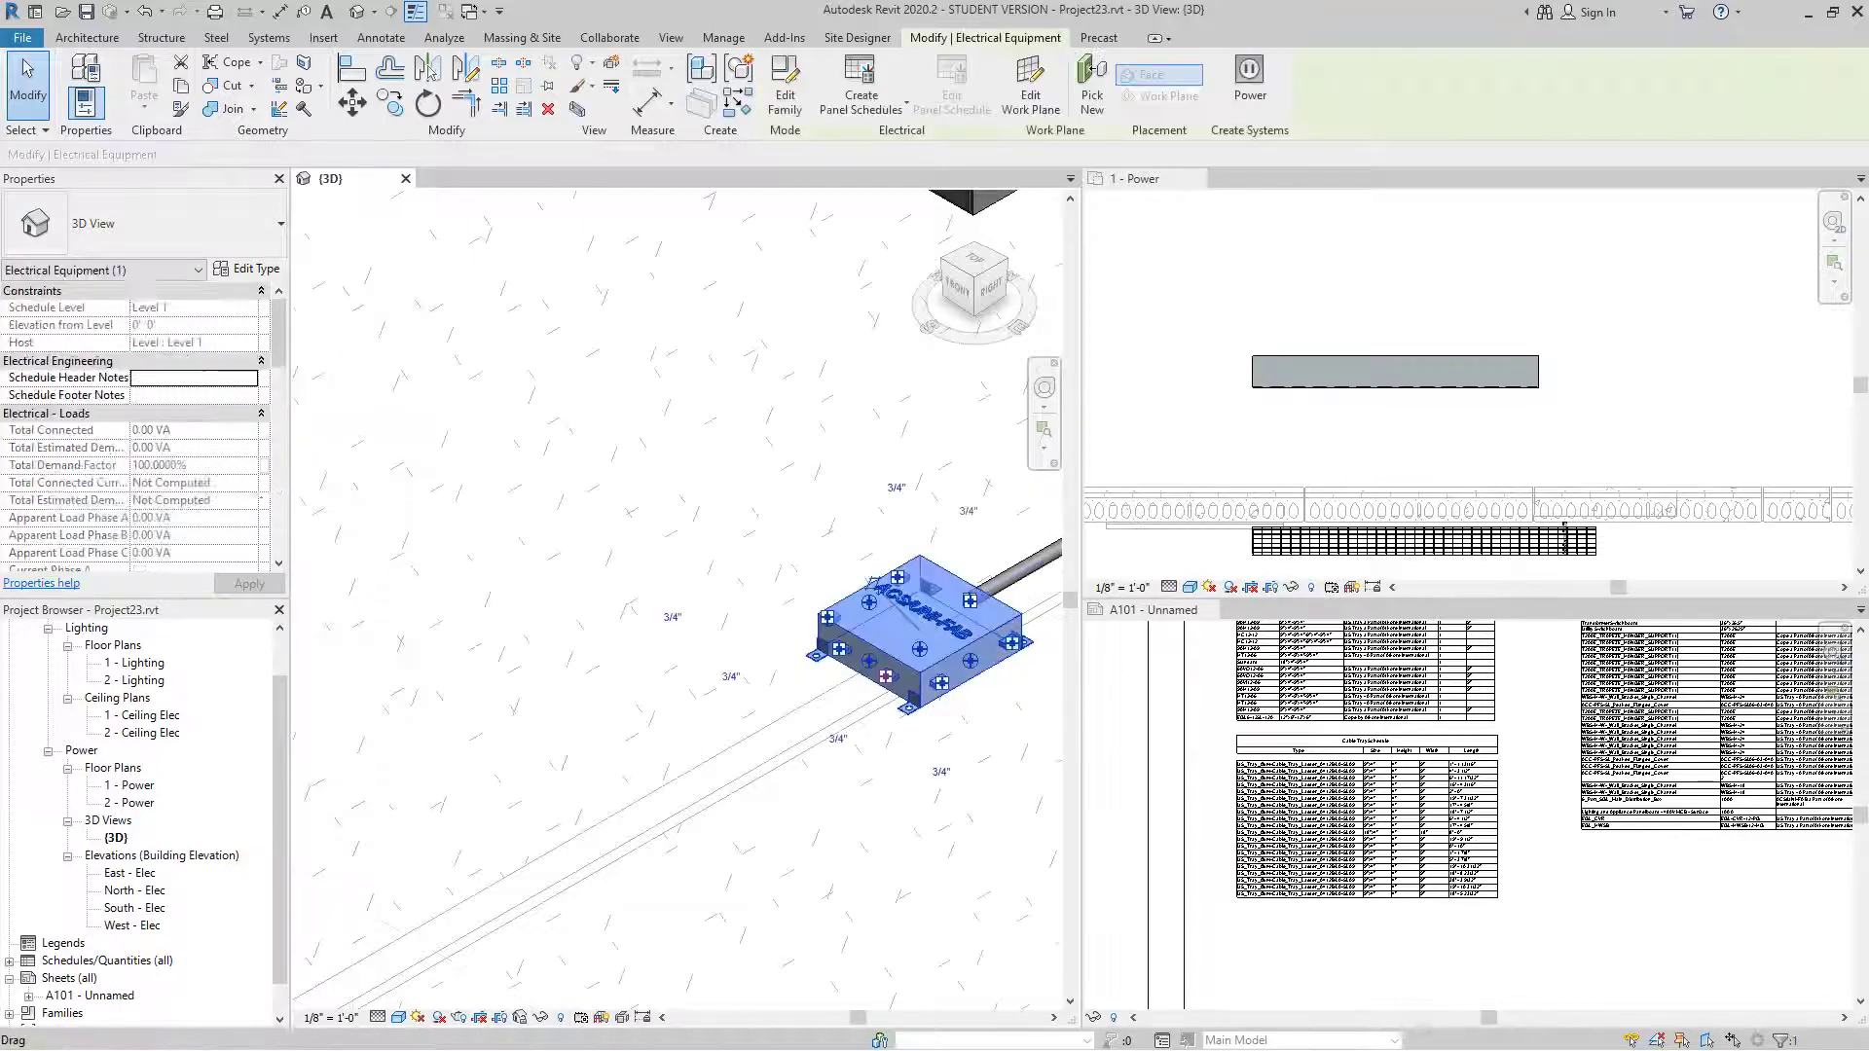
{"action": "right_click", "coordinate": [889, 680]}
{"action": "left_click", "coordinate": [959, 259]}
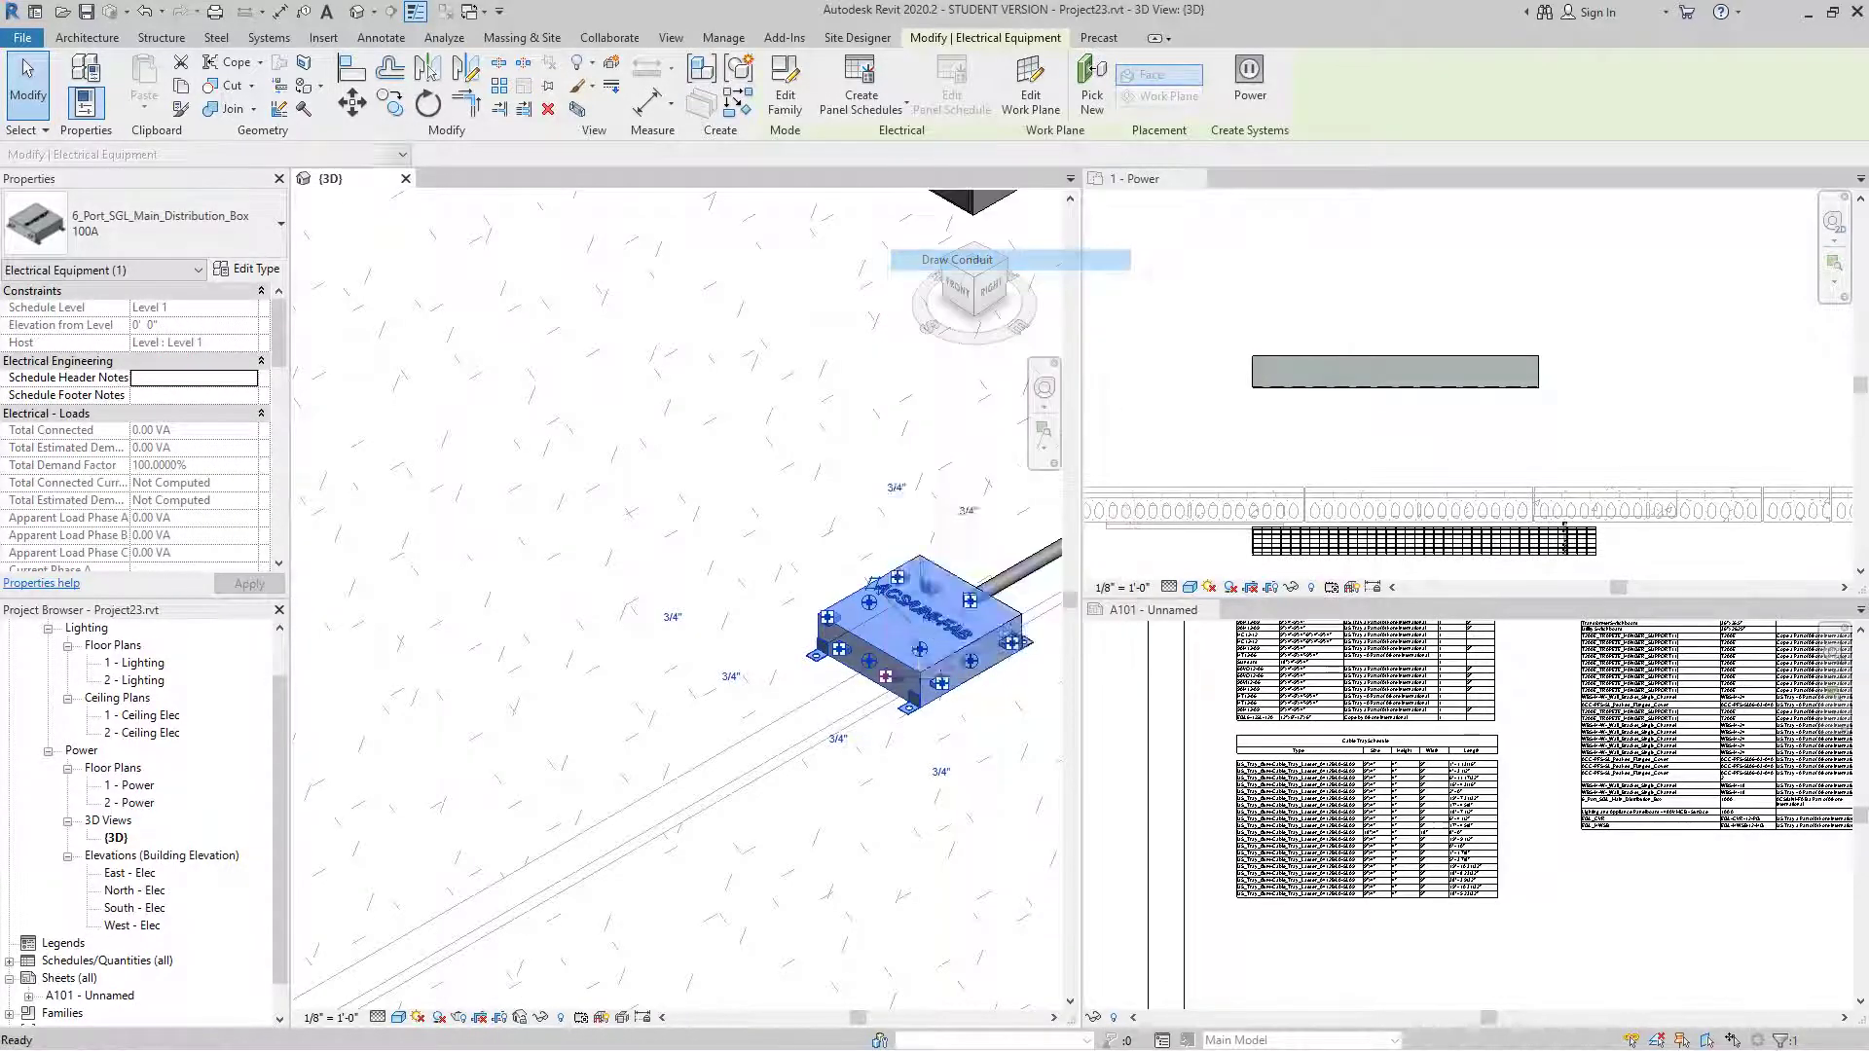
{"action": "scroll", "coordinate": [590, 848], "scroll_direction": "down", "scroll_amount": 1}
{"action": "middle_click_drag", "start_coordinate": [590, 848], "coordinate": [822, 709]}
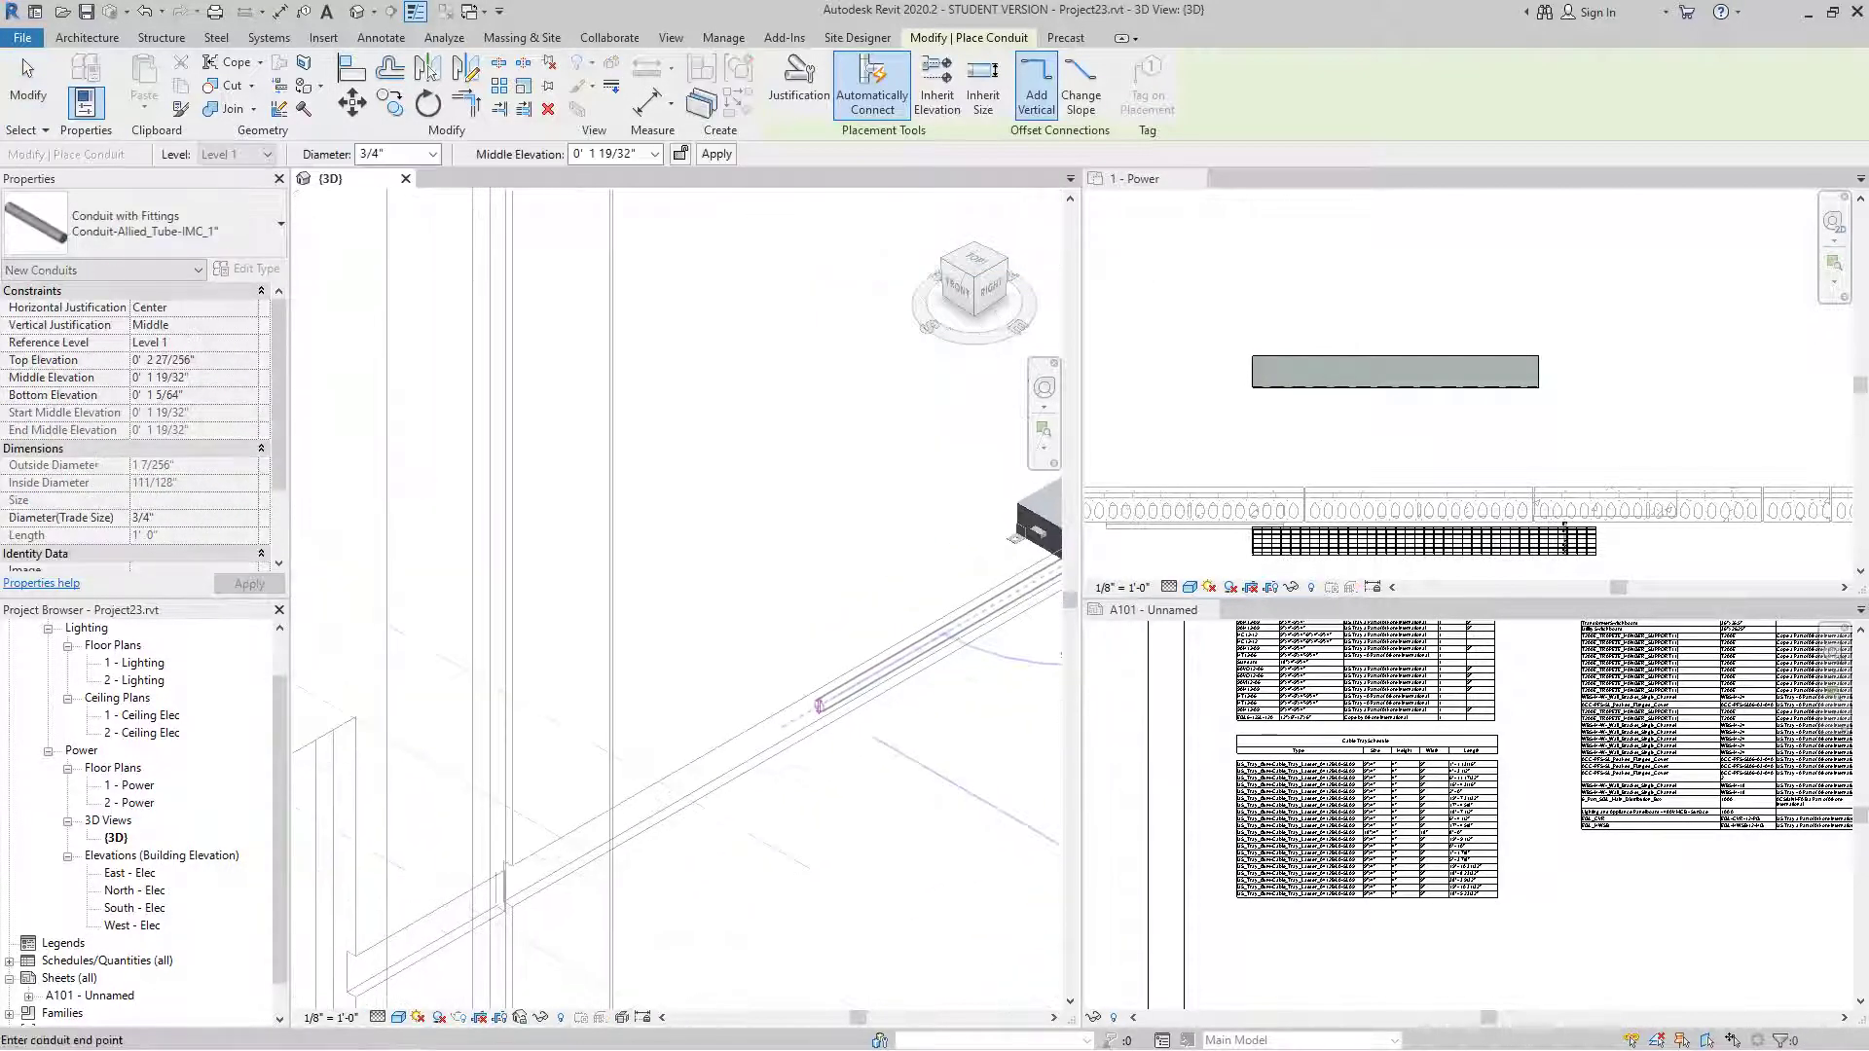
{"action": "scroll", "coordinate": [631, 781], "scroll_direction": "down", "scroll_amount": 3}
{"action": "middle_click_drag", "start_coordinate": [631, 780], "coordinate": [738, 687]}
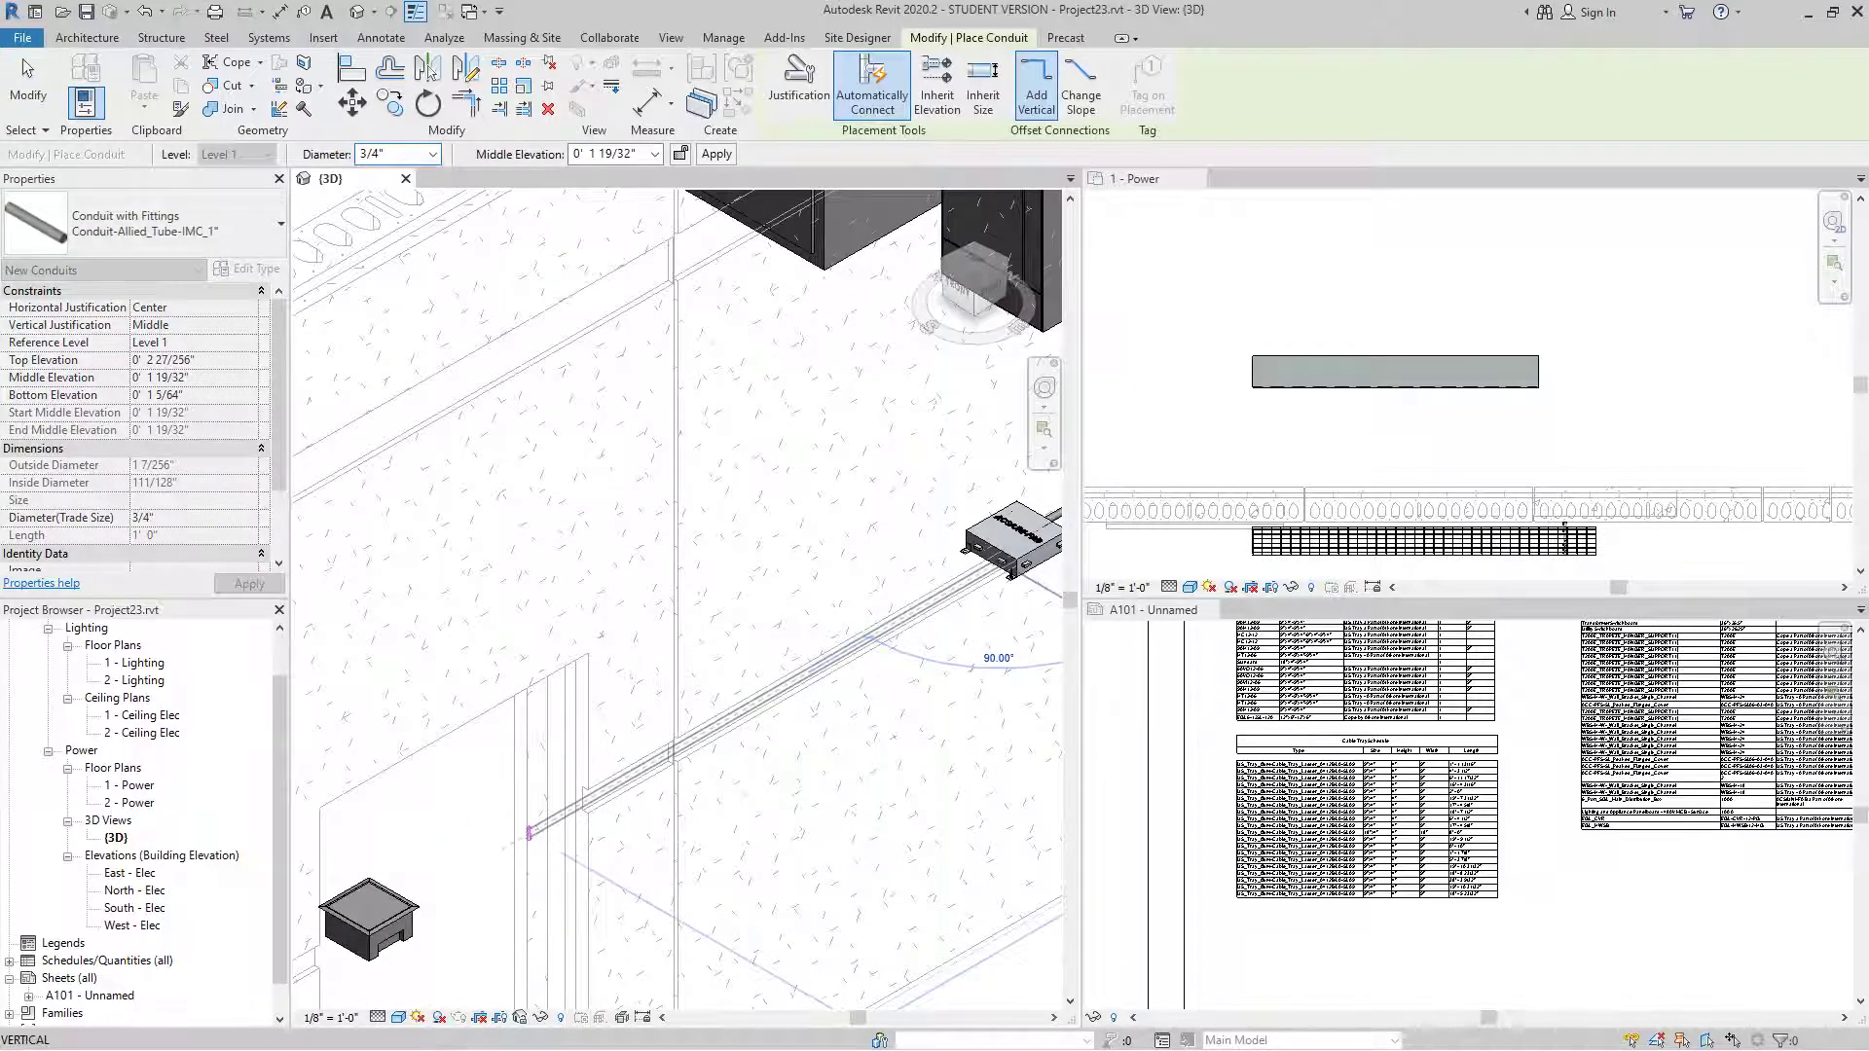
{"action": "left_click", "coordinate": [529, 832]}
{"action": "right_click", "coordinate": [528, 832]}
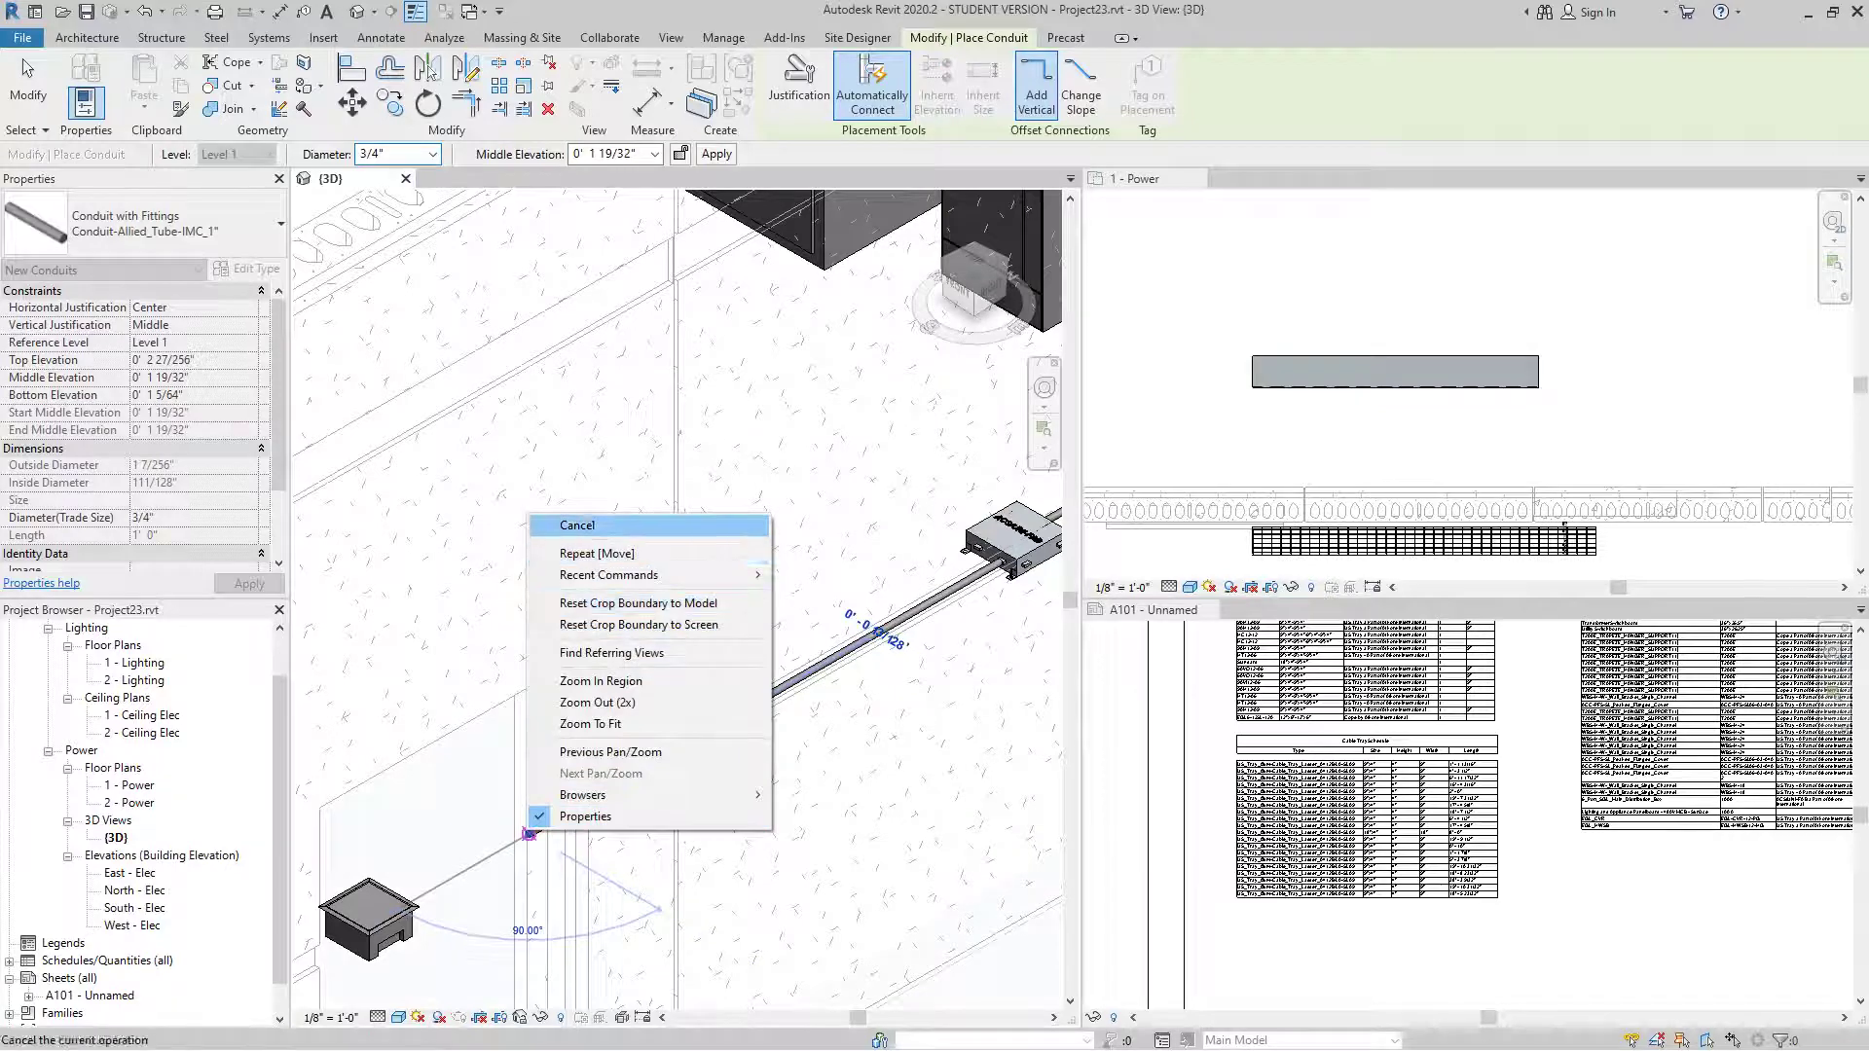
{"action": "left_click", "coordinate": [626, 521]}
- Examine the new conduit run in 3D and the horizontal cable tray section along the wall in the 1 - Power floor plan
{"action": "scroll", "coordinate": [602, 647], "scroll_direction": "down", "scroll_amount": 2}
{"action": "mouse_move", "coordinate": [603, 647]}
{"action": "middle_mouse_down", "text": "shift"}
{"action": "mouse_move", "coordinate": [610, 580]}
{"action": "mouse_move", "coordinate": [645, 638]}
{"action": "mouse_move", "coordinate": [755, 686]}
{"action": "mouse_move", "coordinate": [869, 804]}
{"action": "mouse_move", "coordinate": [825, 785]}
{"action": "middle_mouse_up", "text": "shift"}
{"action": "scroll", "coordinate": [646, 639], "scroll_direction": "down", "scroll_amount": 3}
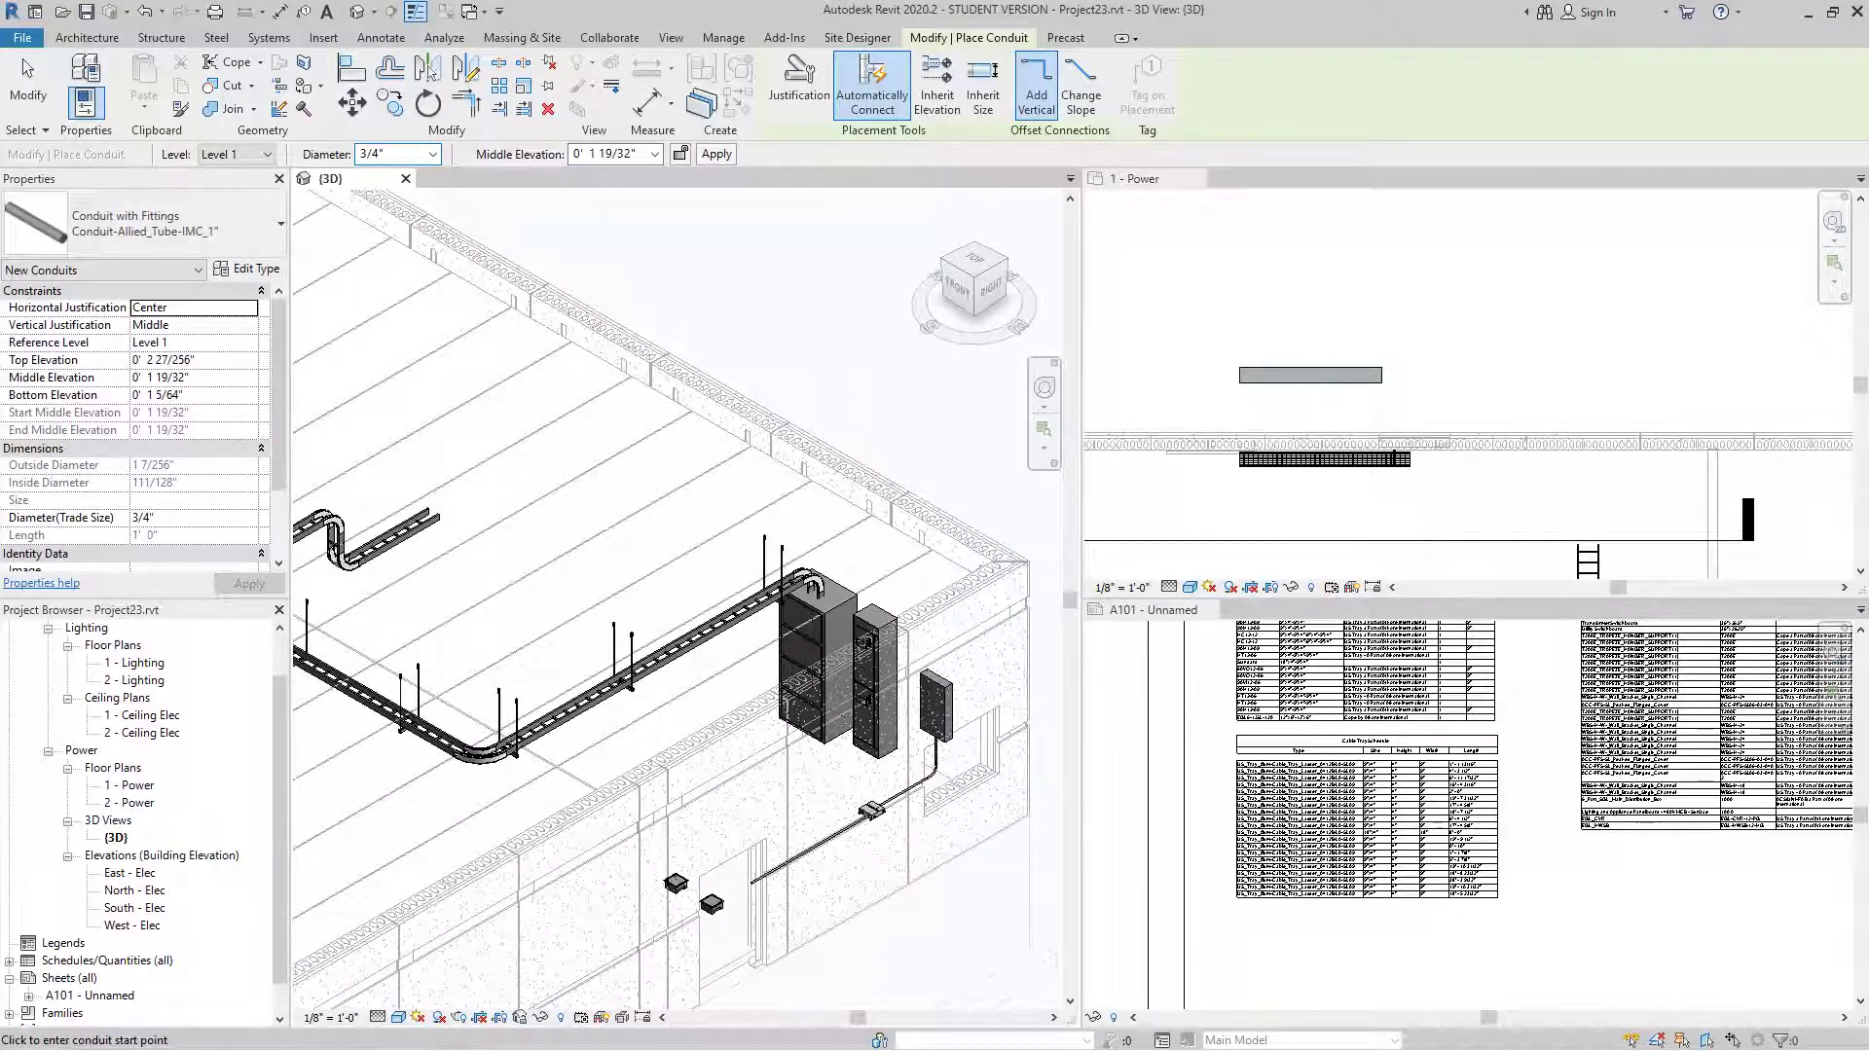
{"action": "scroll", "coordinate": [1470, 468], "scroll_direction": "down", "scroll_amount": 3}
{"action": "middle_click_drag", "start_coordinate": [1460, 487], "coordinate": [1484, 423]}
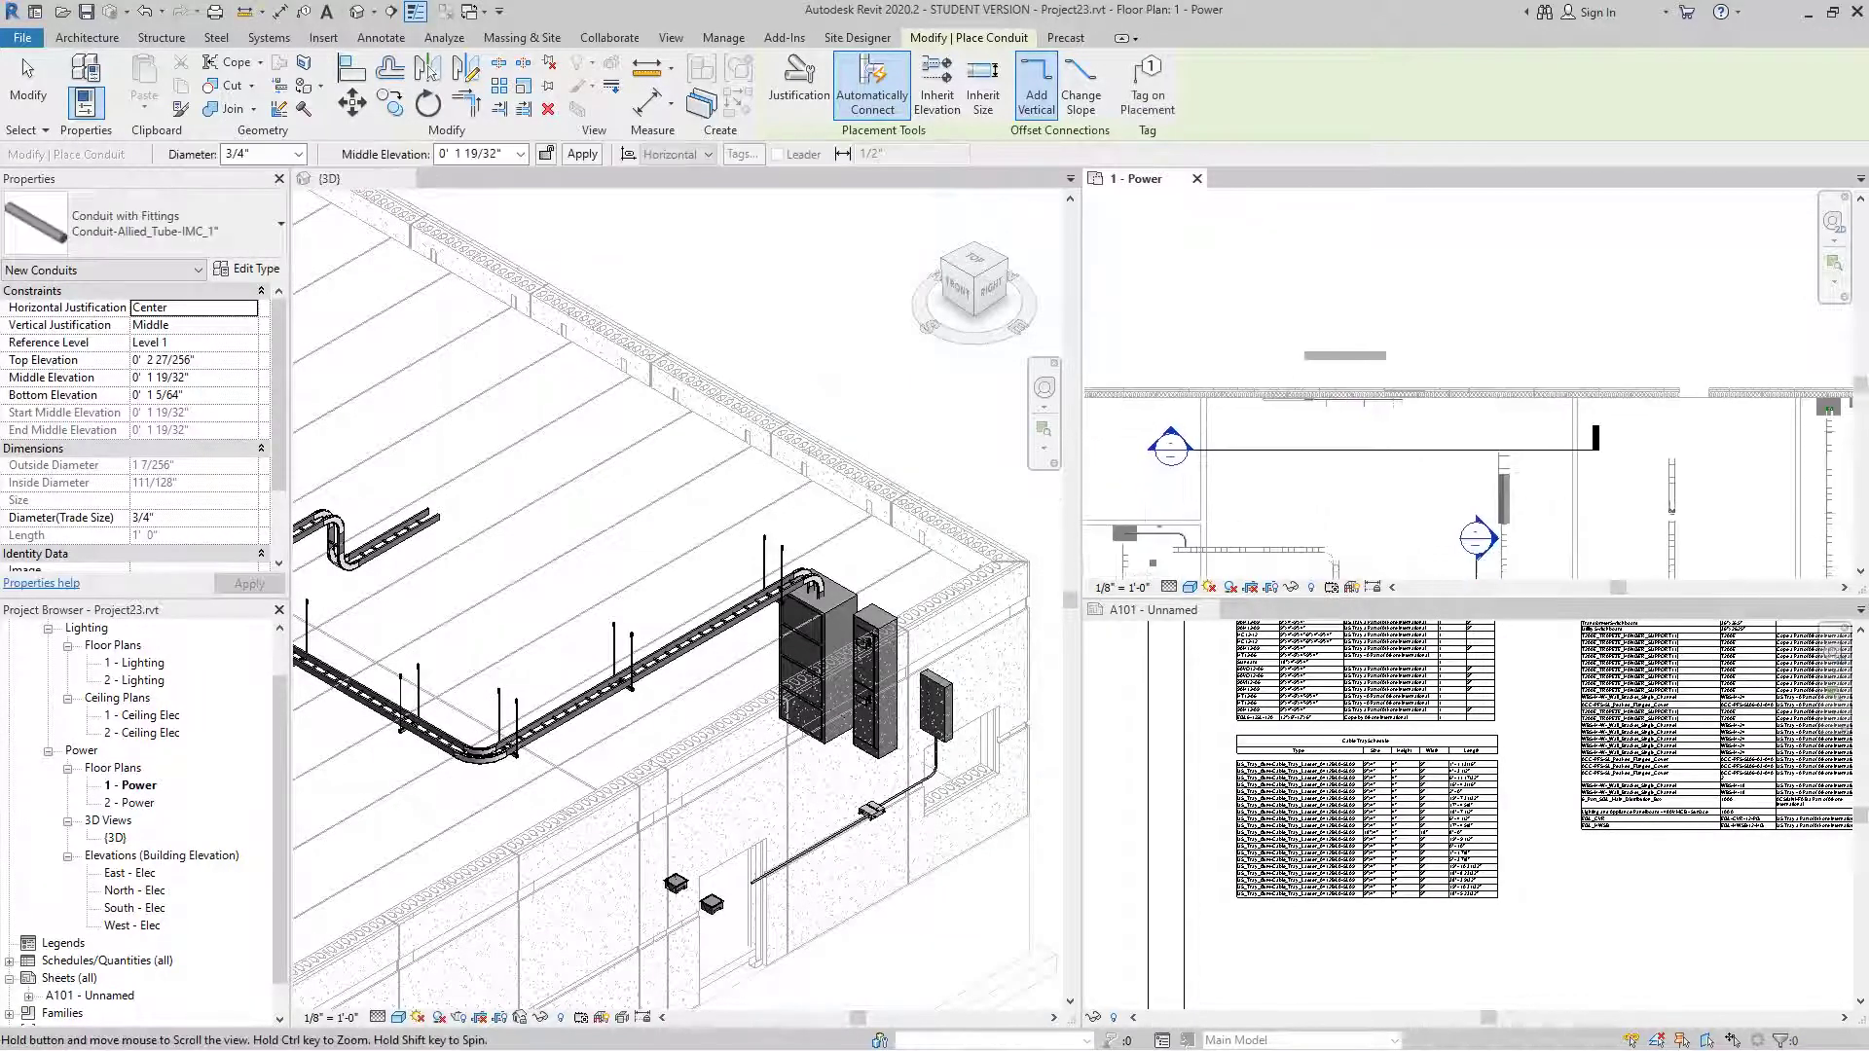
{"action": "scroll", "coordinate": [1470, 390], "scroll_direction": "up", "scroll_amount": 5}
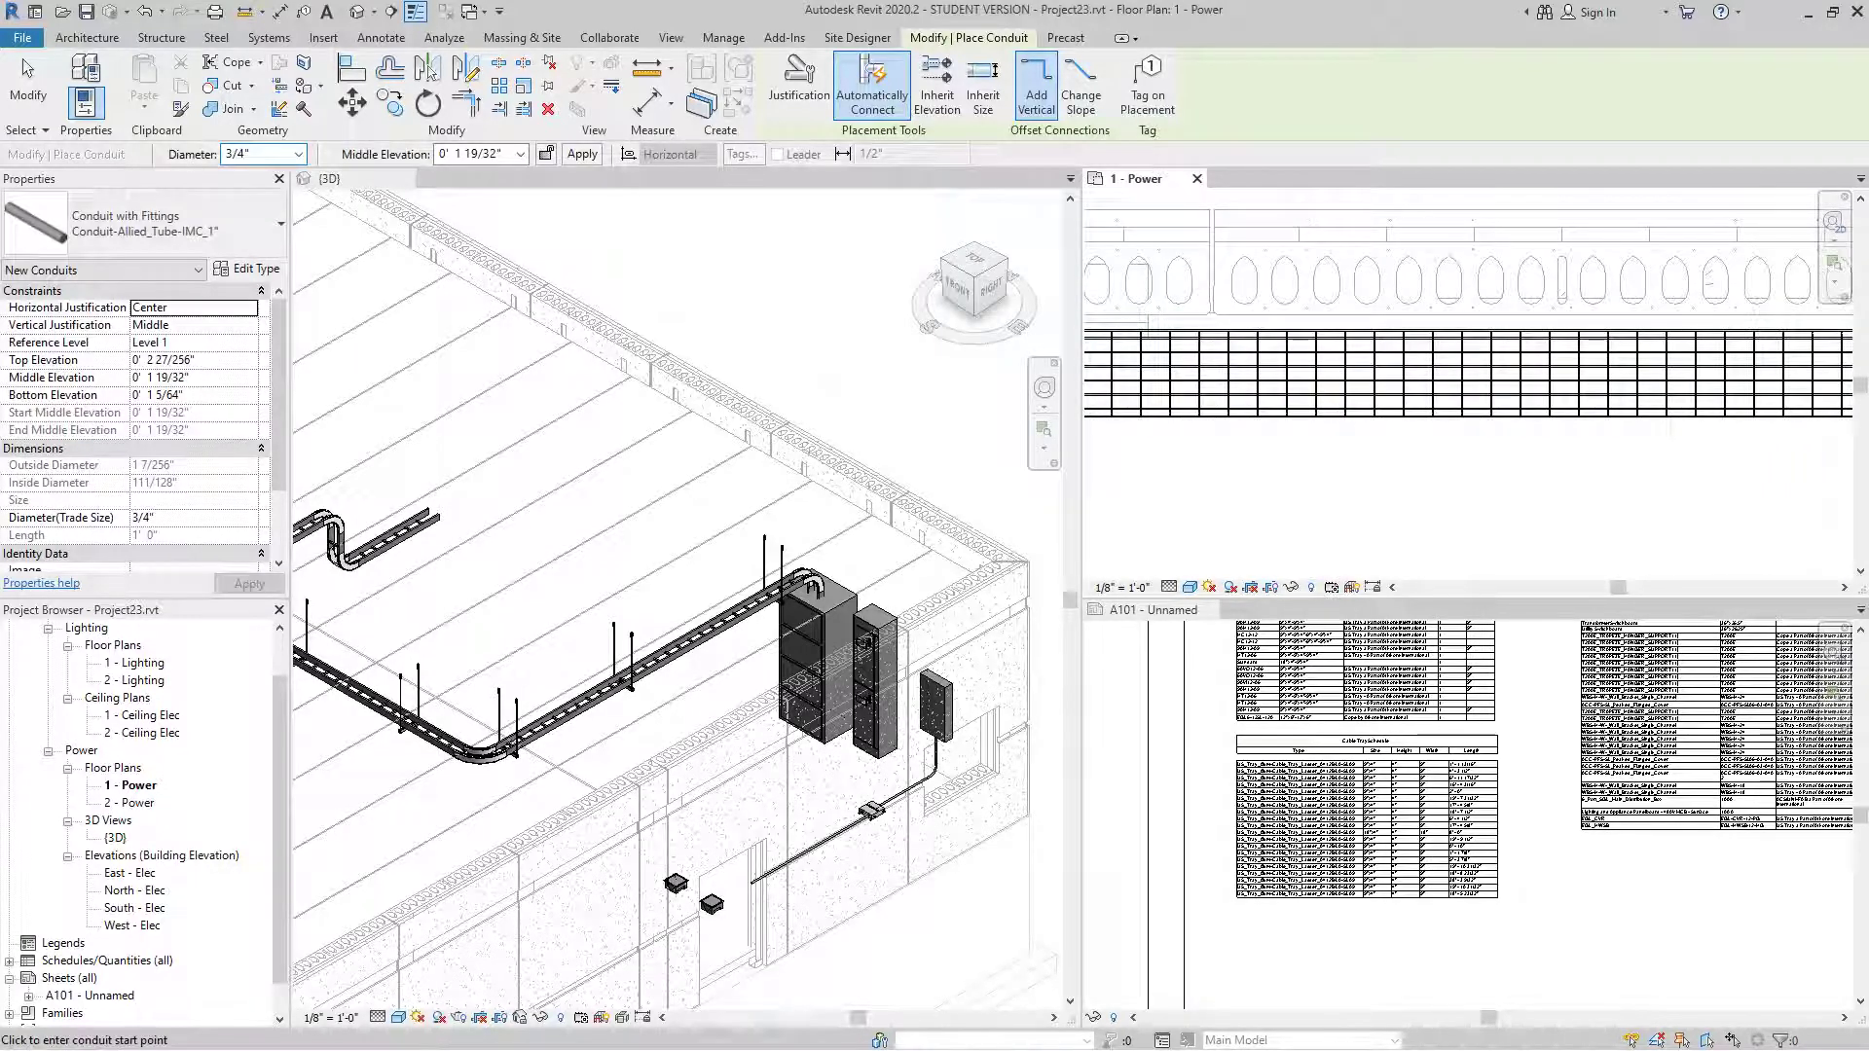
{"action": "scroll", "coordinate": [1470, 380], "scroll_direction": "down", "scroll_amount": 3}
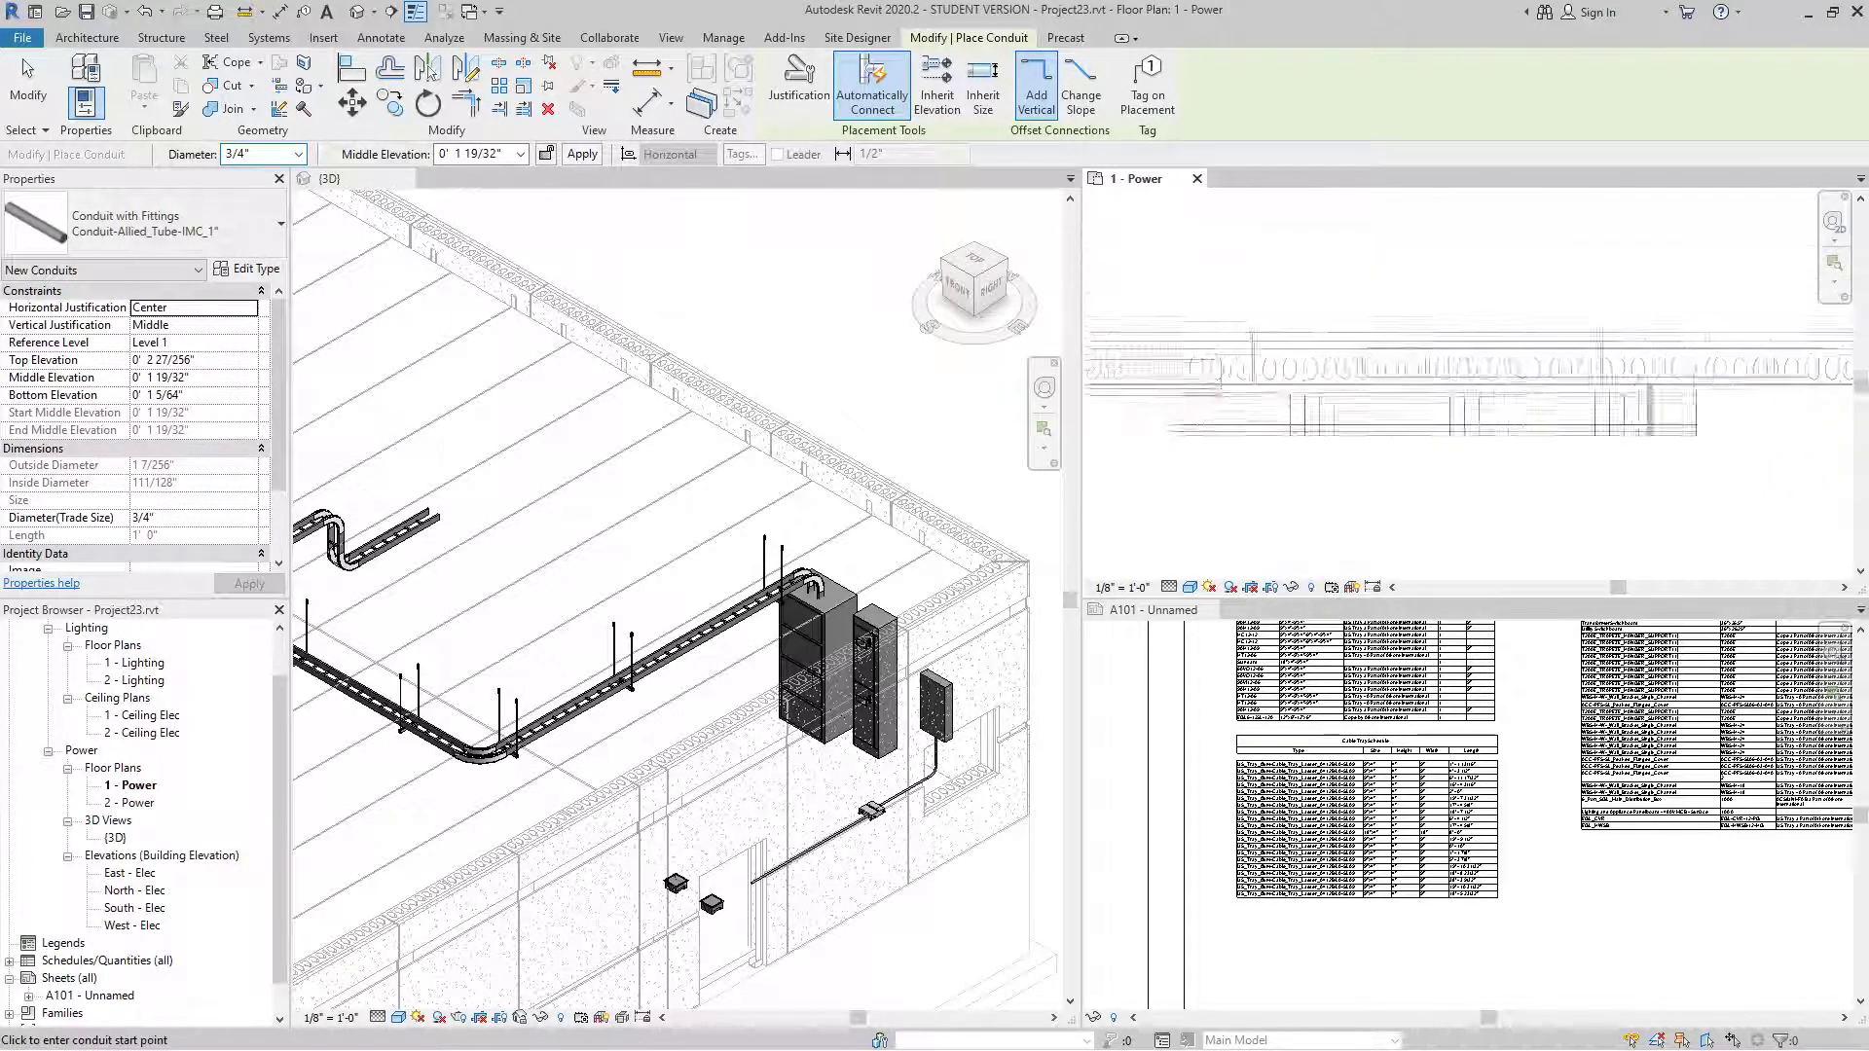
{"action": "scroll", "coordinate": [1470, 409], "scroll_direction": "down", "scroll_amount": 3}
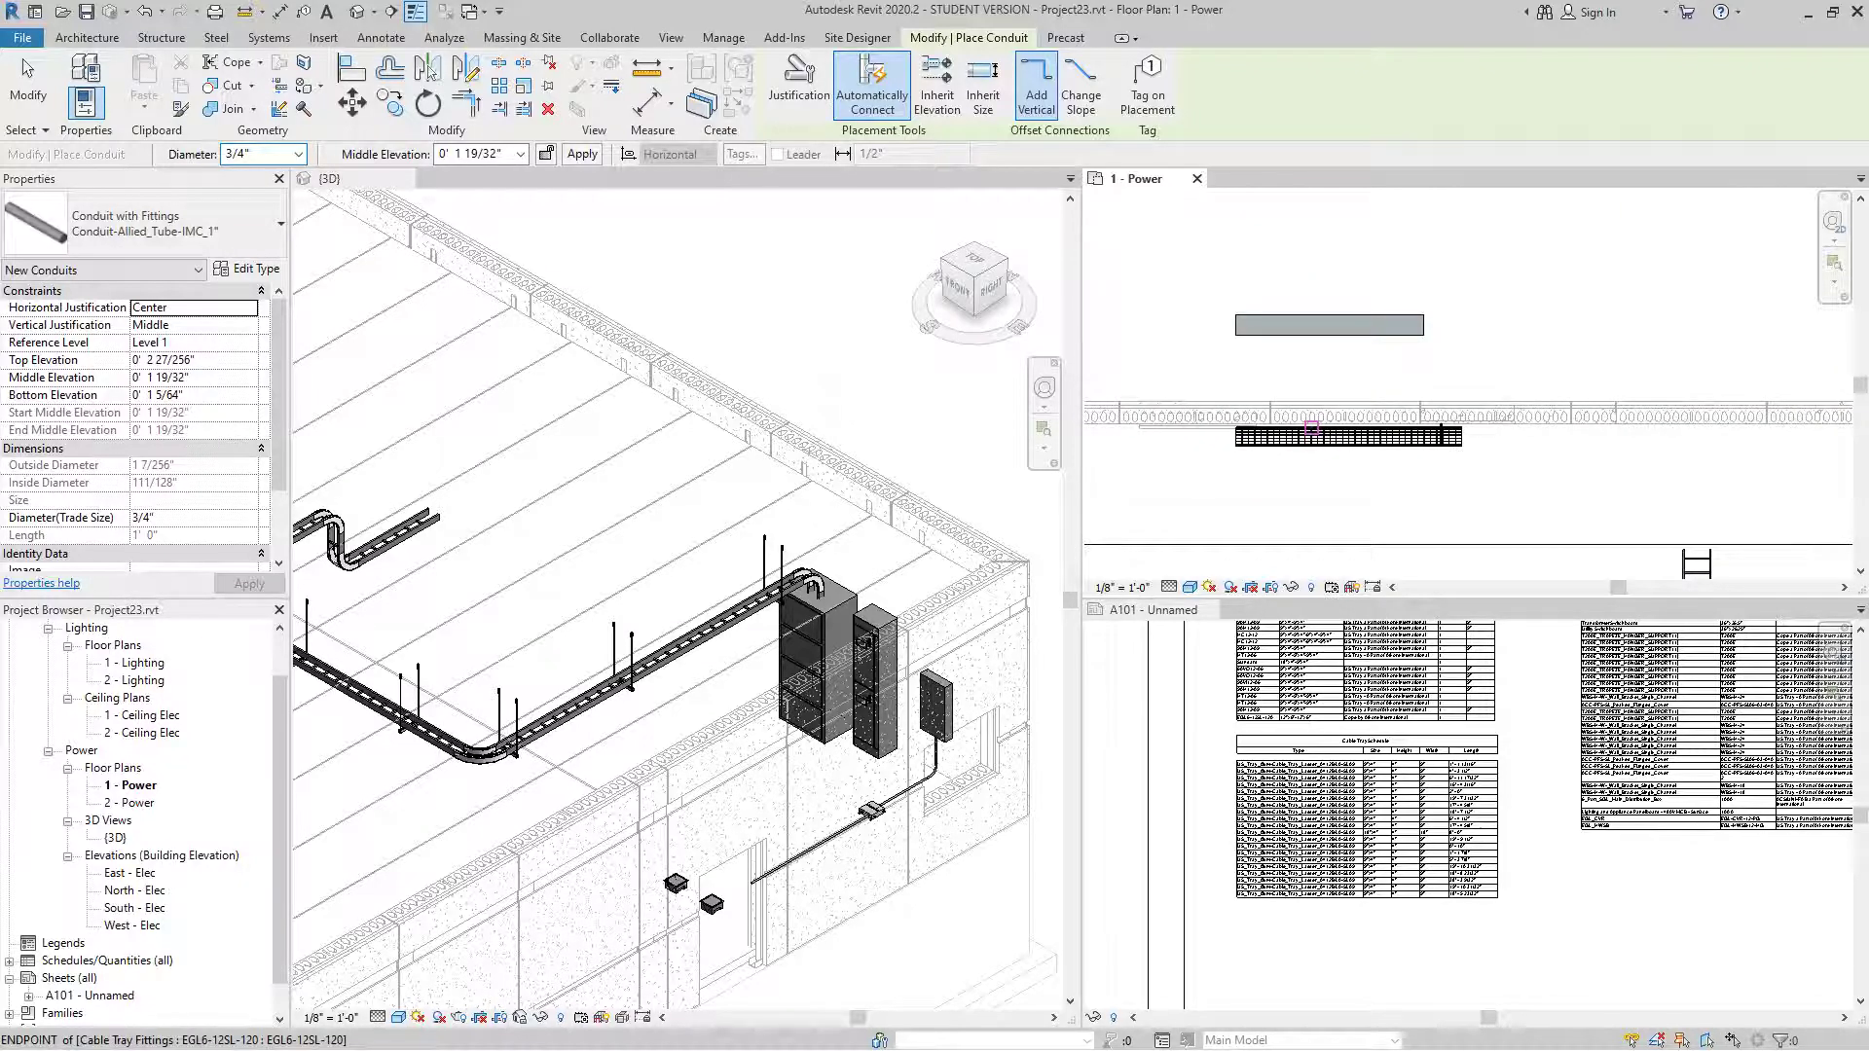
{"action": "scroll", "coordinate": [1308, 419], "scroll_direction": "up", "scroll_amount": 3}
{"action": "scroll", "coordinate": [1307, 420], "scroll_direction": "down", "scroll_amount": 1}
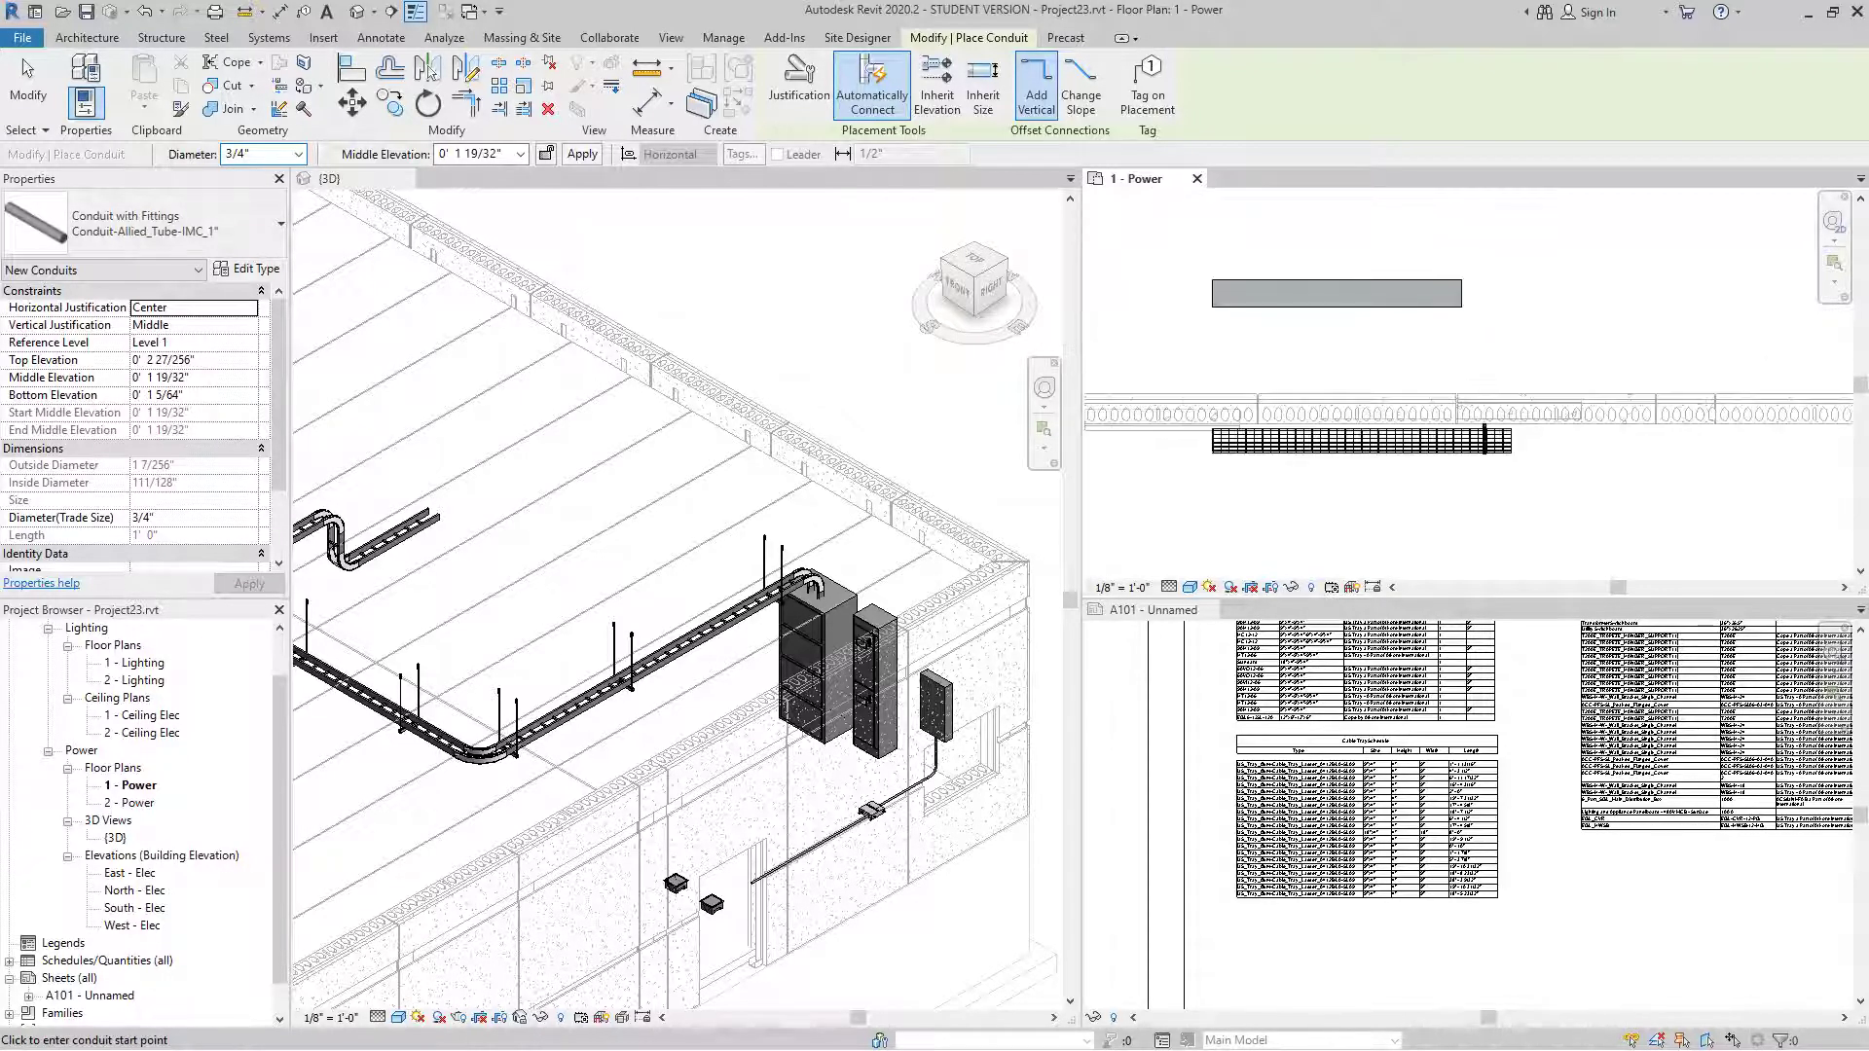
{"action": "scroll", "coordinate": [1357, 487], "scroll_direction": "down", "scroll_amount": 2}
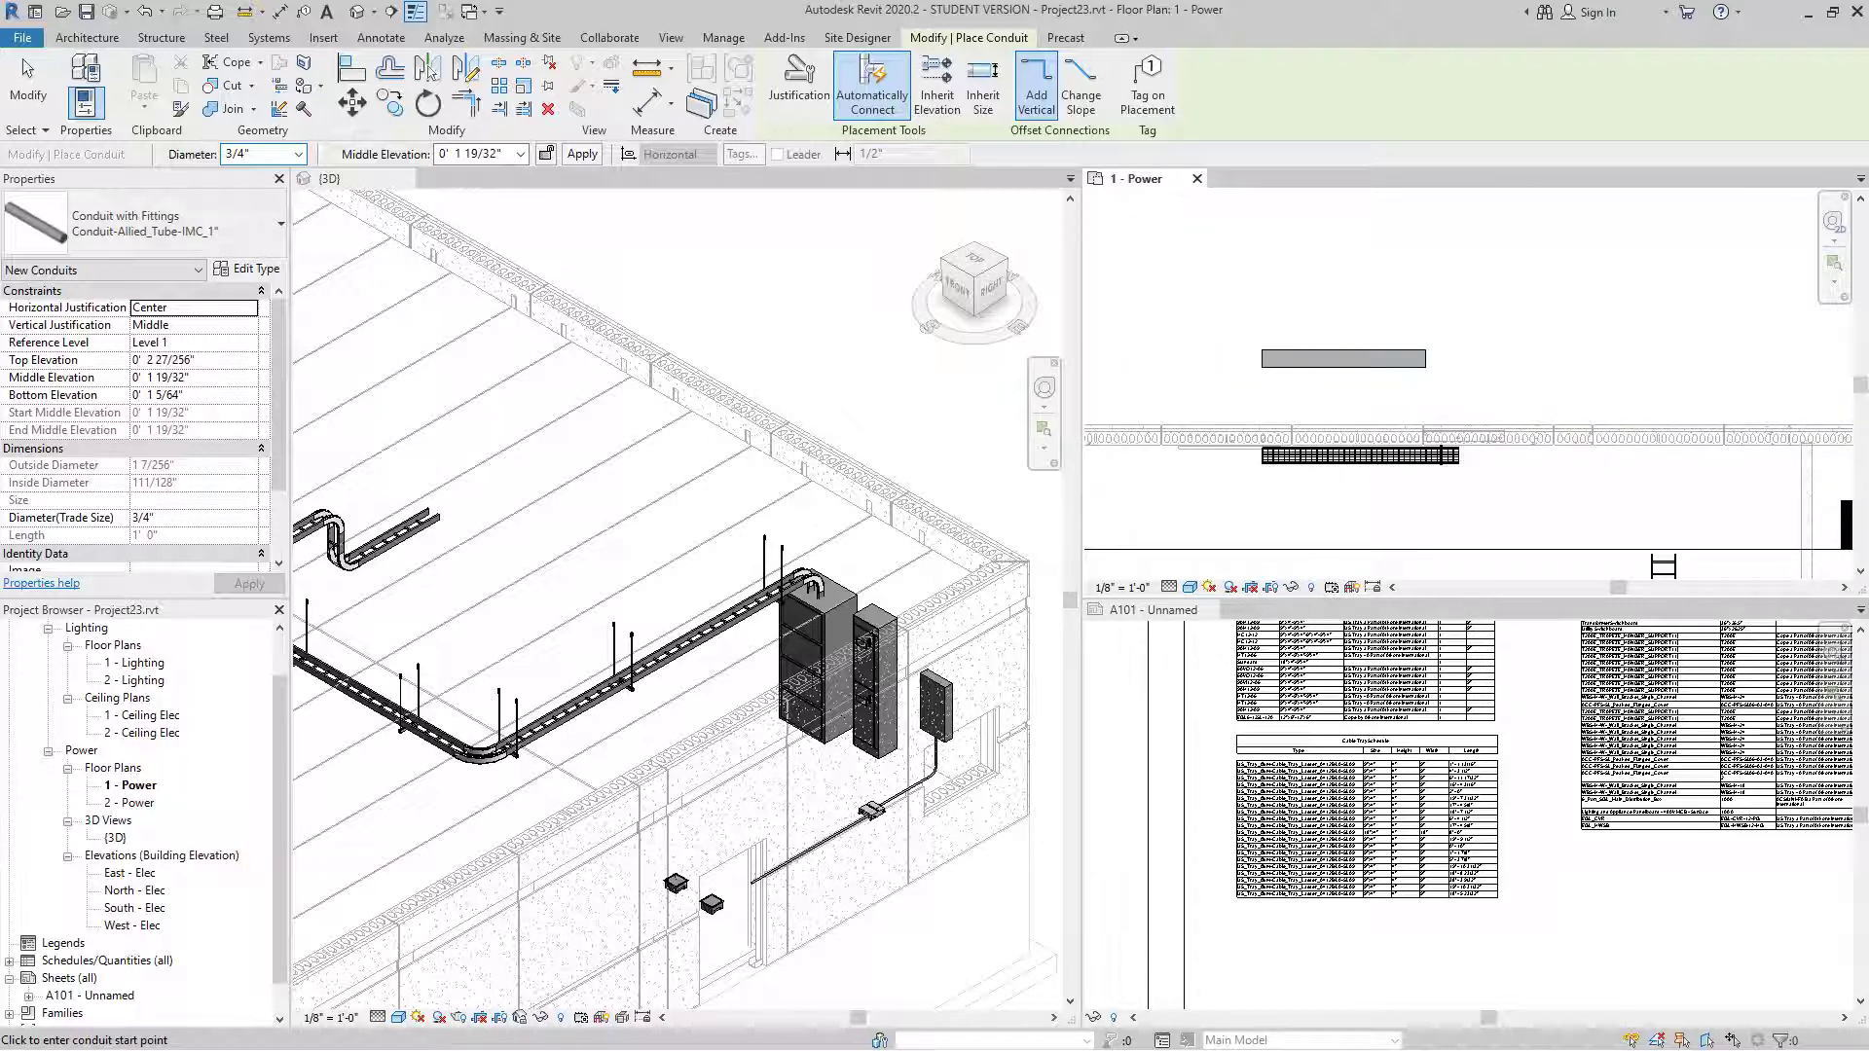
{"action": "scroll", "coordinate": [1408, 475], "scroll_direction": "down", "scroll_amount": 2}
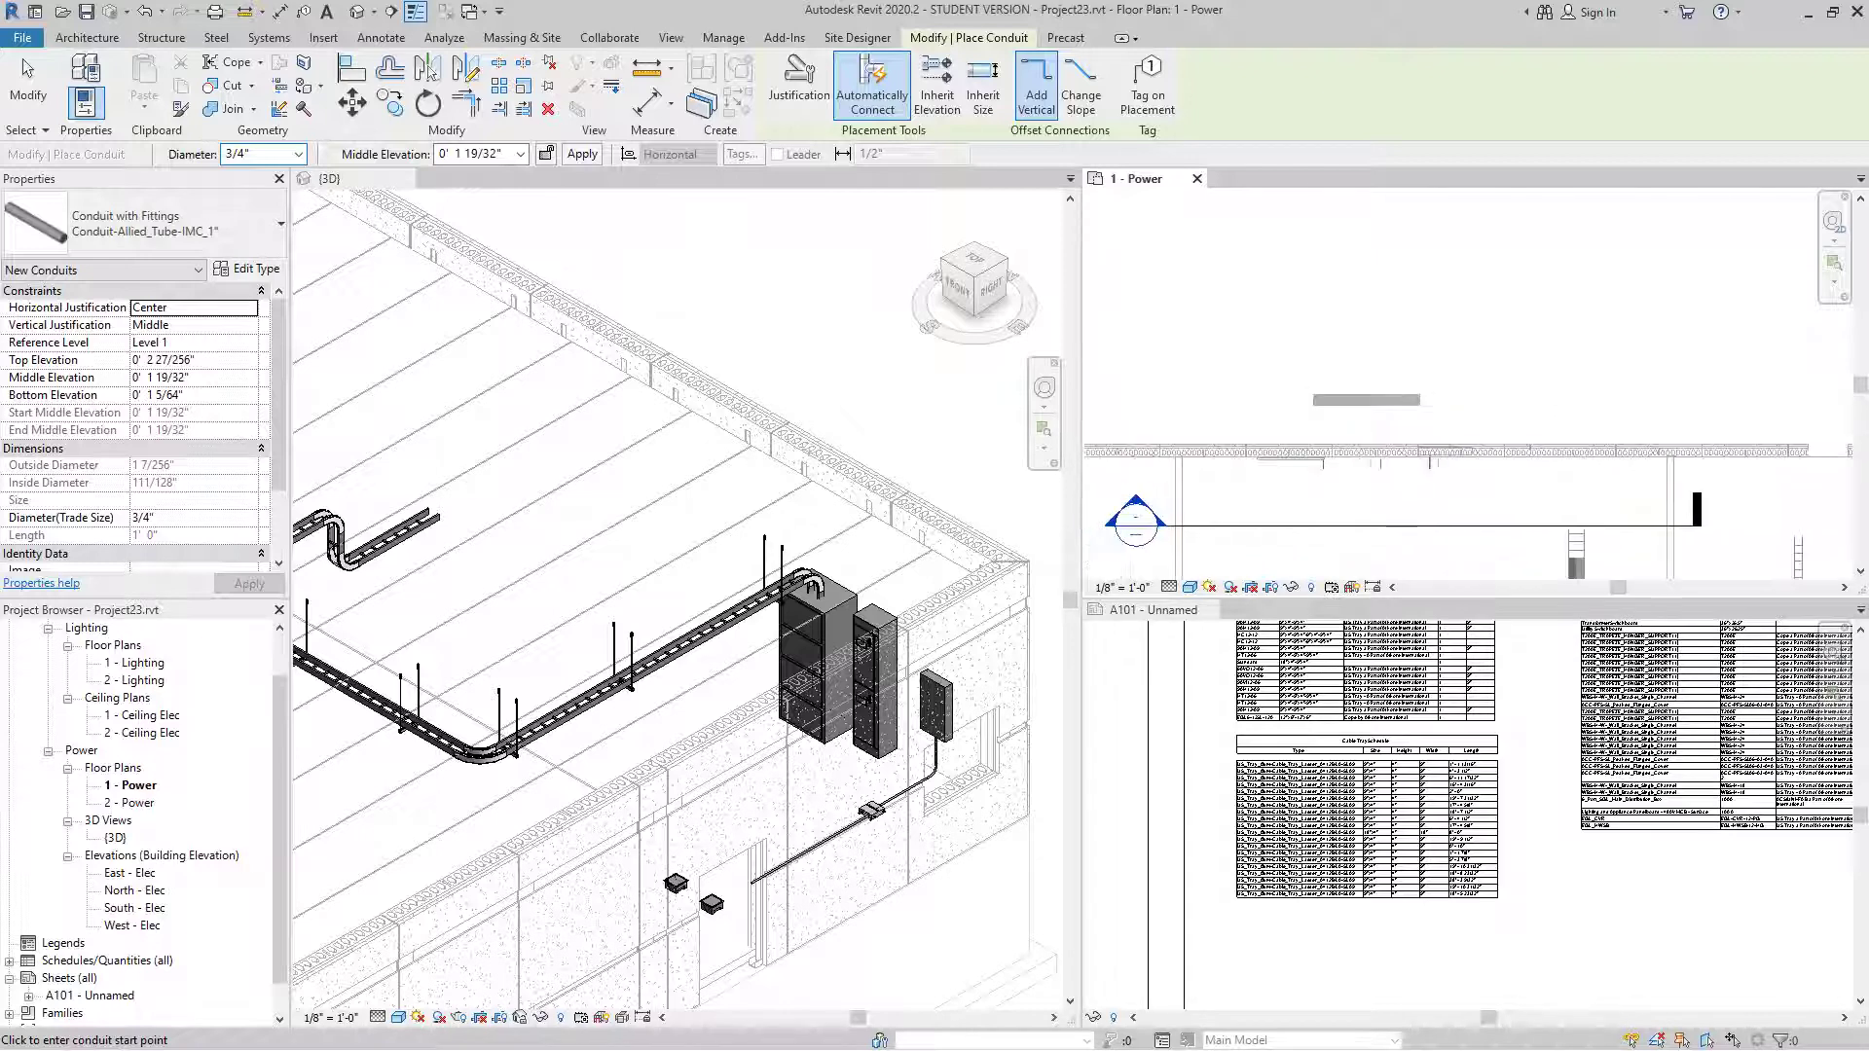
{"action": "middle_click_drag", "start_coordinate": [1461, 467], "coordinate": [1345, 485]}
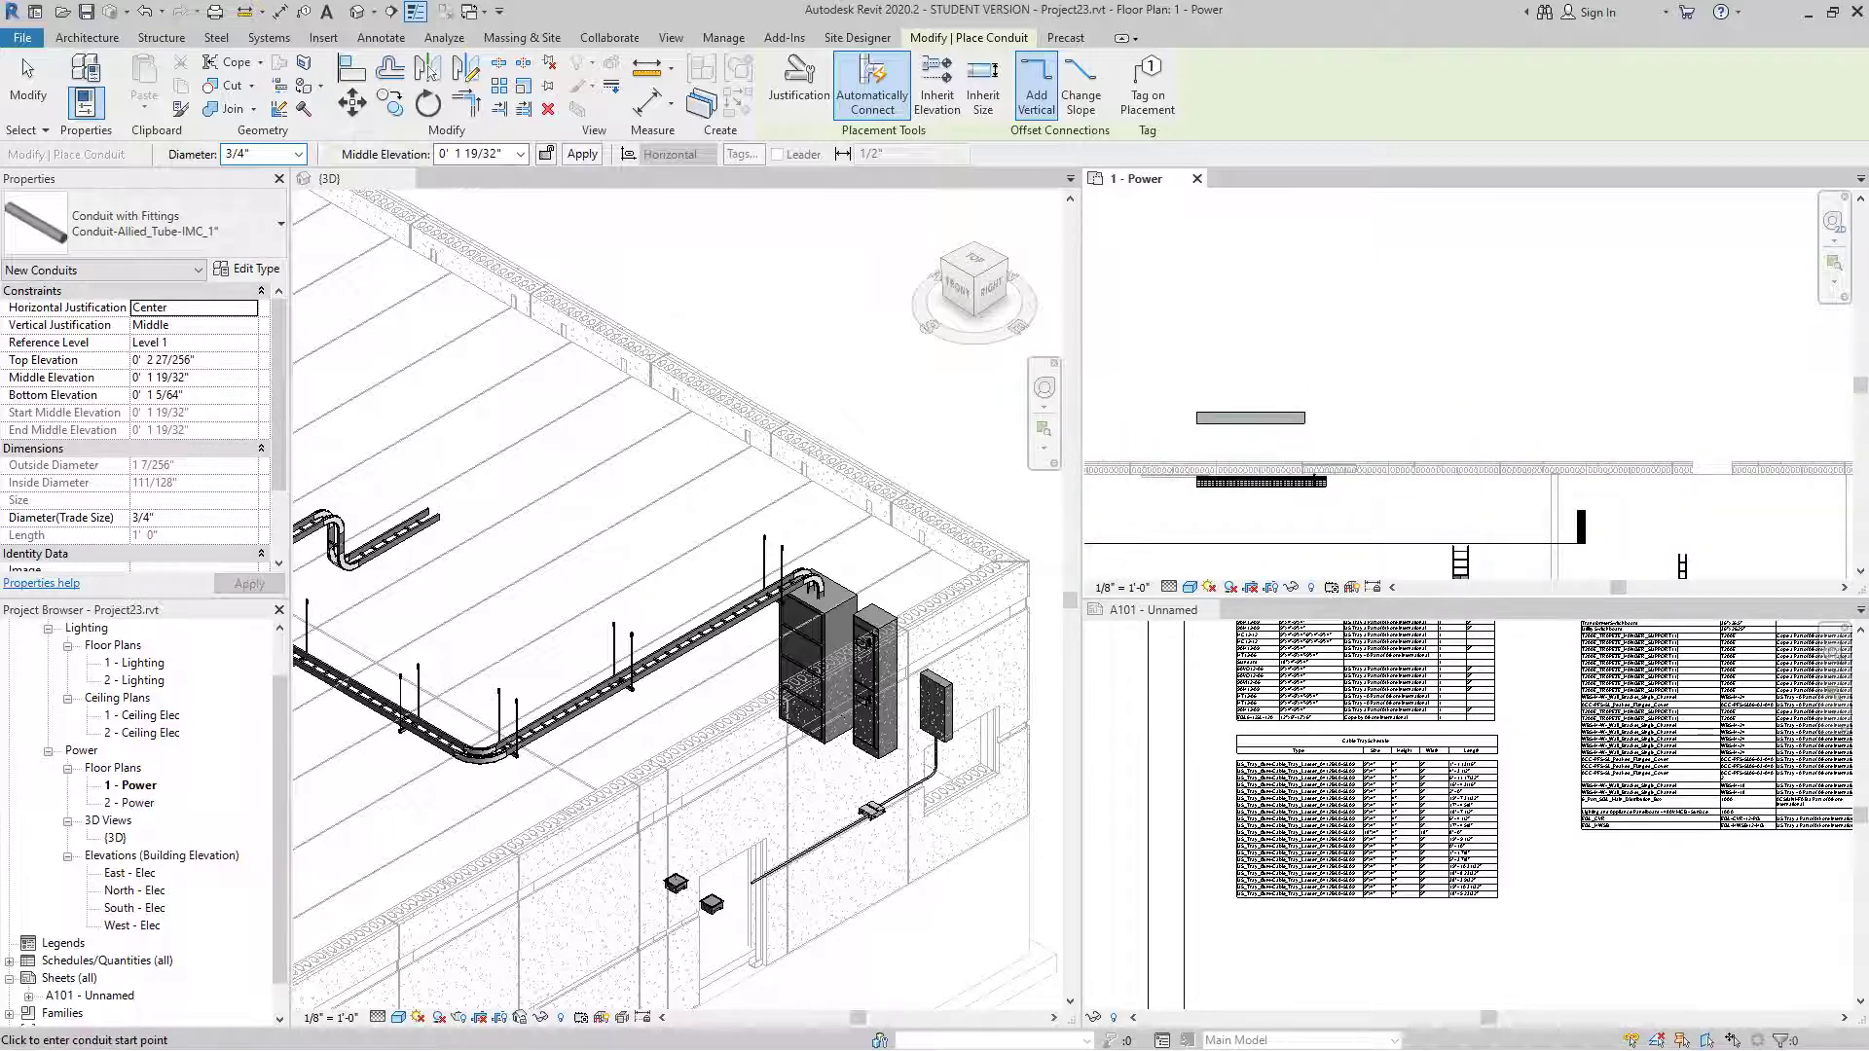
{"action": "scroll", "coordinate": [1358, 492], "scroll_direction": "up", "scroll_amount": 2}
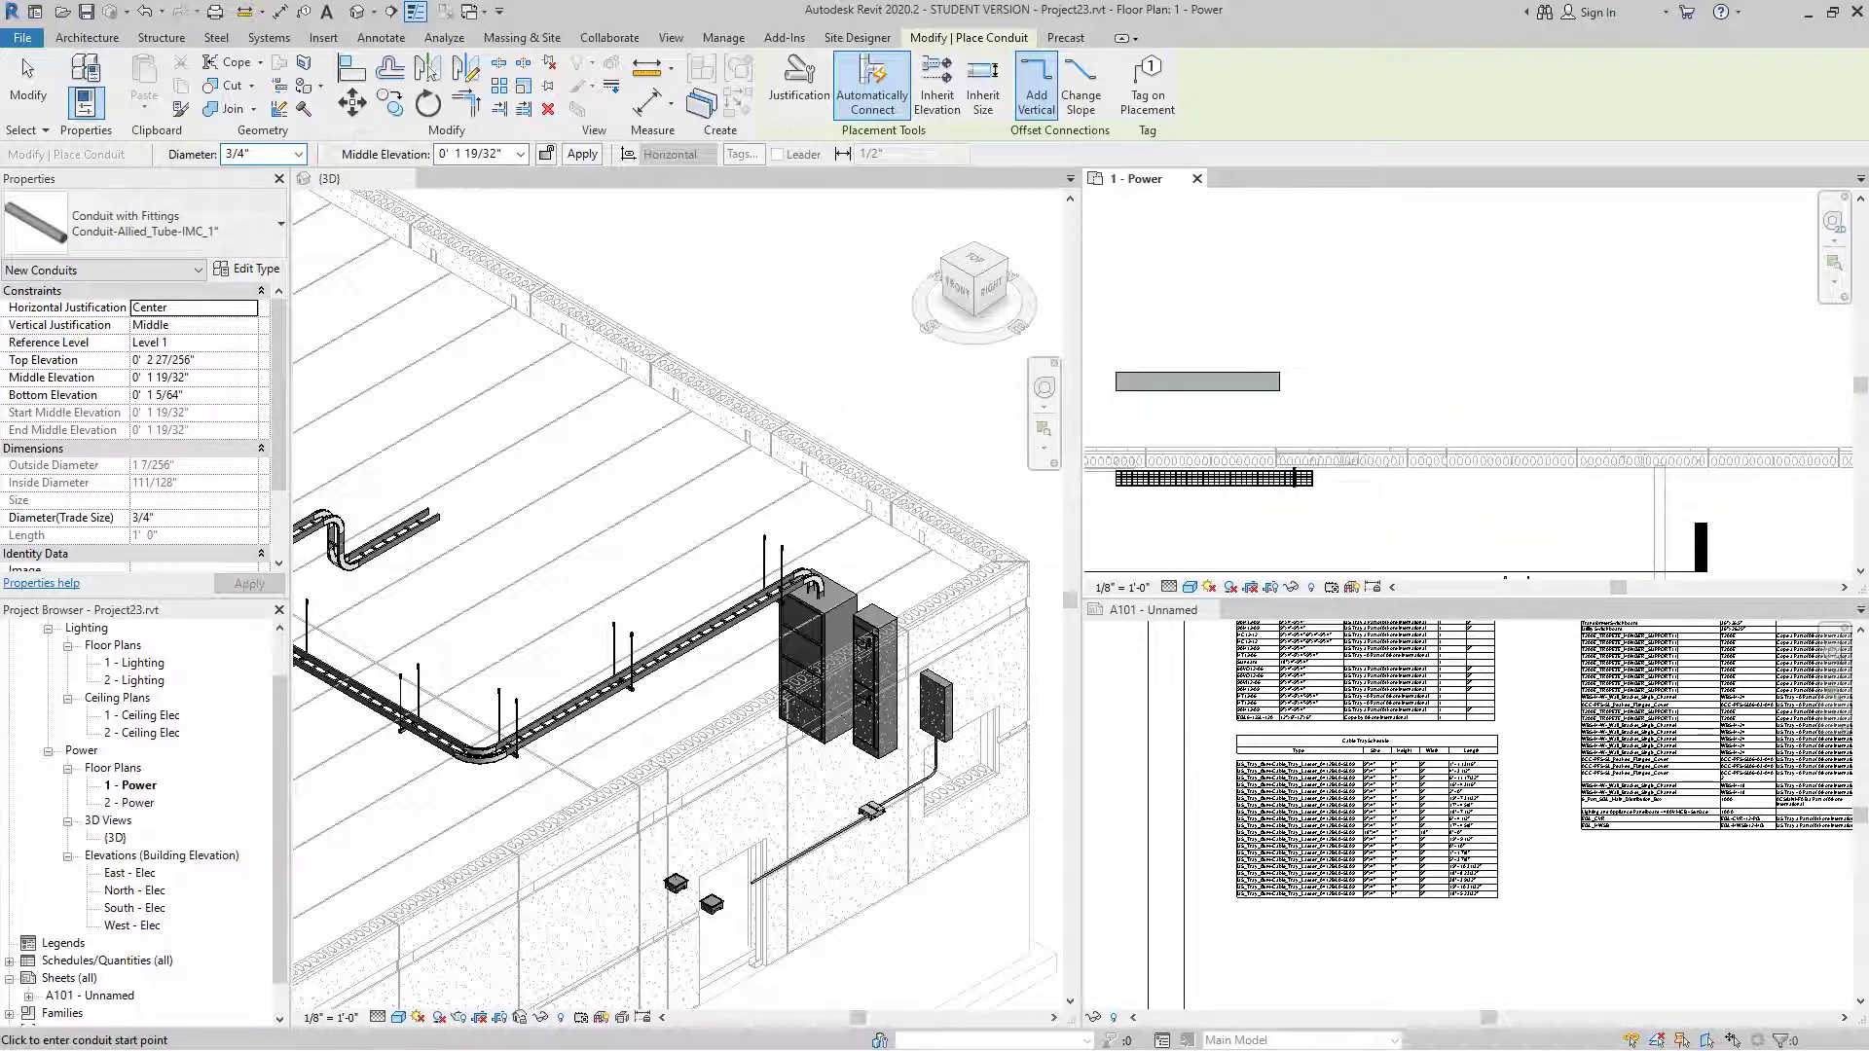
{"action": "left_click", "coordinate": [1294, 477]}
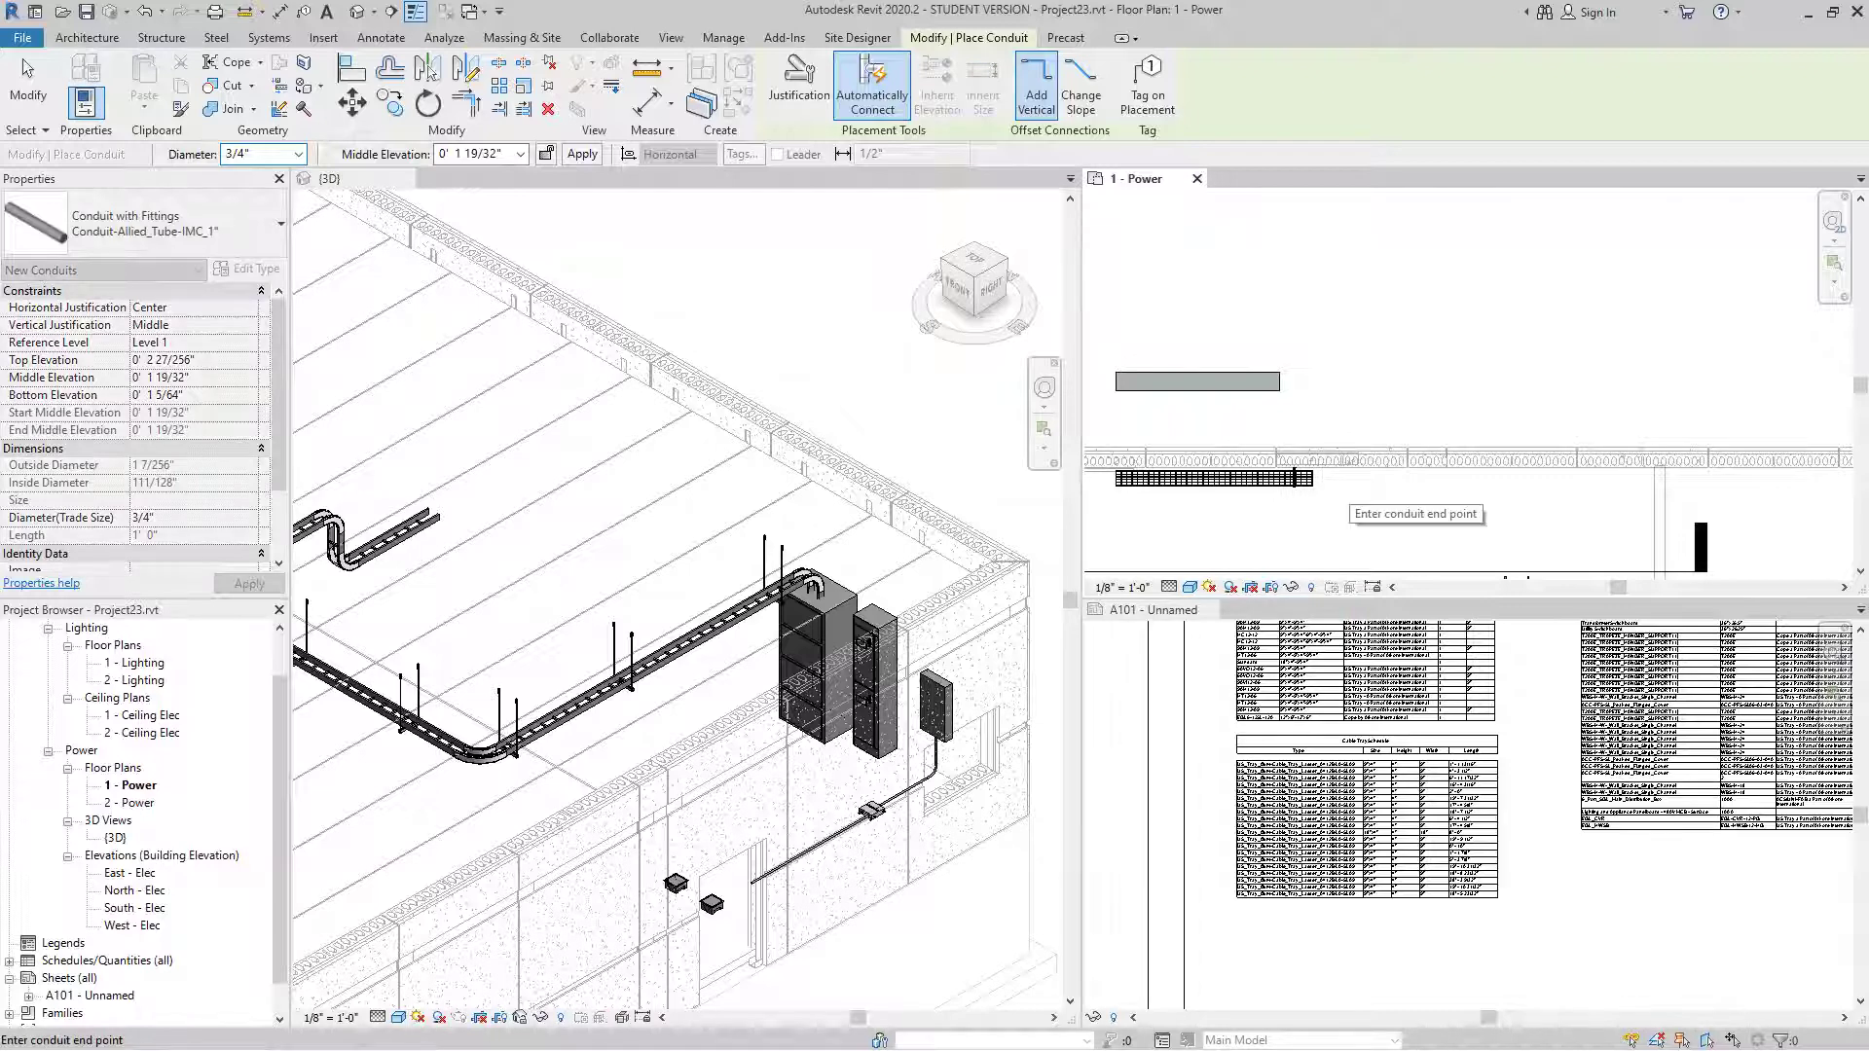
{"action": "key", "text": "Escape"}
{"action": "key", "text": "Escape"}
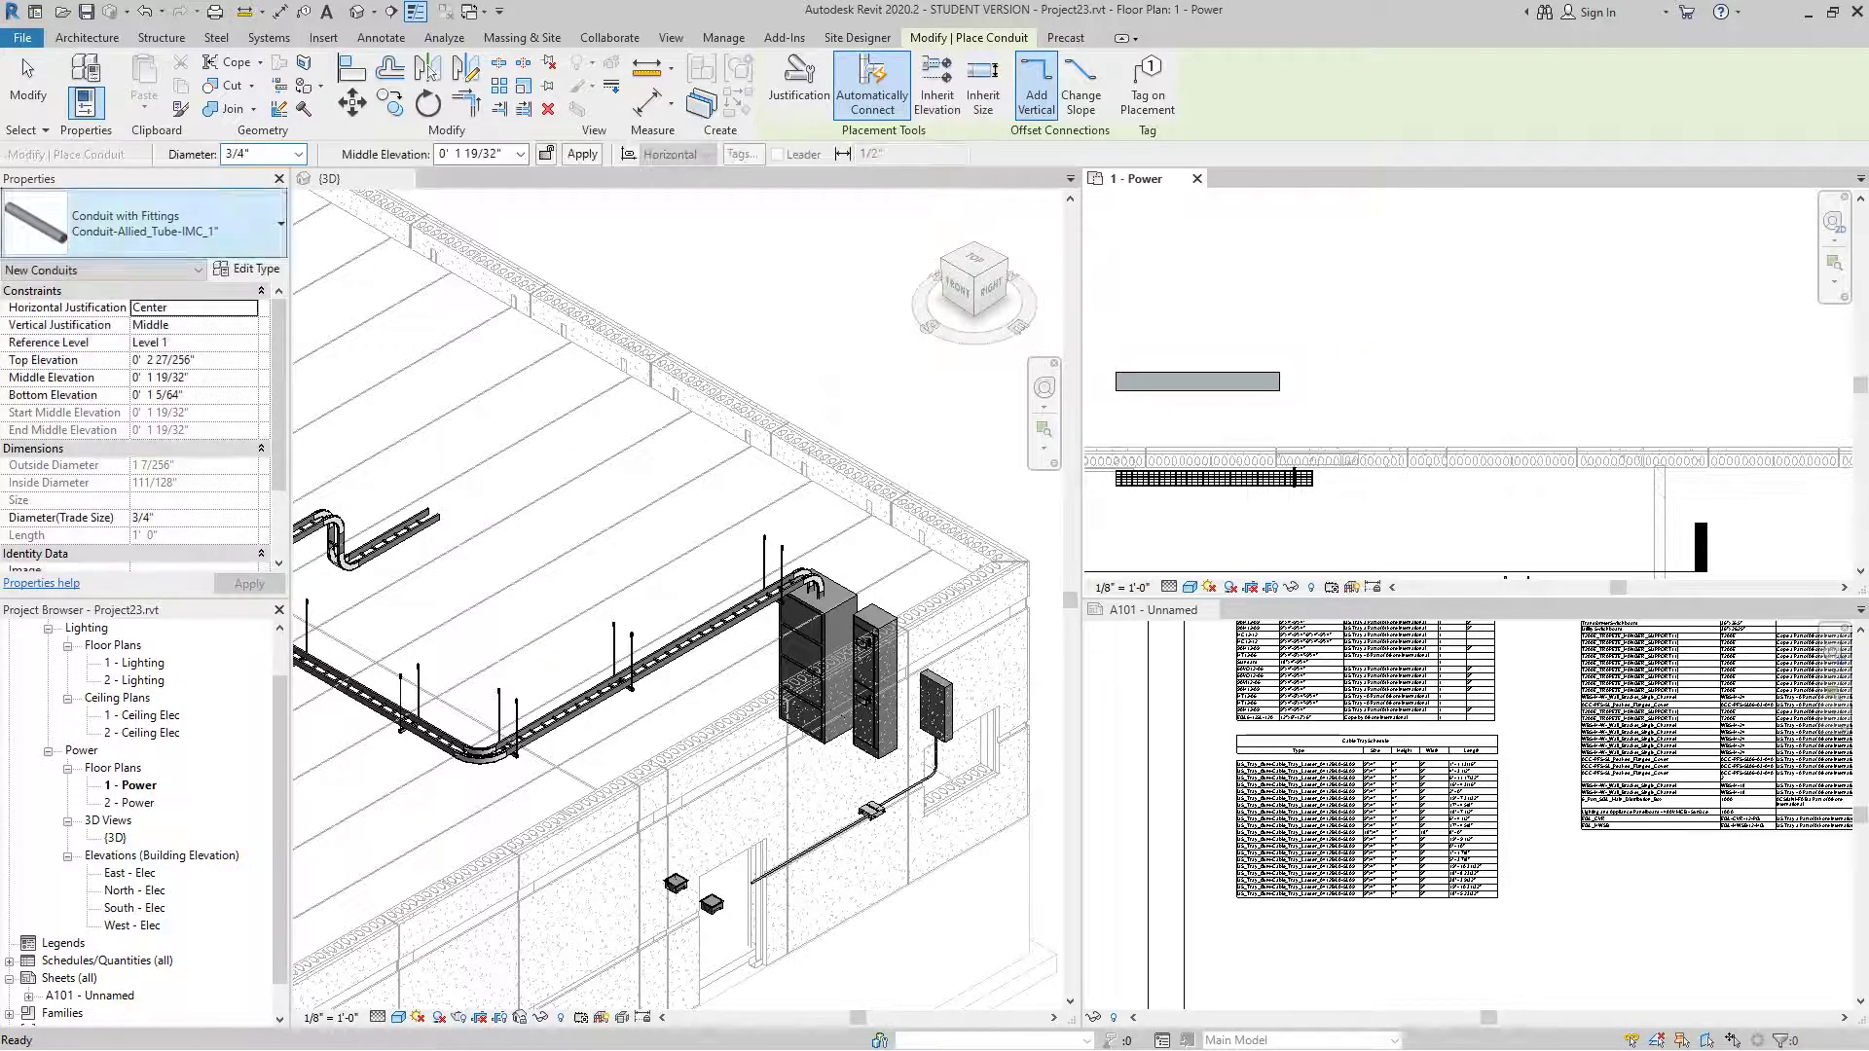
{"action": "right_click", "coordinate": [1384, 515]}
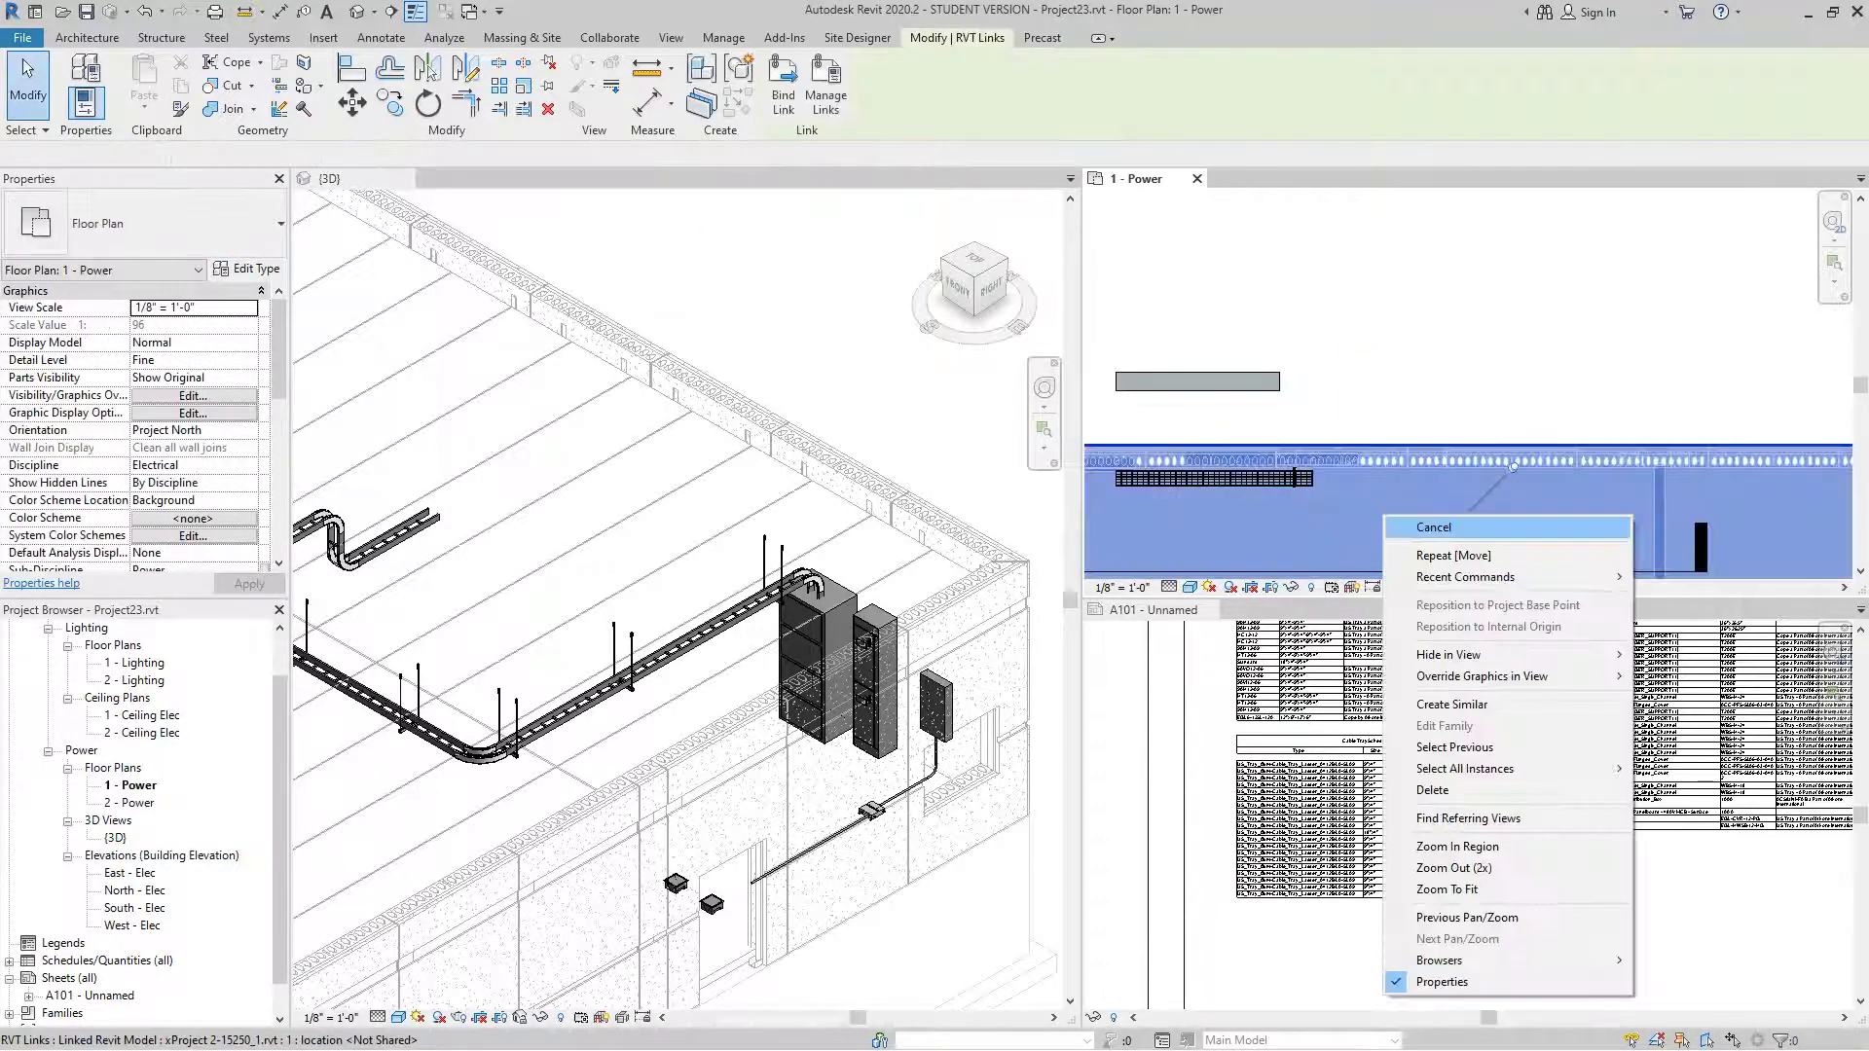
{"action": "left_click", "coordinate": [1427, 527]}
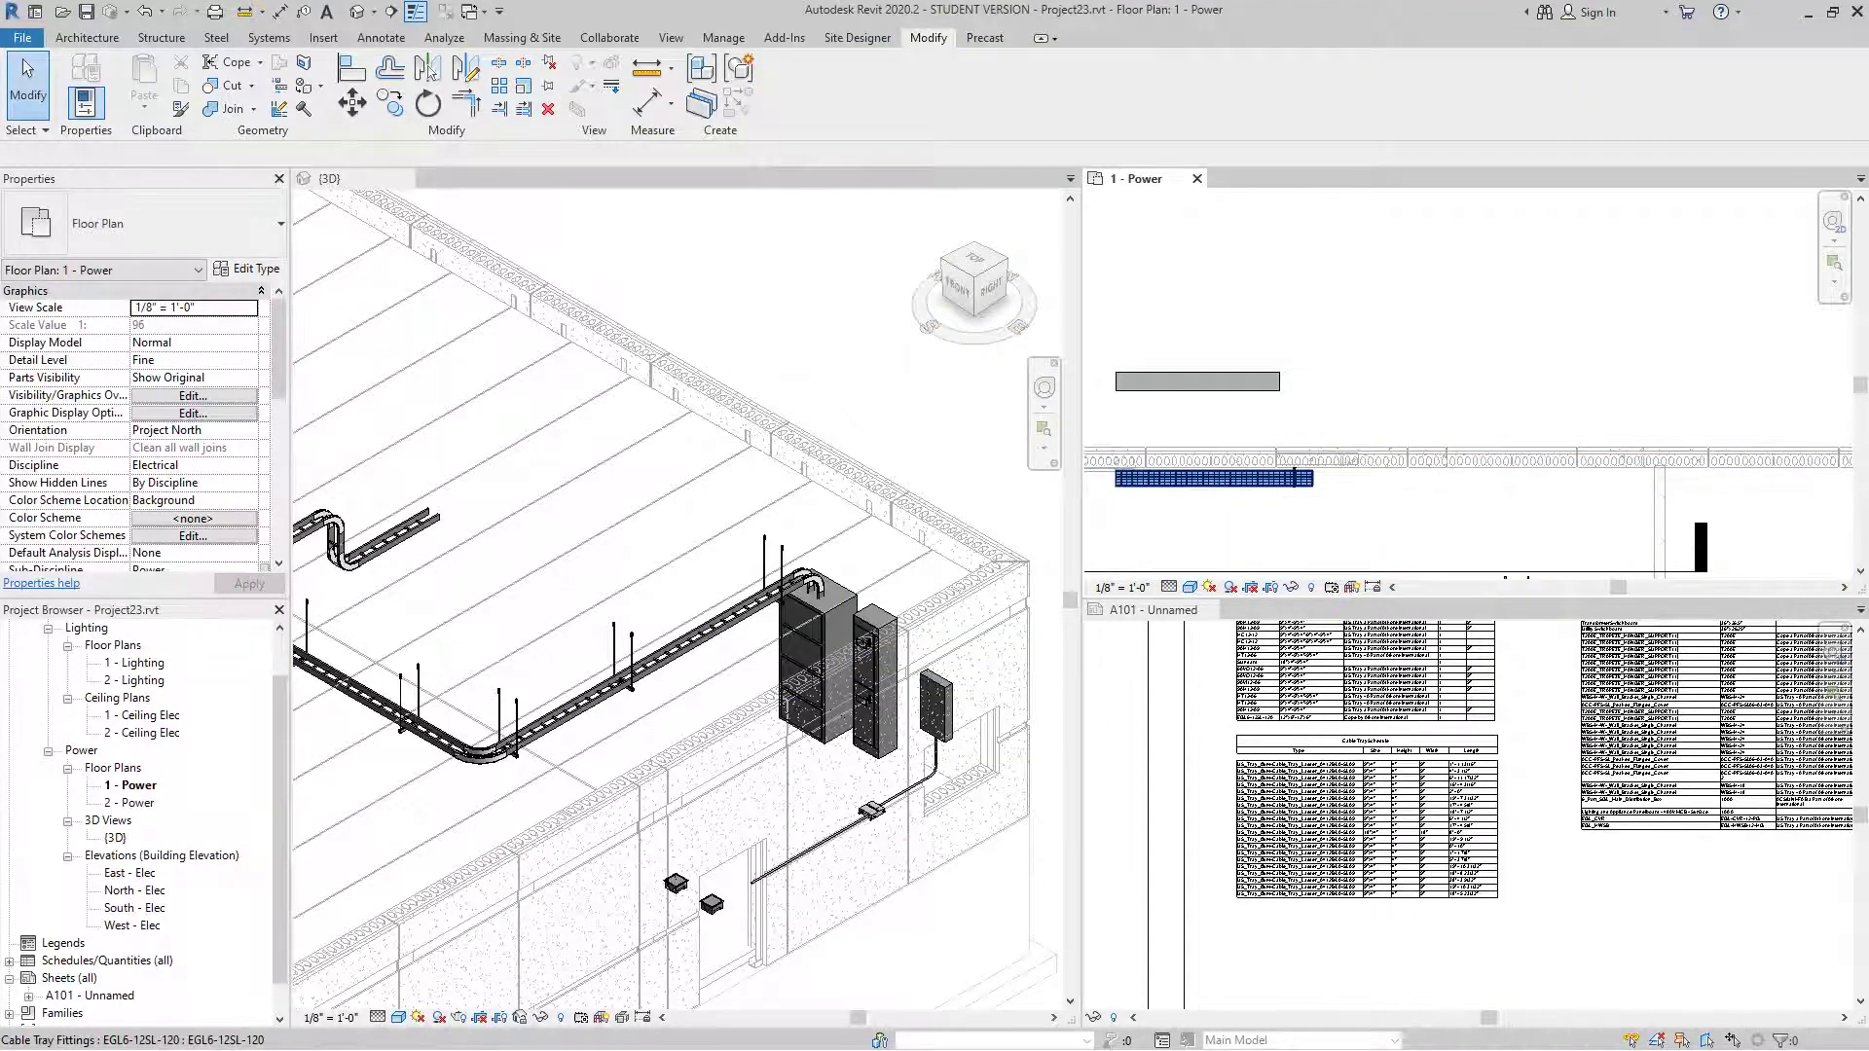
- Create a similar EGL6-12SL-120 cable tray section 12 feet long, running horizontally just beyond the existing tray's open end in the floor plan
{"action": "right_click", "coordinate": [1290, 477]}
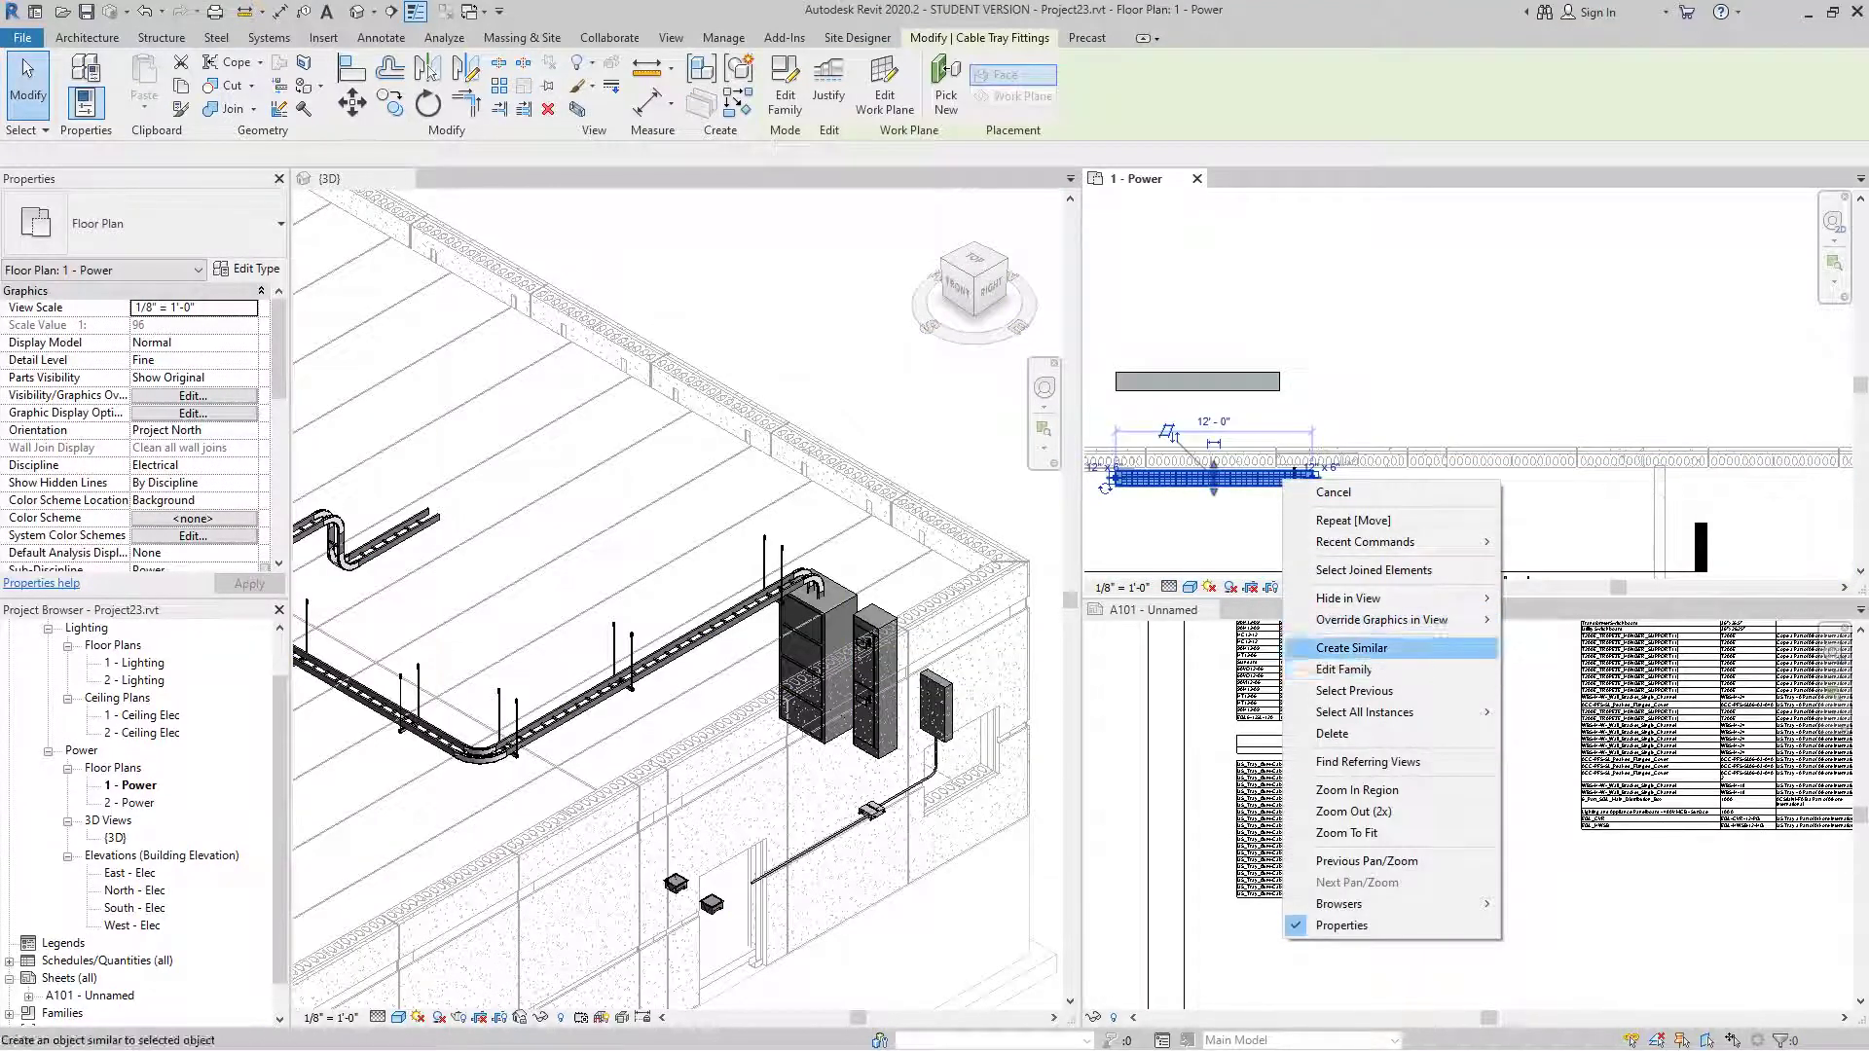
{"action": "left_click", "coordinate": [1343, 647]}
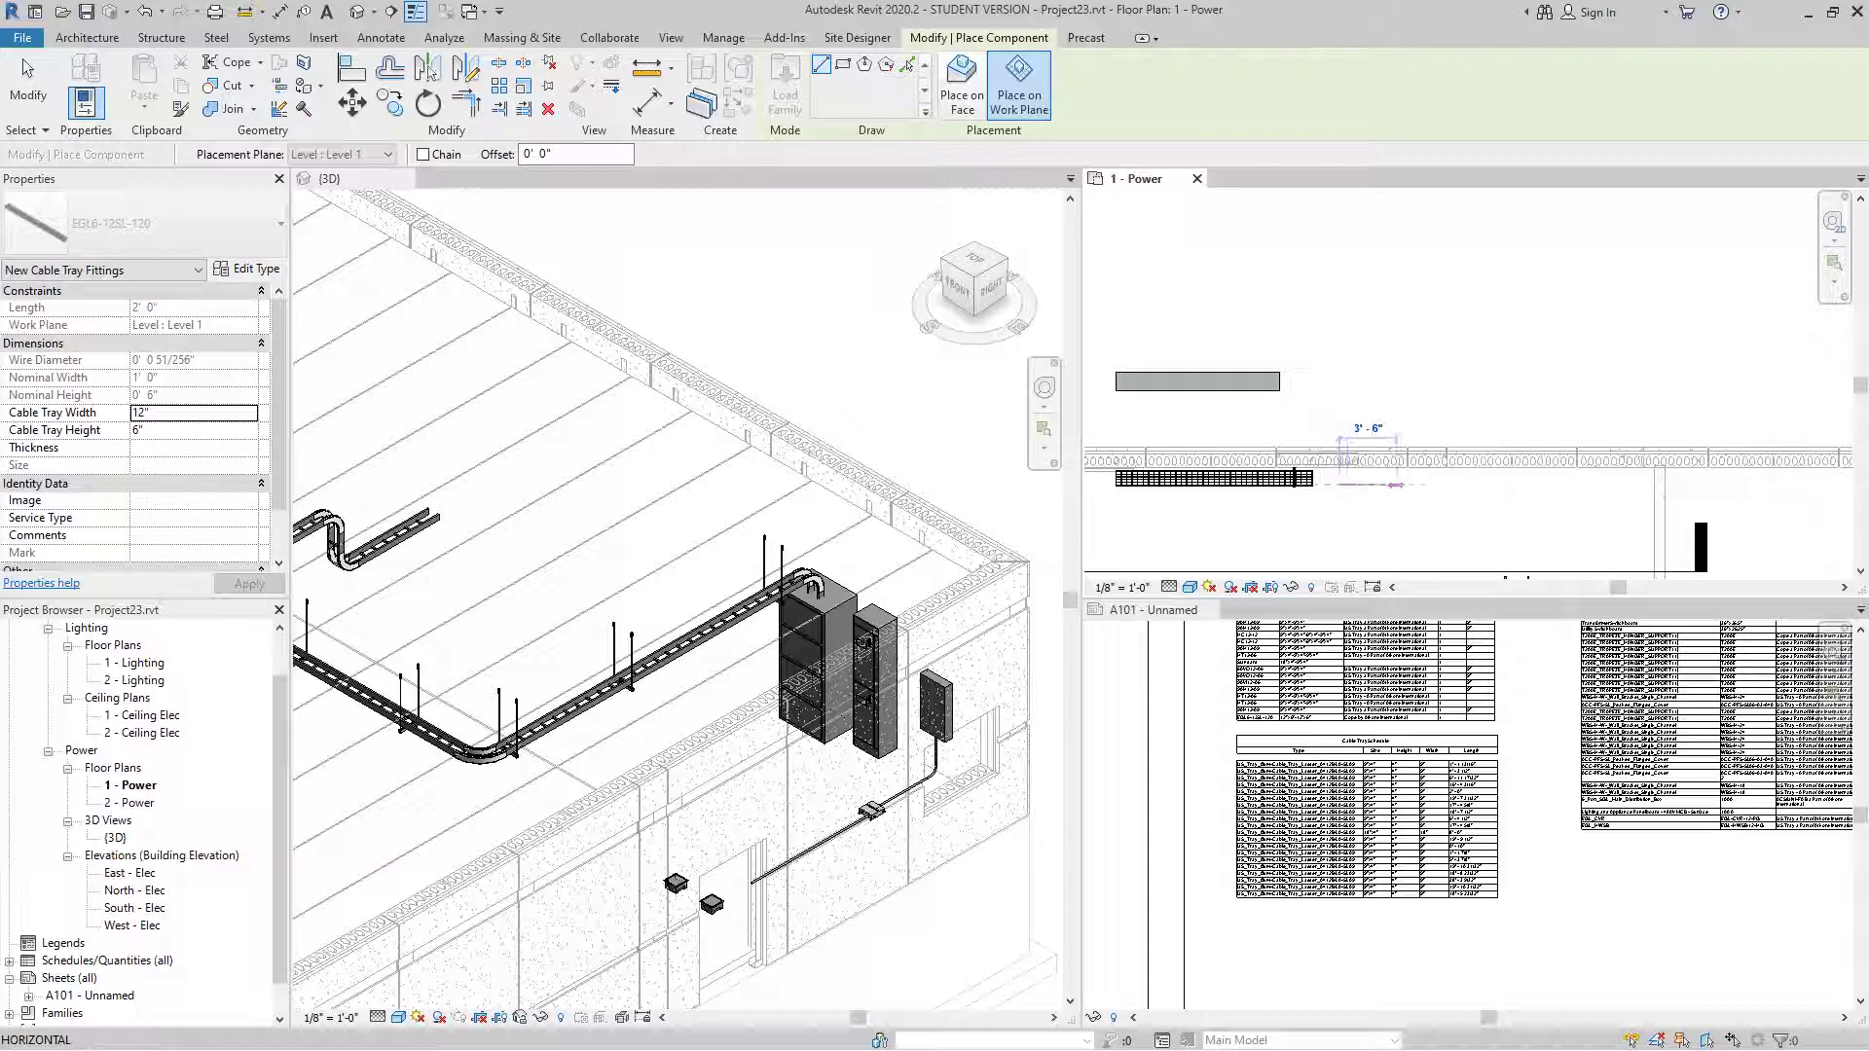
{"action": "type", "text": "12"}
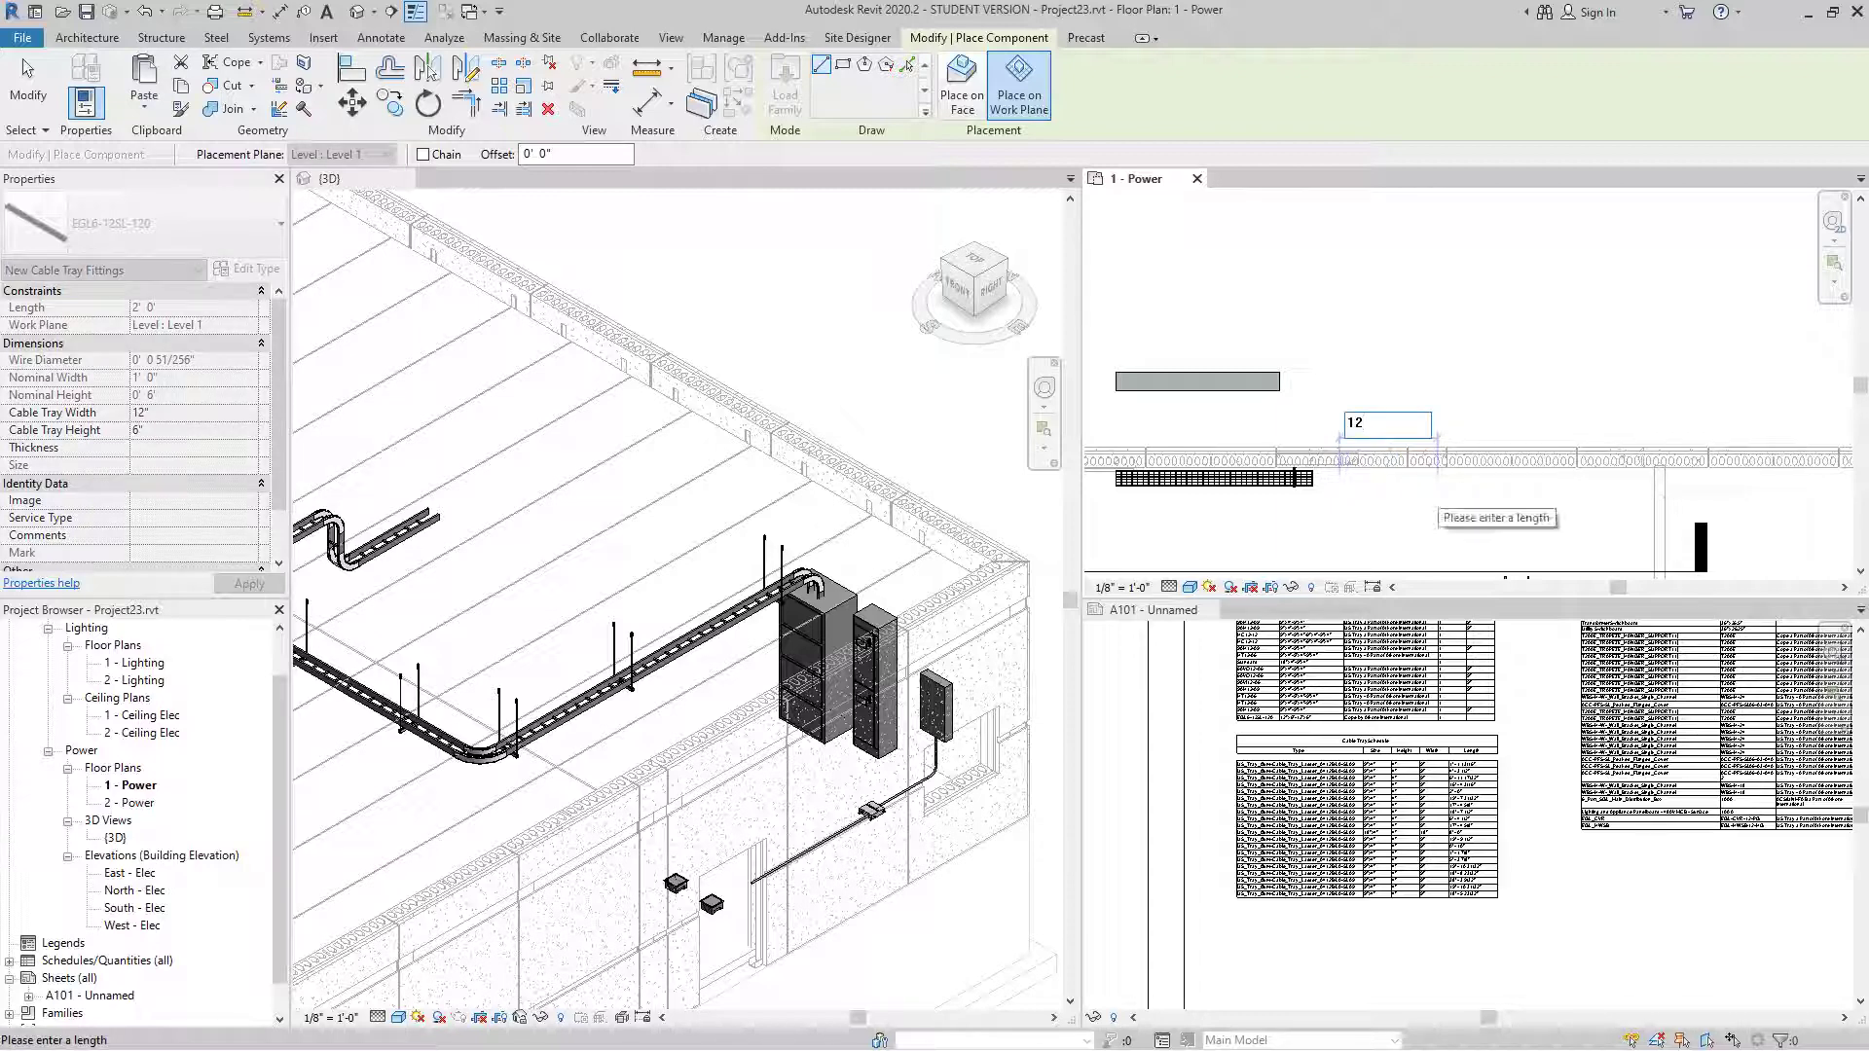
{"action": "key", "text": "Return"}
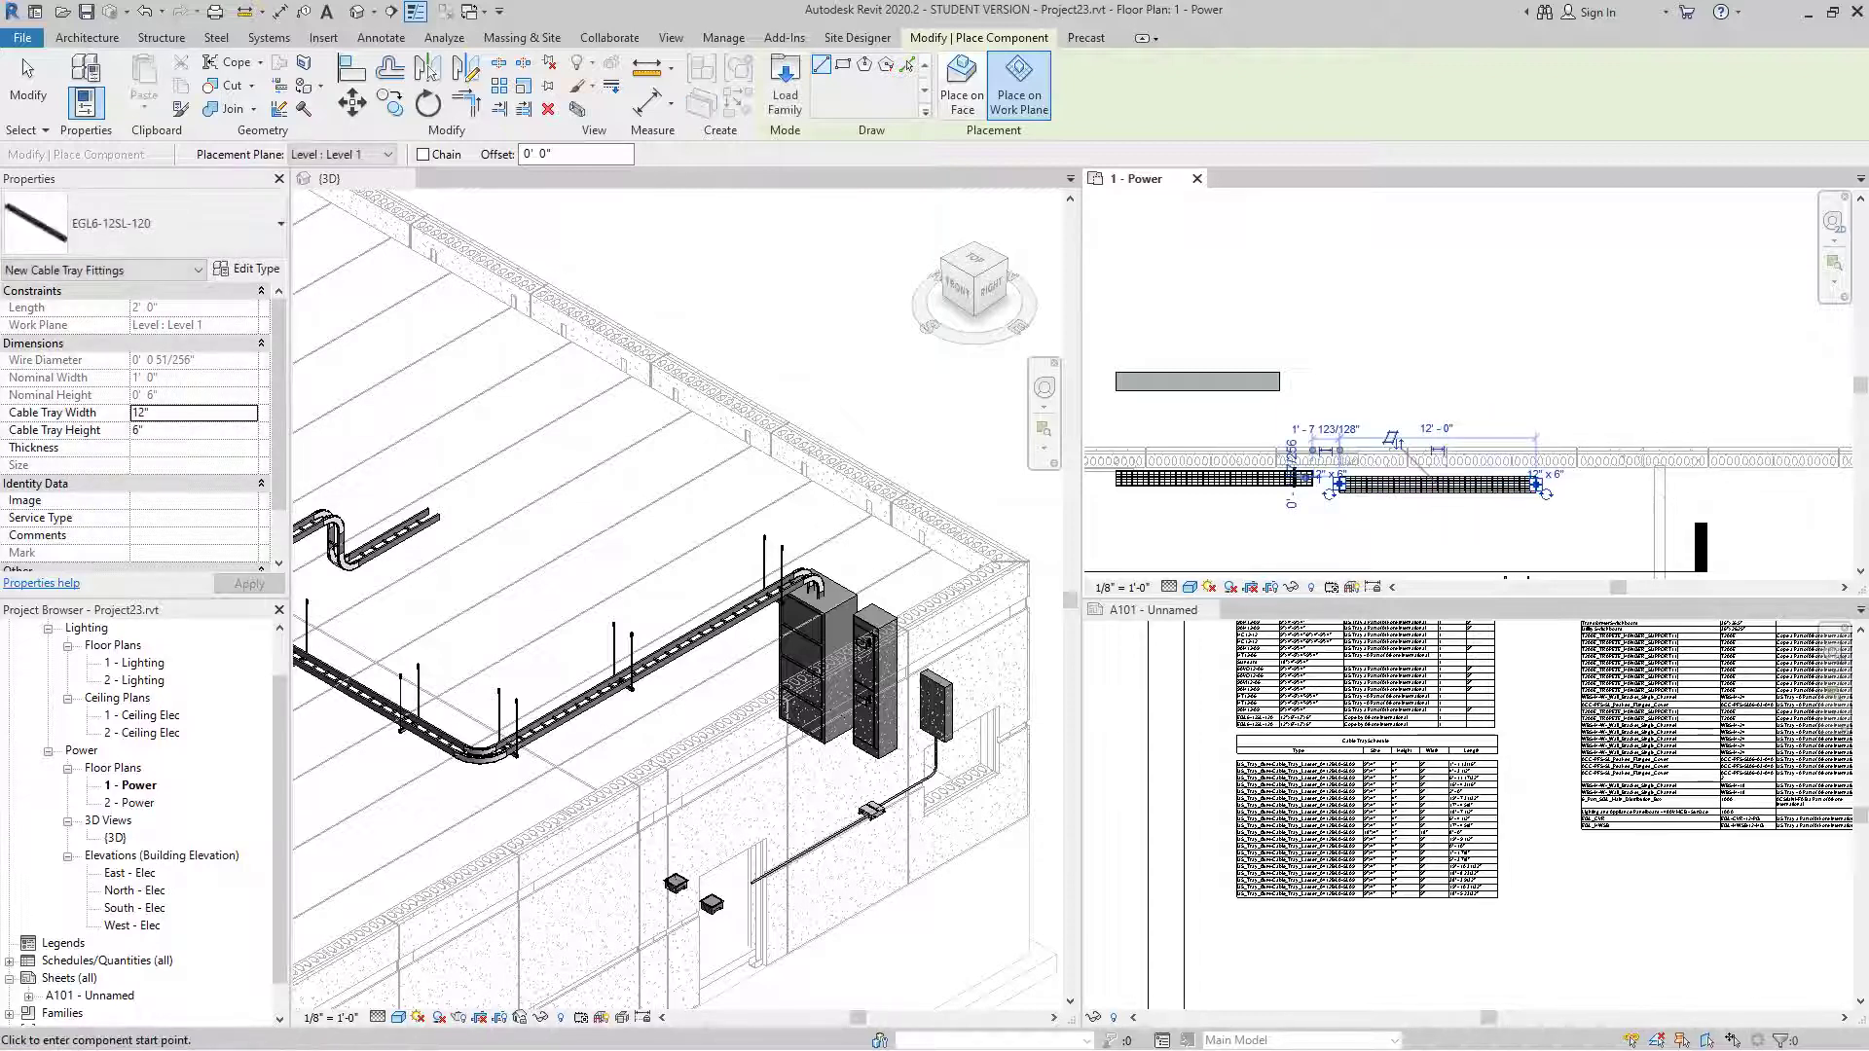
{"action": "scroll", "coordinate": [1364, 507], "scroll_direction": "up", "scroll_amount": 2}
{"action": "key", "text": "Escape"}
{"action": "right_click", "coordinate": [1363, 507]}
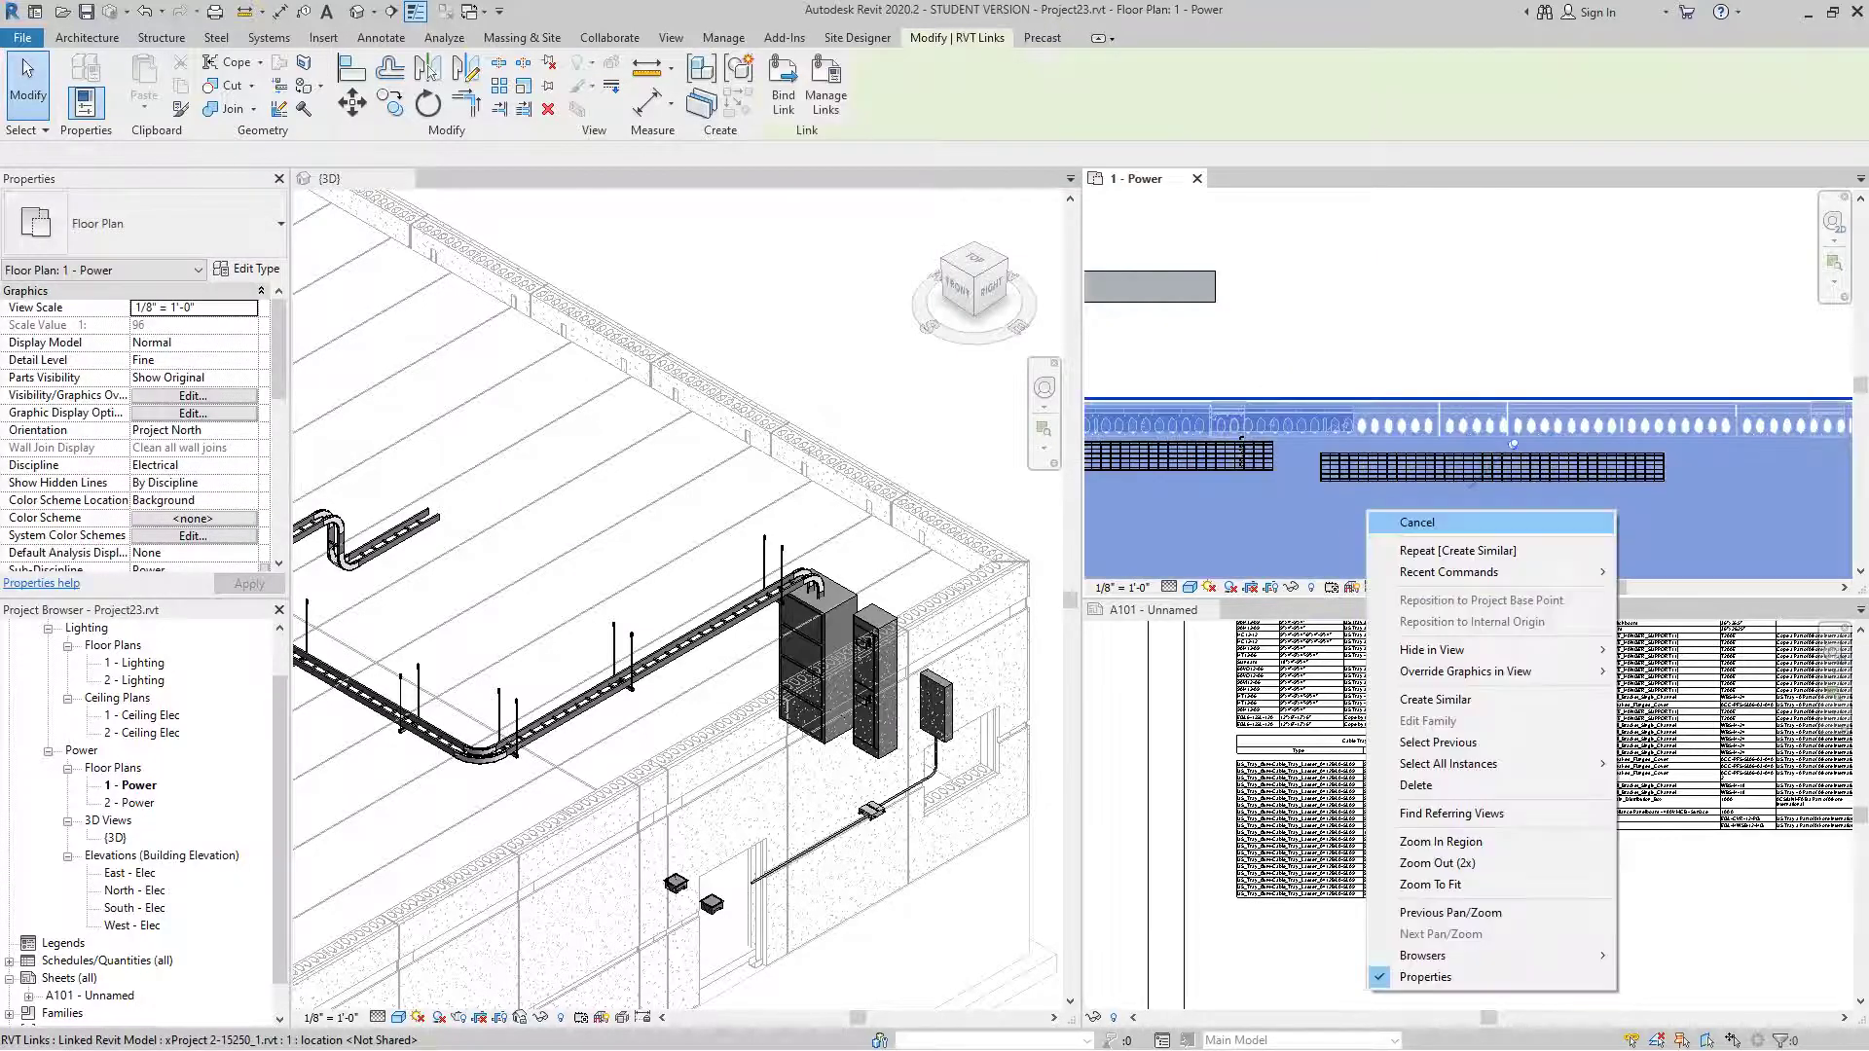
{"action": "left_click", "coordinate": [1394, 523]}
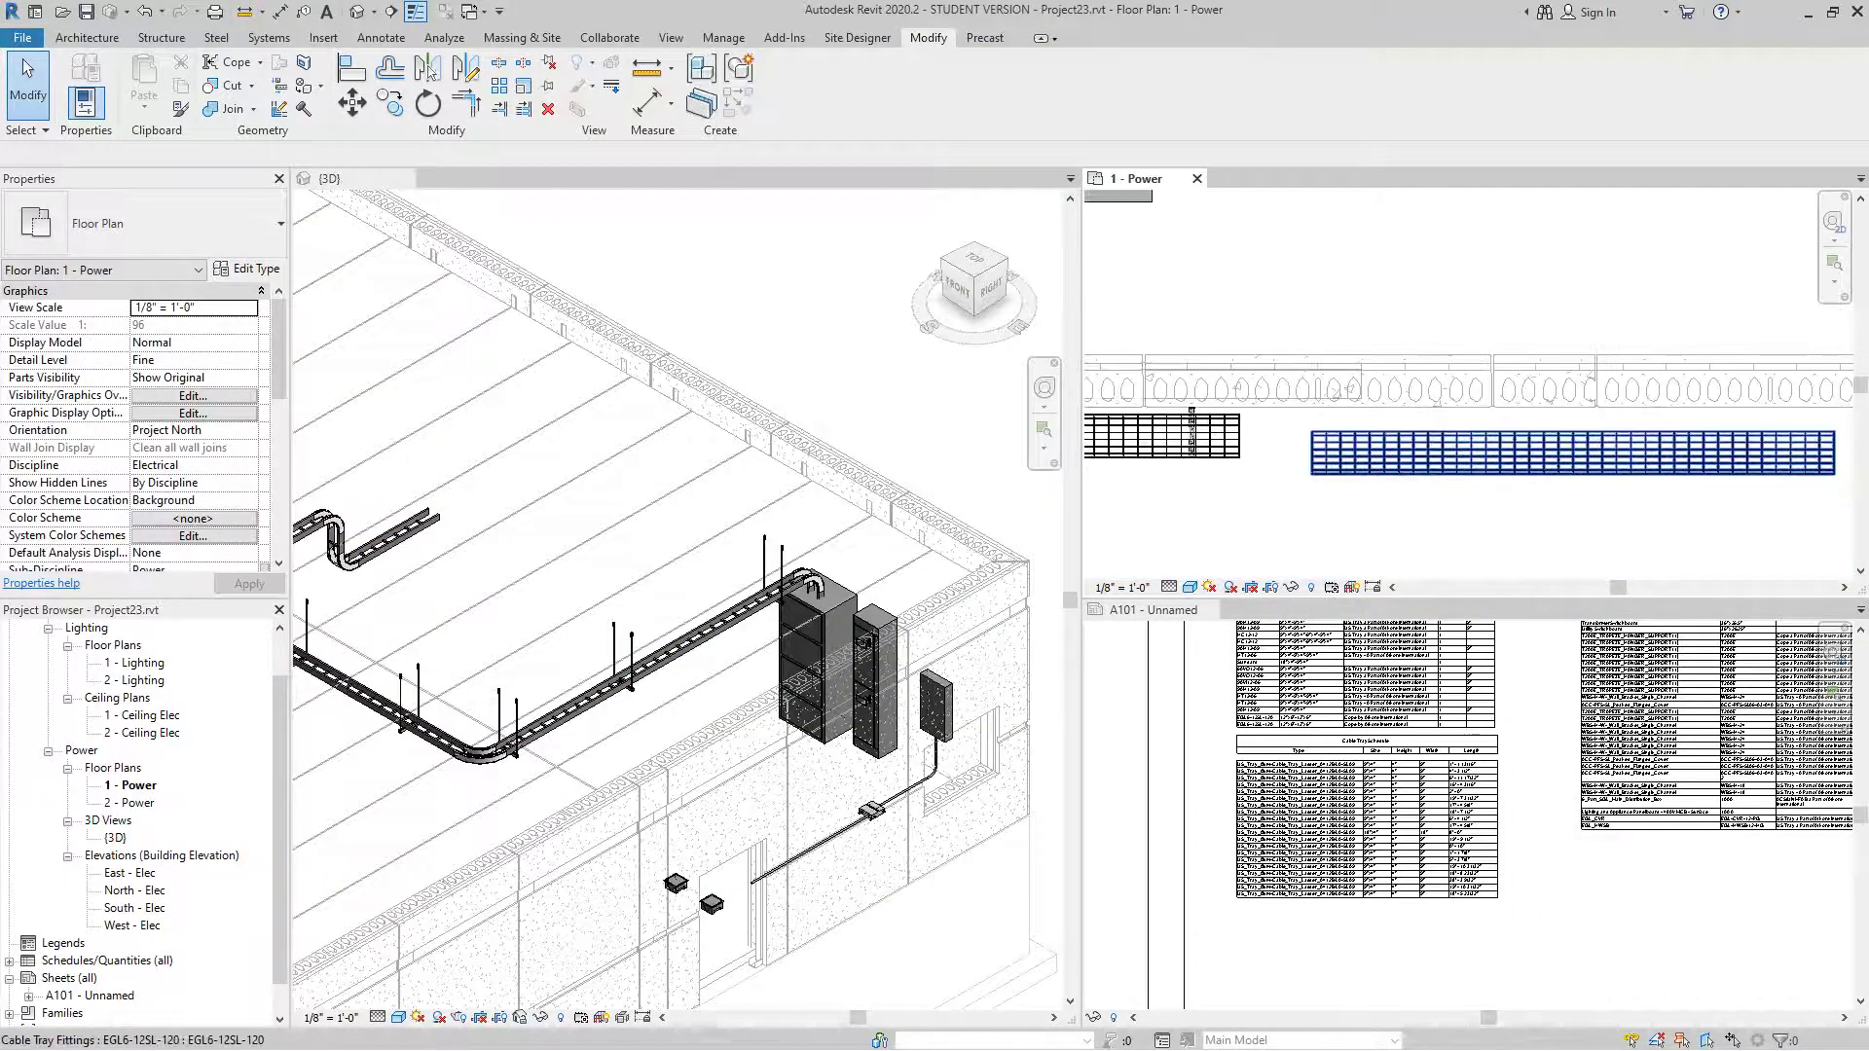
- Move the new 12-foot EGL6-12SL-120 tray section so its end meets the existing tray's open end in the floor plan
{"action": "left_click", "coordinate": [1528, 409]}
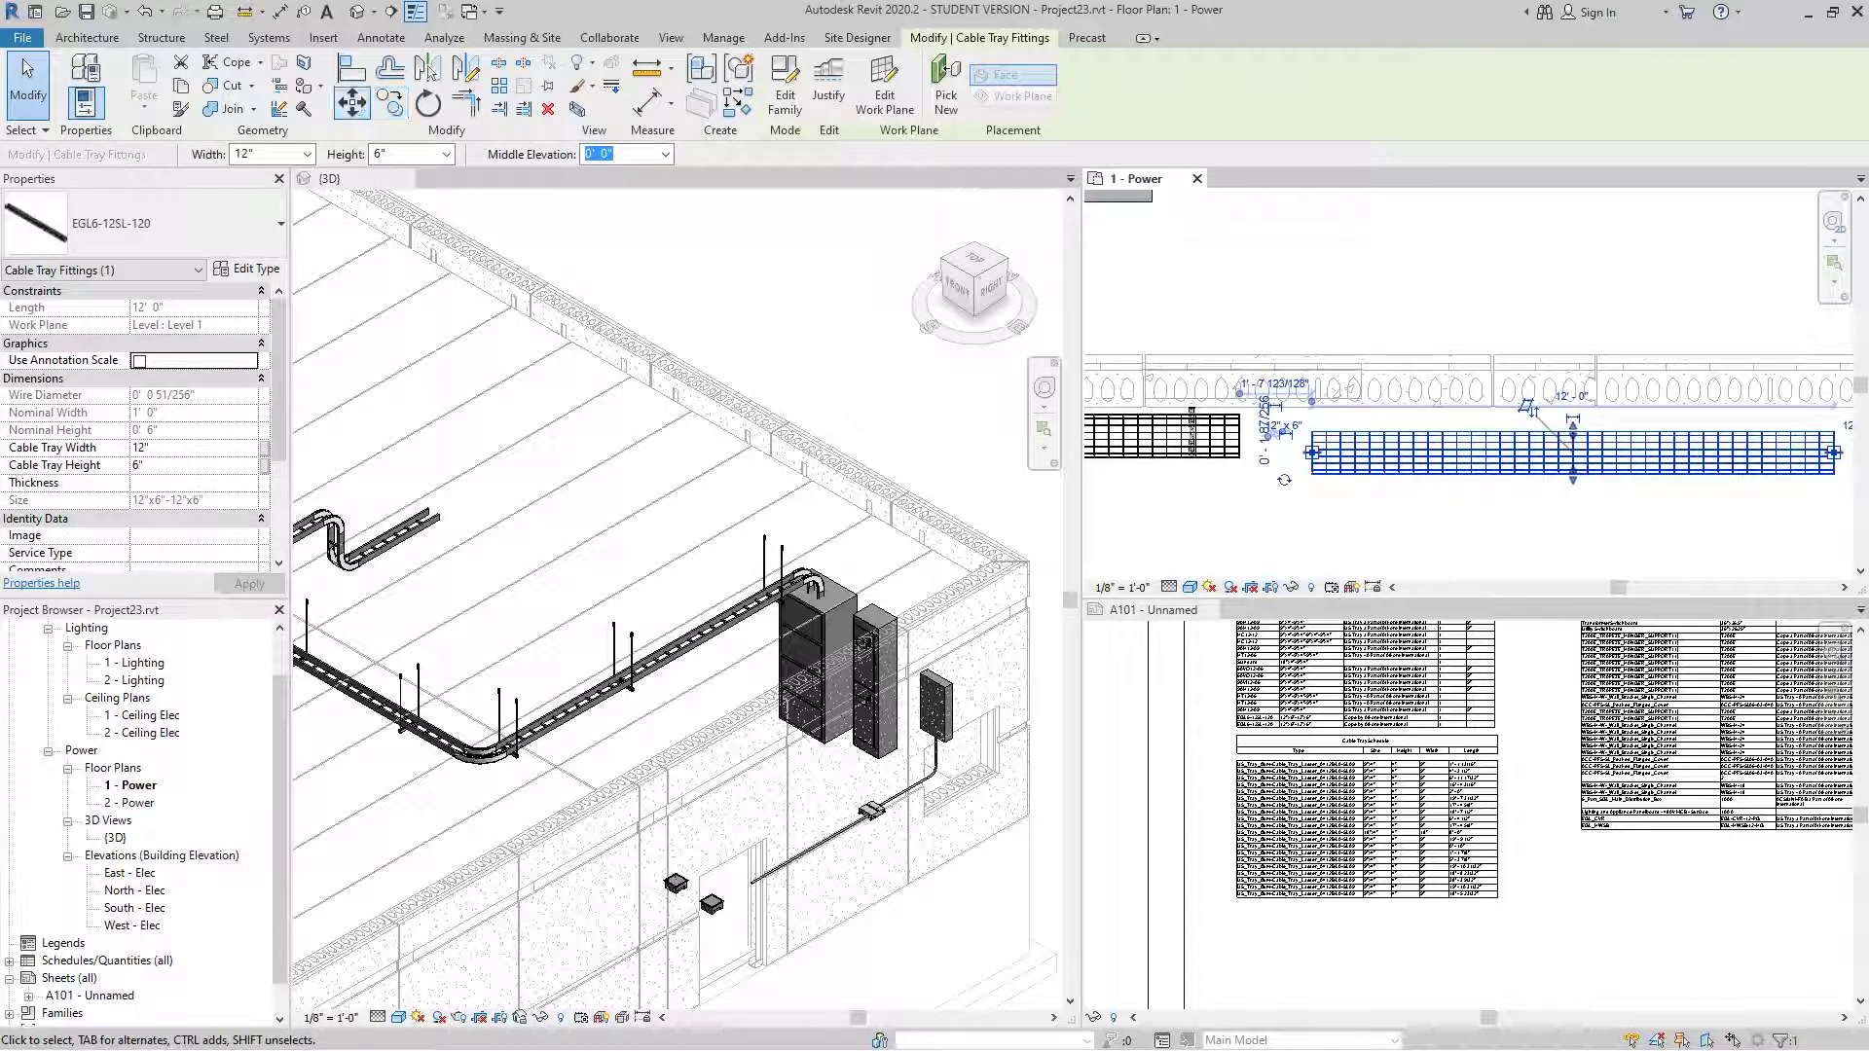
{"action": "left_click", "coordinate": [352, 102]}
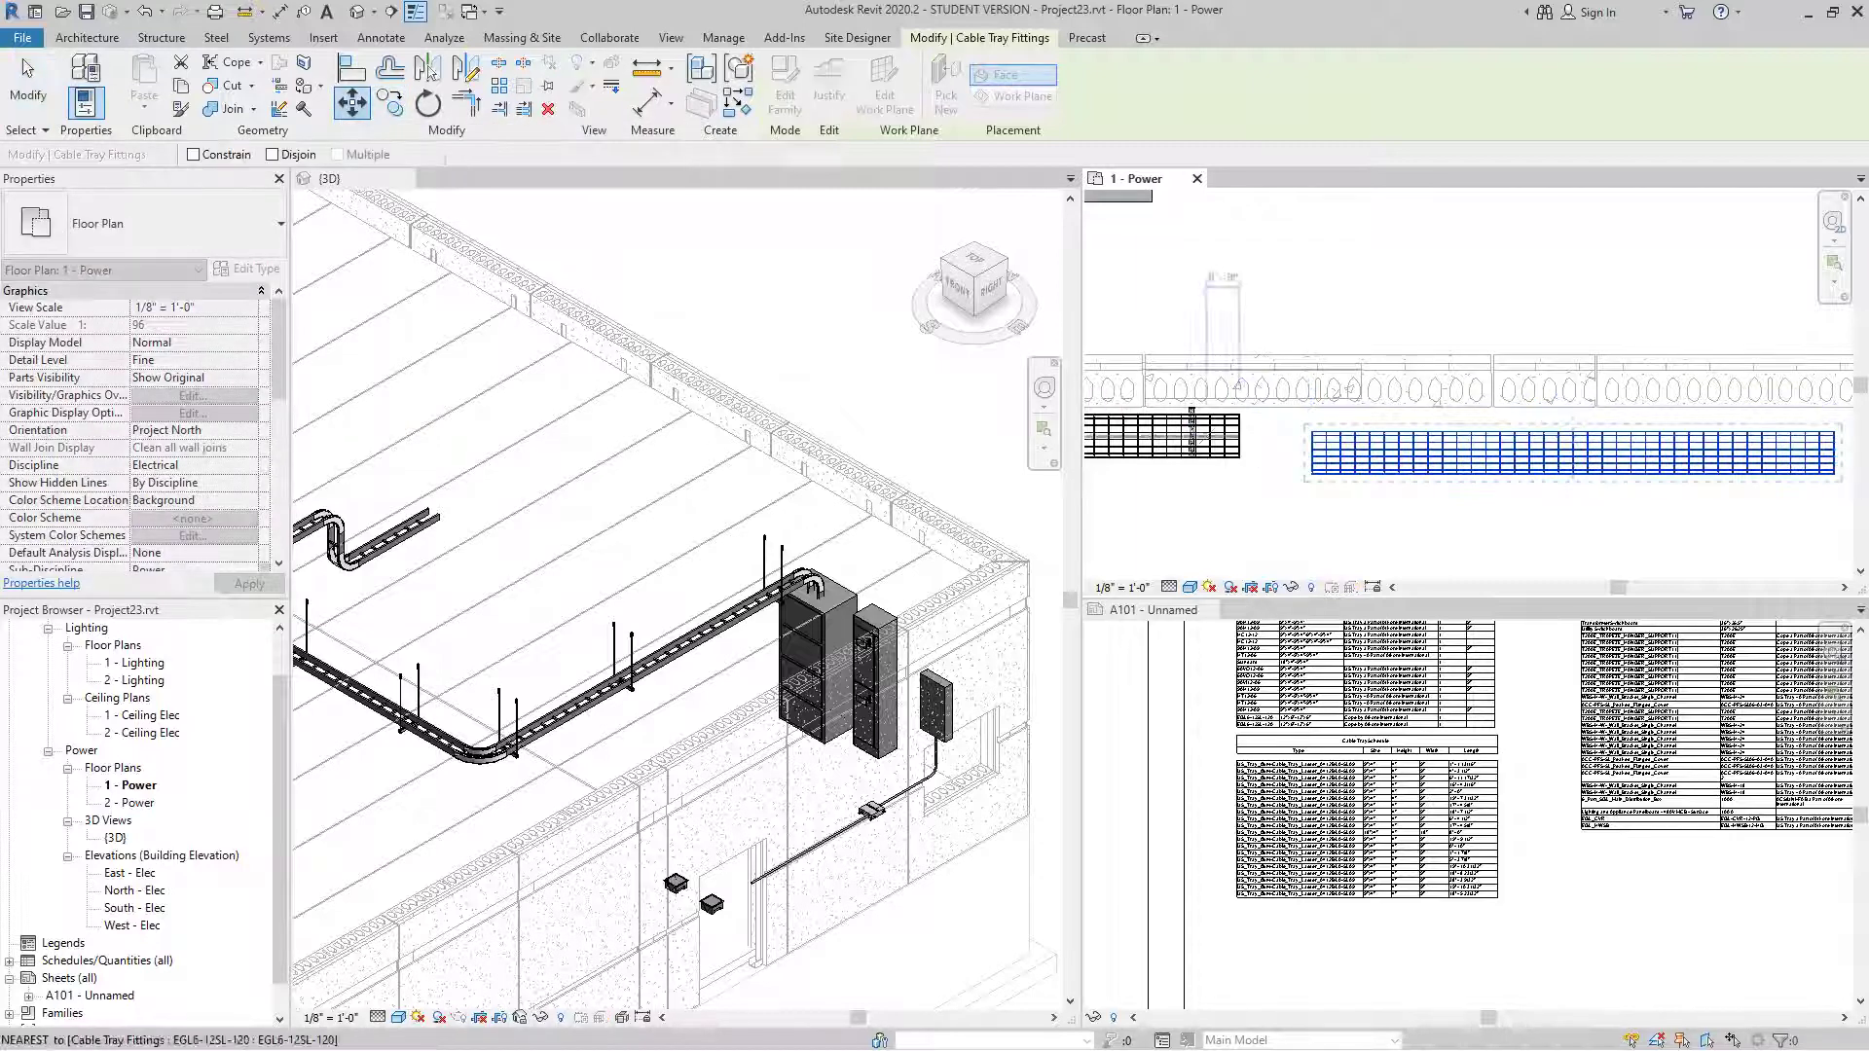
{"action": "scroll", "coordinate": [1304, 456], "scroll_direction": "up", "scroll_amount": 2}
{"action": "left_click", "coordinate": [1305, 482]}
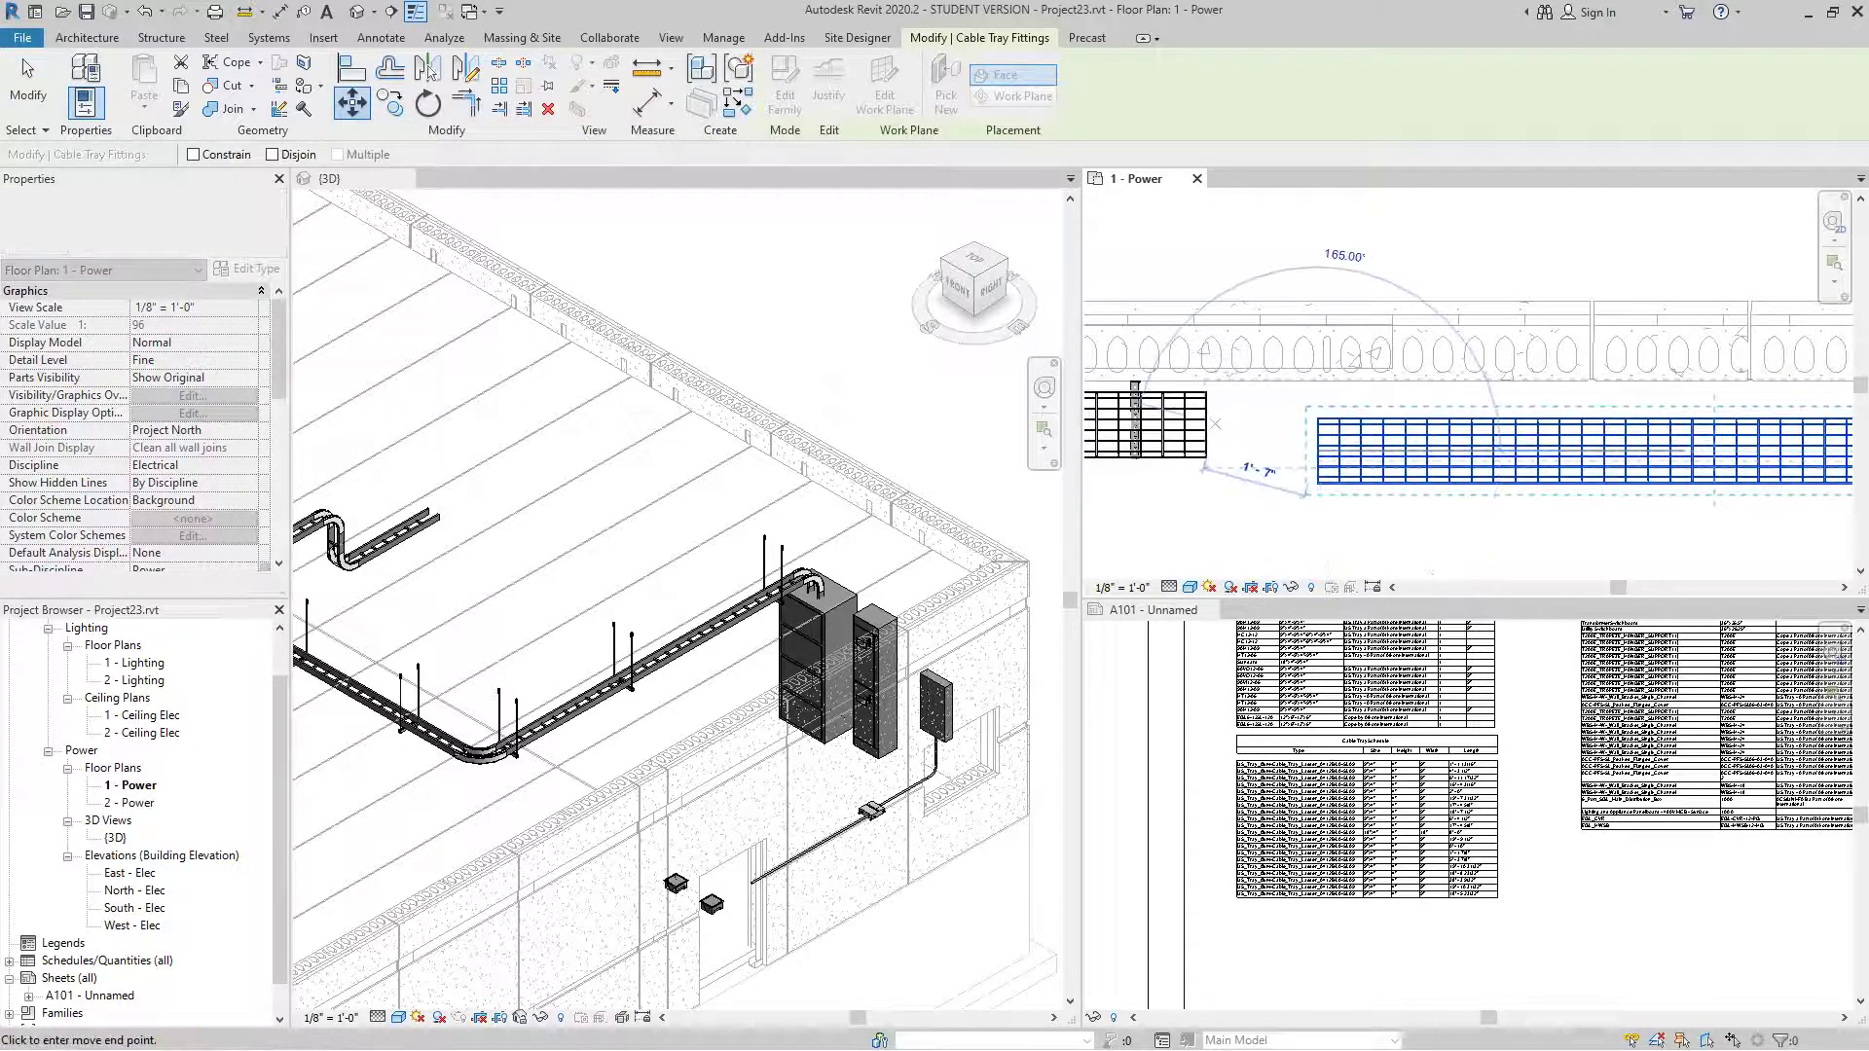
{"action": "left_click", "coordinate": [1207, 425]}
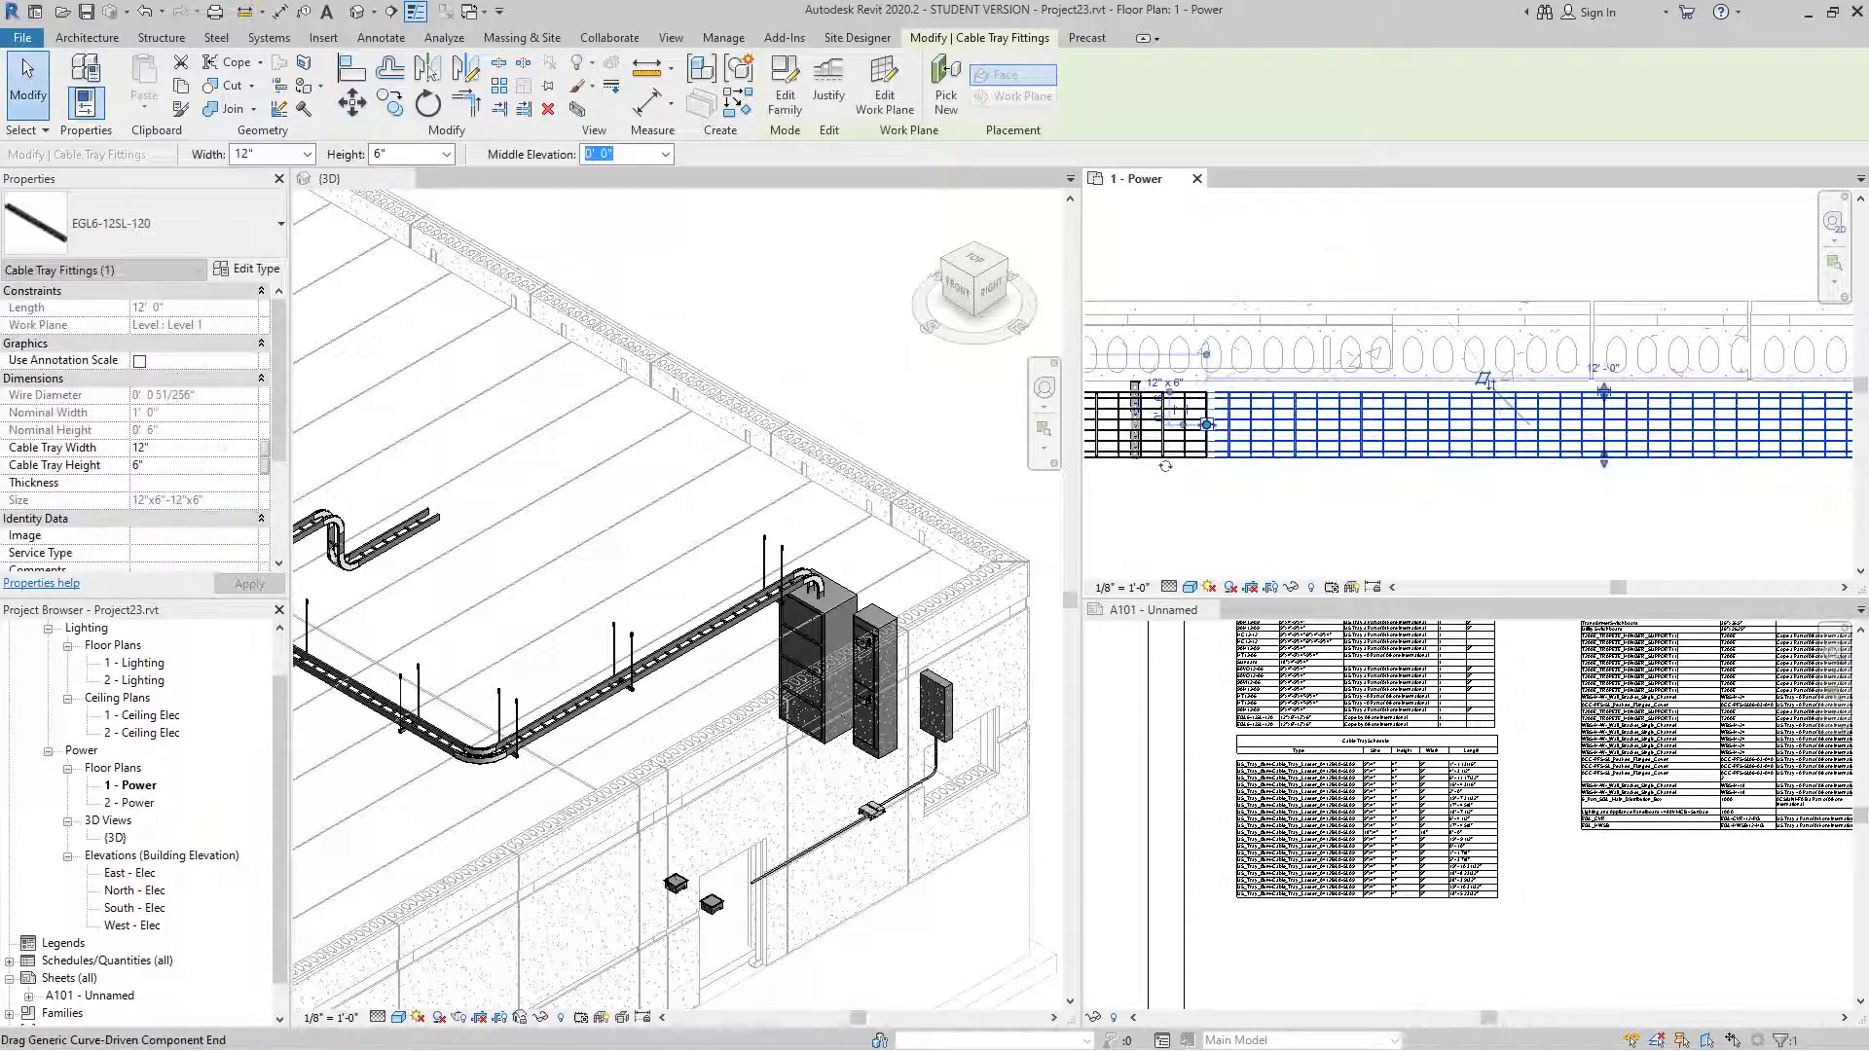
{"action": "key", "text": "Escape"}
{"action": "scroll", "coordinate": [1207, 429], "scroll_direction": "down", "scroll_amount": 4}
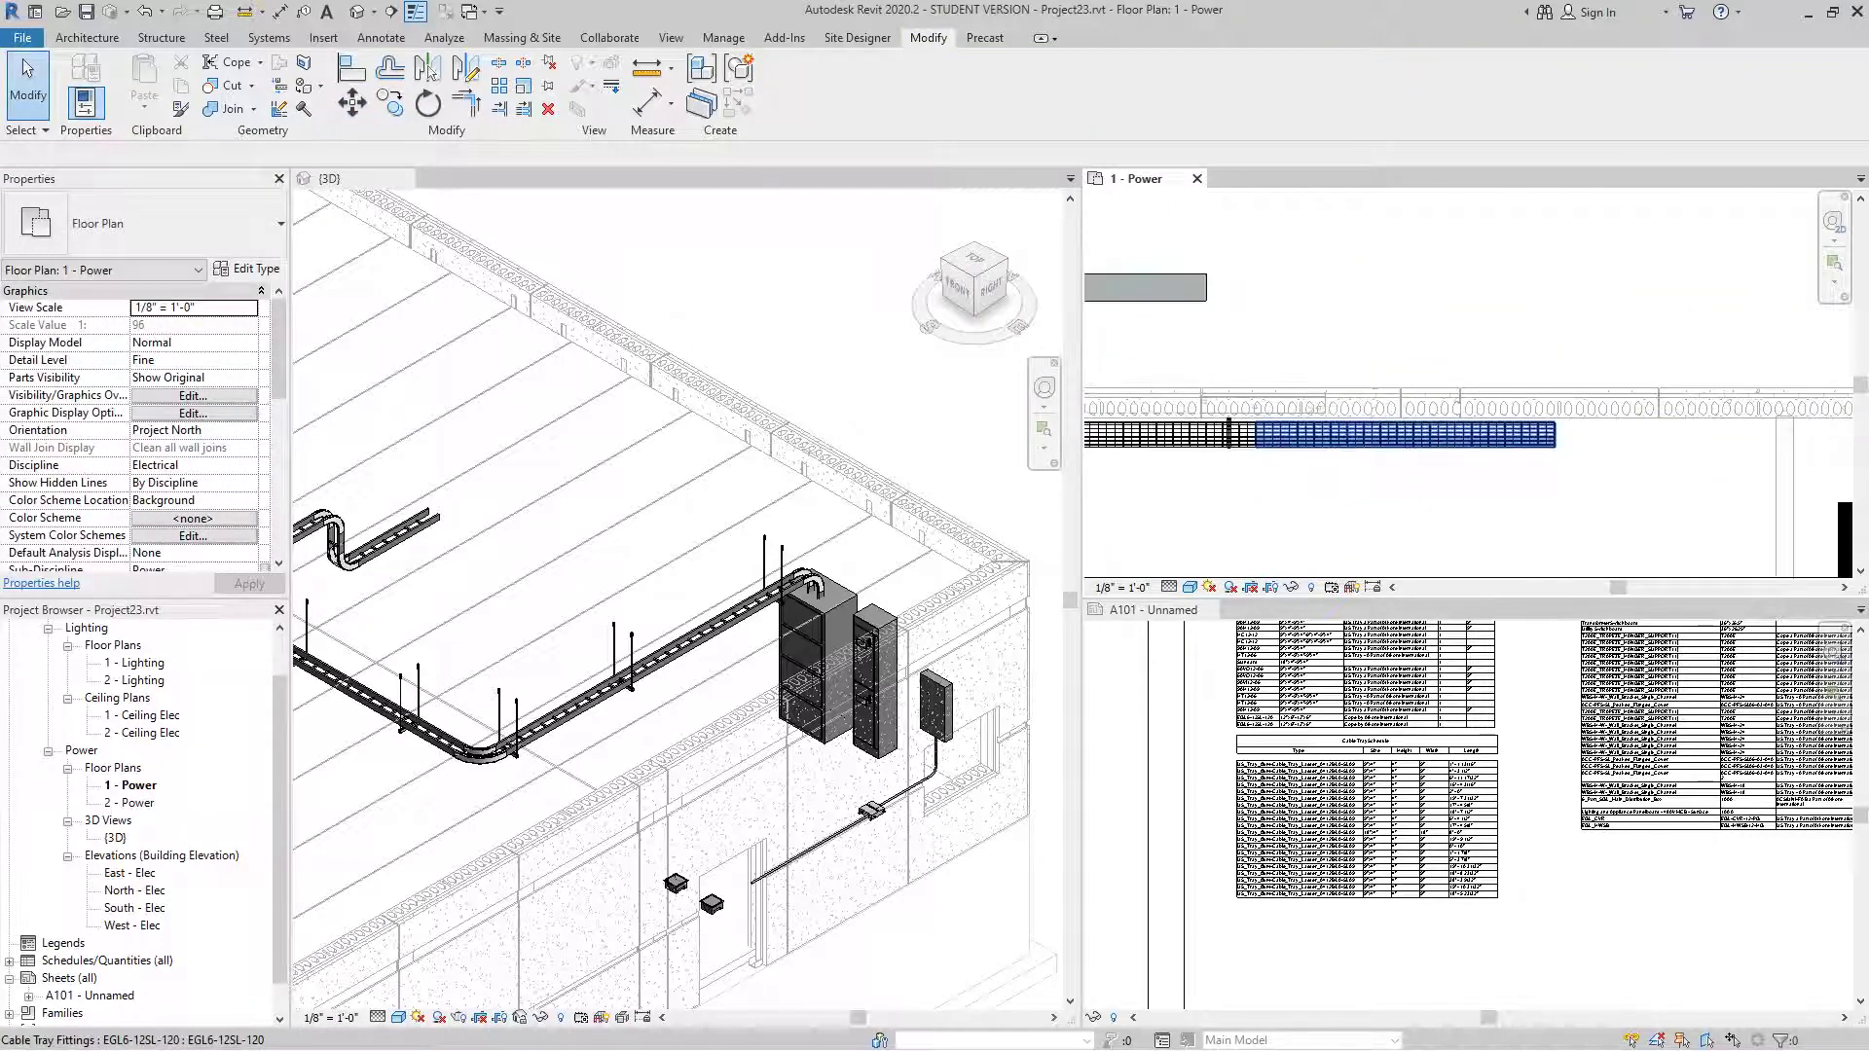
- Examine the EGL6-12SL-120 fitting entries in the sheet A101 schedule and the joined tray run with its wall bracket in the floor plan
{"action": "scroll", "coordinate": [1635, 833], "scroll_direction": "up", "scroll_amount": 3}
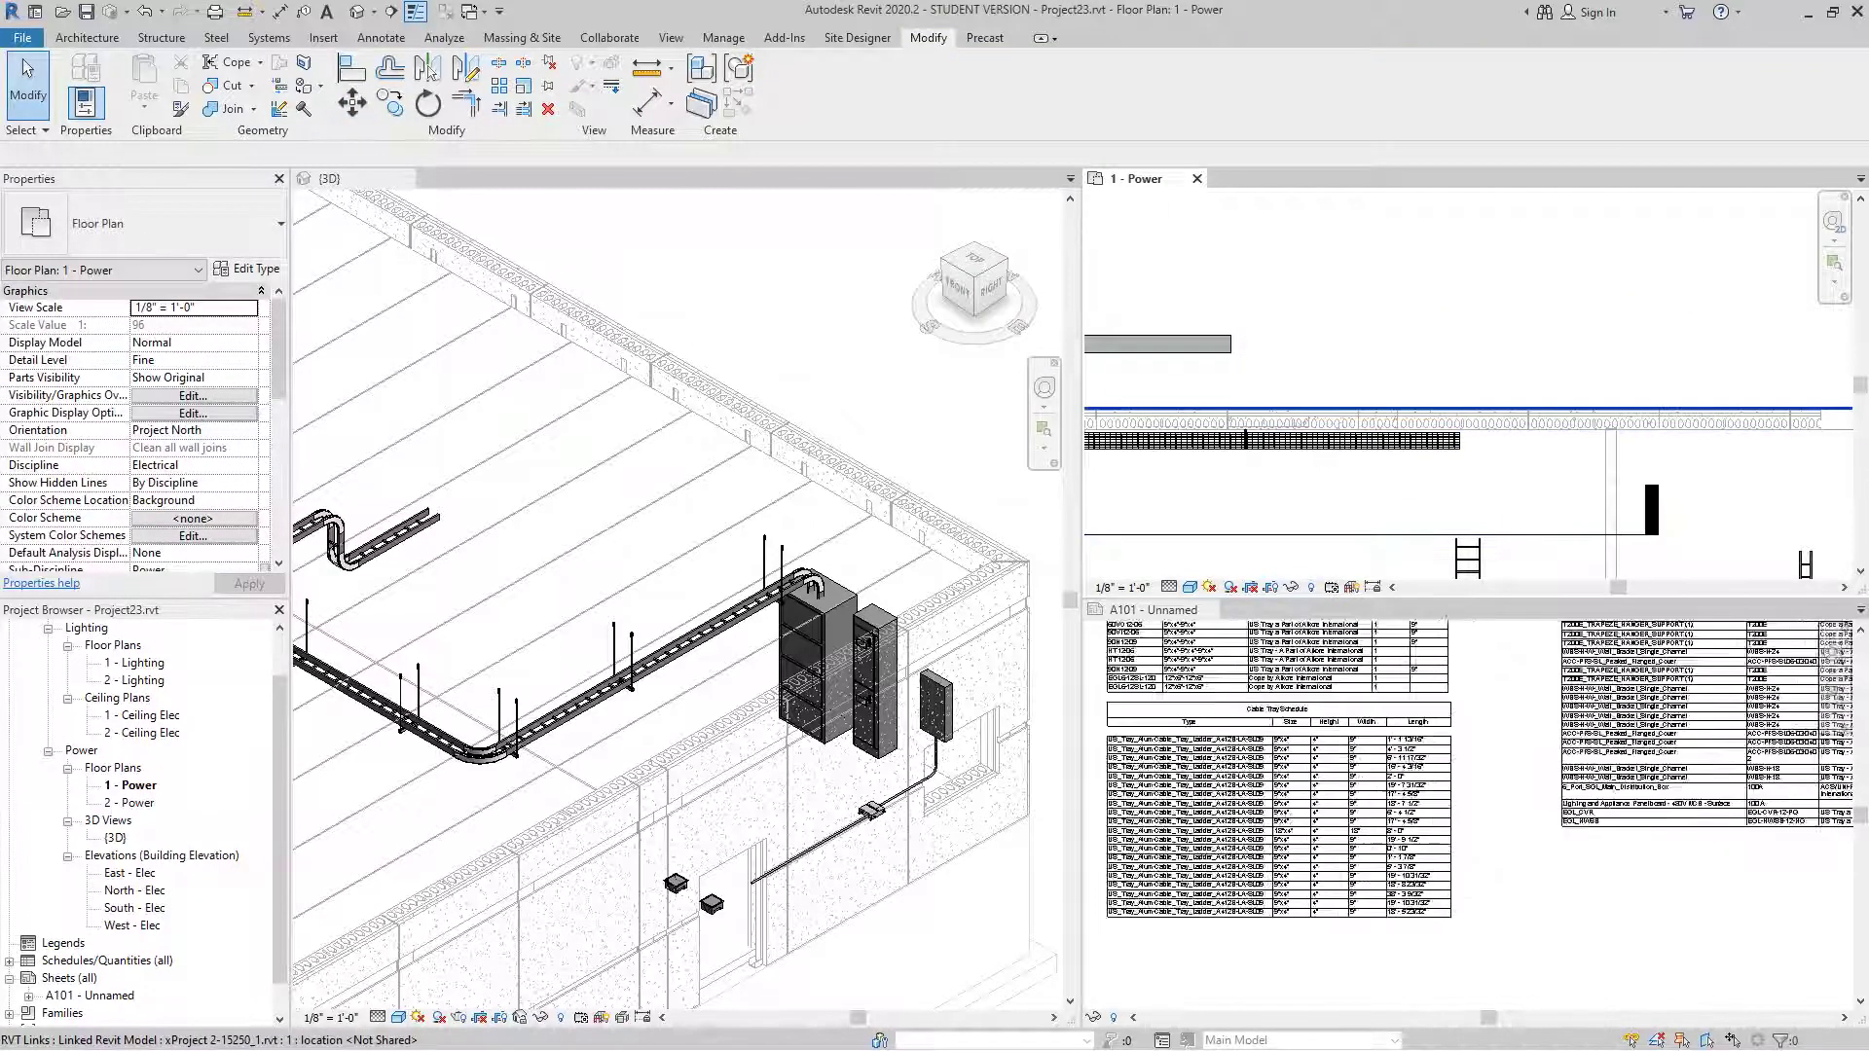
{"action": "scroll", "coordinate": [1558, 818], "scroll_direction": "up", "scroll_amount": 4}
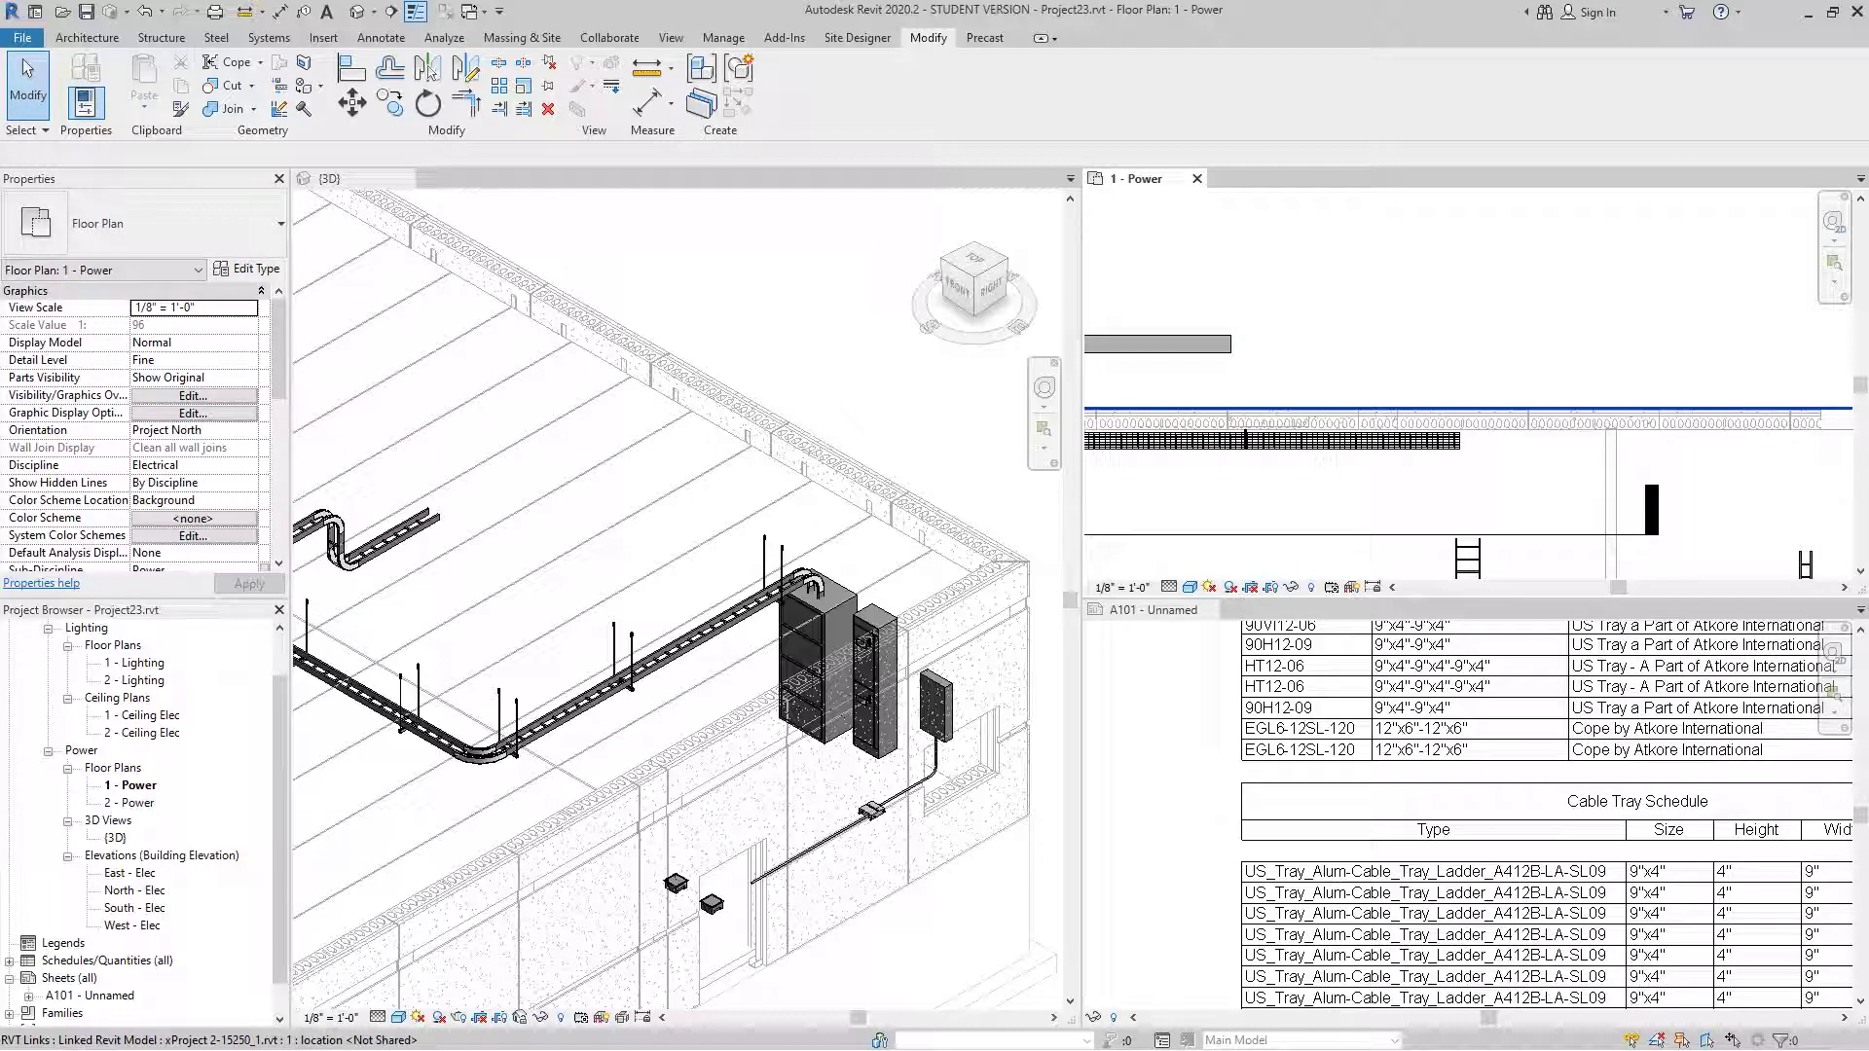
{"action": "scroll", "coordinate": [1339, 534], "scroll_direction": "down", "scroll_amount": 4}
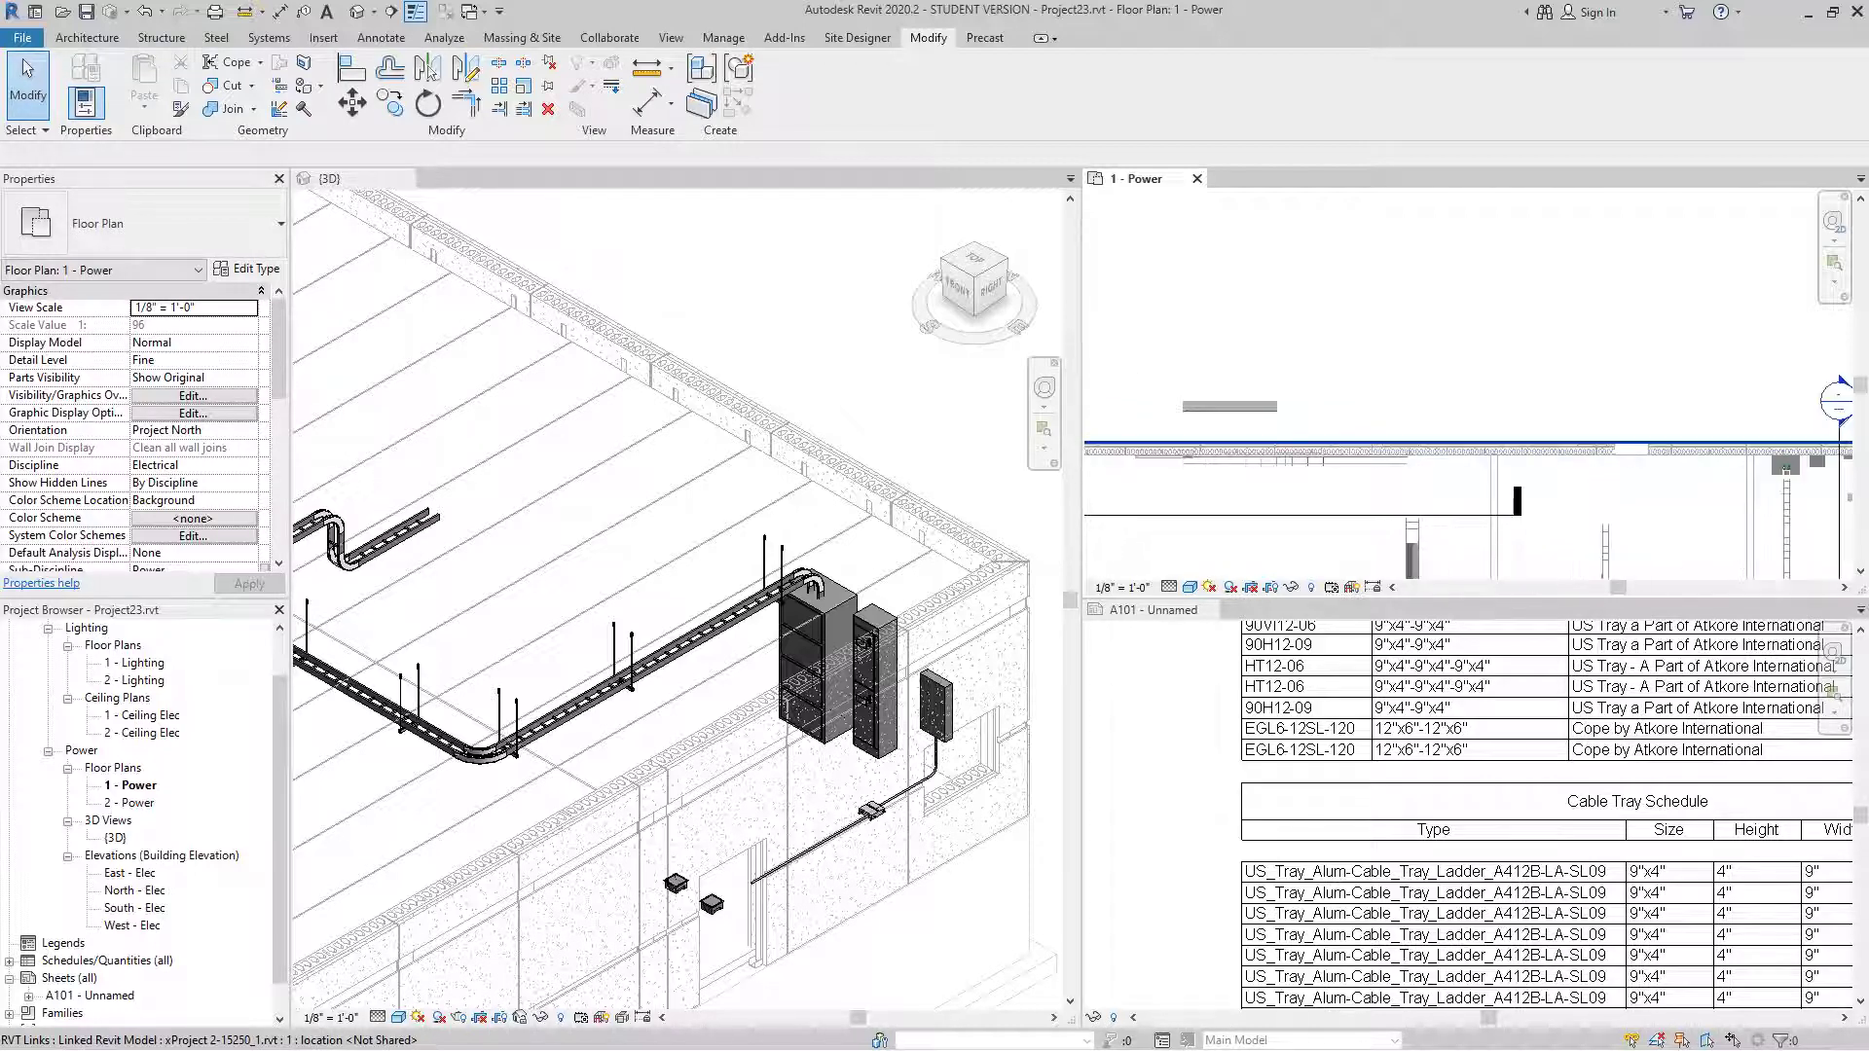
{"action": "scroll", "coordinate": [1338, 534], "scroll_direction": "up", "scroll_amount": 3}
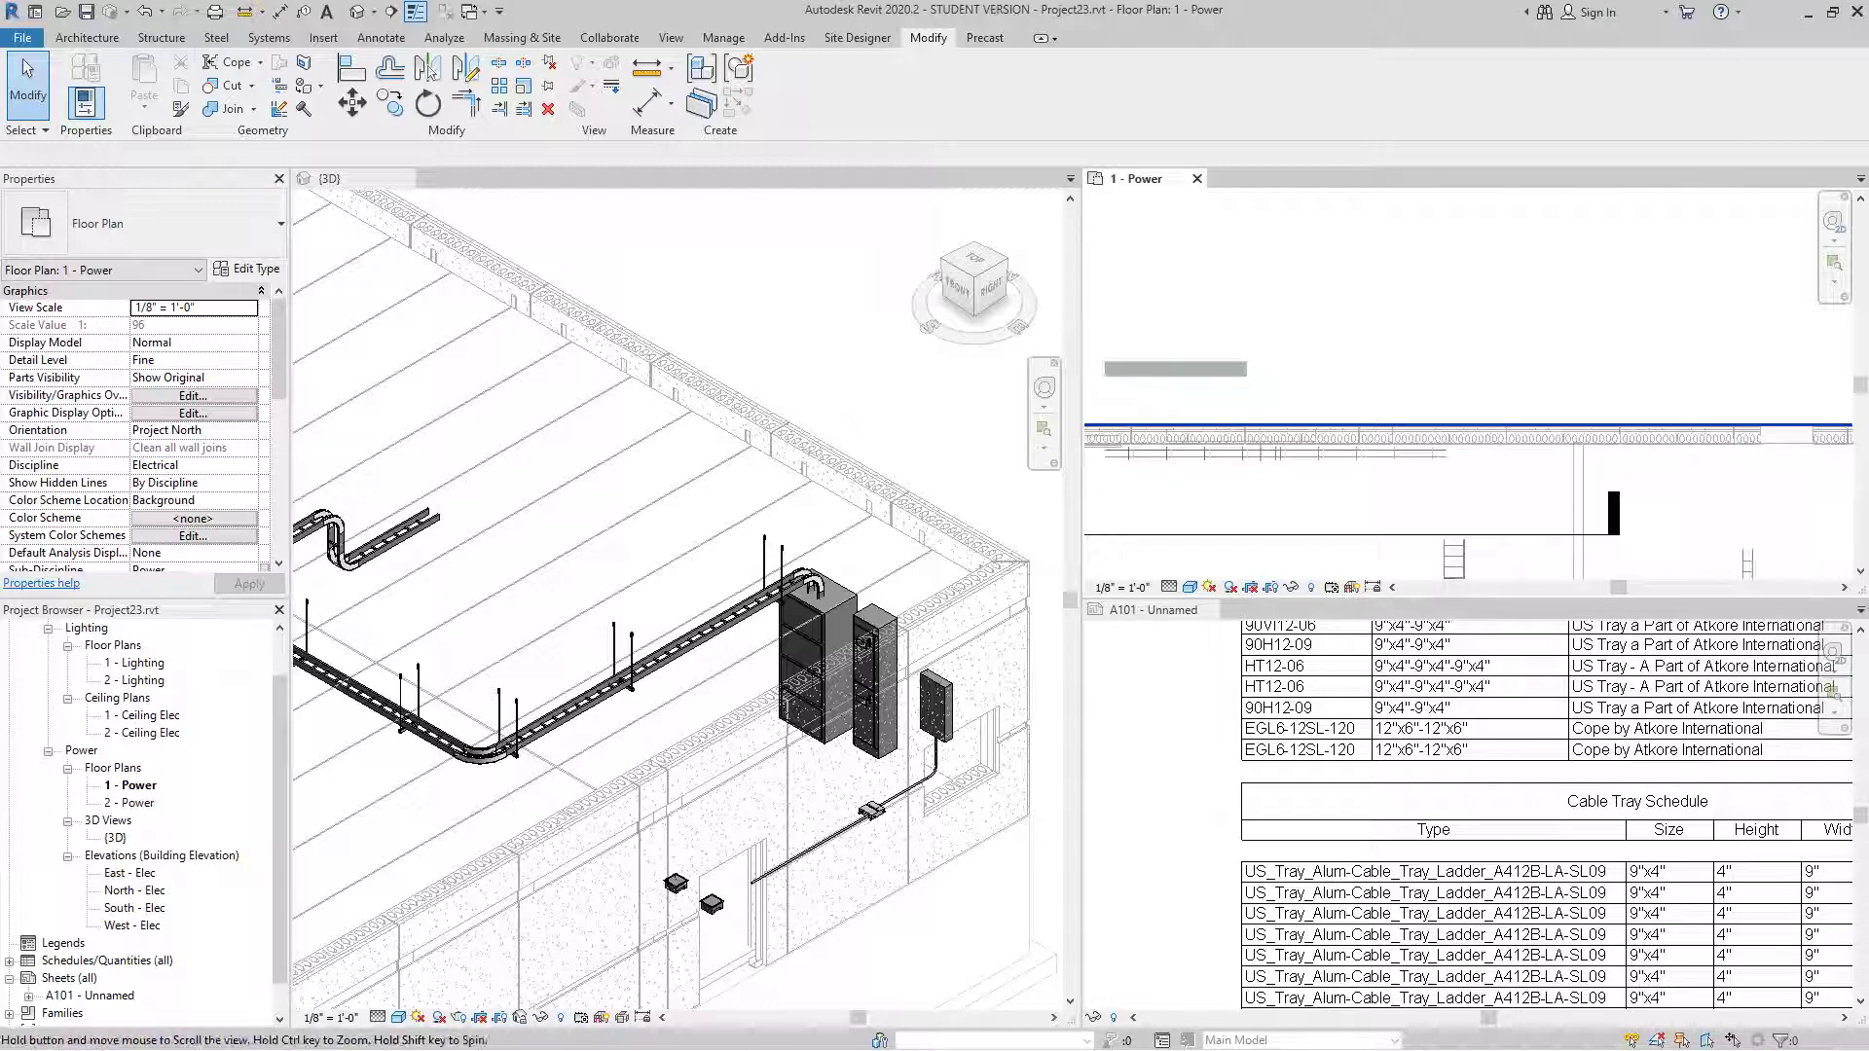
{"action": "middle_click_drag", "start_coordinate": [1339, 533], "coordinate": [1364, 472]}
{"action": "scroll", "coordinate": [1331, 473], "scroll_direction": "up", "scroll_amount": 1}
{"action": "scroll", "coordinate": [1317, 438], "scroll_direction": "up", "scroll_amount": 4}
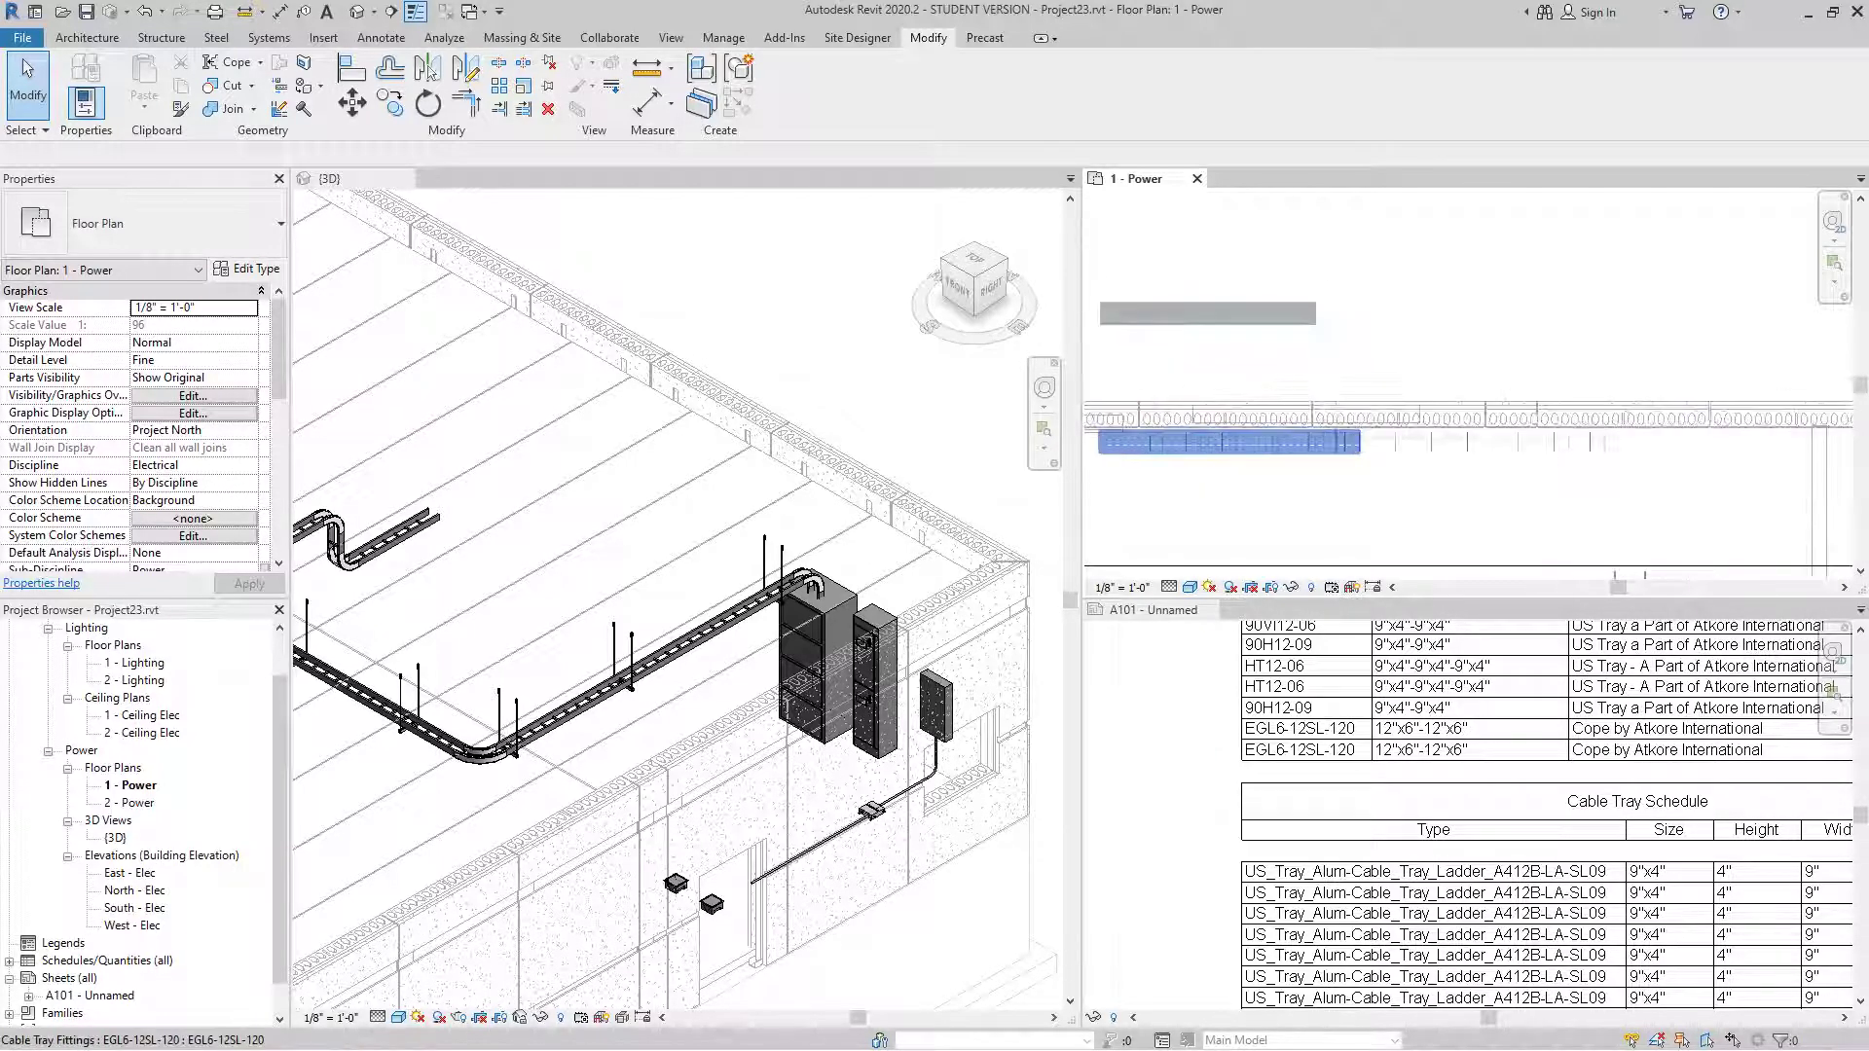
{"action": "scroll", "coordinate": [1207, 399], "scroll_direction": "up", "scroll_amount": 5}
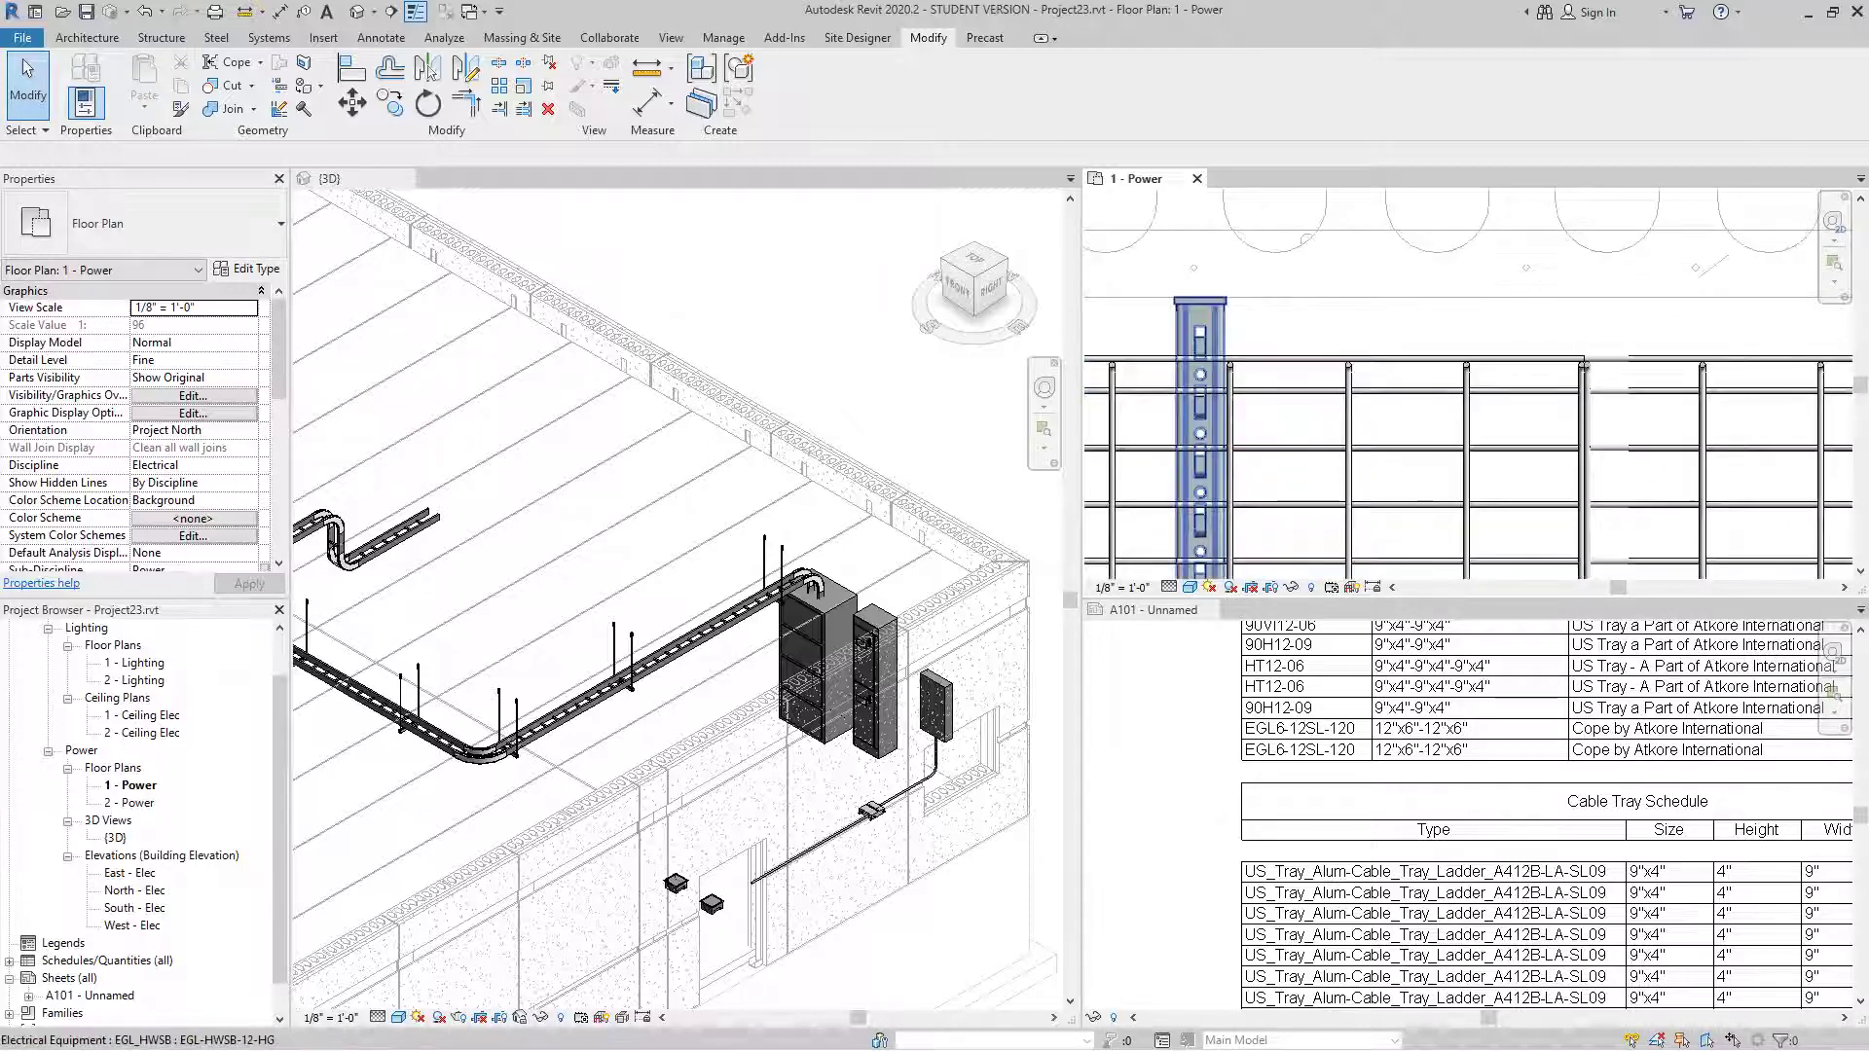
{"action": "left_click", "coordinate": [1198, 394]}
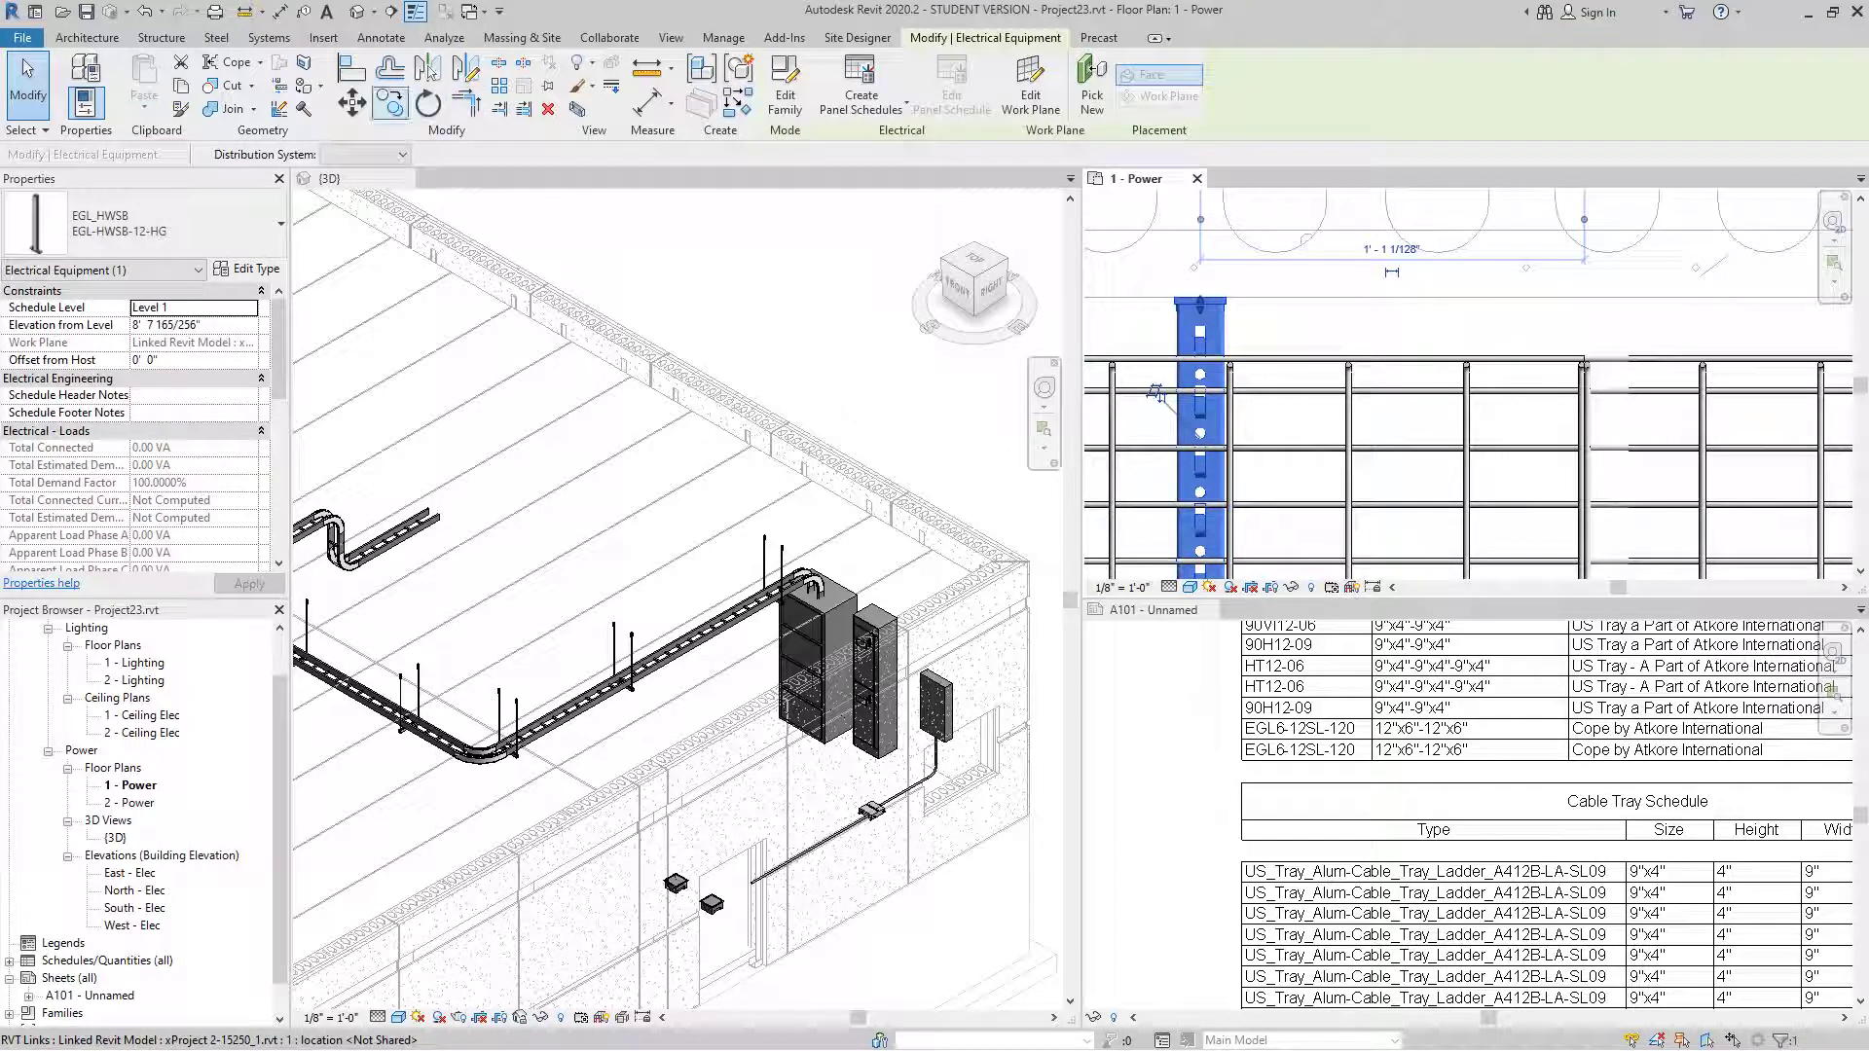
{"action": "key", "text": "c"}
{"action": "key", "text": "o"}
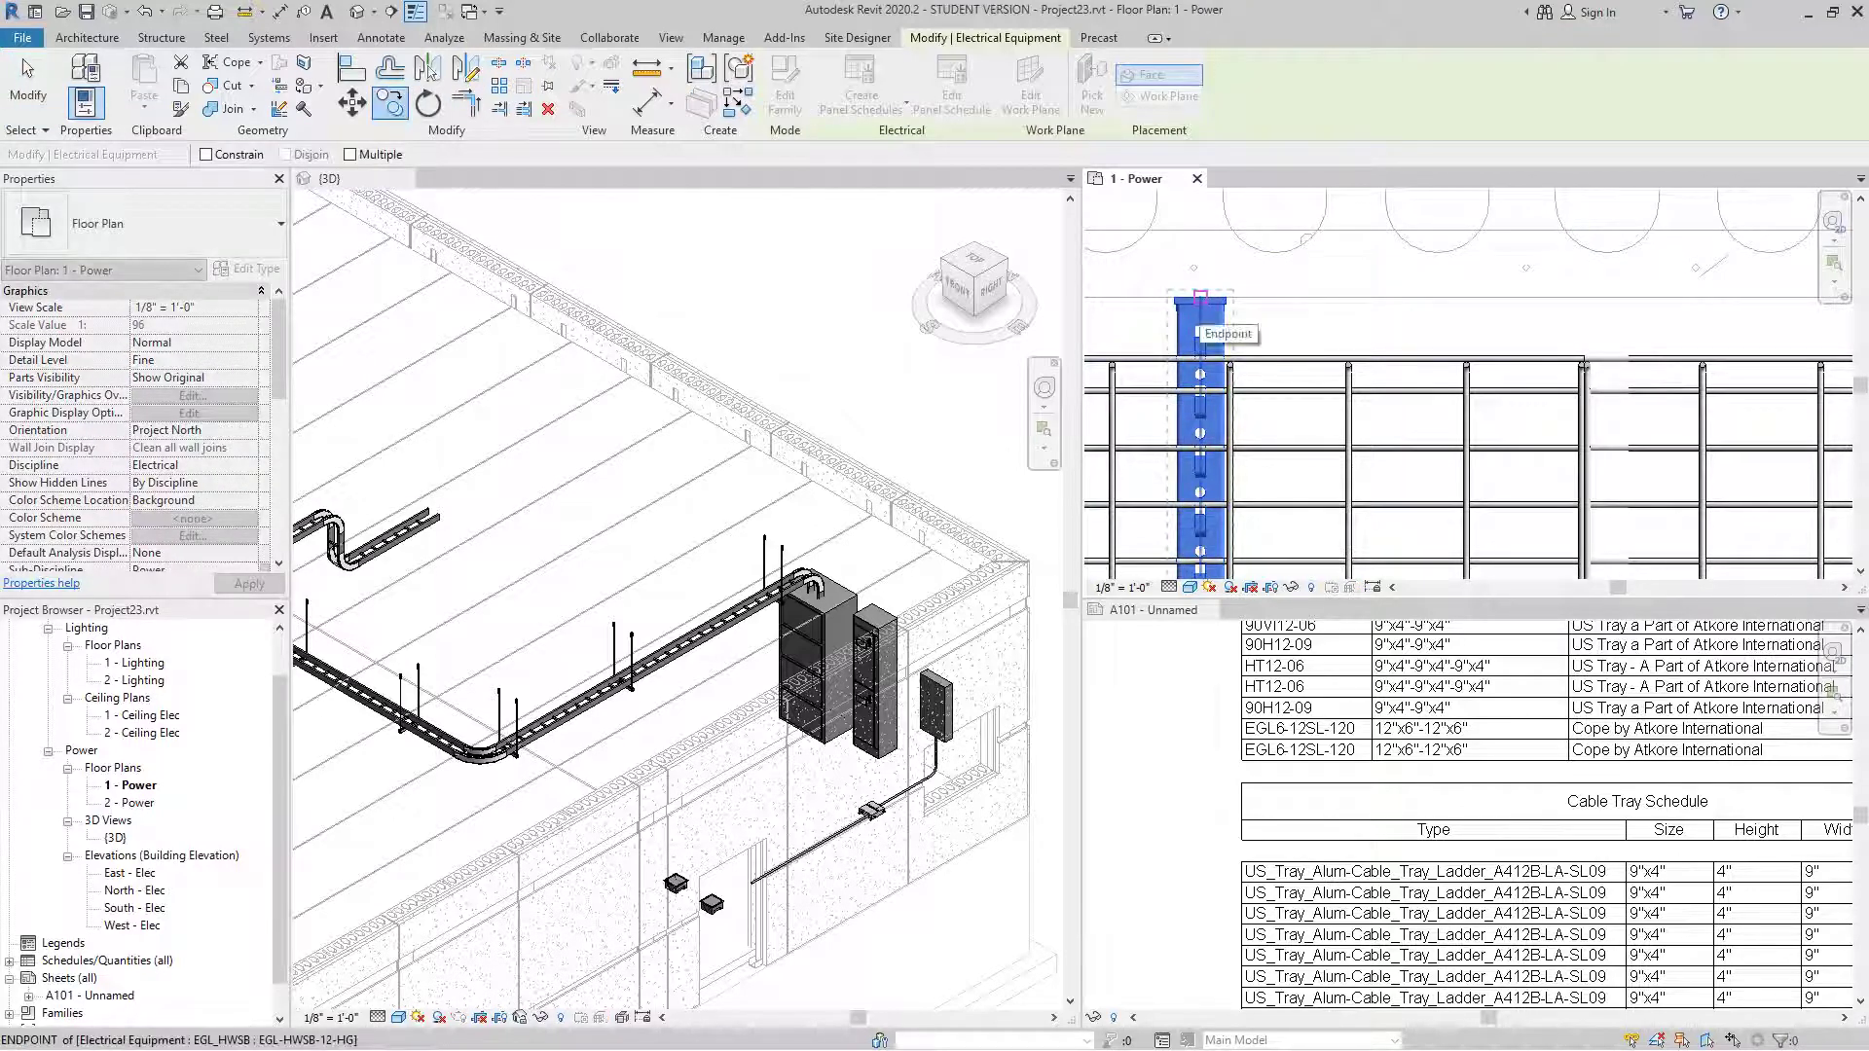
{"action": "left_click", "coordinate": [1200, 296]}
{"action": "scroll", "coordinate": [1502, 301], "scroll_direction": "down", "scroll_amount": 2}
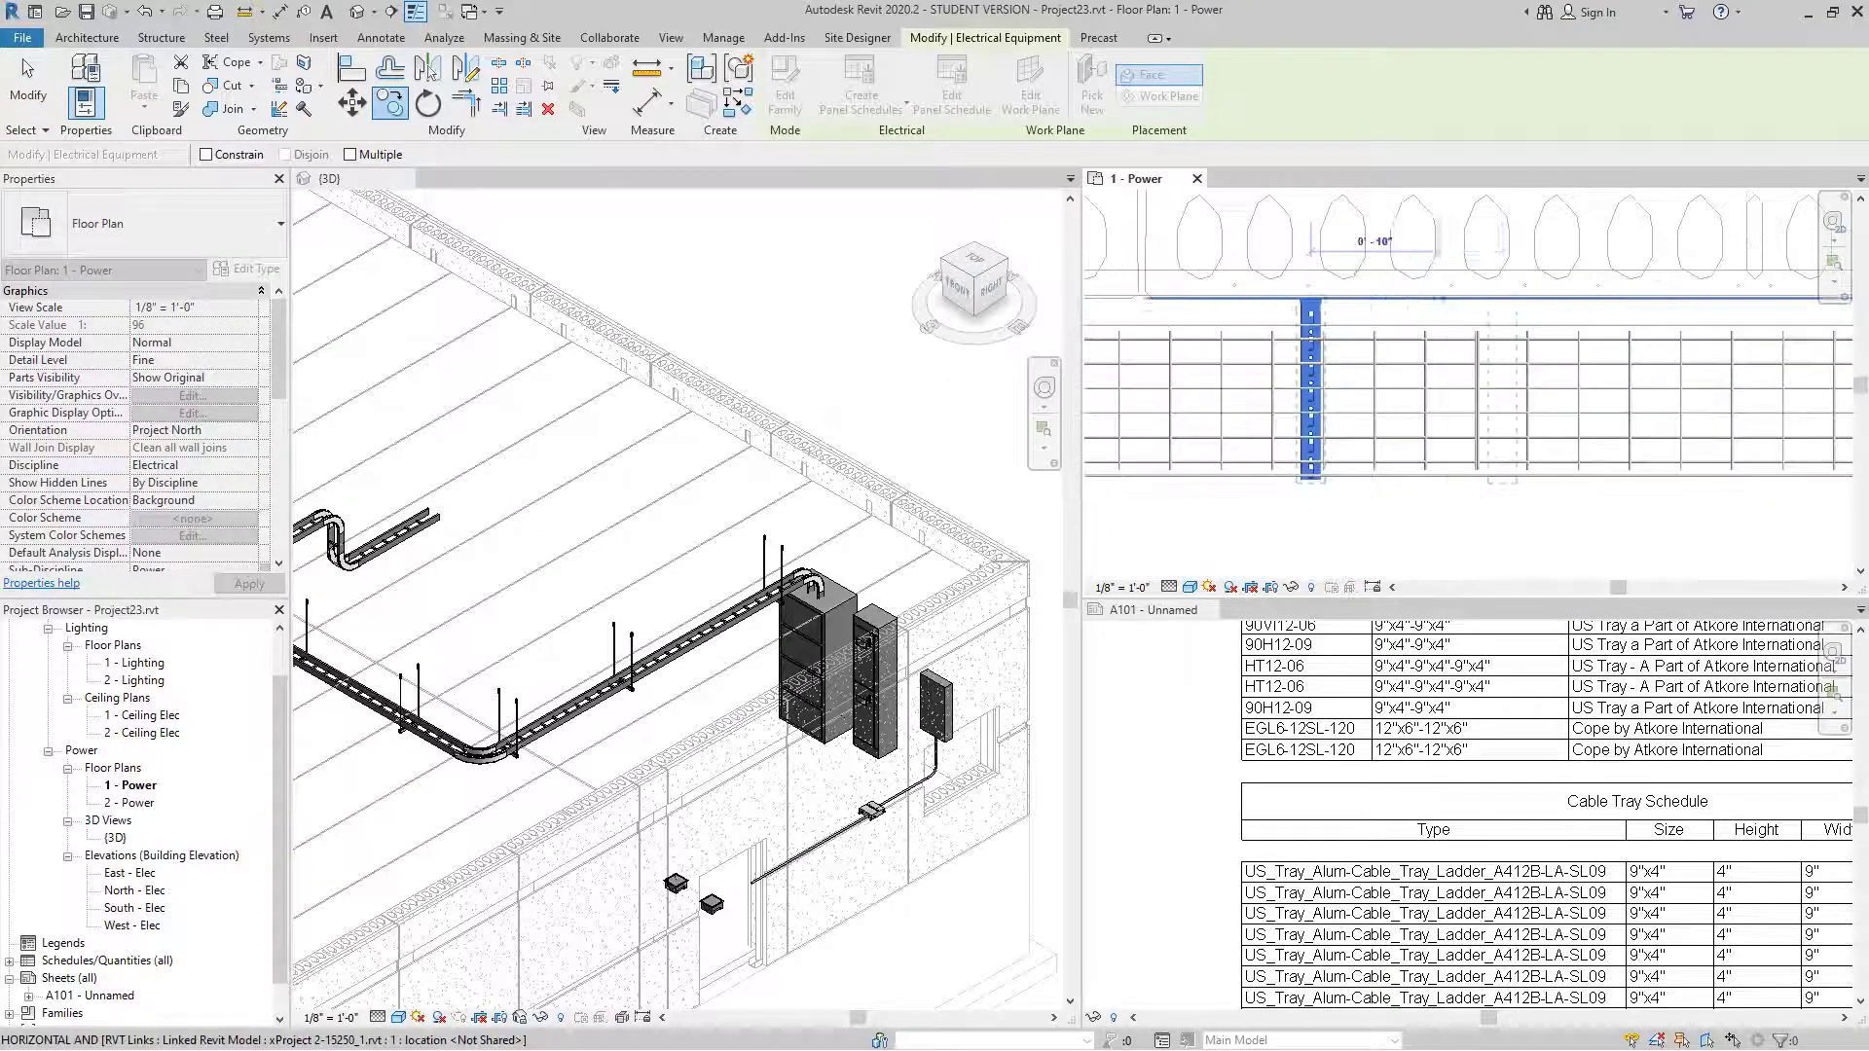
{"action": "scroll", "coordinate": [1502, 297], "scroll_direction": "down", "scroll_amount": 3}
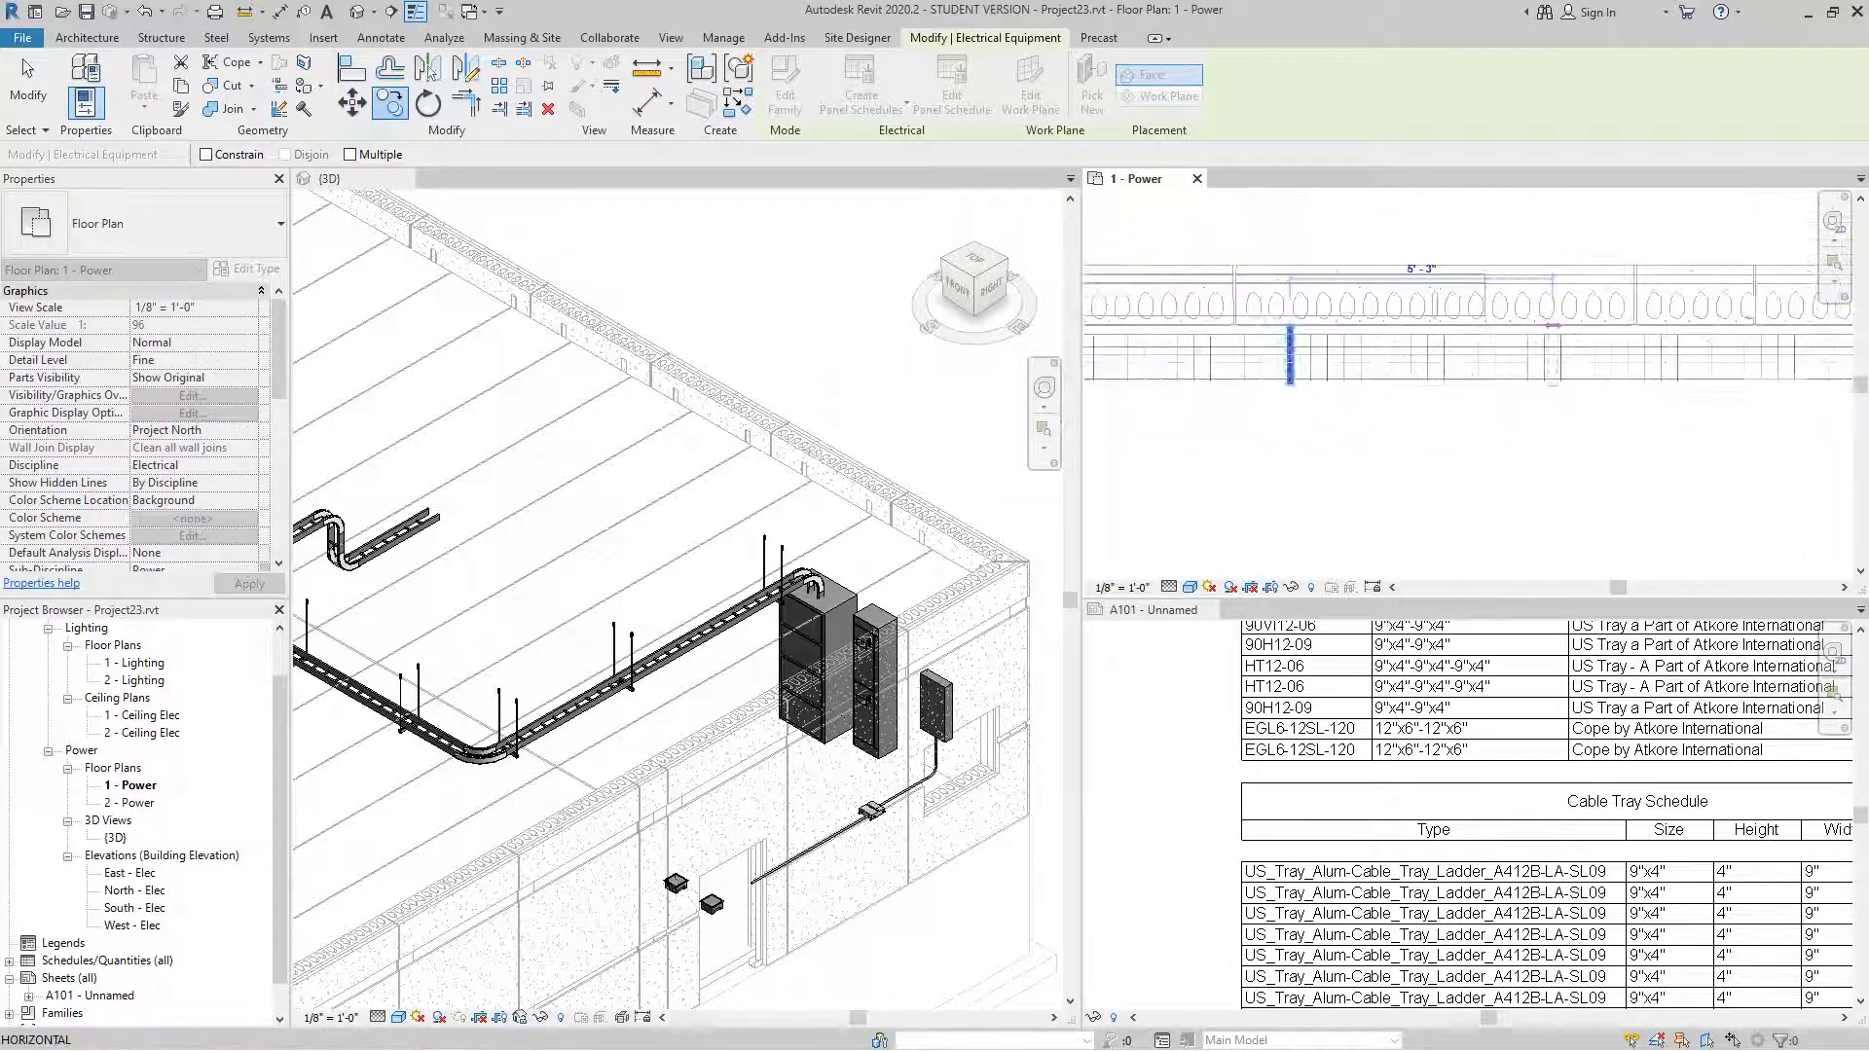
{"action": "scroll", "coordinate": [1533, 324], "scroll_direction": "down", "scroll_amount": 3}
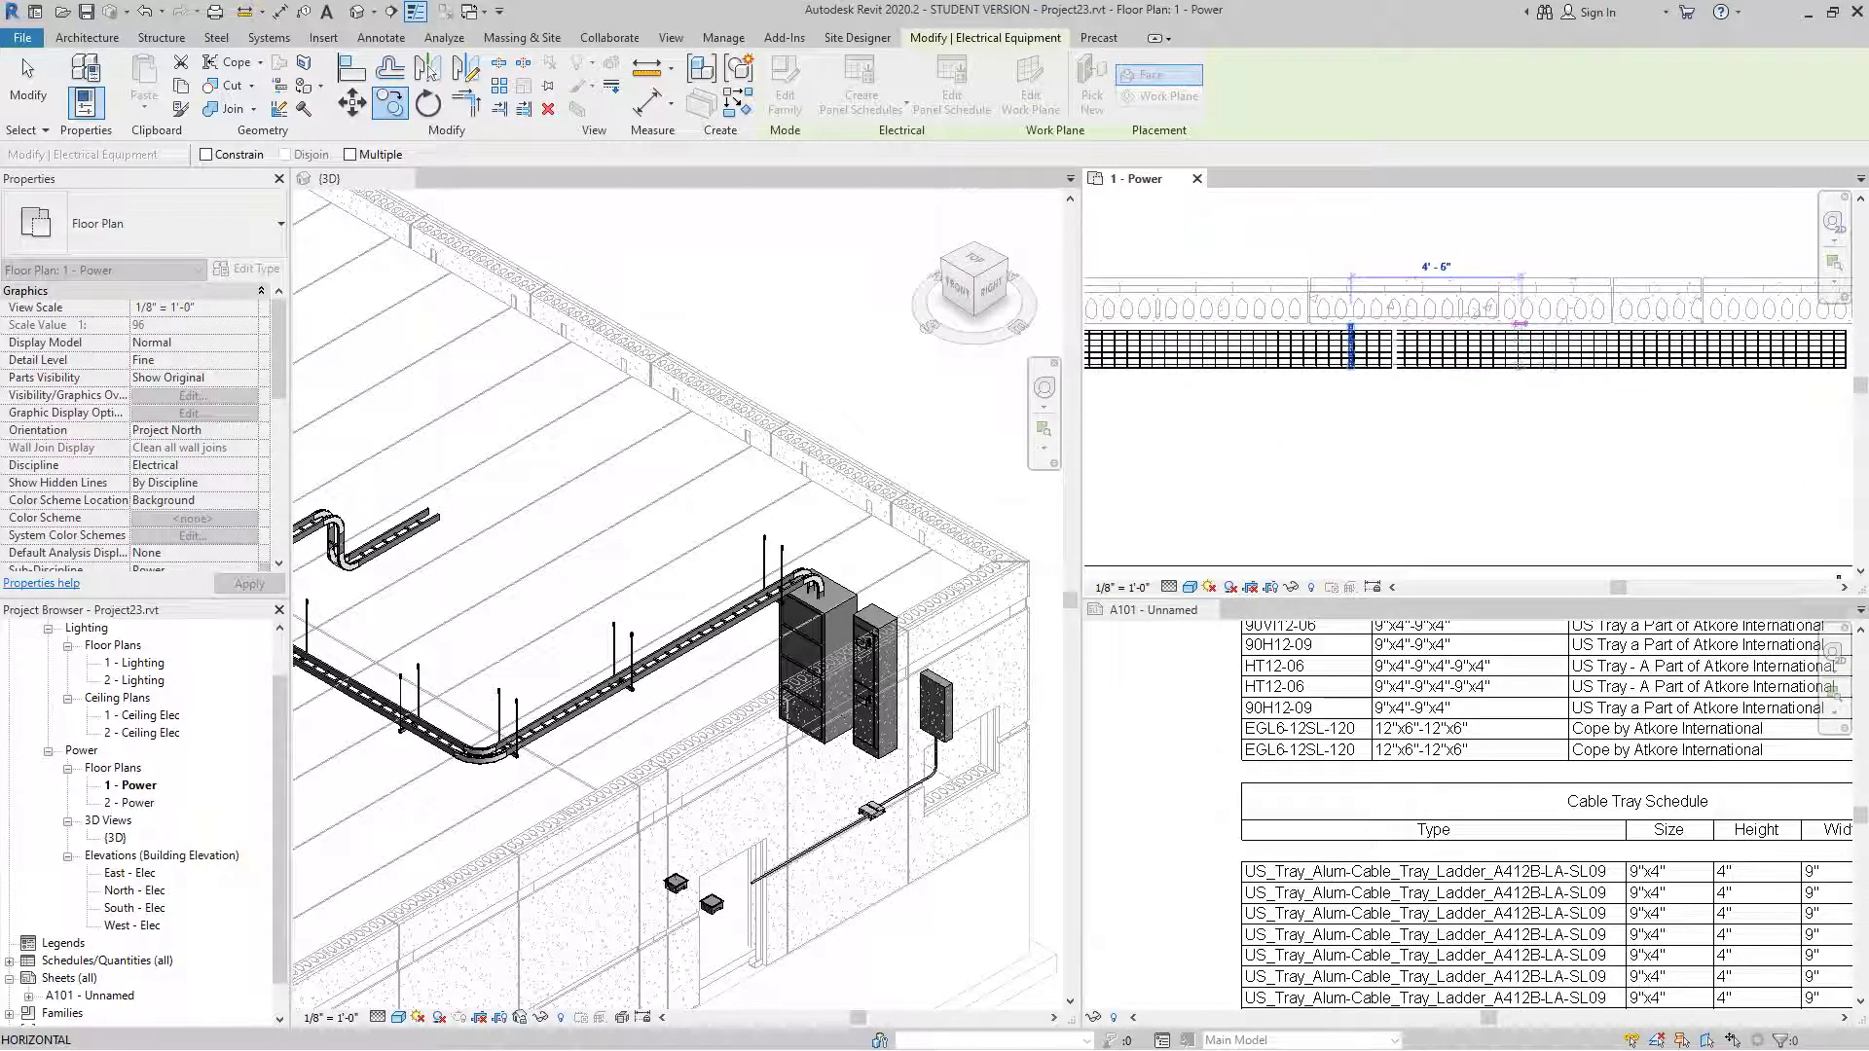
{"action": "scroll", "coordinate": [1520, 323], "scroll_direction": "up", "scroll_amount": 2}
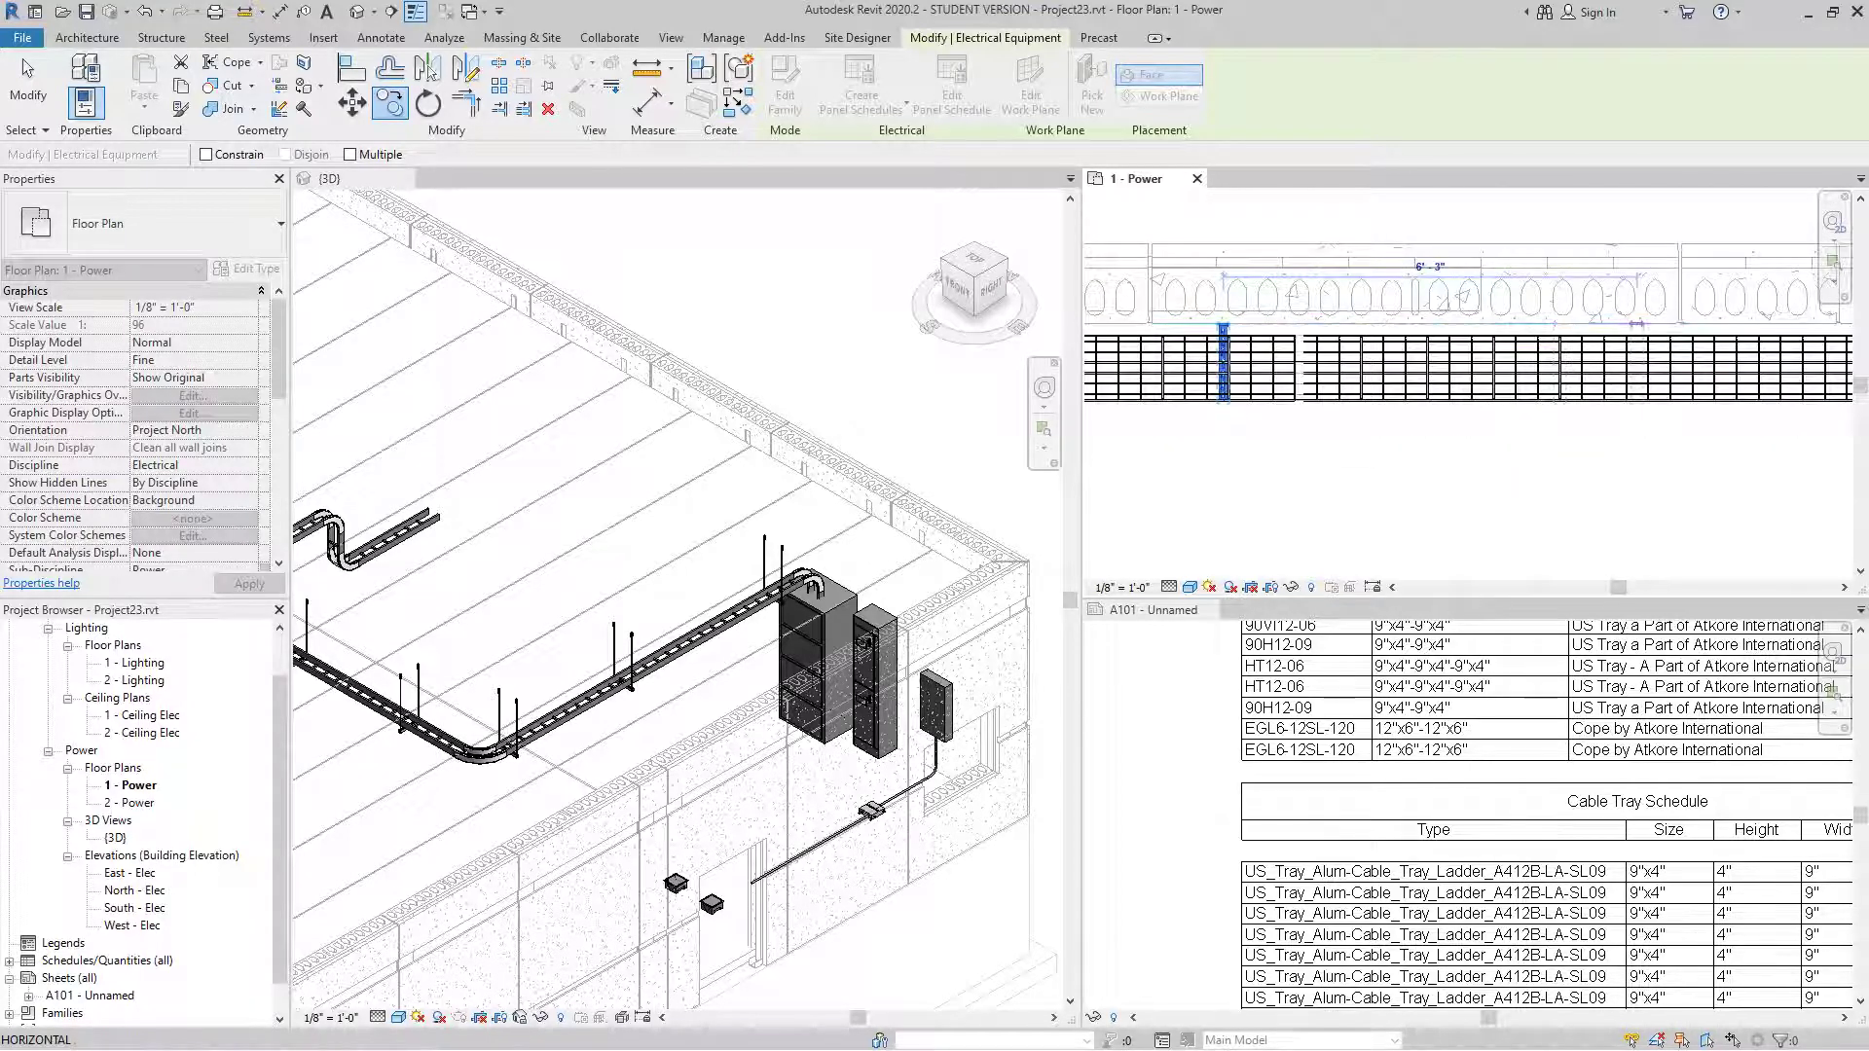
{"action": "scroll", "coordinate": [1607, 326], "scroll_direction": "down", "scroll_amount": 1}
{"action": "key", "text": "Escape"}
{"action": "key", "text": "Escape"}
- Align the EGL-HWSB-12-HG wall bracket's centre with the end of the existing tray, at the joint between the two tray sections
{"action": "scroll", "coordinate": [1310, 335], "scroll_direction": "up", "scroll_amount": 5}
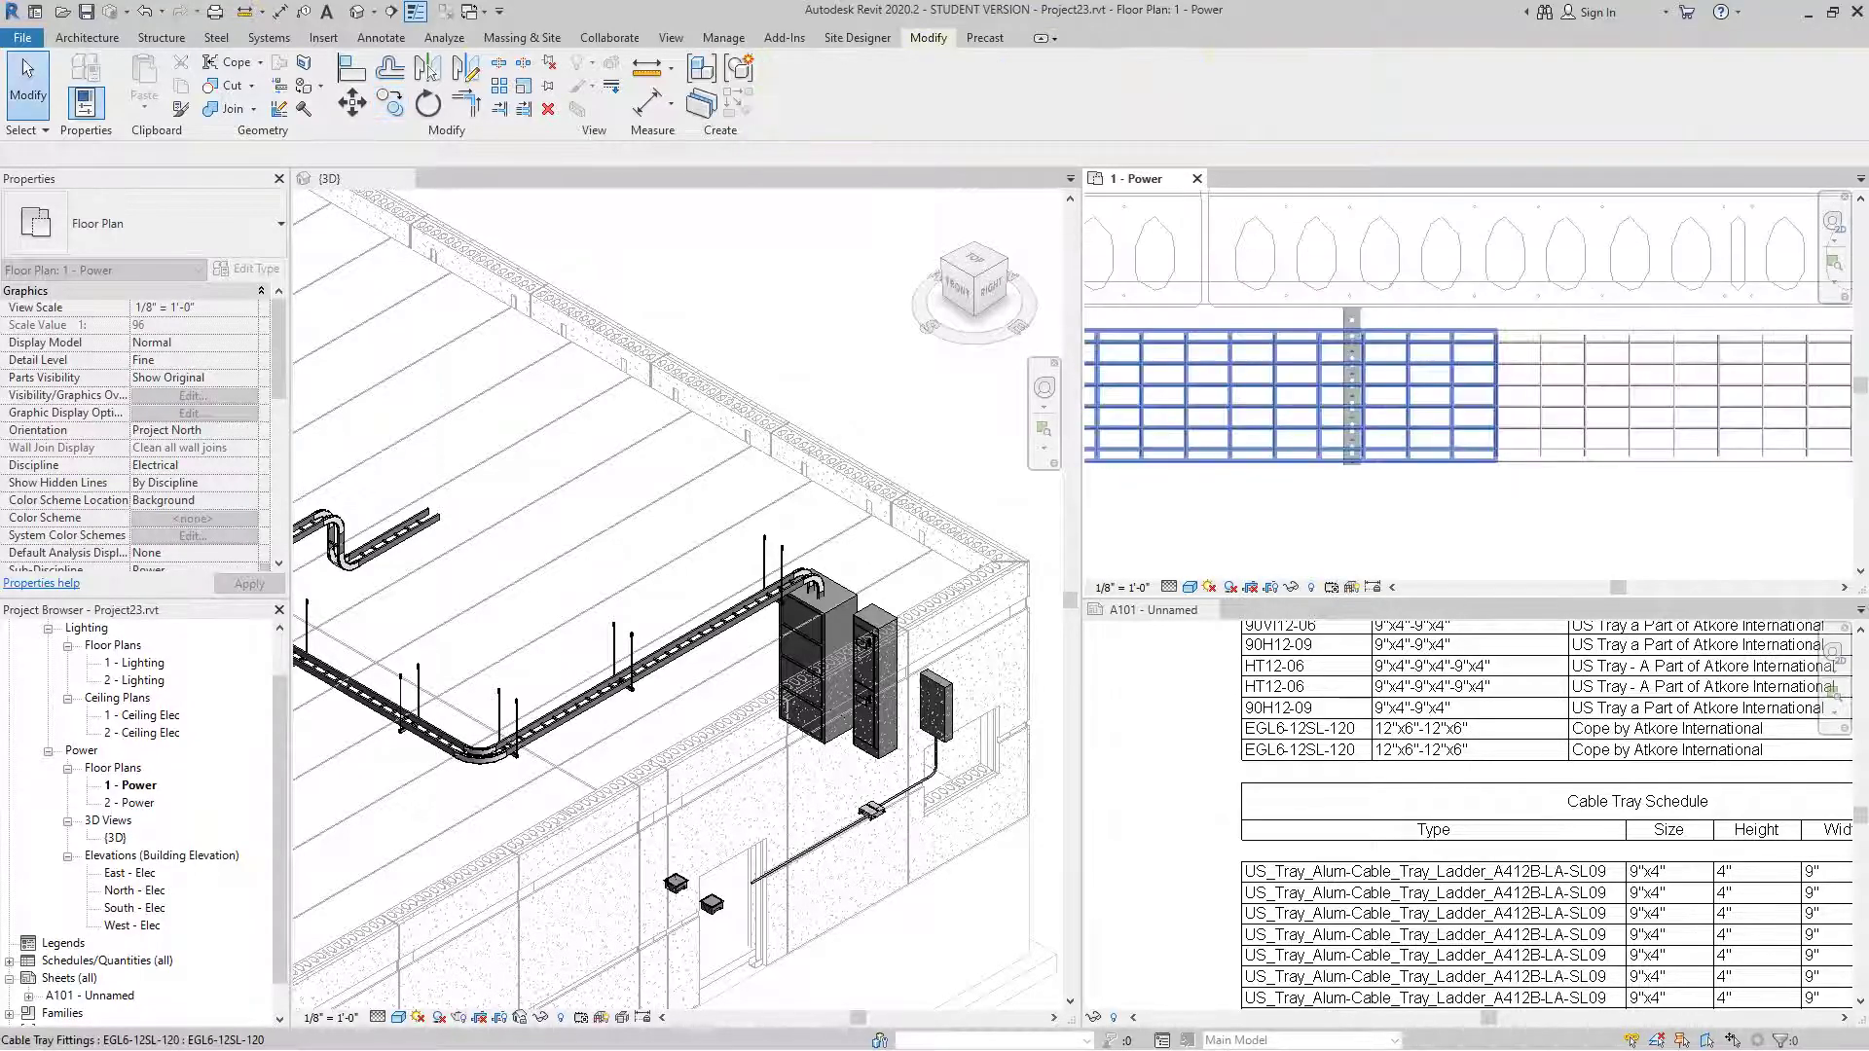
{"action": "left_click", "coordinate": [1349, 329]}
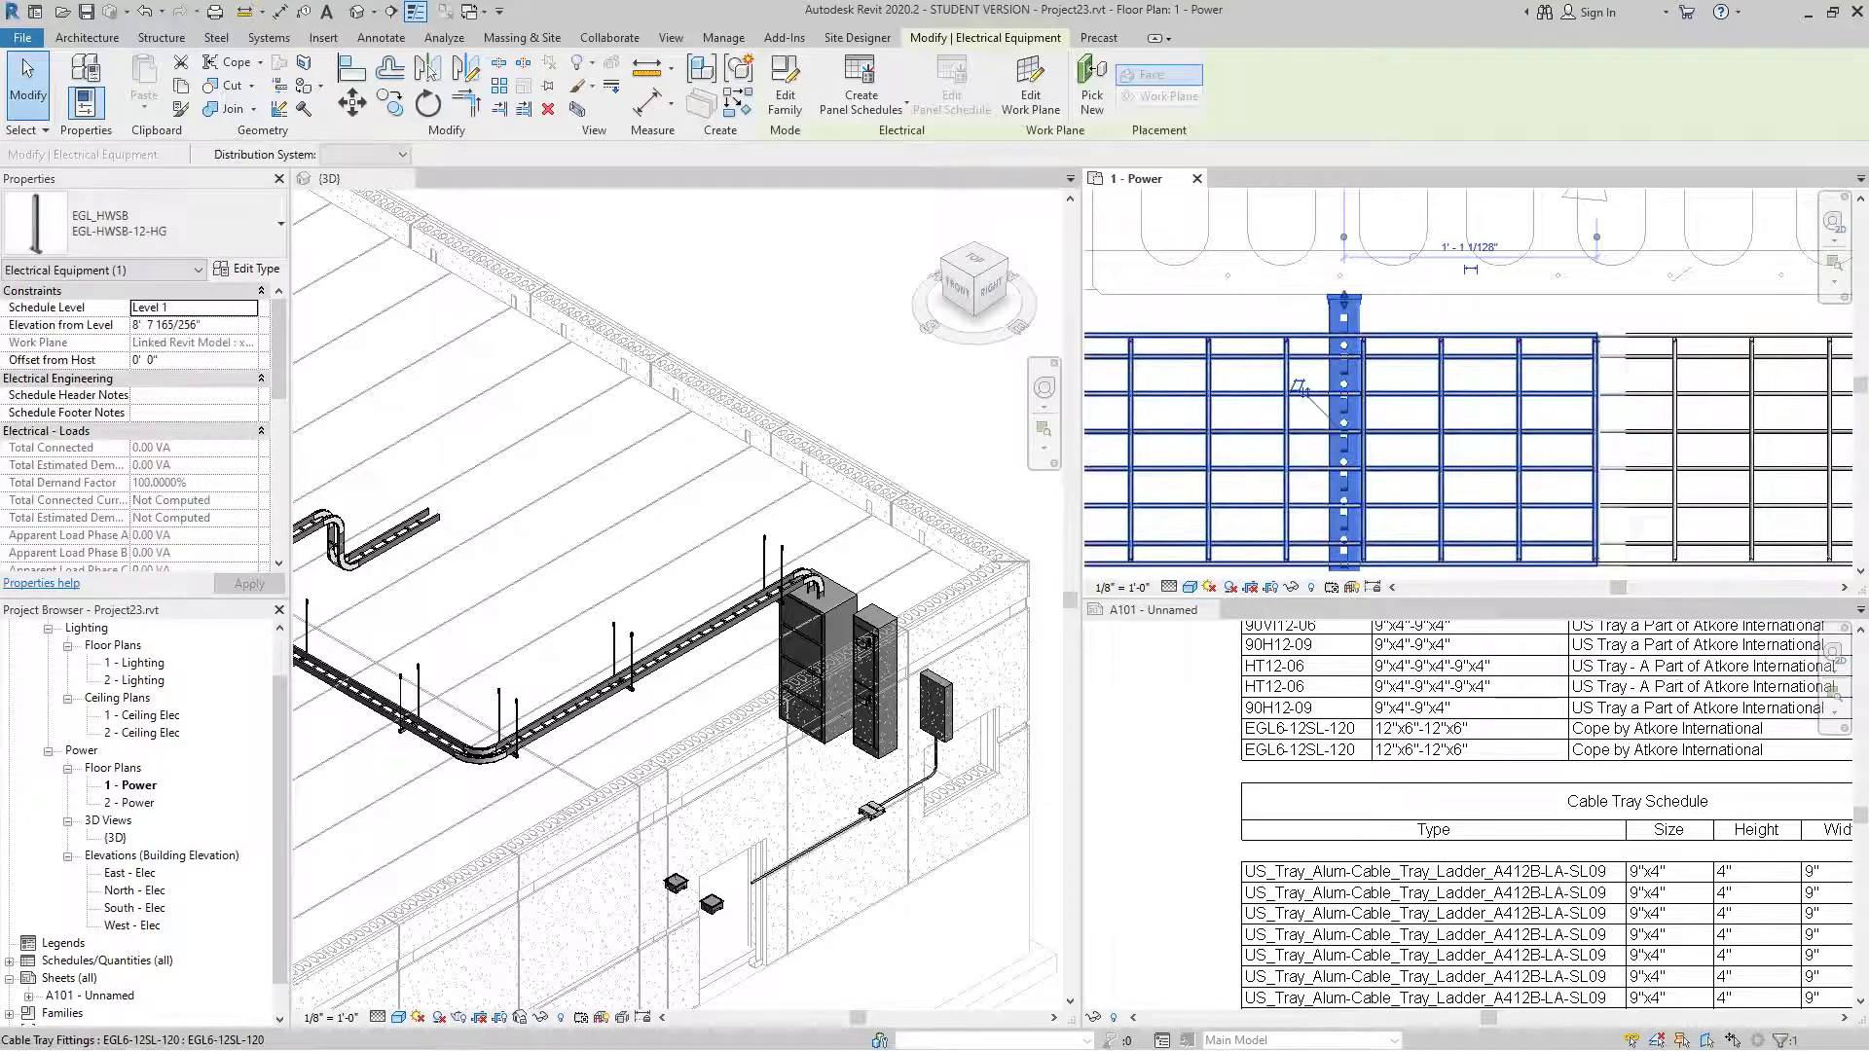
{"action": "key", "text": "Escape"}
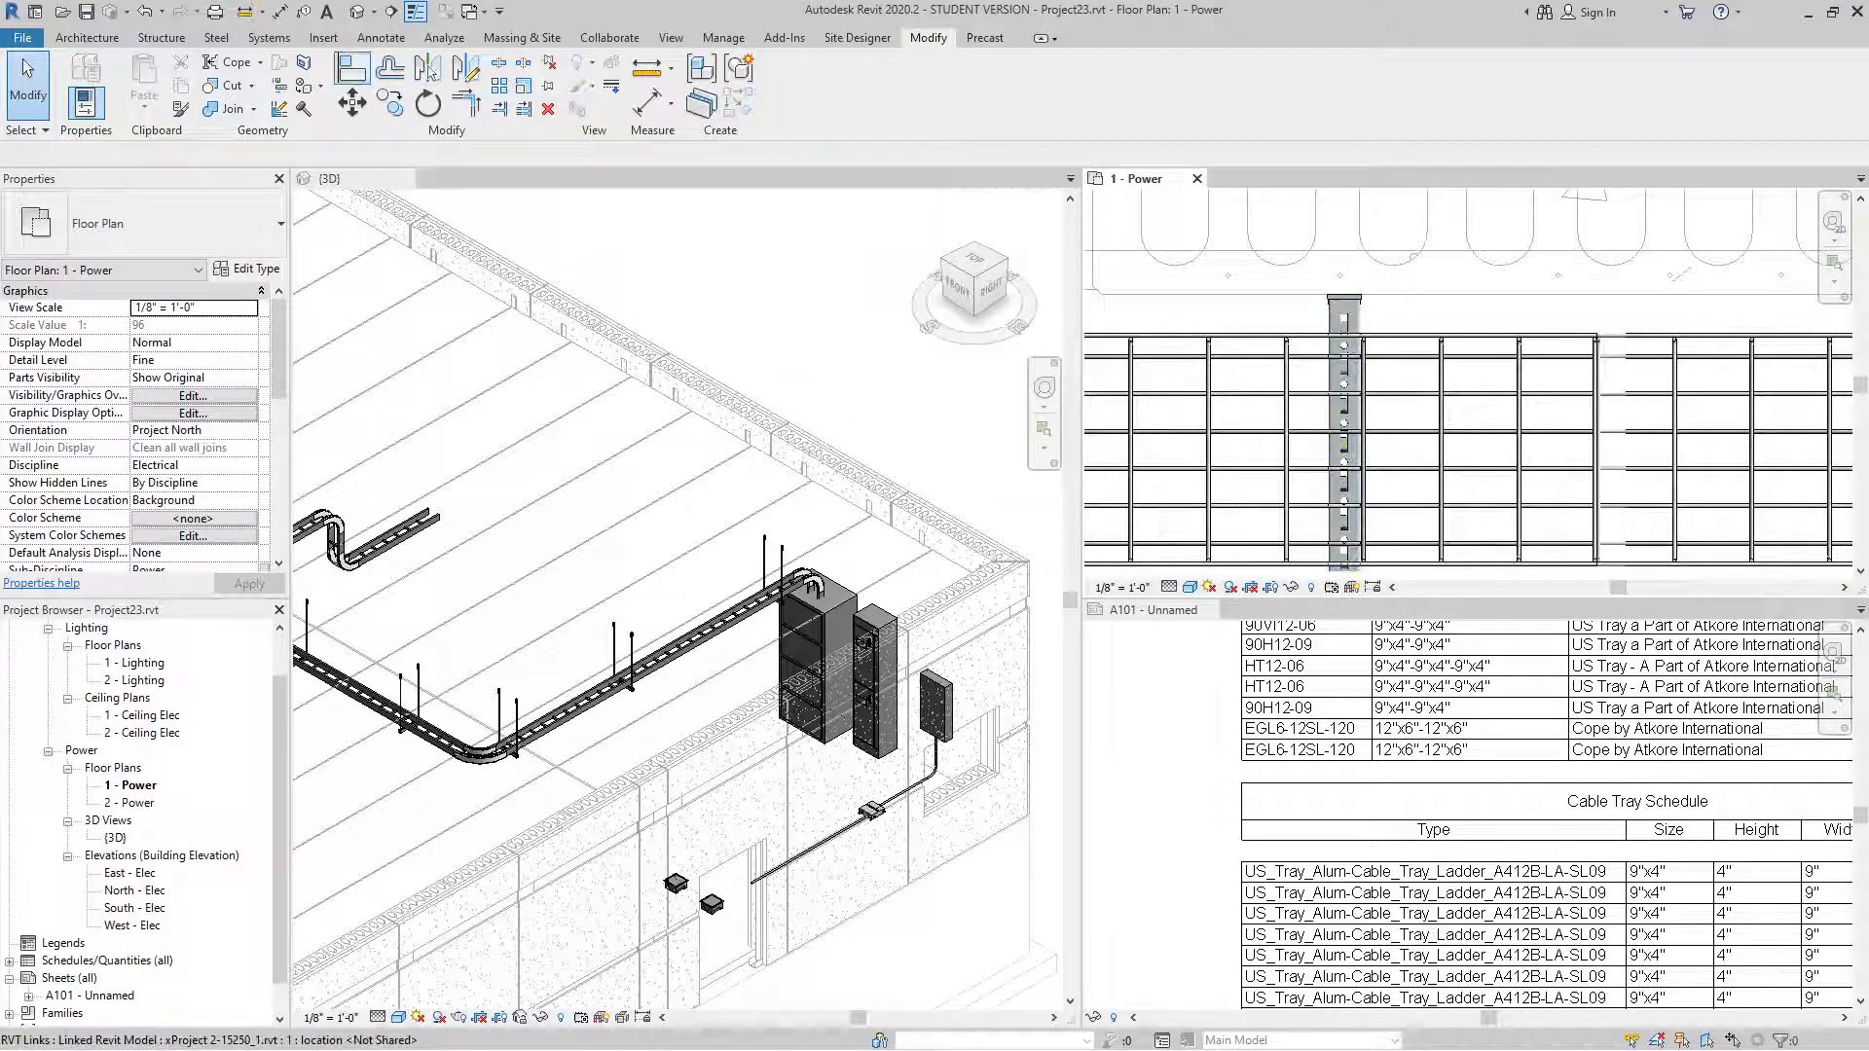
{"action": "key", "text": "a"}
{"action": "key", "text": "l"}
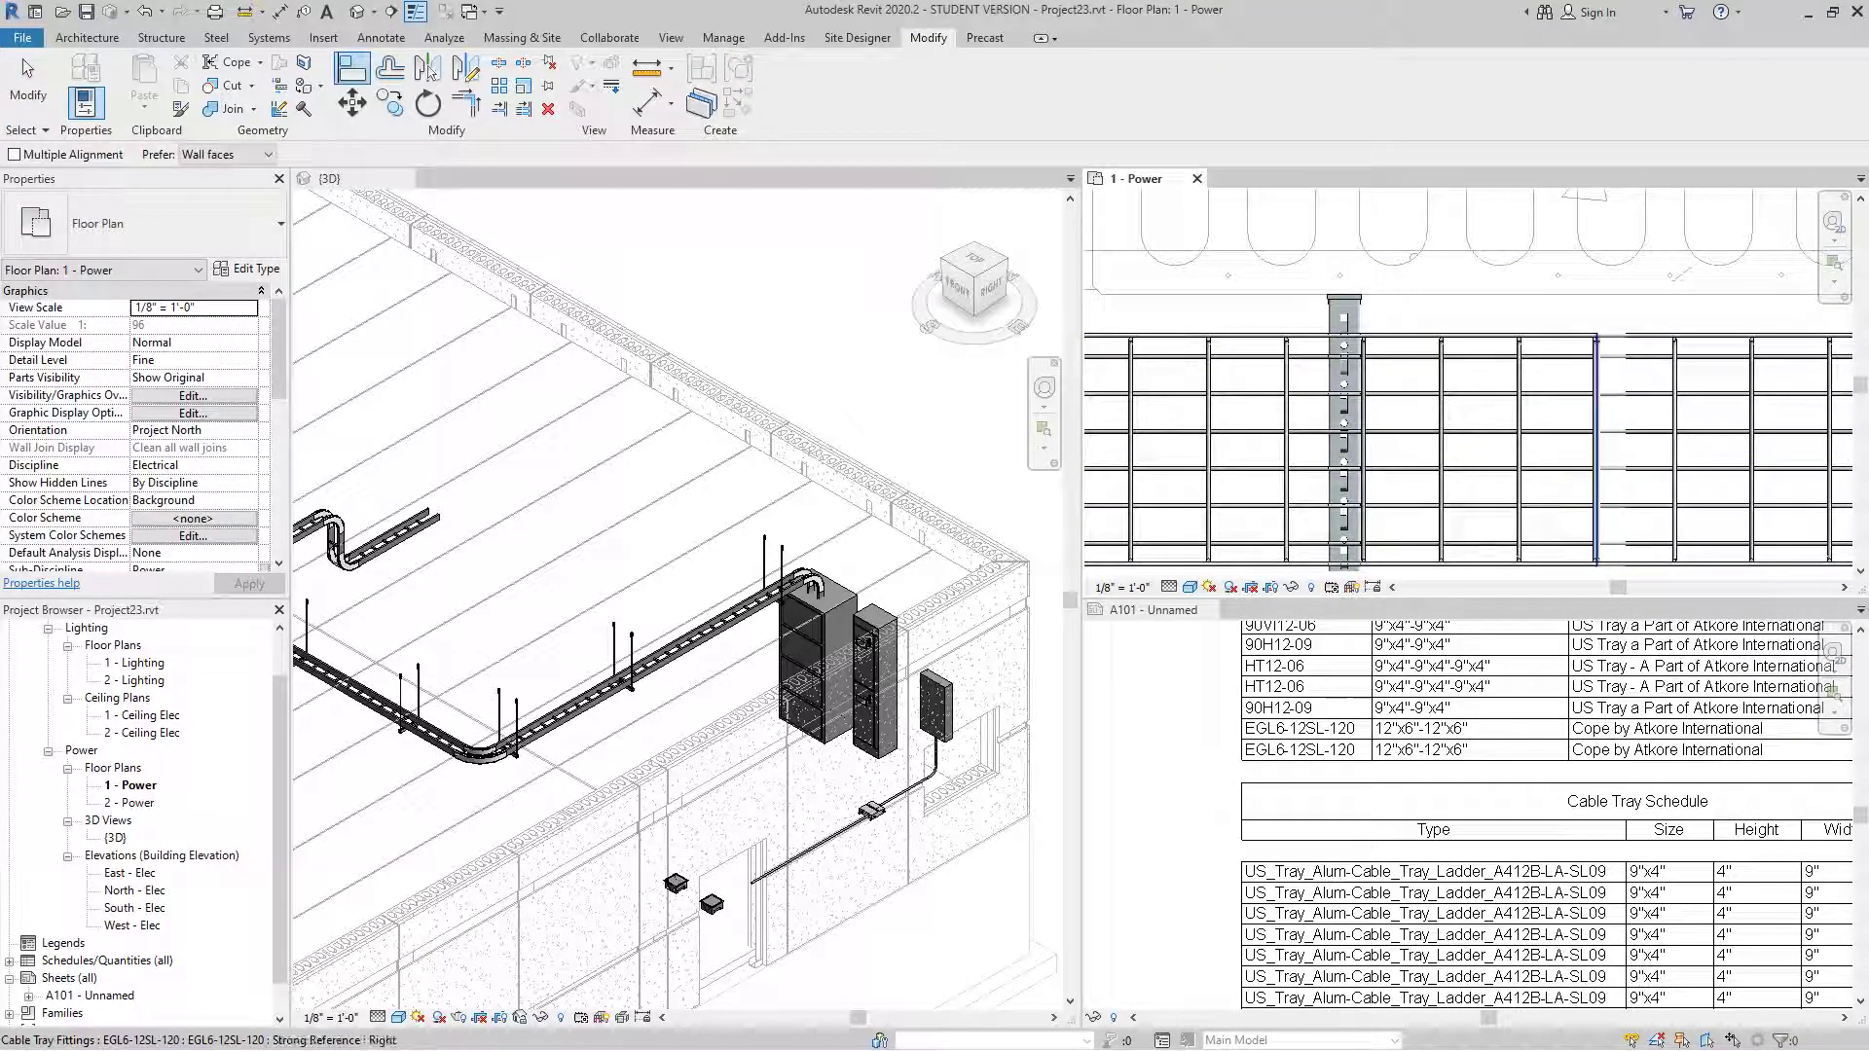
{"action": "left_click", "coordinate": [1597, 408]}
{"action": "left_click", "coordinate": [1344, 429]}
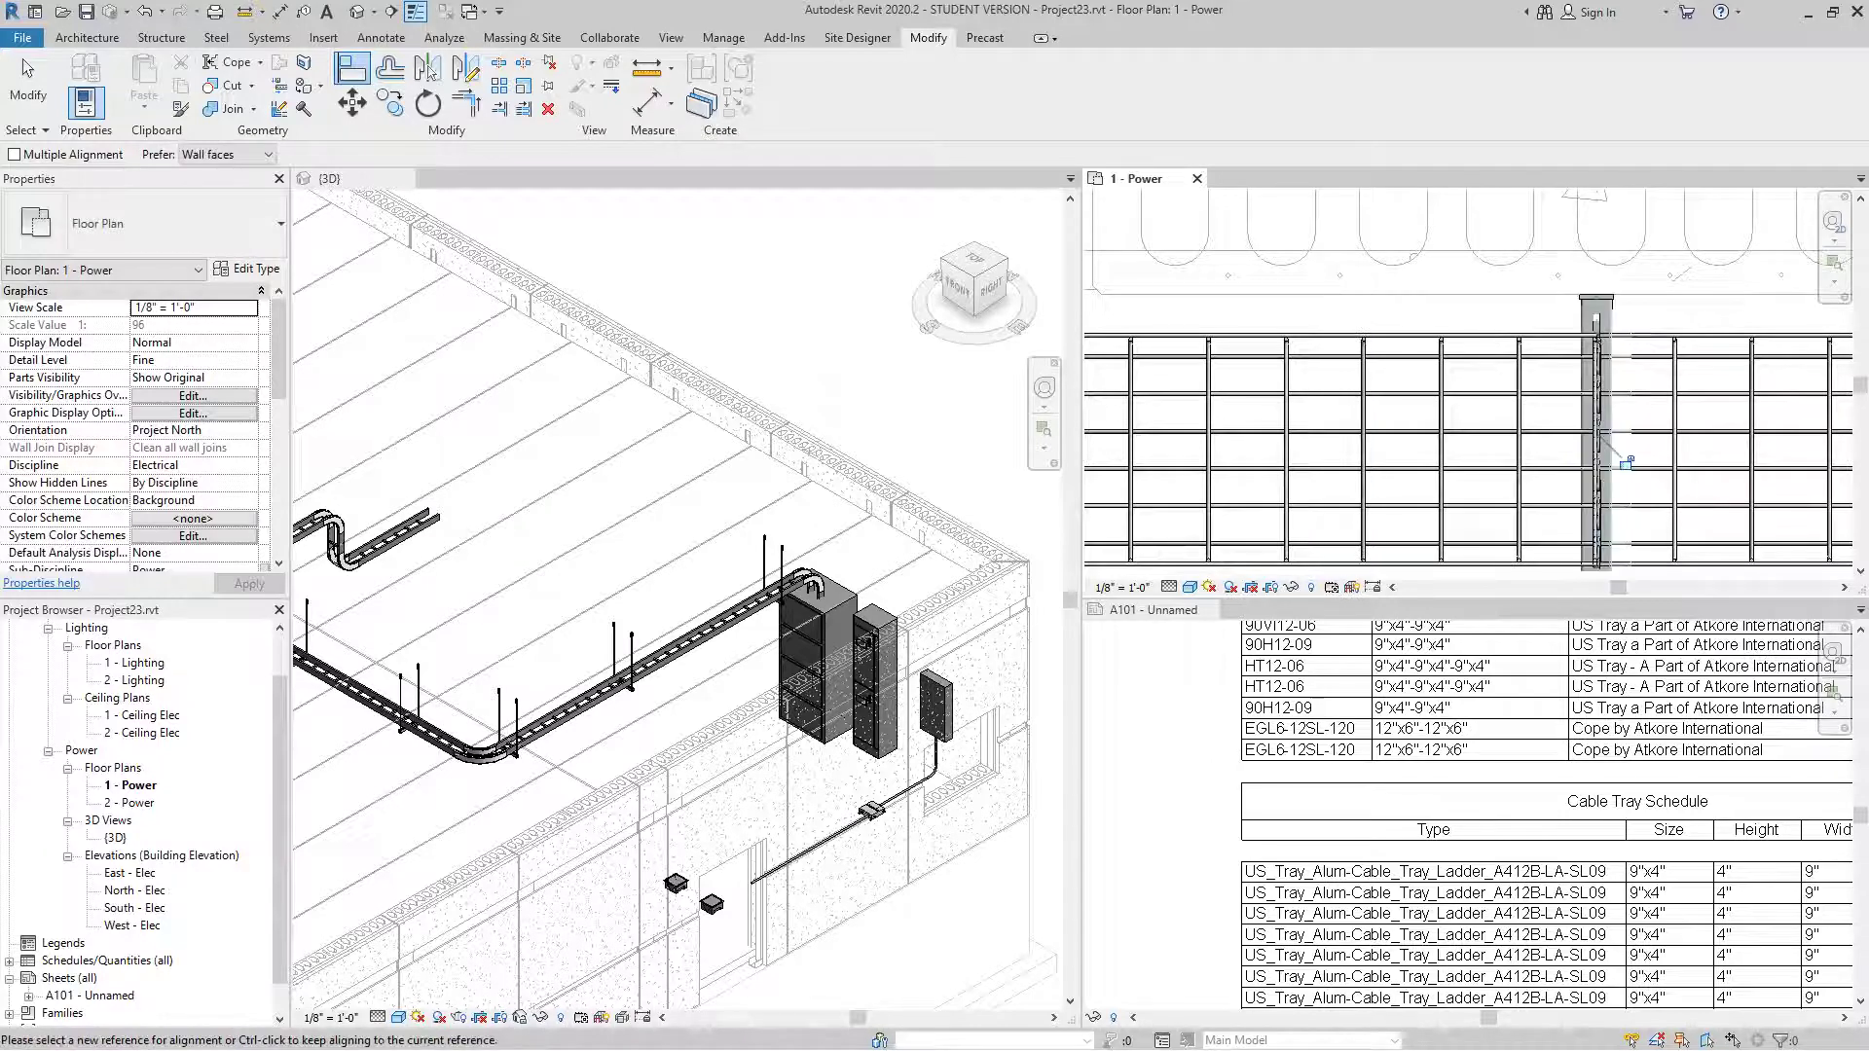
{"action": "scroll", "coordinate": [1449, 448], "scroll_direction": "down", "scroll_amount": 3}
{"action": "key", "text": "Escape"}
{"action": "middle_click_drag", "start_coordinate": [1557, 458], "coordinate": [1497, 458]}
{"action": "scroll", "coordinate": [1470, 448], "scroll_direction": "down", "scroll_amount": 5}
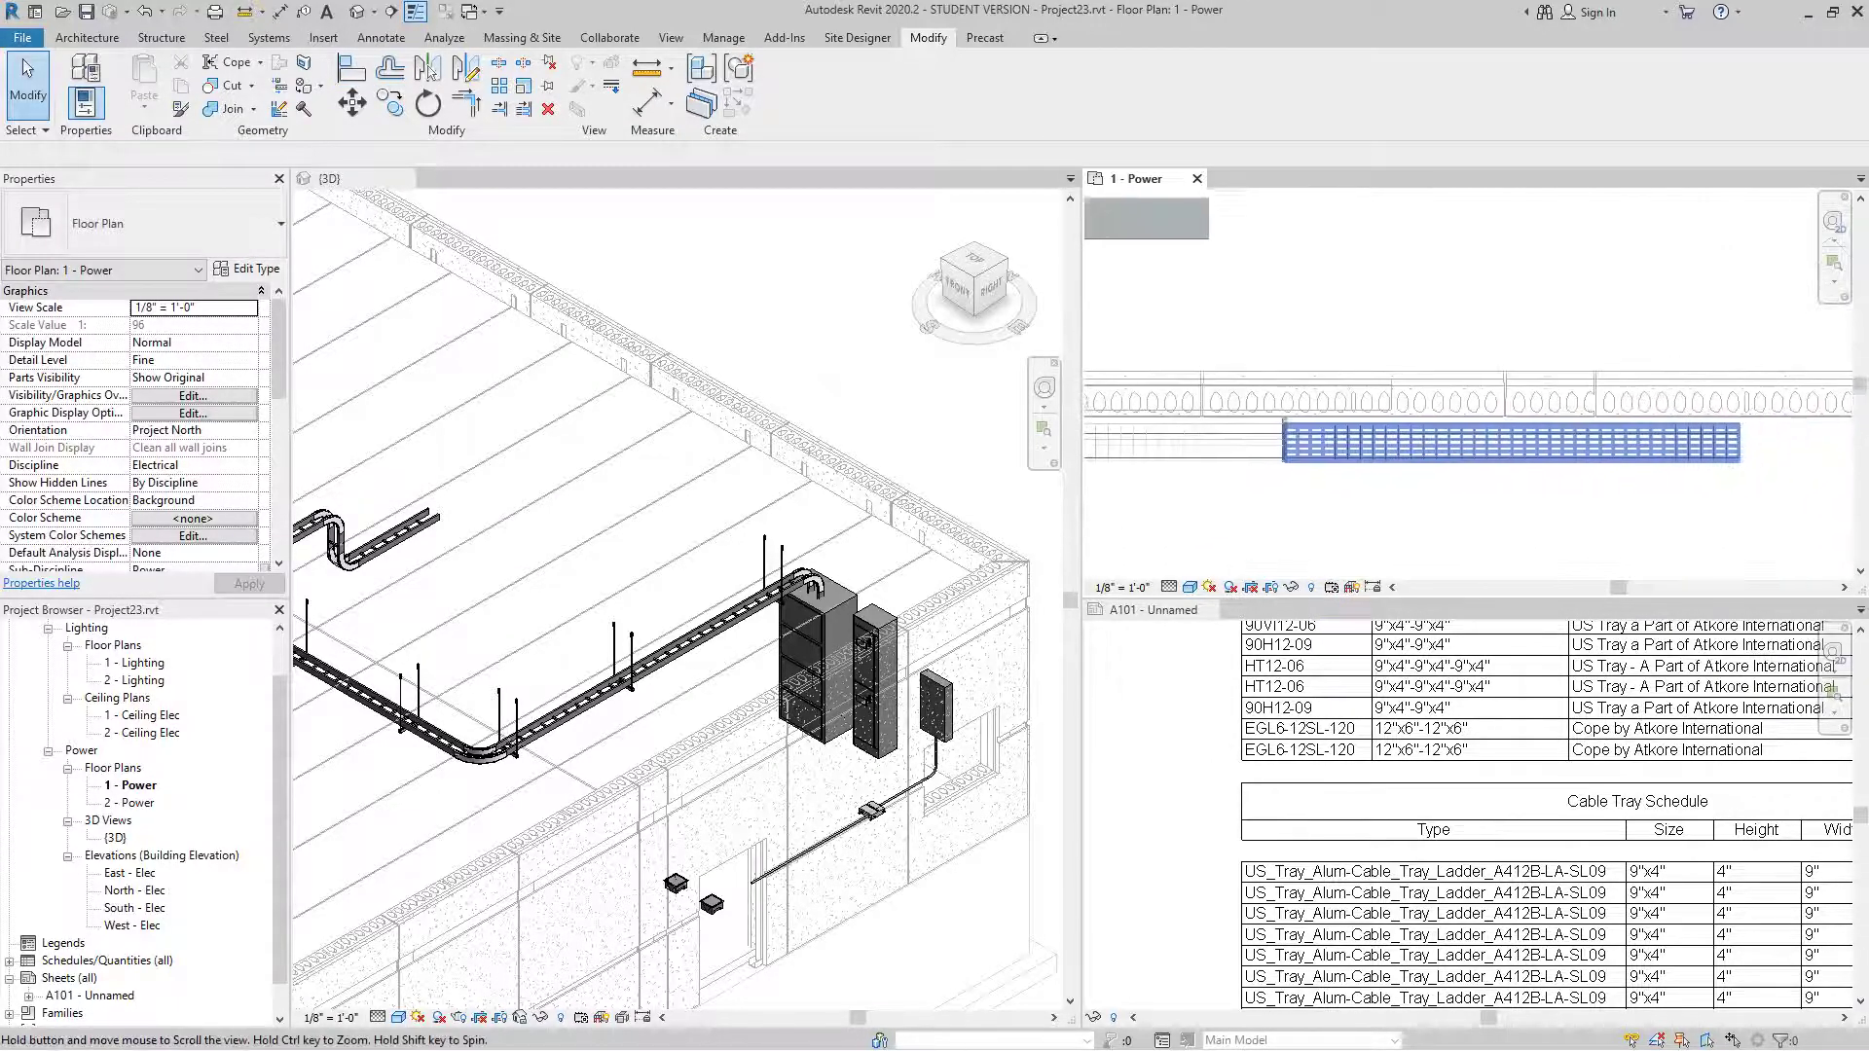
{"action": "scroll", "coordinate": [1353, 453], "scroll_direction": "up", "scroll_amount": 6}
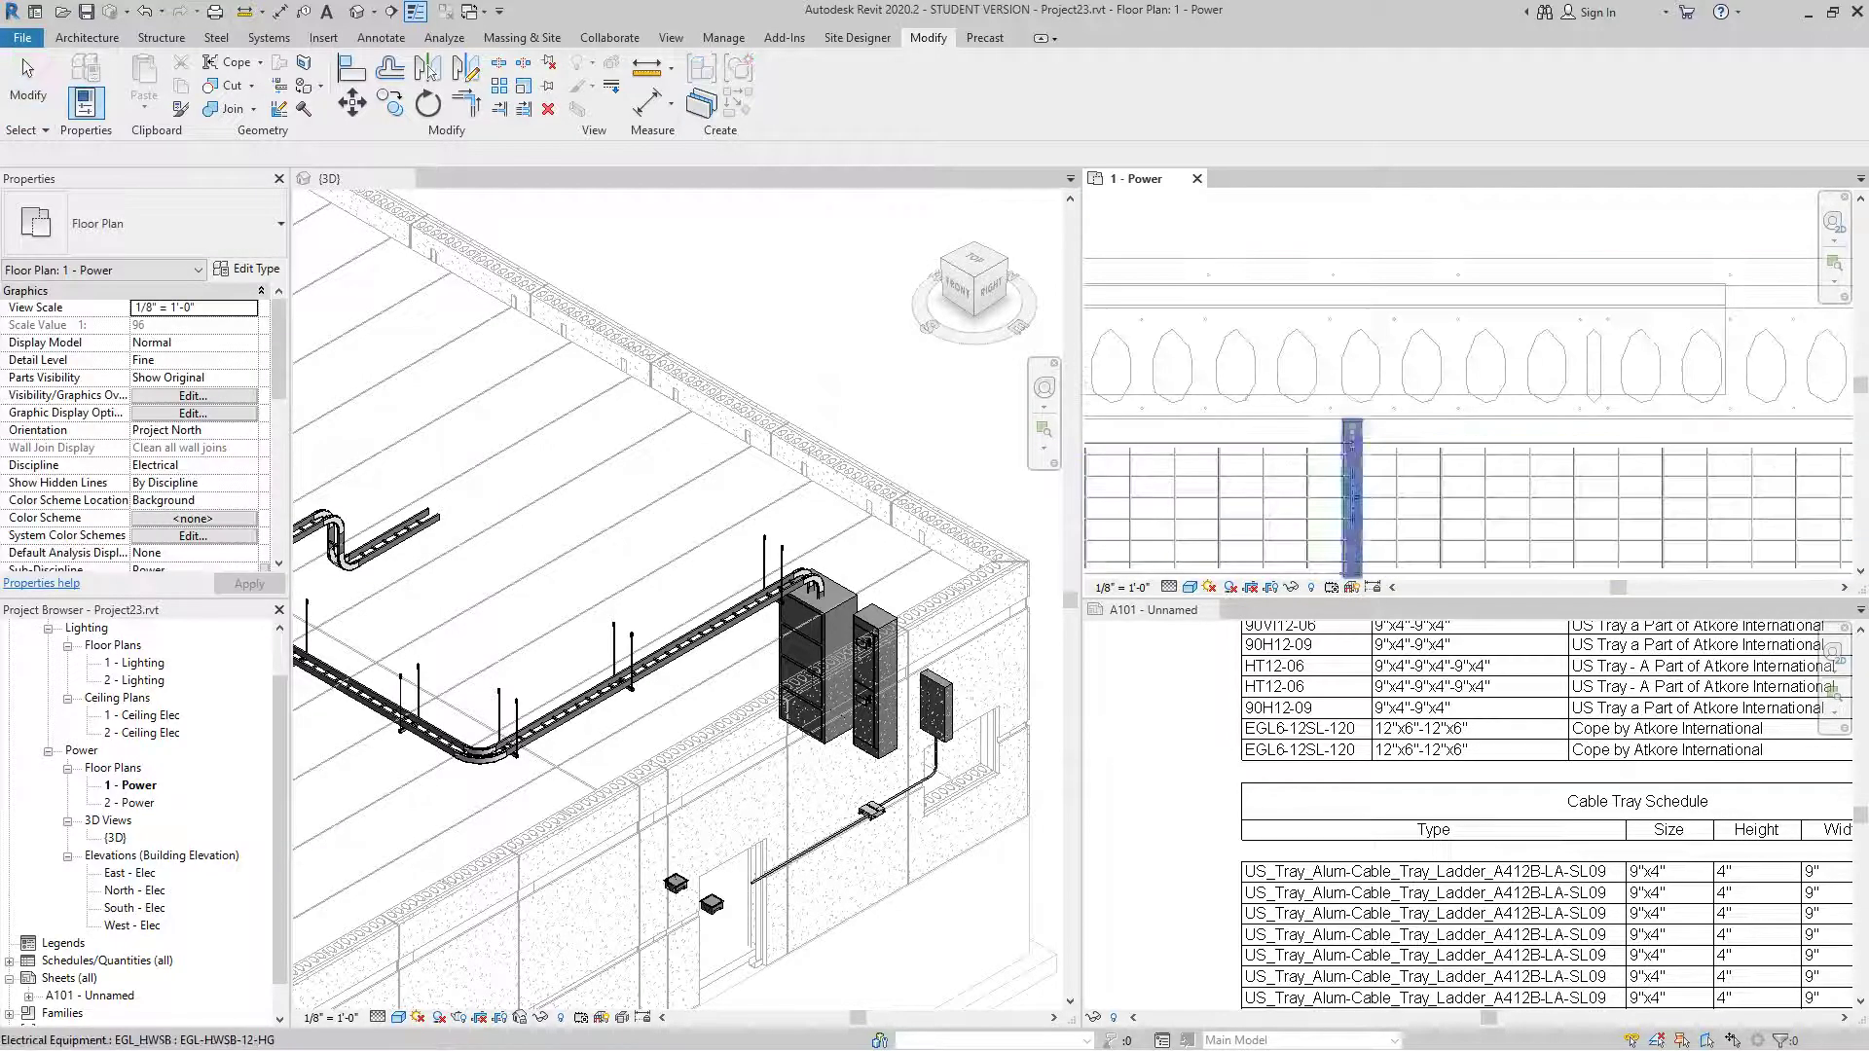
{"action": "left_click", "coordinate": [1353, 453]}
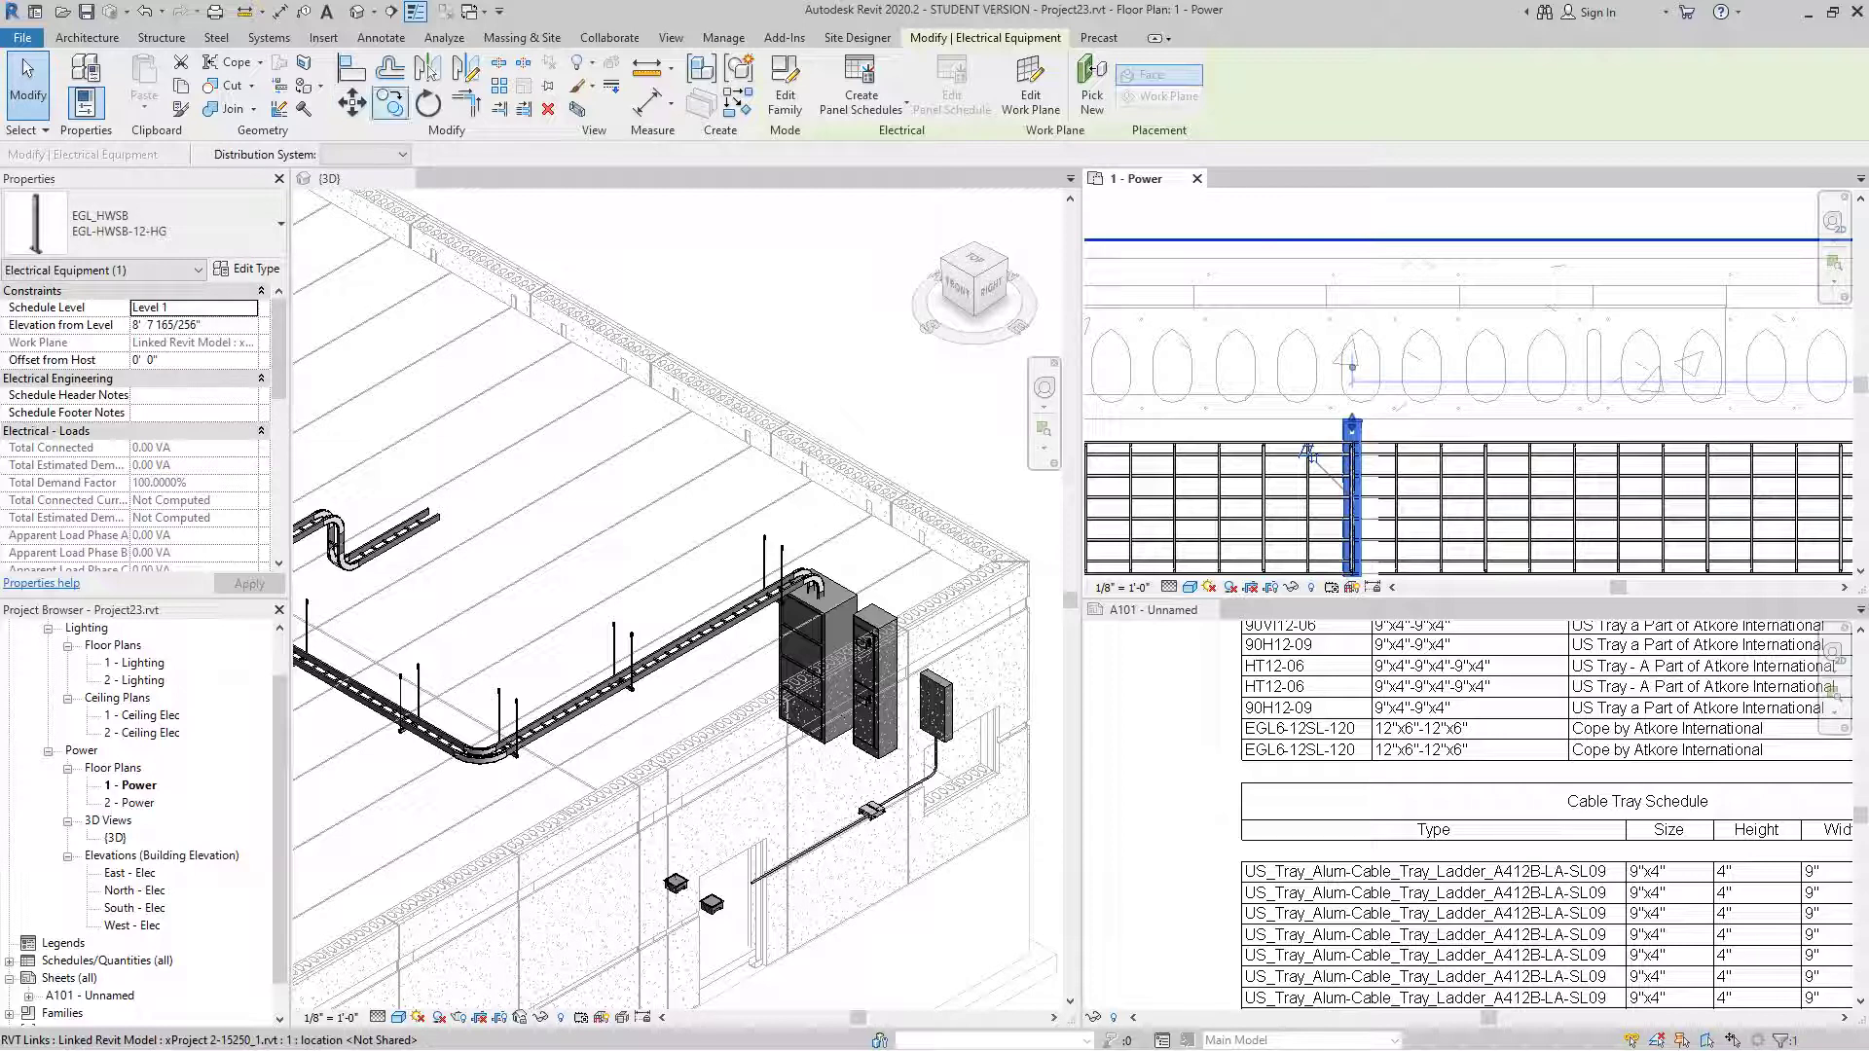
{"action": "left_click", "coordinate": [352, 102]}
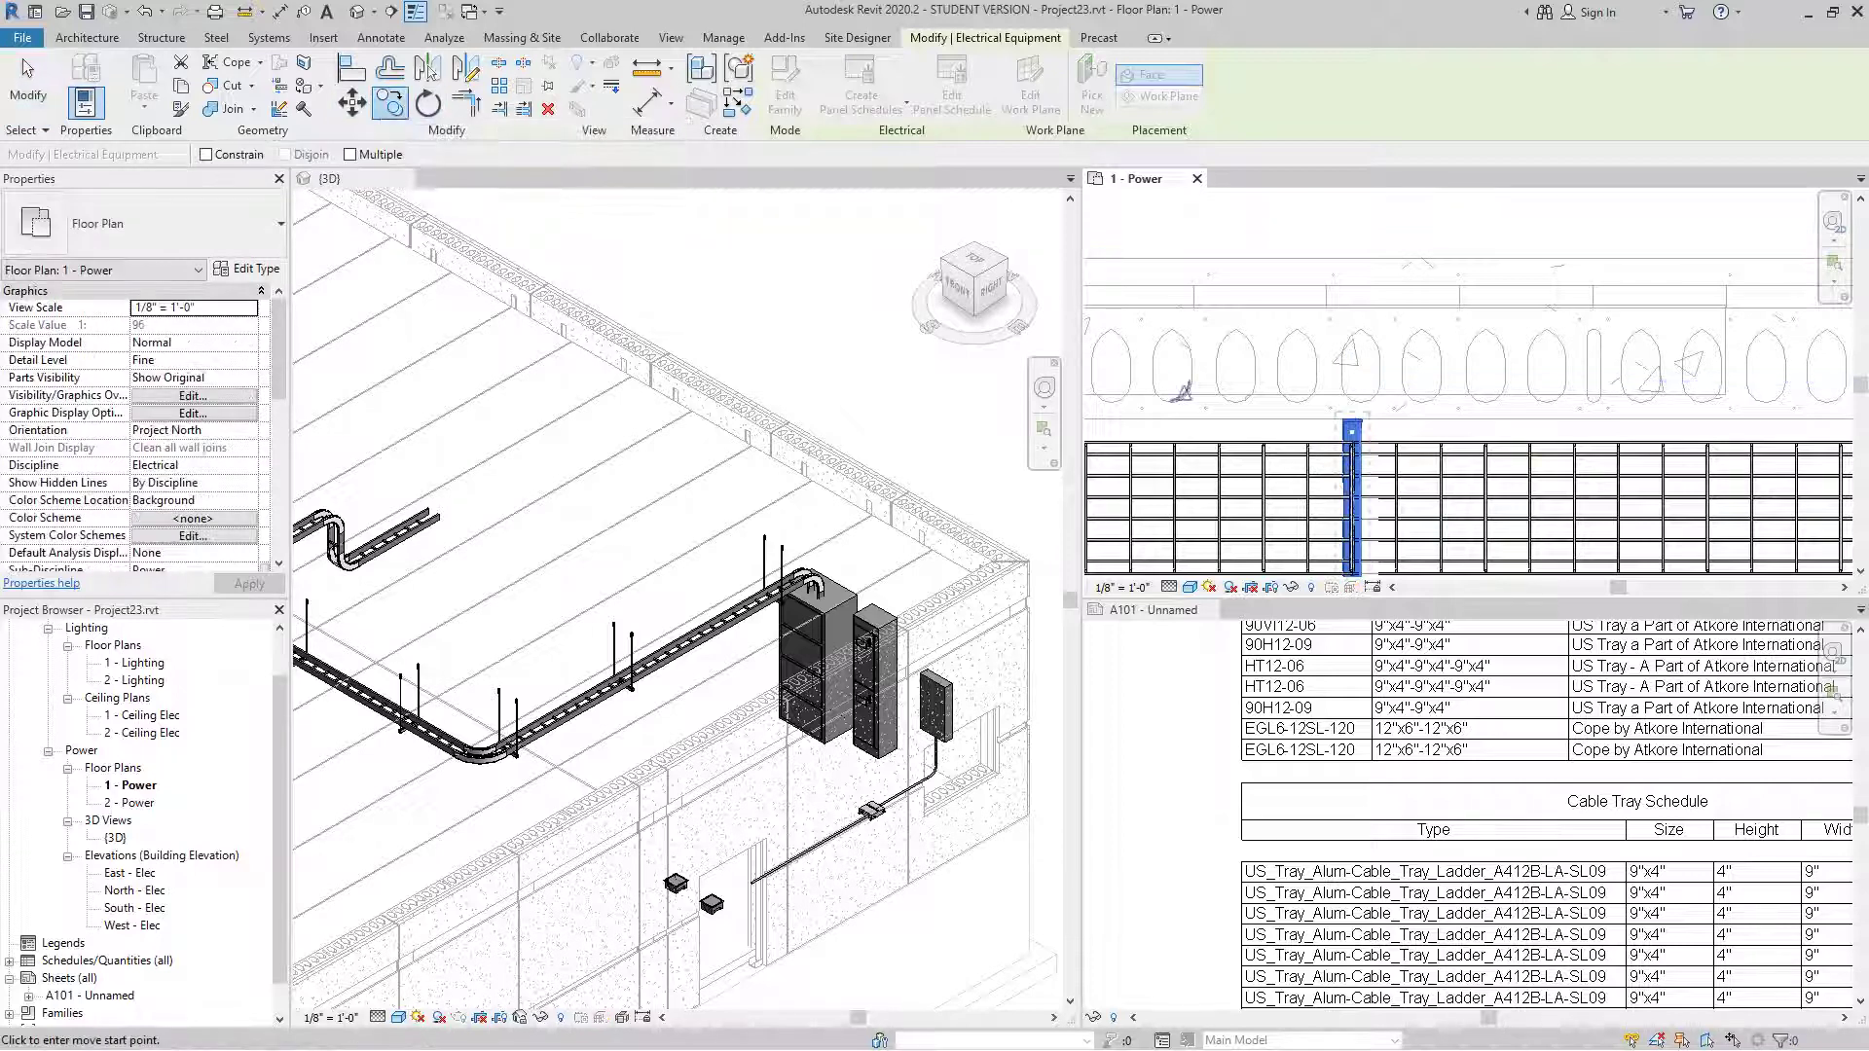
{"action": "left_click", "coordinate": [1351, 417]}
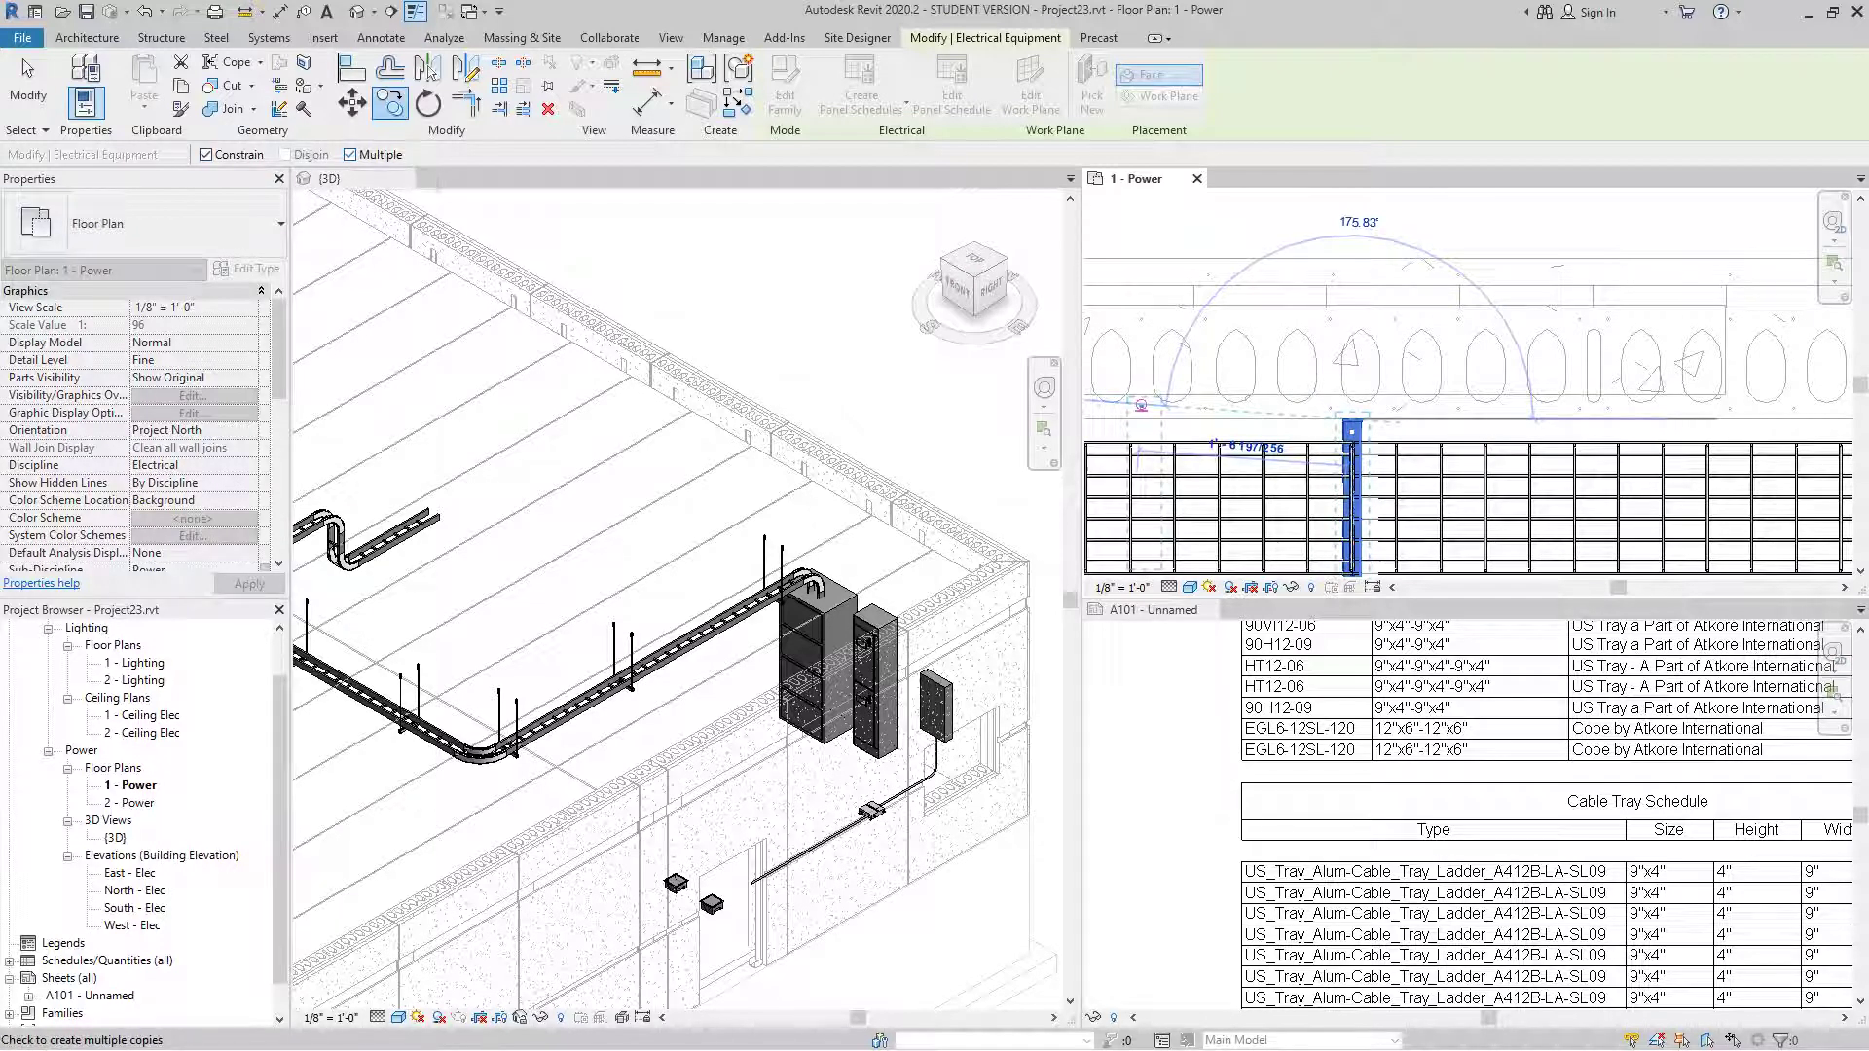
- Examine the wall-side cable tray sections and their bracket in the 3D view and in the 1 - Power floor plan
{"action": "scroll", "coordinate": [531, 545], "scroll_direction": "down", "scroll_amount": 5}
{"action": "left_click", "coordinate": [643, 589]}
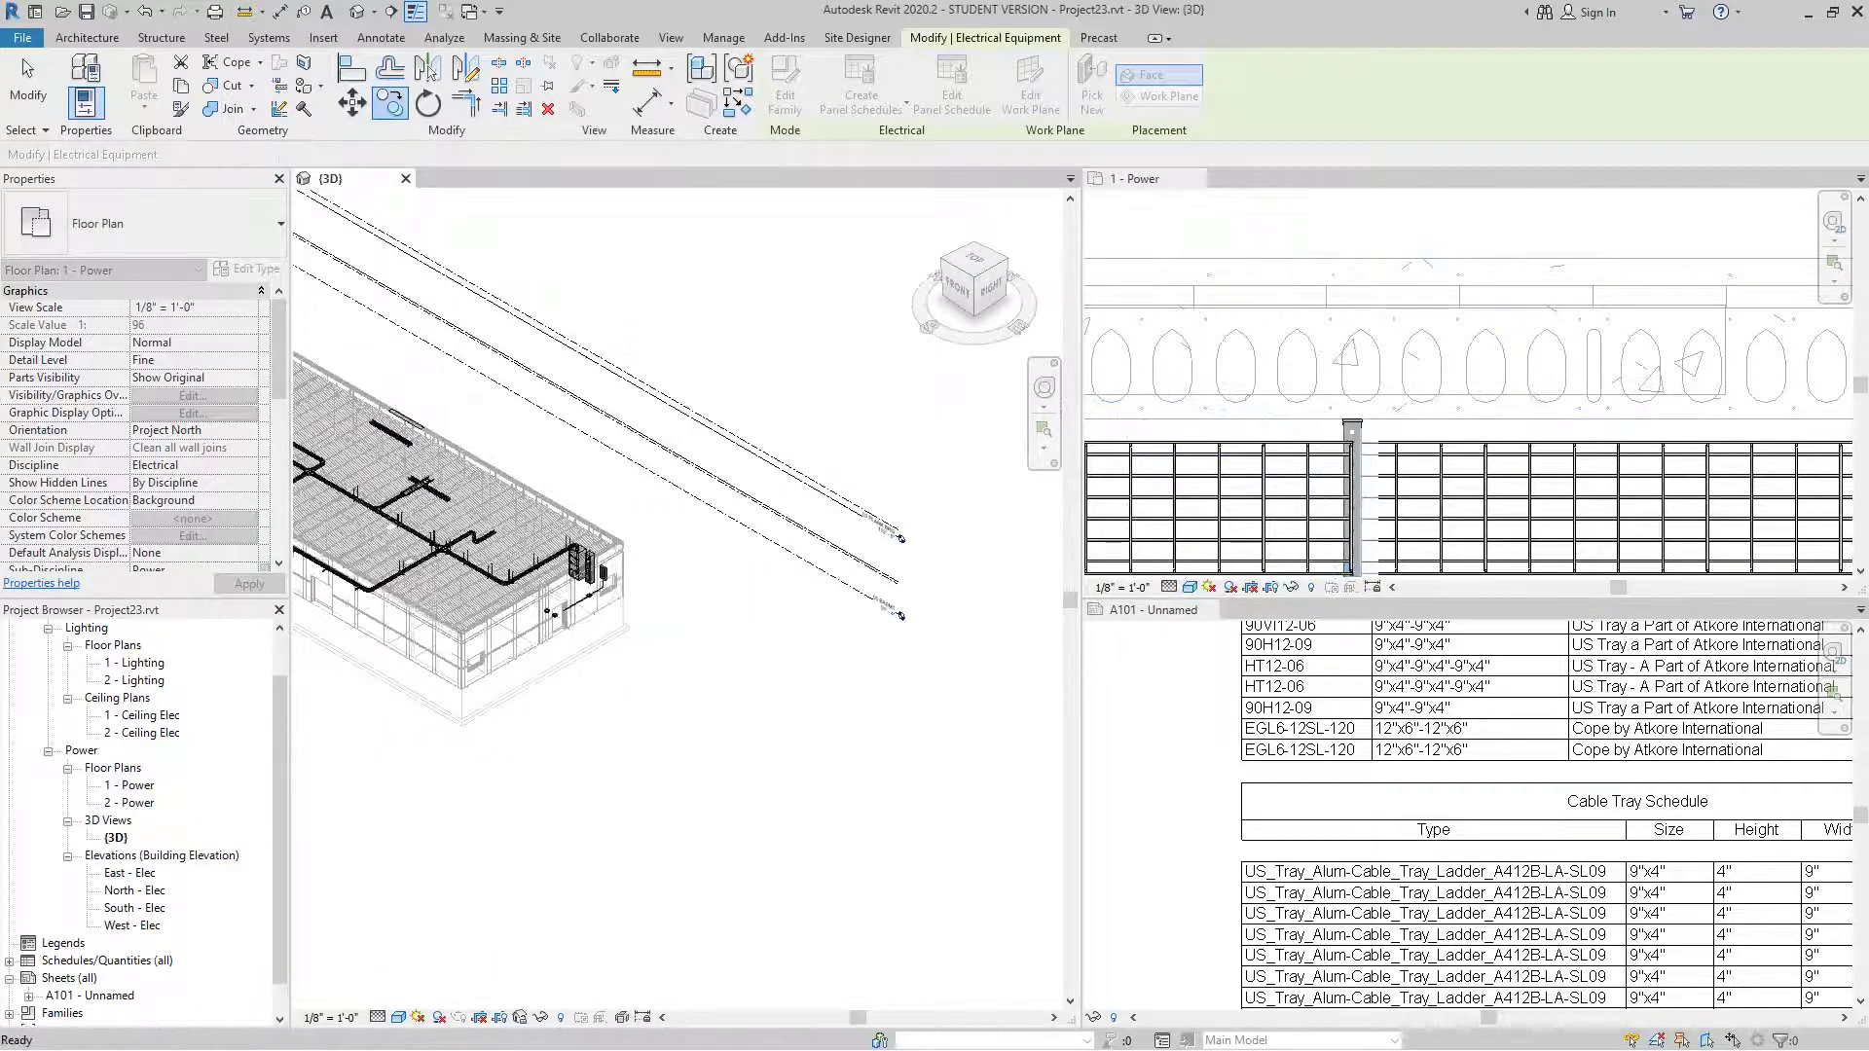
{"action": "scroll", "coordinate": [662, 594], "scroll_direction": "down", "scroll_amount": 1}
{"action": "middle_click_drag", "start_coordinate": [500, 487], "coordinate": [702, 567]}
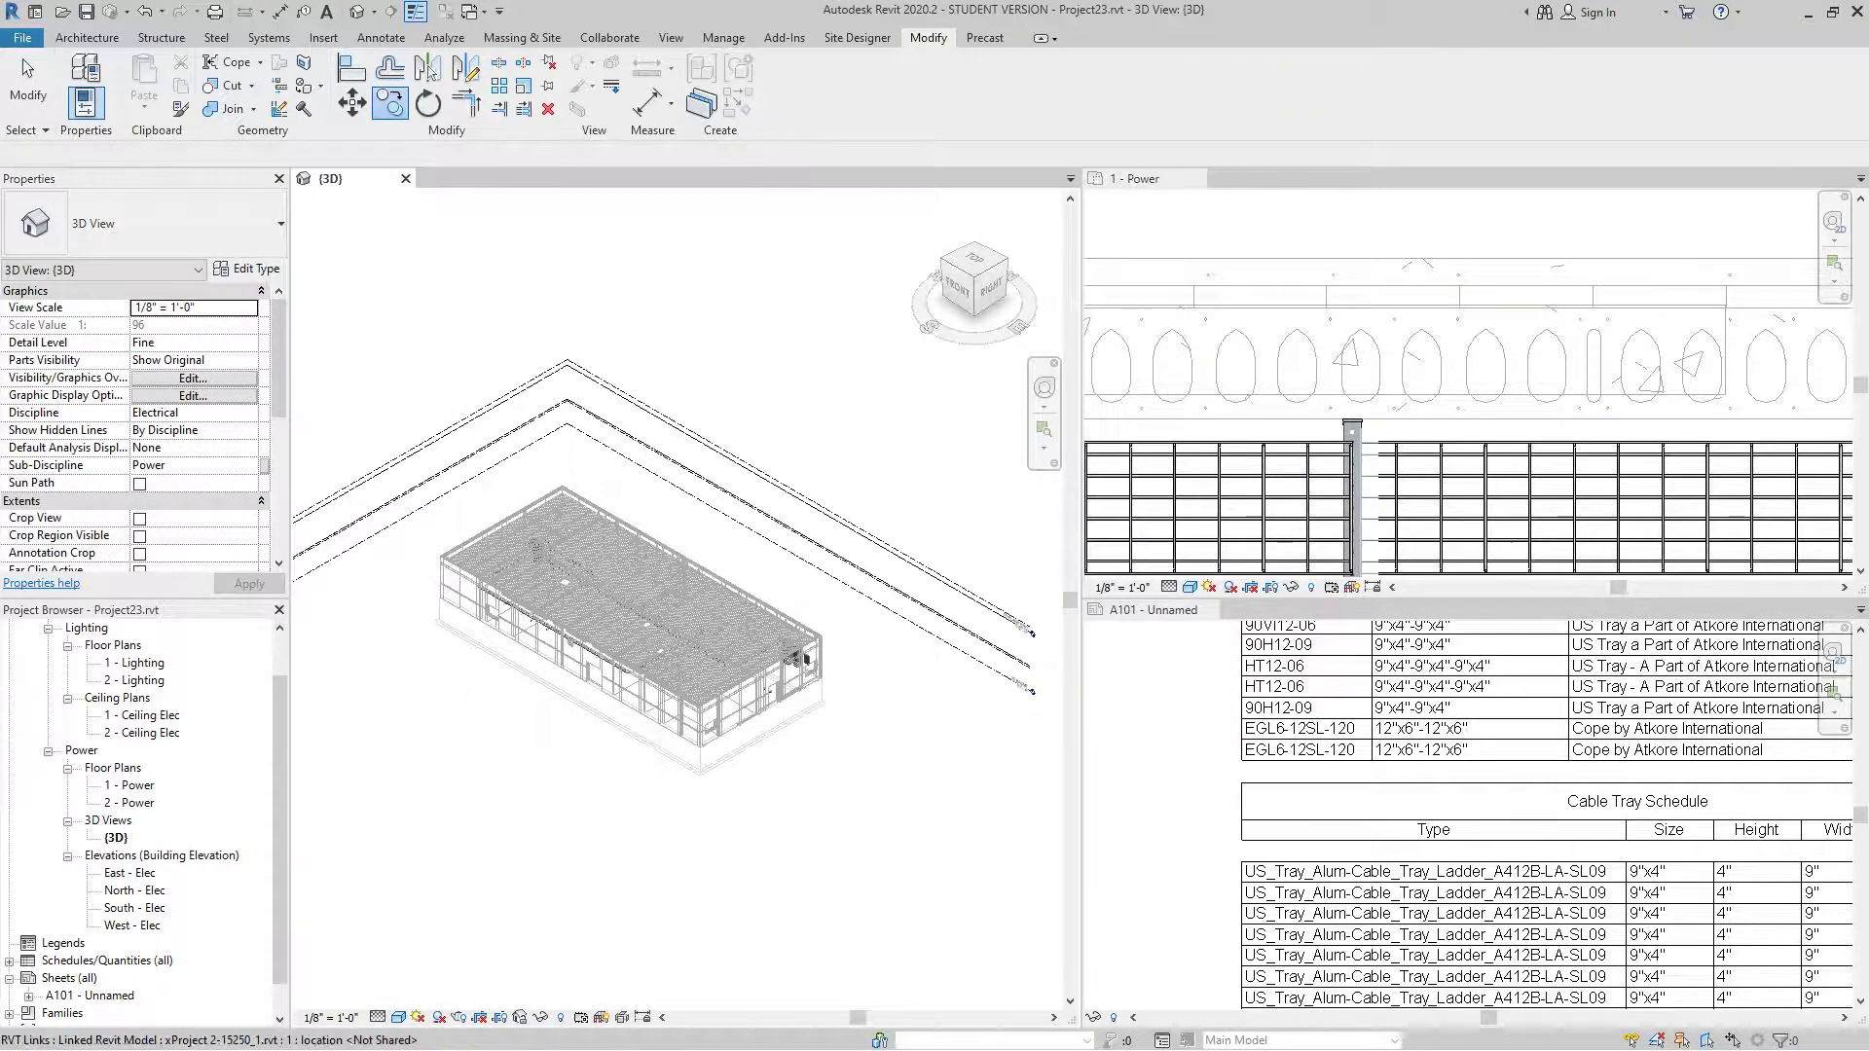
{"action": "scroll", "coordinate": [702, 567], "scroll_direction": "up", "scroll_amount": 3}
{"action": "scroll", "coordinate": [701, 564], "scroll_direction": "up", "scroll_amount": 5}
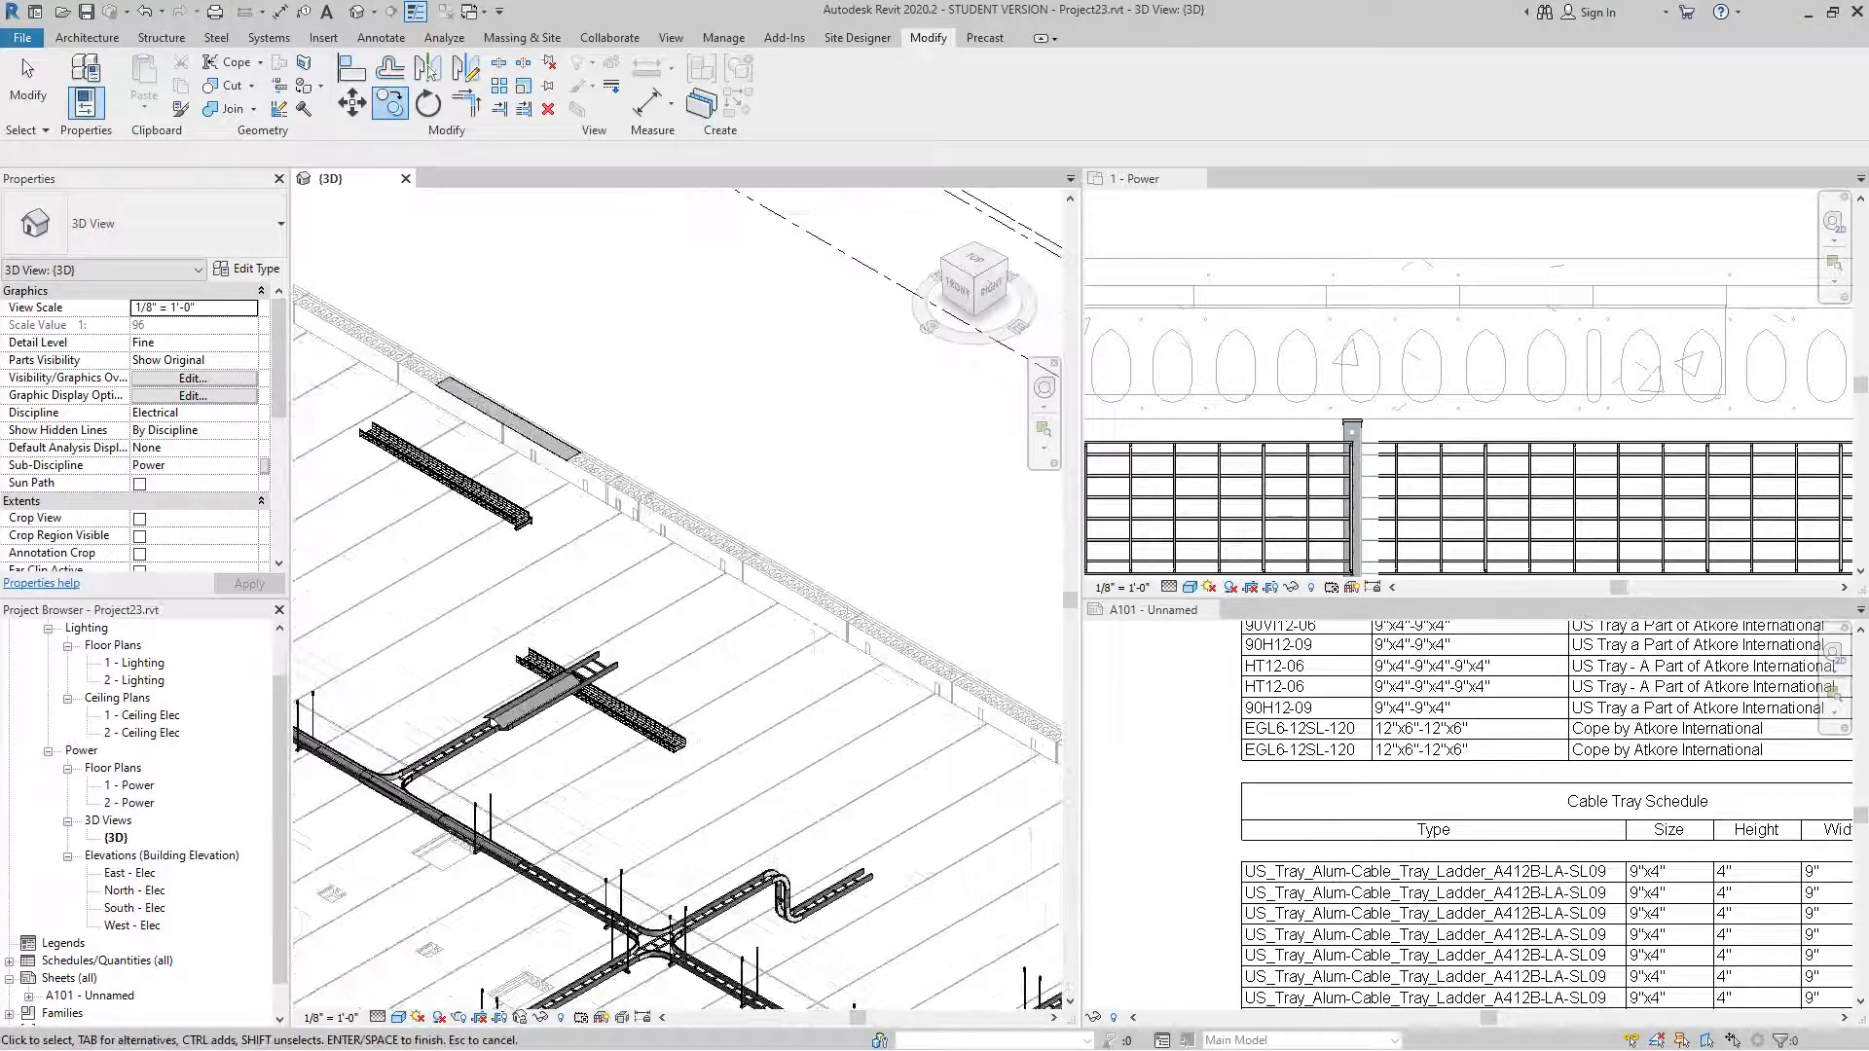
{"action": "scroll", "coordinate": [1401, 456], "scroll_direction": "up", "scroll_amount": 3}
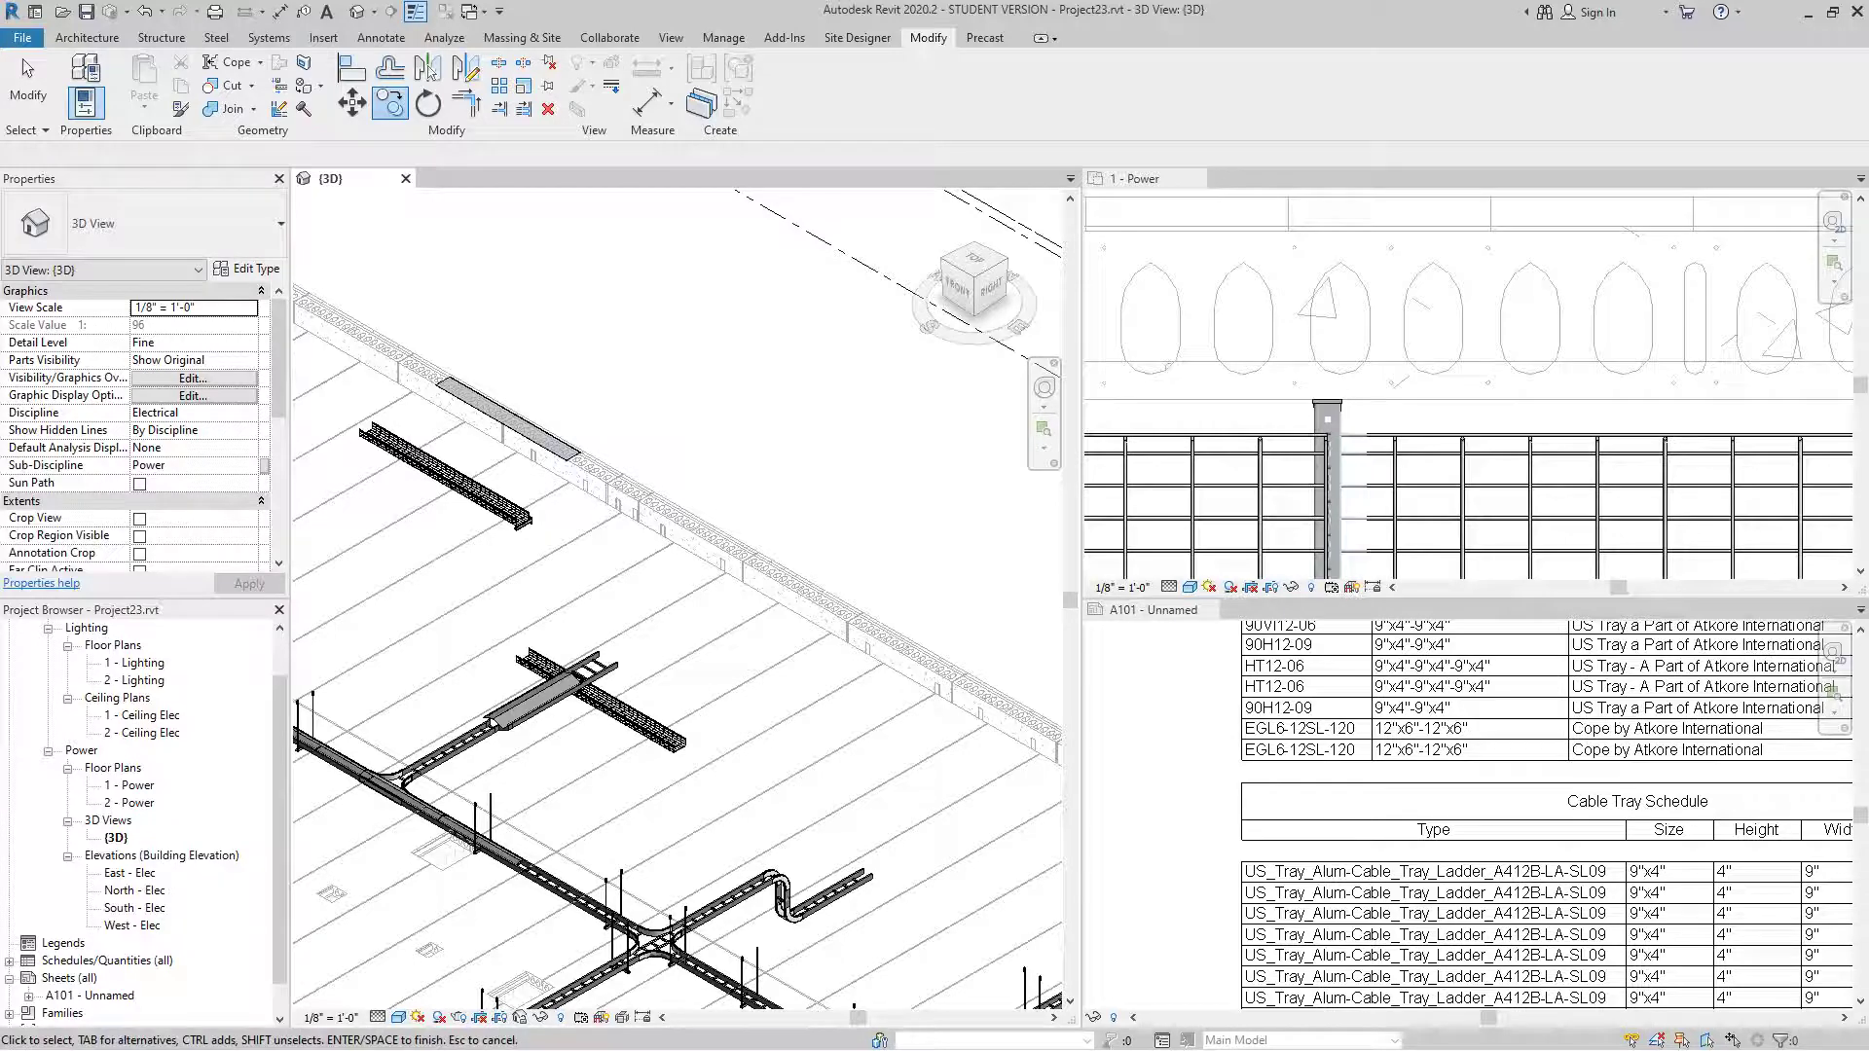
{"action": "key", "text": "Escape"}
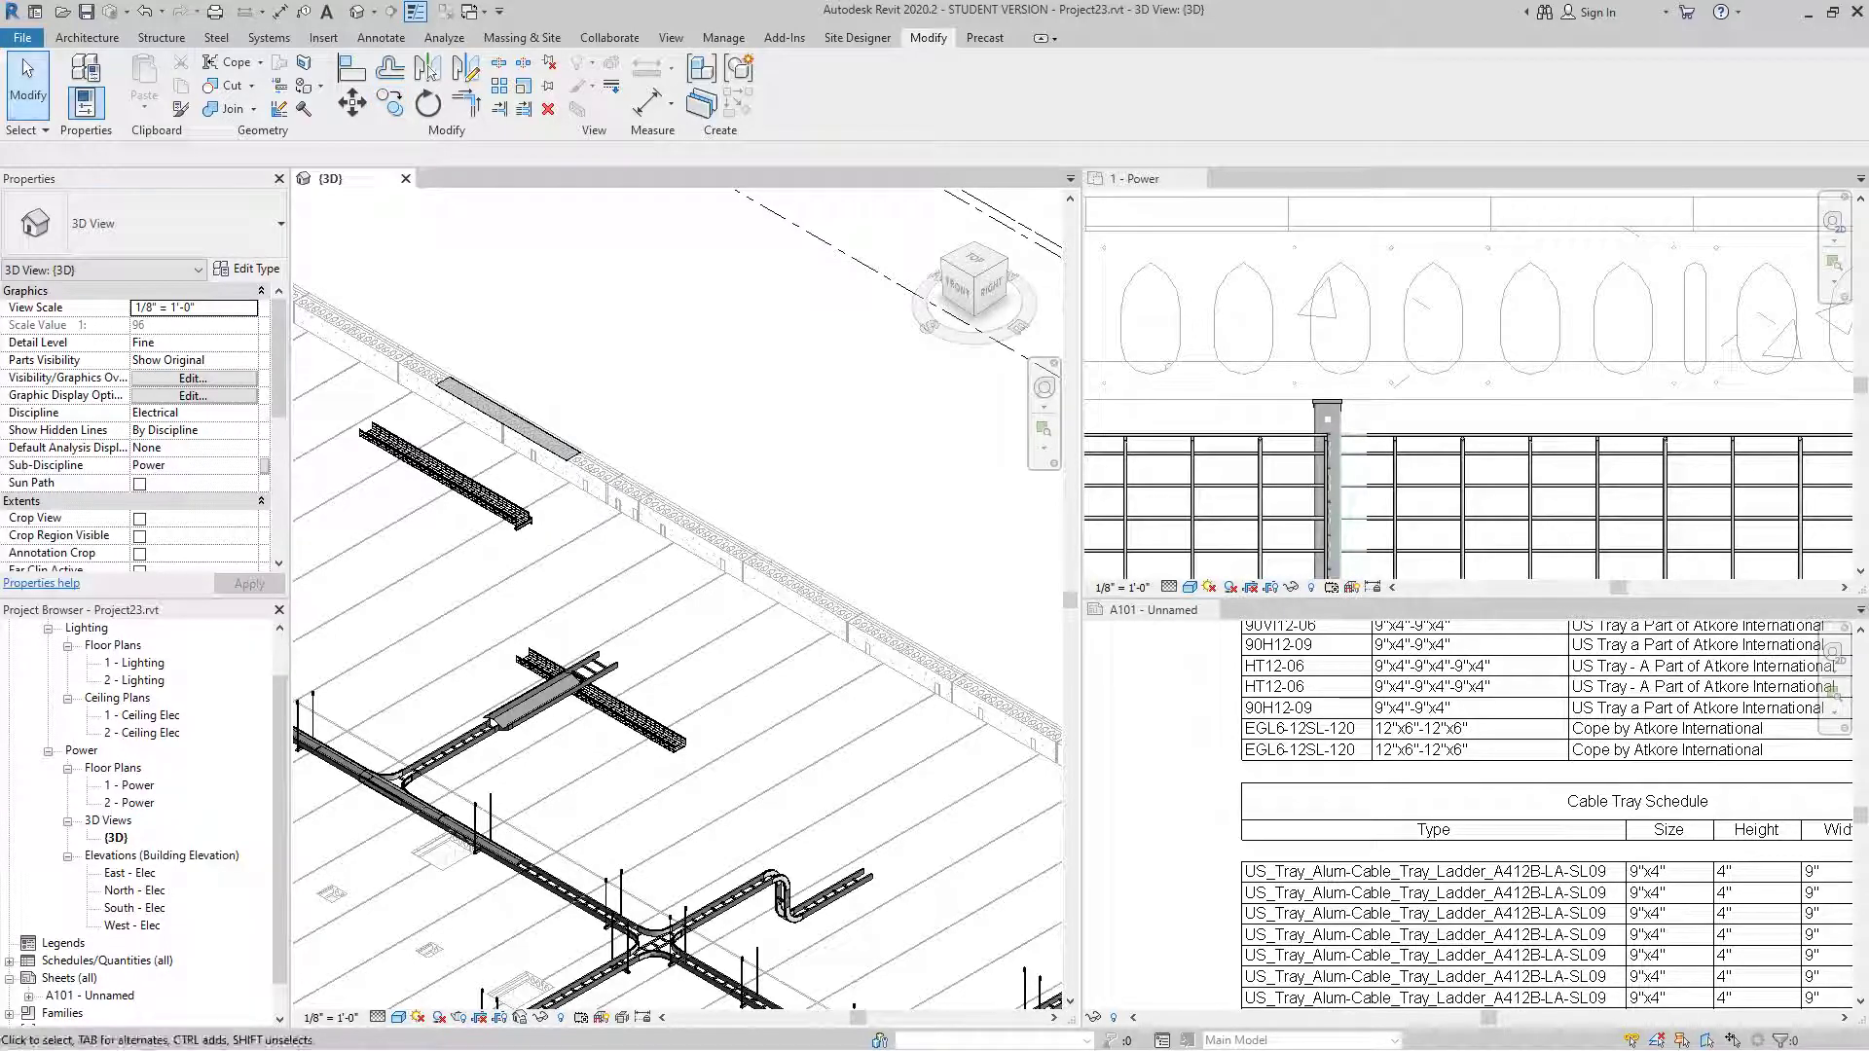
{"action": "scroll", "coordinate": [572, 510], "scroll_direction": "up", "scroll_amount": 3}
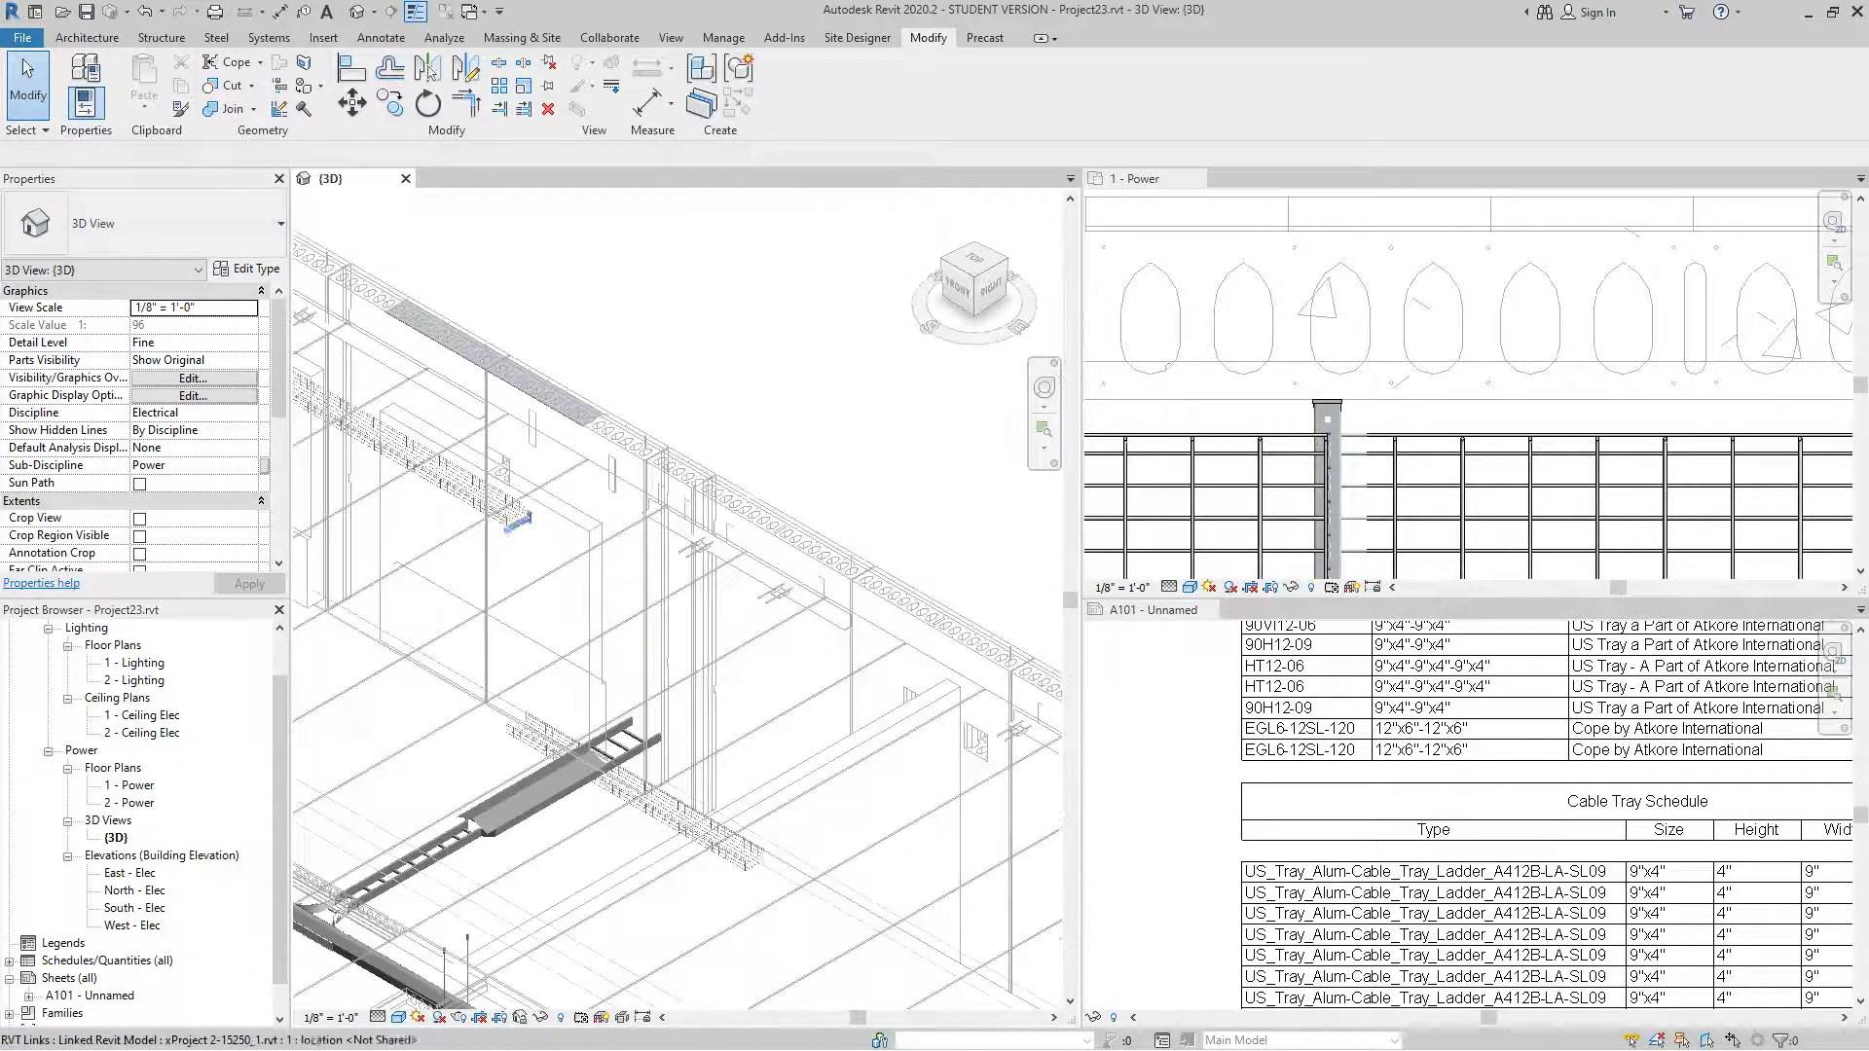
{"action": "scroll", "coordinate": [571, 509], "scroll_direction": "down", "scroll_amount": 5}
{"action": "scroll", "coordinate": [1361, 486], "scroll_direction": "down", "scroll_amount": 3}
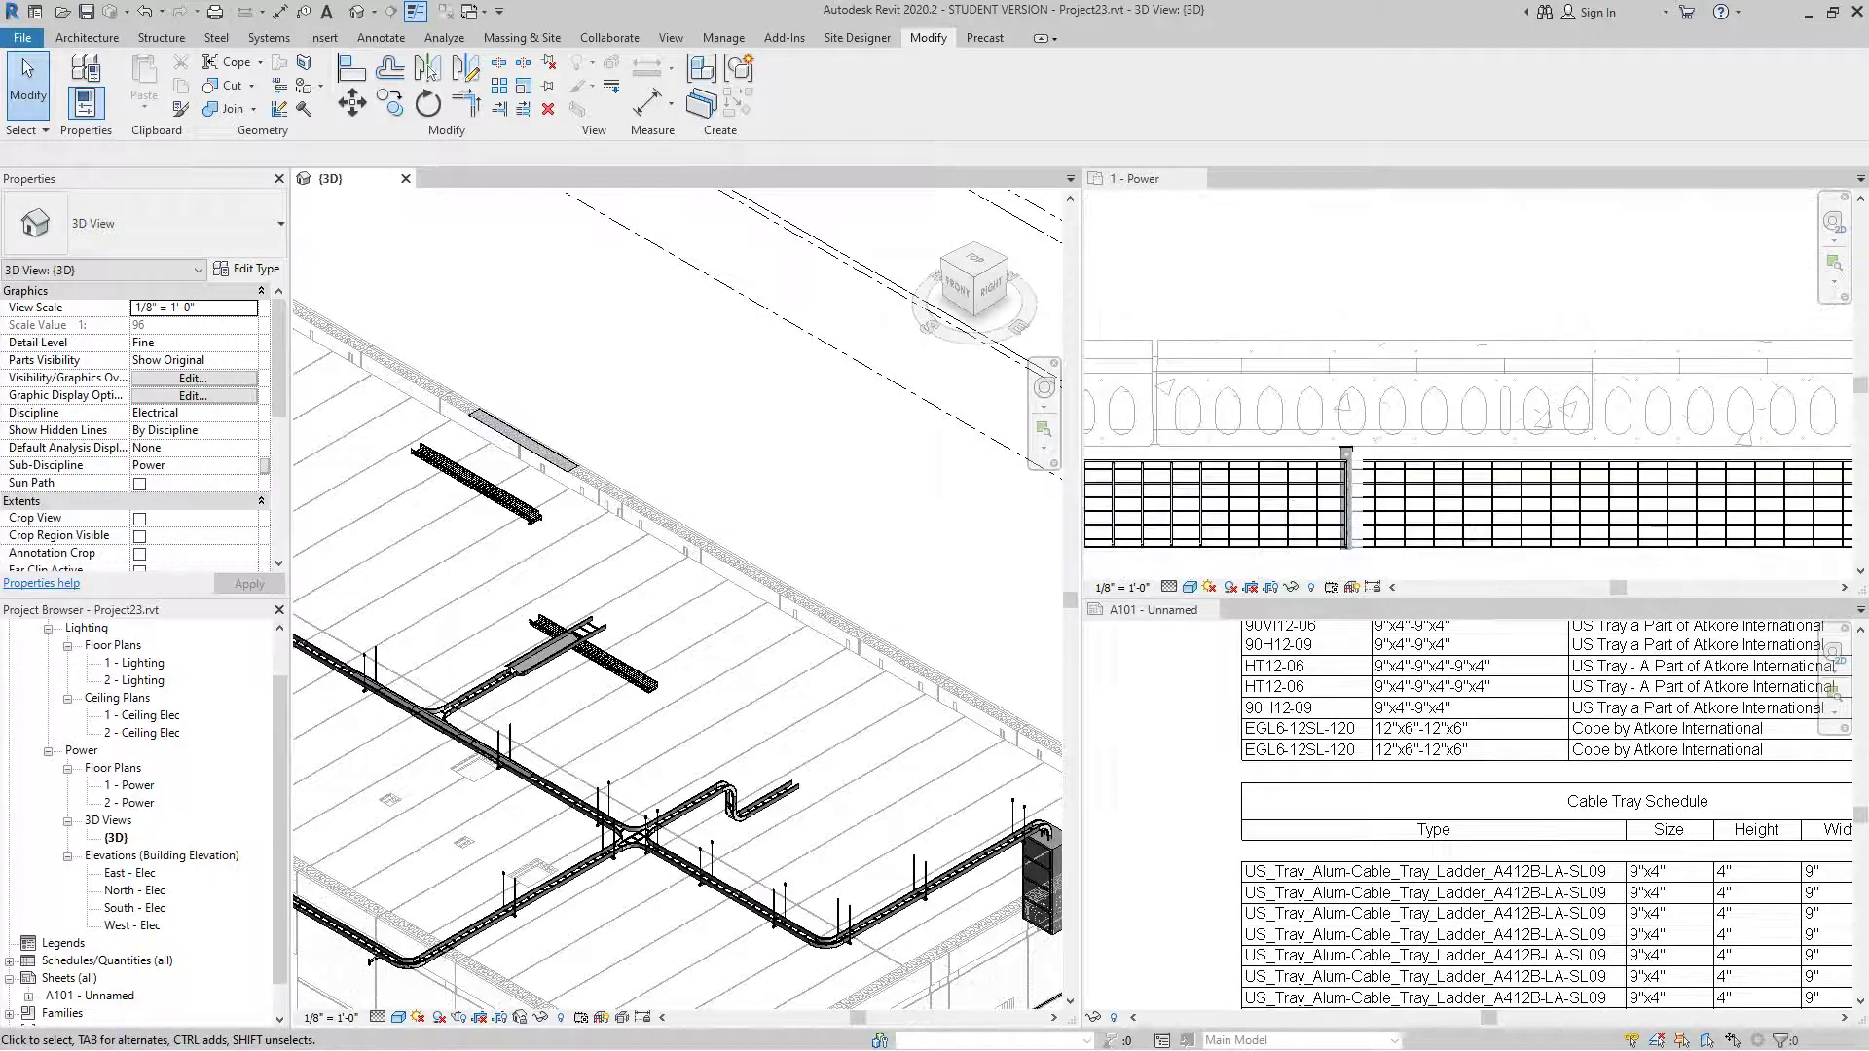
{"action": "left_click", "coordinate": [1349, 503]}
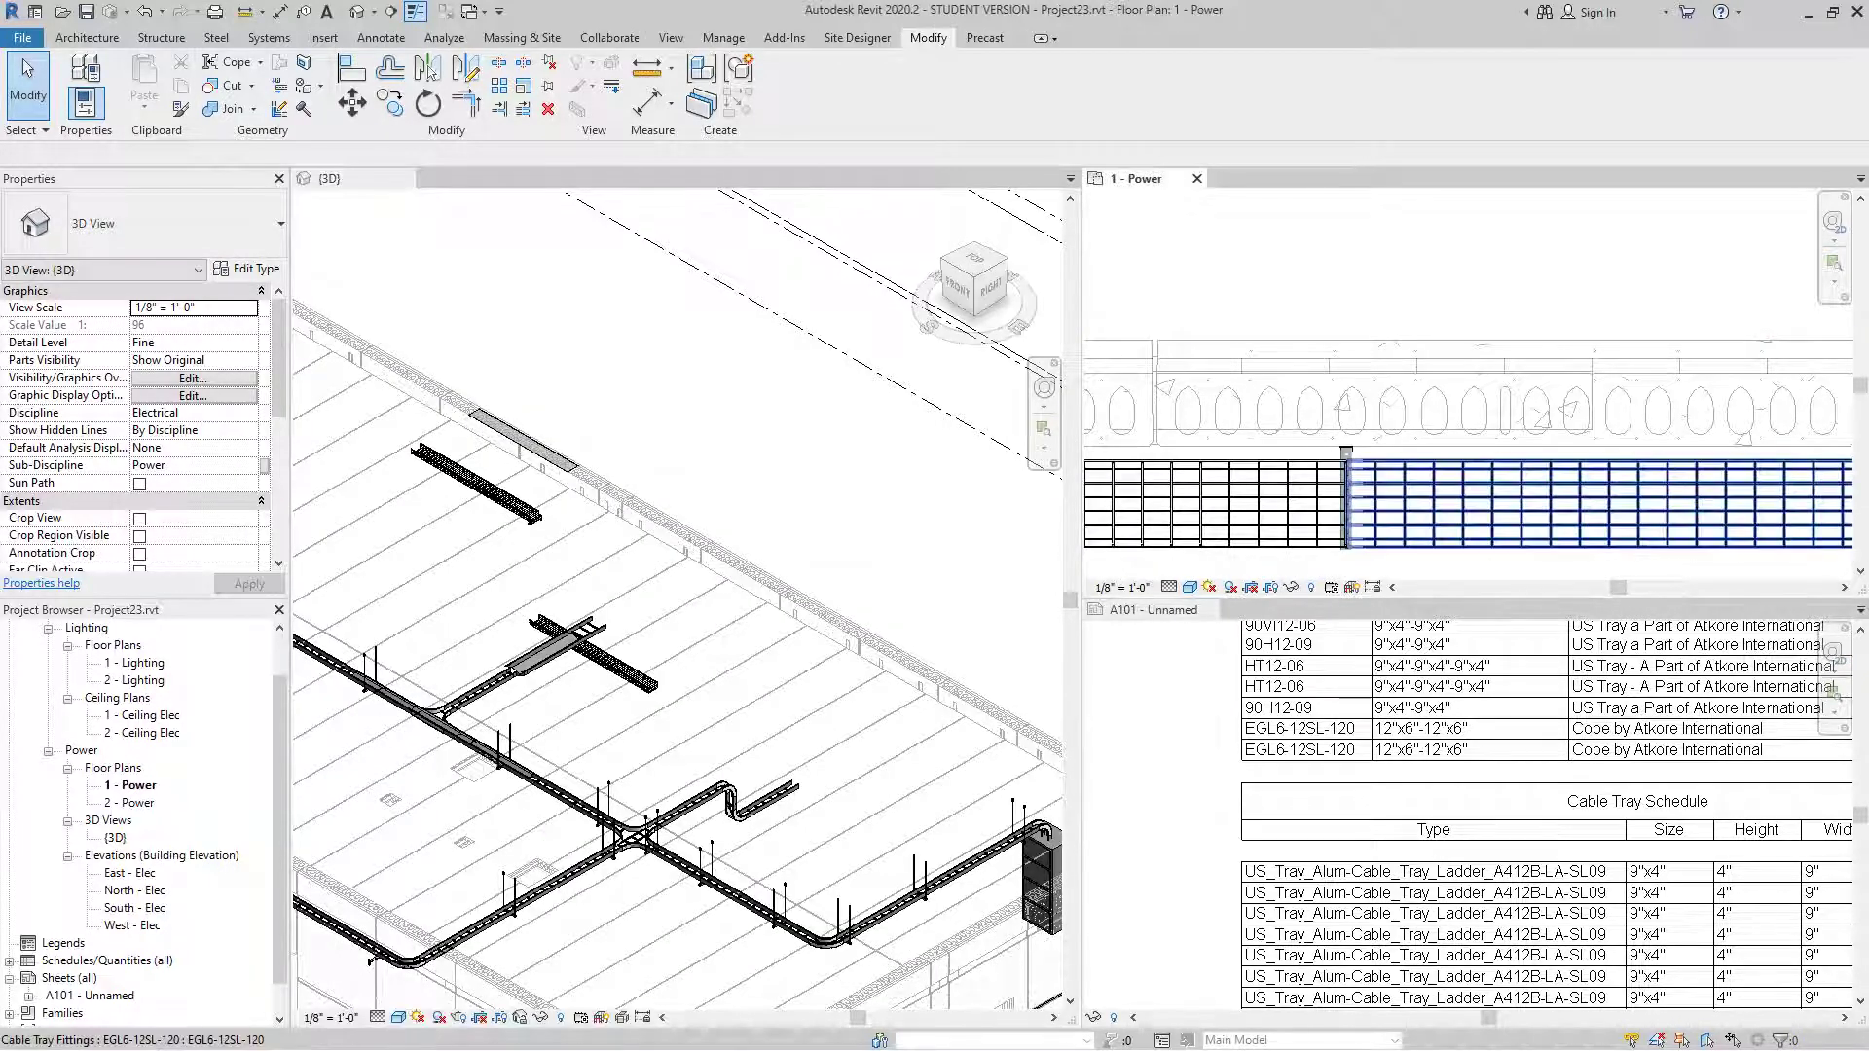
- Set the middle elevation of the newly added EGL6-12SL-120 tray section to 9' 0"
{"action": "left_click", "coordinate": [1348, 504]}
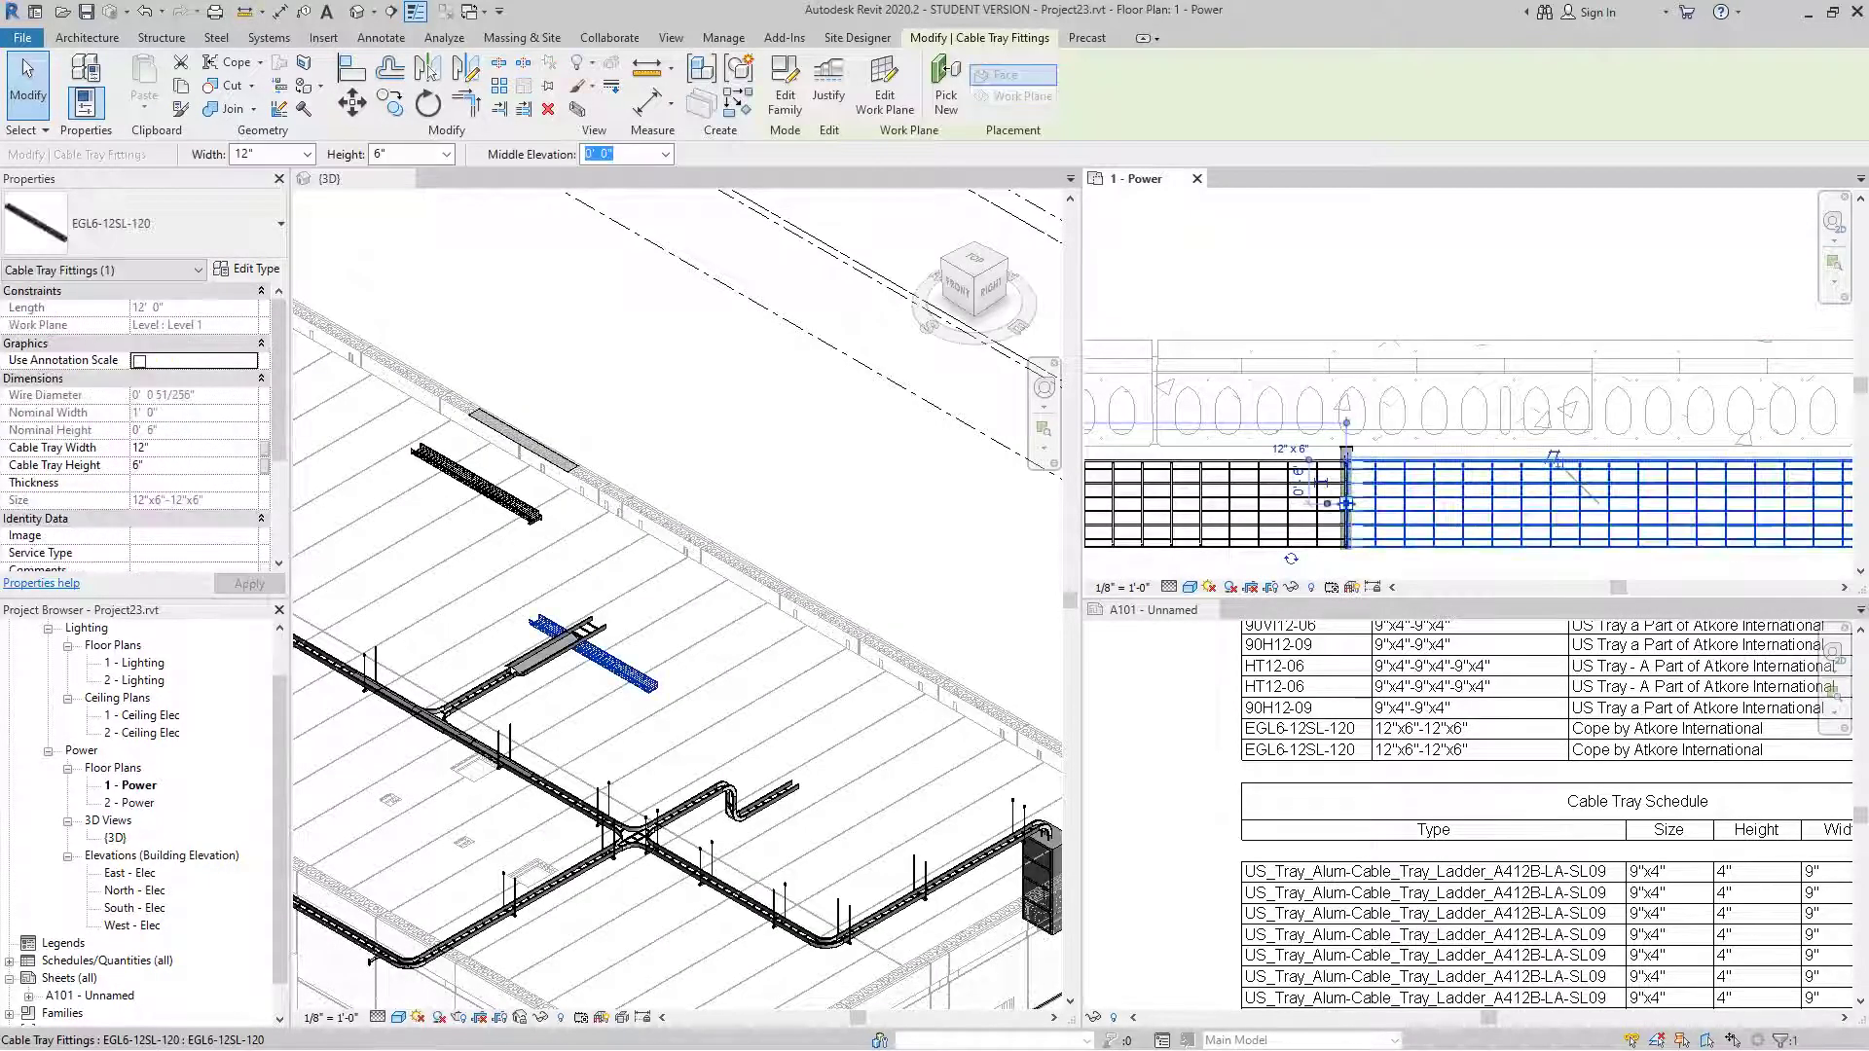
{"action": "scroll", "coordinate": [1395, 370], "scroll_direction": "down", "scroll_amount": 2}
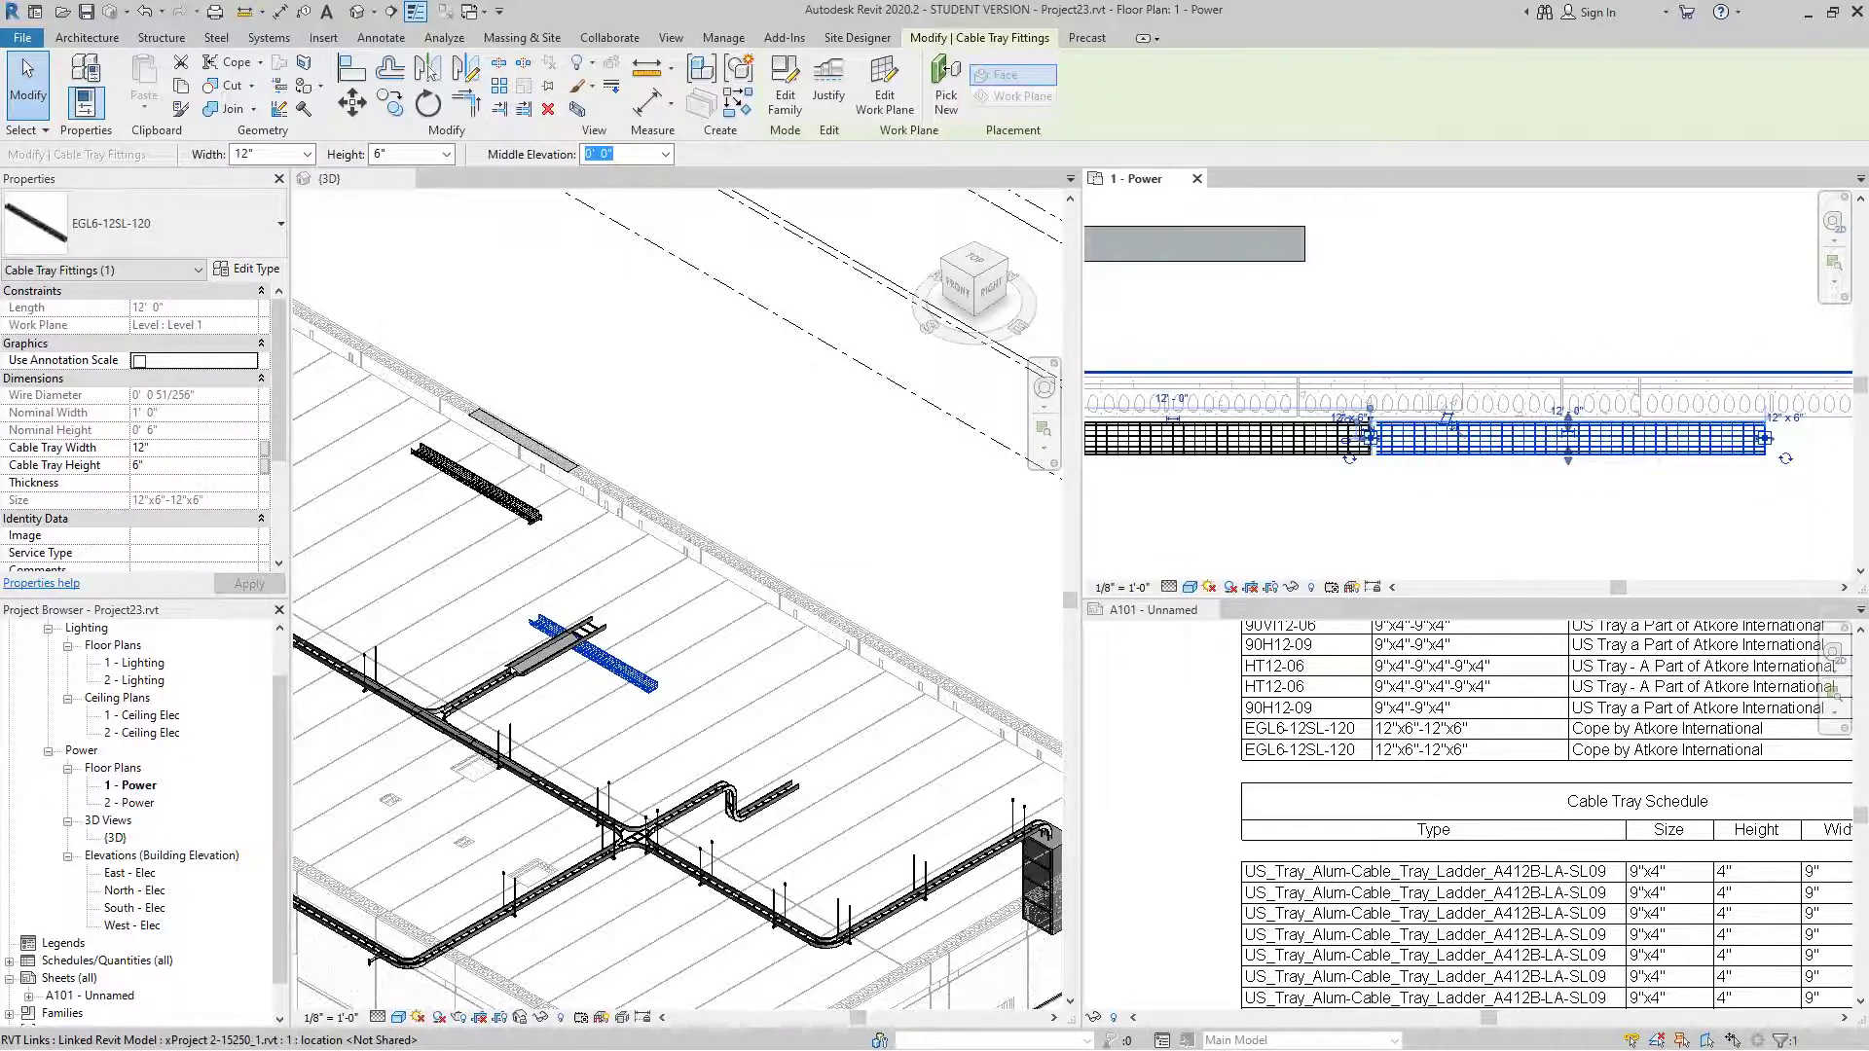
{"action": "scroll", "coordinate": [676, 463], "scroll_direction": "down", "scroll_amount": 2}
{"action": "scroll", "coordinate": [628, 565], "scroll_direction": "up", "scroll_amount": 2}
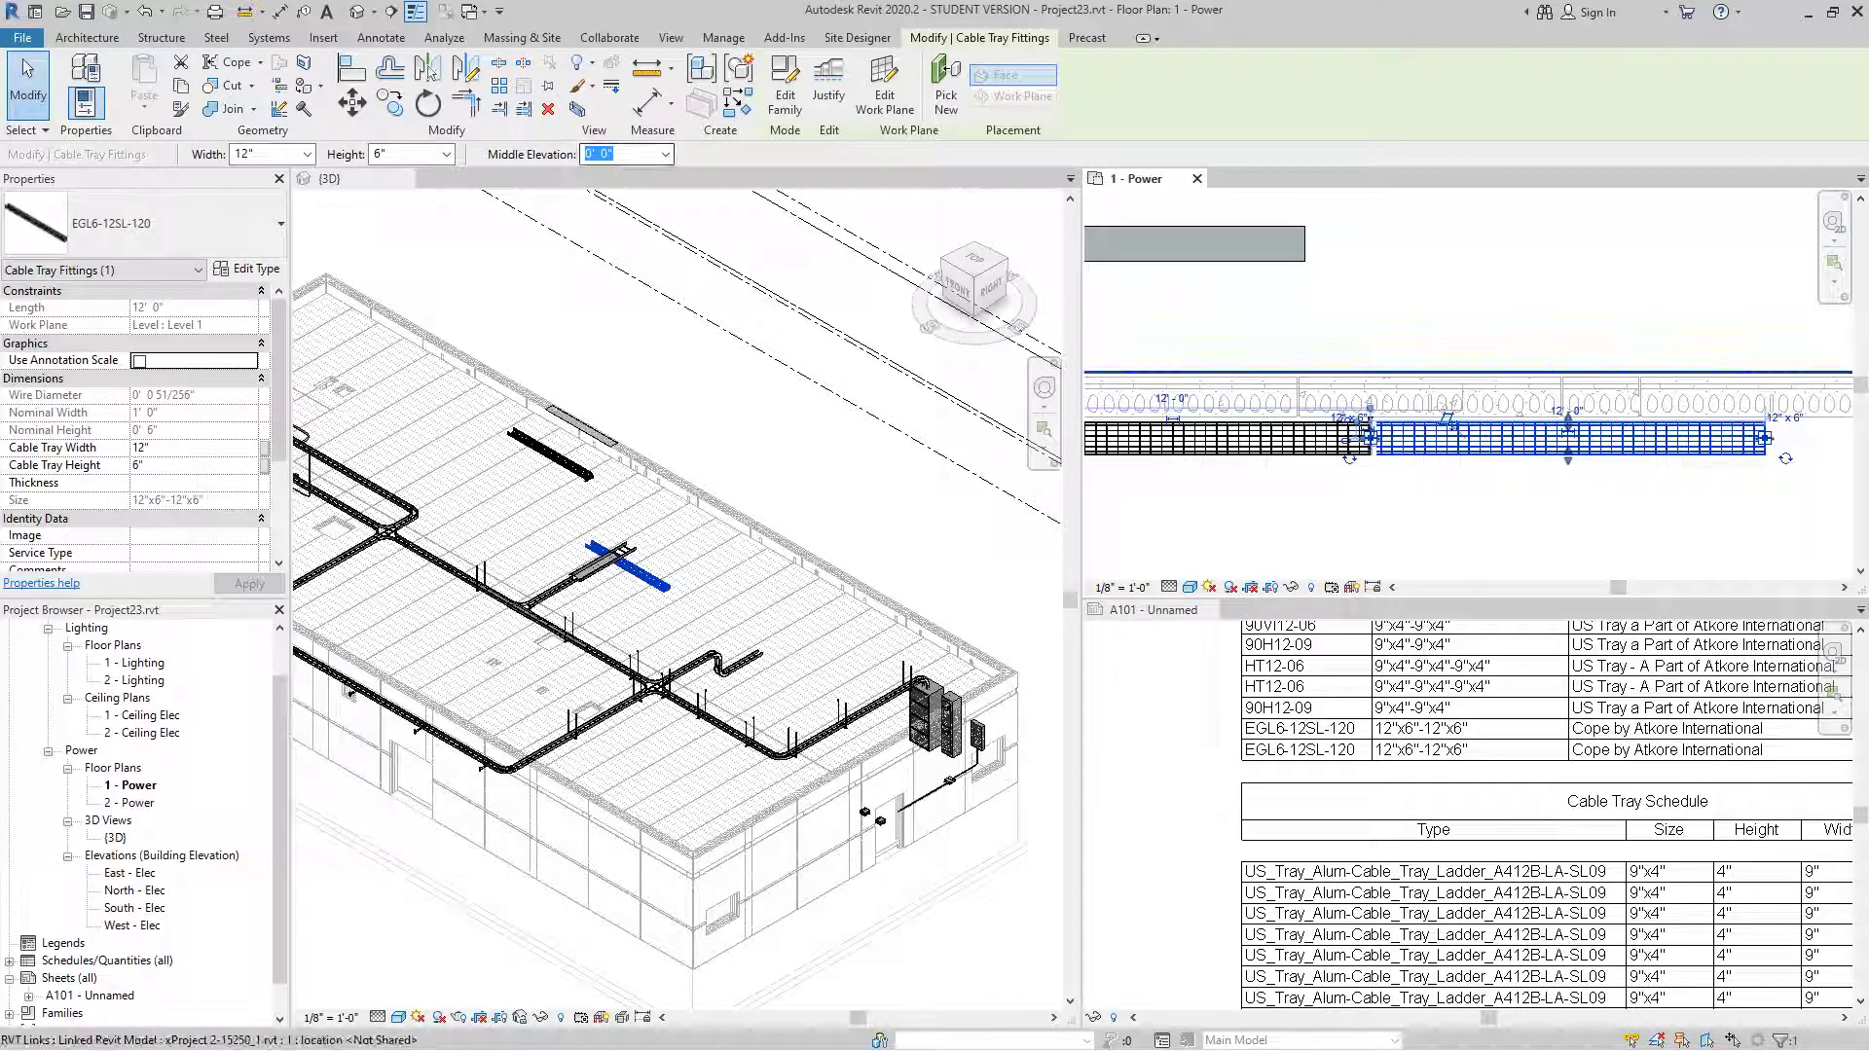
{"action": "left_click", "coordinate": [665, 155]}
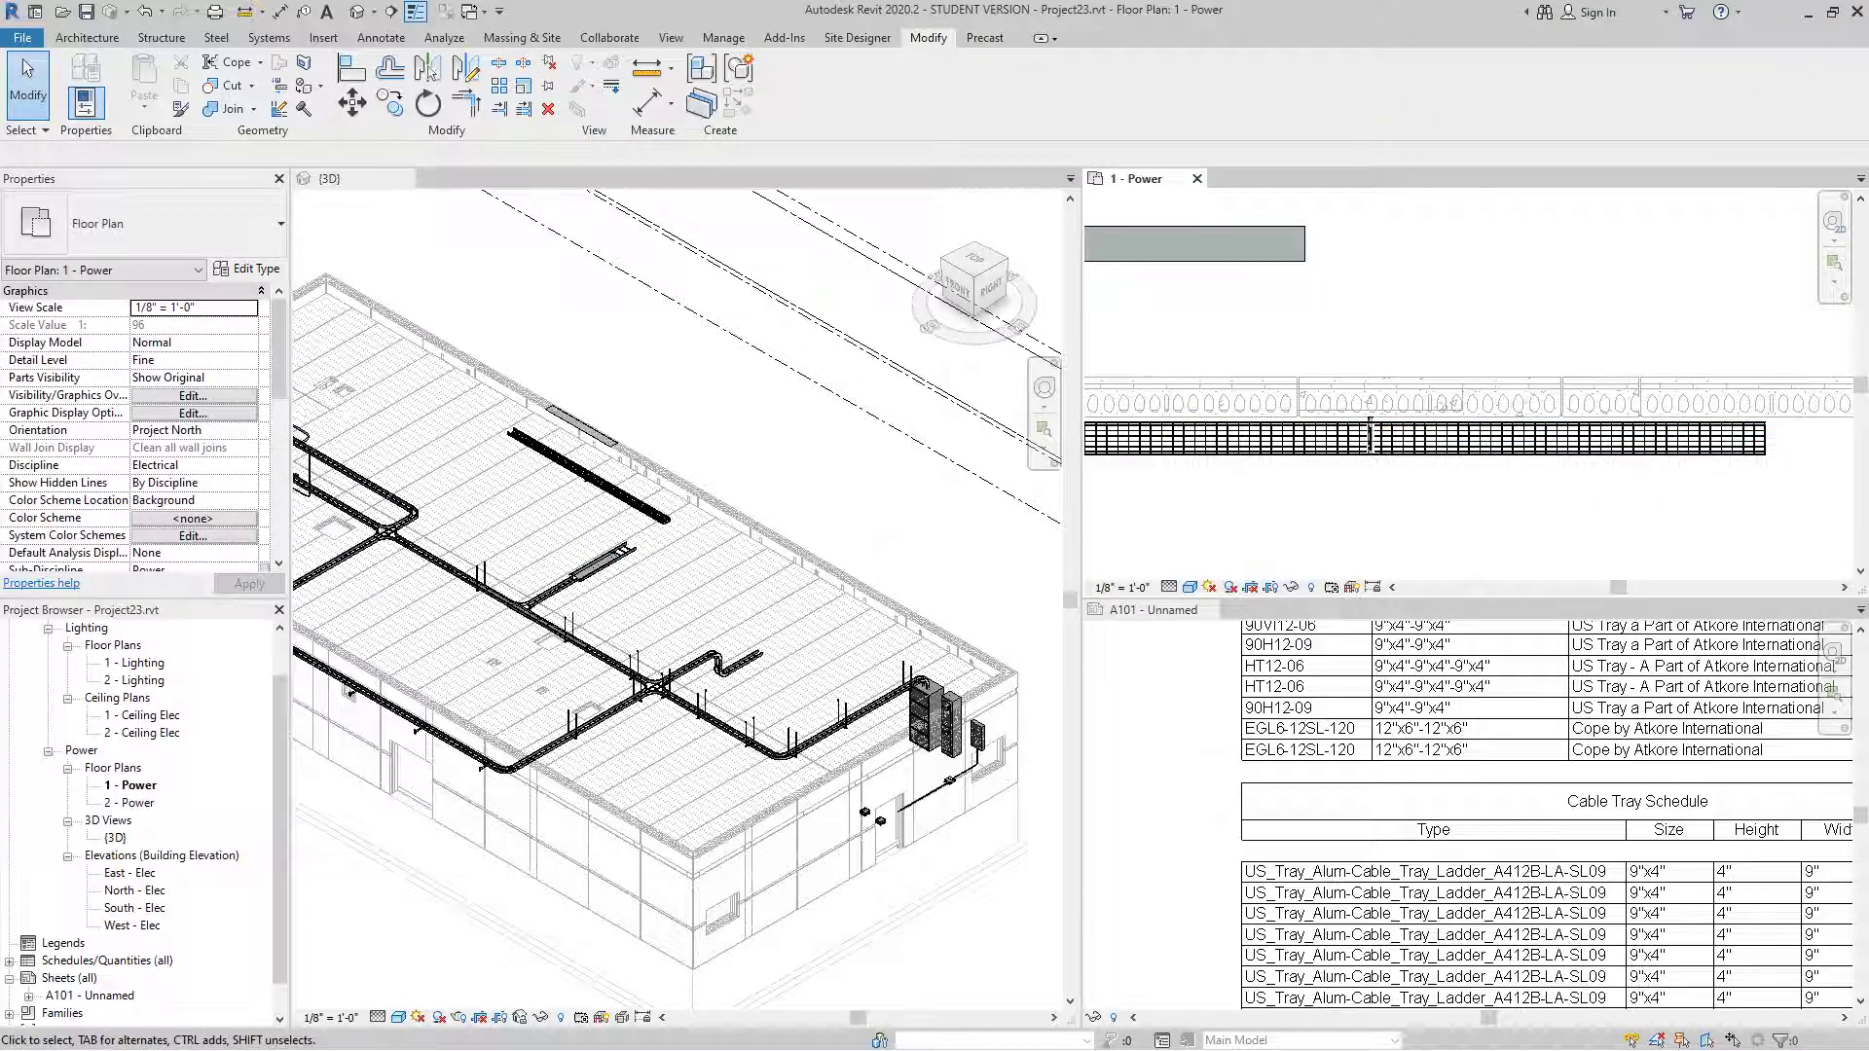
- Copy the EGL-HWSB-12-HG wall bracket at the tray joint 10 feet along the new tray section in the floor plan
{"action": "scroll", "coordinate": [1370, 435], "scroll_direction": "up", "scroll_amount": 4}
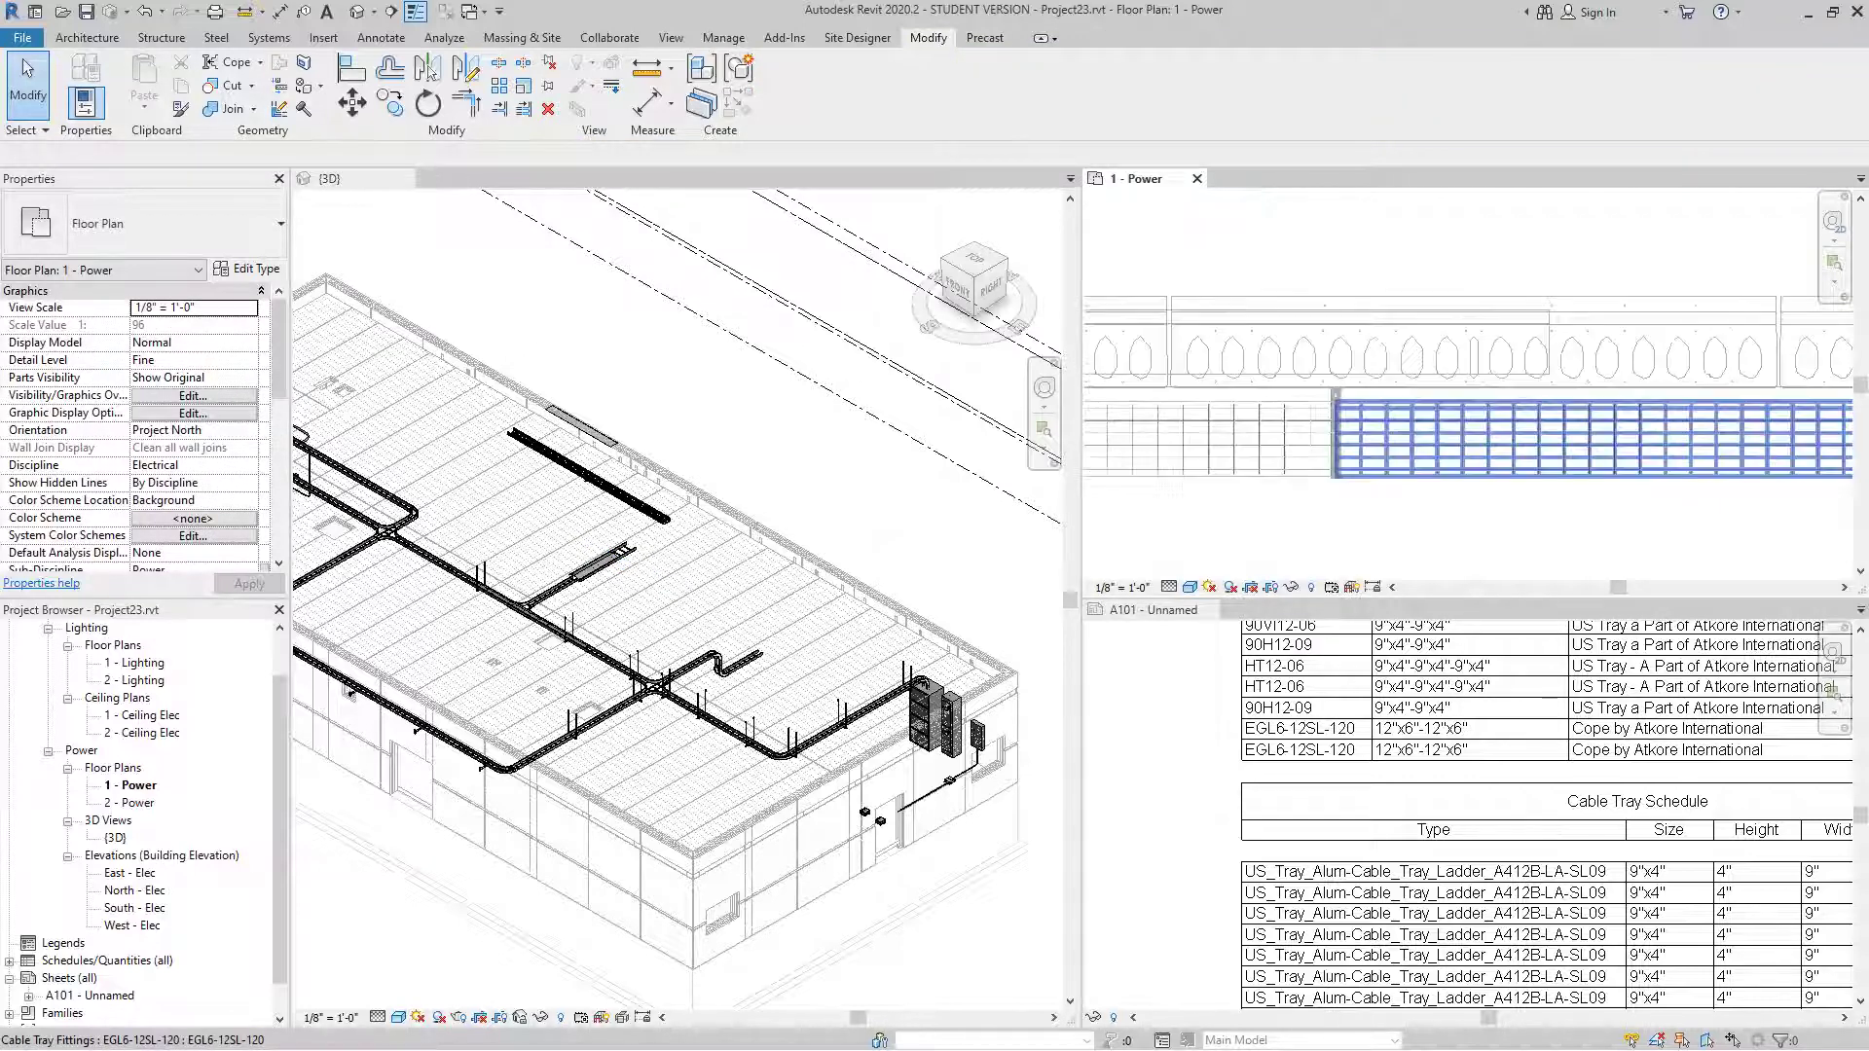
{"action": "scroll", "coordinate": [1355, 401], "scroll_direction": "up", "scroll_amount": 2}
{"action": "left_click", "coordinate": [1326, 398]}
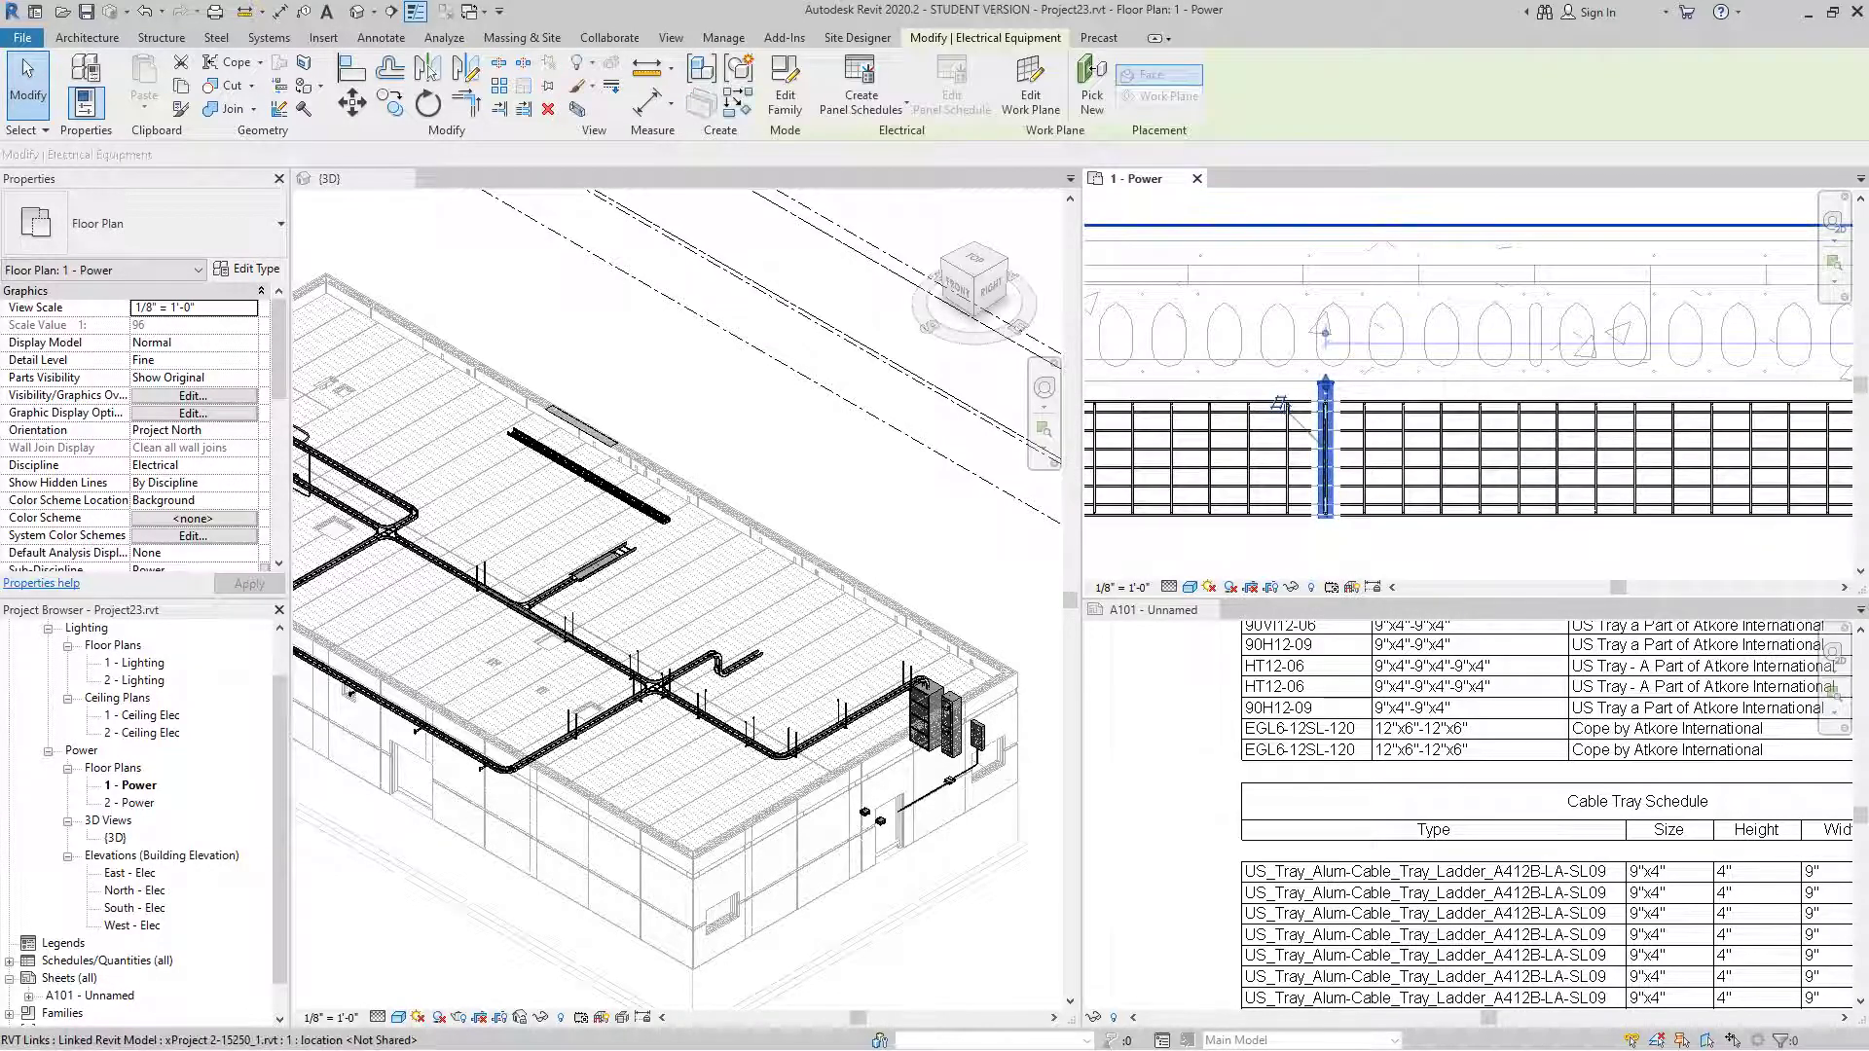
{"action": "left_click", "coordinate": [389, 101]}
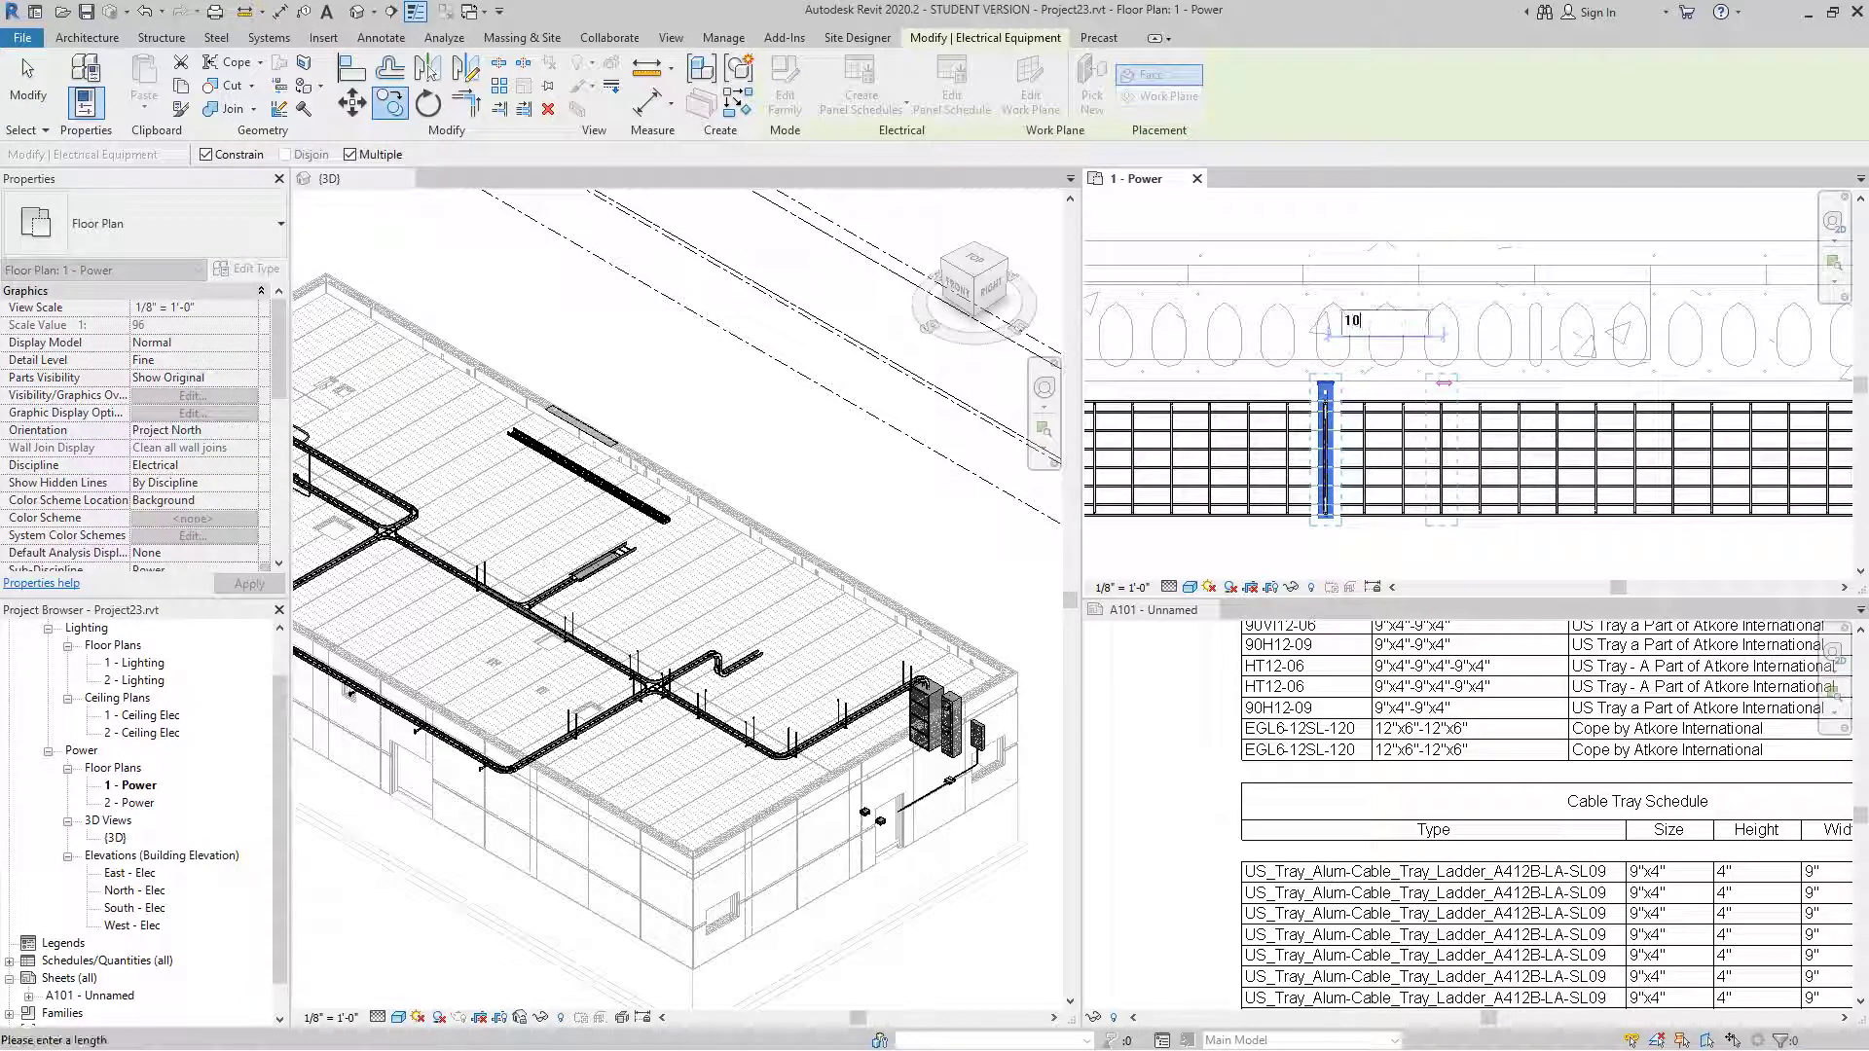
{"action": "scroll", "coordinate": [1444, 384], "scroll_direction": "down", "scroll_amount": 2}
{"action": "middle_click_drag", "start_coordinate": [1444, 384], "coordinate": [1248, 396]}
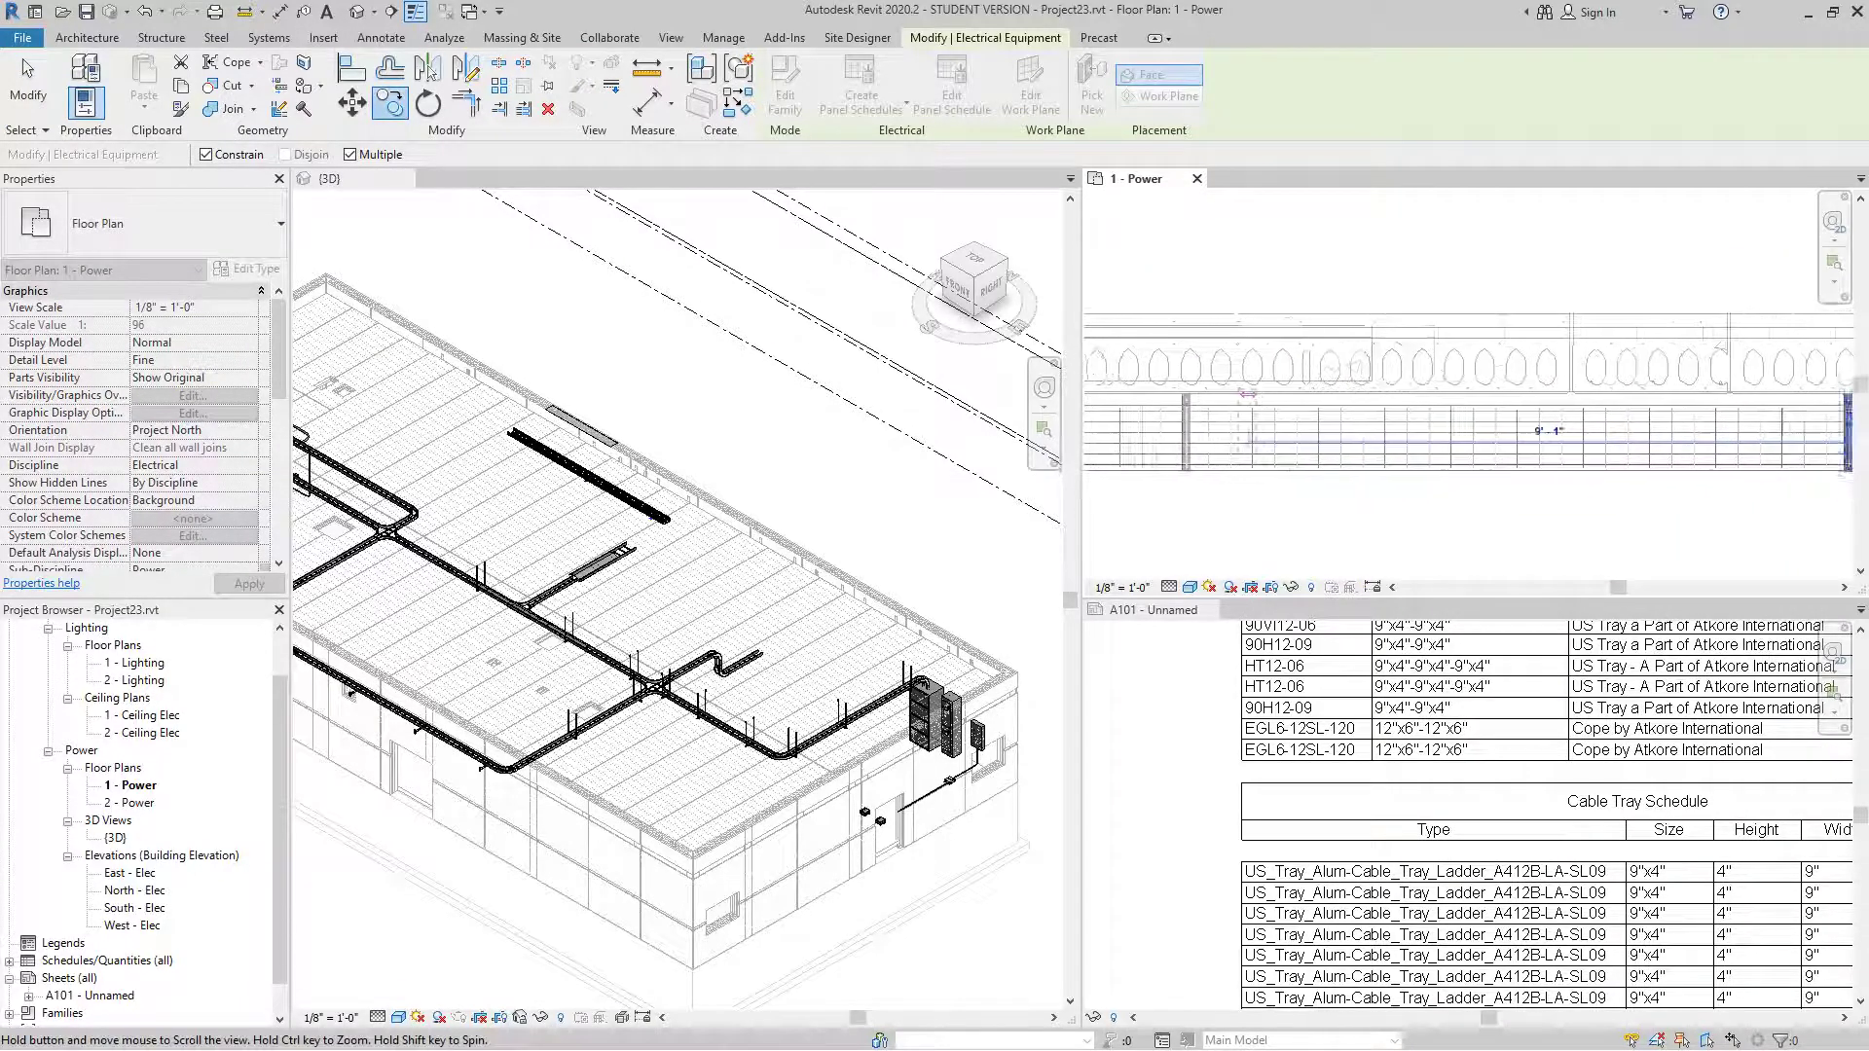
{"action": "middle_click_drag", "start_coordinate": [1432, 397], "coordinate": [1271, 408]}
{"action": "key", "text": "Escape"}
{"action": "scroll", "coordinate": [1657, 505], "scroll_direction": "down", "scroll_amount": 2}
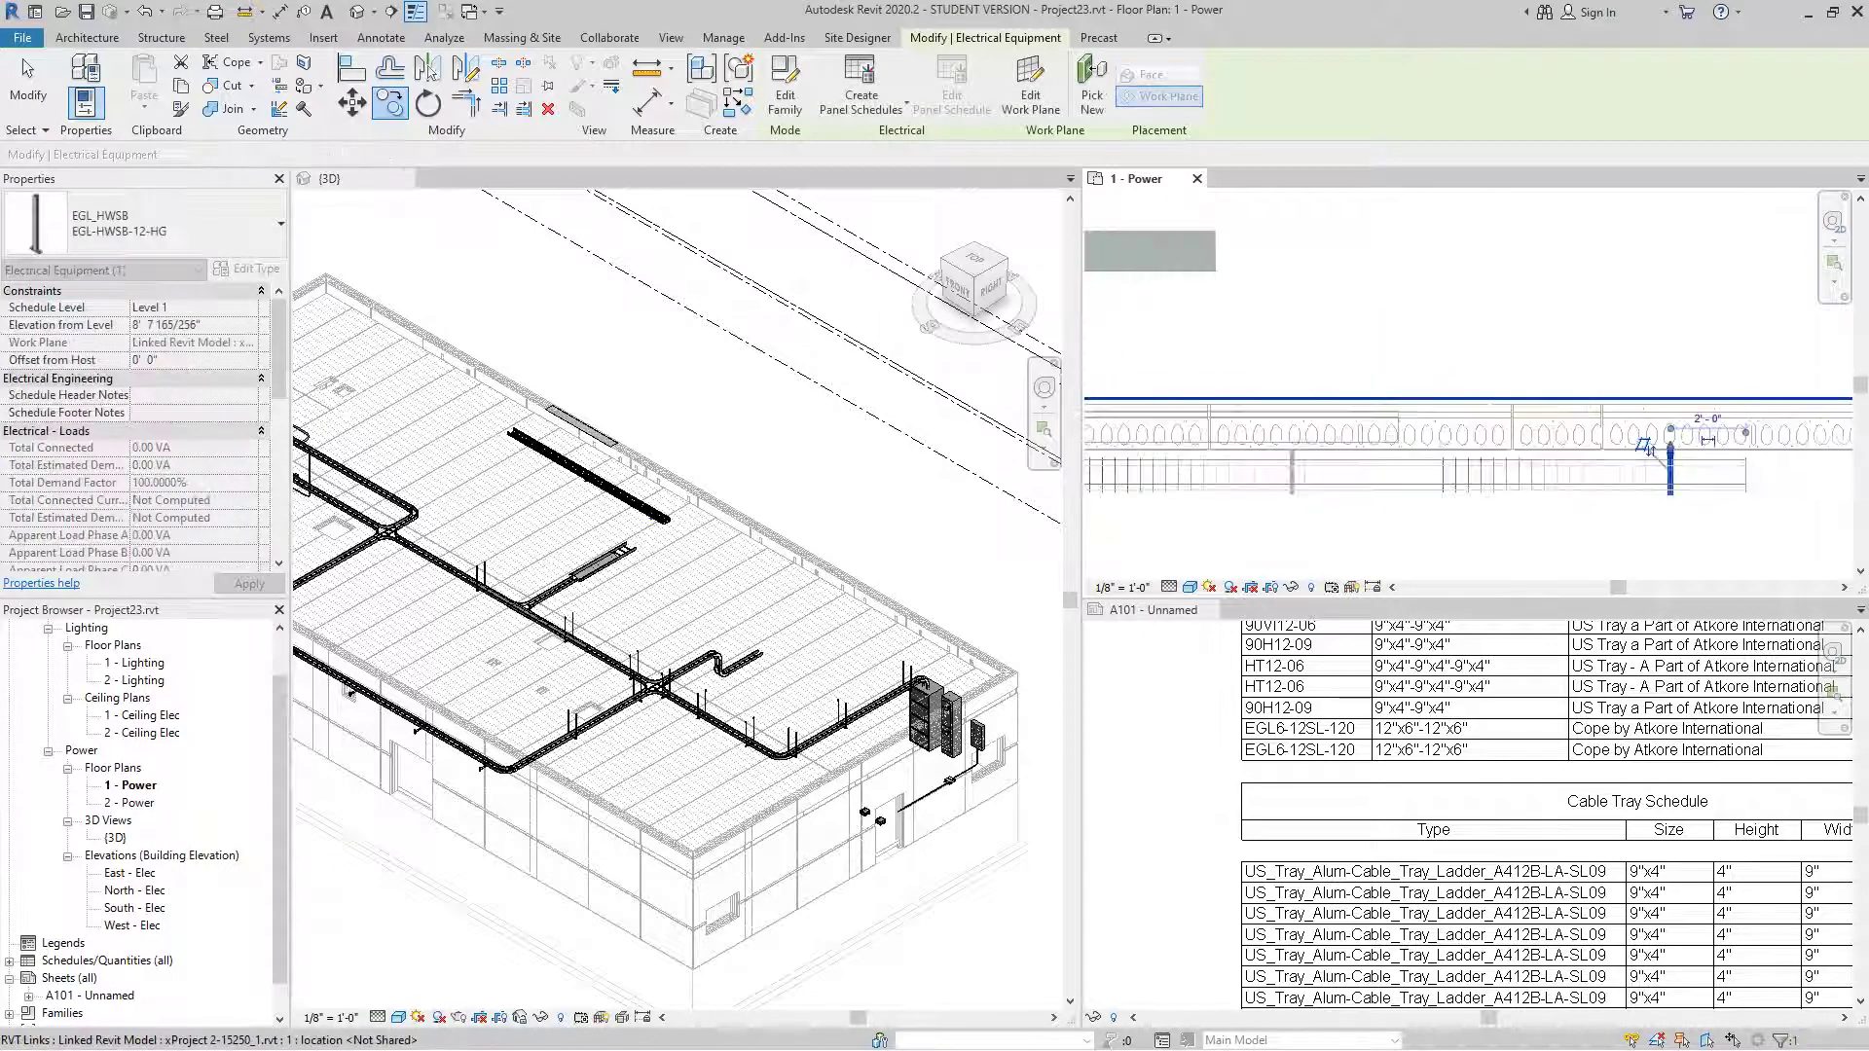
{"action": "key", "text": "Escape"}
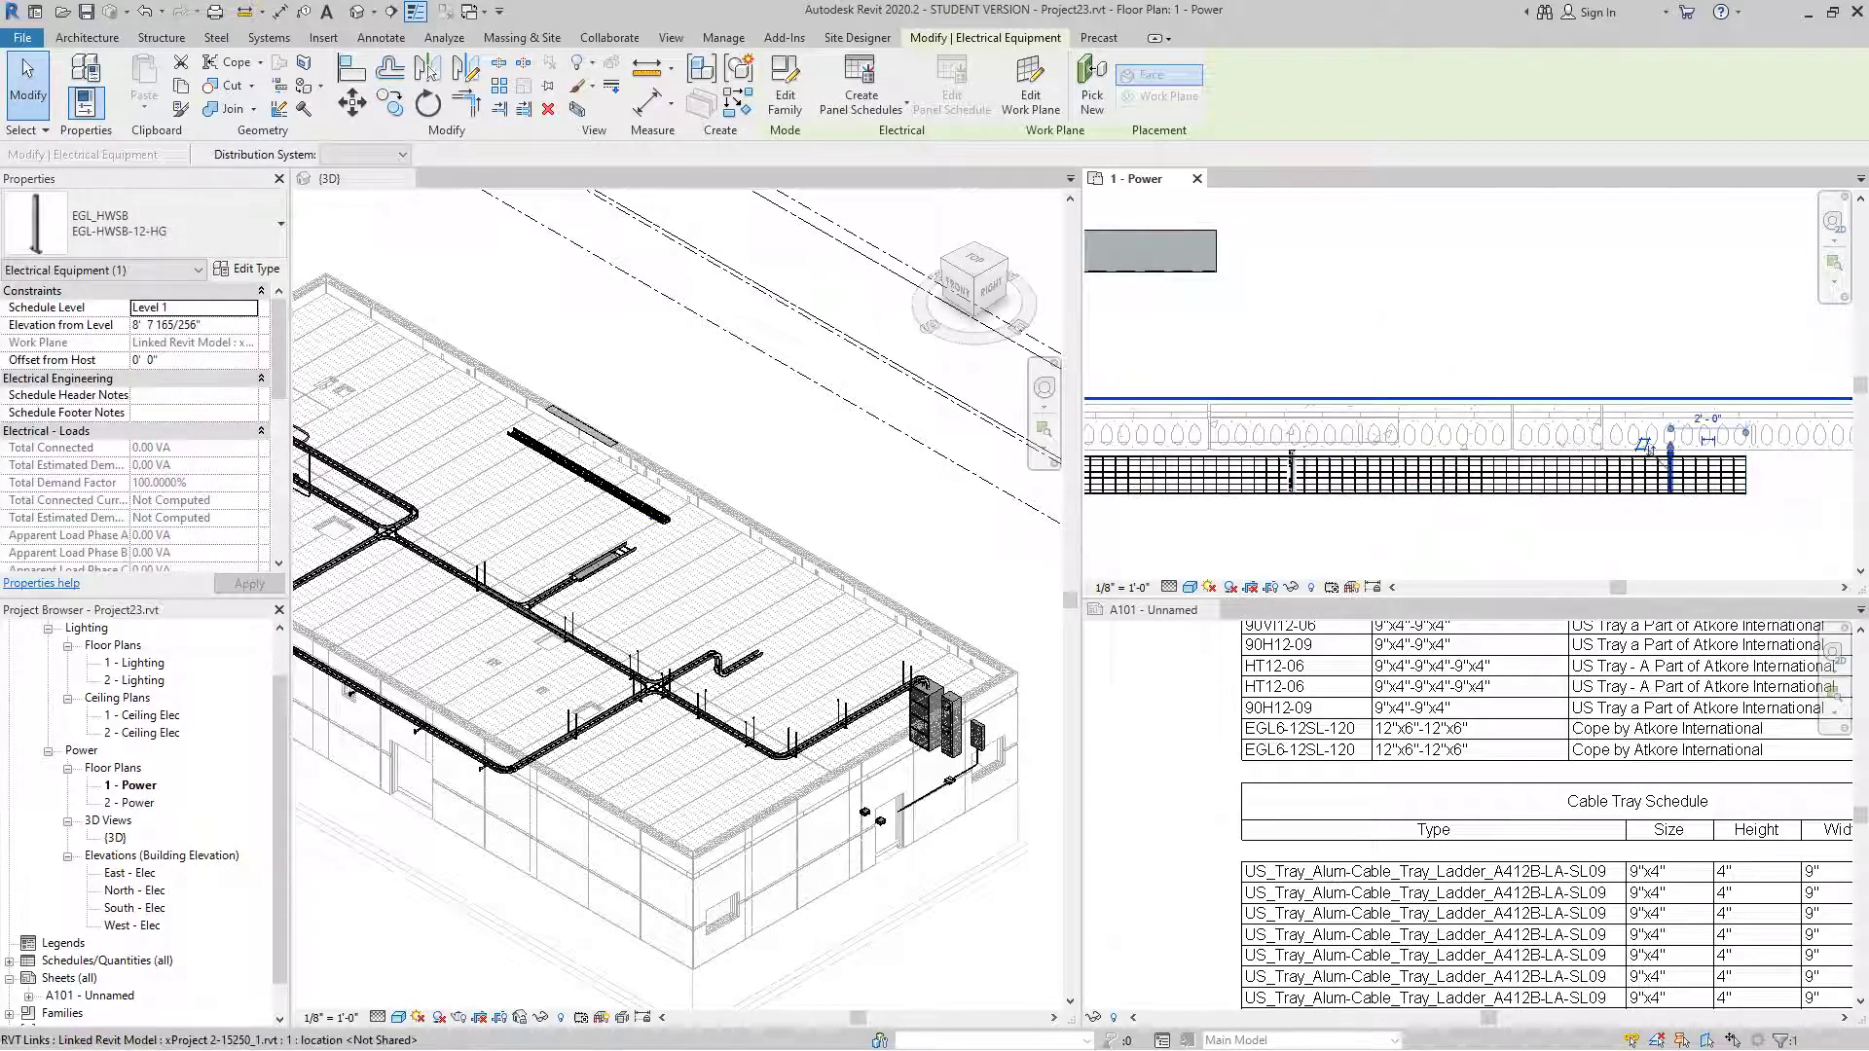
- Set the length of the original wall-side tray section, on the other side of the joint bracket, to 10 feet
{"action": "scroll", "coordinate": [1645, 446], "scroll_direction": "up", "scroll_amount": 2}
{"action": "scroll", "coordinate": [1591, 440], "scroll_direction": "up", "scroll_amount": 5}
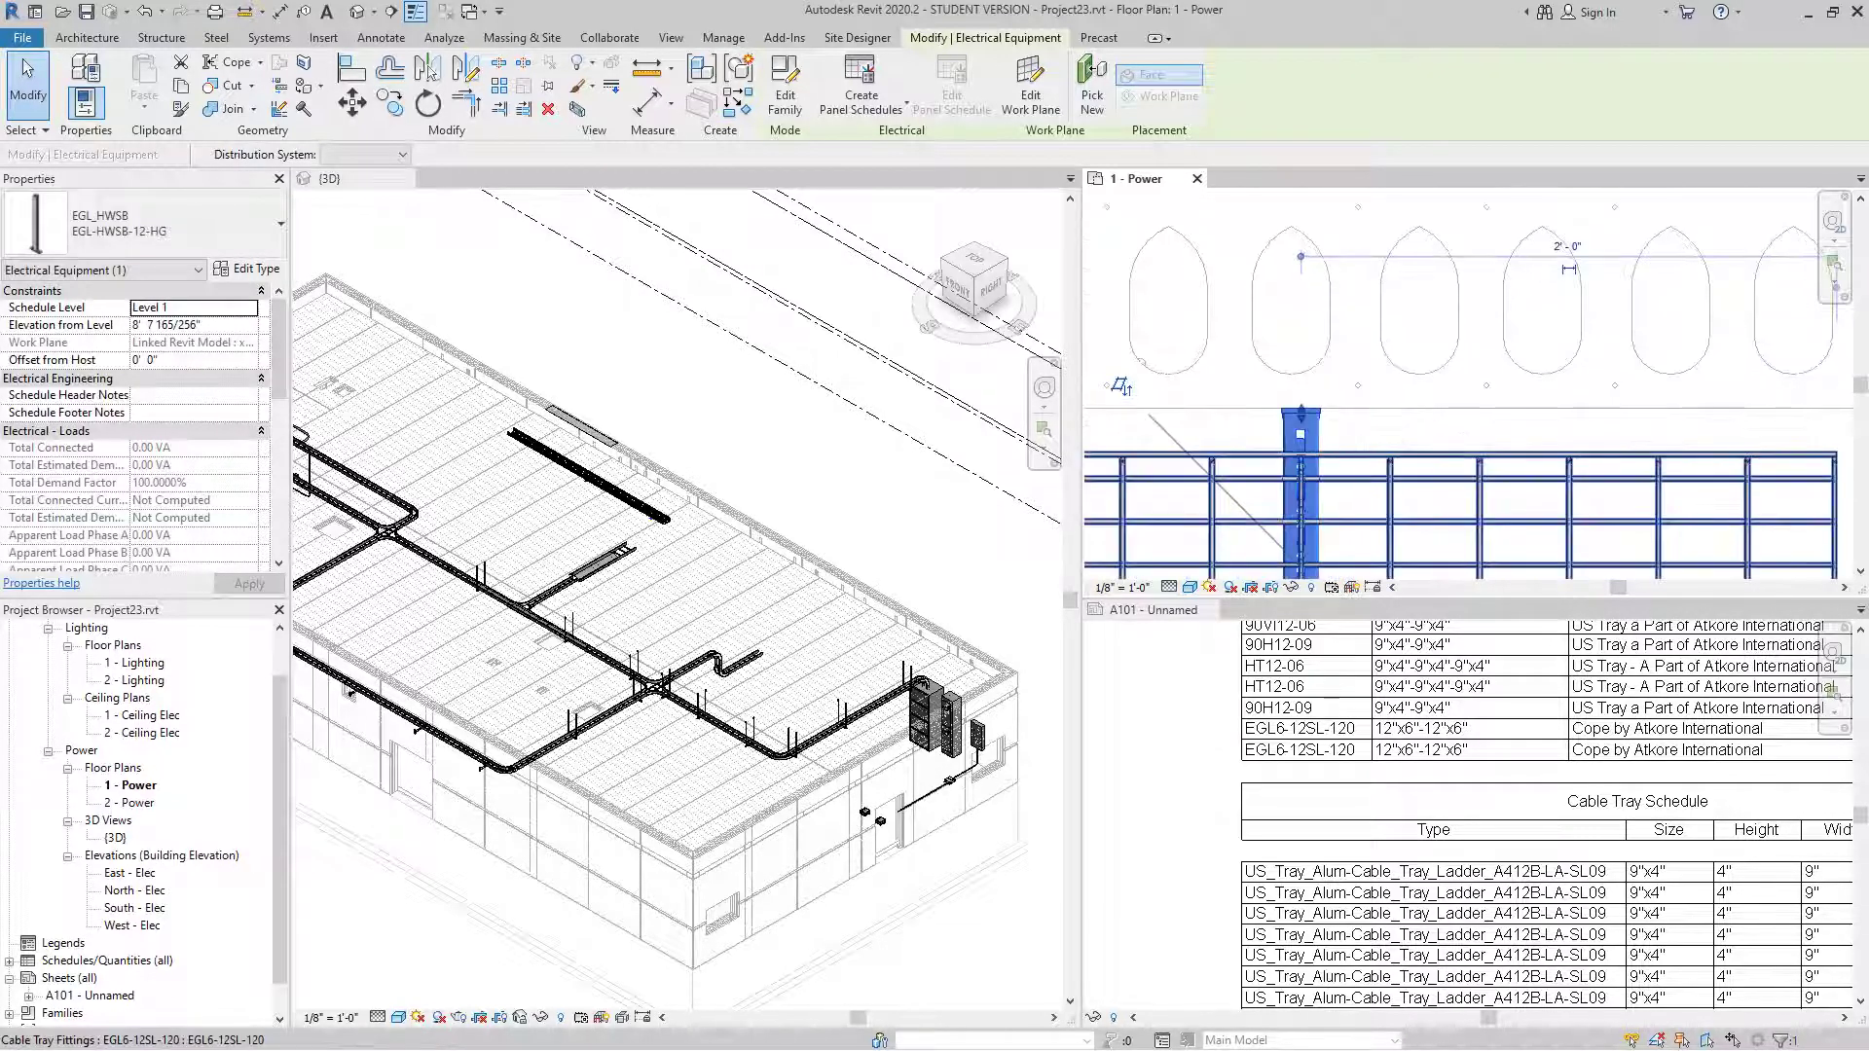
{"action": "left_click", "coordinate": [1547, 504]}
{"action": "scroll", "coordinate": [1547, 504], "scroll_direction": "down", "scroll_amount": 3}
{"action": "scroll", "coordinate": [1440, 481], "scroll_direction": "down", "scroll_amount": 3}
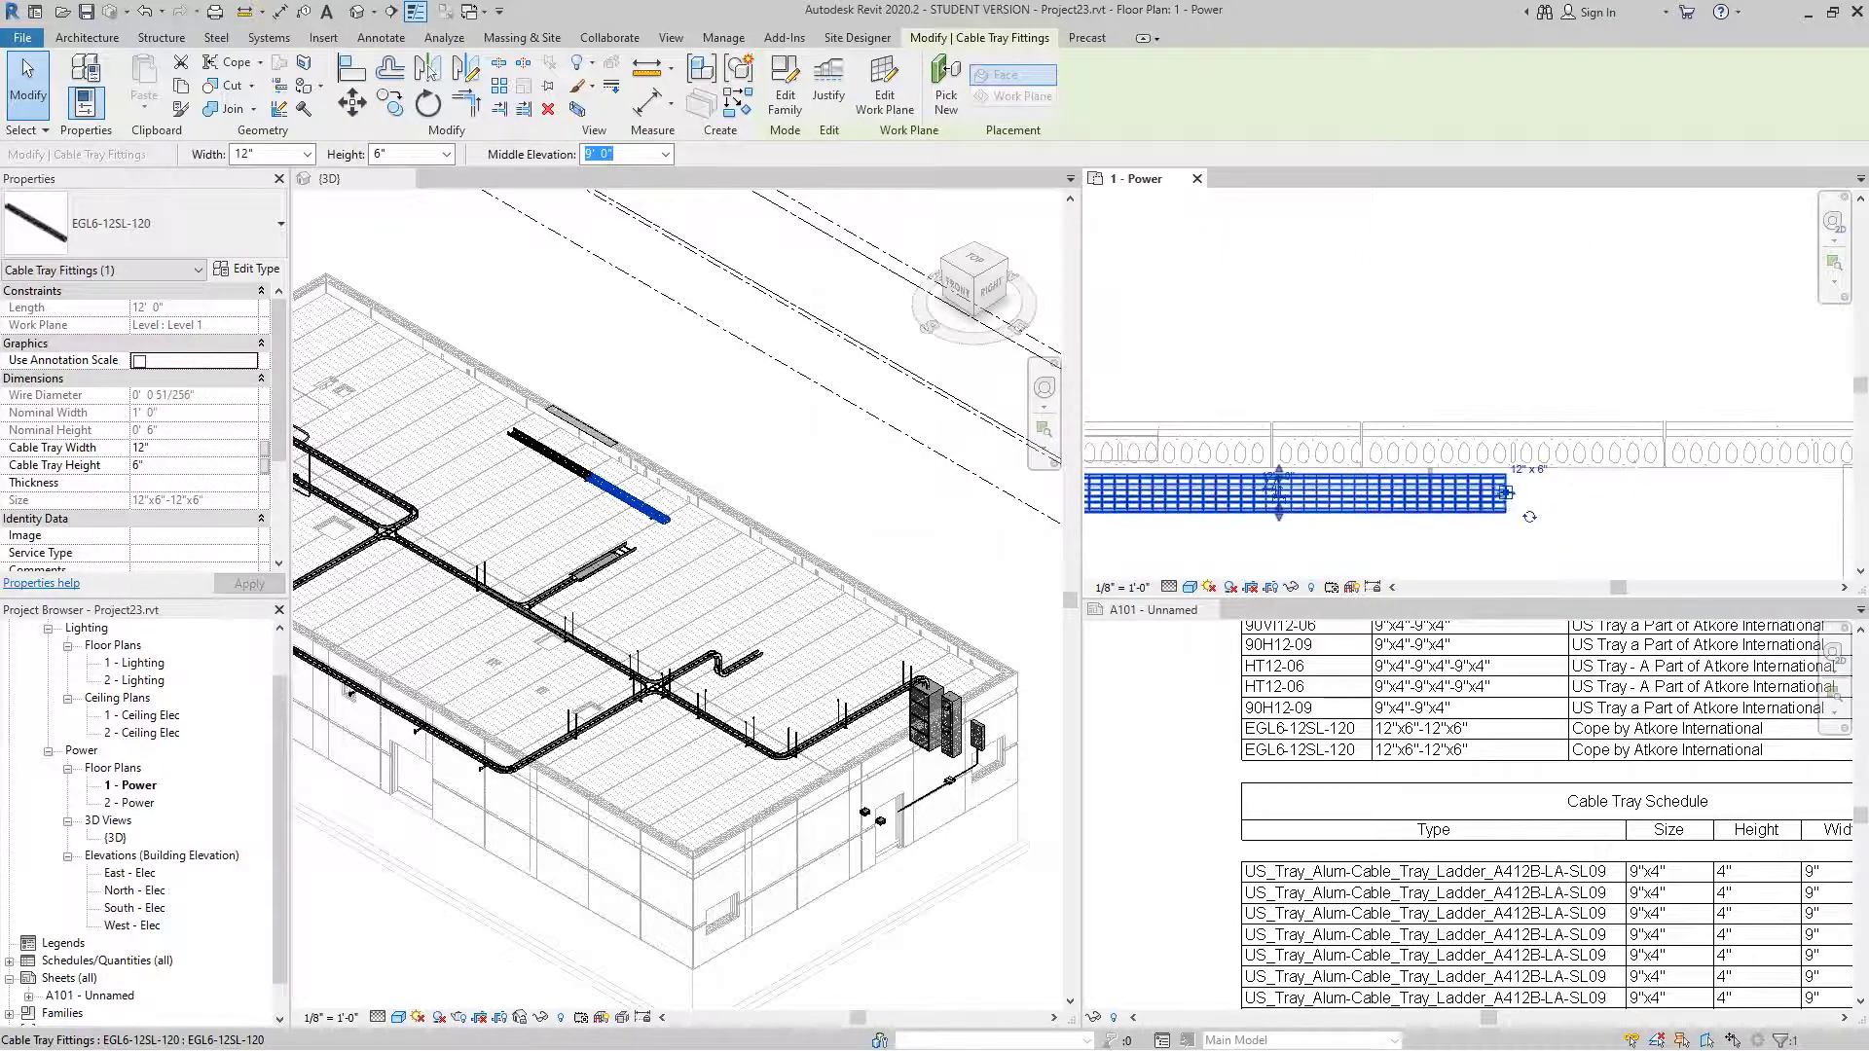
{"action": "middle_click_drag", "start_coordinate": [1441, 487], "coordinate": [1777, 466]}
{"action": "scroll", "coordinate": [1193, 501], "scroll_direction": "up", "scroll_amount": 1}
{"action": "key", "text": "Escape"}
{"action": "middle_click_drag", "start_coordinate": [1358, 467], "coordinate": [1558, 484]}
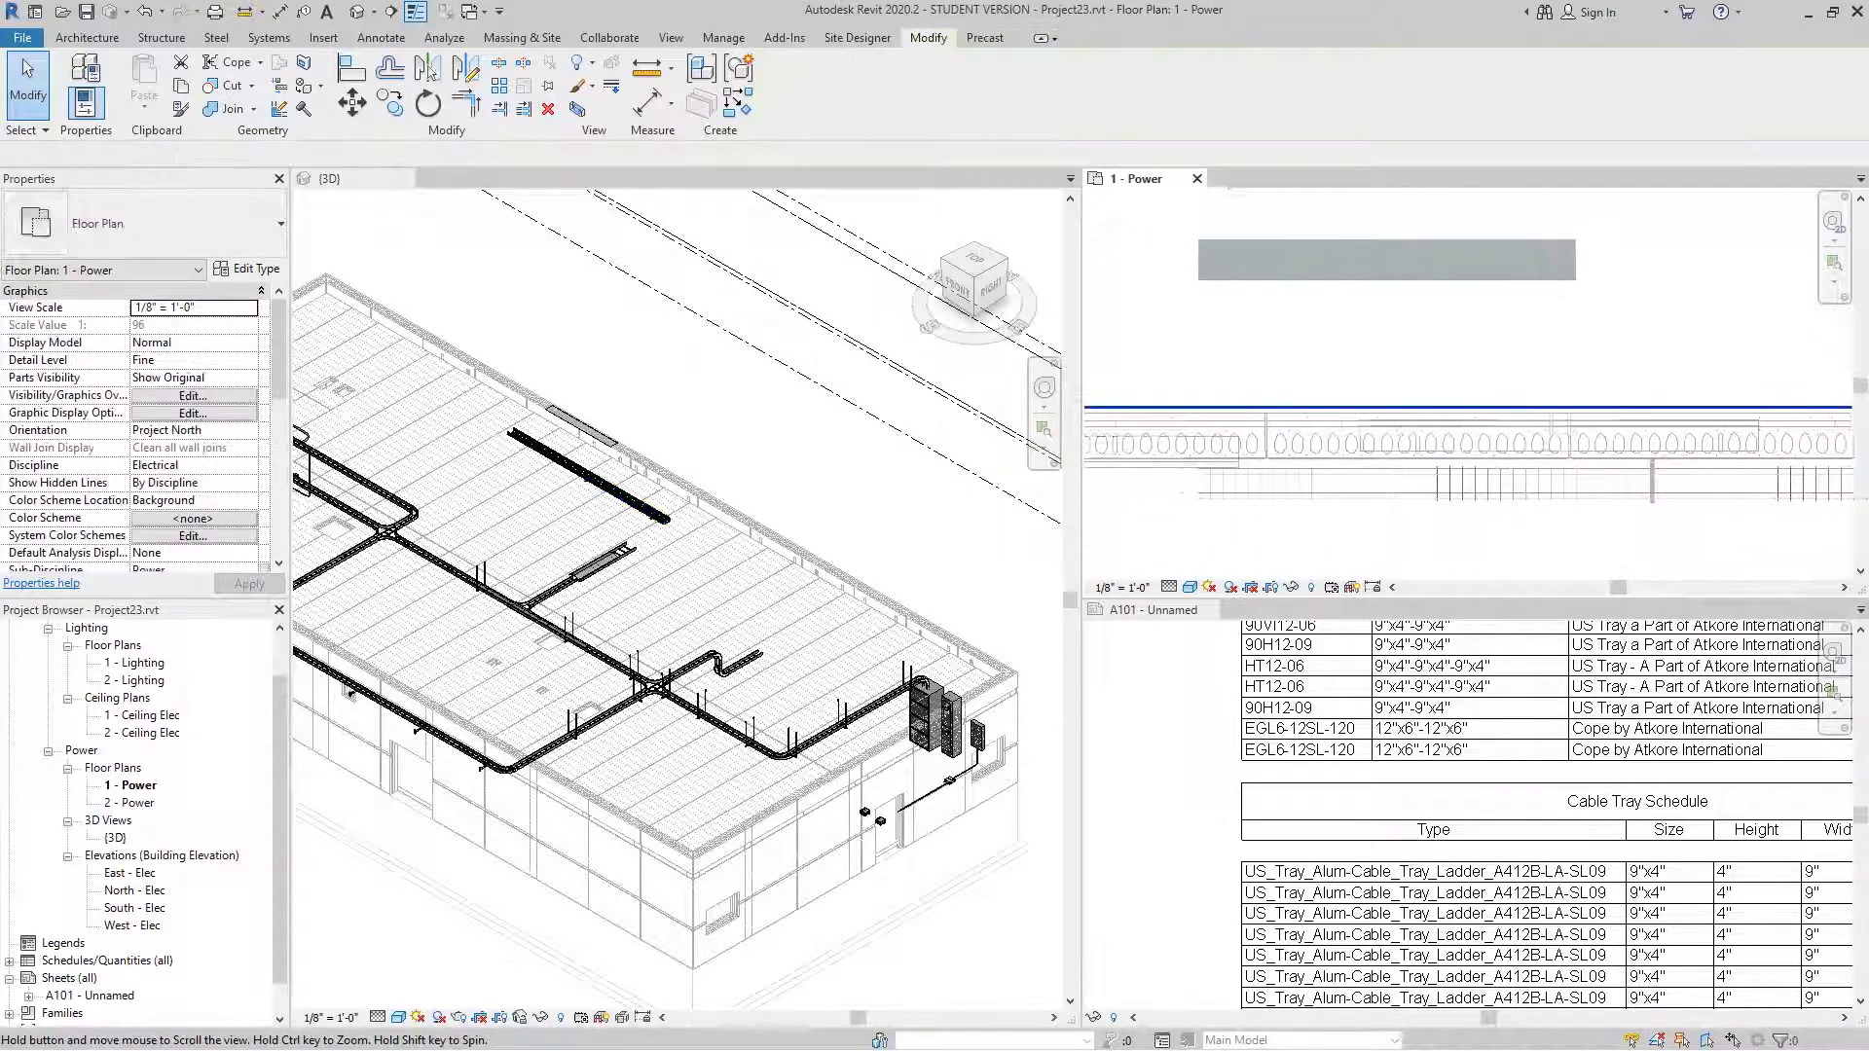
{"action": "left_click", "coordinate": [1557, 484]}
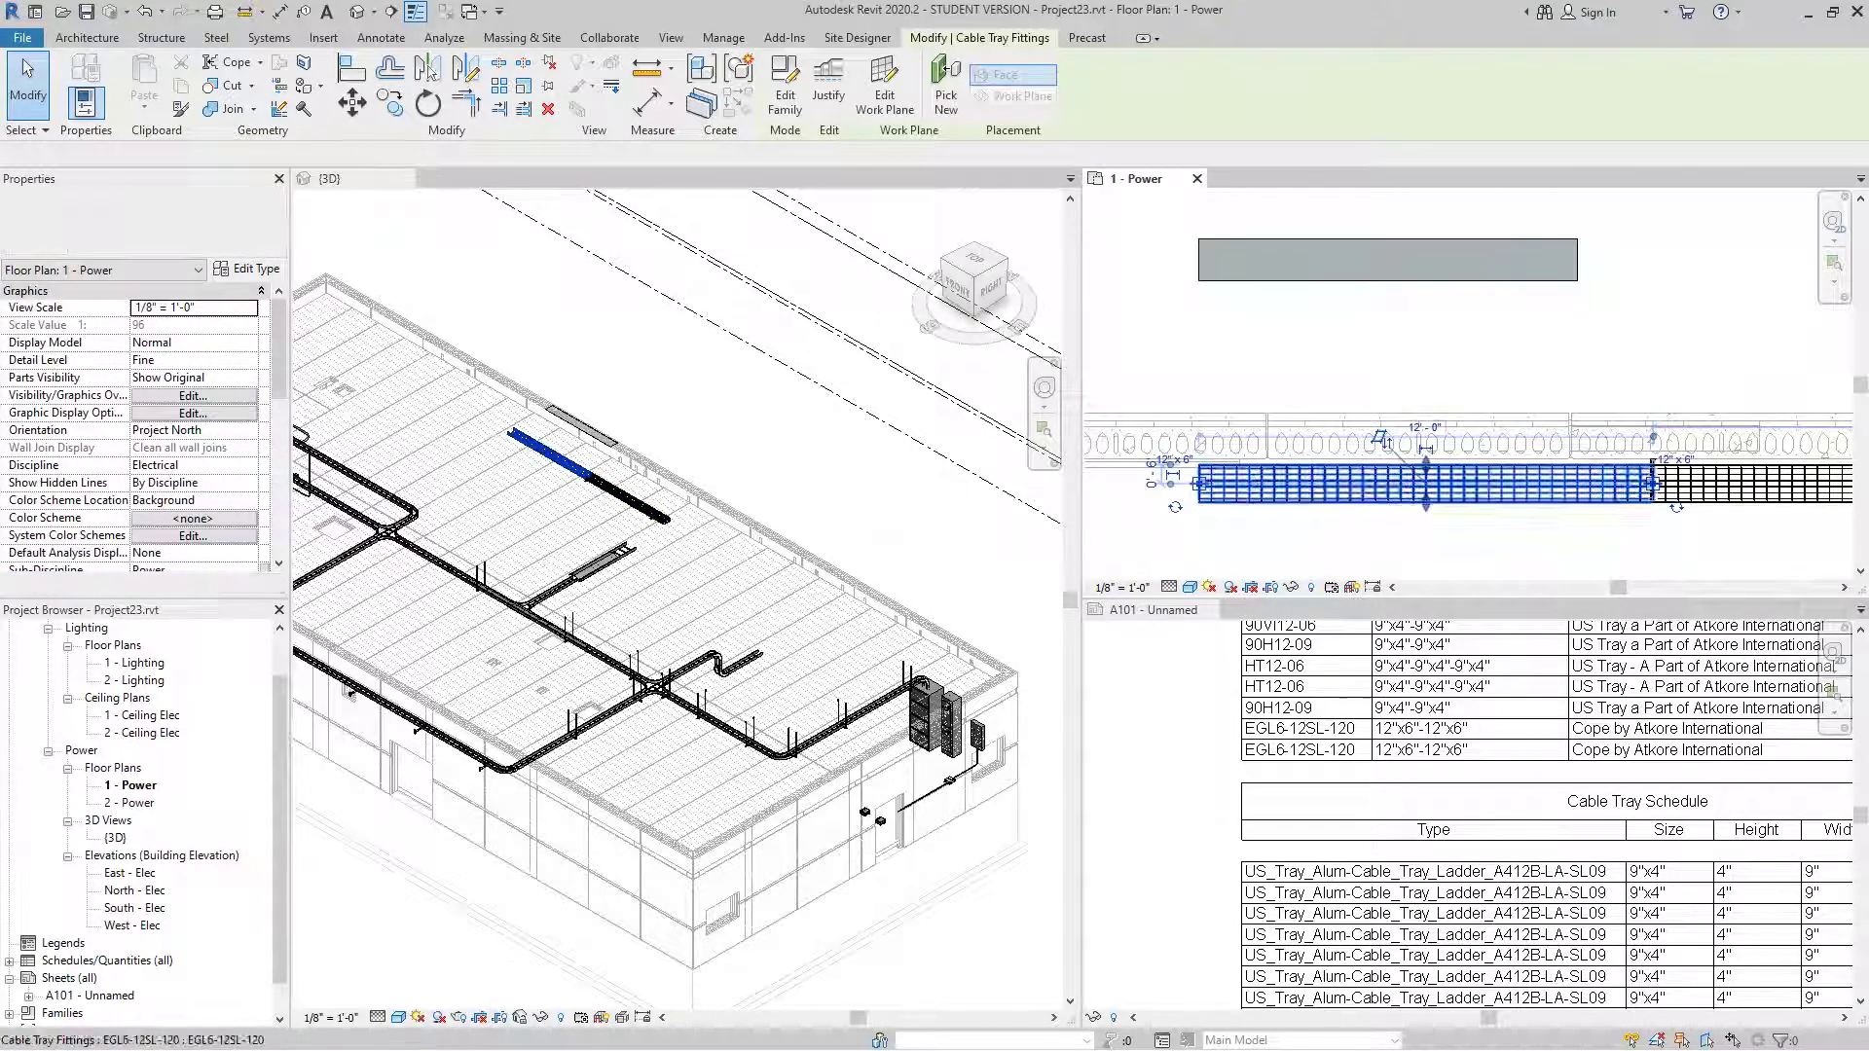
{"action": "left_click", "coordinate": [1423, 427]}
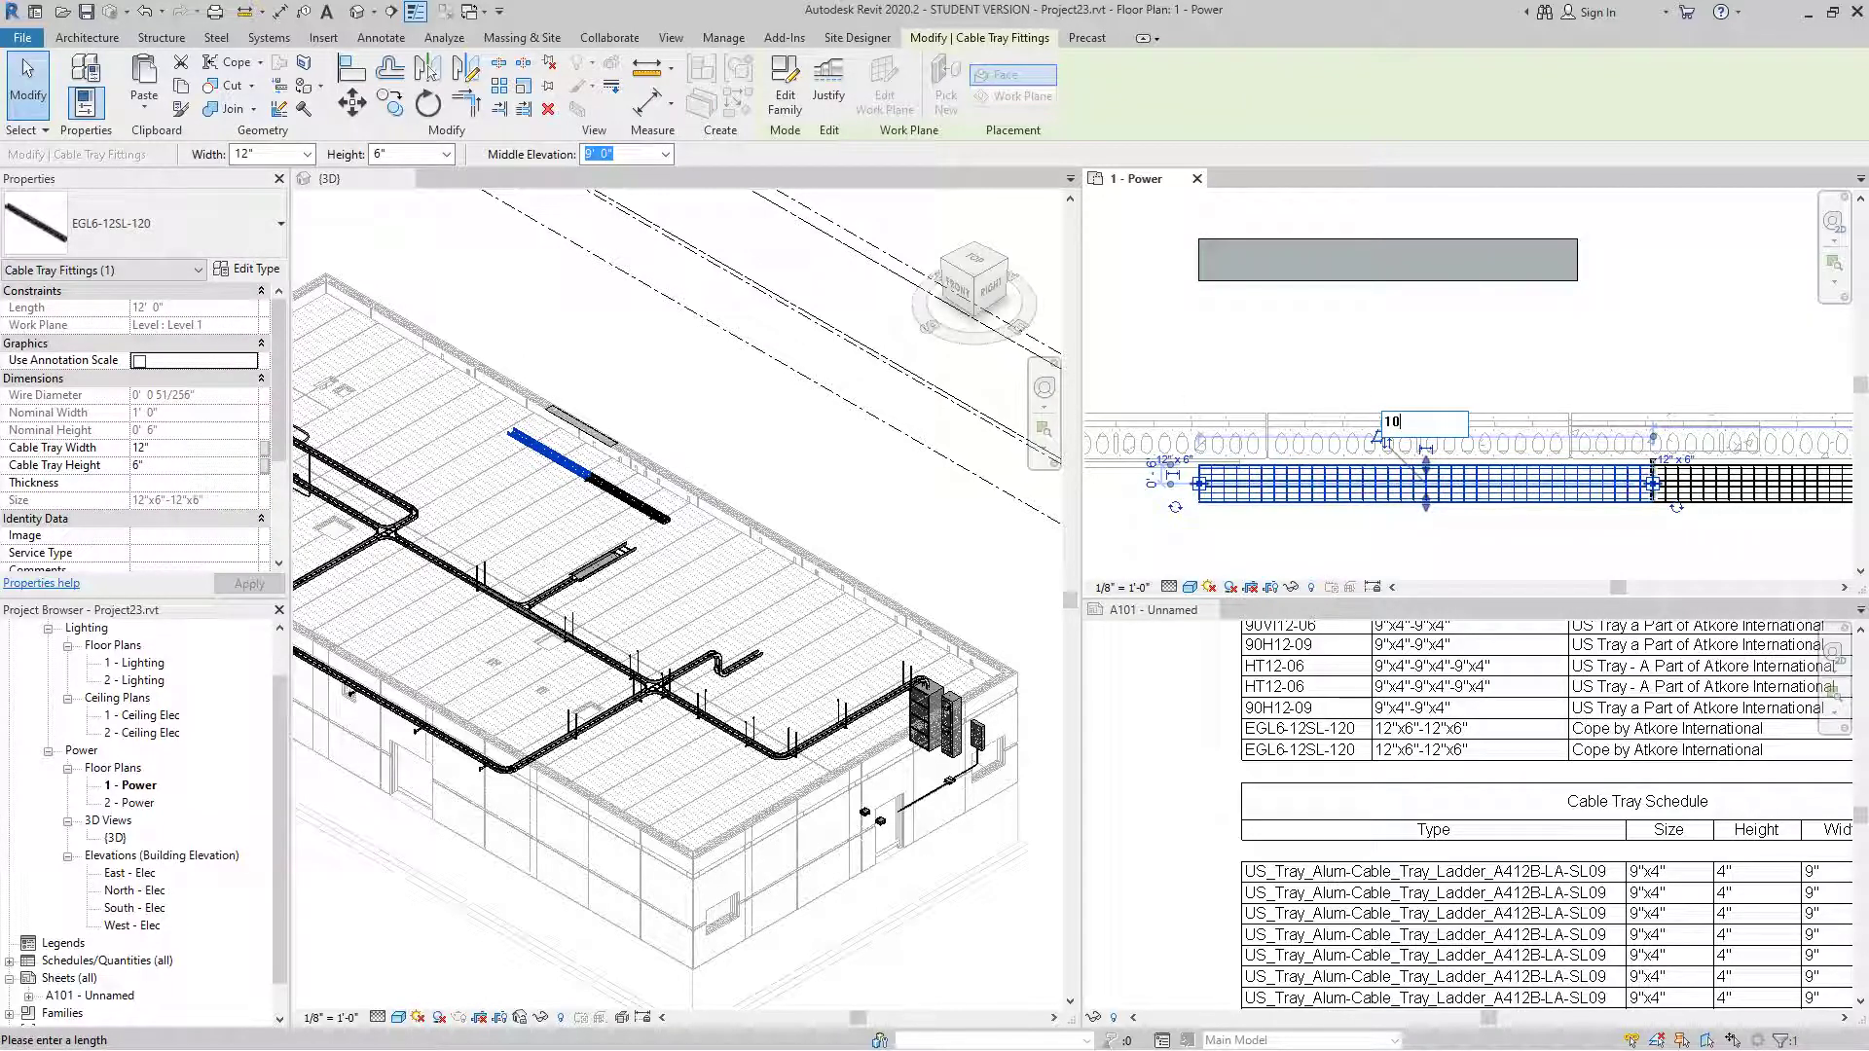
{"action": "key", "text": "Escape"}
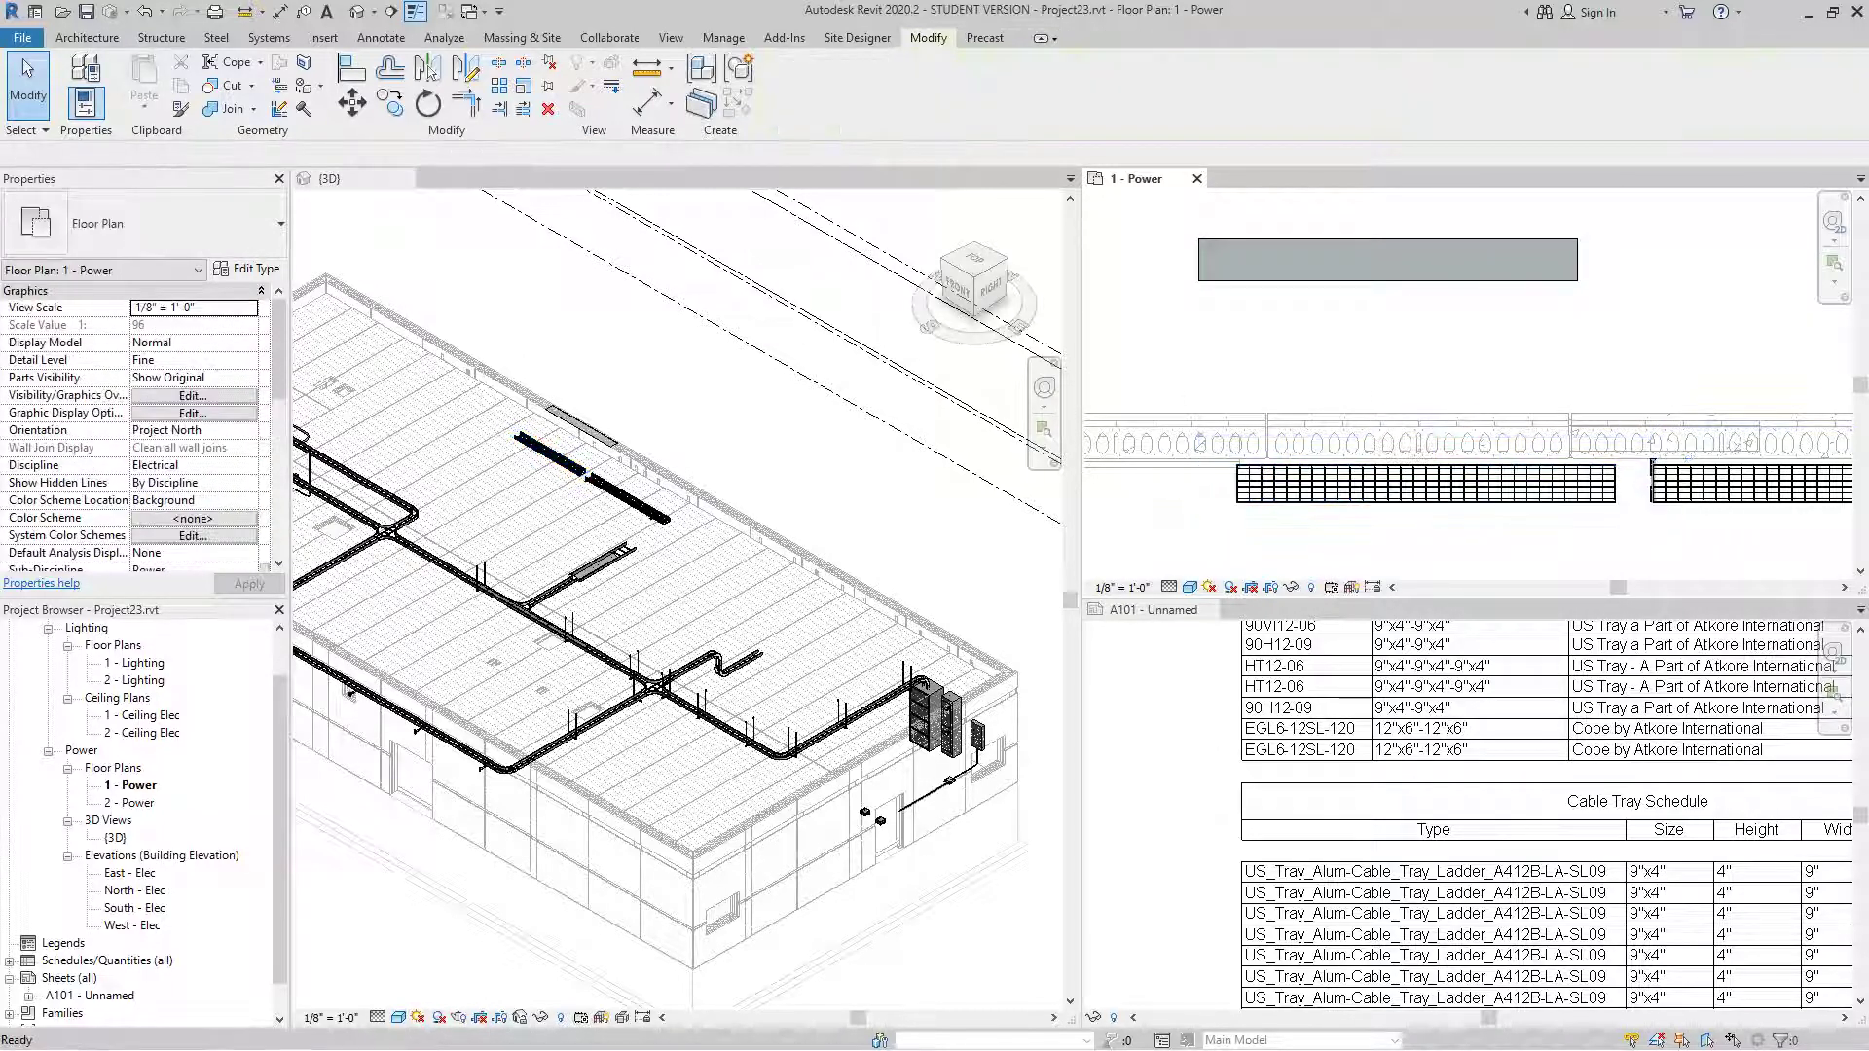
- Move the joint's EGL-HWSB-12-HG wall bracket across the gap to the end of the shortened tray section
{"action": "middle_click_drag", "start_coordinate": [1558, 473], "coordinate": [1448, 473]}
{"action": "scroll", "coordinate": [1449, 473], "scroll_direction": "up", "scroll_amount": 3}
{"action": "scroll", "coordinate": [1540, 468], "scroll_direction": "up", "scroll_amount": 2}
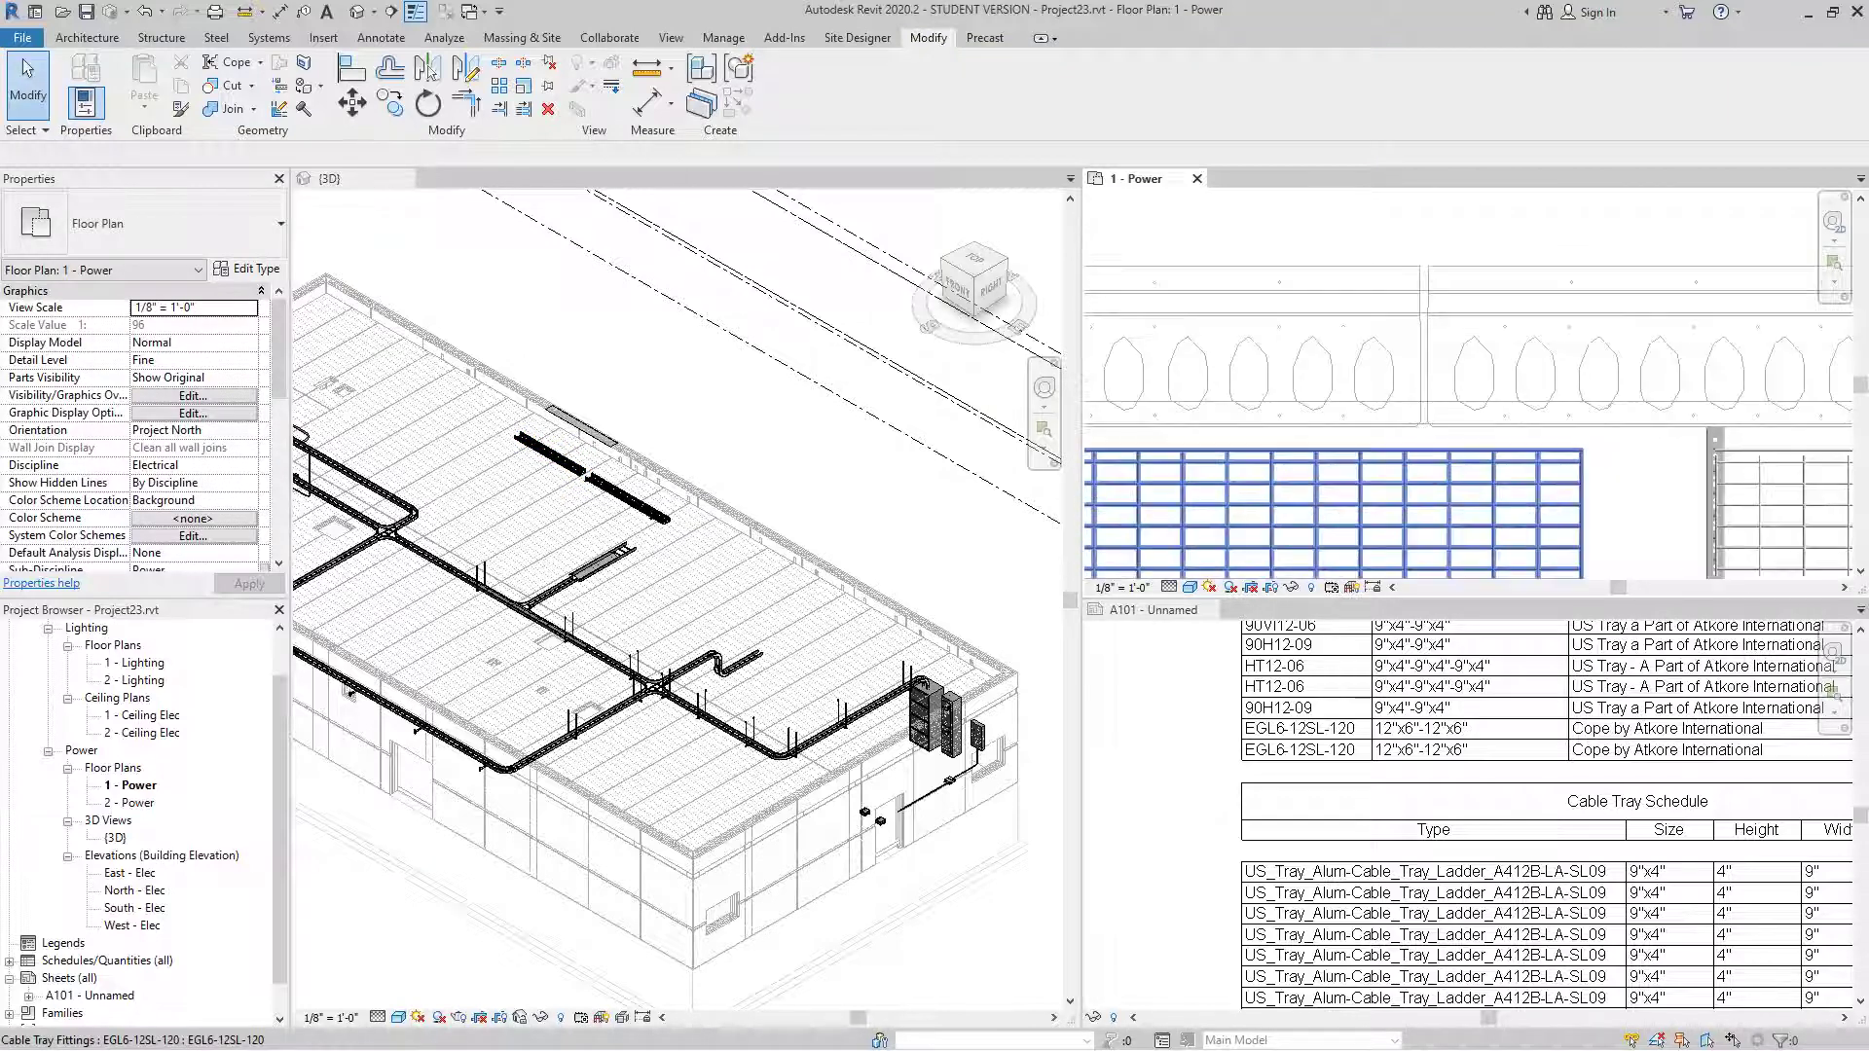
{"action": "left_click", "coordinate": [1715, 467]}
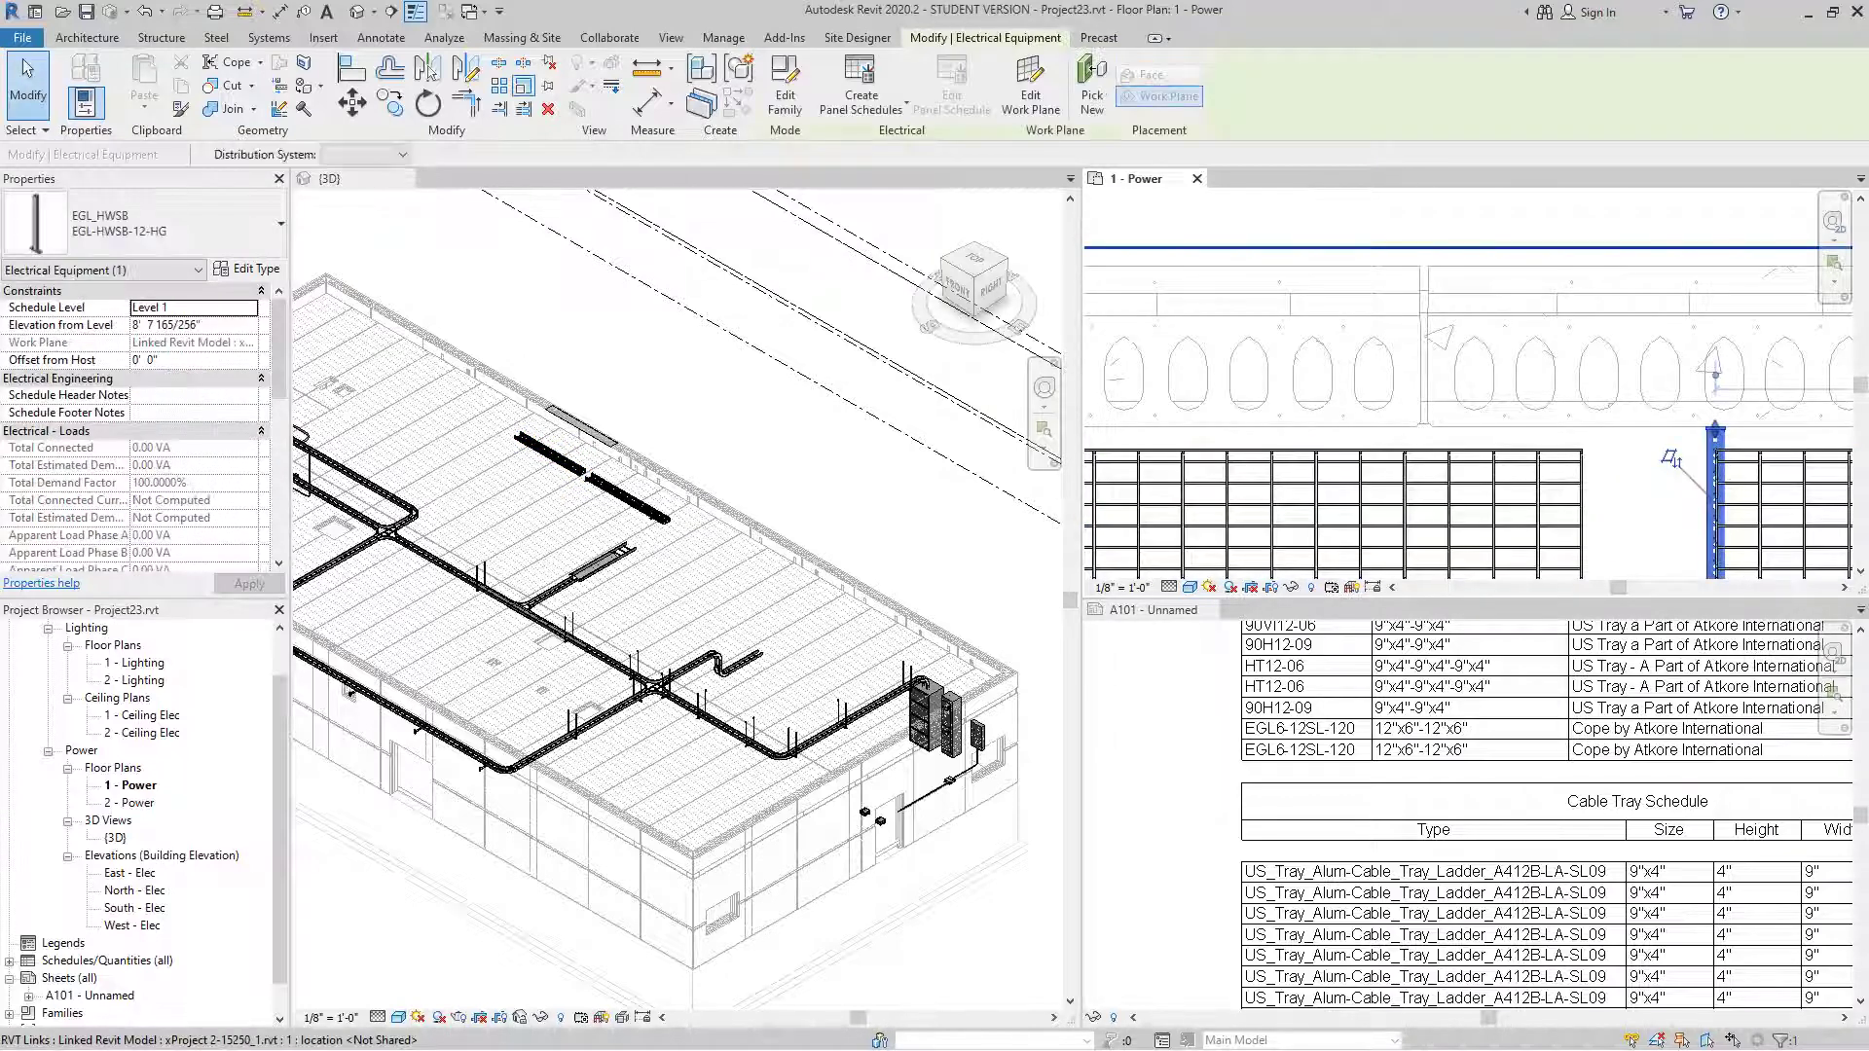
{"action": "left_click", "coordinate": [351, 102]}
{"action": "scroll", "coordinate": [1723, 455], "scroll_direction": "up", "scroll_amount": 2}
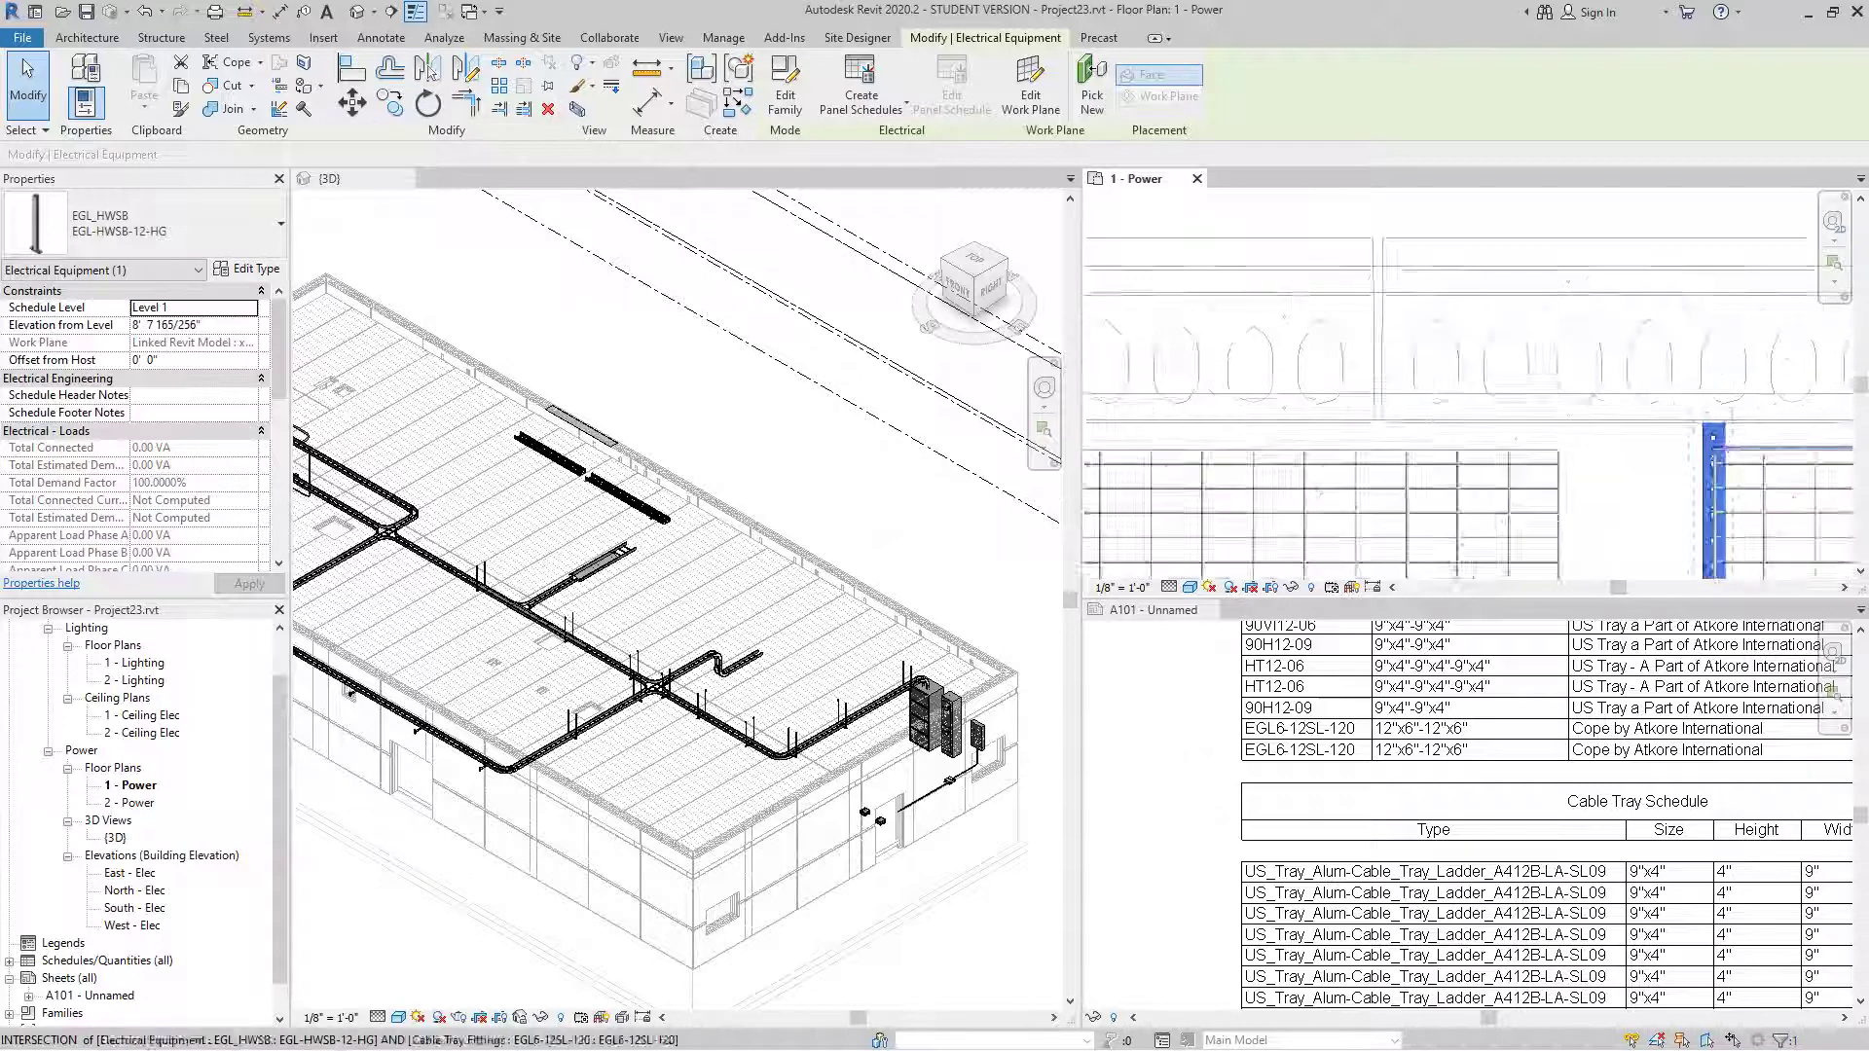
{"action": "left_click", "coordinate": [1710, 425]}
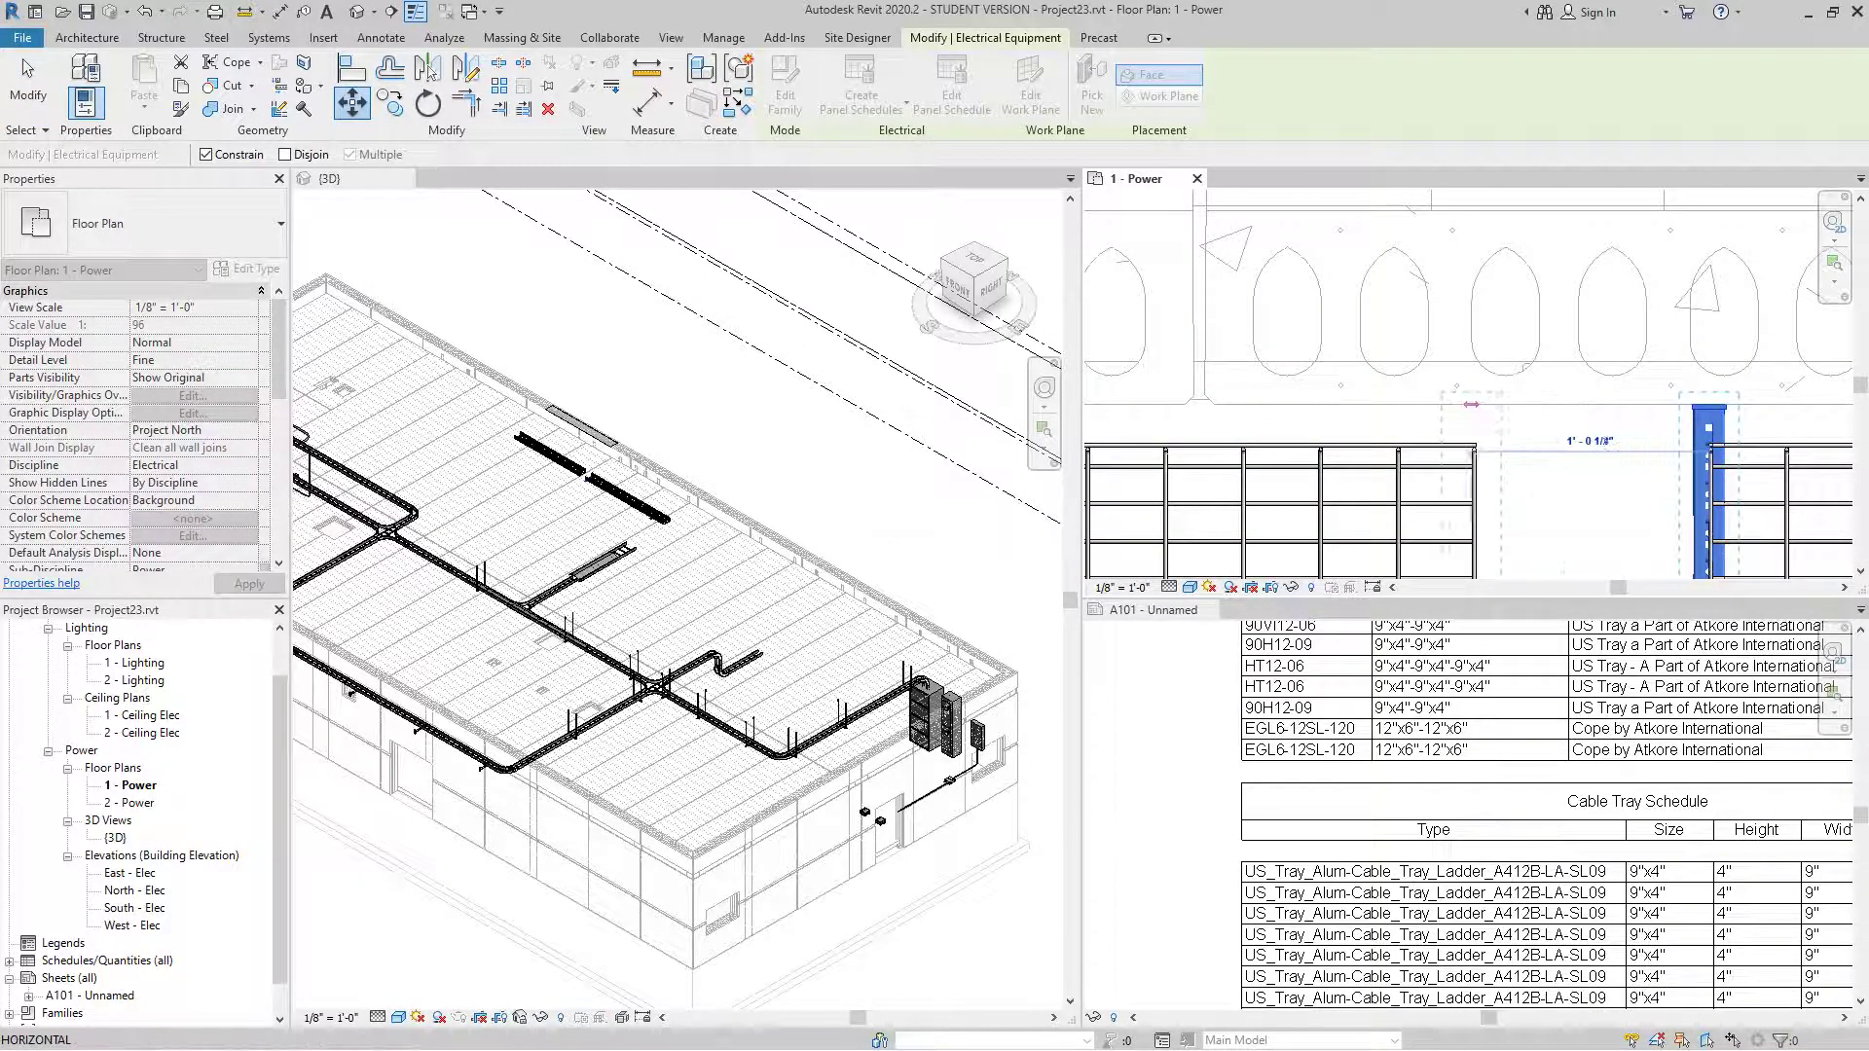
{"action": "left_click", "coordinate": [1477, 405]}
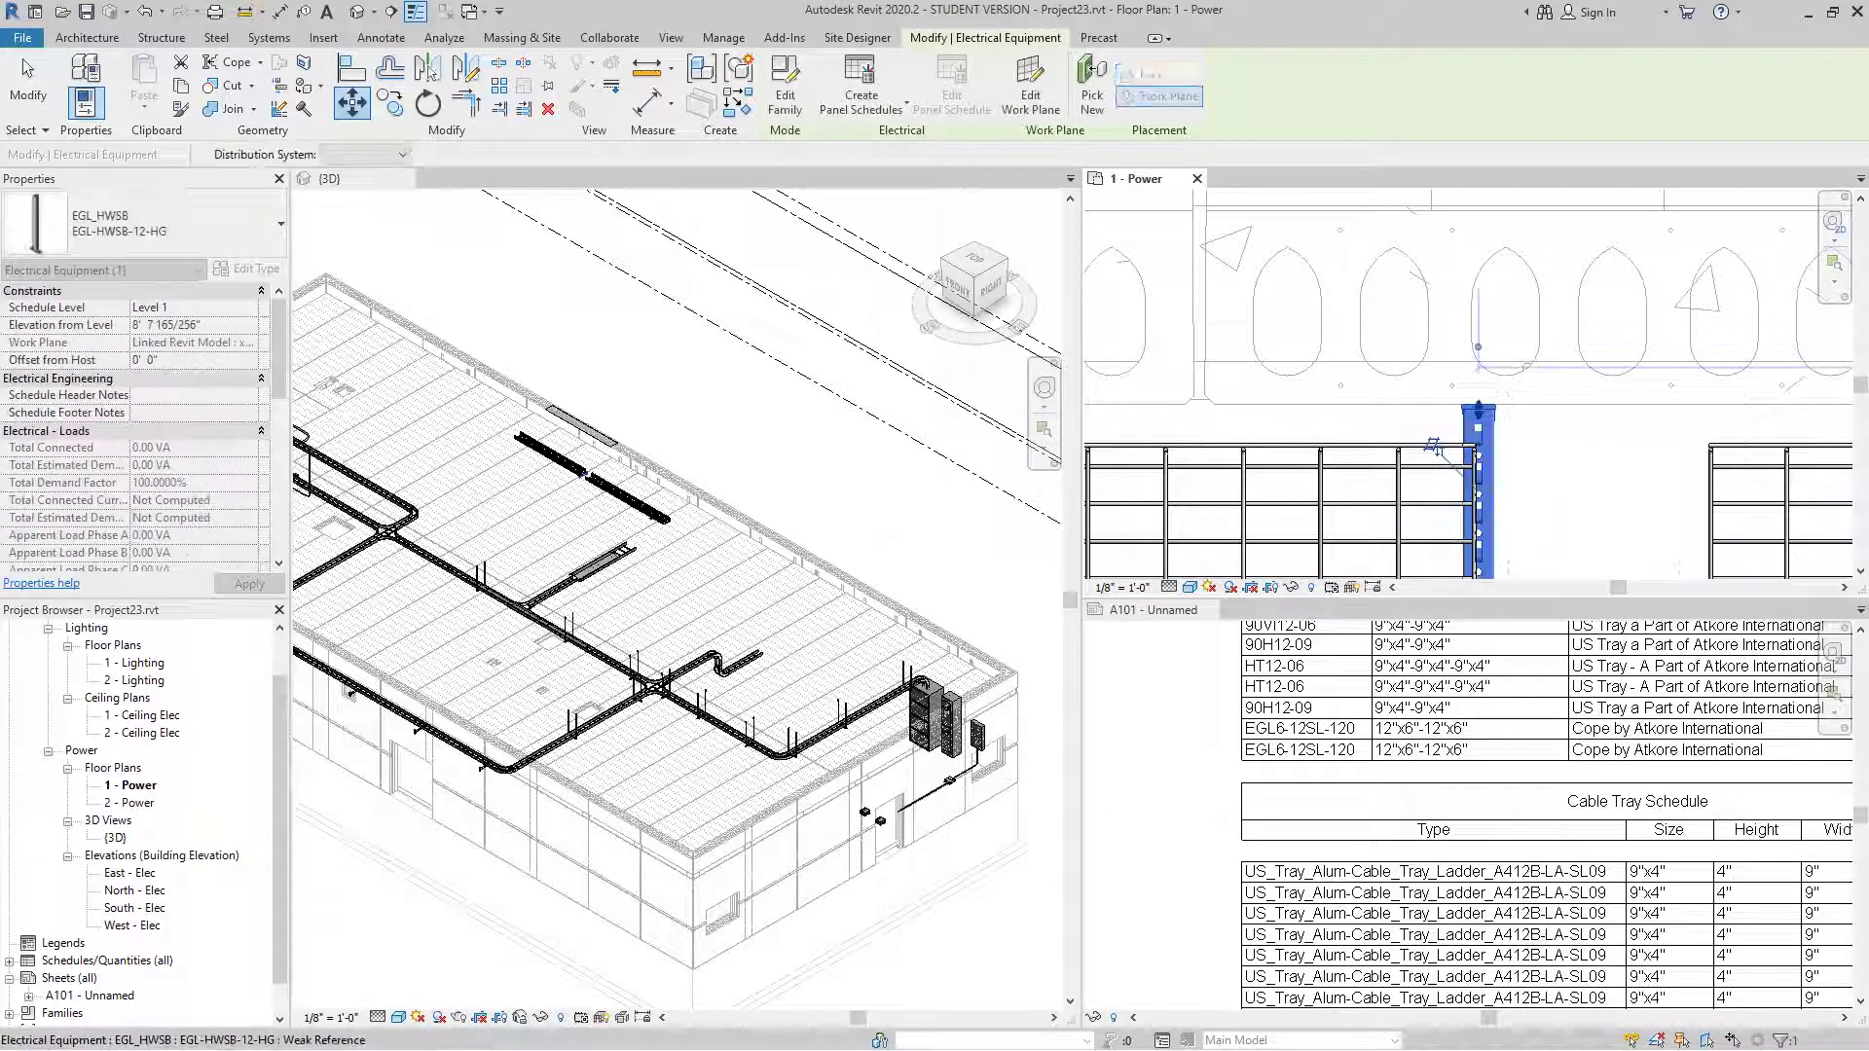
{"action": "key", "text": "Escape"}
- Move the 12-foot tray section so its open end meets the shortened tray's end at the wall bracket
{"action": "middle_click_drag", "start_coordinate": [1477, 405], "coordinate": [1463, 379]}
{"action": "scroll", "coordinate": [1465, 380], "scroll_direction": "down", "scroll_amount": 5}
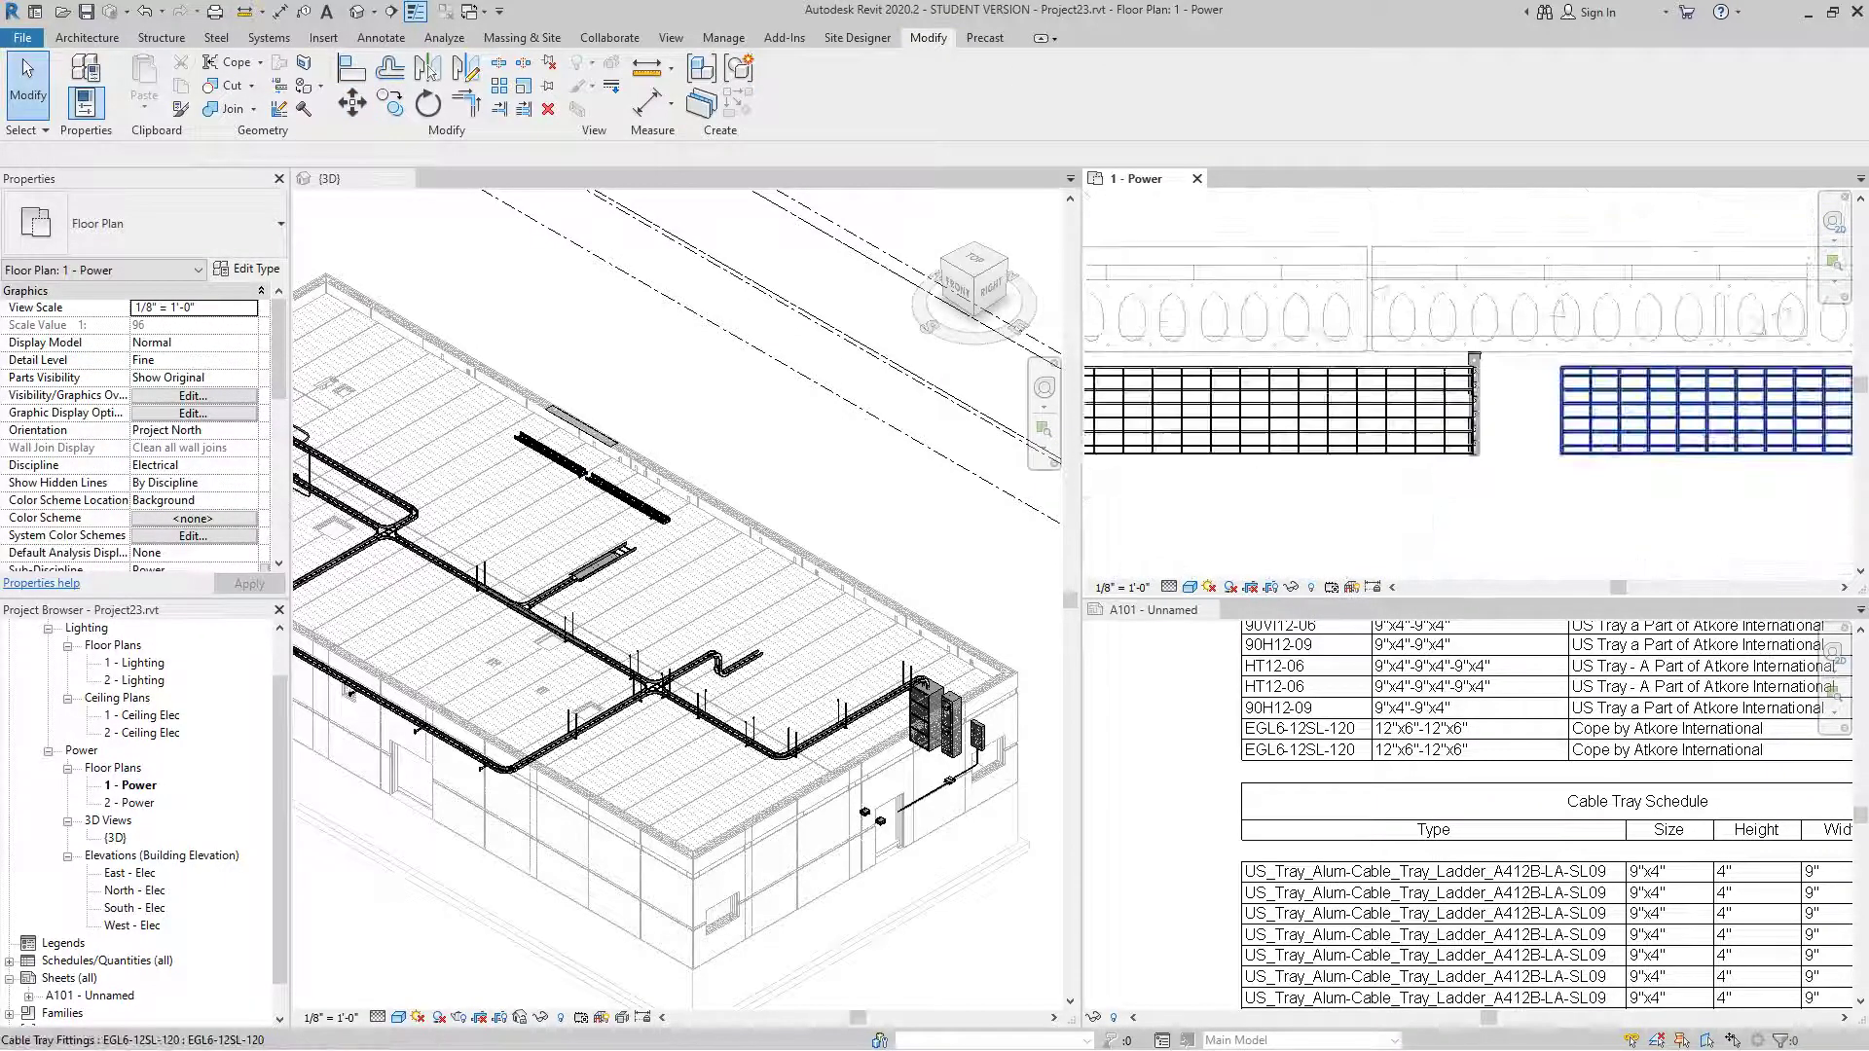
{"action": "left_click", "coordinate": [1681, 356]}
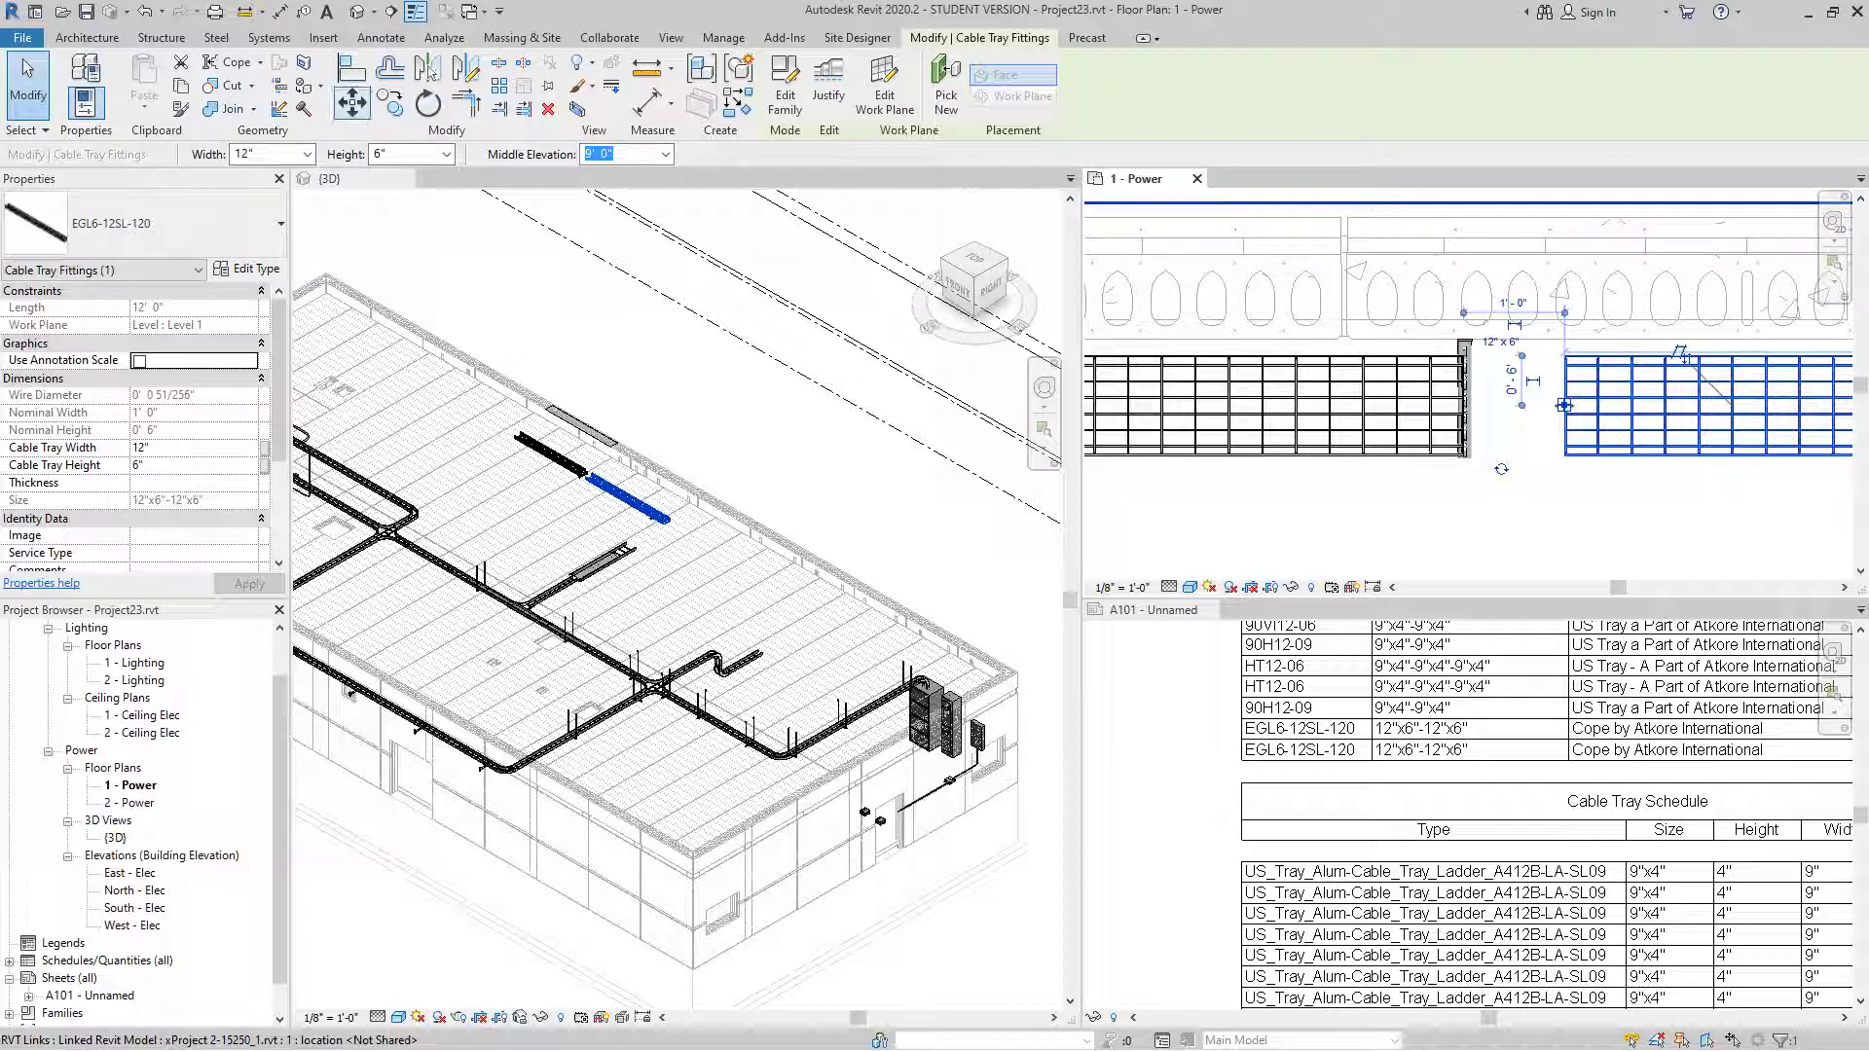
{"action": "key", "text": "m"}
{"action": "key", "text": "v"}
{"action": "scroll", "coordinate": [1564, 404], "scroll_direction": "up", "scroll_amount": 4}
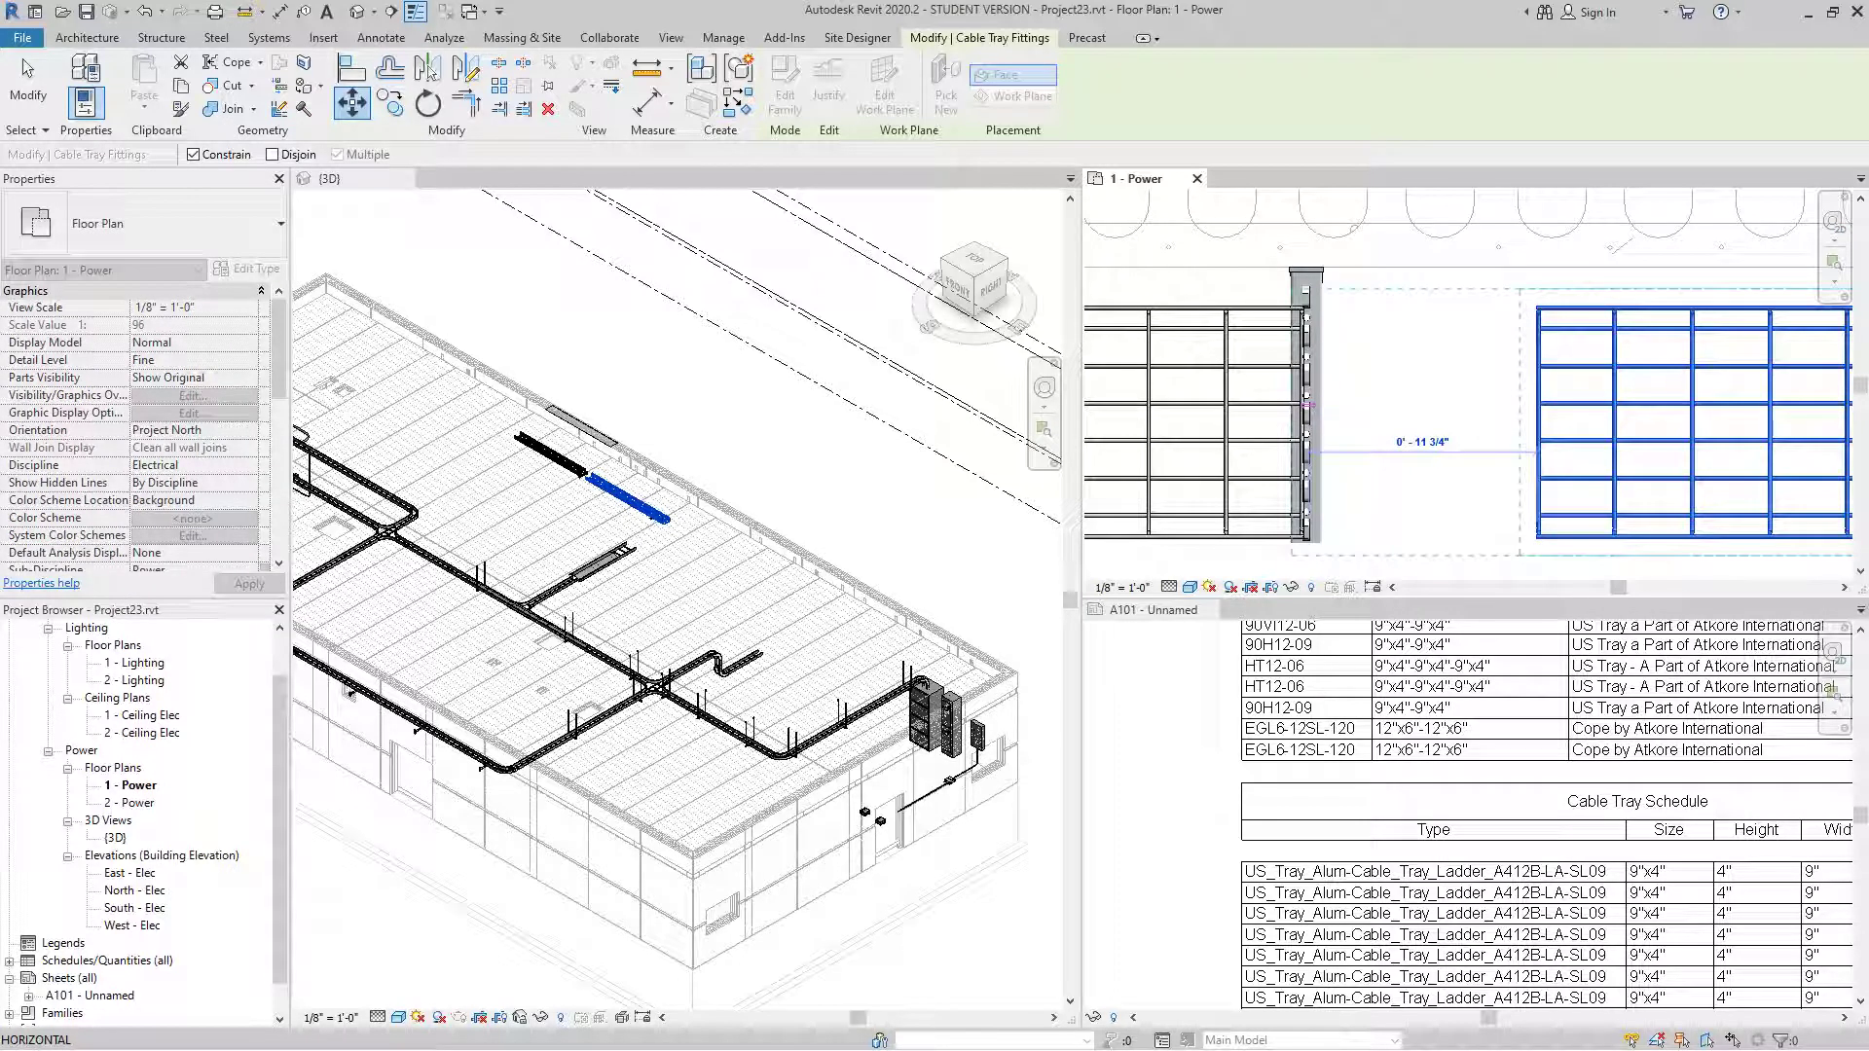
{"action": "left_click", "coordinate": [1308, 404]}
{"action": "scroll", "coordinate": [1308, 404], "scroll_direction": "up", "scroll_amount": 4}
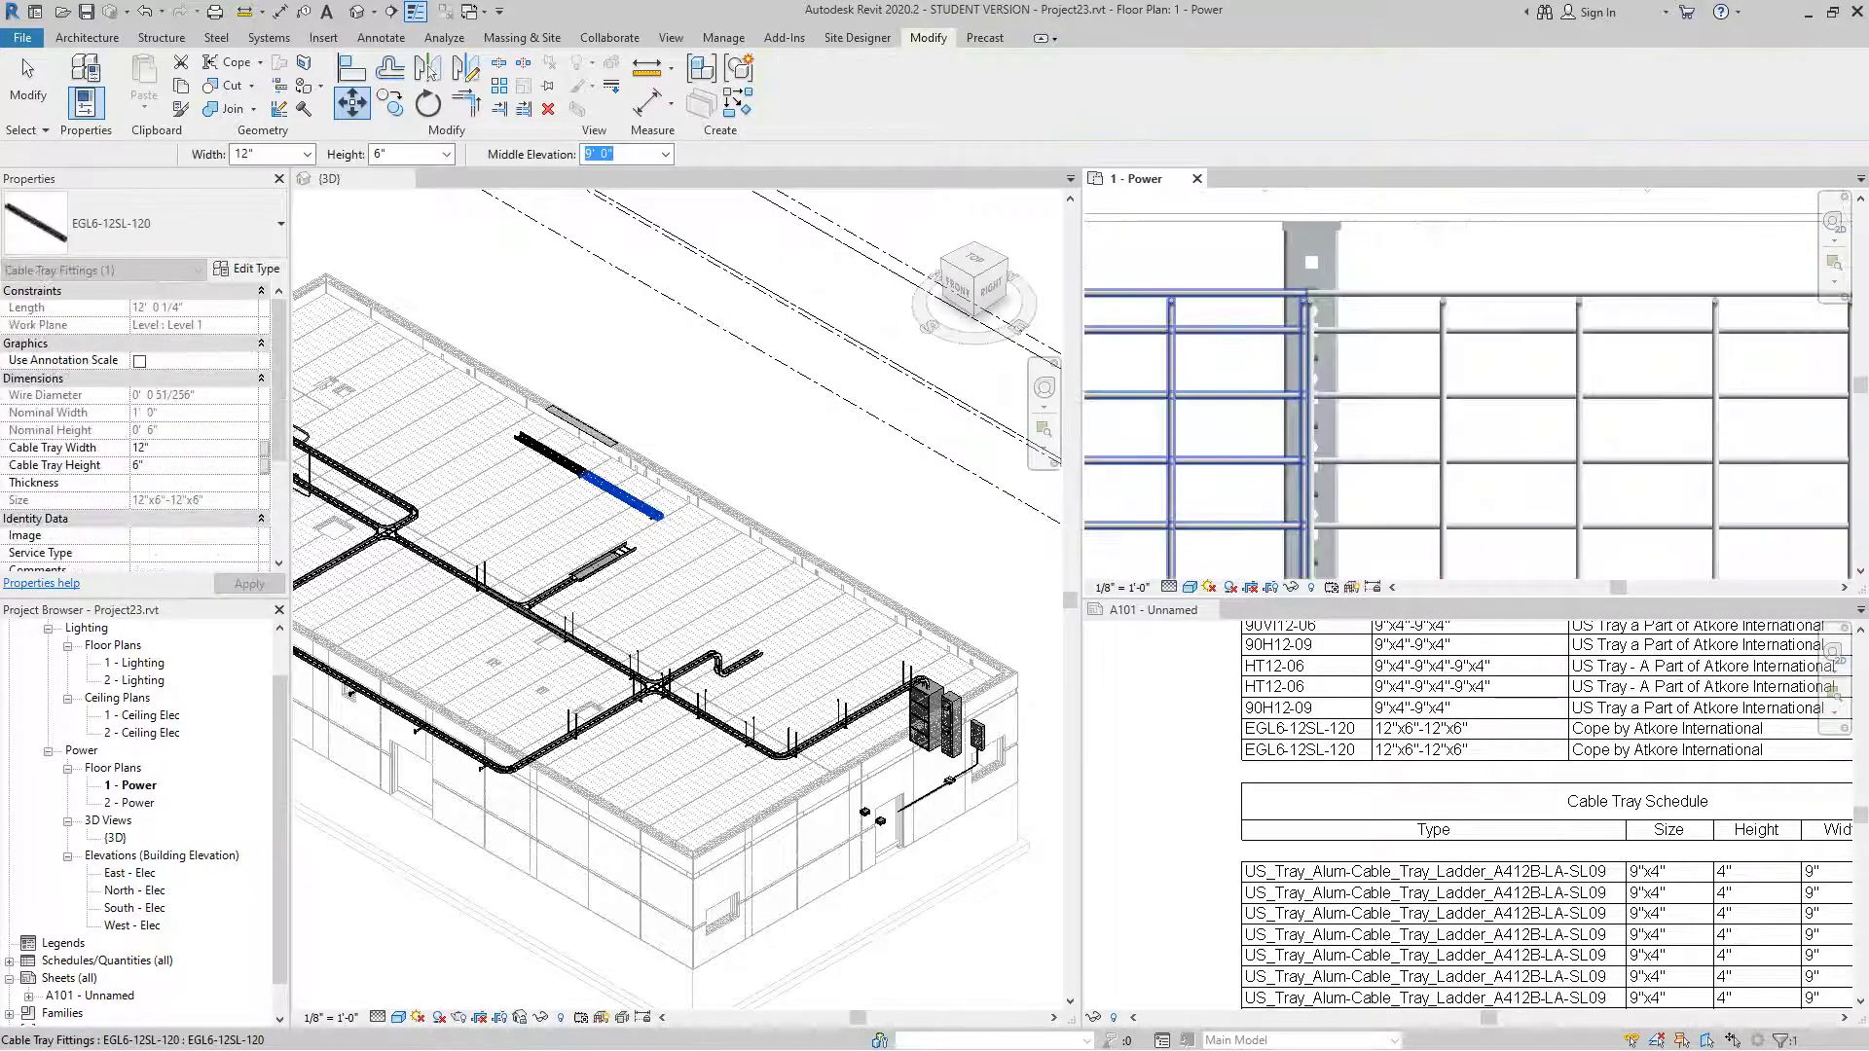
{"action": "key", "text": "Escape"}
{"action": "scroll", "coordinate": [1470, 389], "scroll_direction": "down", "scroll_amount": 5}
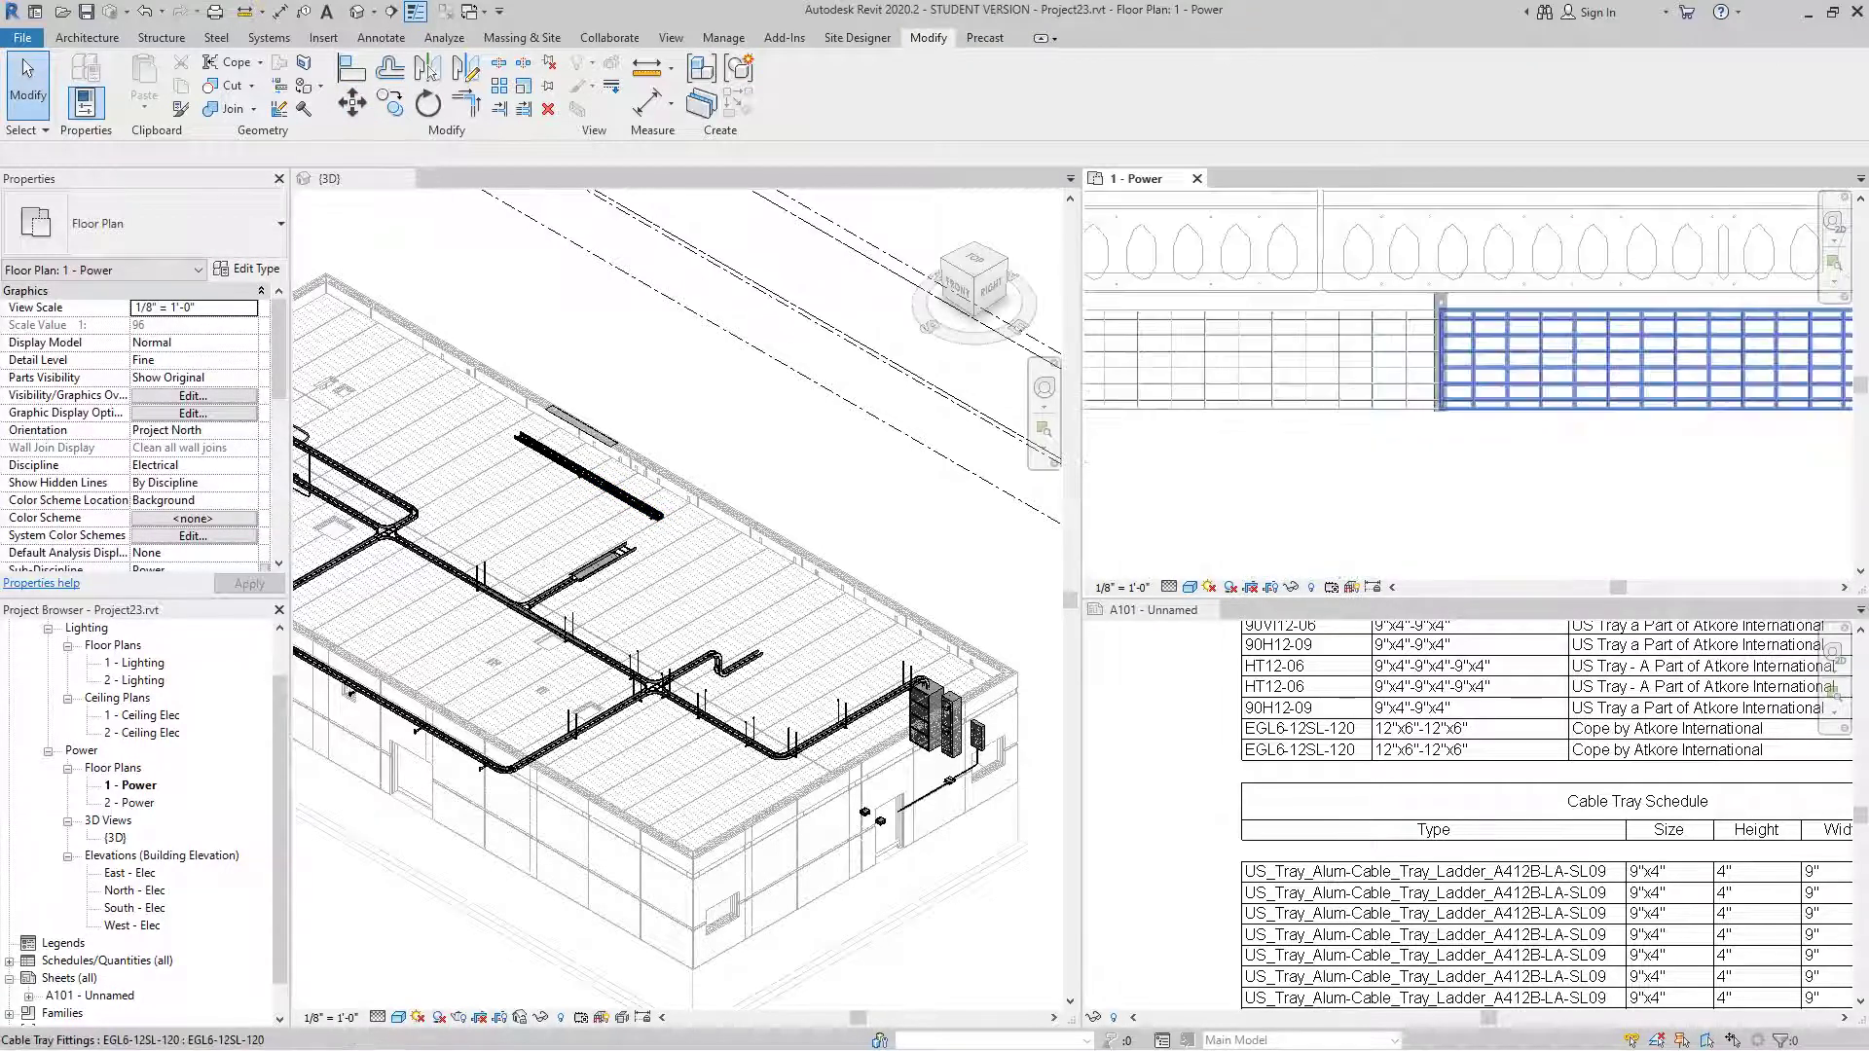
- Examine the rejoined trays at the bracket and the cable tray and electrical equipment schedules on sheet A101
{"action": "scroll", "coordinate": [1518, 341], "scroll_direction": "up", "scroll_amount": 5}
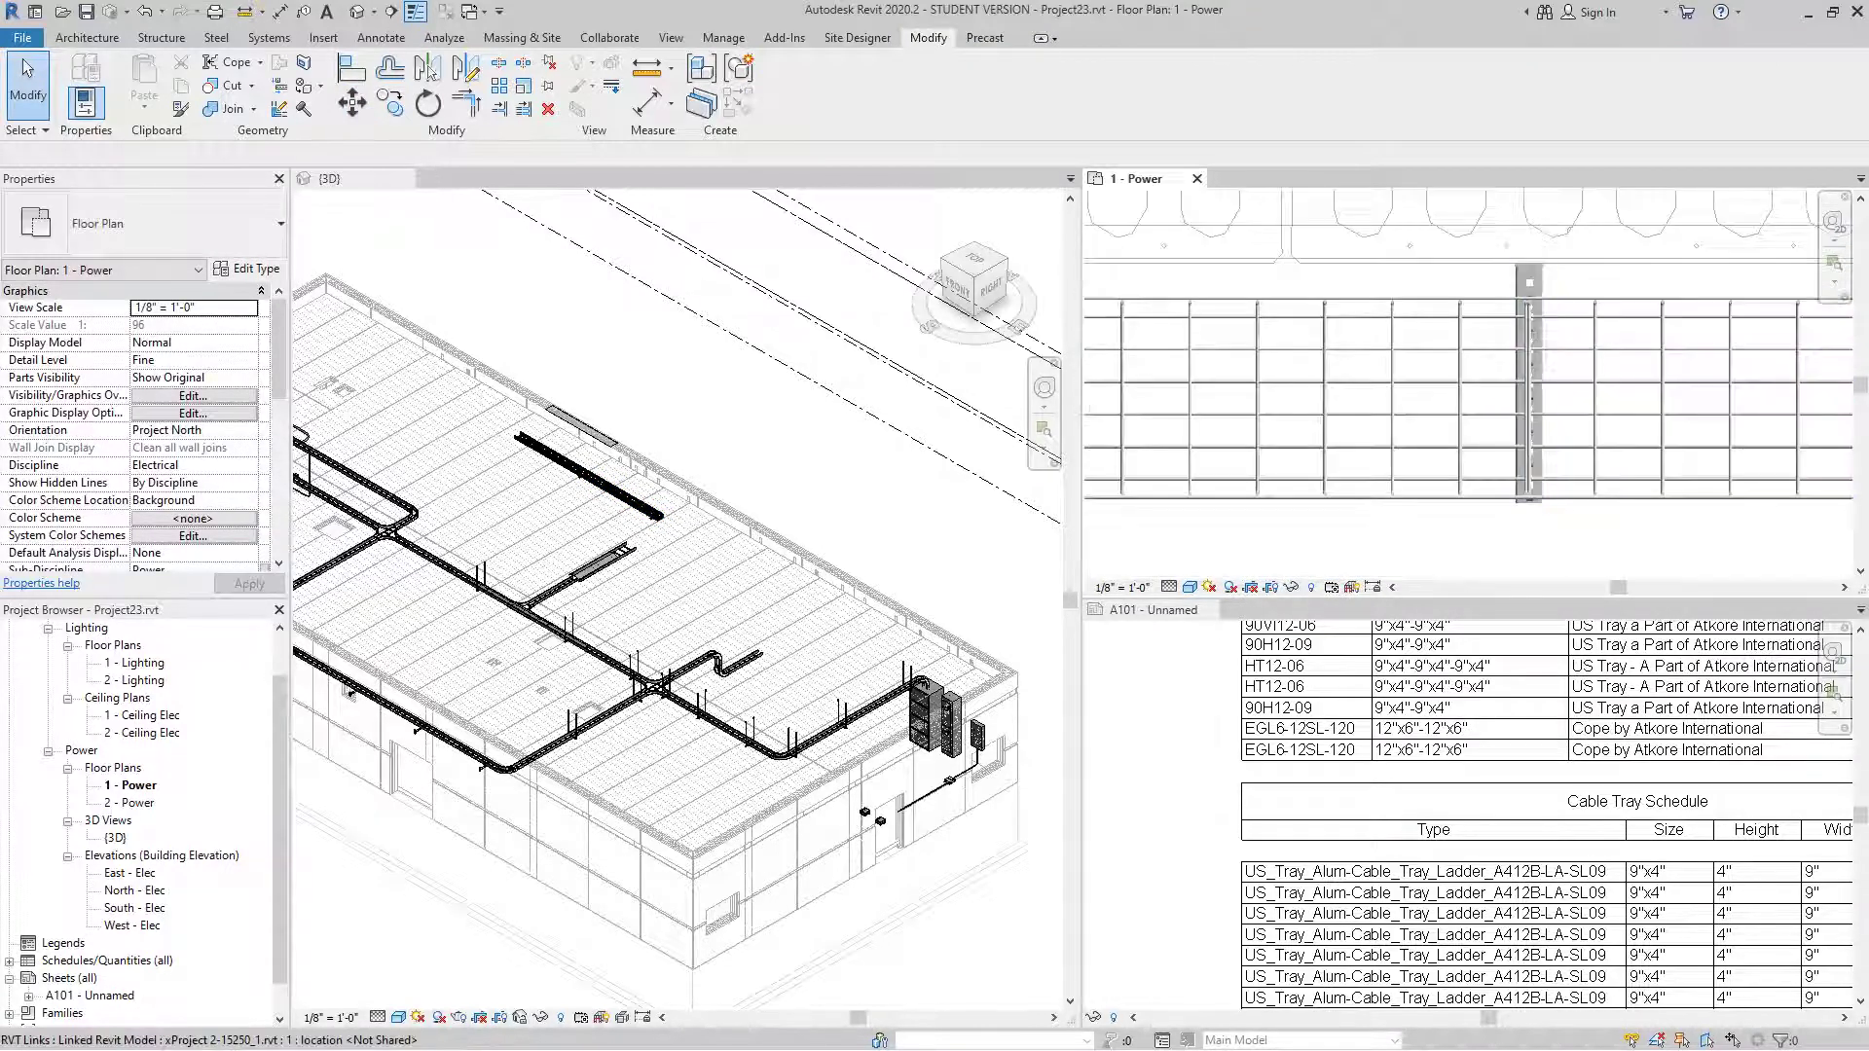
{"action": "scroll", "coordinate": [1519, 341], "scroll_direction": "up", "scroll_amount": 1}
{"action": "middle_click_drag", "start_coordinate": [1519, 341], "coordinate": [1440, 299]}
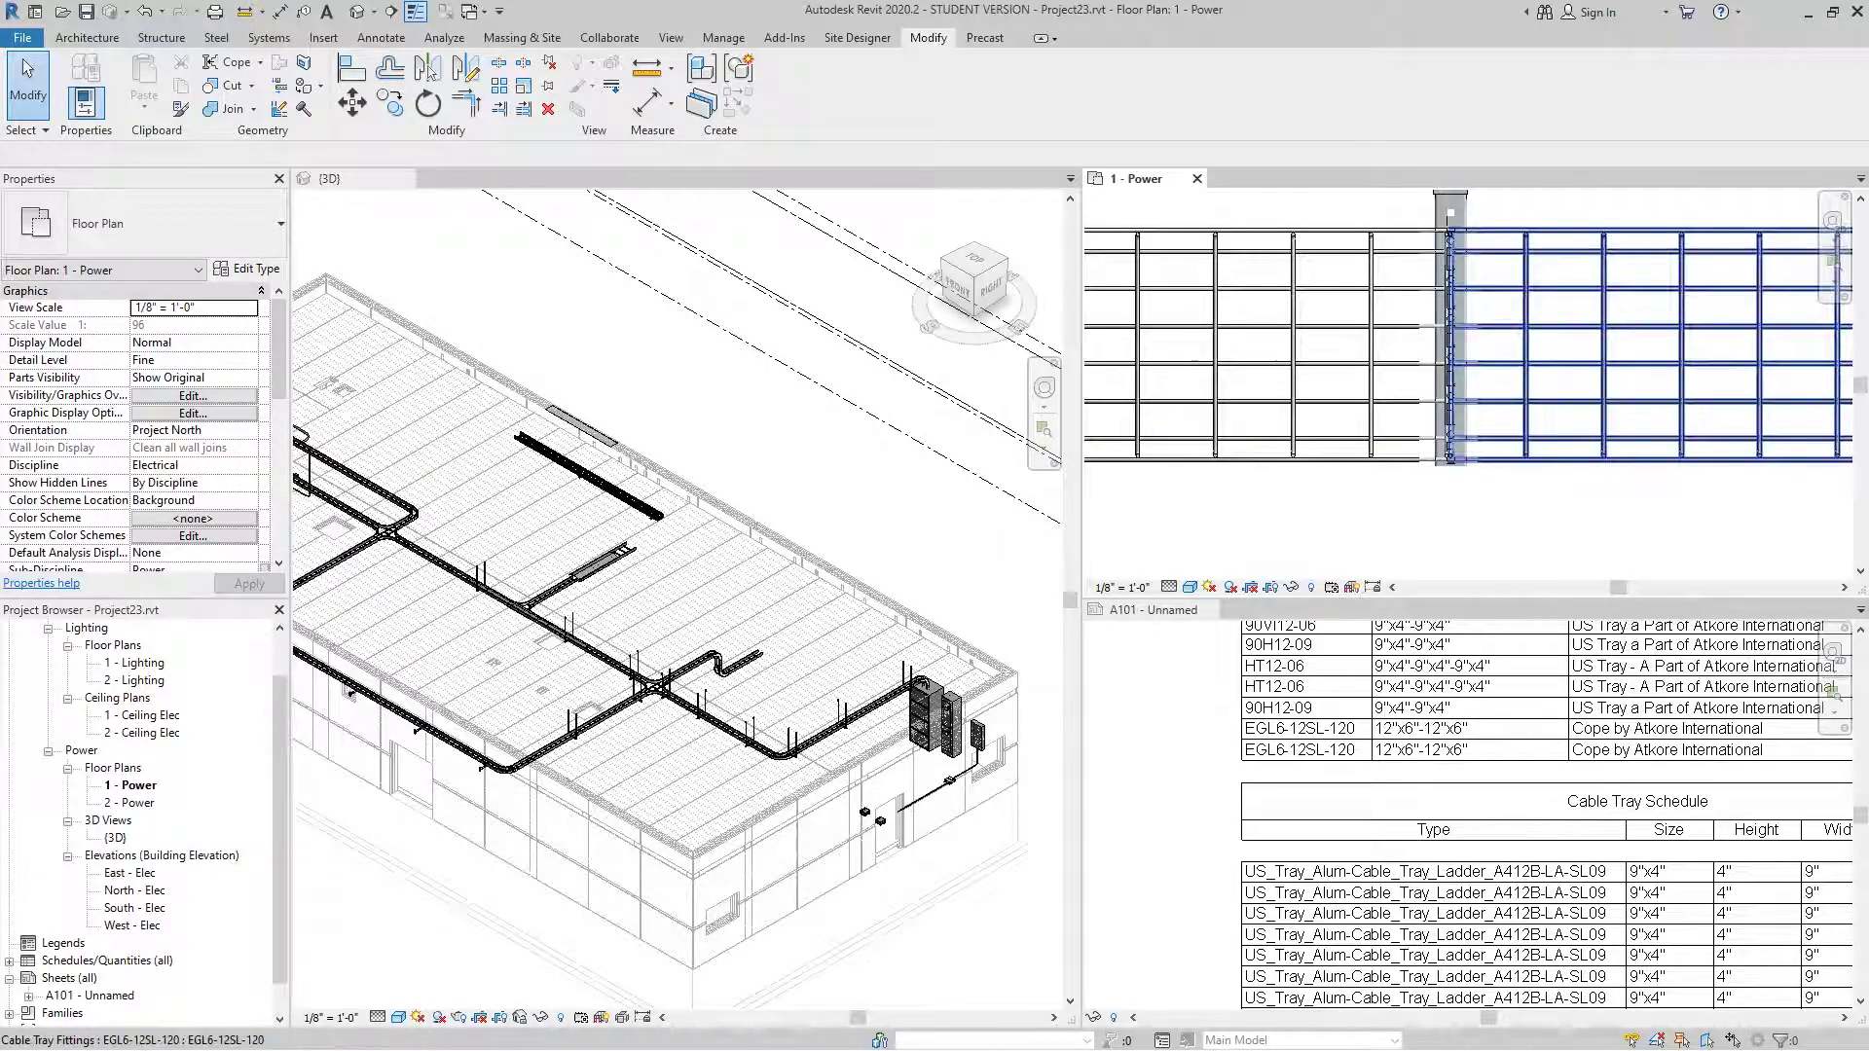
{"action": "scroll", "coordinate": [1484, 896], "scroll_direction": "down", "scroll_amount": 4}
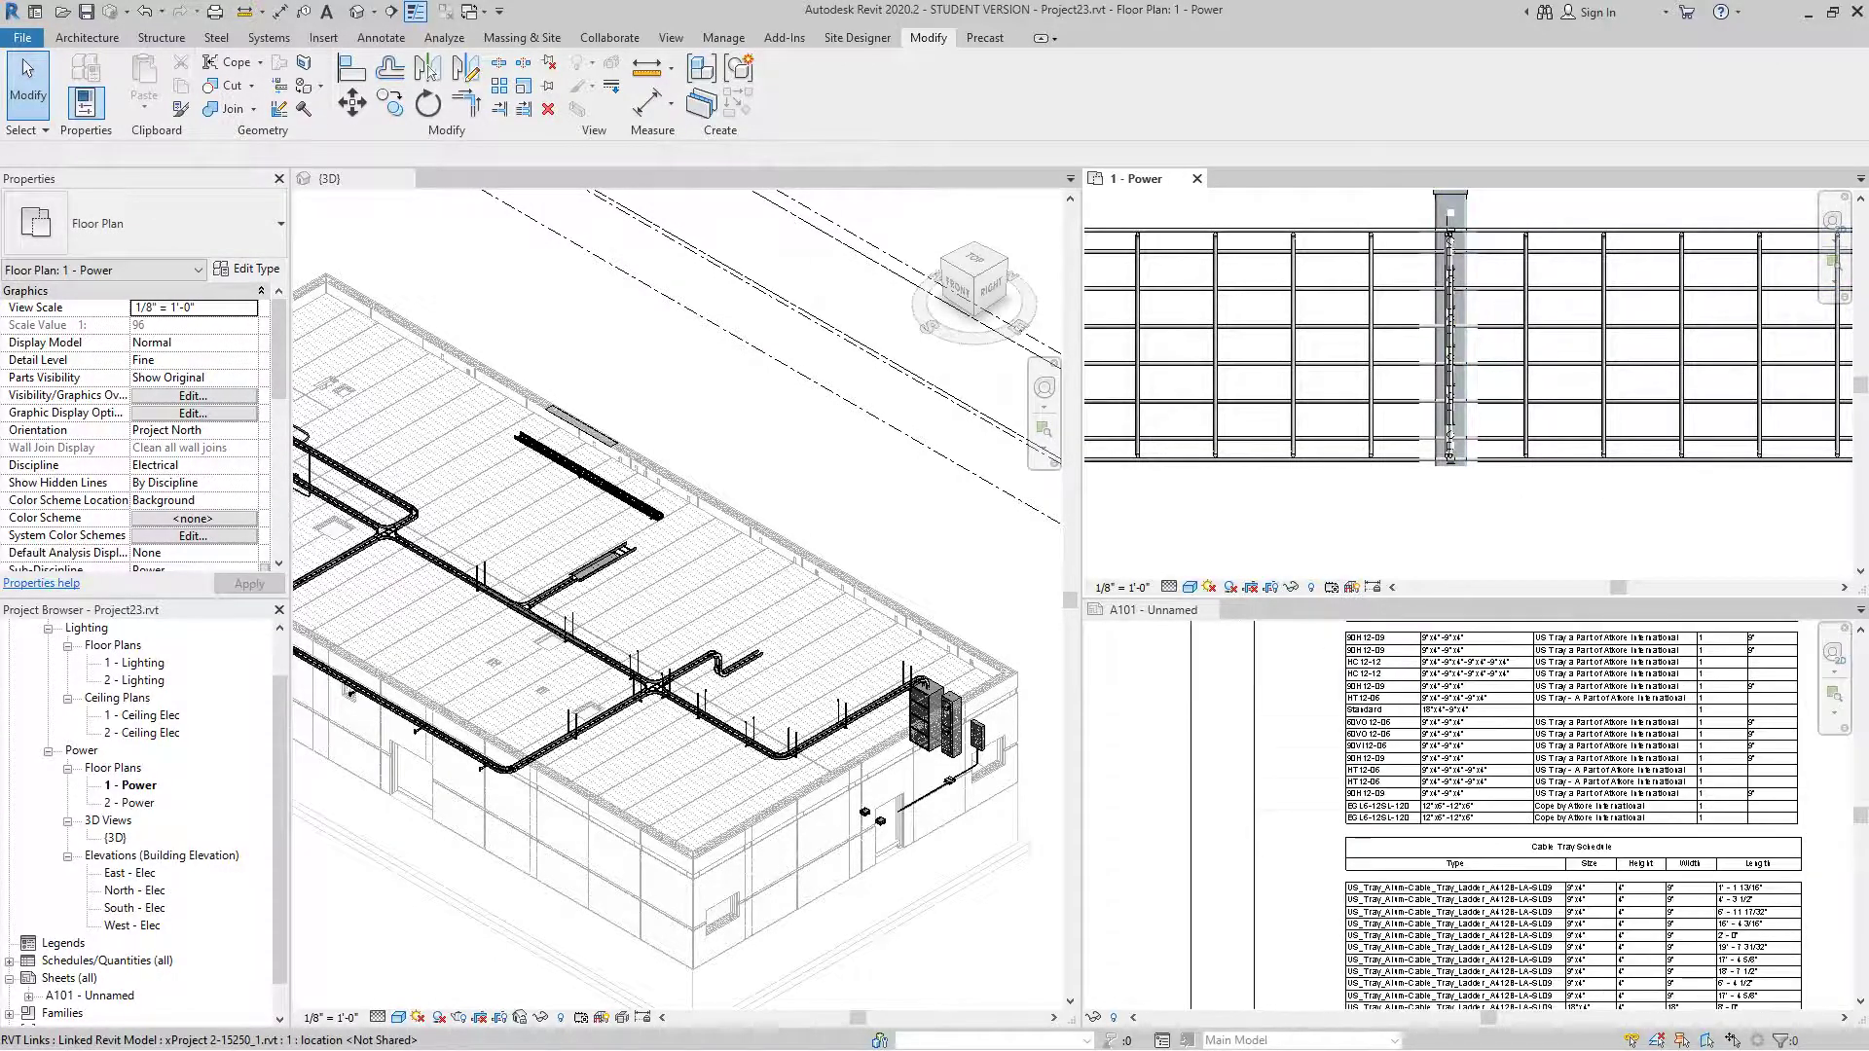
{"action": "scroll", "coordinate": [1586, 740], "scroll_direction": "down", "scroll_amount": 1}
{"action": "middle_click_drag", "start_coordinate": [1587, 740], "coordinate": [1340, 658]}
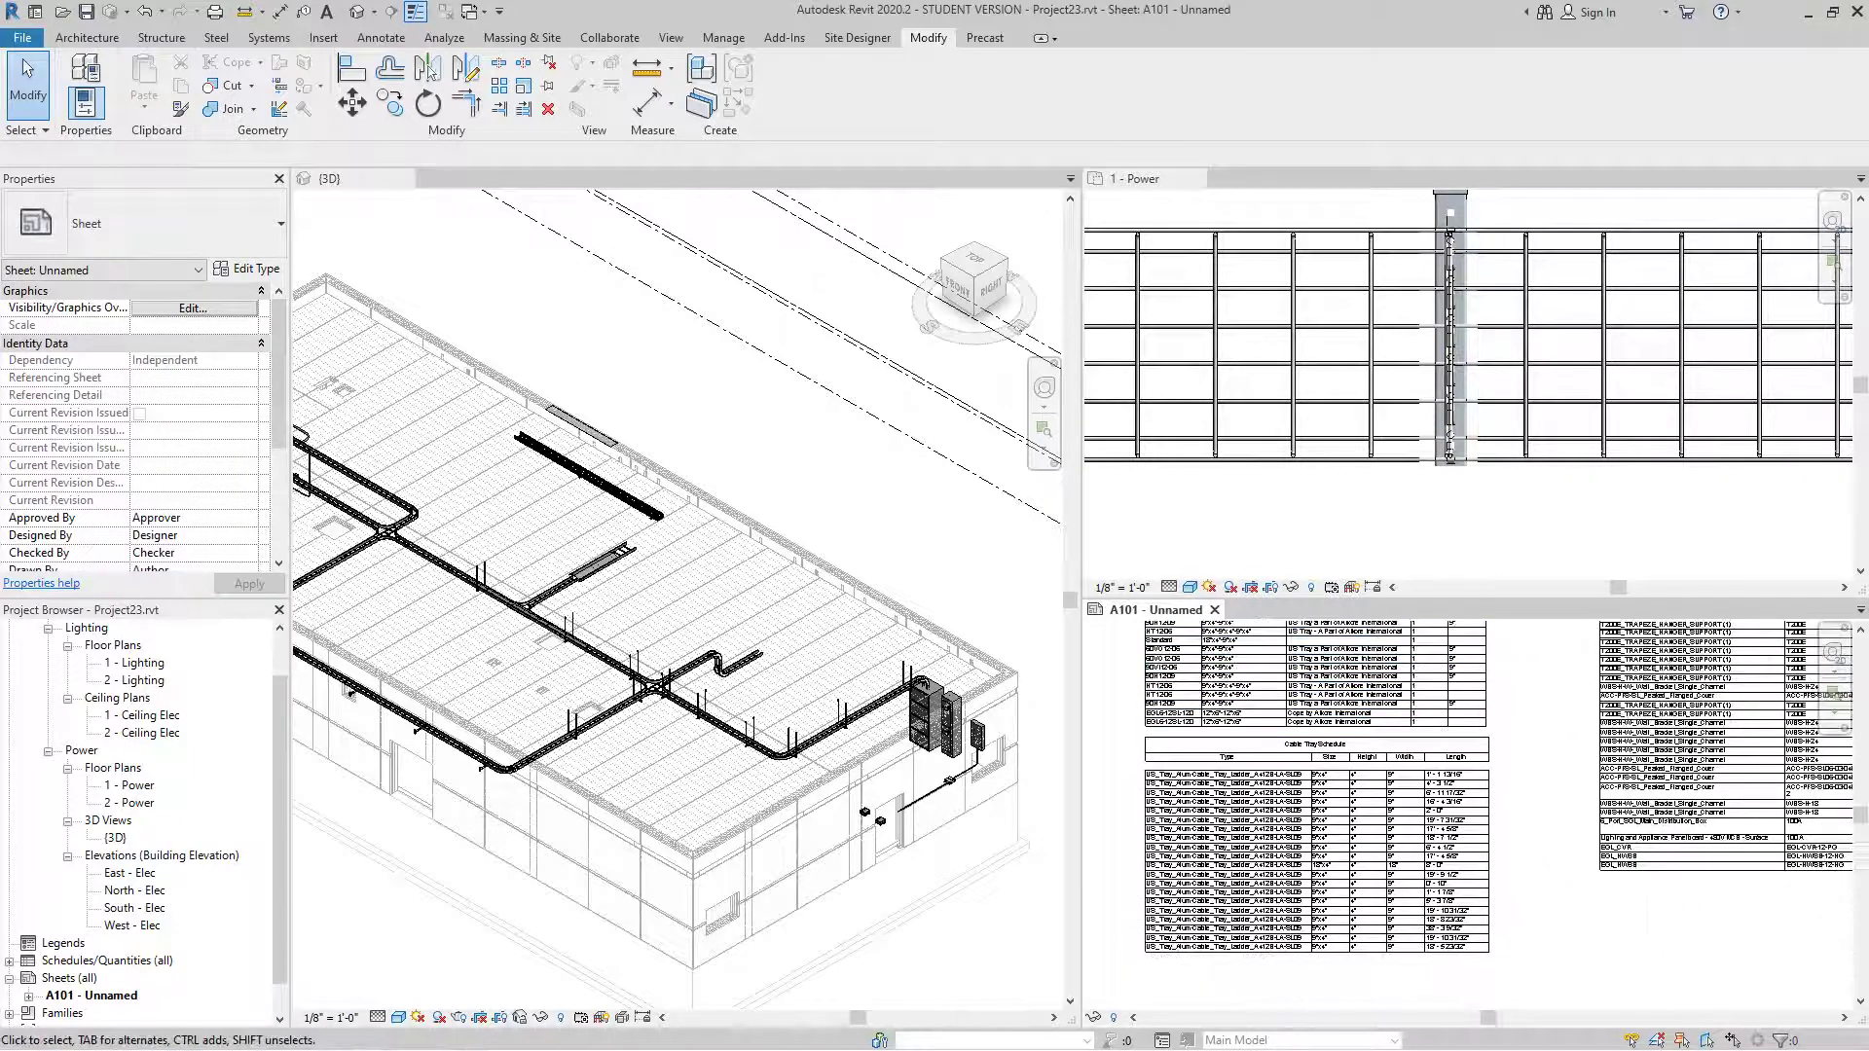
{"action": "scroll", "coordinate": [1602, 861], "scroll_direction": "up", "scroll_amount": 6}
{"action": "scroll", "coordinate": [1470, 816], "scroll_direction": "up", "scroll_amount": 2}
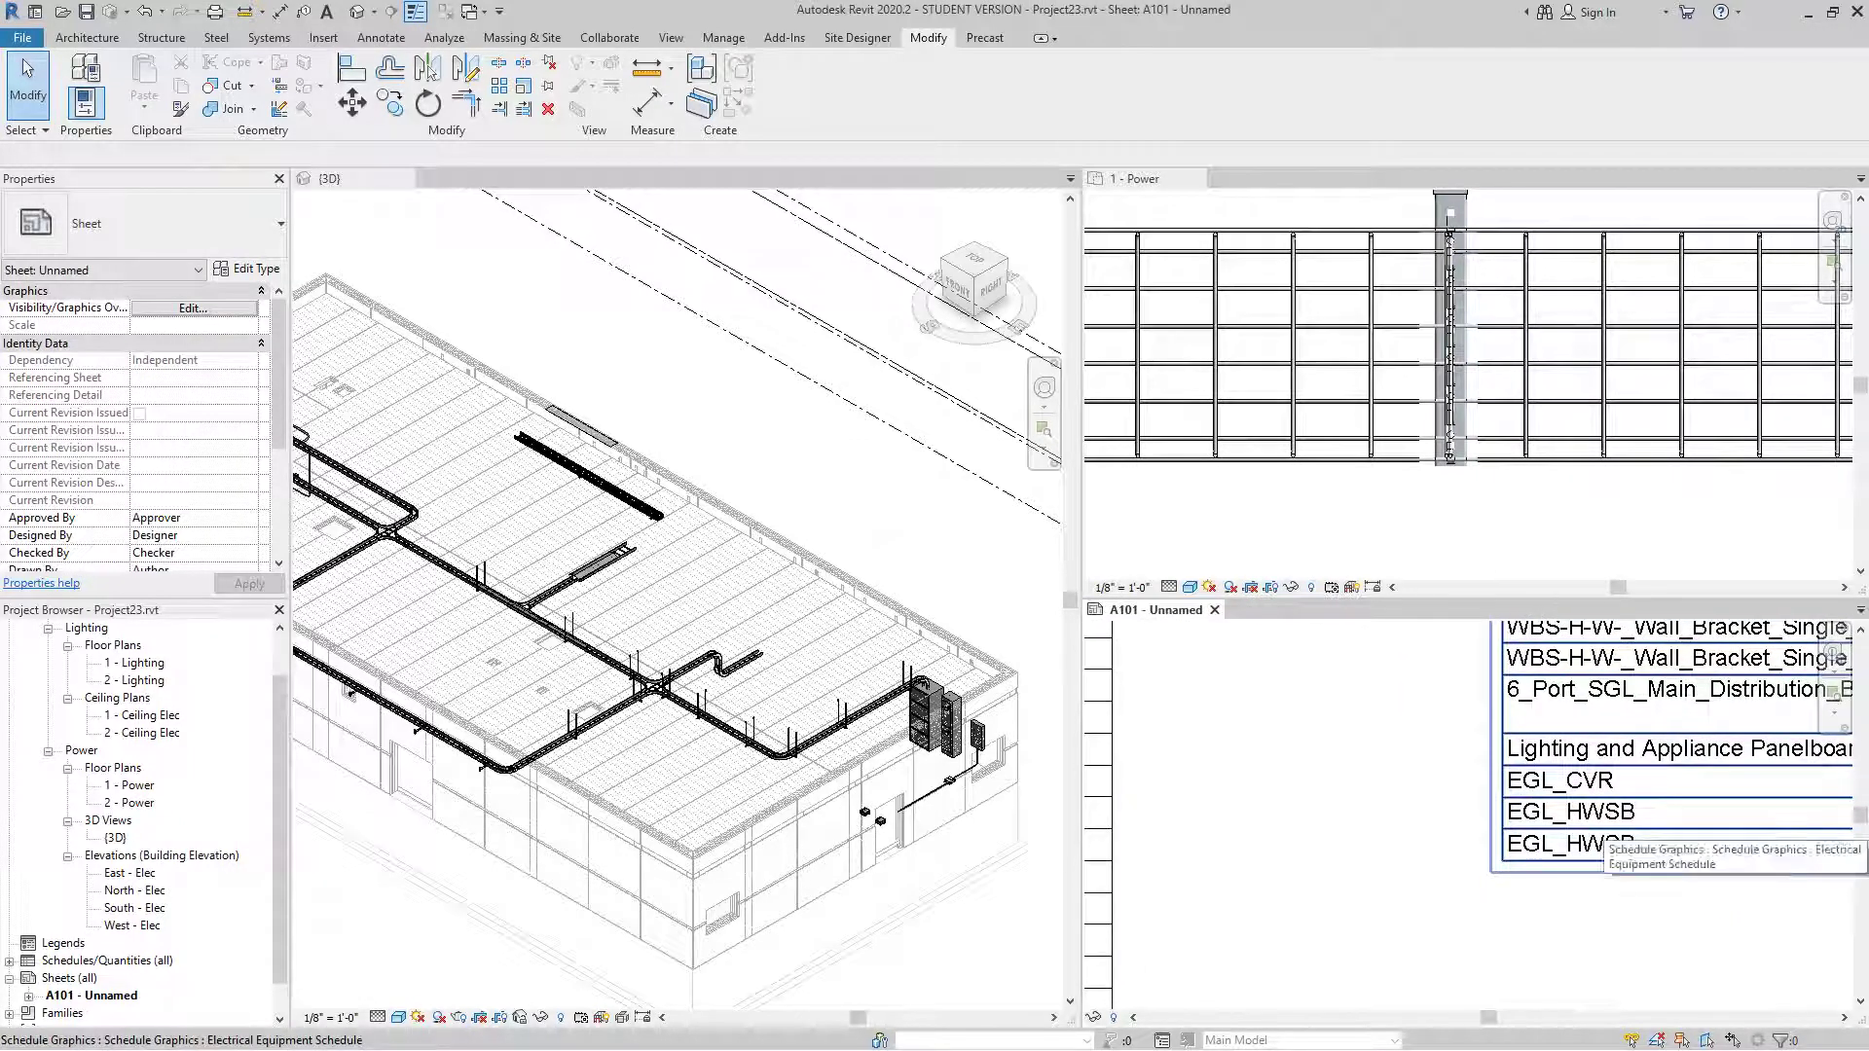
{"action": "scroll", "coordinate": [1596, 827], "scroll_direction": "down", "scroll_amount": 4}
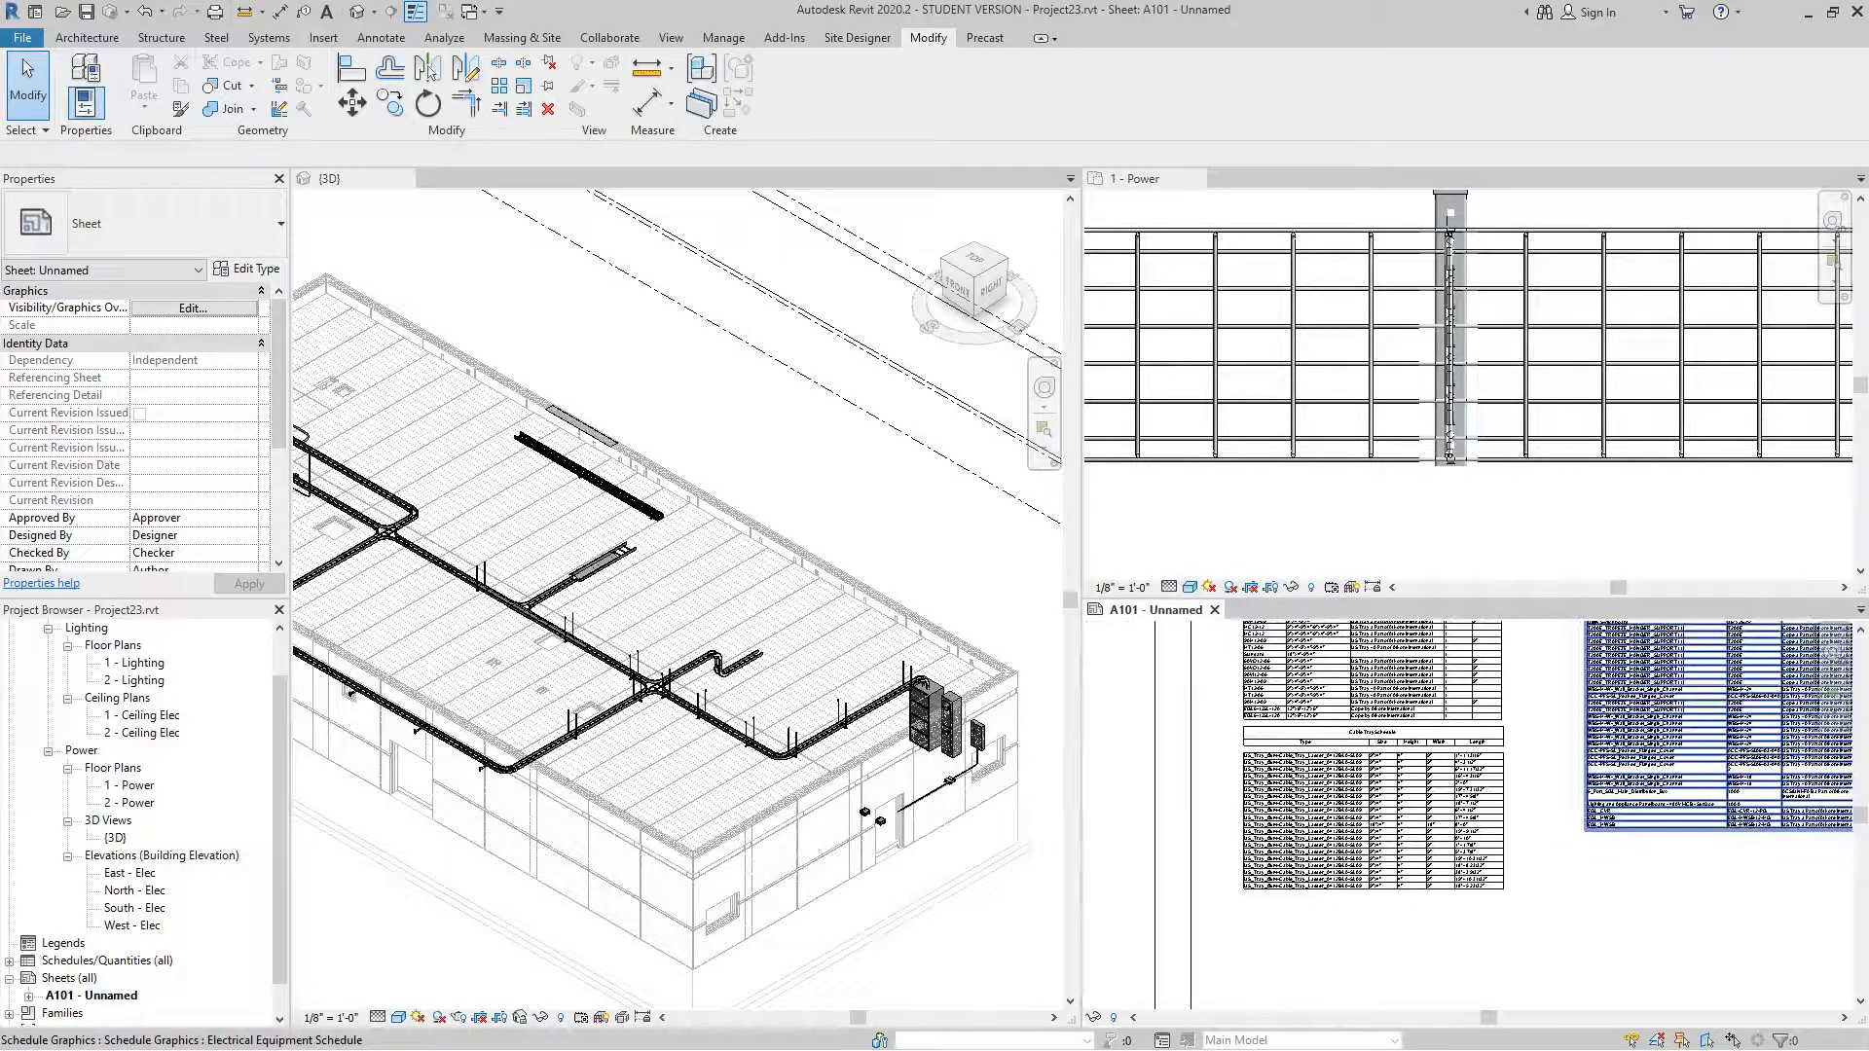
- Change the type of the wall bracket at the joint between the two tray sections to EGL-HWSB-16-HG
{"action": "scroll", "coordinate": [1477, 493], "scroll_direction": "down", "scroll_amount": 3}
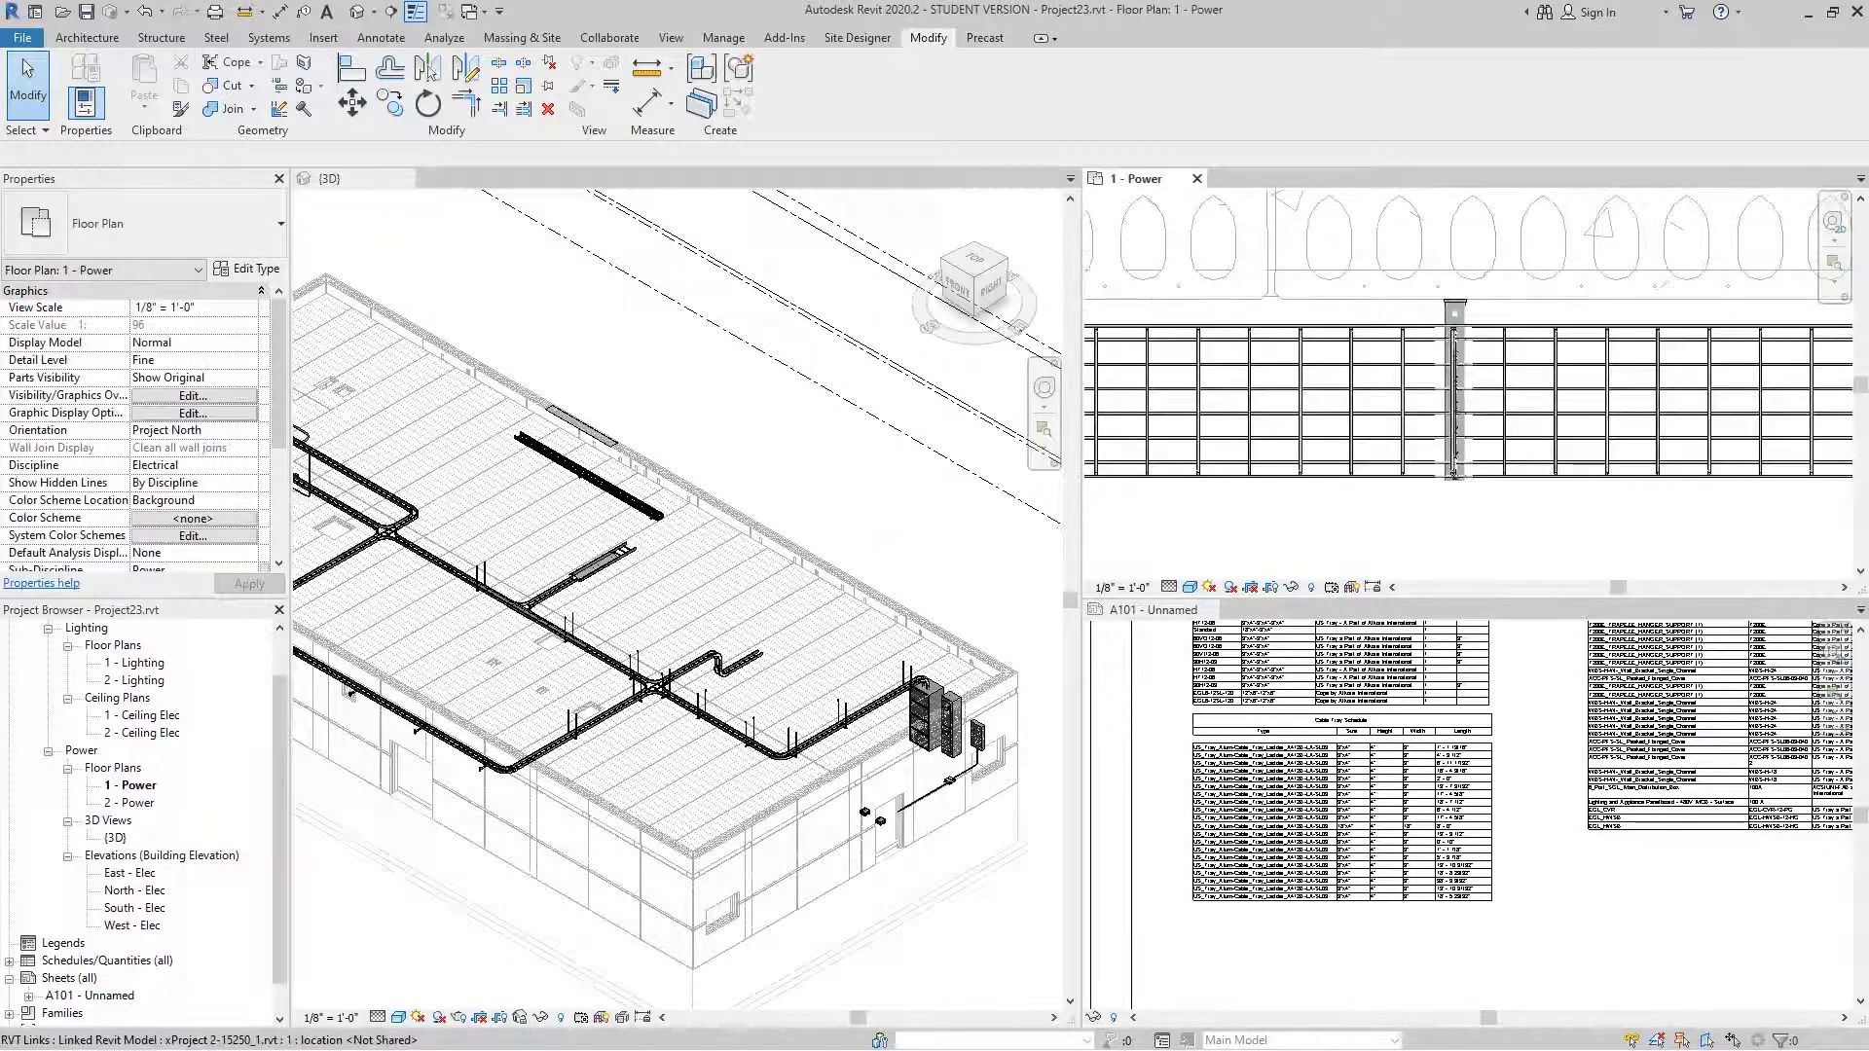
{"action": "scroll", "coordinate": [1466, 422], "scroll_direction": "up", "scroll_amount": 4}
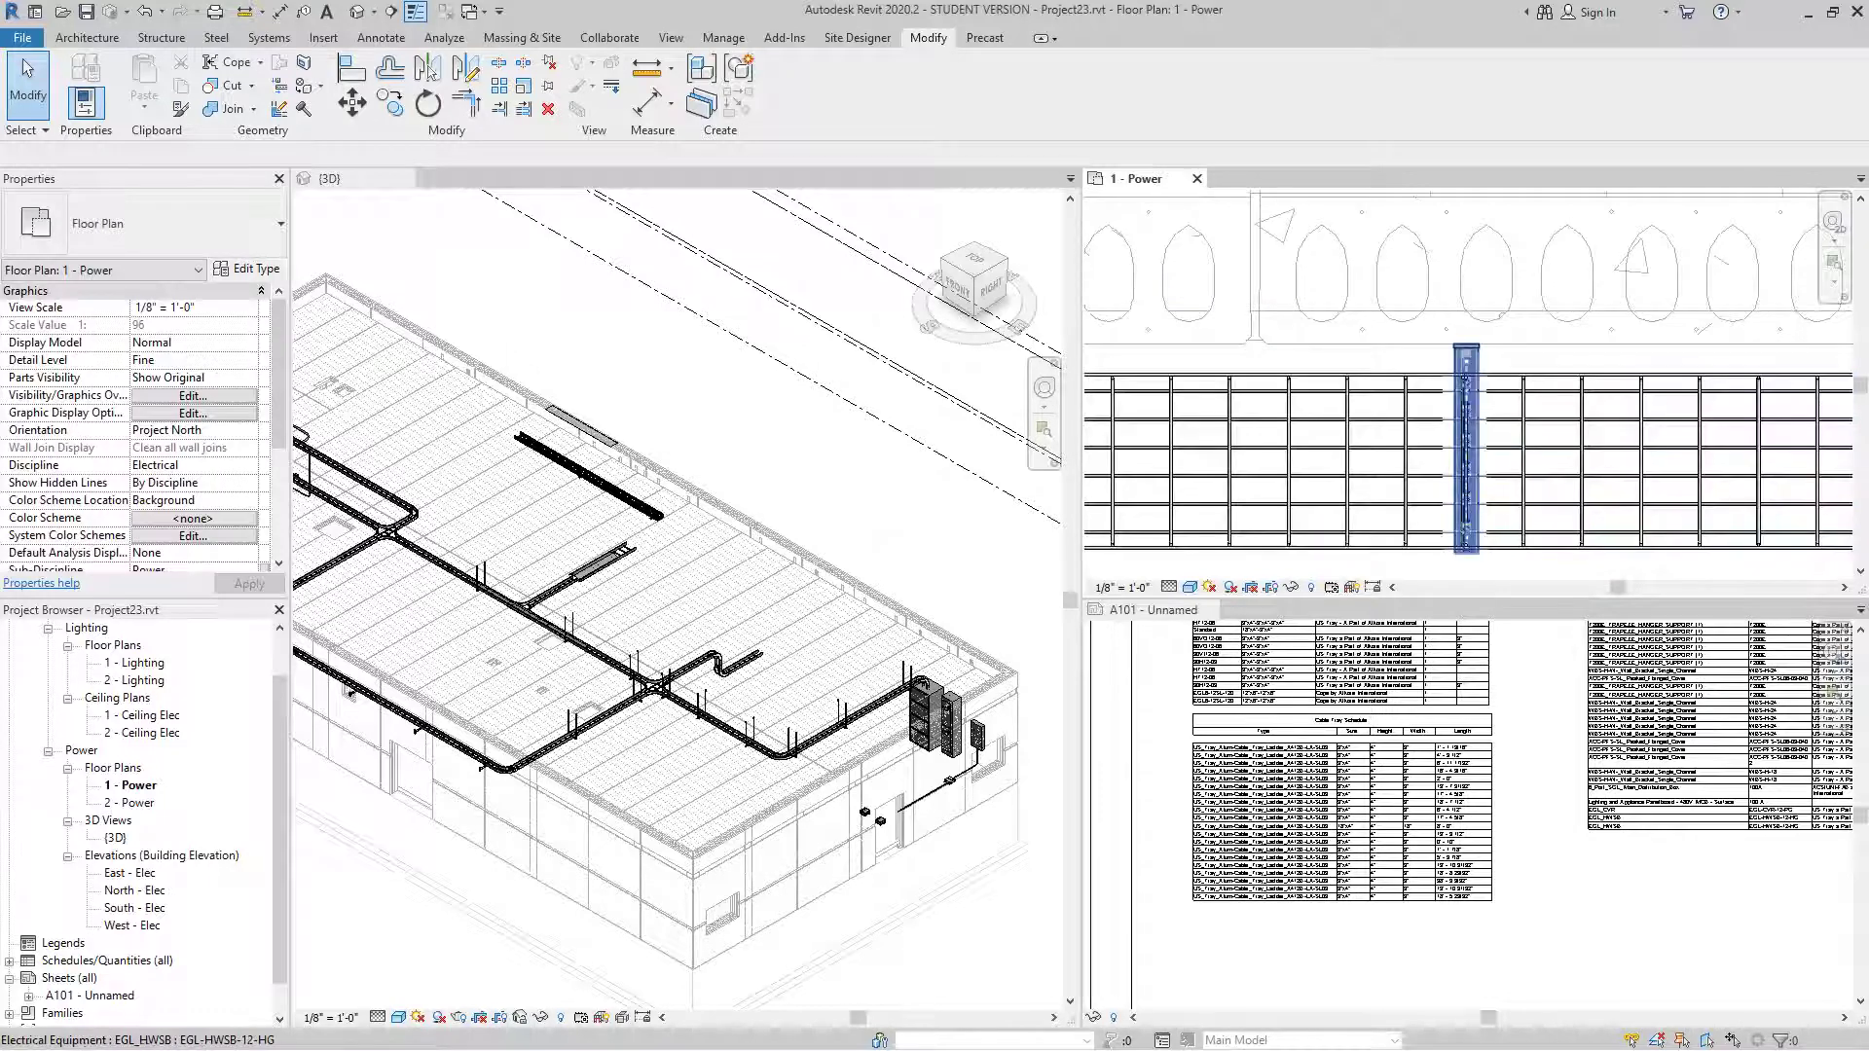
{"action": "left_click", "coordinate": [1466, 422]}
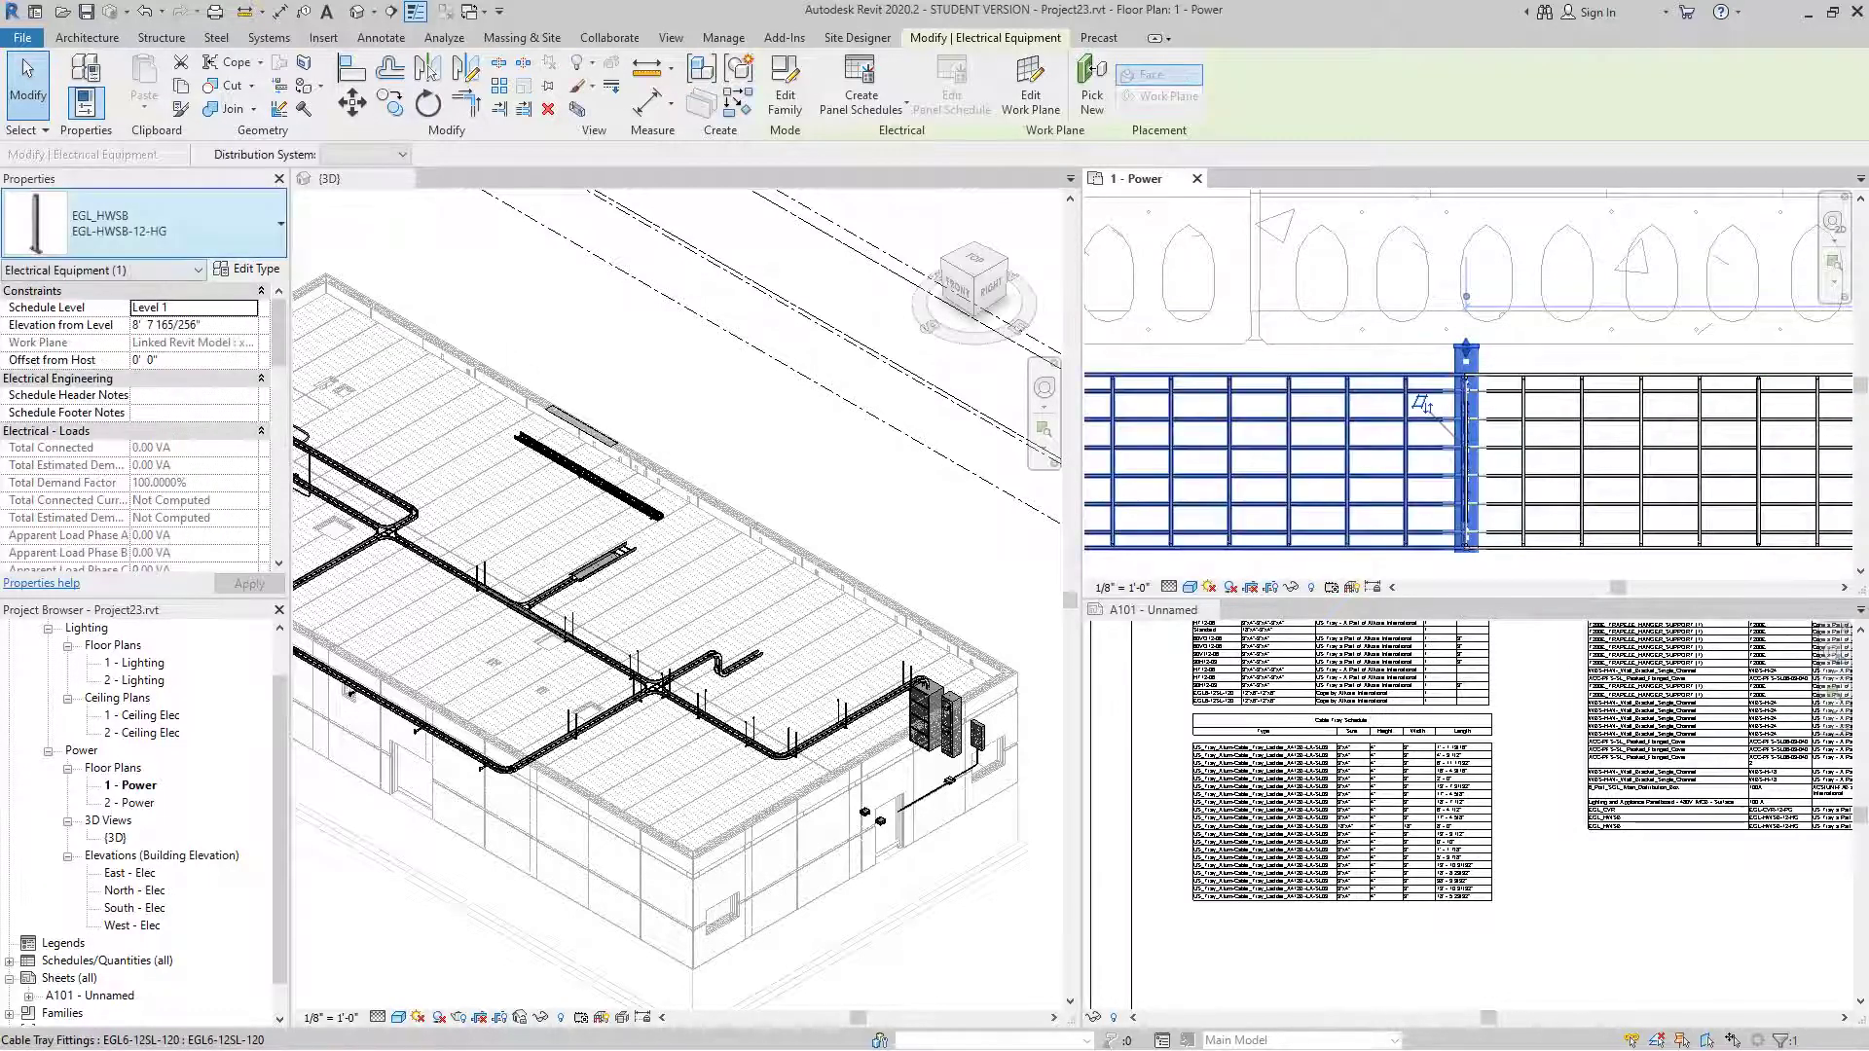
{"action": "key", "text": "Escape"}
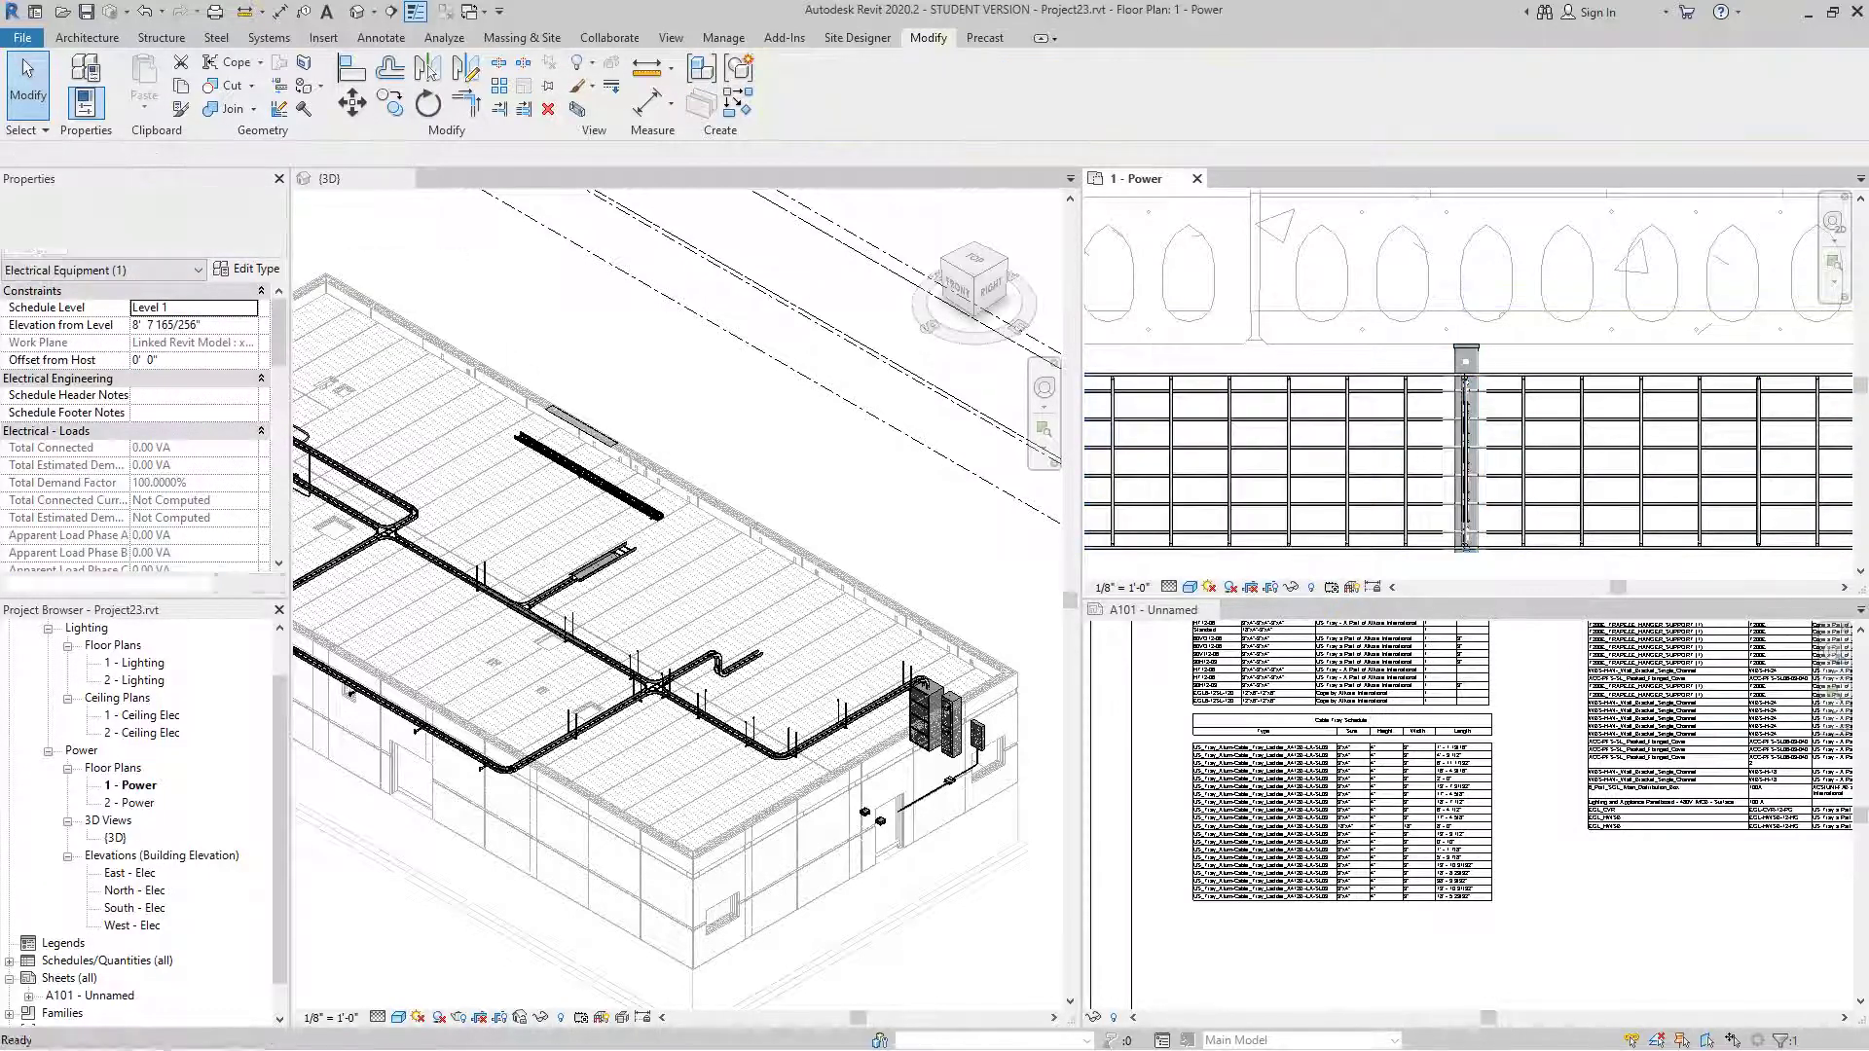
{"action": "left_click", "coordinate": [1464, 400]}
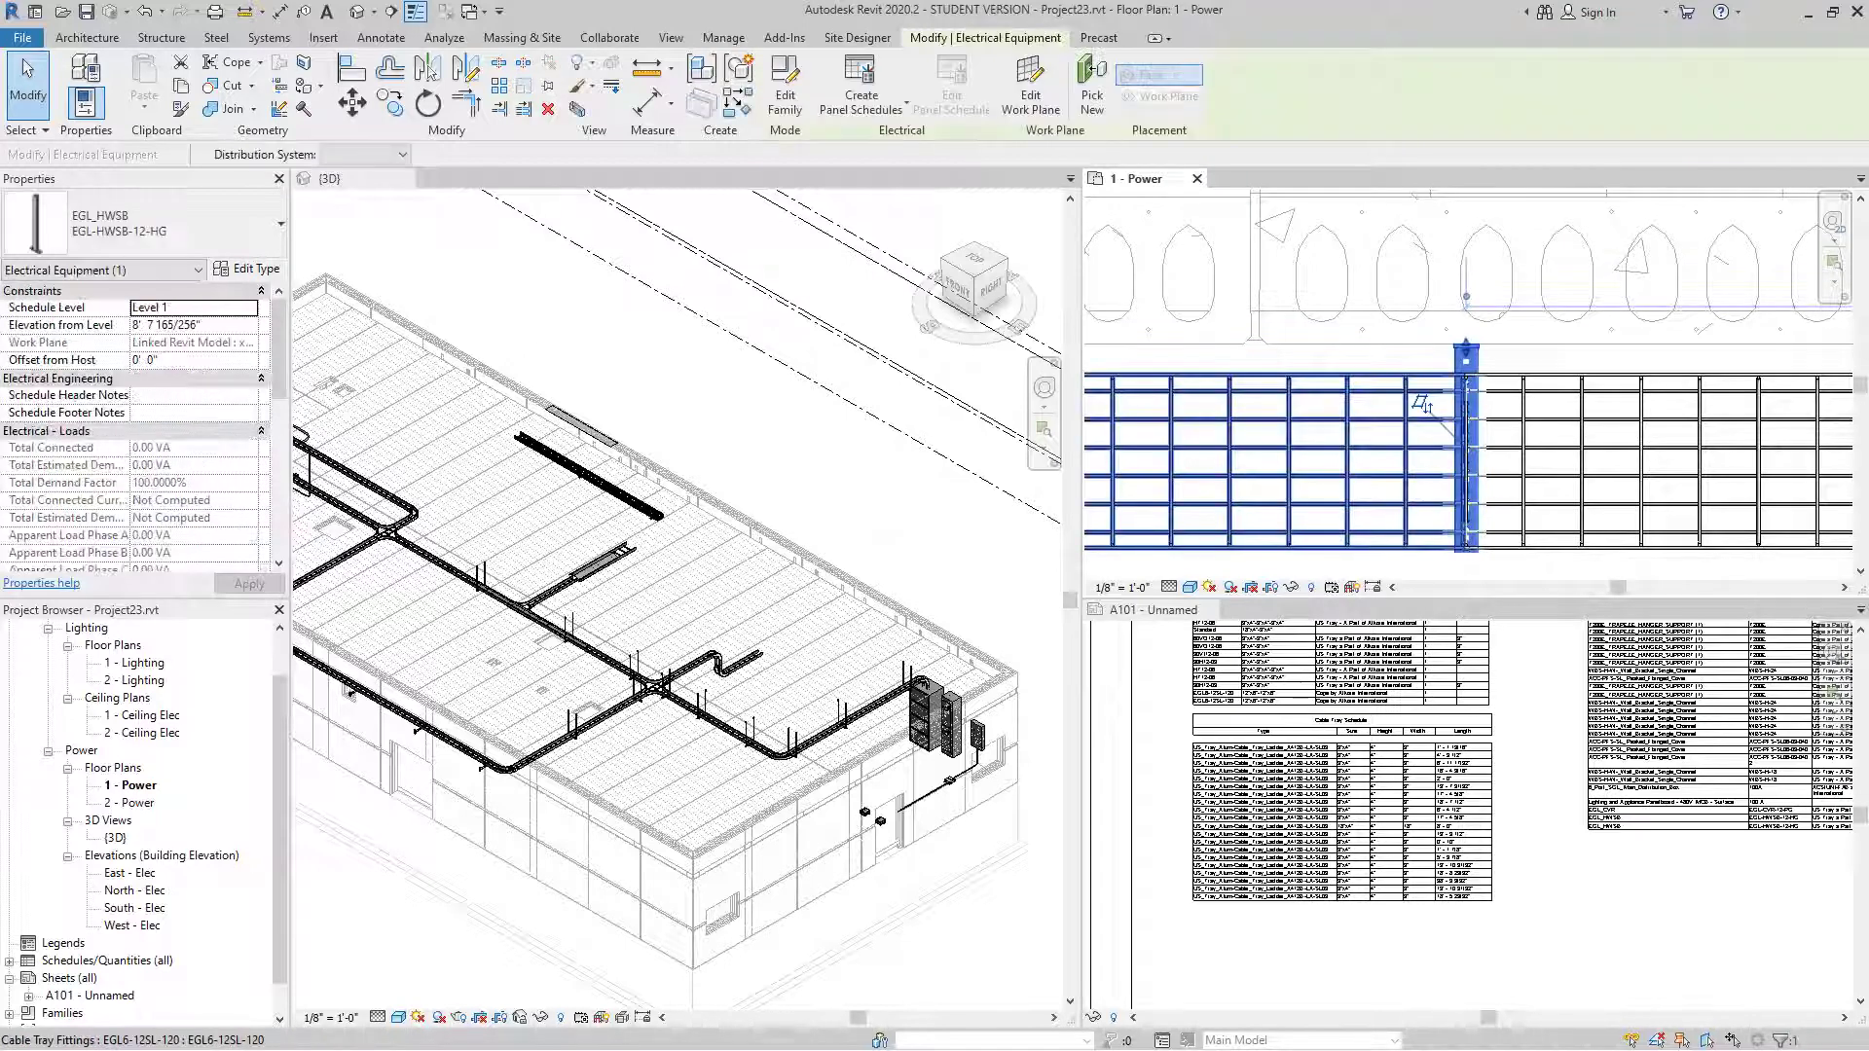
{"action": "left_click", "coordinate": [279, 224]}
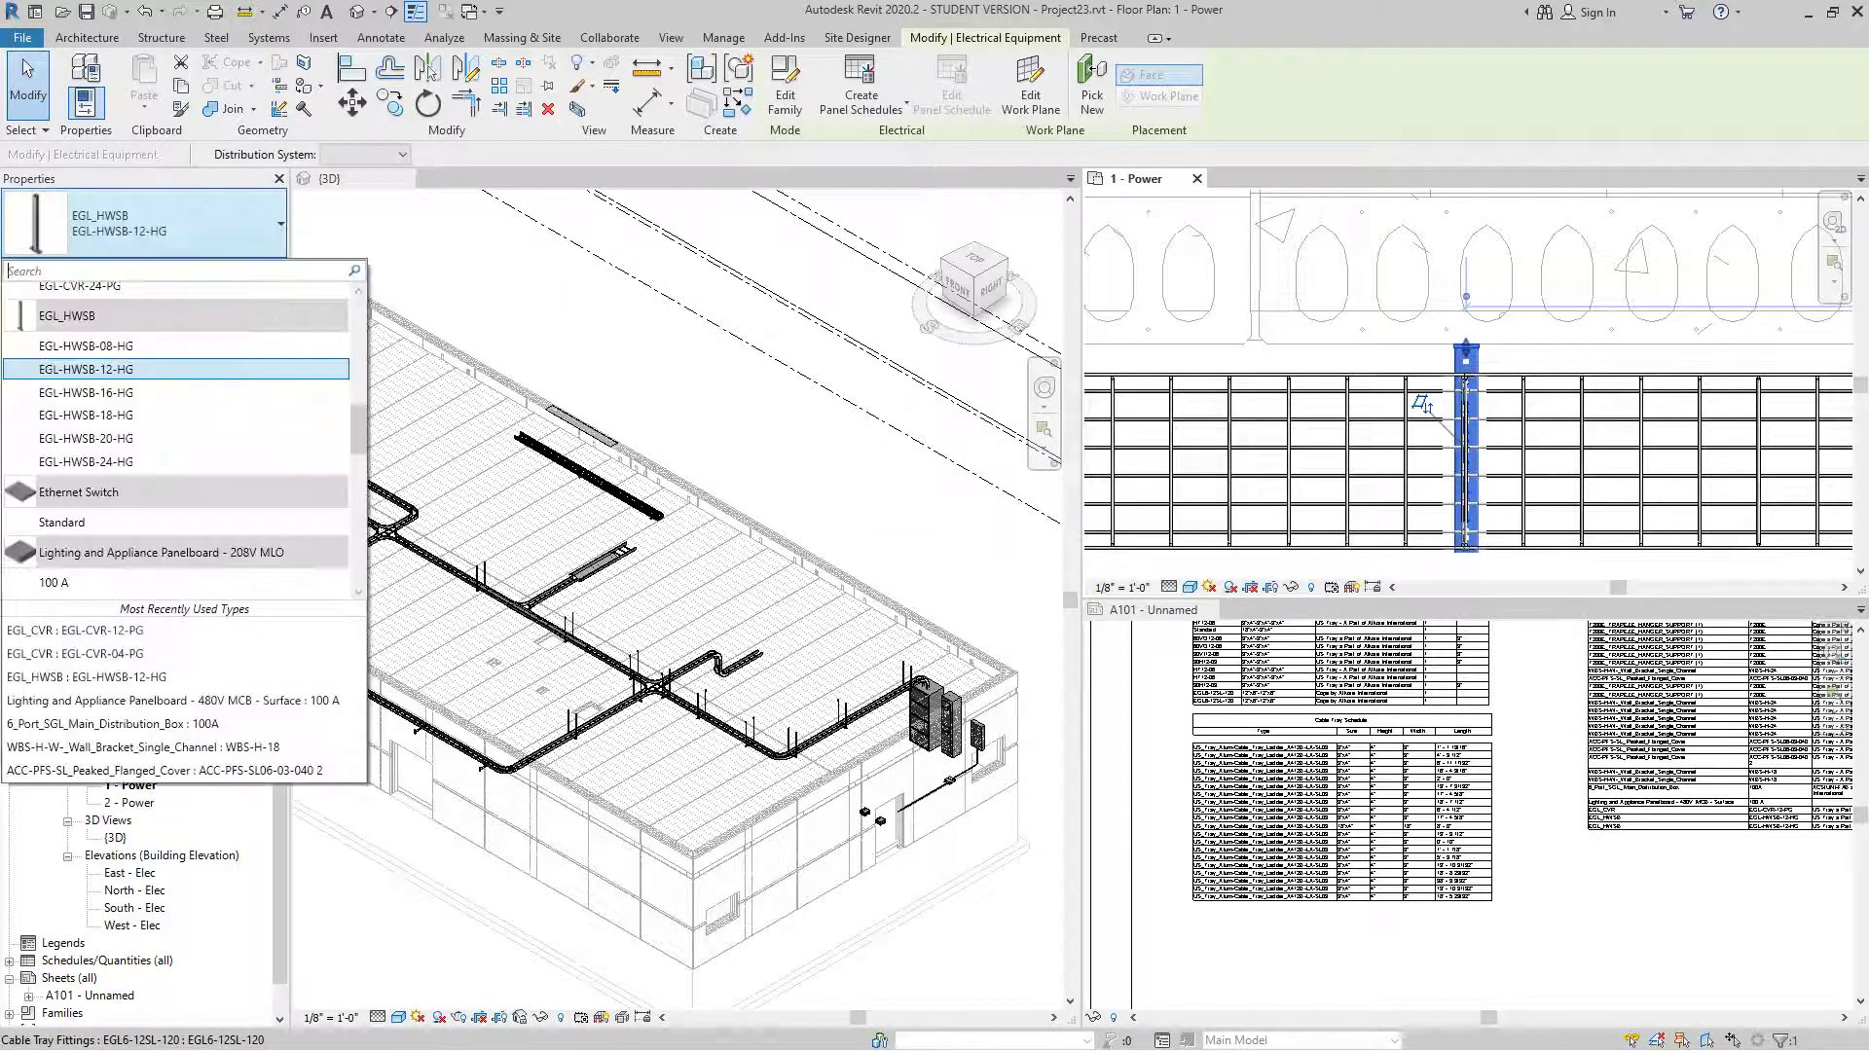
{"action": "key", "text": "Escape"}
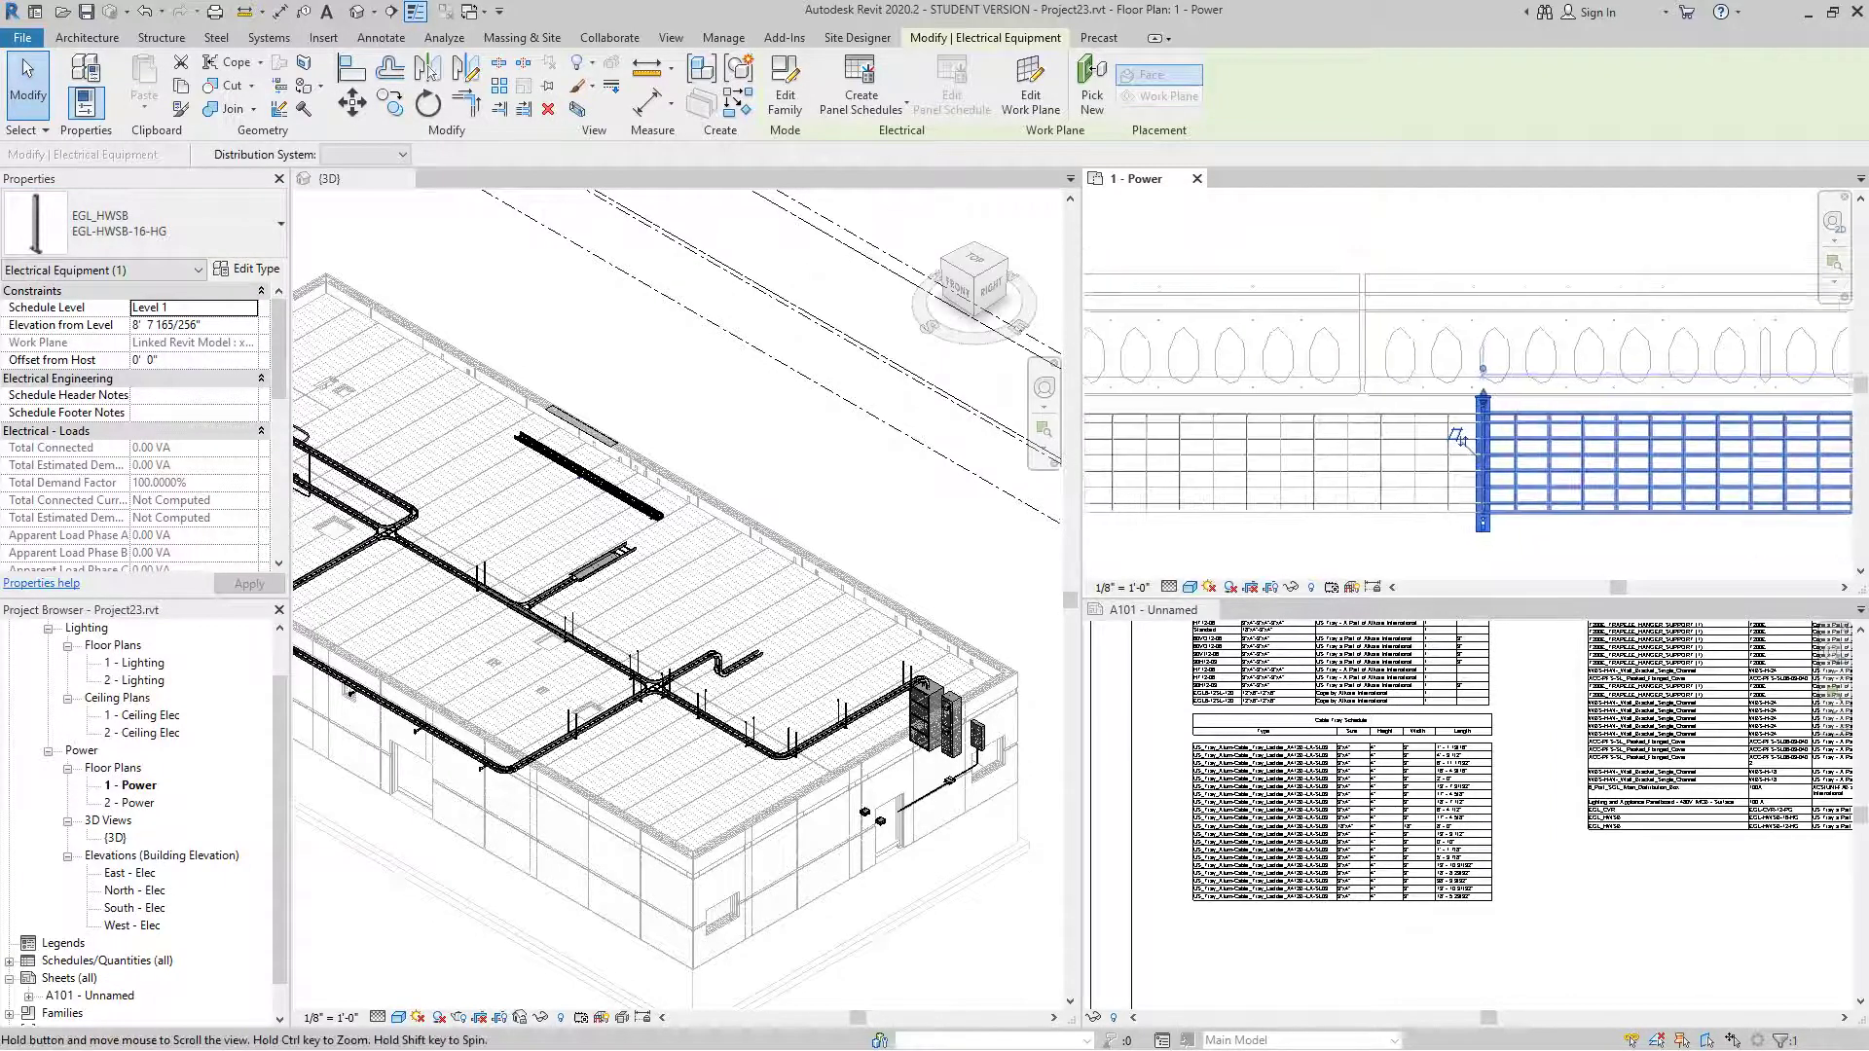
{"action": "scroll", "coordinate": [1407, 351], "scroll_direction": "down", "scroll_amount": 3}
{"action": "left_click", "coordinate": [1514, 351]}
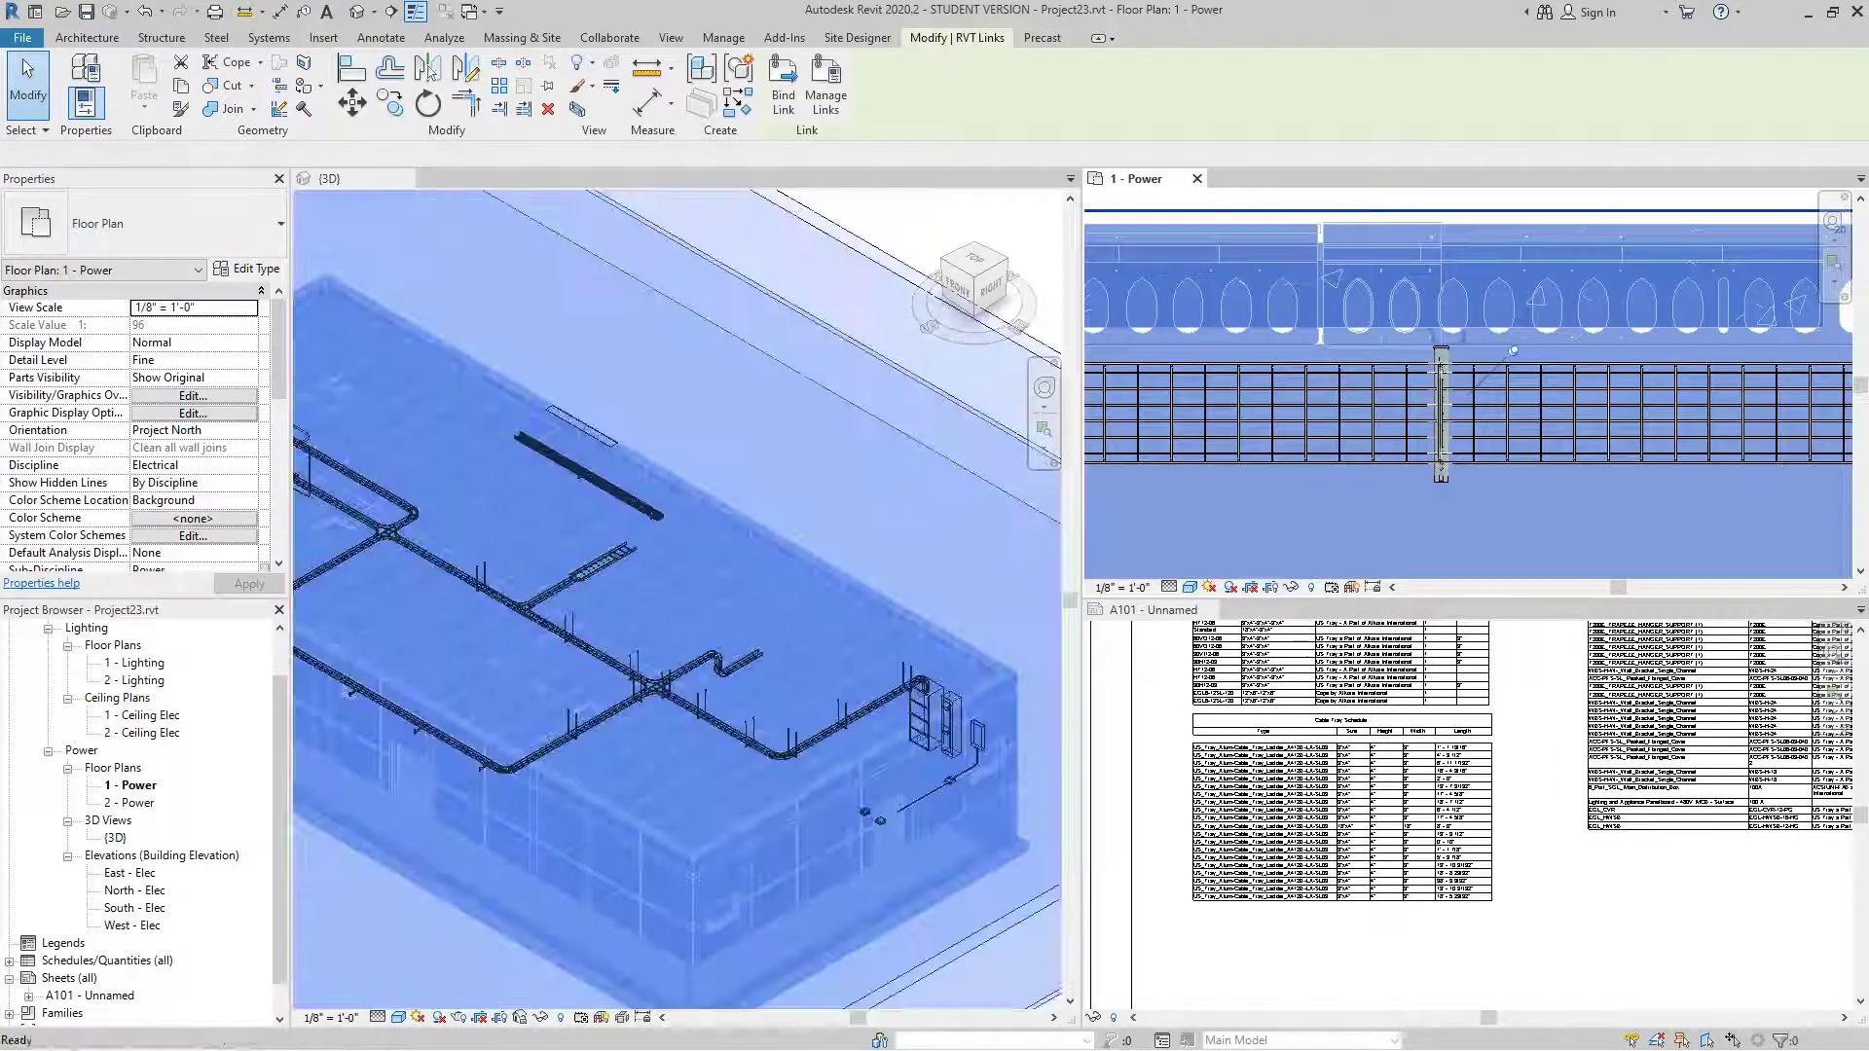
{"action": "key", "text": "Escape"}
- Copy the 10-foot tray section along the wall so the copy continues from the end farthest from the joint bracket
{"action": "scroll", "coordinate": [1468, 458], "scroll_direction": "down", "scroll_amount": 6}
{"action": "scroll", "coordinate": [1468, 458], "scroll_direction": "up", "scroll_amount": 2}
{"action": "middle_click_drag", "start_coordinate": [1468, 458], "coordinate": [1438, 458]}
{"action": "scroll", "coordinate": [1364, 534], "scroll_direction": "down", "scroll_amount": 3}
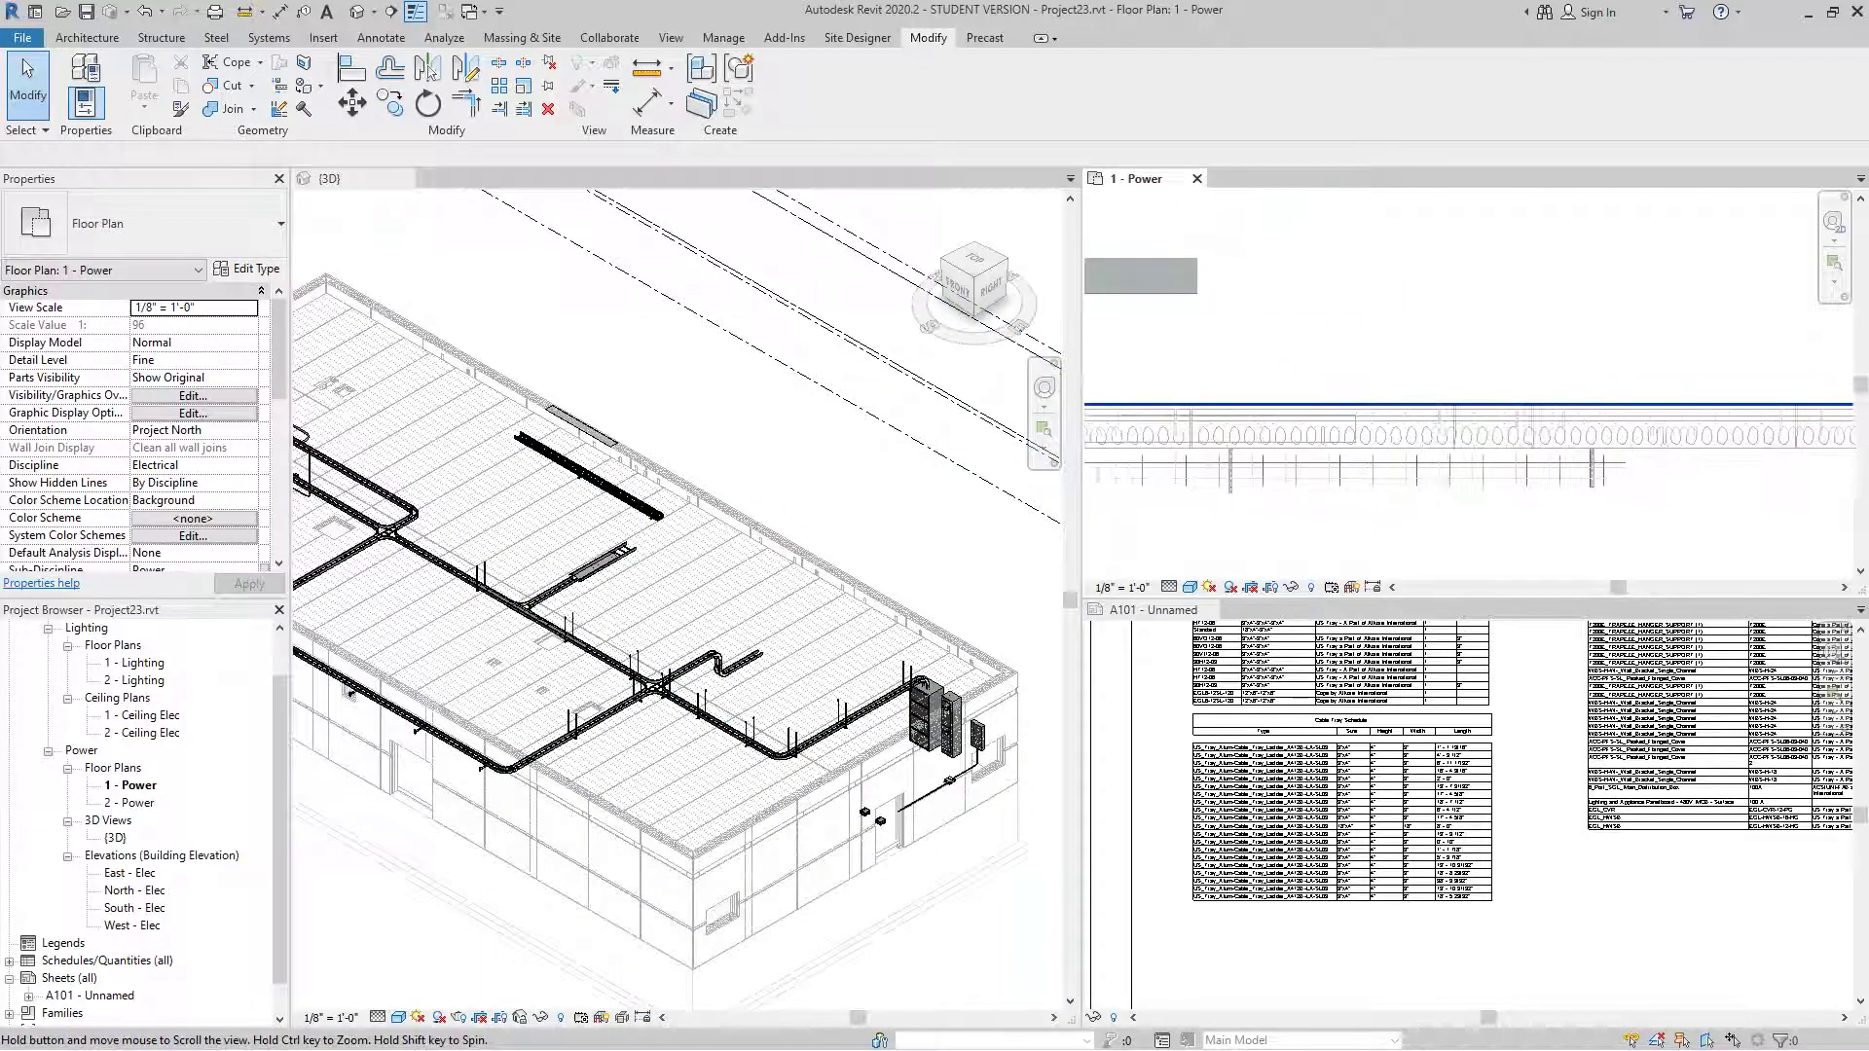
{"action": "scroll", "coordinate": [1364, 535], "scroll_direction": "up", "scroll_amount": 3}
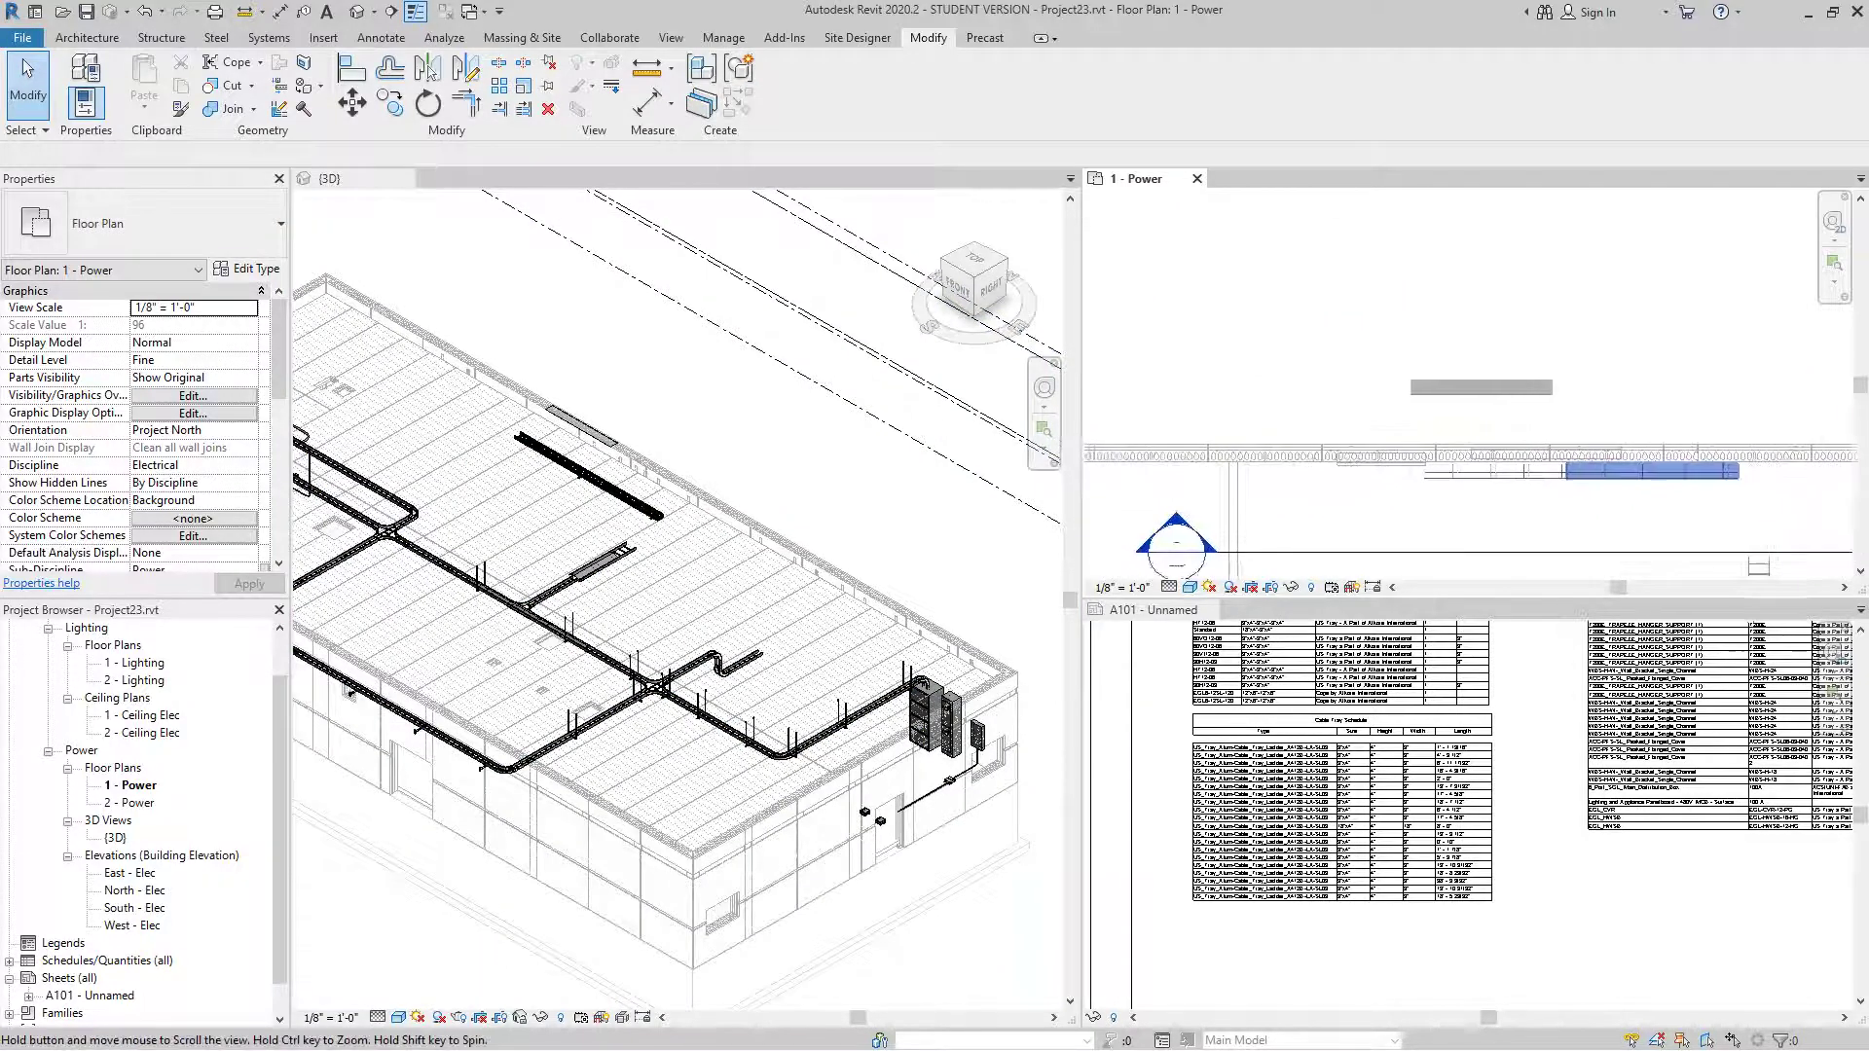
{"action": "left_click", "coordinate": [1546, 458]}
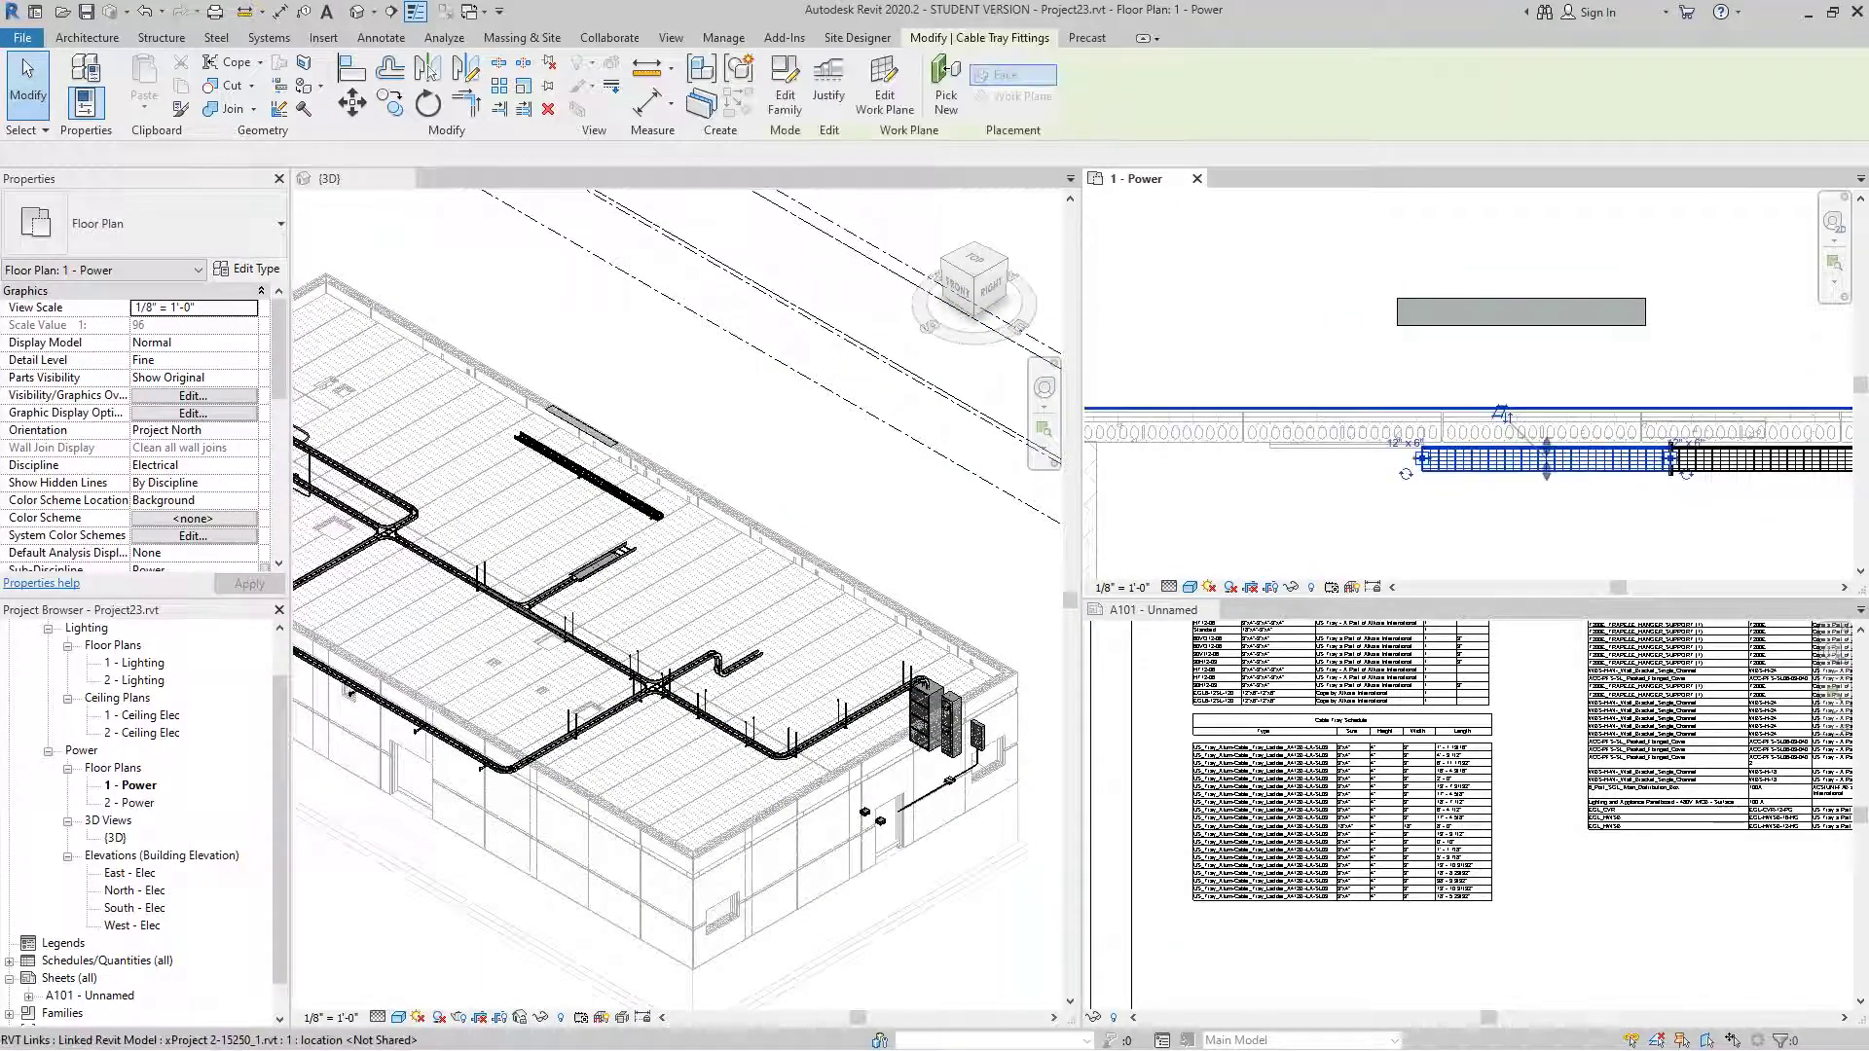
{"action": "scroll", "coordinate": [1630, 496], "scroll_direction": "up", "scroll_amount": 3}
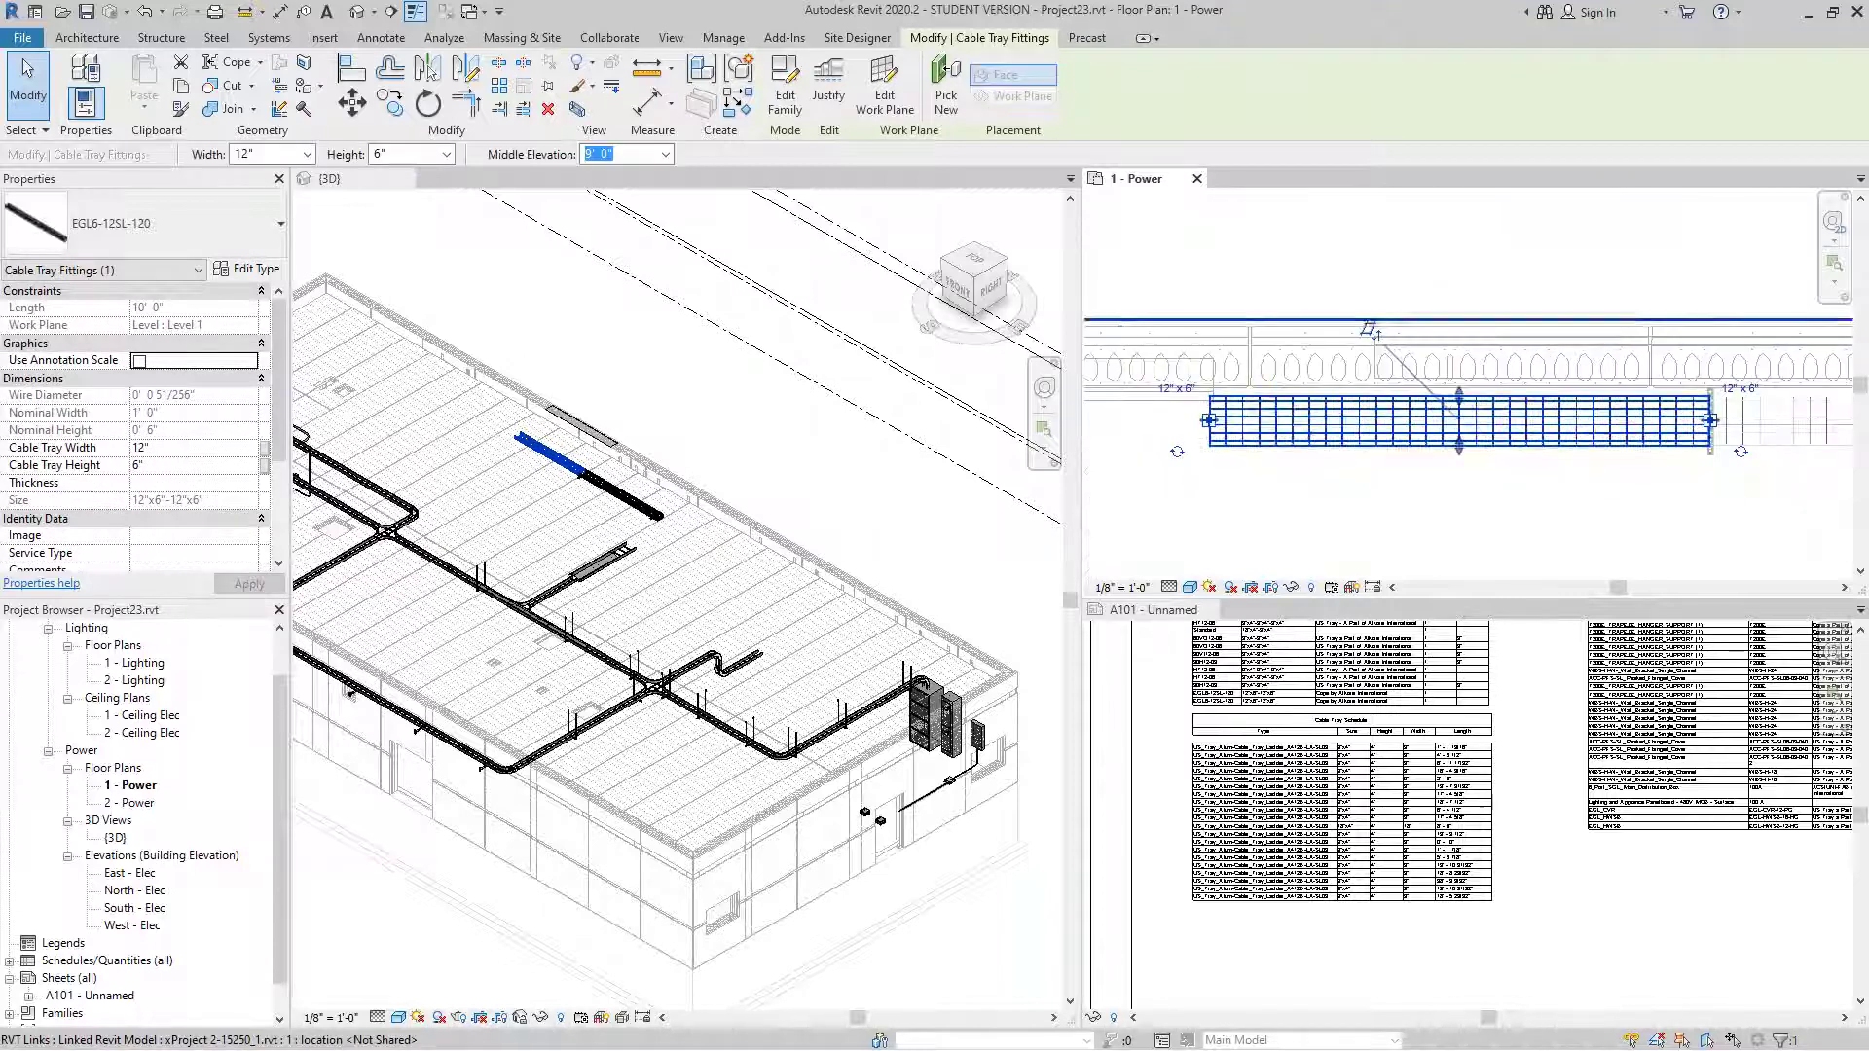
{"action": "left_click", "coordinate": [390, 102]}
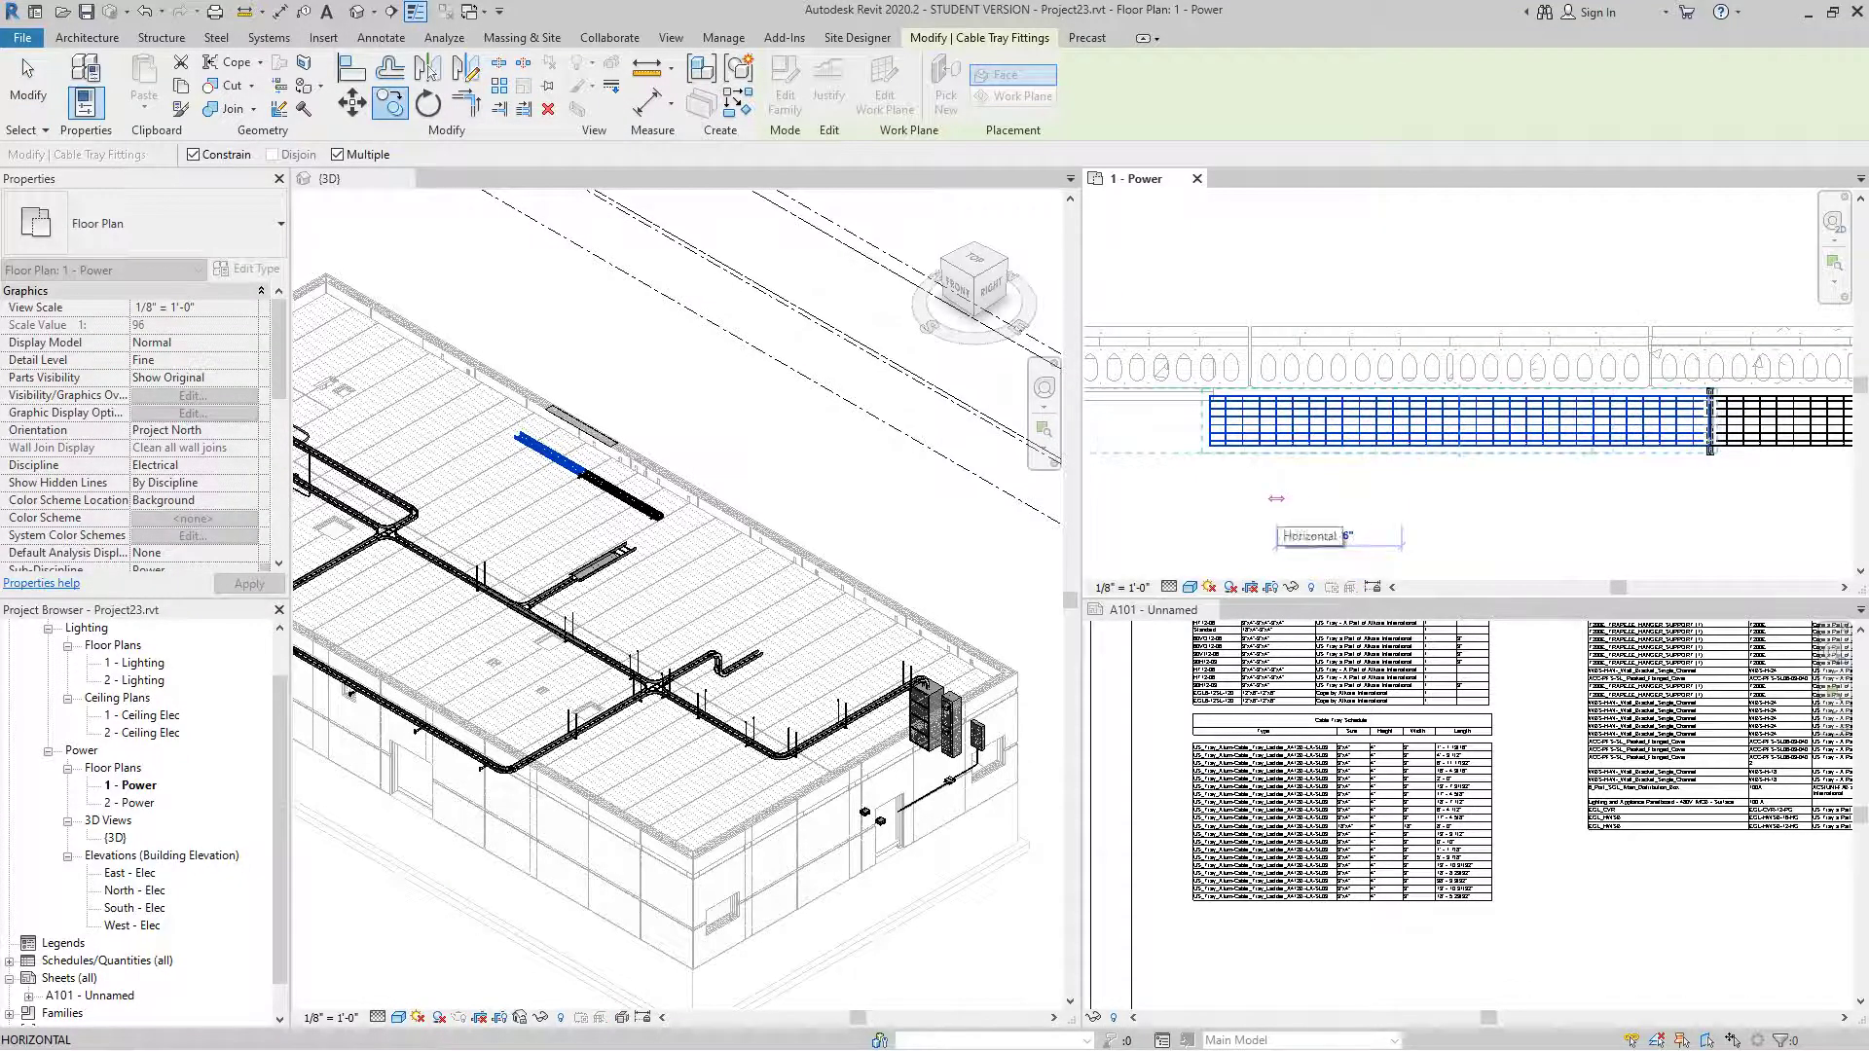
{"action": "key", "text": "Return"}
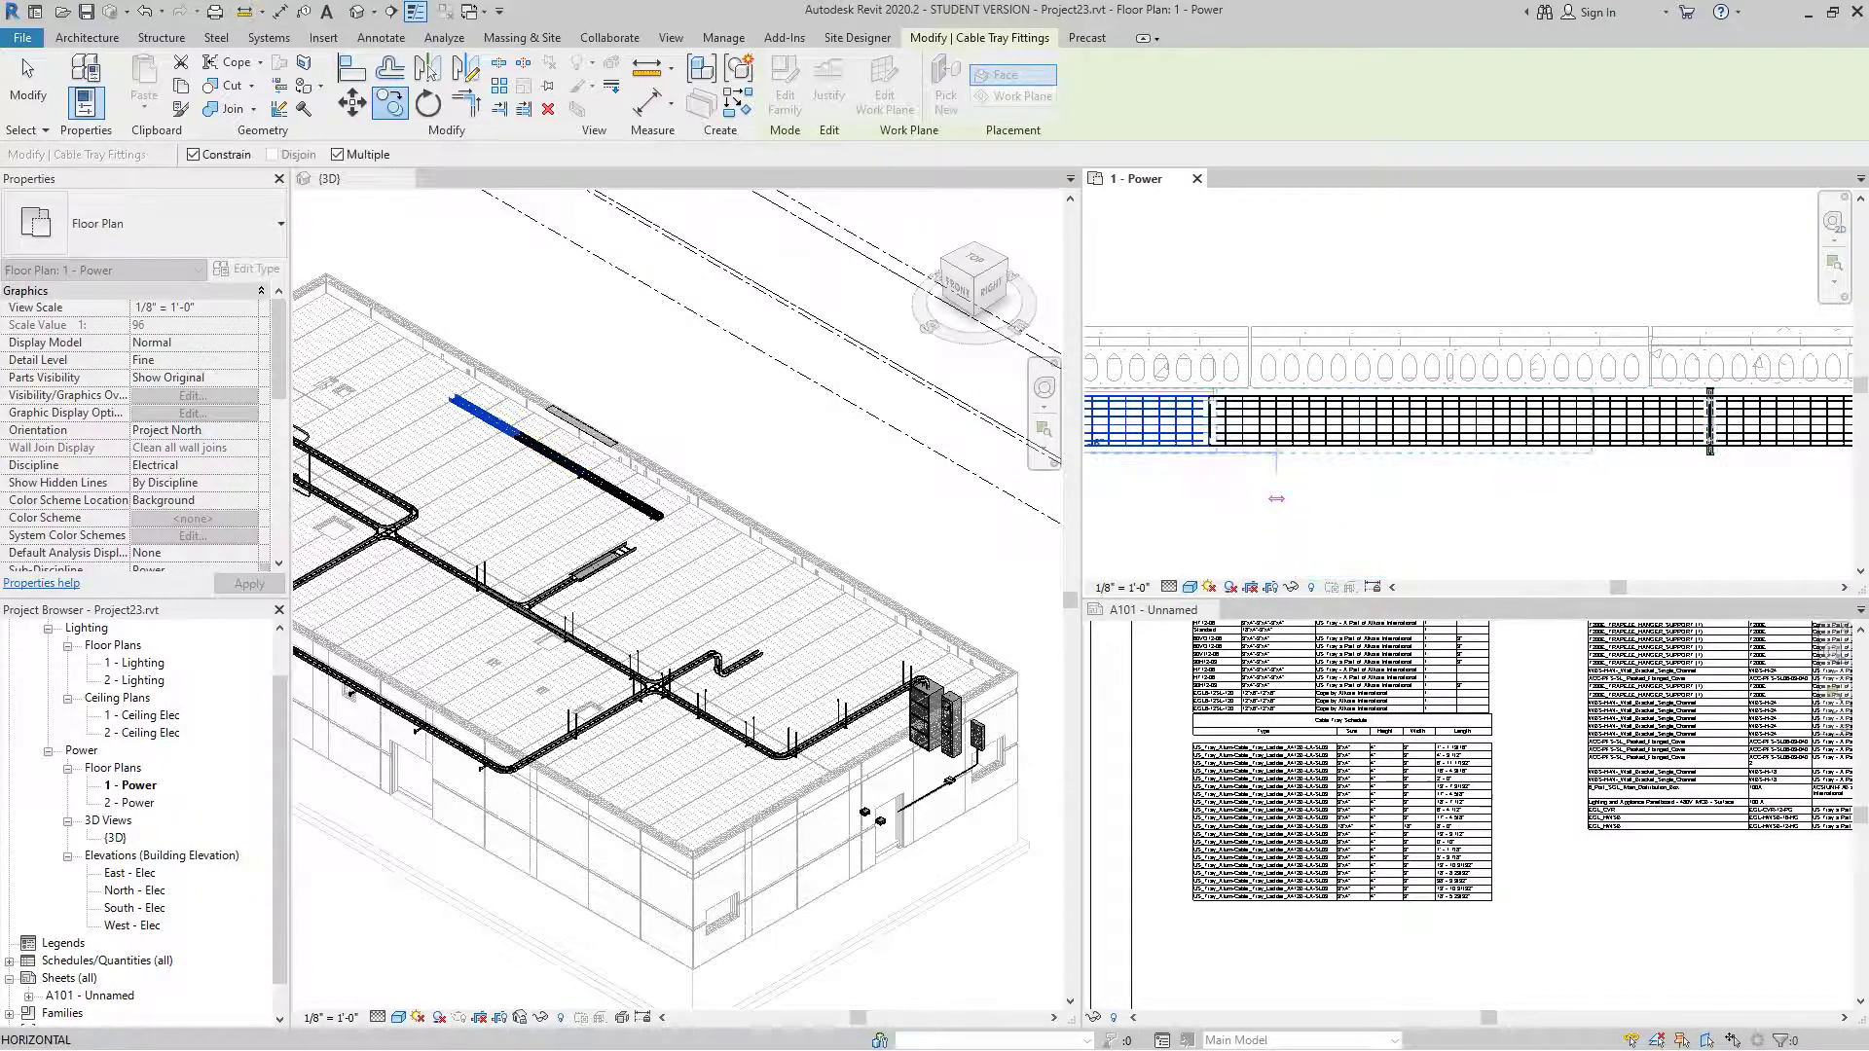
{"action": "scroll", "coordinate": [1277, 508], "scroll_direction": "down", "scroll_amount": 3}
{"action": "scroll", "coordinate": [1278, 457], "scroll_direction": "up", "scroll_amount": 4}
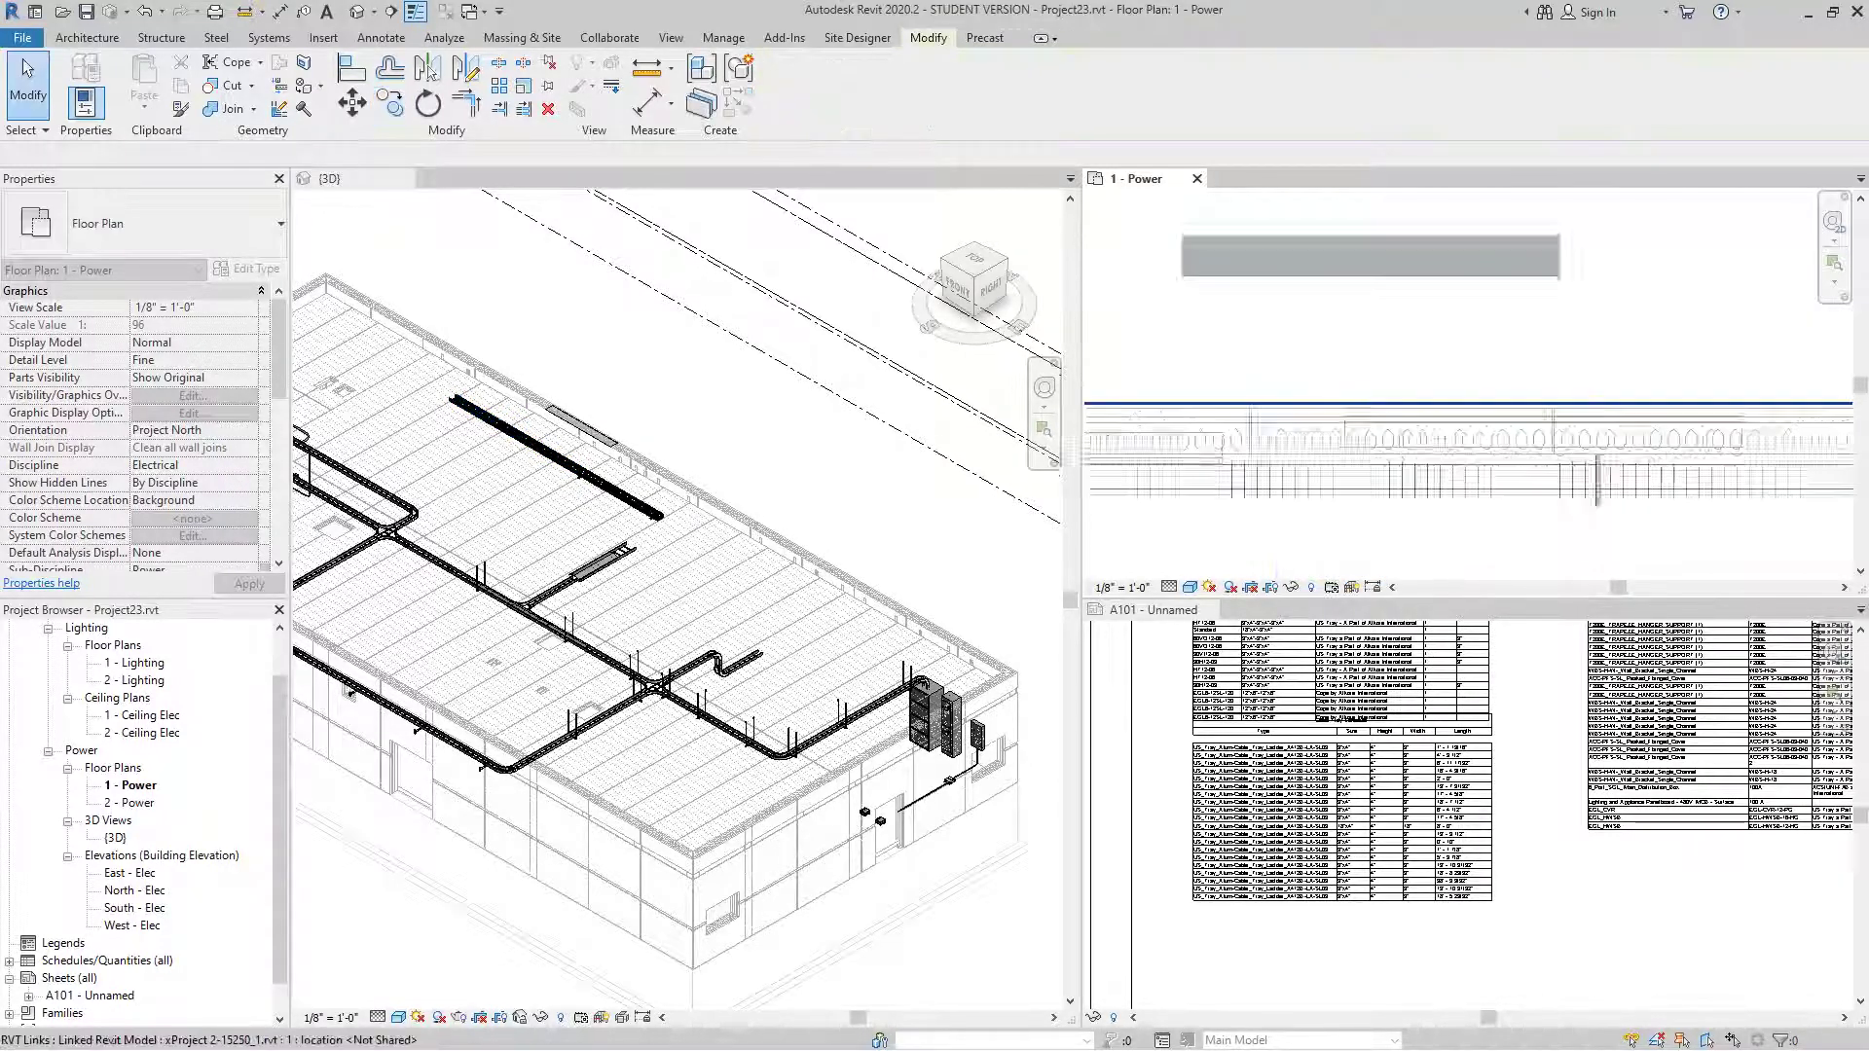
{"action": "middle_click_drag", "start_coordinate": [1277, 443], "coordinate": [1485, 403]}
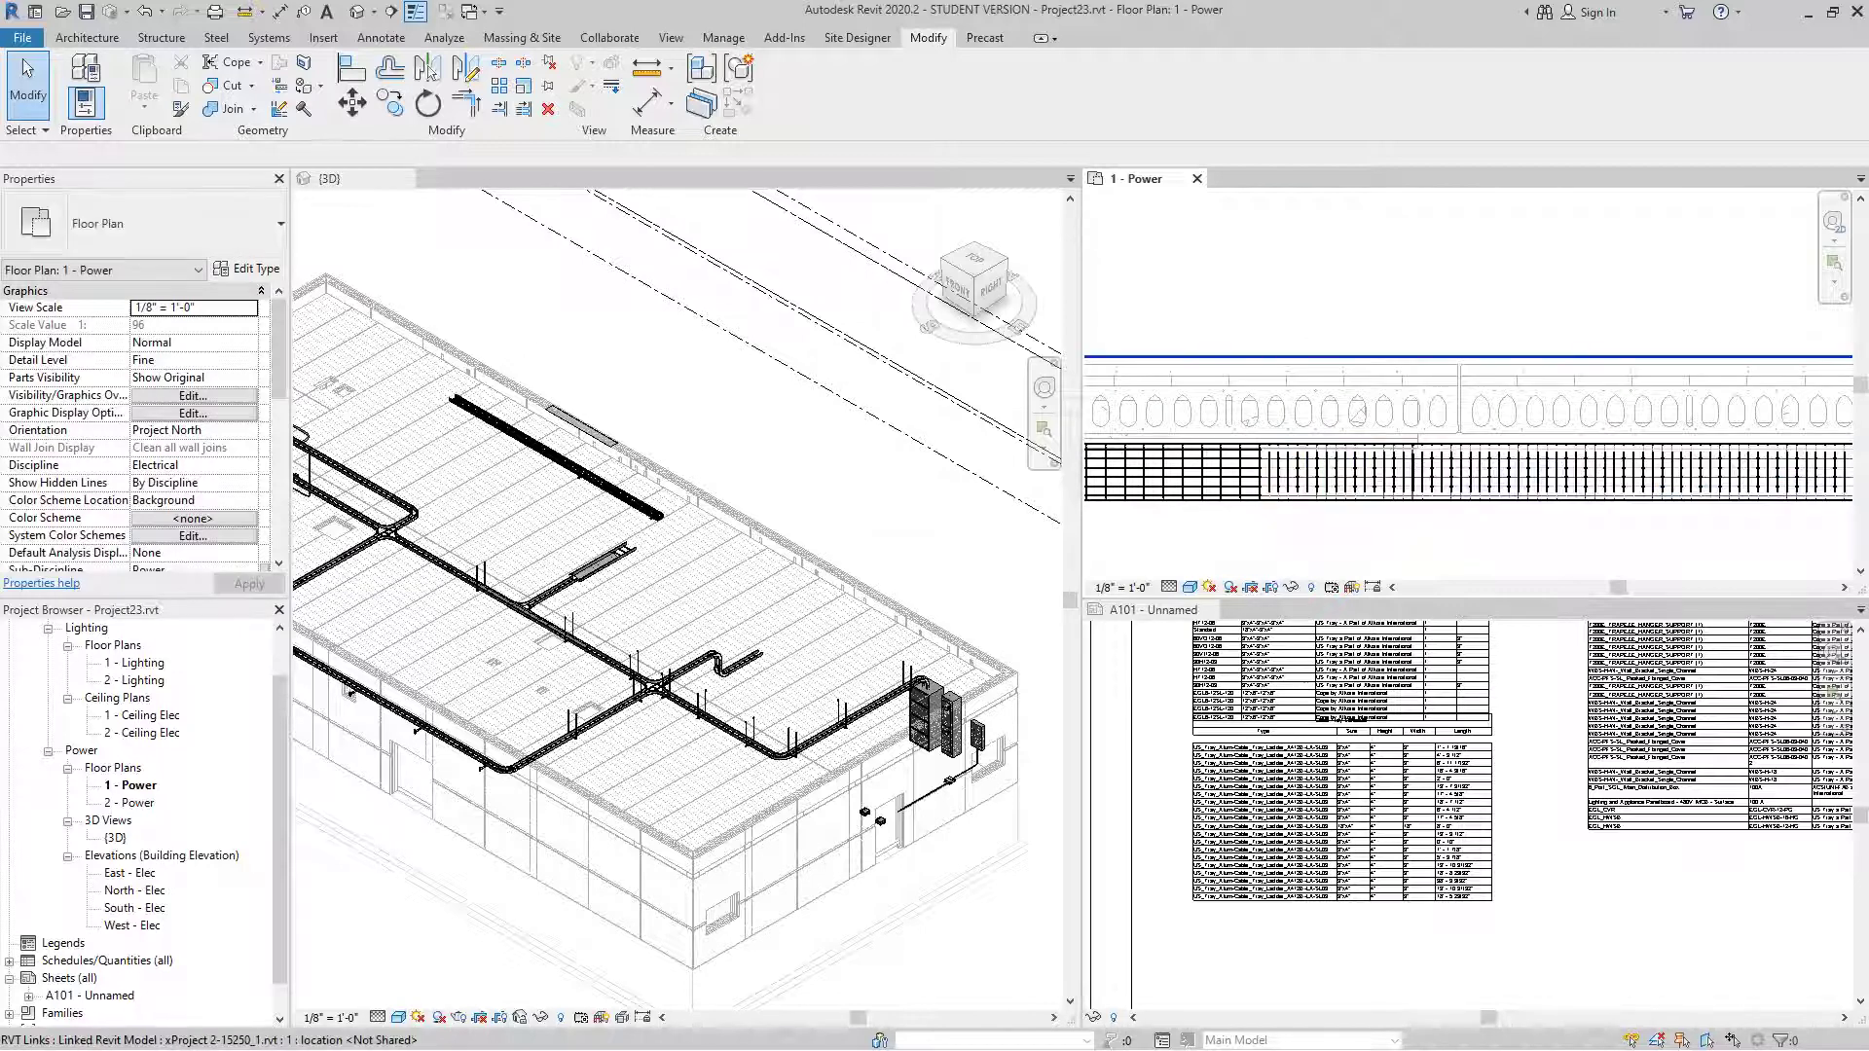
- Delete the duplicate 10-foot tray section that overlaps the run, offset 2' 6" from the joint bracket
{"action": "scroll", "coordinate": [1238, 509], "scroll_direction": "down", "scroll_amount": 2}
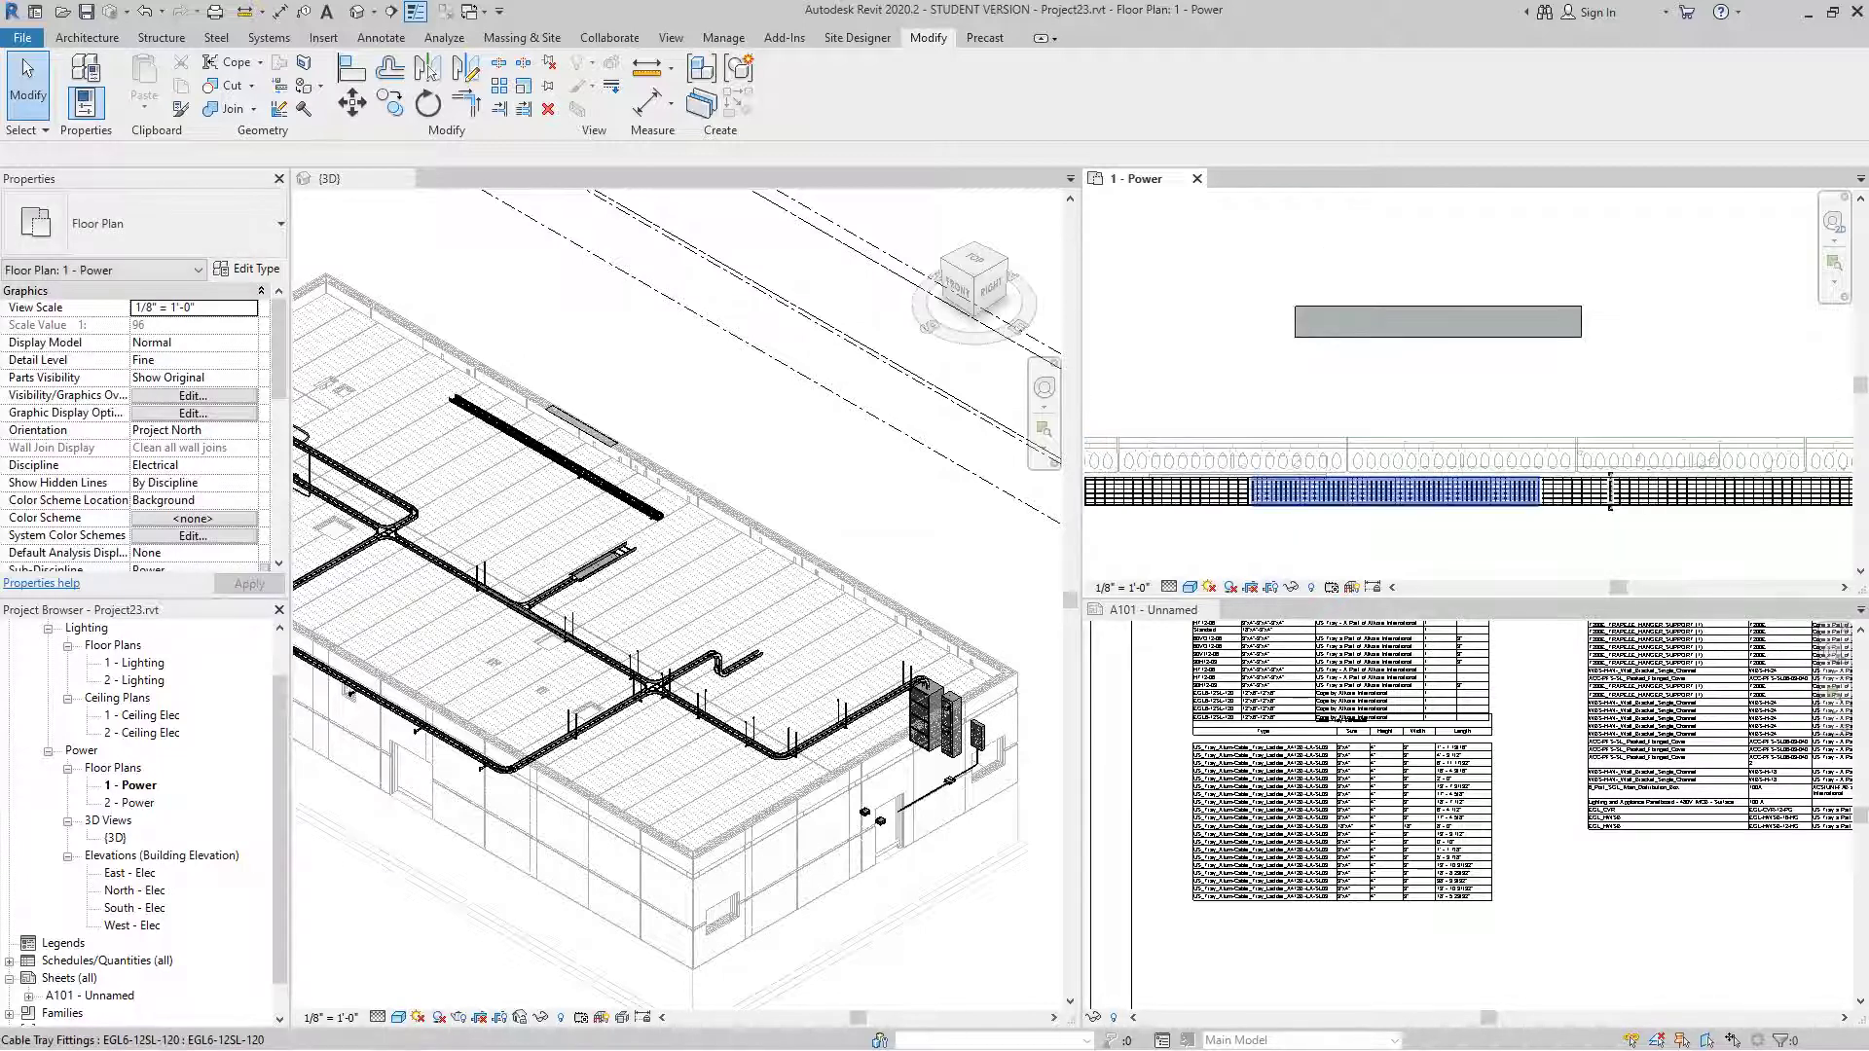
{"action": "left_click", "coordinate": [1396, 491]}
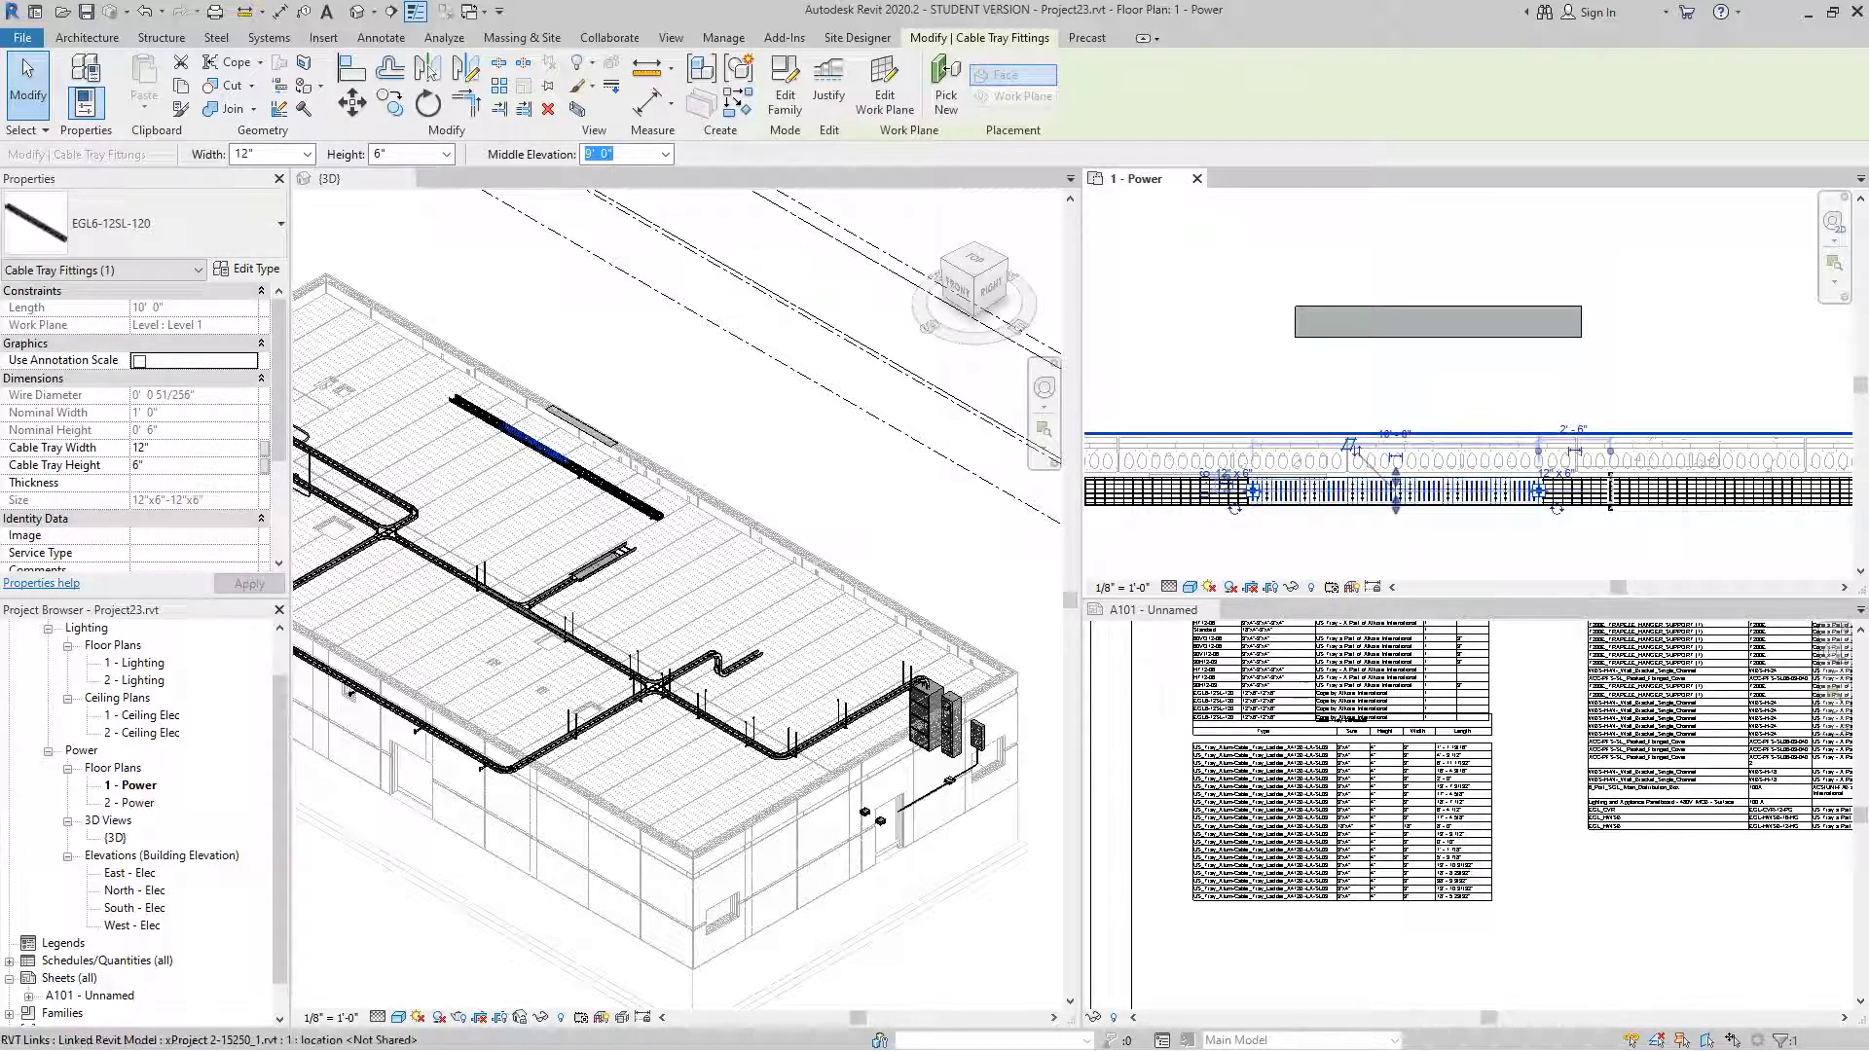
{"action": "key", "text": "Escape"}
{"action": "scroll", "coordinate": [506, 436], "scroll_direction": "up", "scroll_amount": 6}
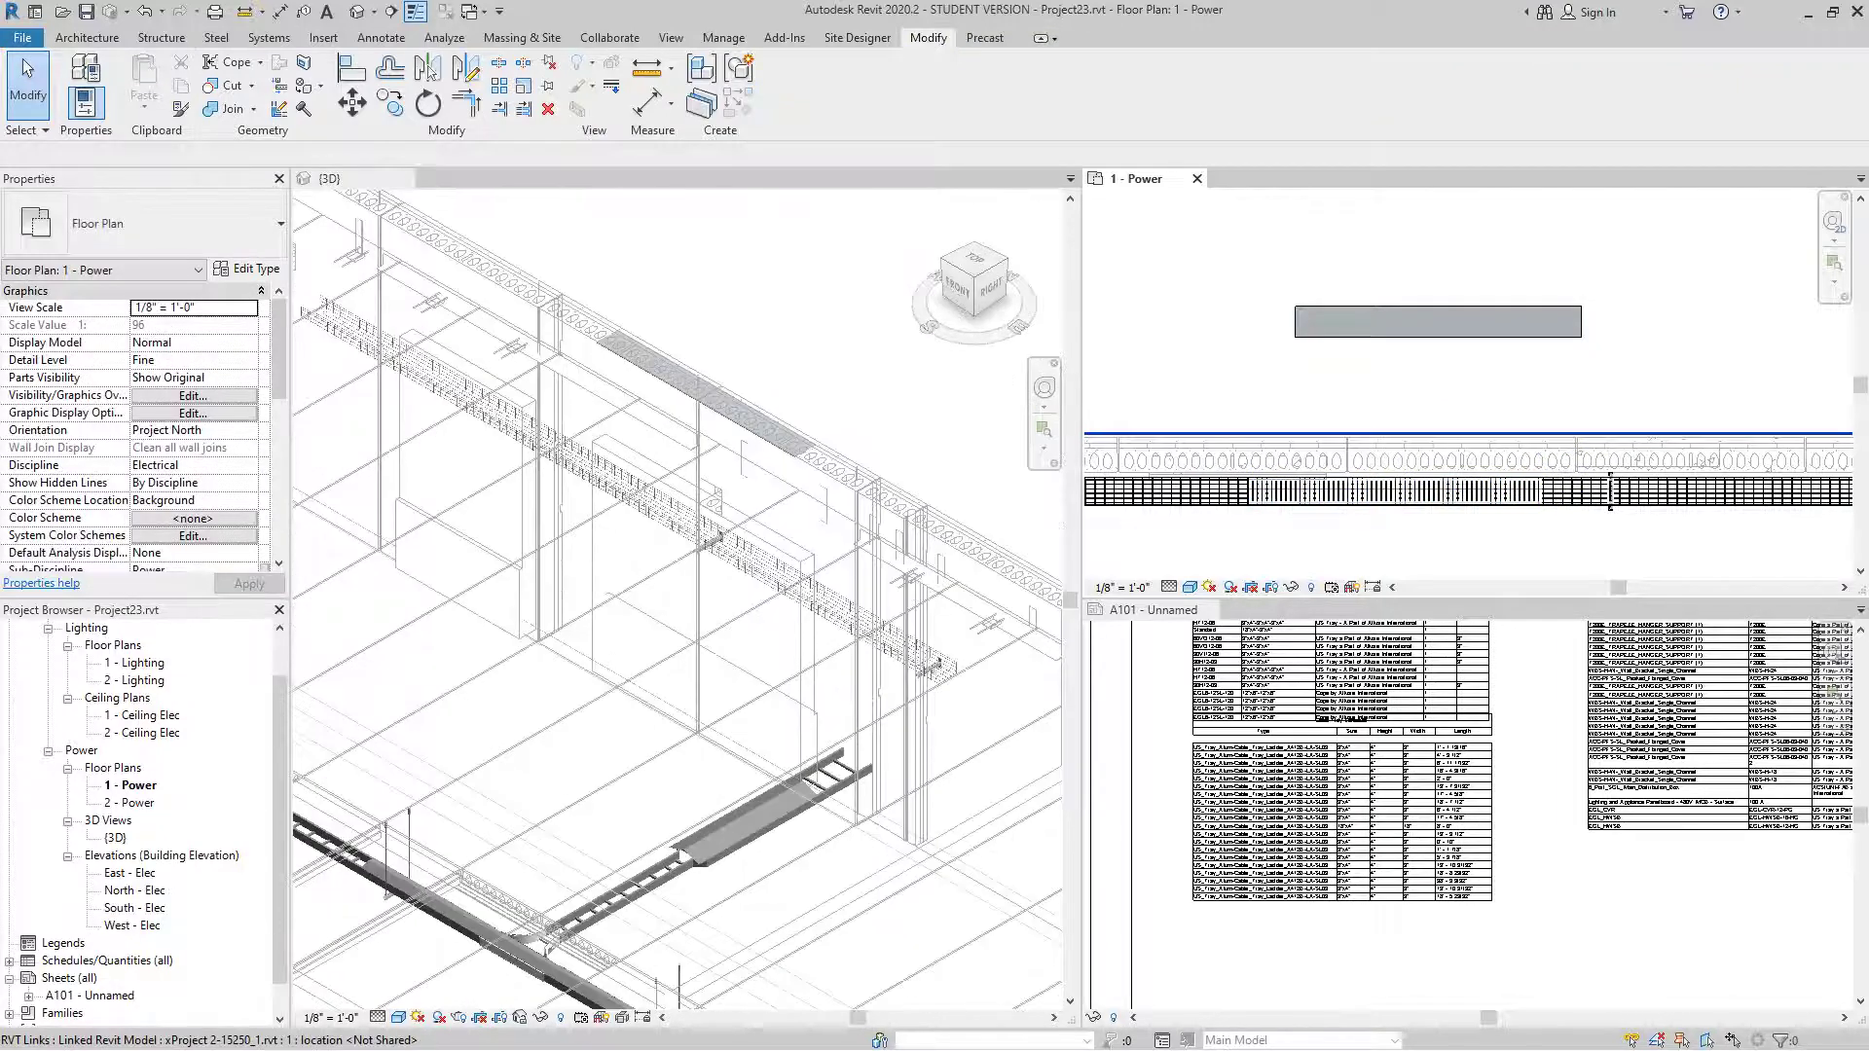
{"action": "scroll", "coordinate": [506, 437], "scroll_direction": "down", "scroll_amount": 1}
{"action": "scroll", "coordinate": [530, 429], "scroll_direction": "down", "scroll_amount": 1}
{"action": "scroll", "coordinate": [1451, 536], "scroll_direction": "down", "scroll_amount": 2}
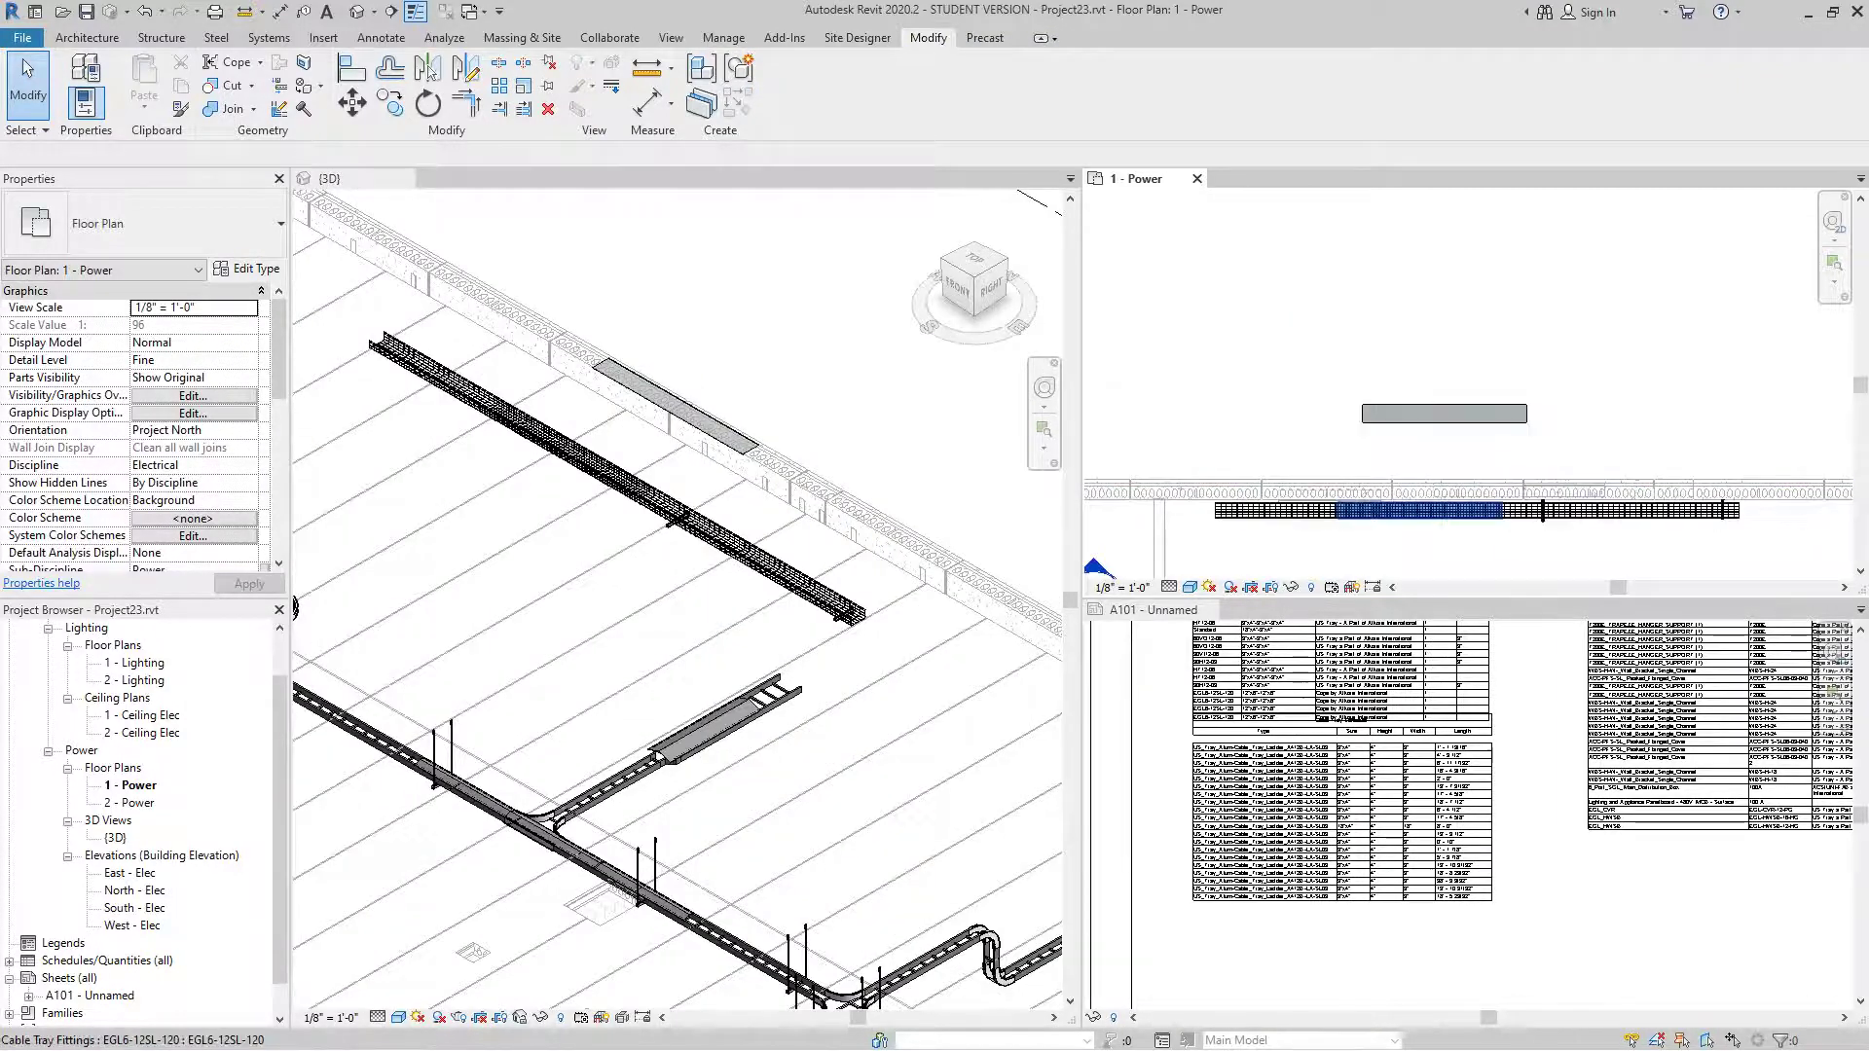
{"action": "left_click", "coordinate": [1328, 514]}
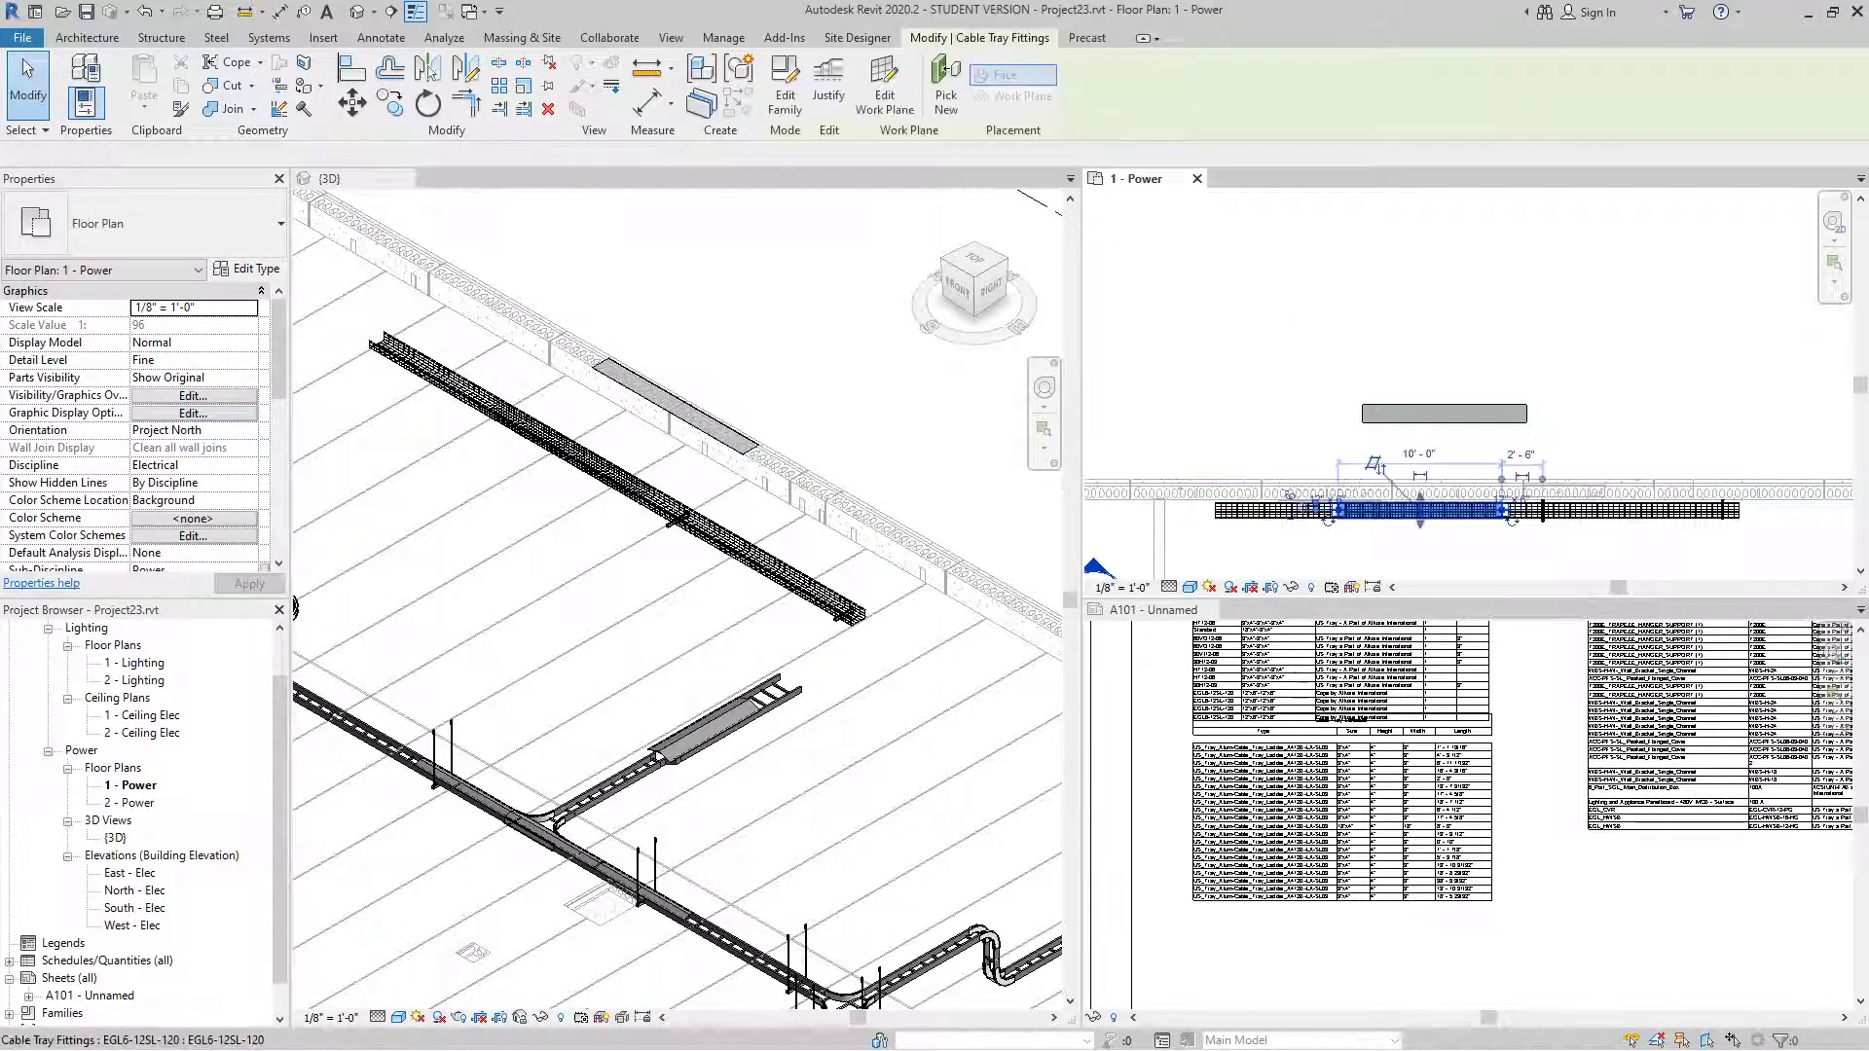
{"action": "key", "text": "Escape"}
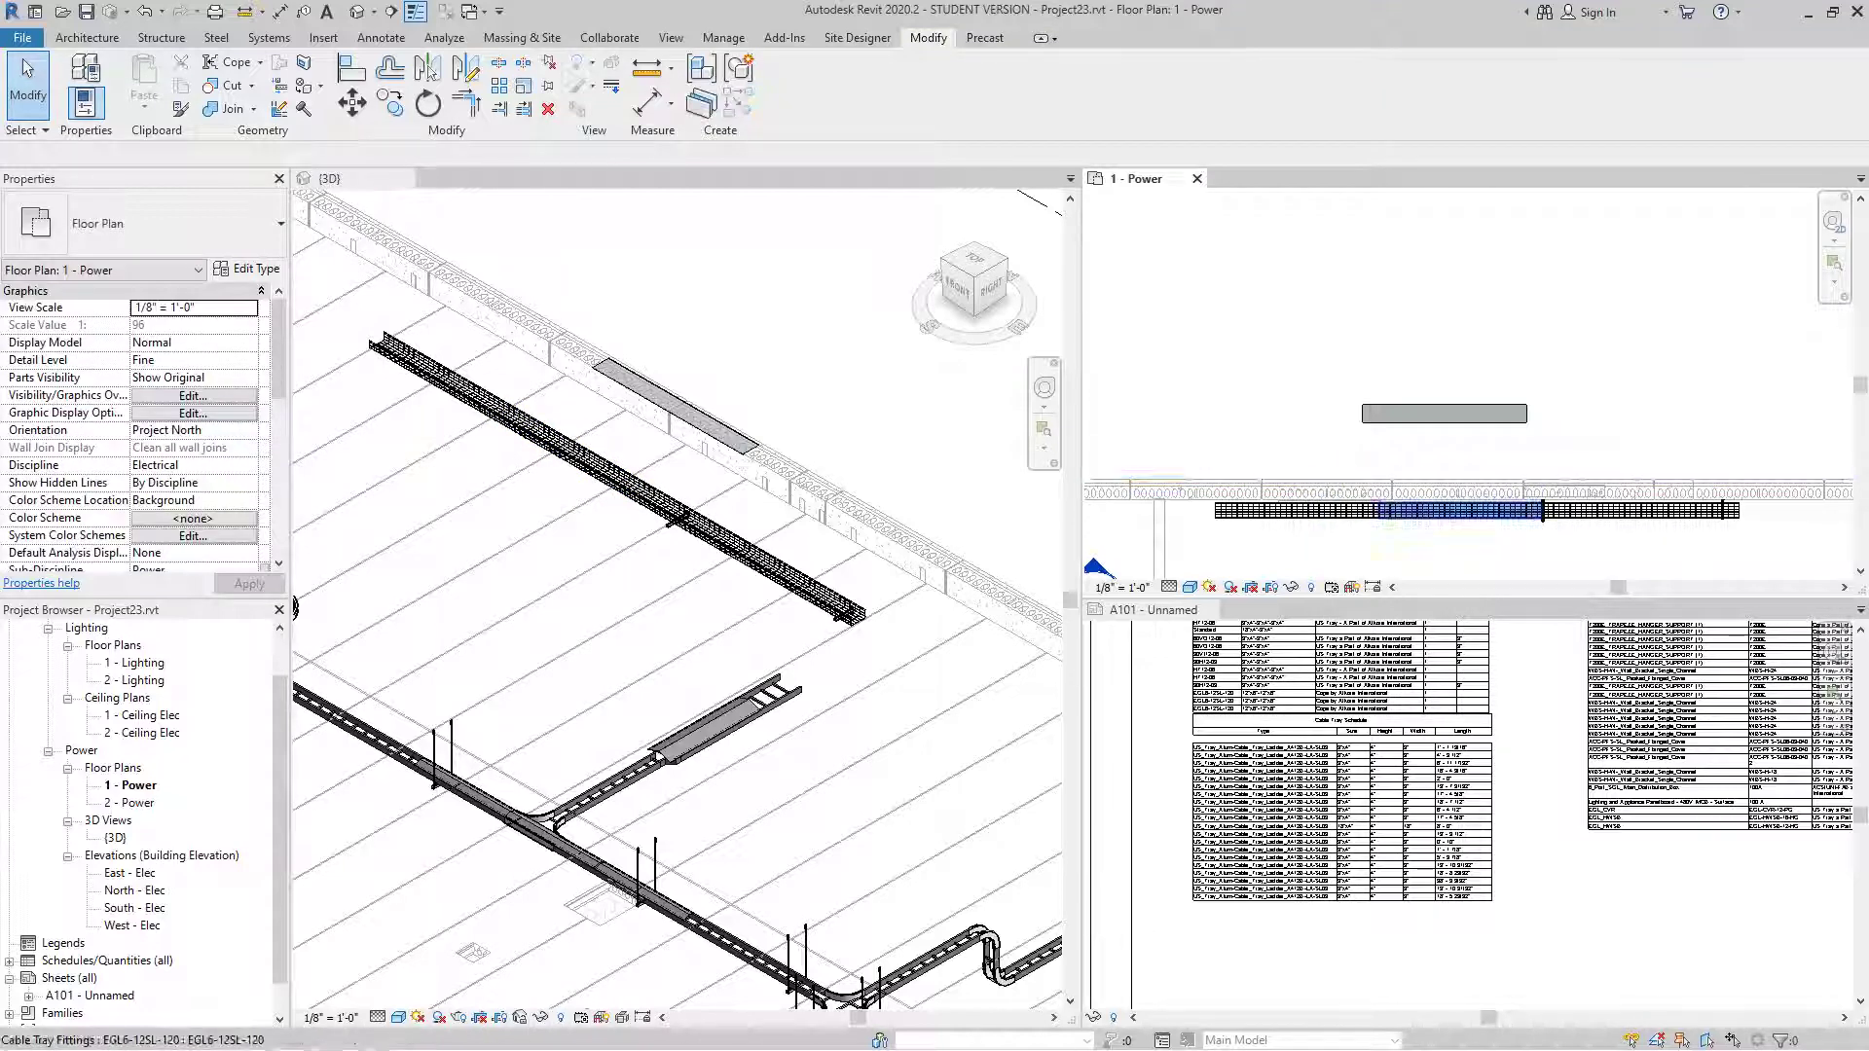
- Examine the extended tray run along the wall in the floor plan and the 3D view
{"action": "scroll", "coordinate": [1563, 533], "scroll_direction": "up", "scroll_amount": 7}
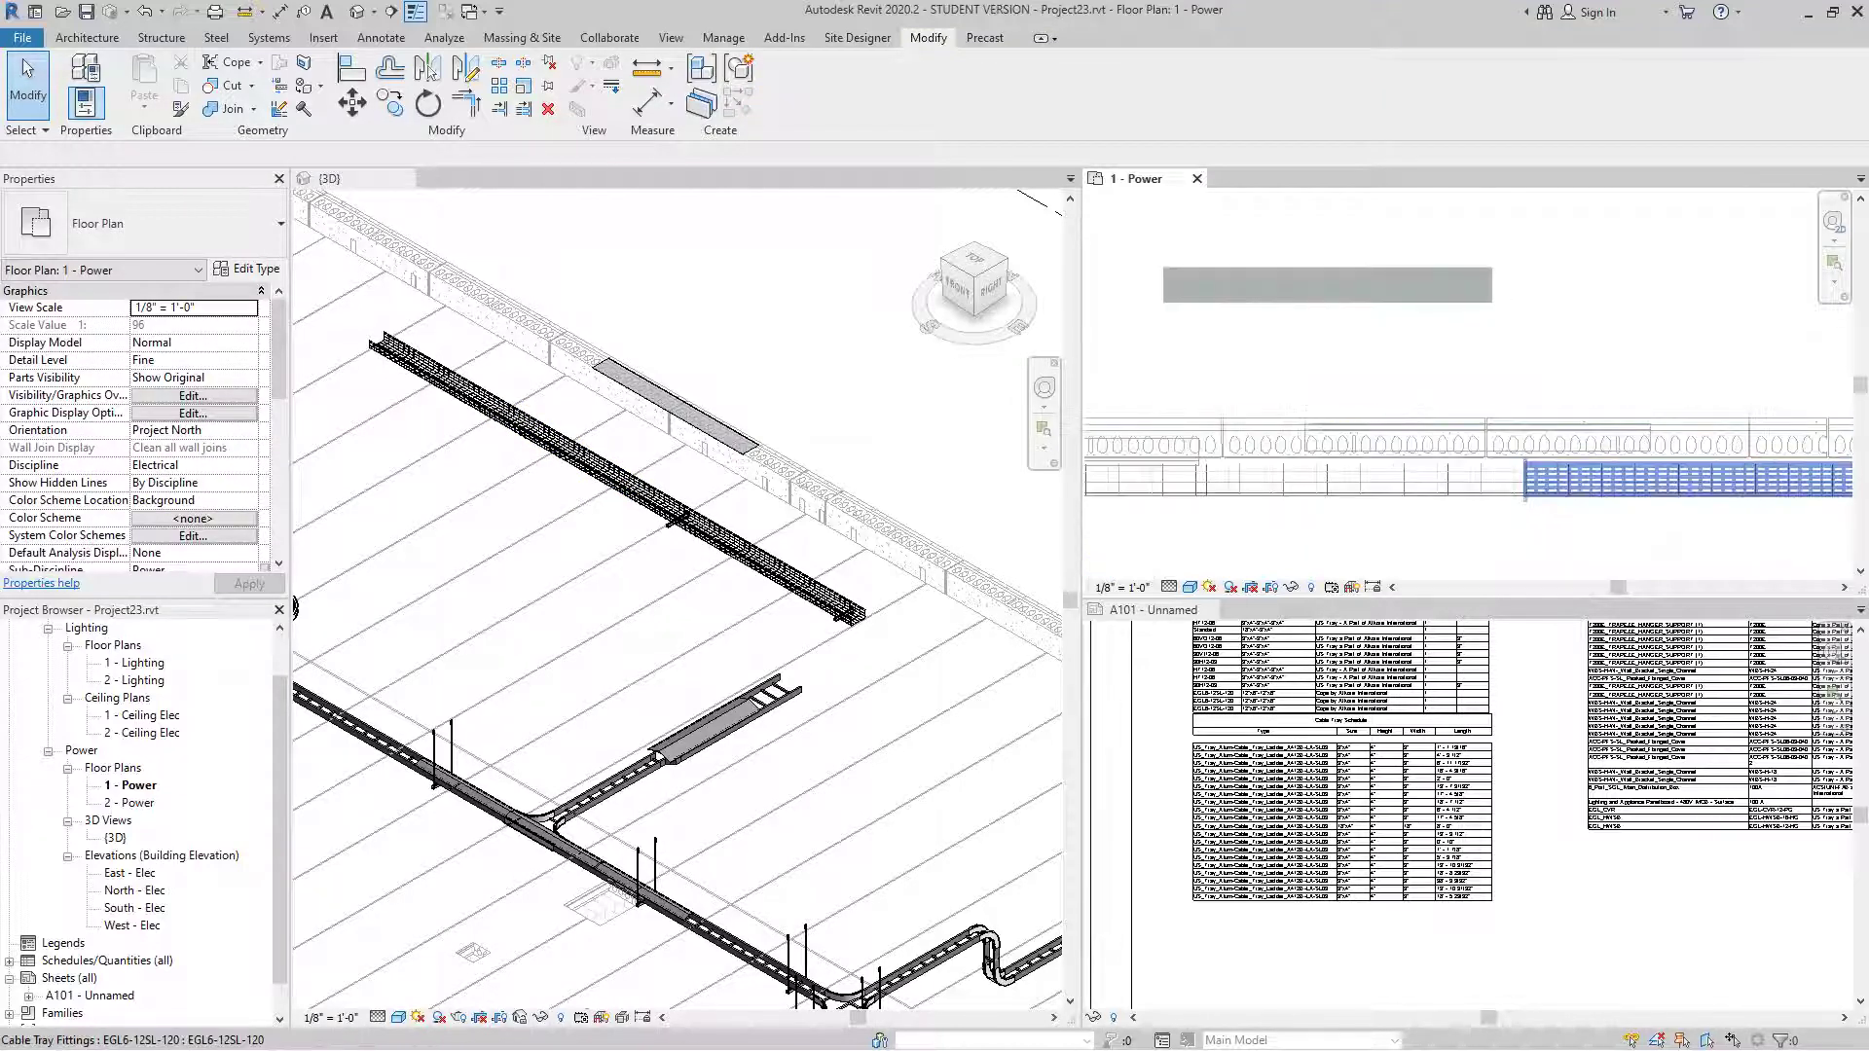
{"action": "scroll", "coordinate": [1558, 497], "scroll_direction": "down", "scroll_amount": 2}
{"action": "scroll", "coordinate": [775, 482], "scroll_direction": "down", "scroll_amount": 2}
{"action": "scroll", "coordinate": [829, 490], "scroll_direction": "up", "scroll_amount": 2}
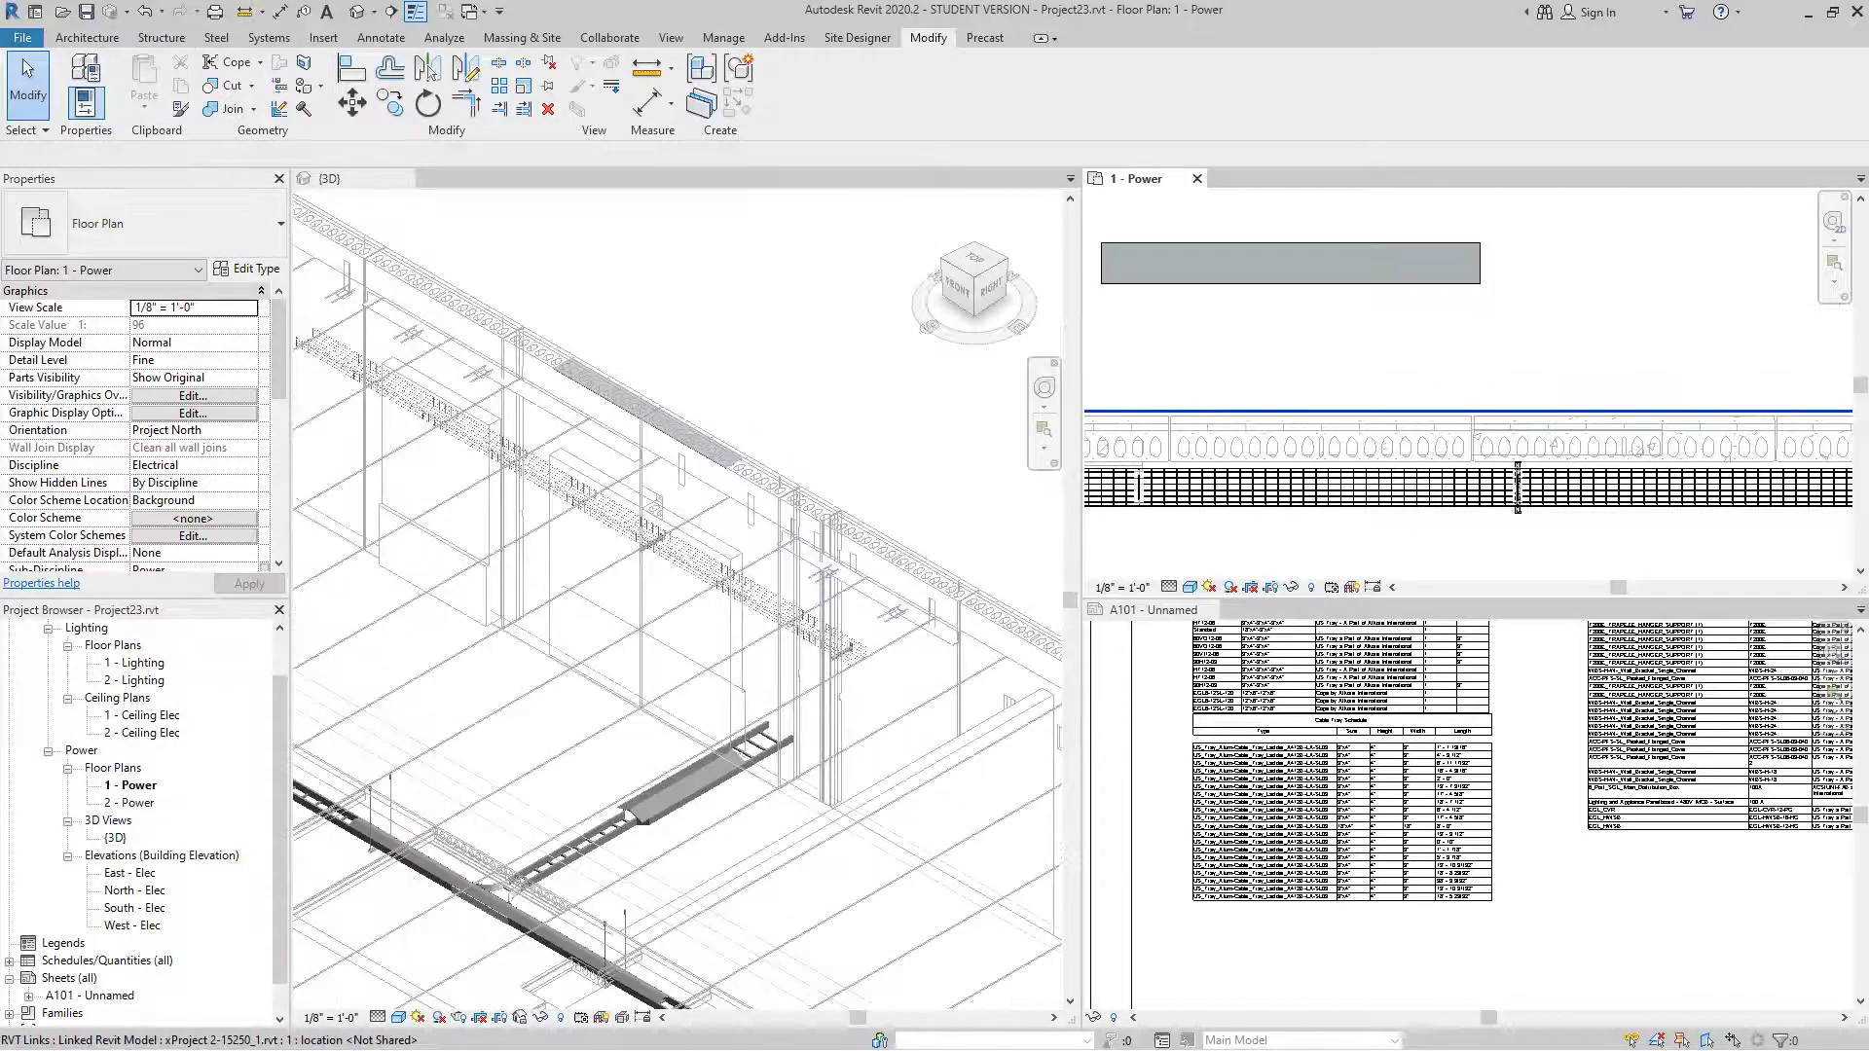
{"action": "left_click", "coordinate": [830, 490]}
{"action": "scroll", "coordinate": [829, 497], "scroll_direction": "down", "scroll_amount": 1}
{"action": "middle_click_drag", "start_coordinate": [829, 496], "coordinate": [818, 453]}
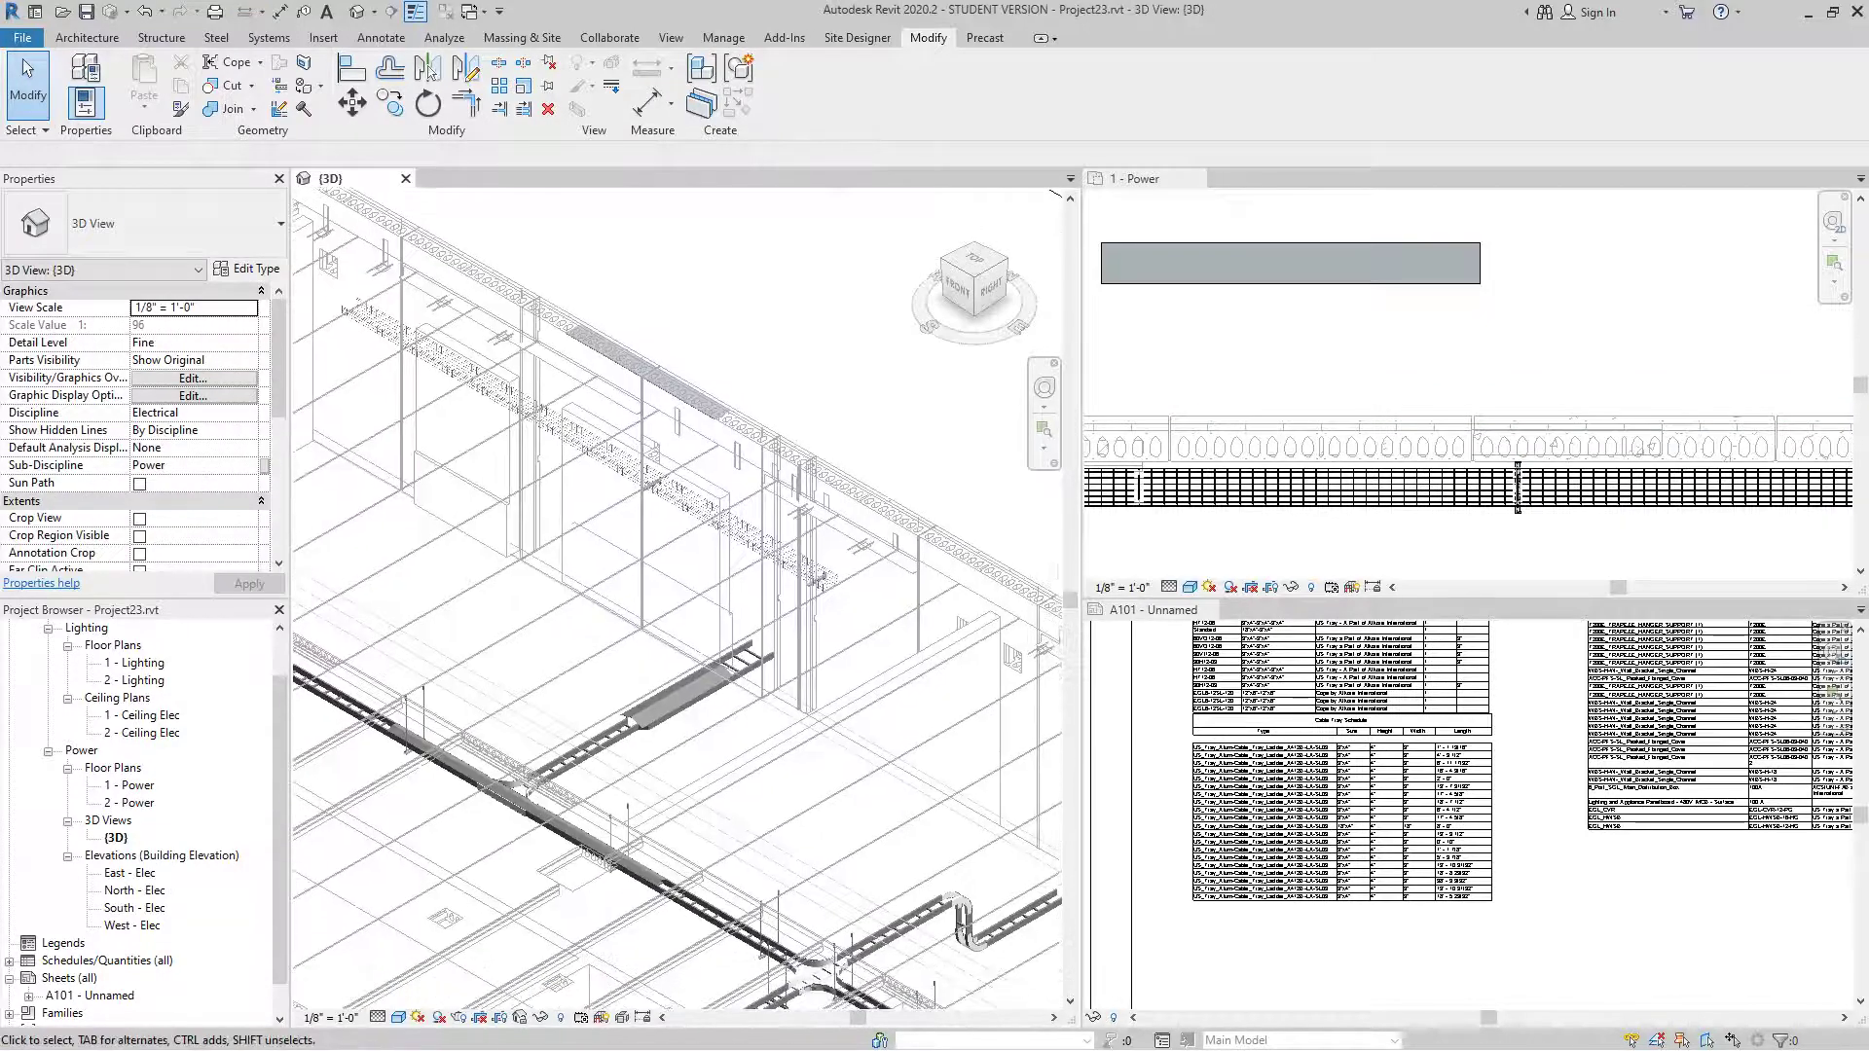
- Delete the 12-foot tray section beyond the joint bracket, keeping the wall brackets
{"action": "scroll", "coordinate": [1467, 514], "scroll_direction": "down", "scroll_amount": 2}
{"action": "left_click", "coordinate": [1467, 518]}
{"action": "middle_click_drag", "start_coordinate": [1497, 499], "coordinate": [1352, 503]}
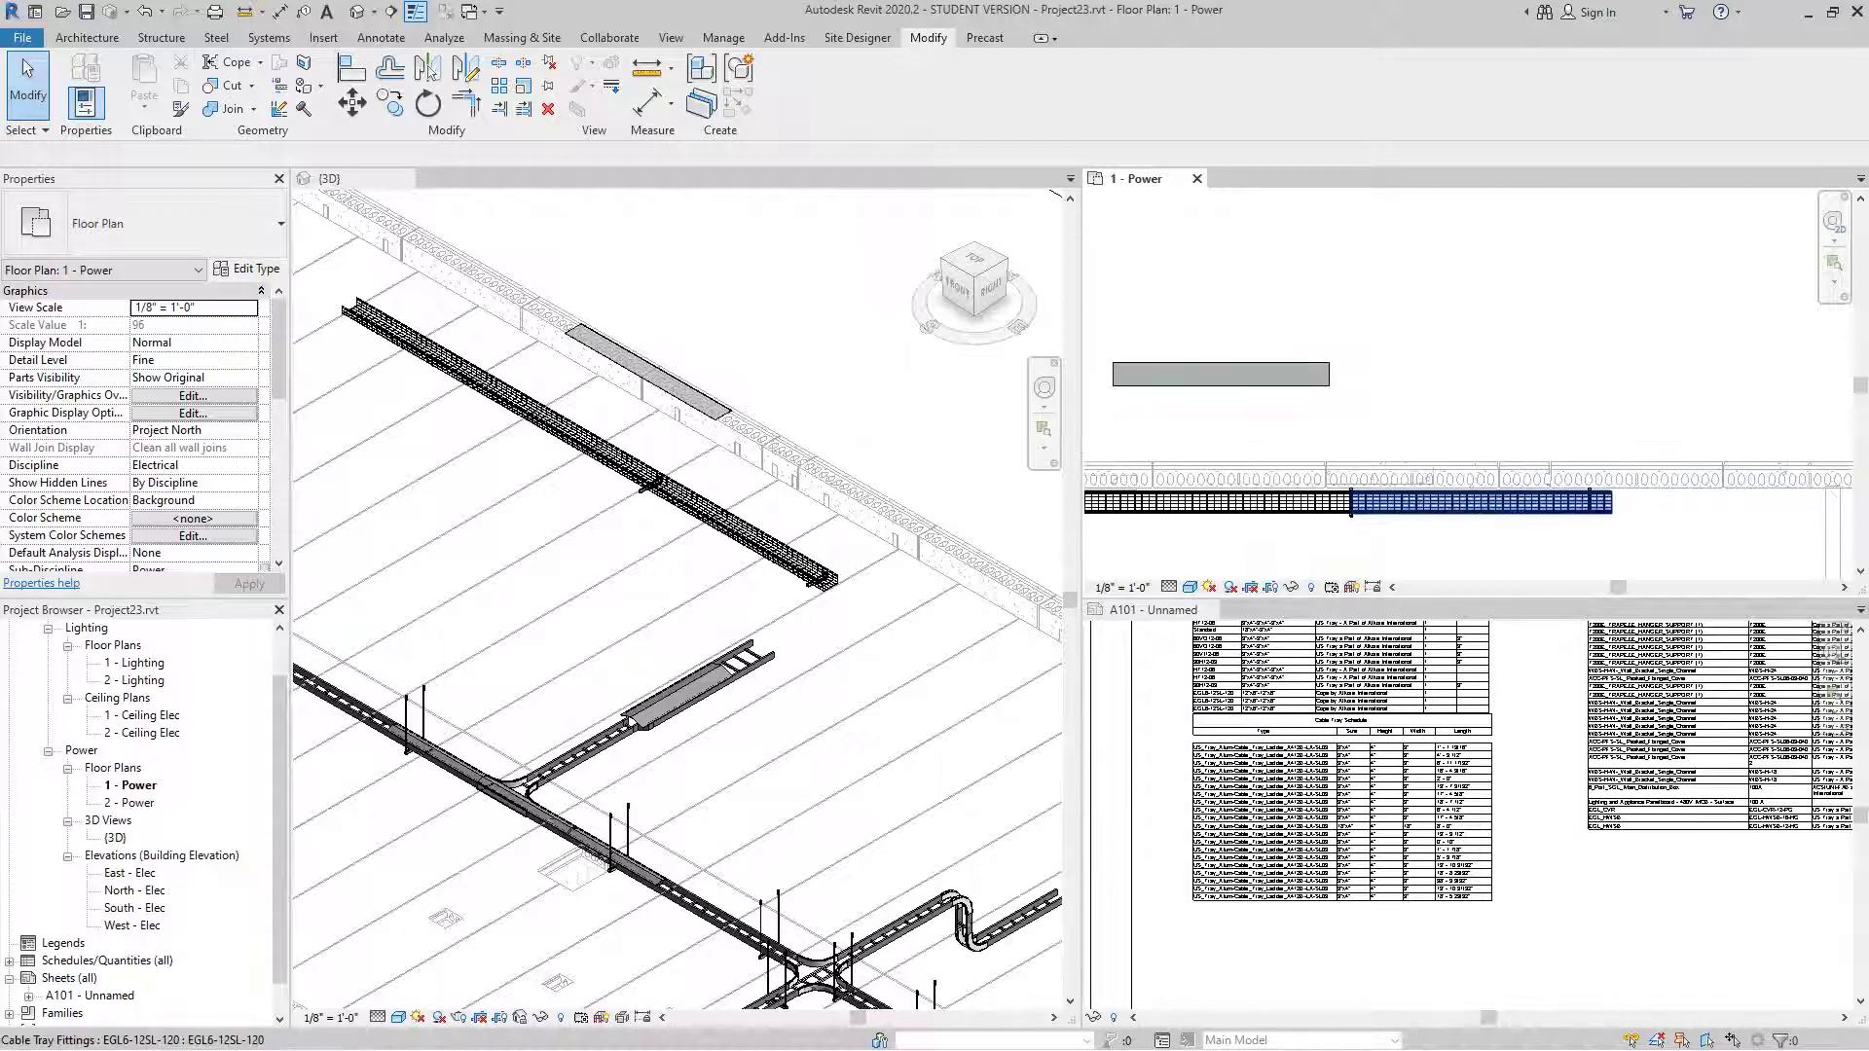
{"action": "left_click", "coordinate": [1461, 503]}
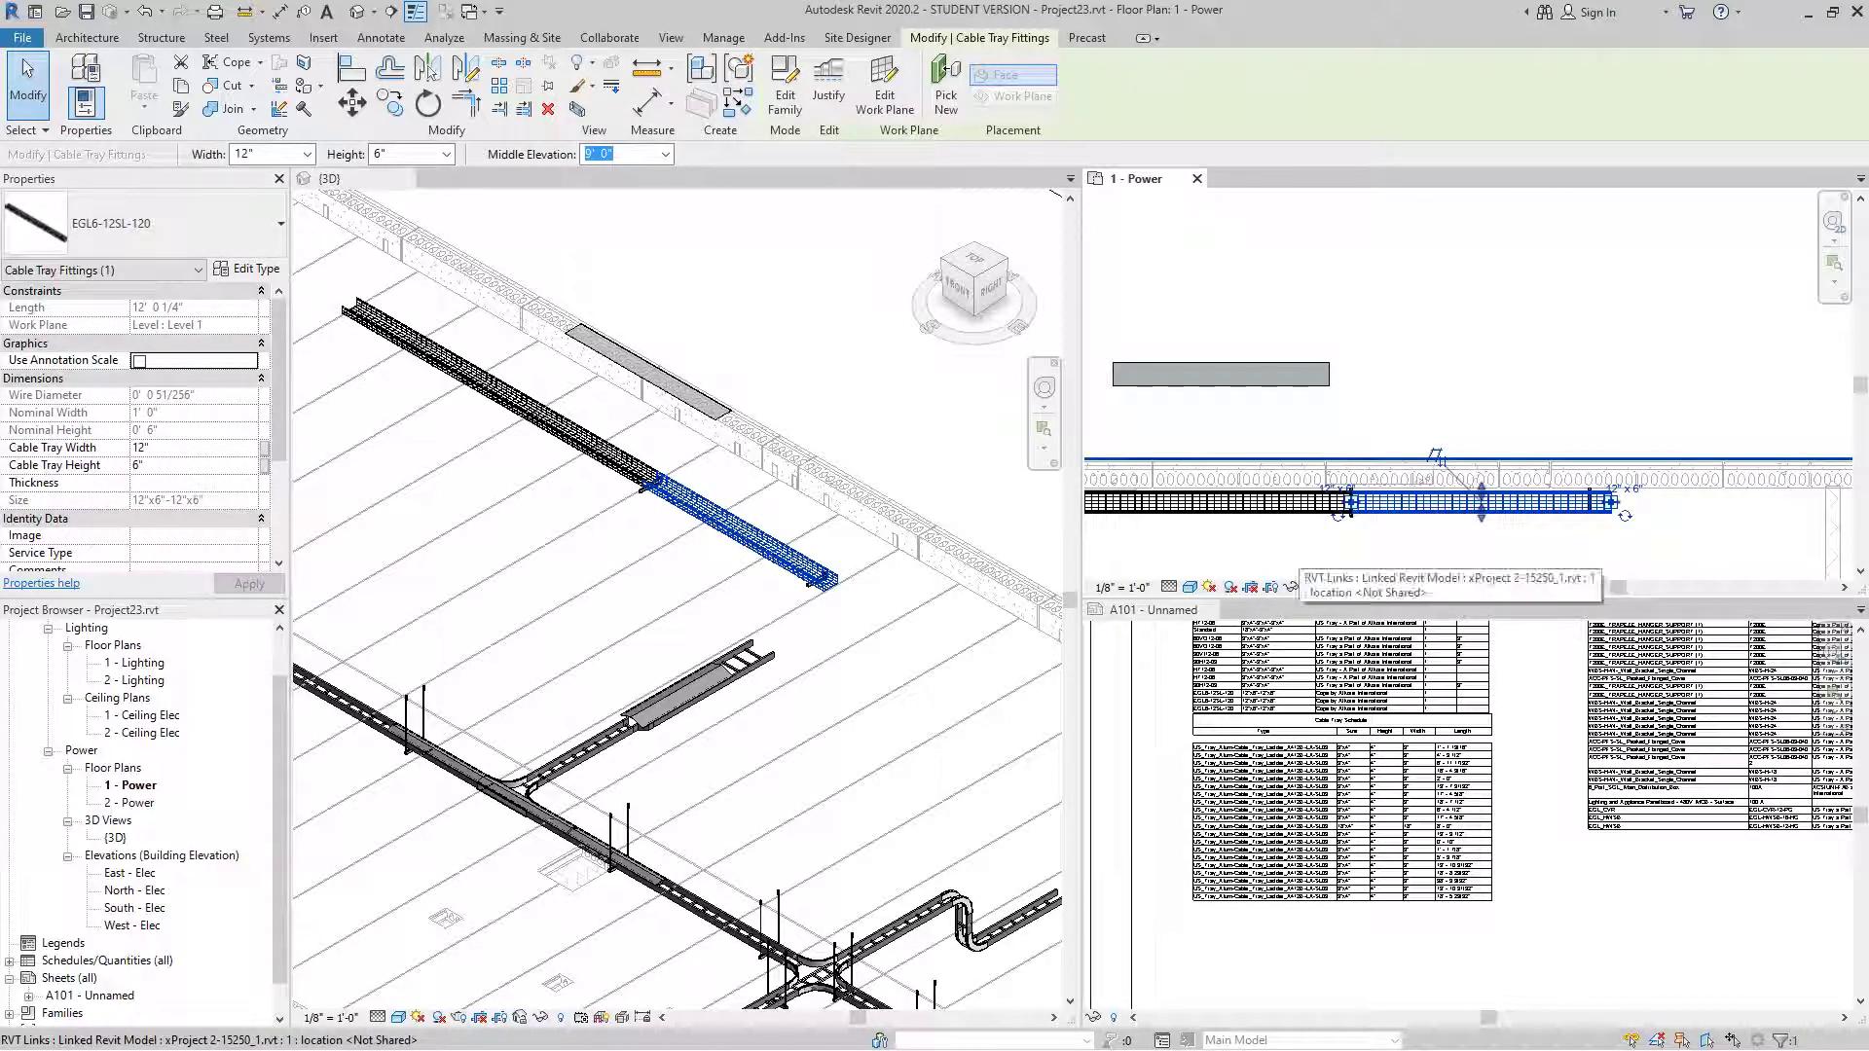
{"action": "scroll", "coordinate": [1463, 527], "scroll_direction": "up", "scroll_amount": 3}
{"action": "key", "text": "Escape"}
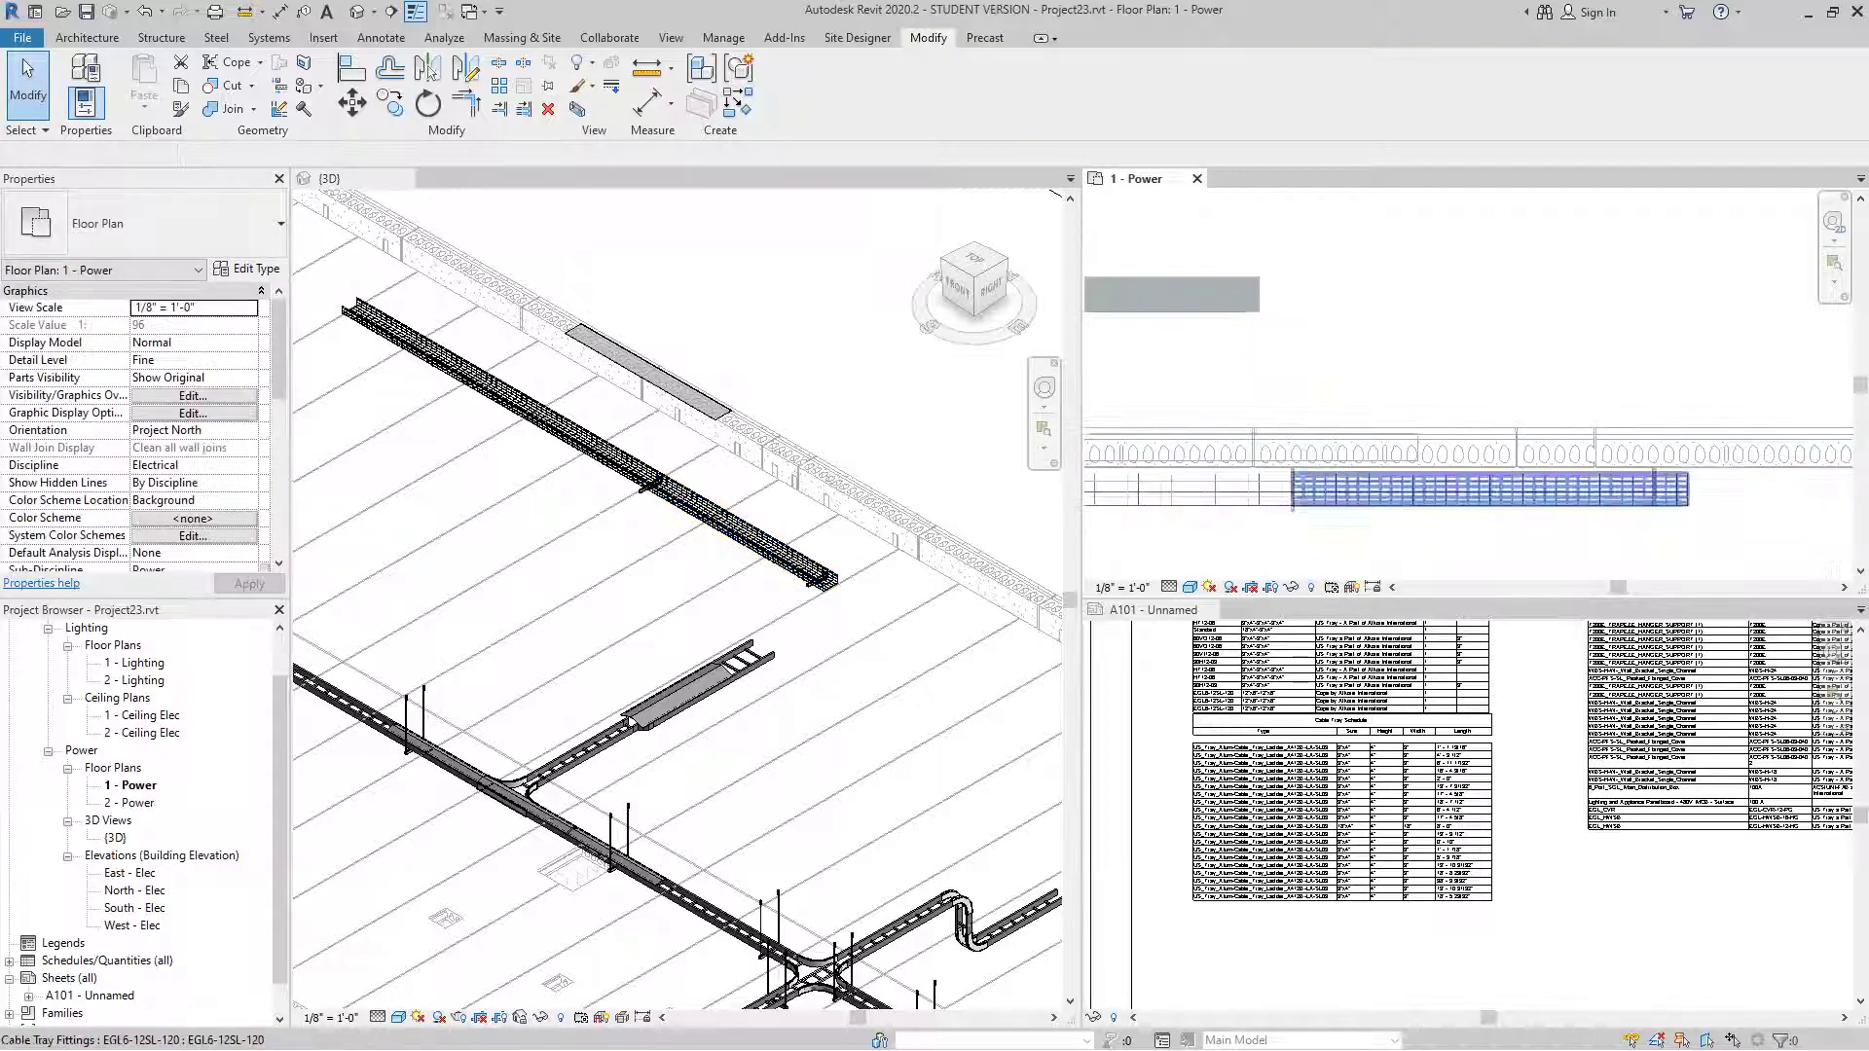
{"action": "left_click", "coordinate": [1464, 498]}
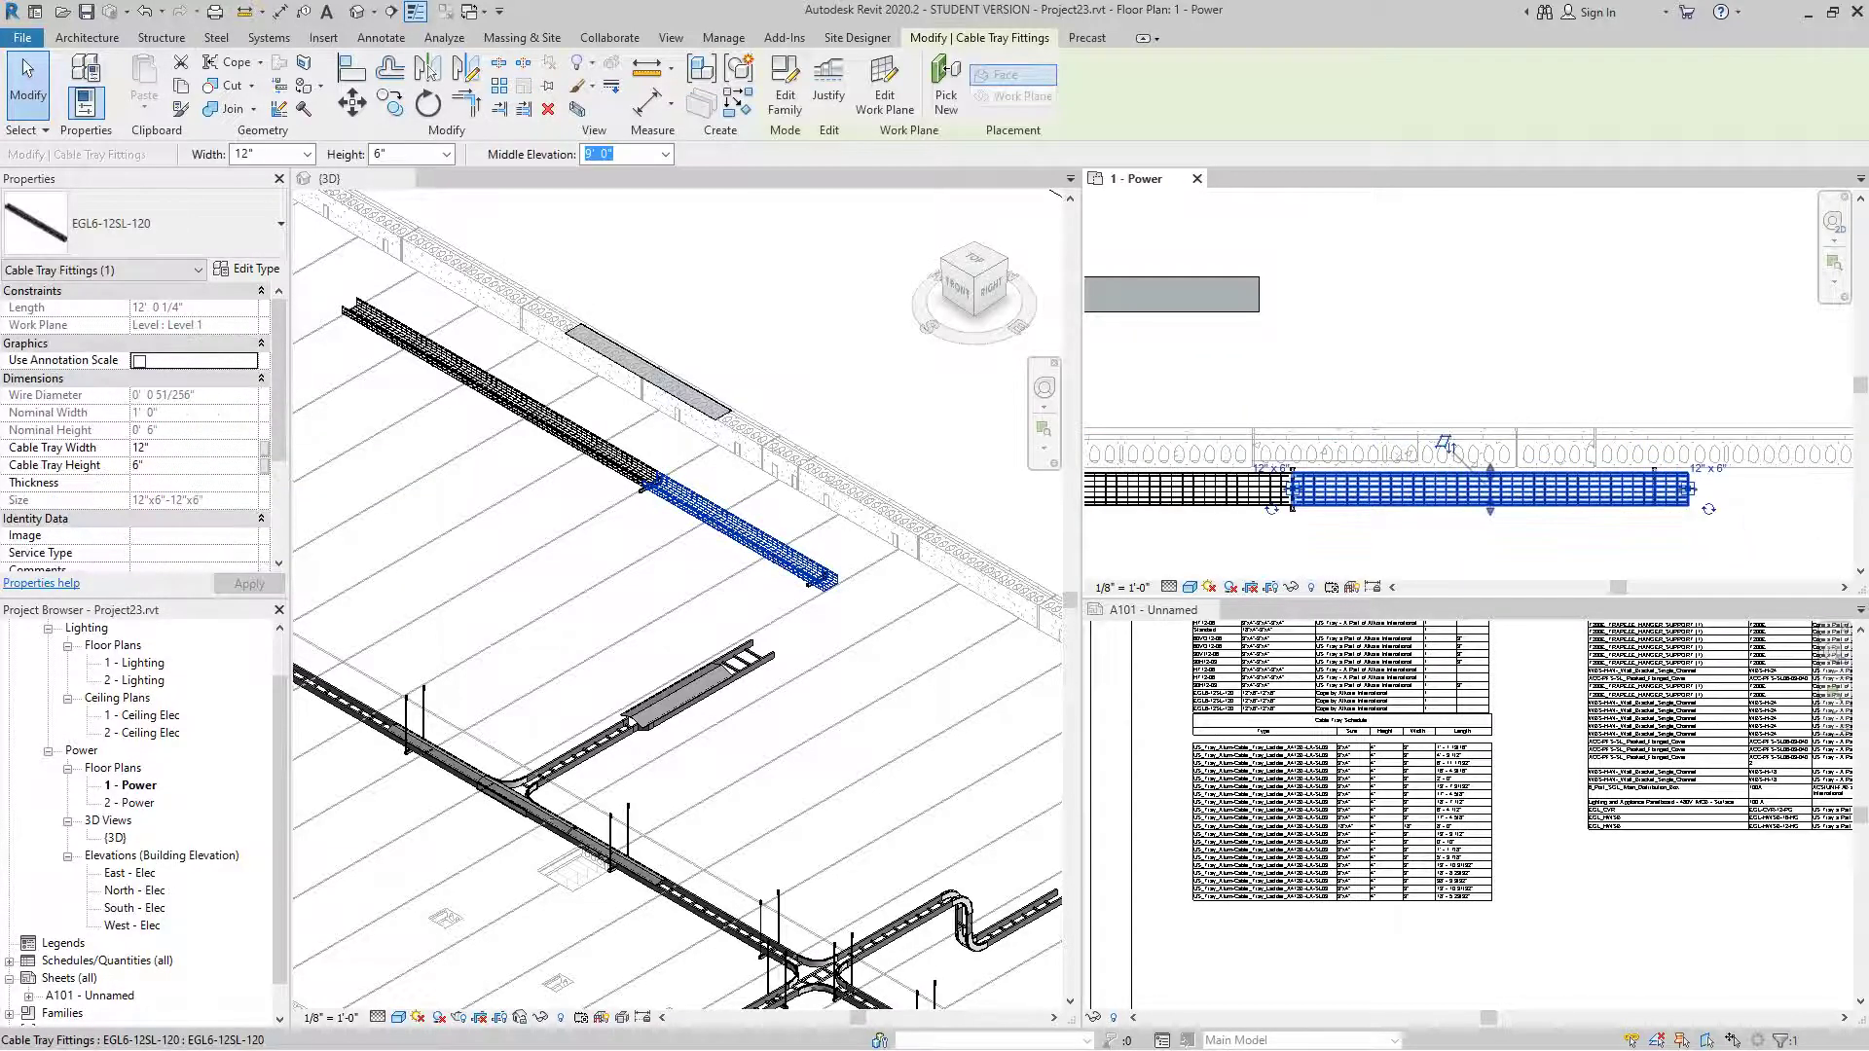
{"action": "key", "text": "Delete"}
{"action": "scroll", "coordinate": [1496, 525], "scroll_direction": "down", "scroll_amount": 2}
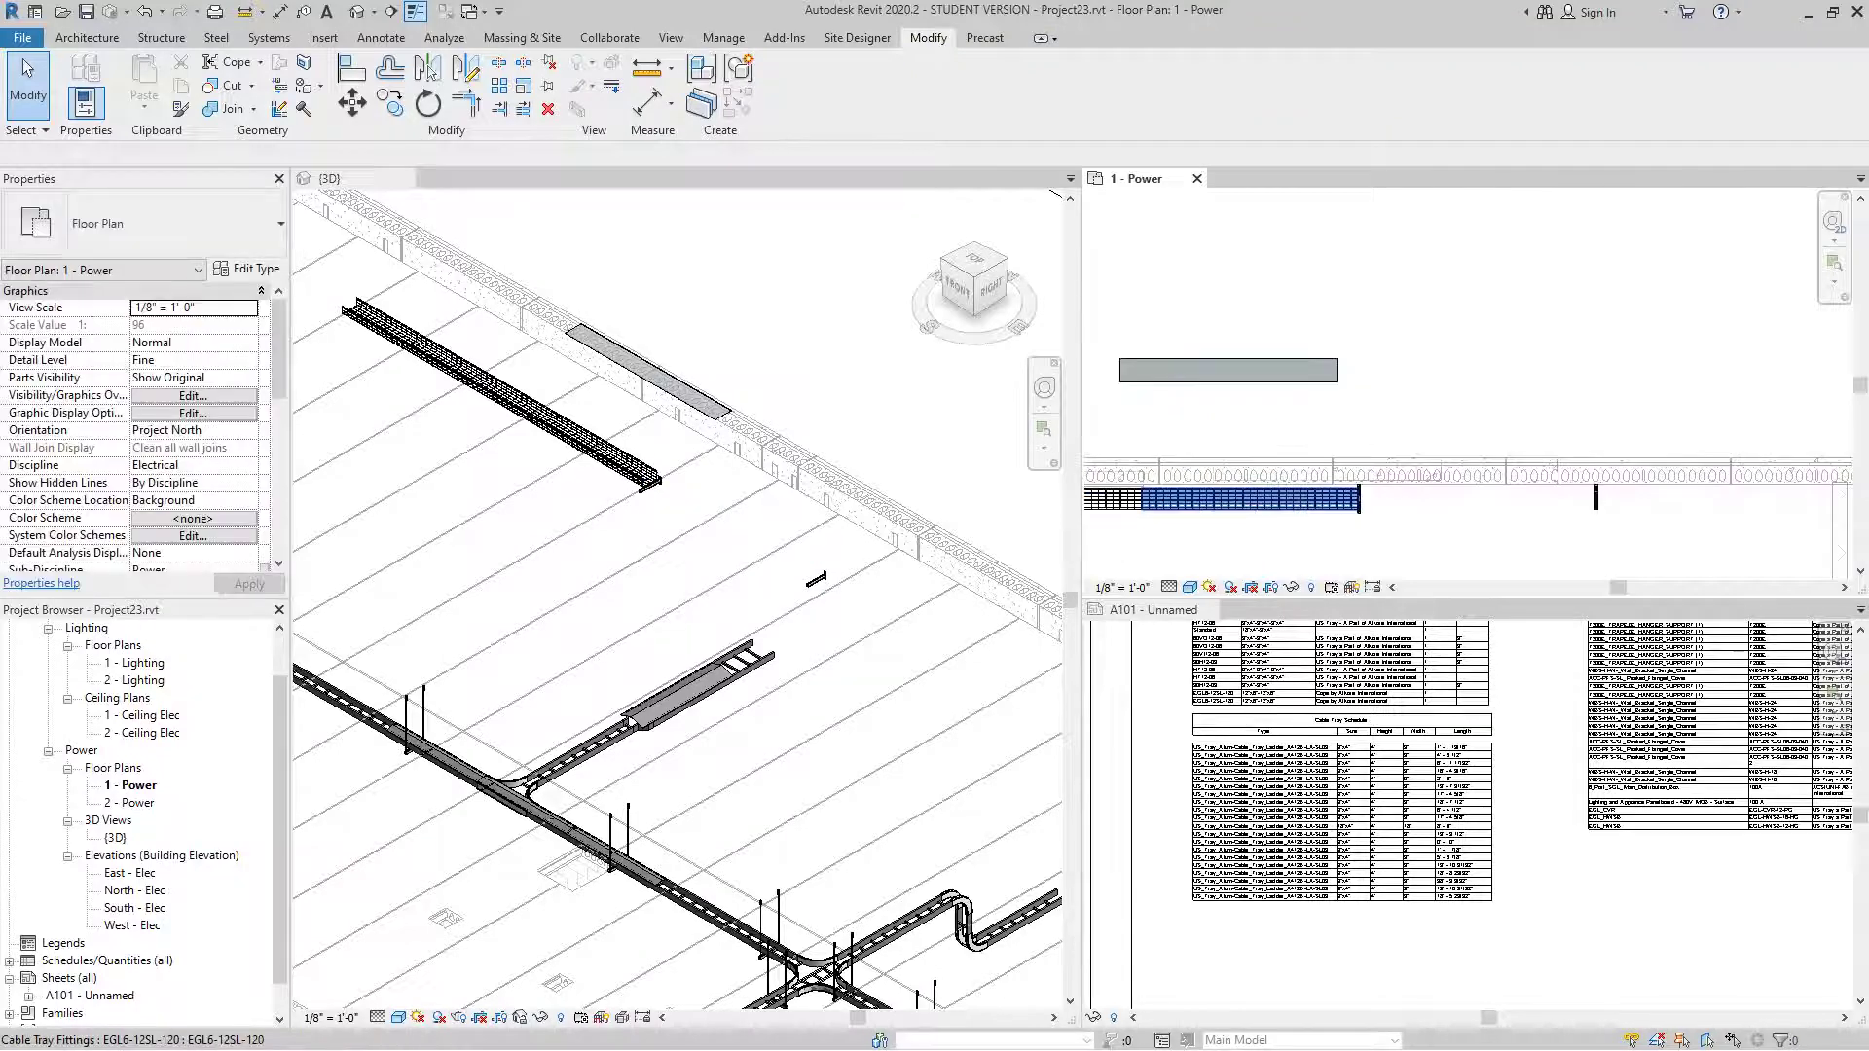
{"action": "left_click", "coordinate": [1294, 502]}
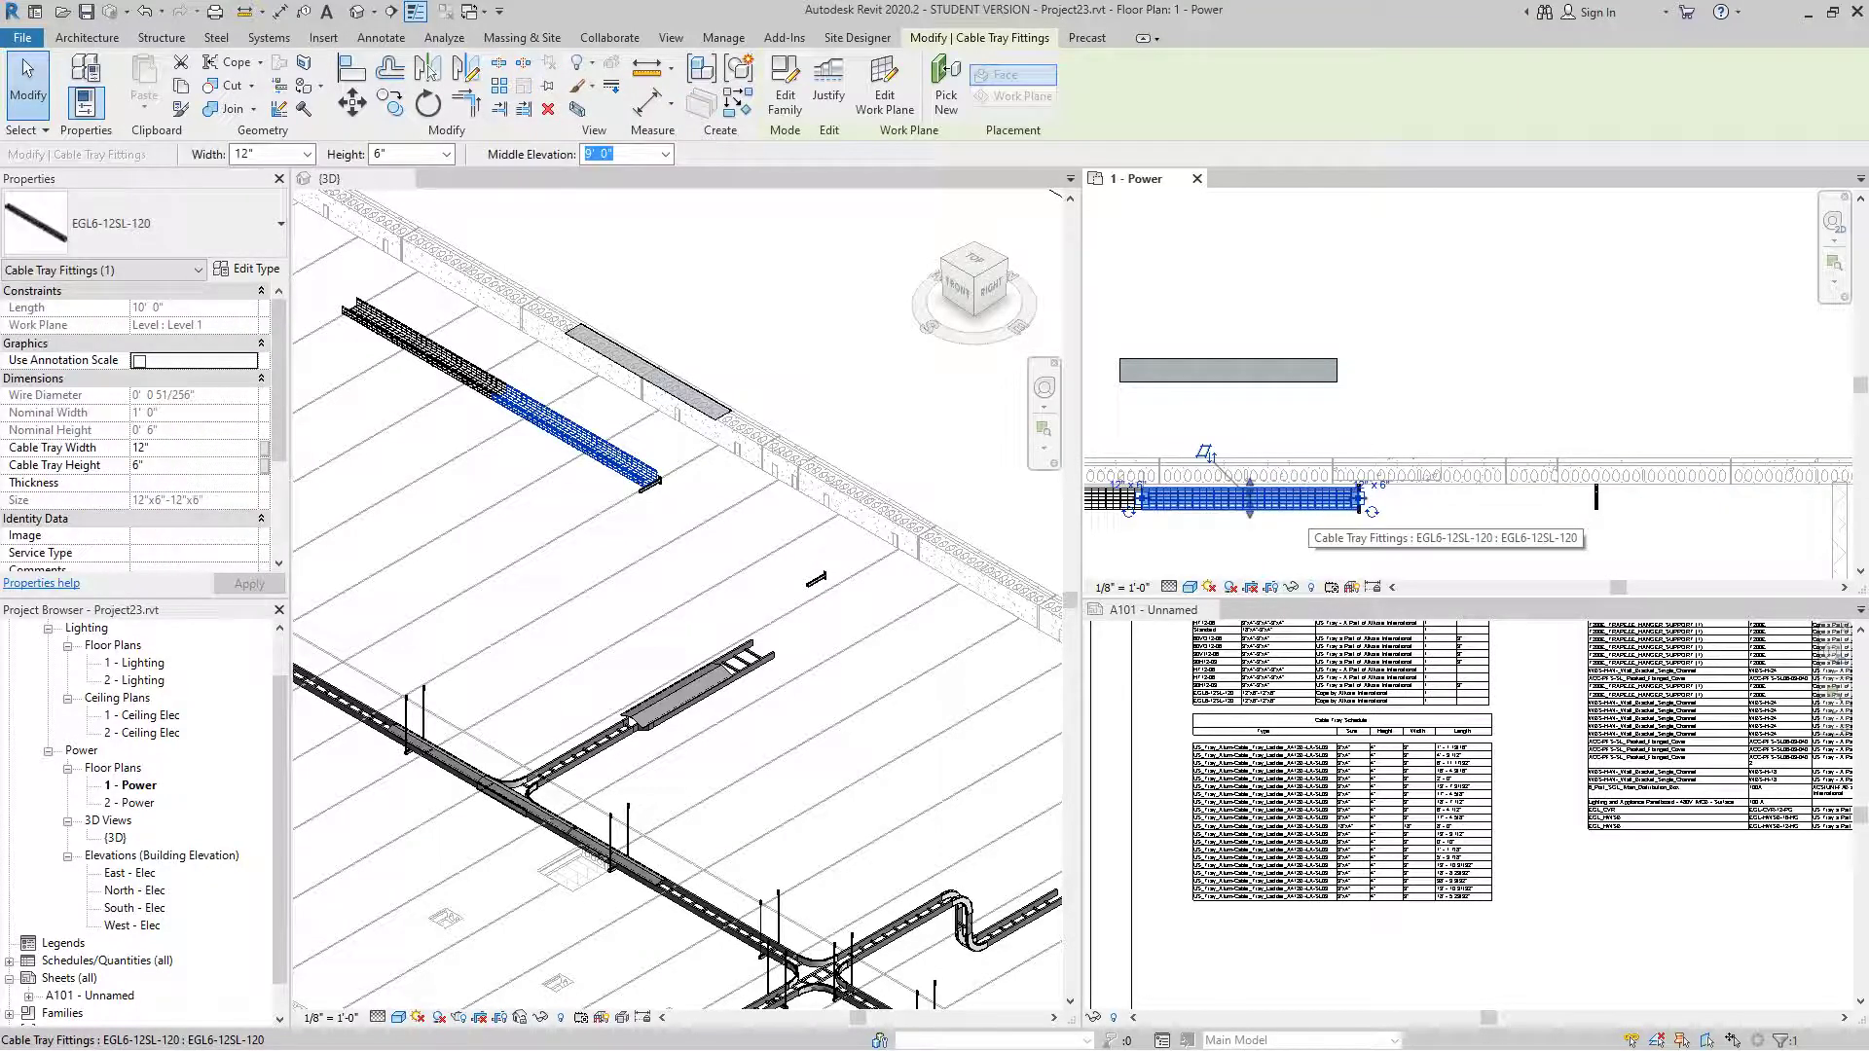
{"action": "key", "text": "Escape"}
{"action": "scroll", "coordinate": [1348, 508], "scroll_direction": "down", "scroll_amount": 1}
{"action": "middle_click_drag", "start_coordinate": [1348, 508], "coordinate": [1433, 516]}
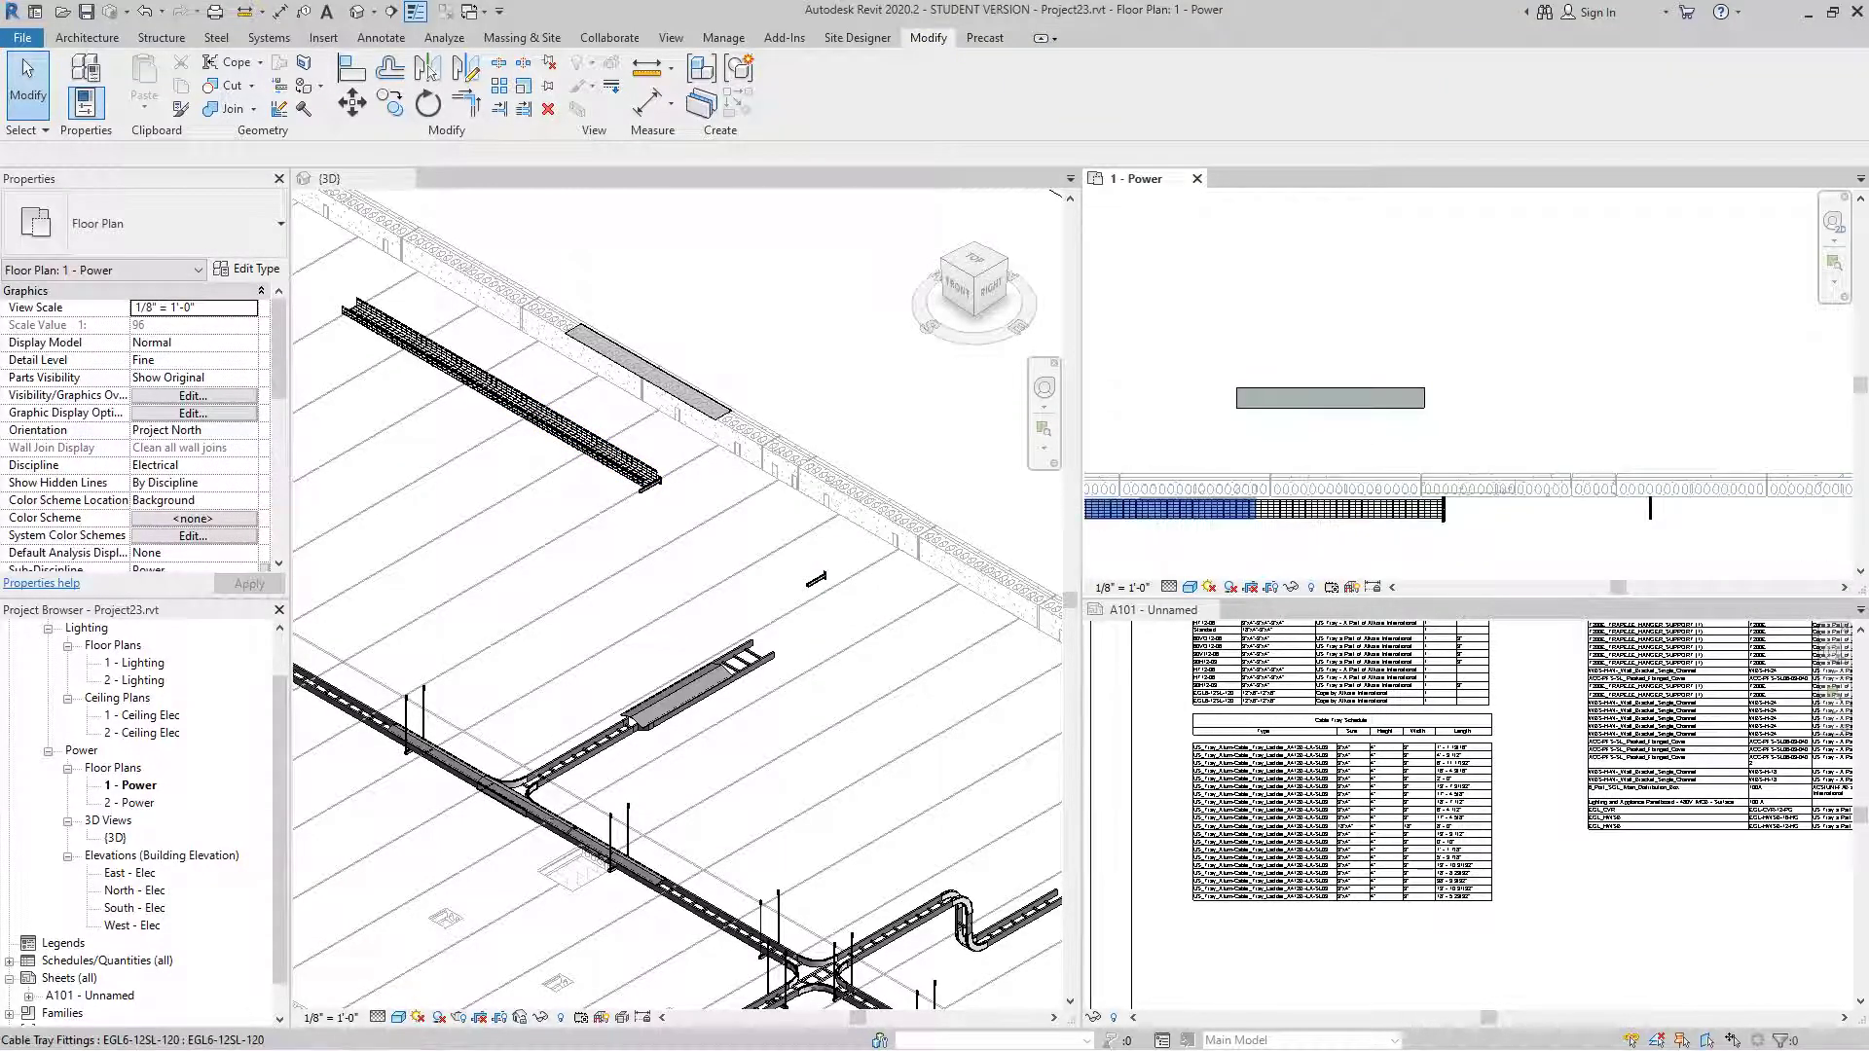
{"action": "left_click", "coordinate": [1261, 509]}
{"action": "key", "text": "Escape"}
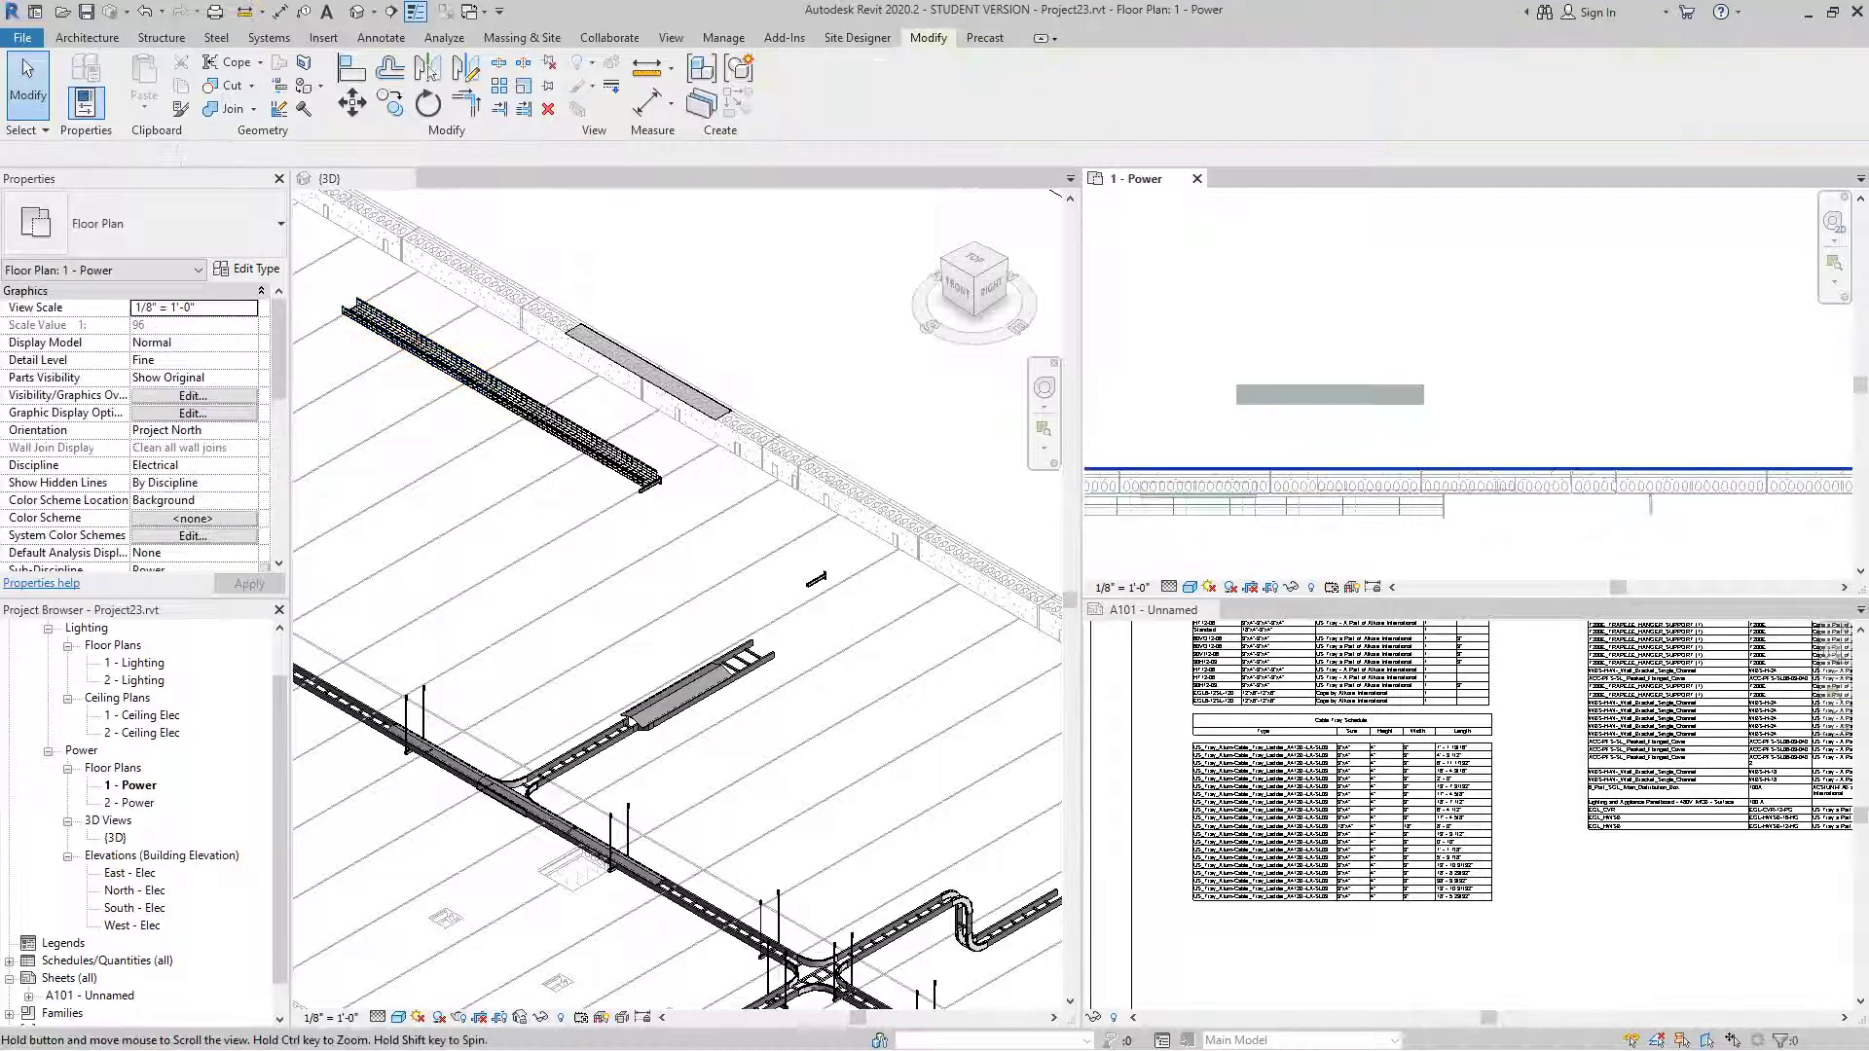
{"action": "middle_click_drag", "start_coordinate": [1348, 494], "coordinate": [1367, 485]}
- Copy the 10-foot EGL6-12SL-120 tray section that ends at the joint bracket so the copy continues beyond that bracket
{"action": "left_click", "coordinate": [1367, 500]}
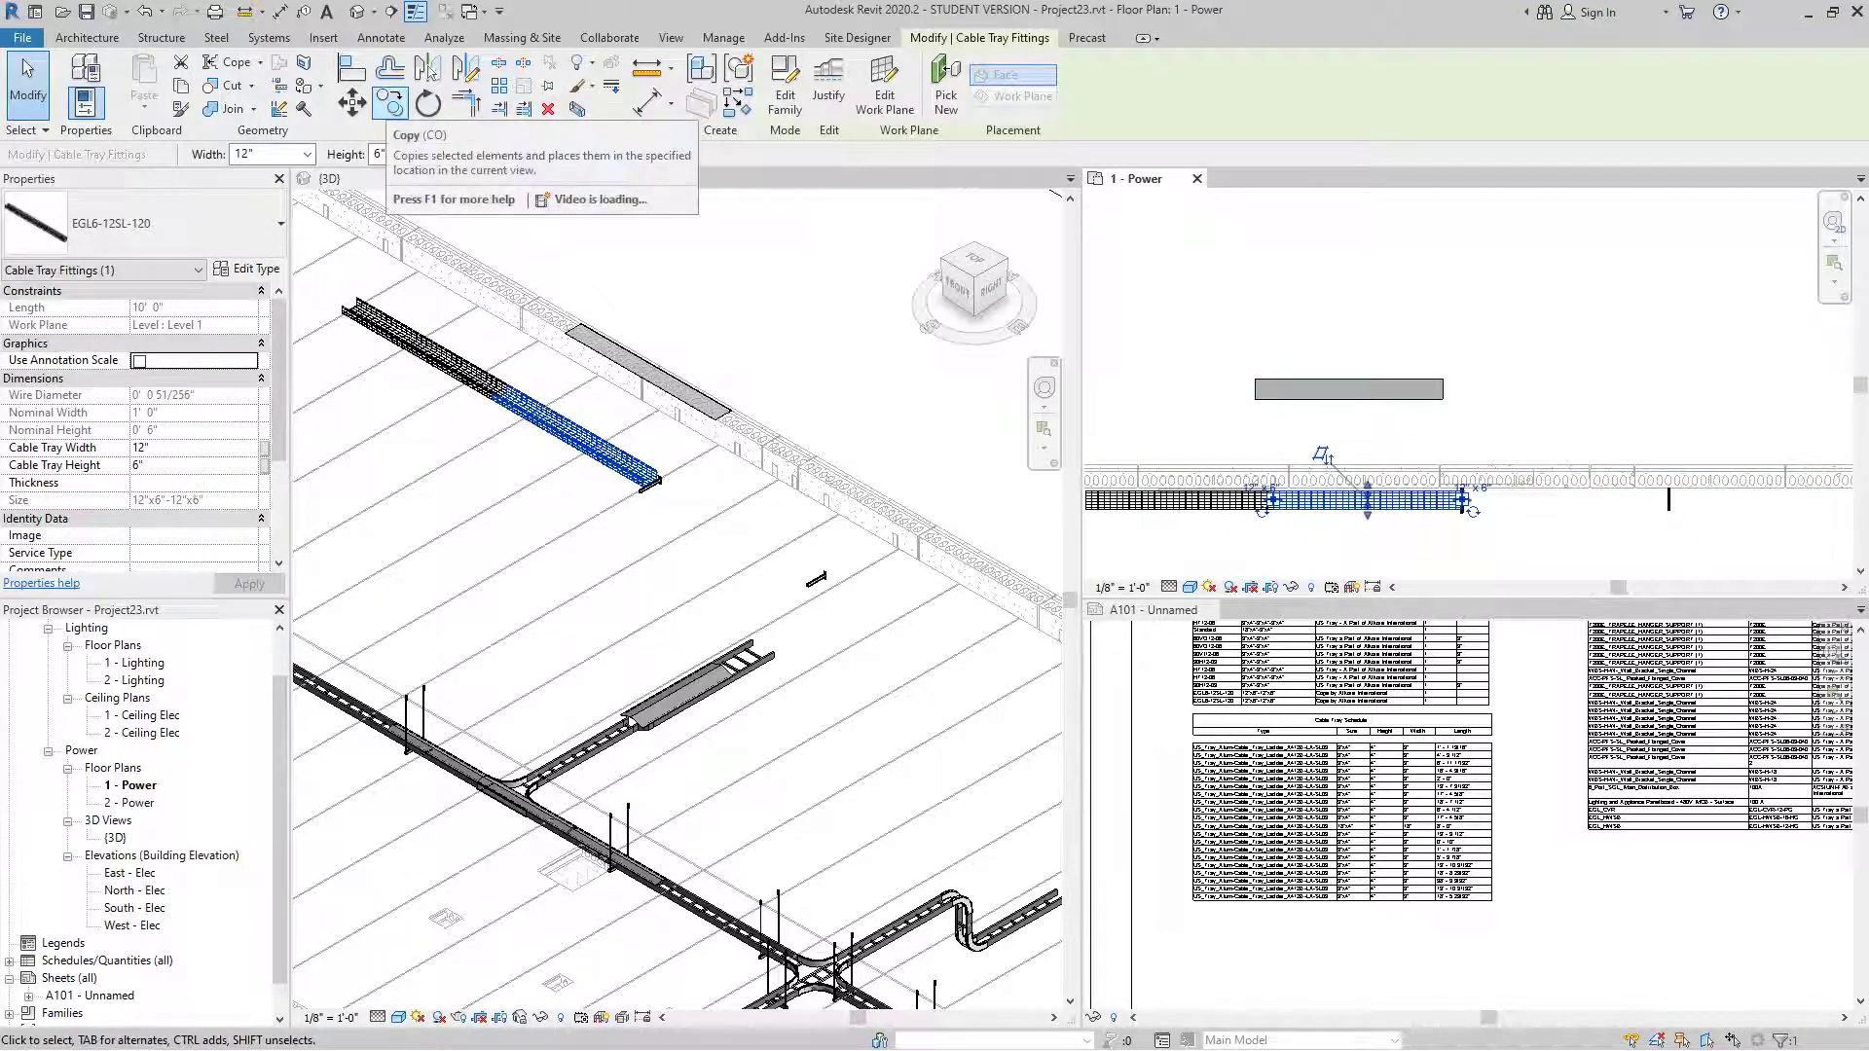
{"action": "left_click", "coordinate": [389, 101]}
{"action": "scroll", "coordinate": [1256, 501], "scroll_direction": "up", "scroll_amount": 5}
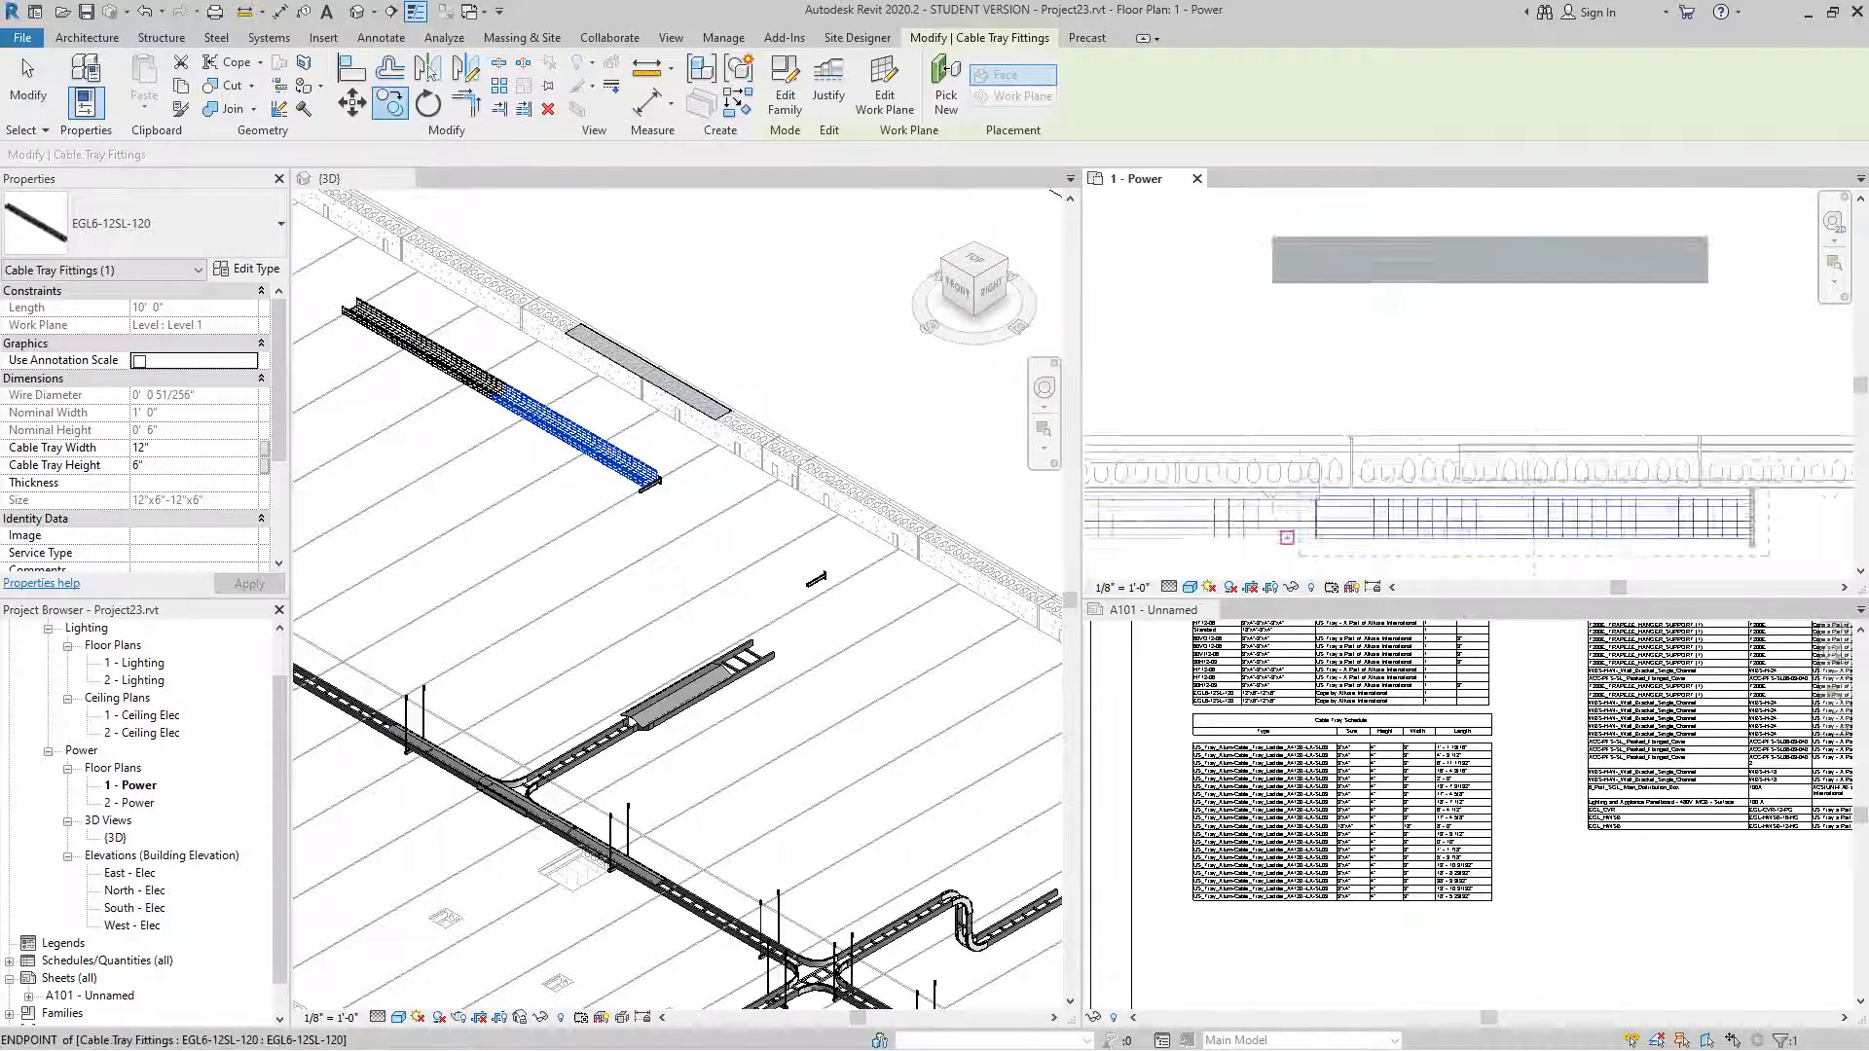
{"action": "scroll", "coordinate": [1316, 524], "scroll_direction": "up", "scroll_amount": 2}
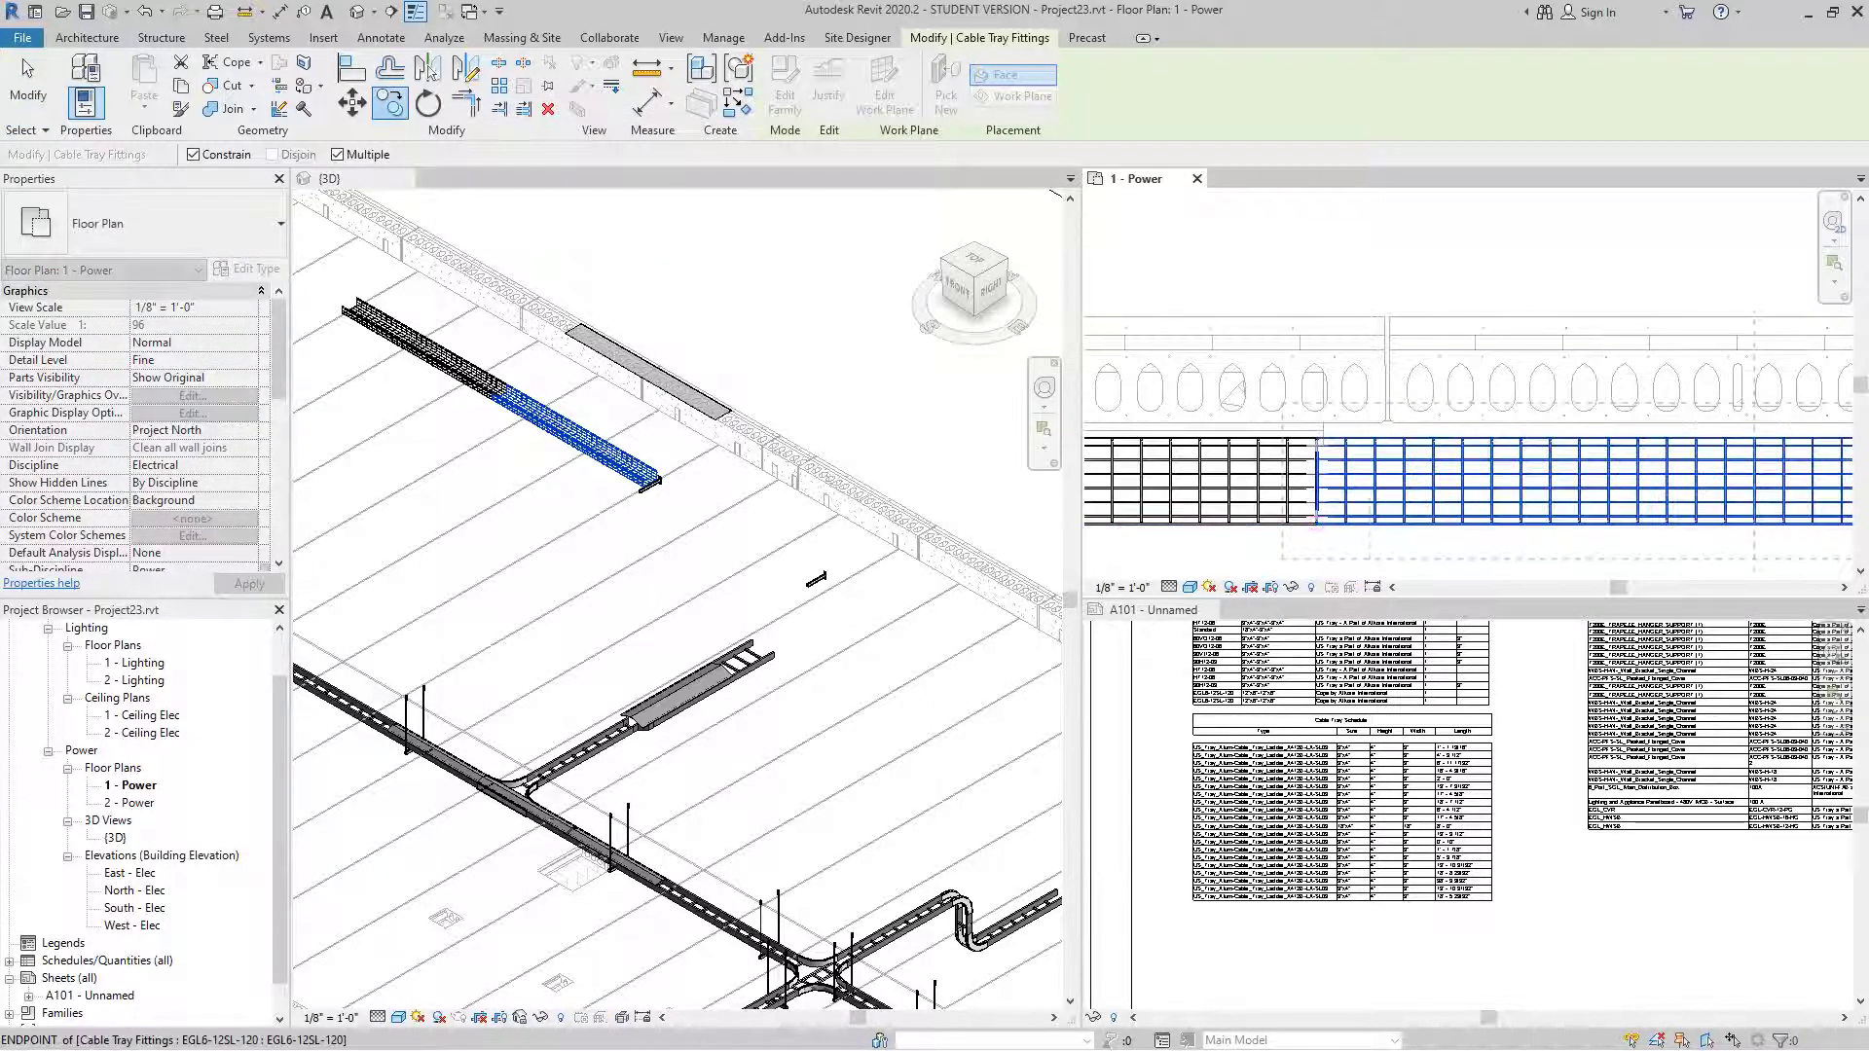
{"action": "scroll", "coordinate": [1542, 519], "scroll_direction": "up", "scroll_amount": 5}
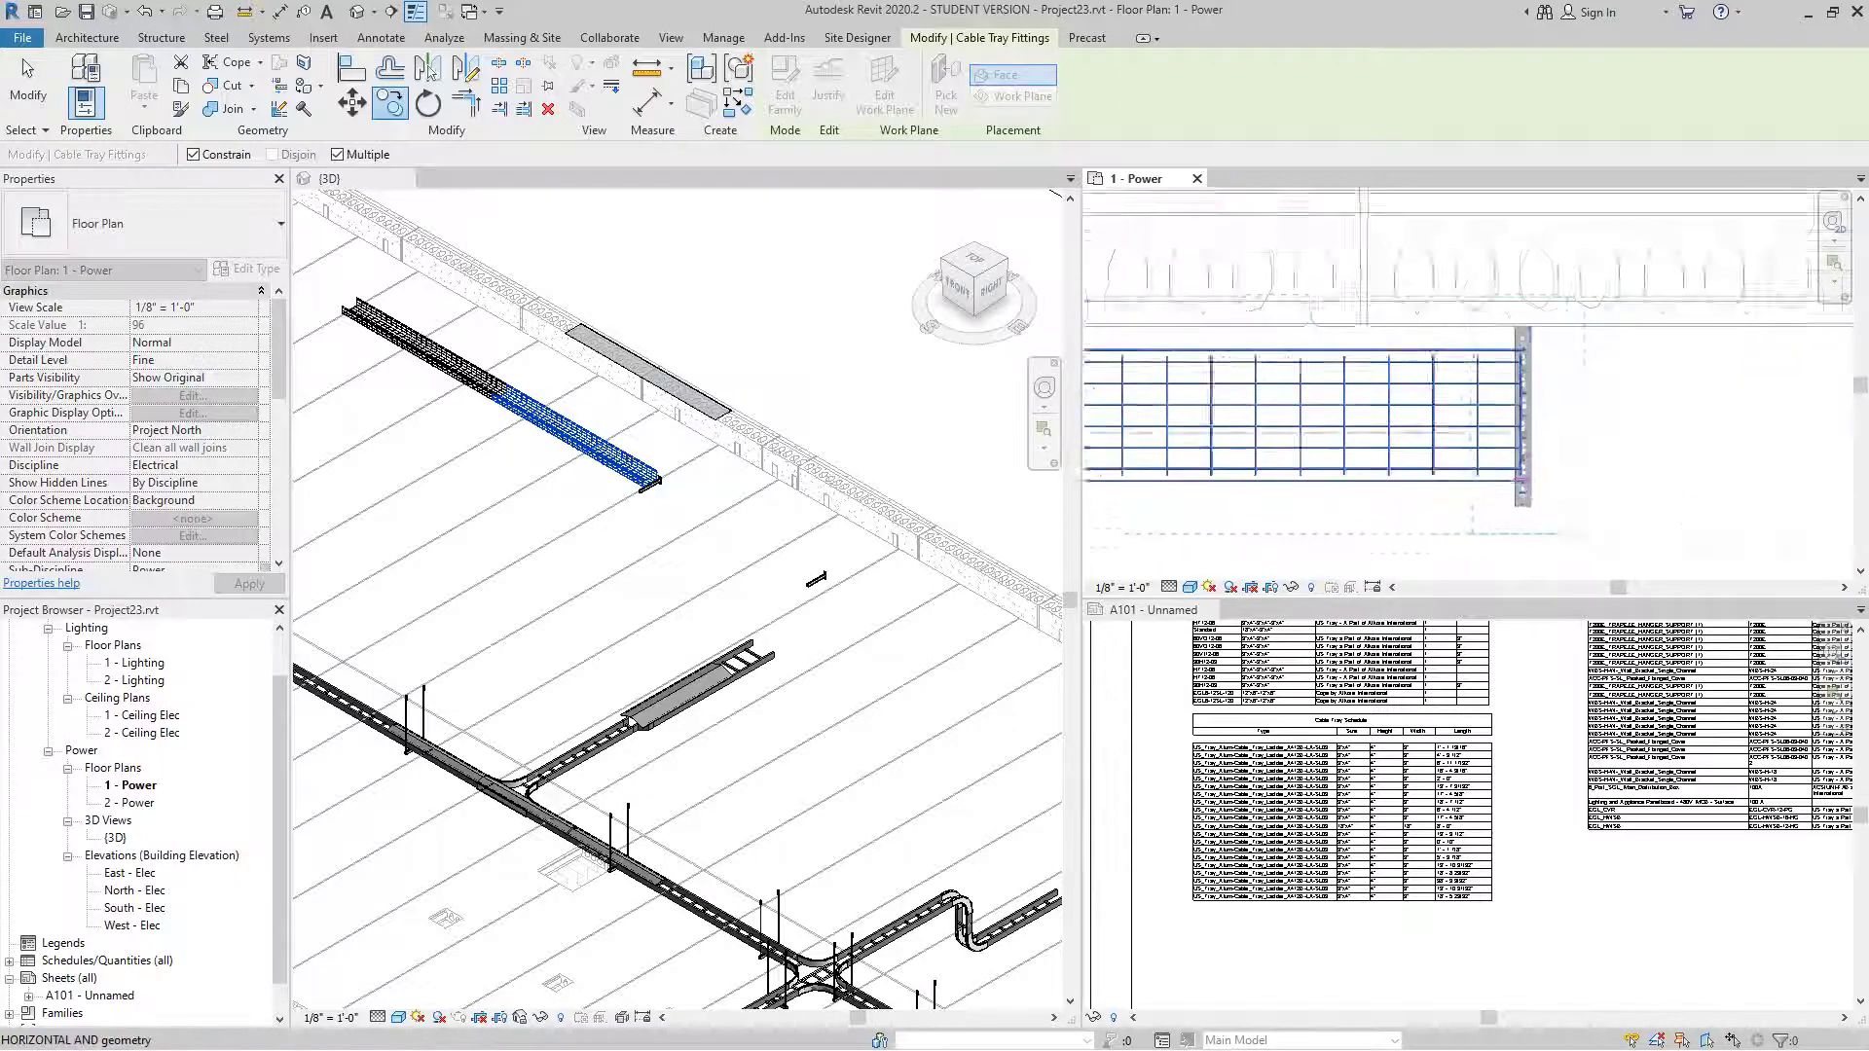
{"action": "scroll", "coordinate": [1535, 467], "scroll_direction": "up", "scroll_amount": 3}
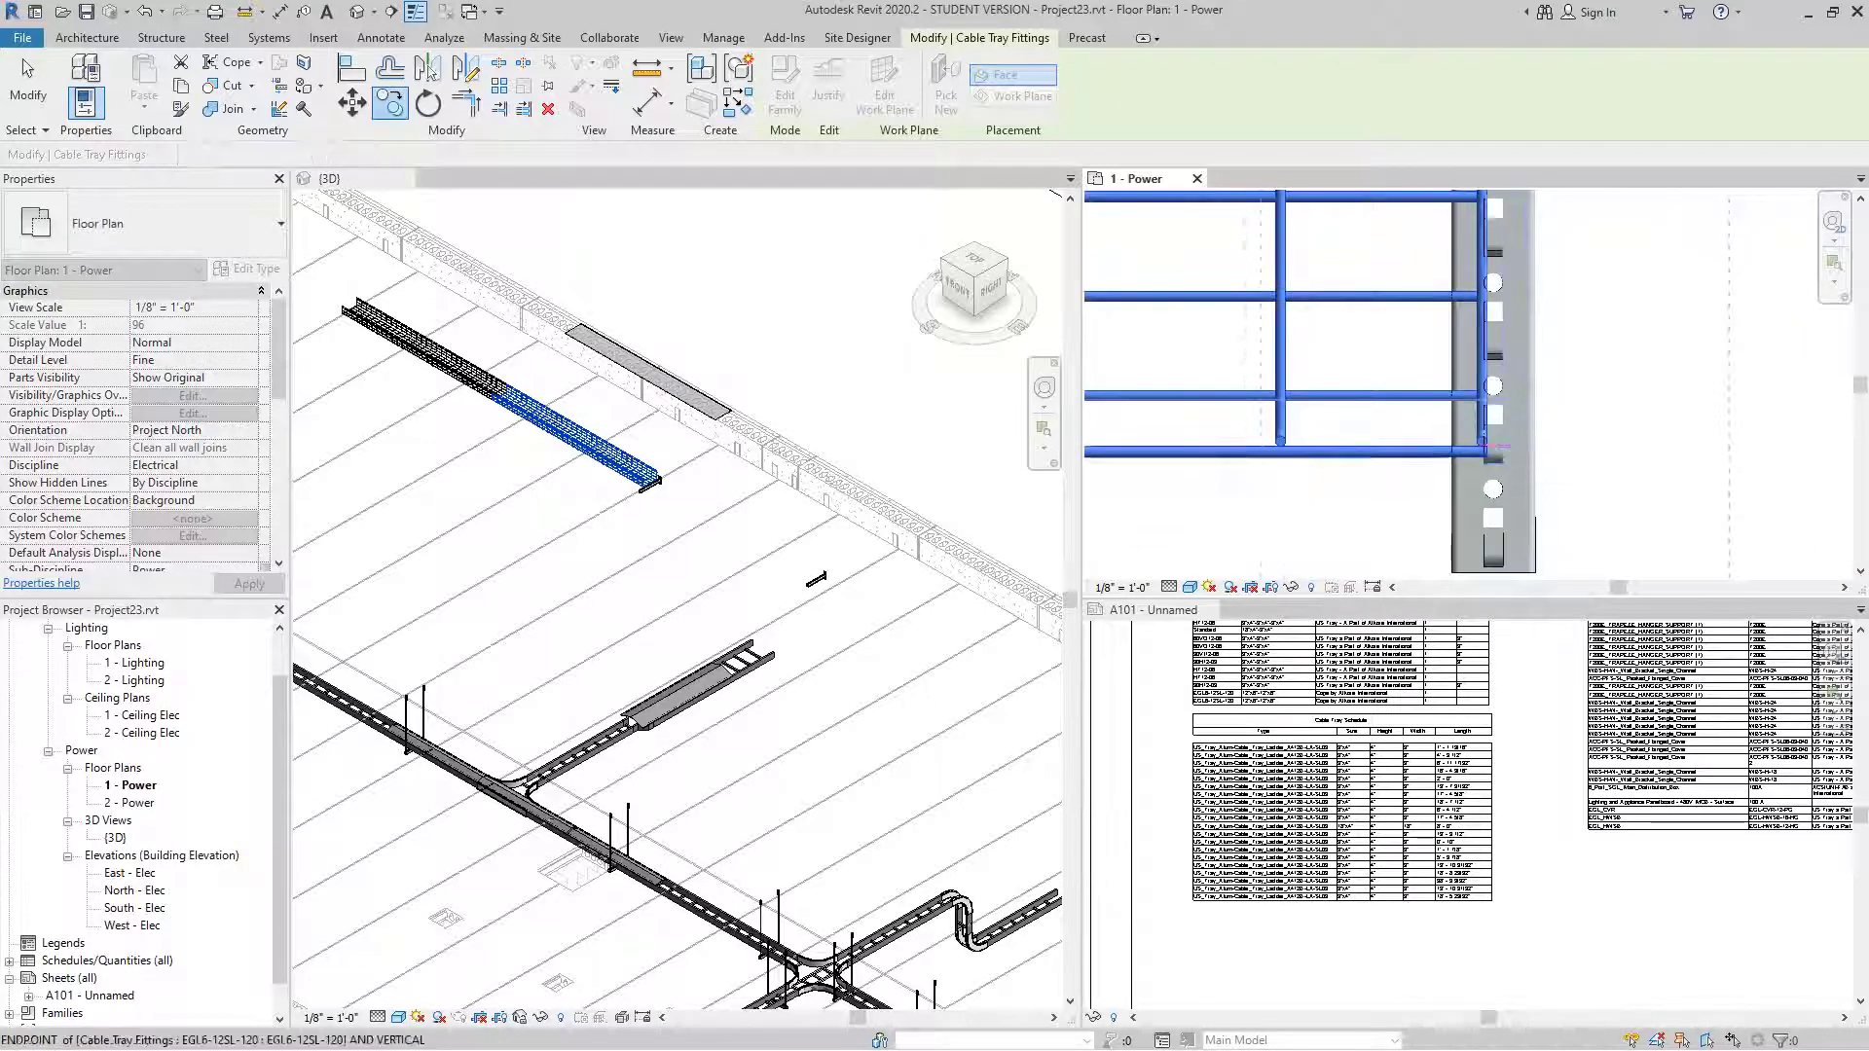
{"action": "left_click", "coordinate": [1484, 447]}
{"action": "key", "text": "Escape"}
{"action": "key", "text": "Escape"}
{"action": "scroll", "coordinate": [1519, 496], "scroll_direction": "down", "scroll_amount": 8}
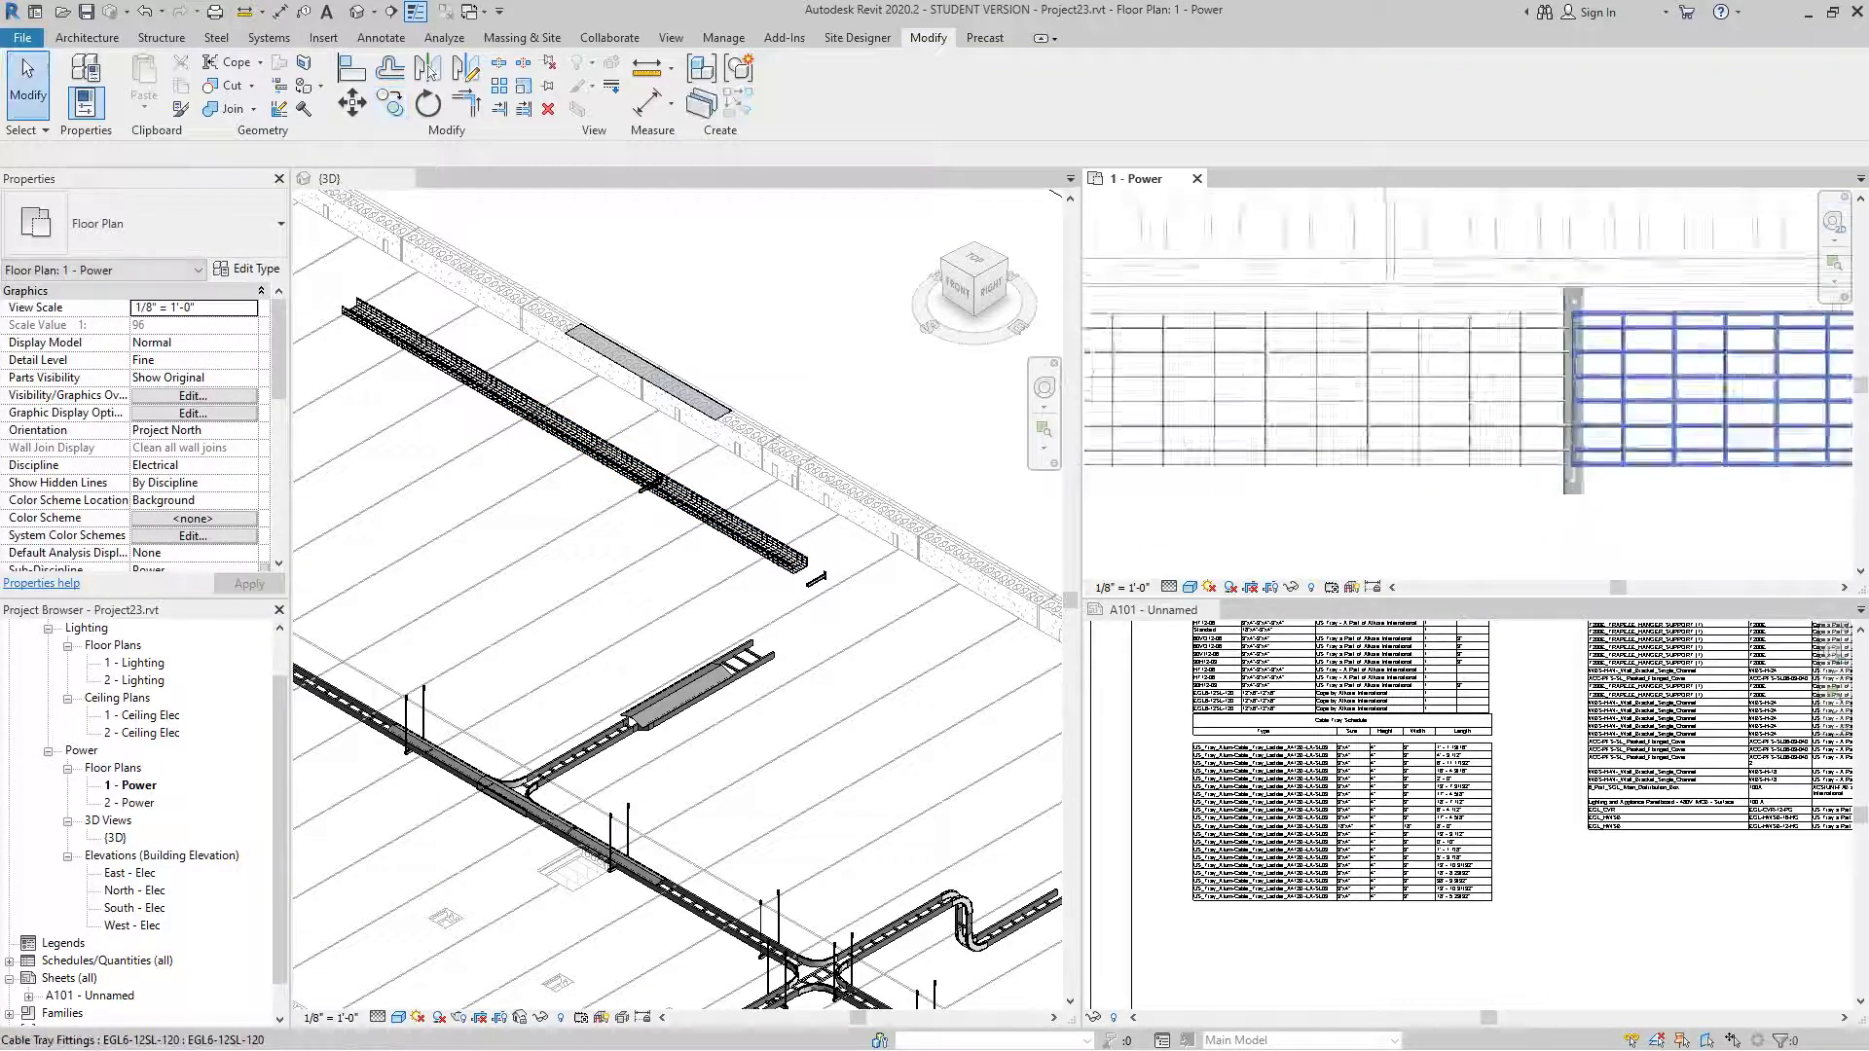
- Rotate the Section 2 line 90° clockwise in the floor plan so it cuts across the wall and tray run
{"action": "scroll", "coordinate": [1295, 455], "scroll_direction": "down", "scroll_amount": 4}
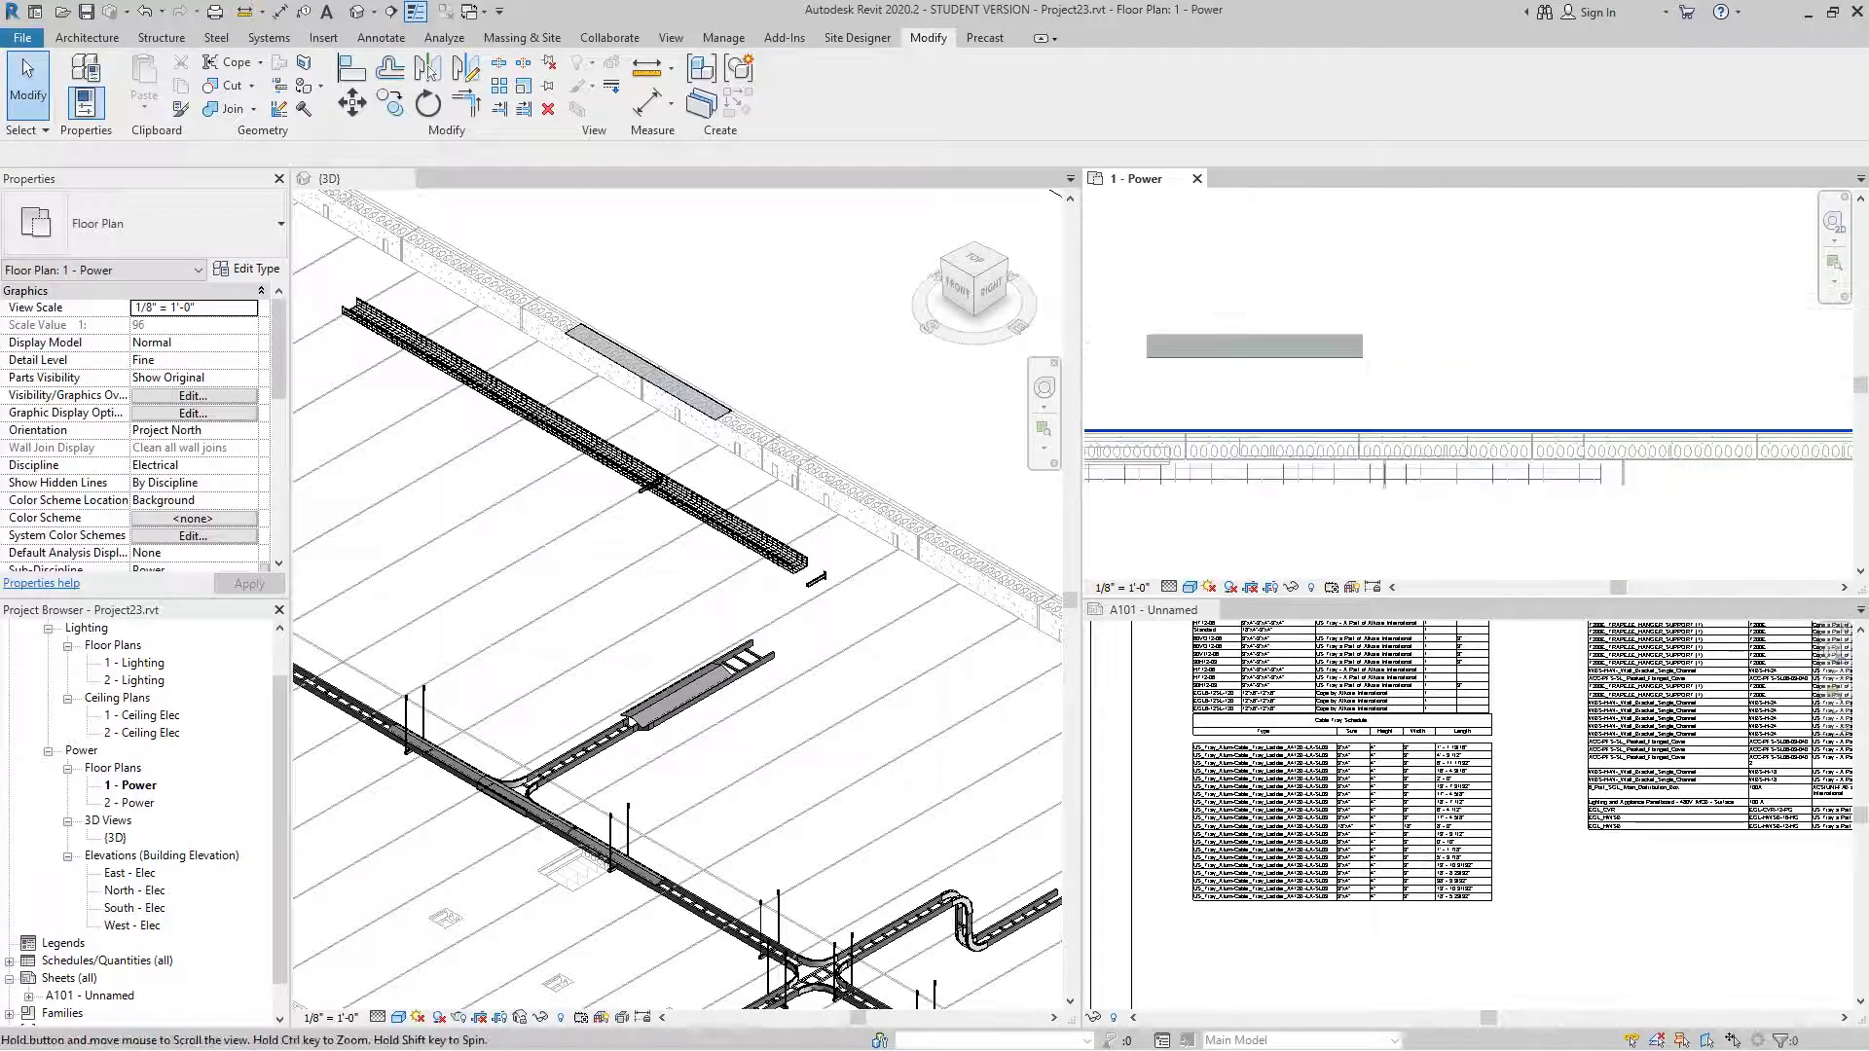
{"action": "scroll", "coordinate": [1159, 473], "scroll_direction": "down", "scroll_amount": 3}
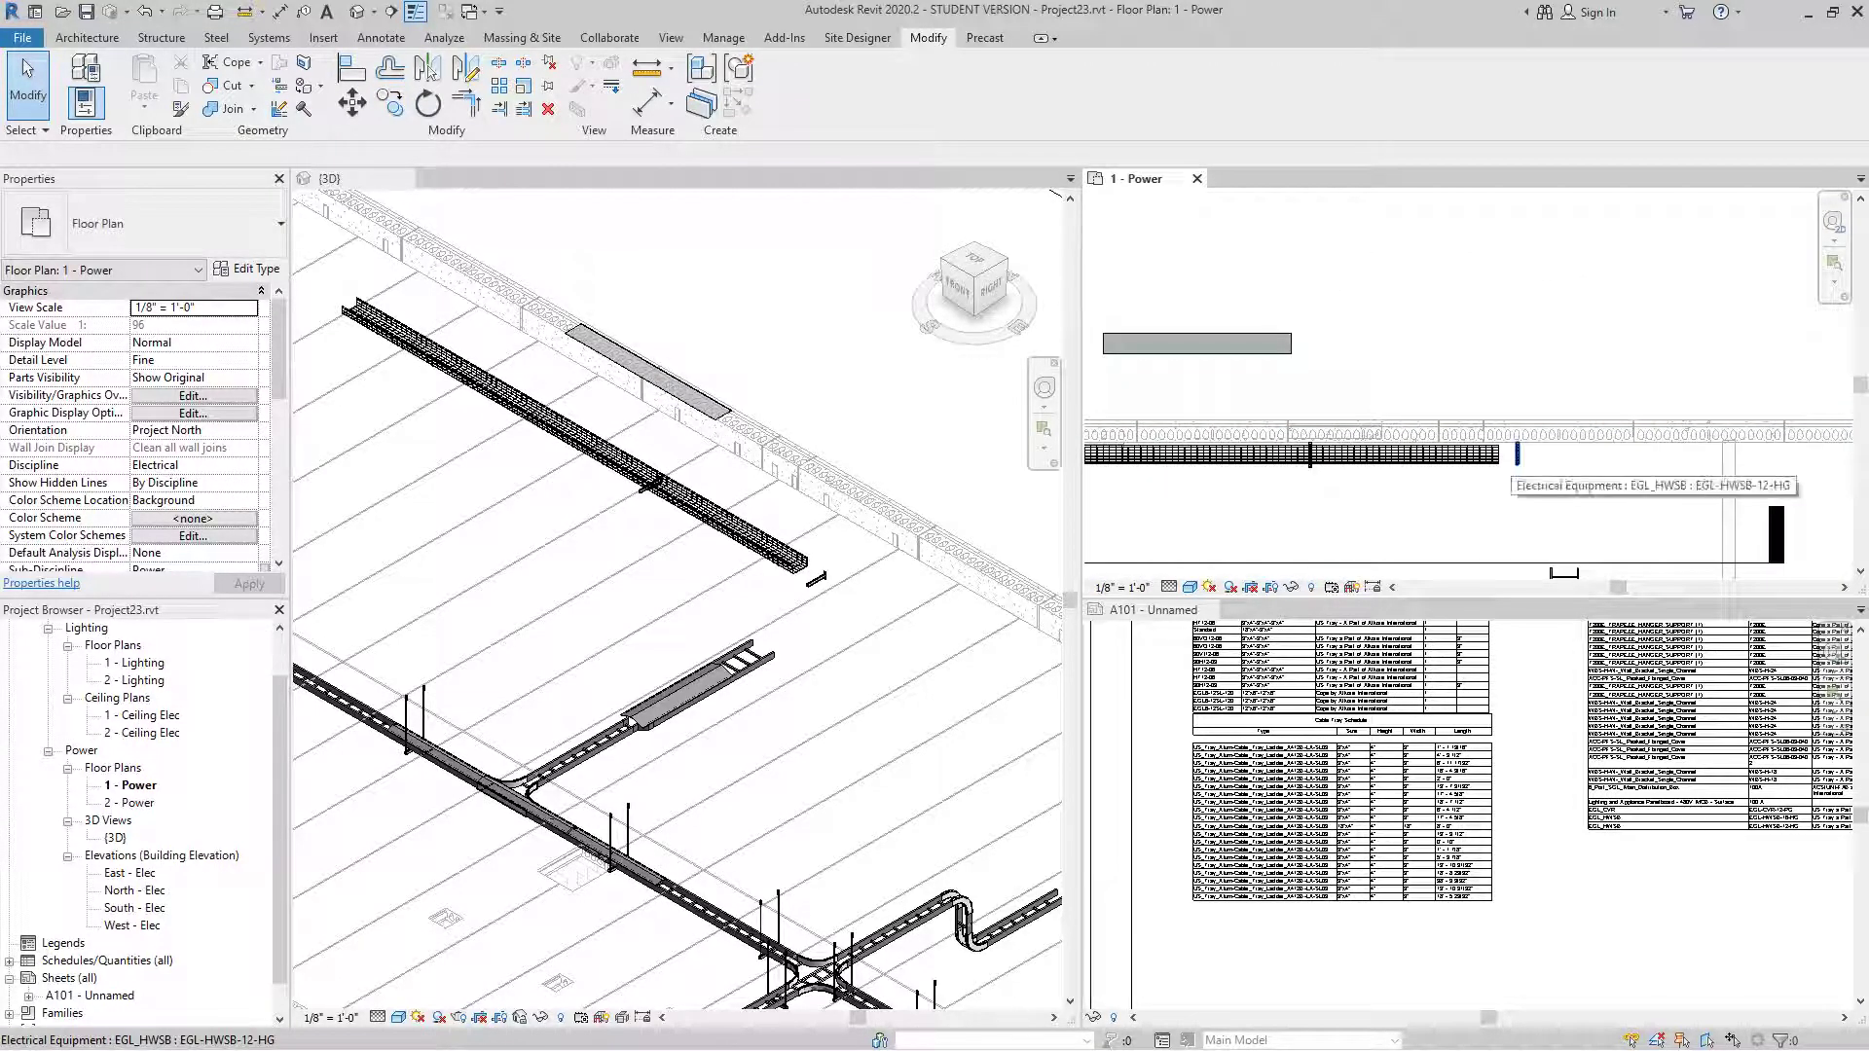
{"action": "scroll", "coordinate": [1310, 448], "scroll_direction": "down", "scroll_amount": 3}
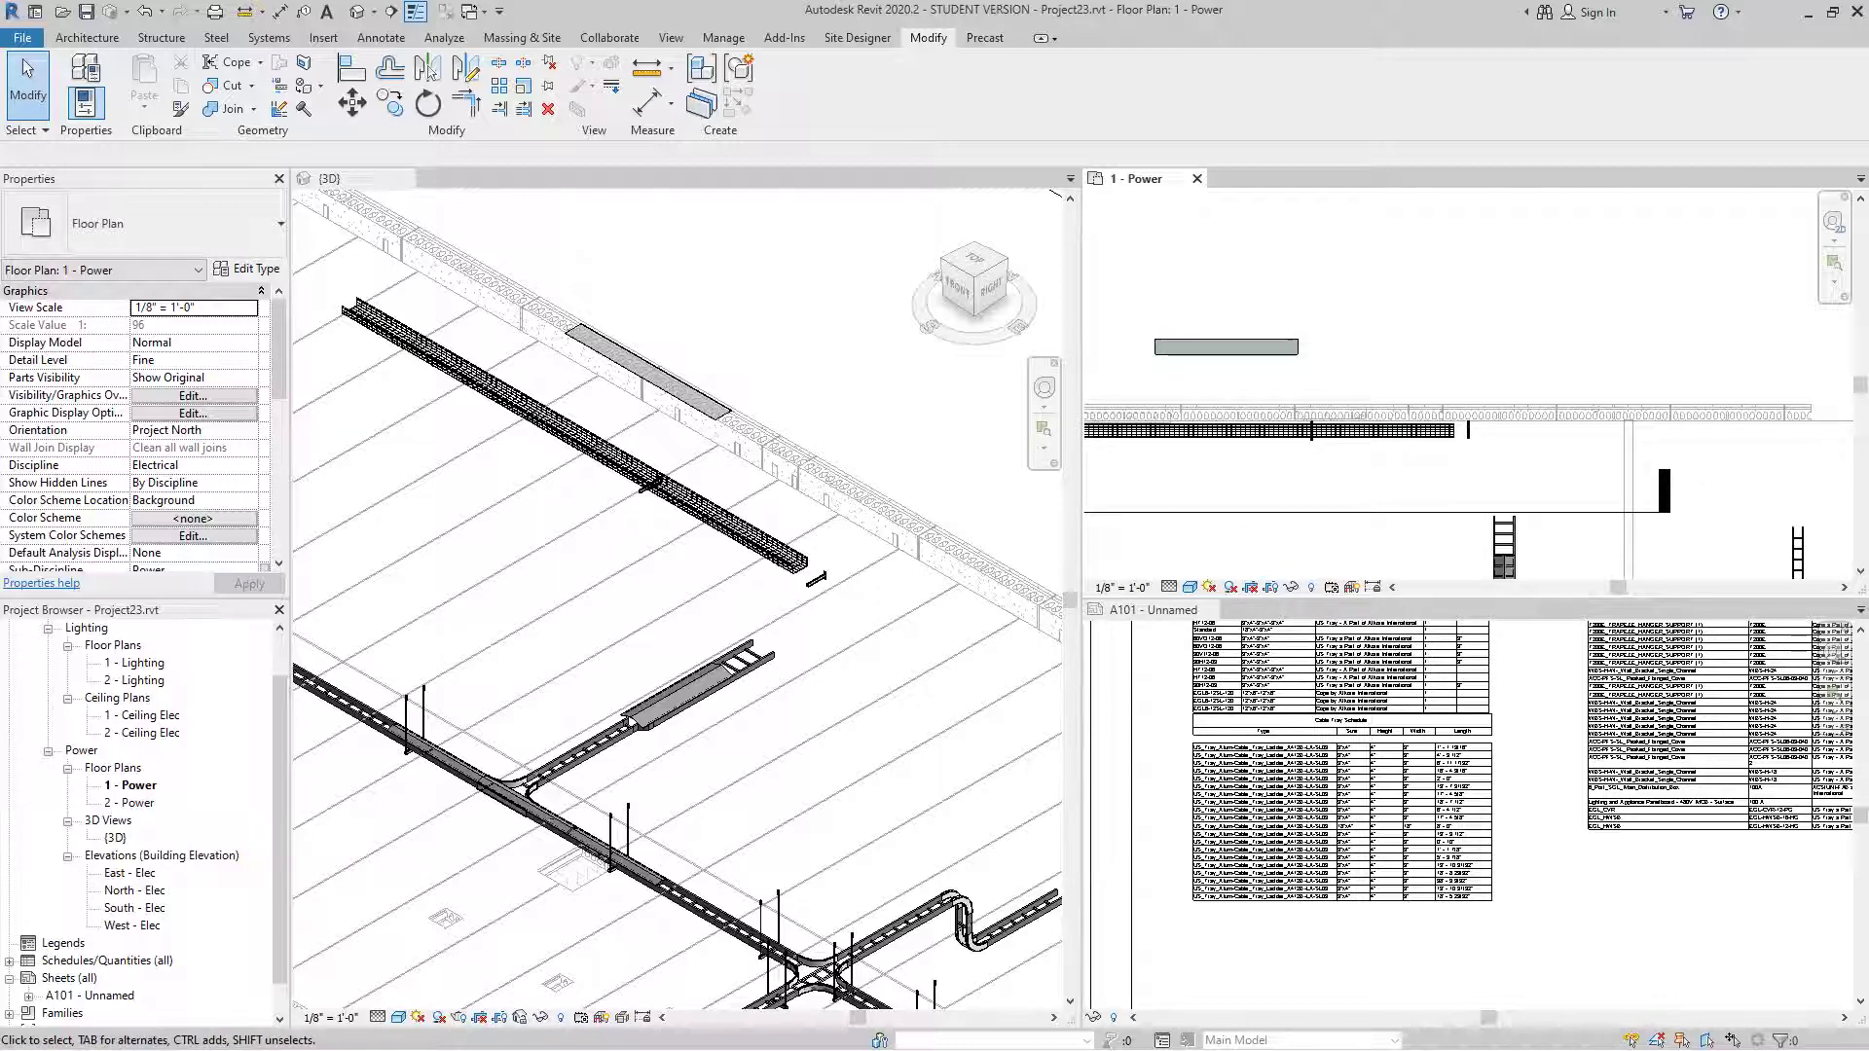
{"action": "scroll", "coordinate": [1333, 416], "scroll_direction": "down", "scroll_amount": 4}
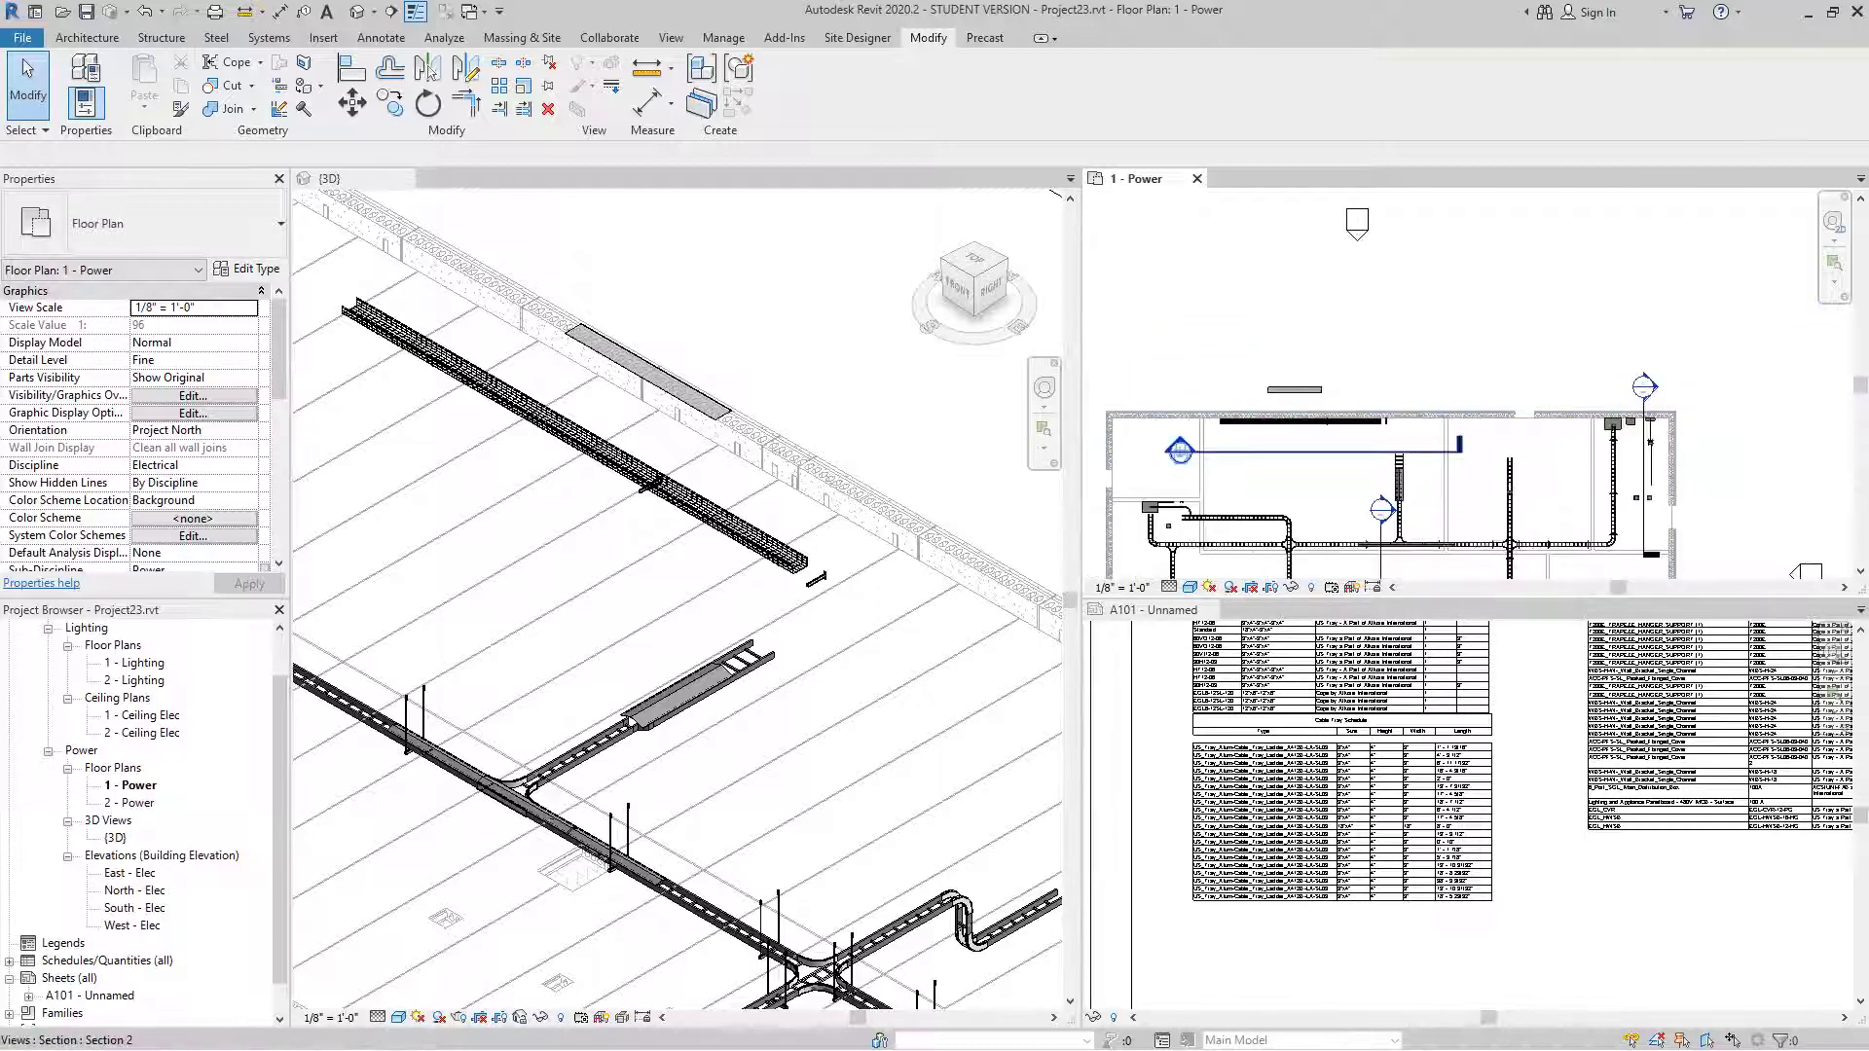
{"action": "left_click", "coordinate": [1319, 449]}
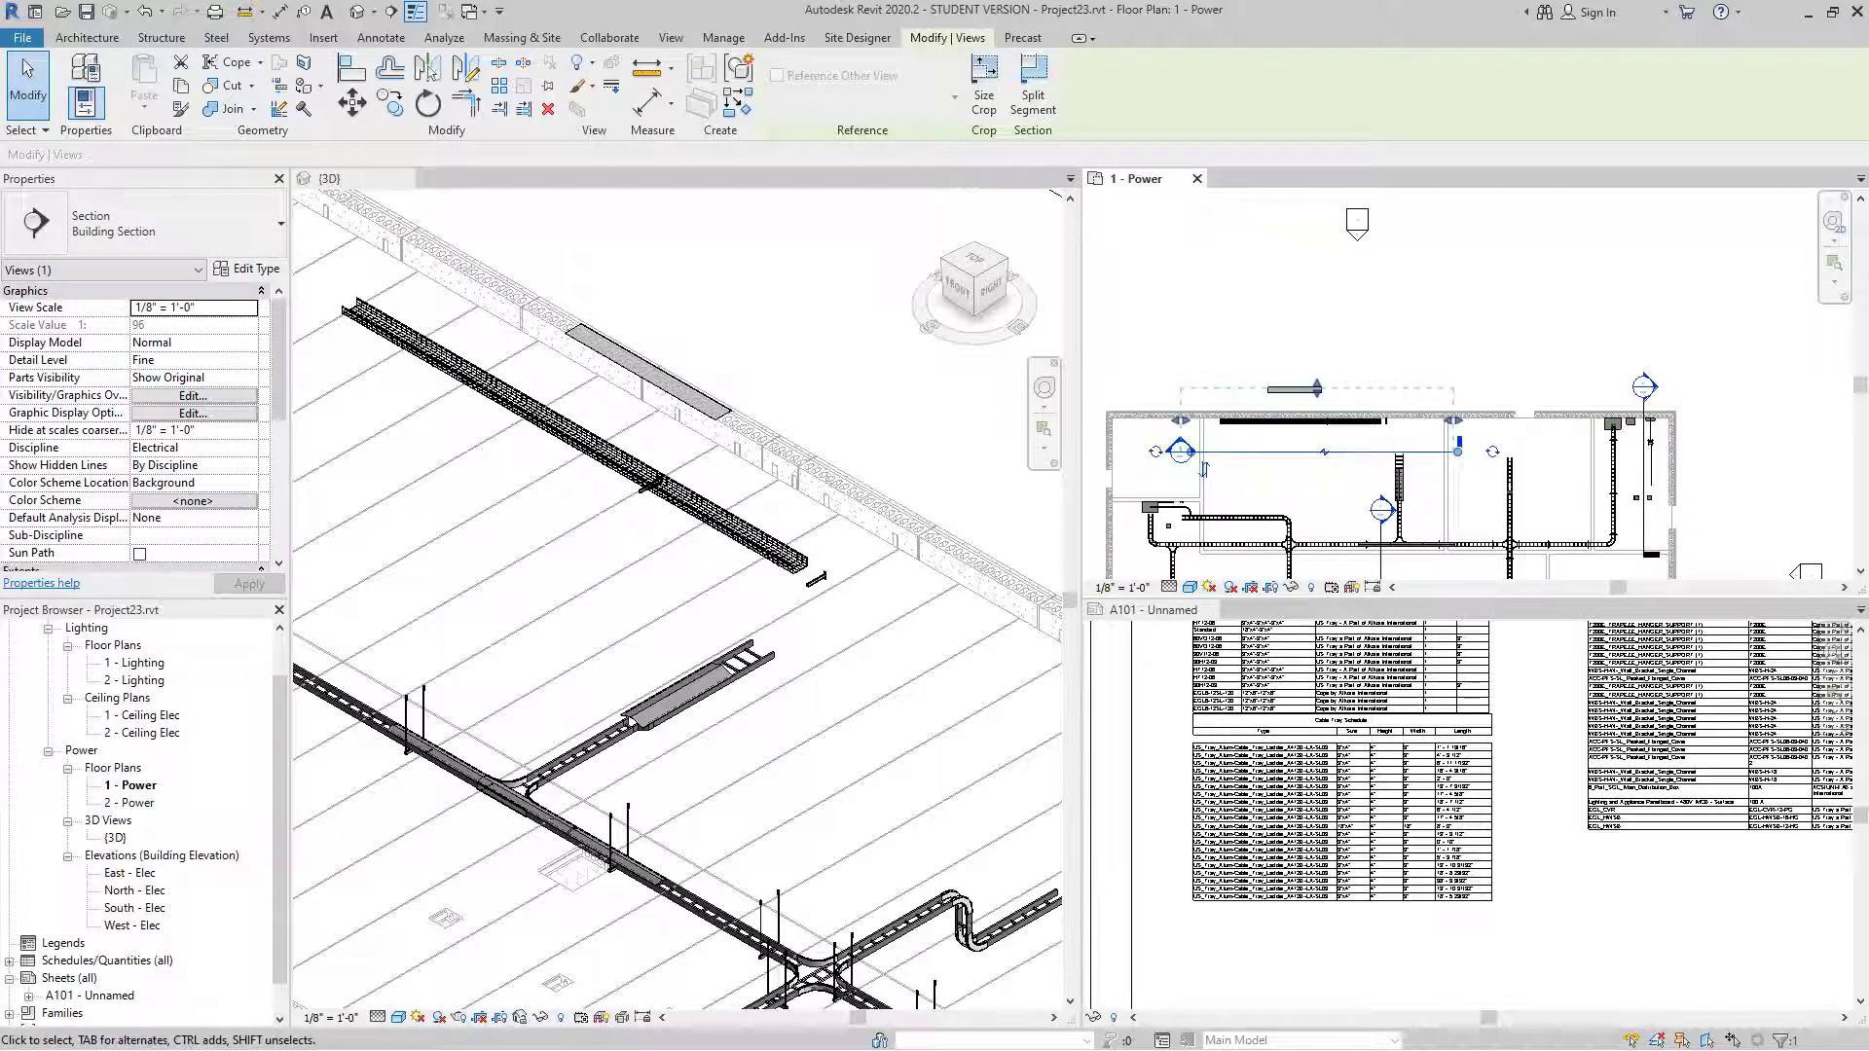
{"action": "key", "text": "r"}
{"action": "key", "text": "o"}
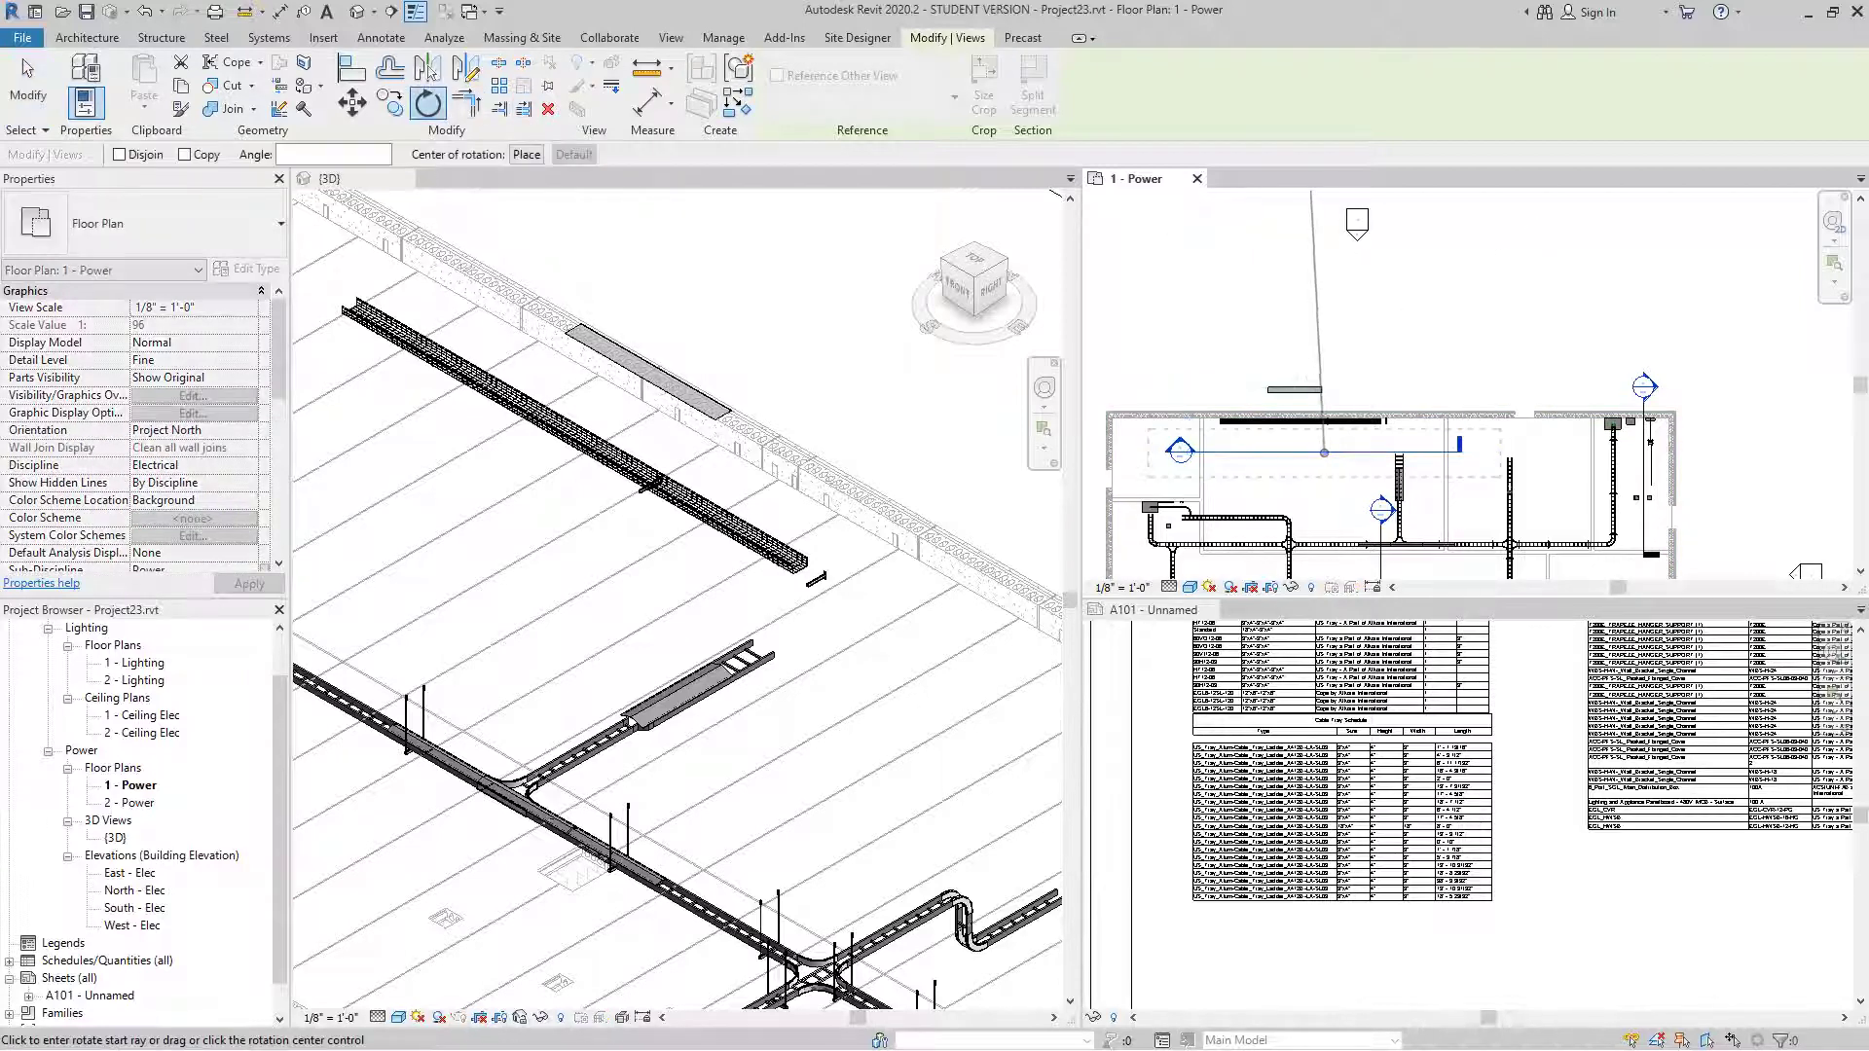
{"action": "left_click", "coordinate": [1325, 340]}
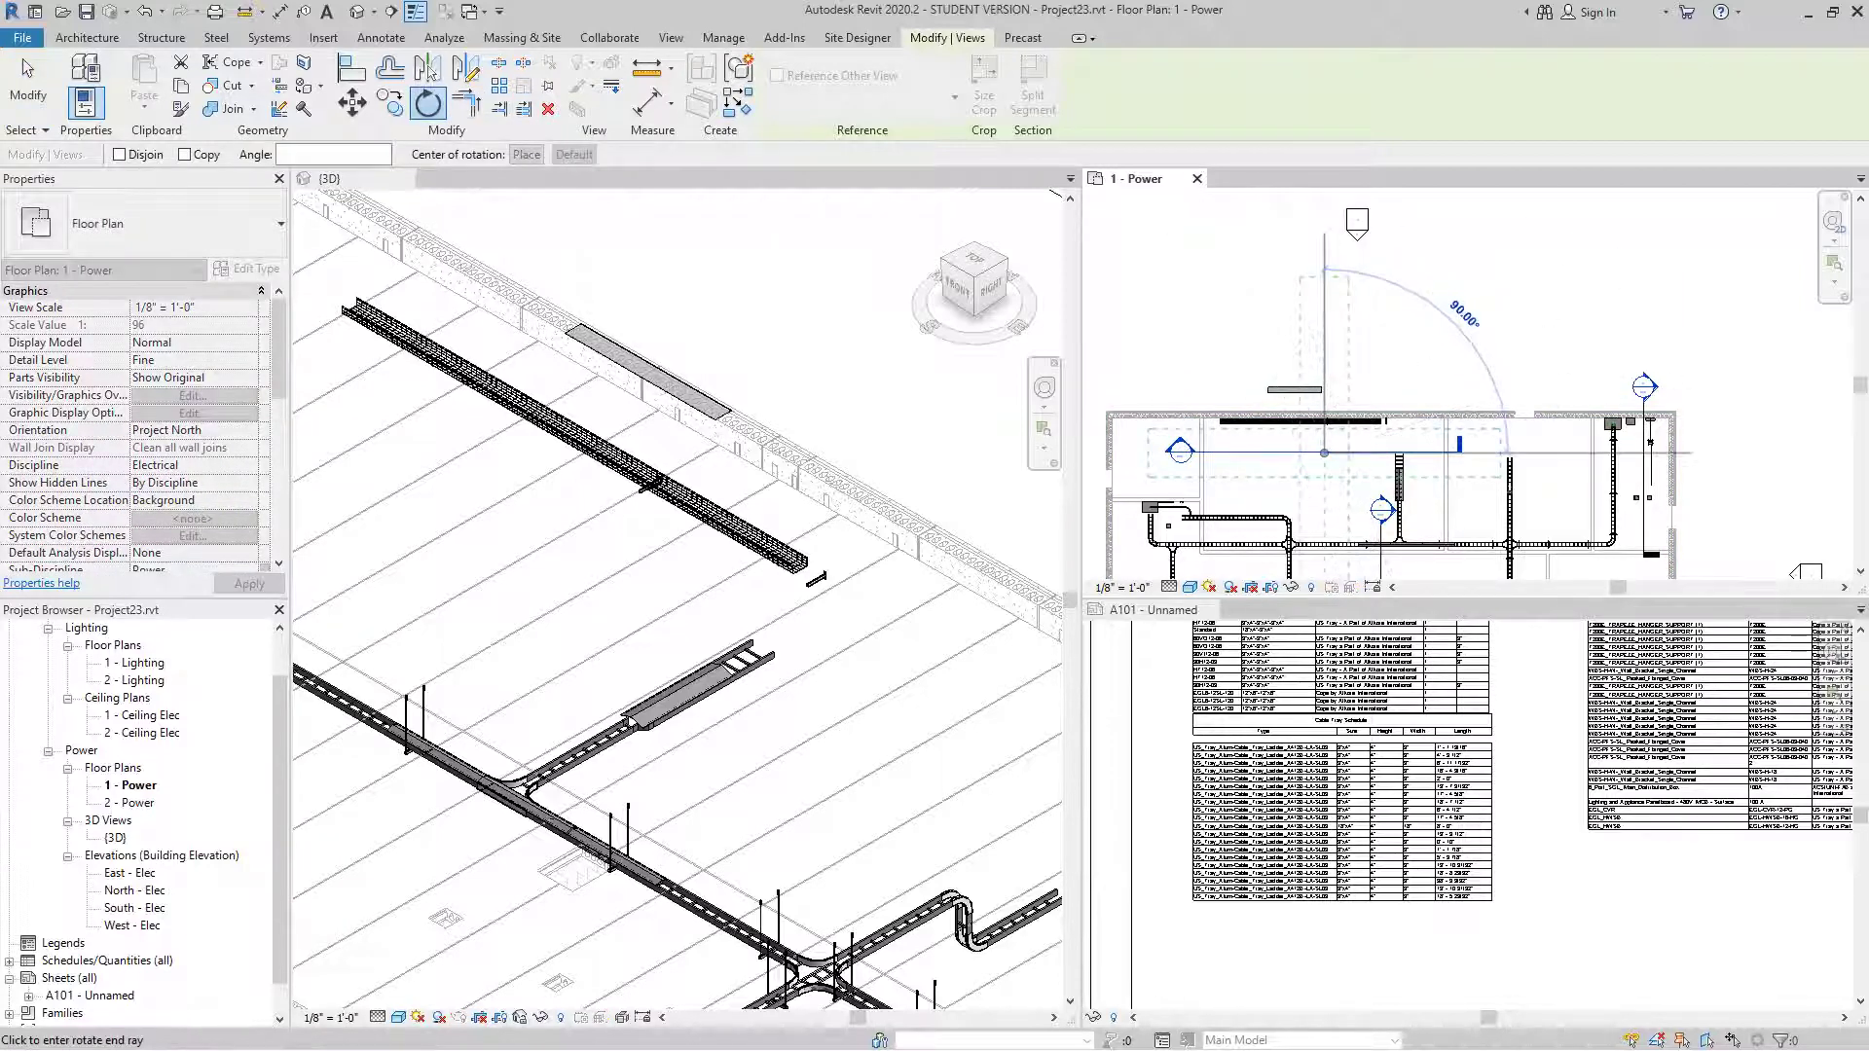
{"action": "left_click", "coordinate": [1690, 453]}
{"action": "key", "text": "Escape"}
{"action": "scroll", "coordinate": [1325, 317], "scroll_direction": "up", "scroll_amount": 1}
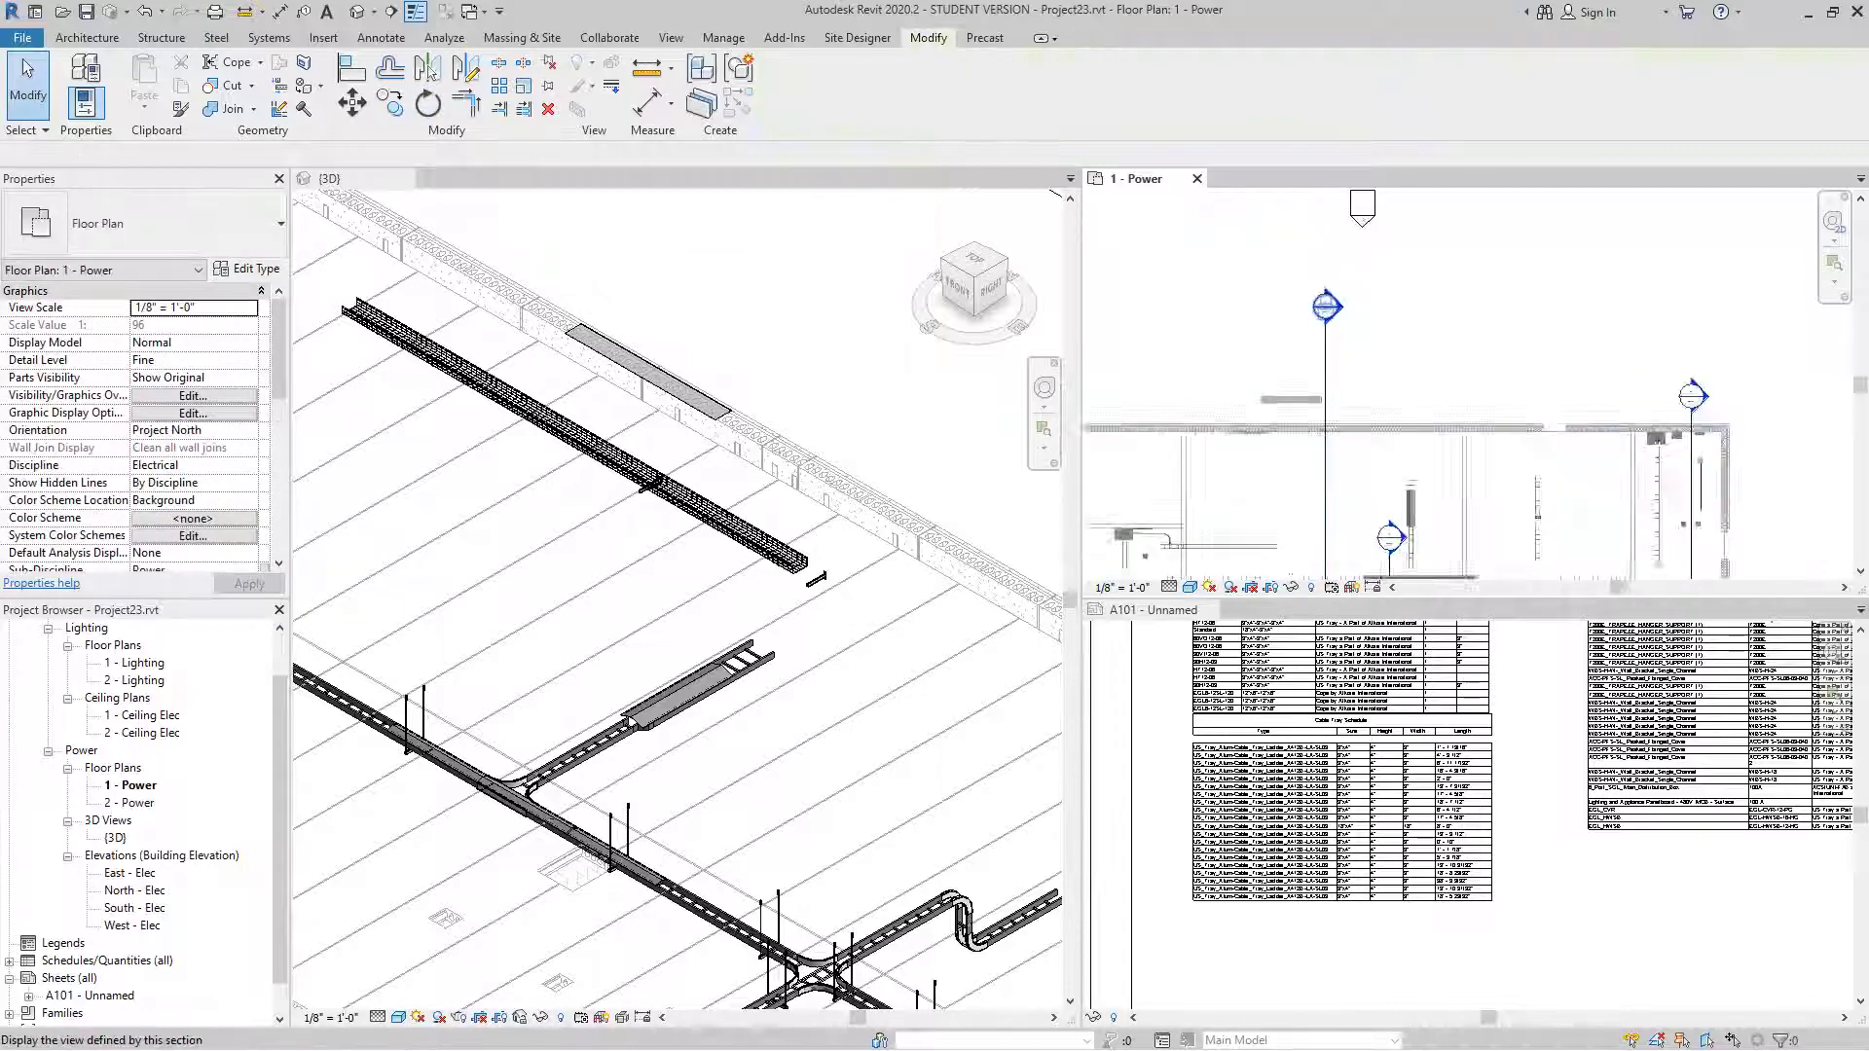
{"action": "scroll", "coordinate": [1326, 320], "scroll_direction": "down", "scroll_amount": 2}
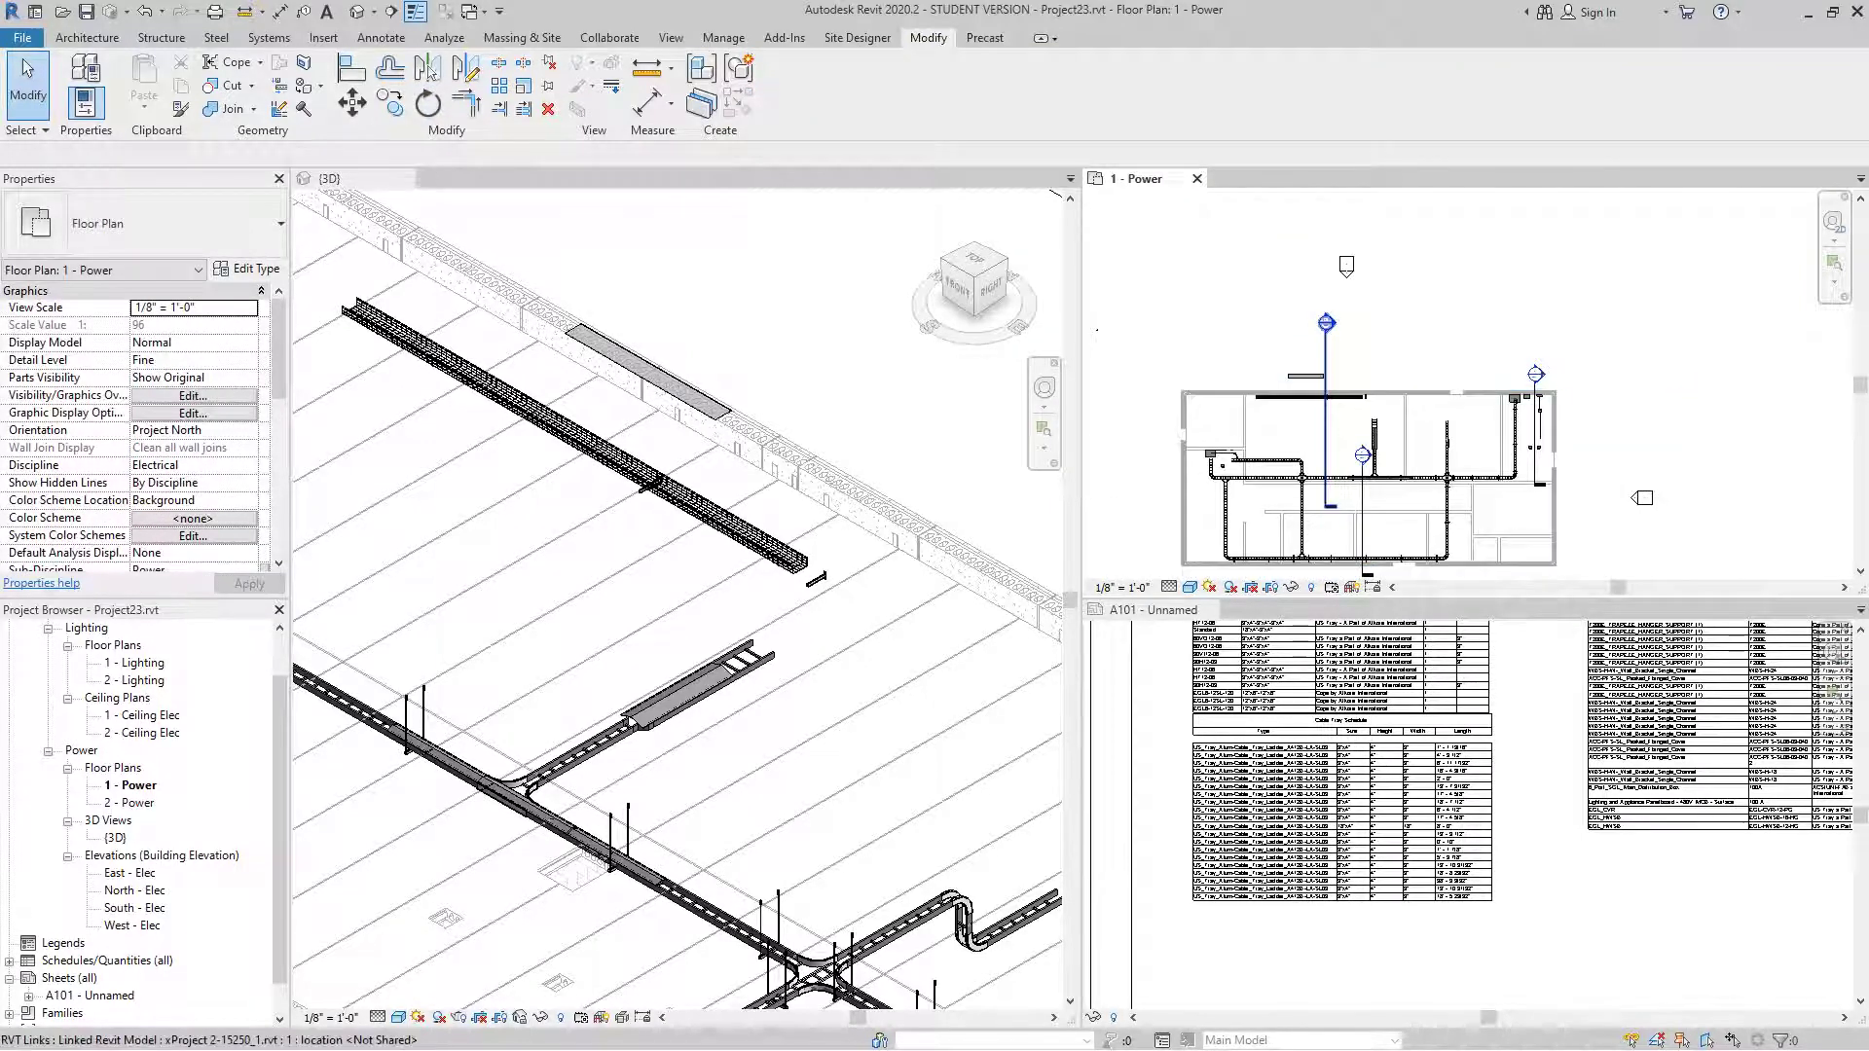
- Shorten the Section 2 line from both ends so it spans just the wall and tray run beside the joint bracket
{"action": "left_click", "coordinate": [1325, 321]}
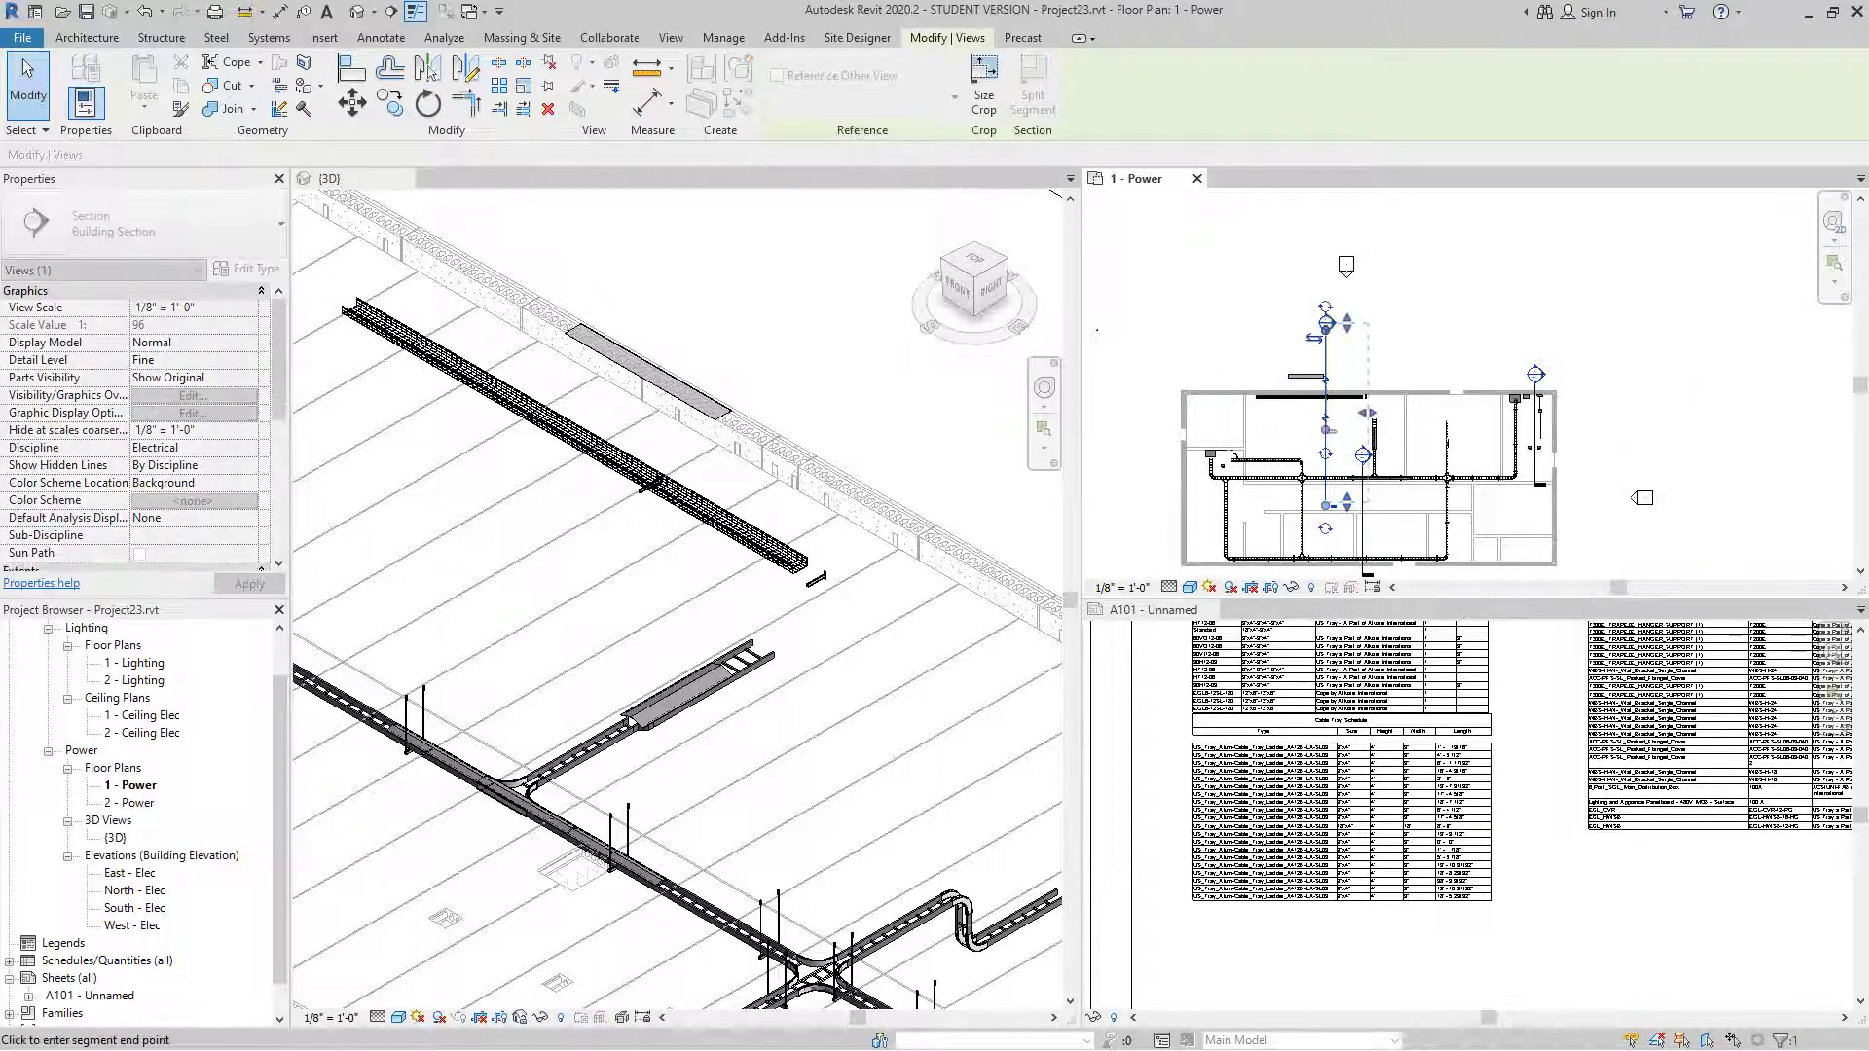
{"action": "scroll", "coordinate": [1360, 348], "scroll_direction": "up", "scroll_amount": 2}
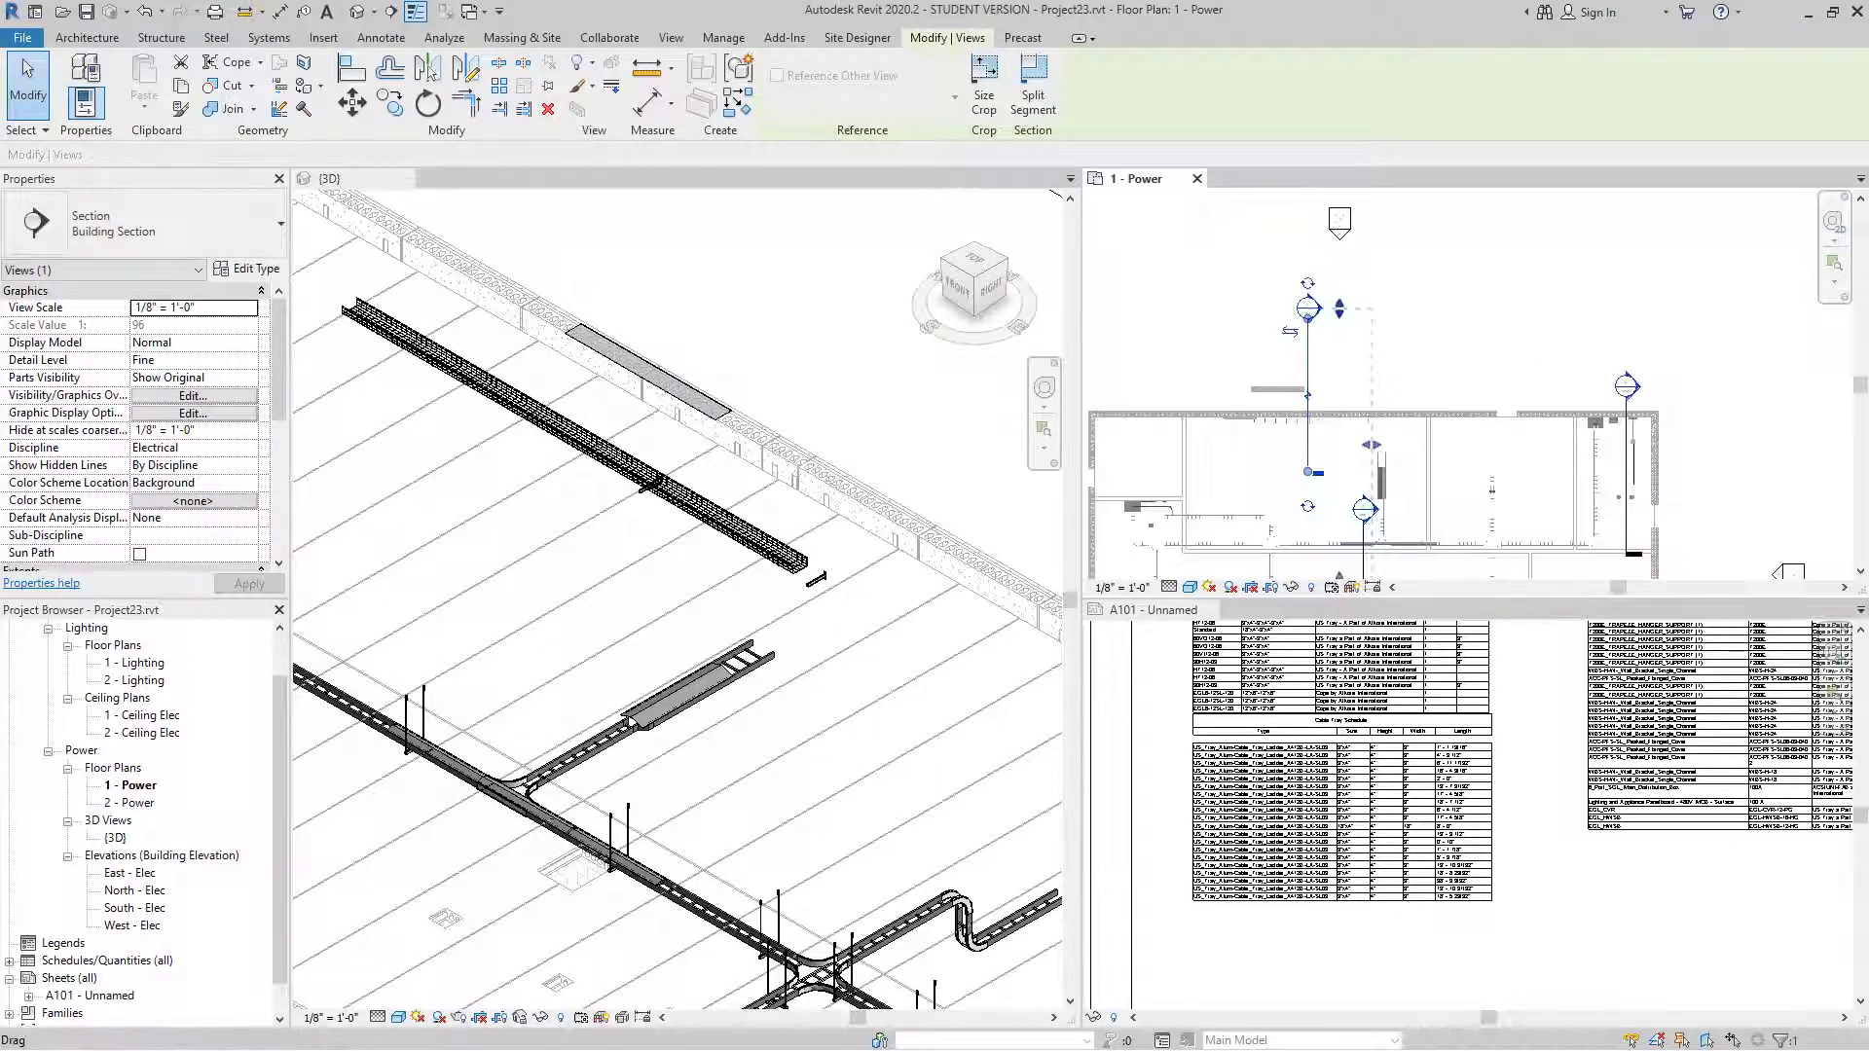
{"action": "left_click_drag", "start_coordinate": [1308, 320], "coordinate": [1307, 315]}
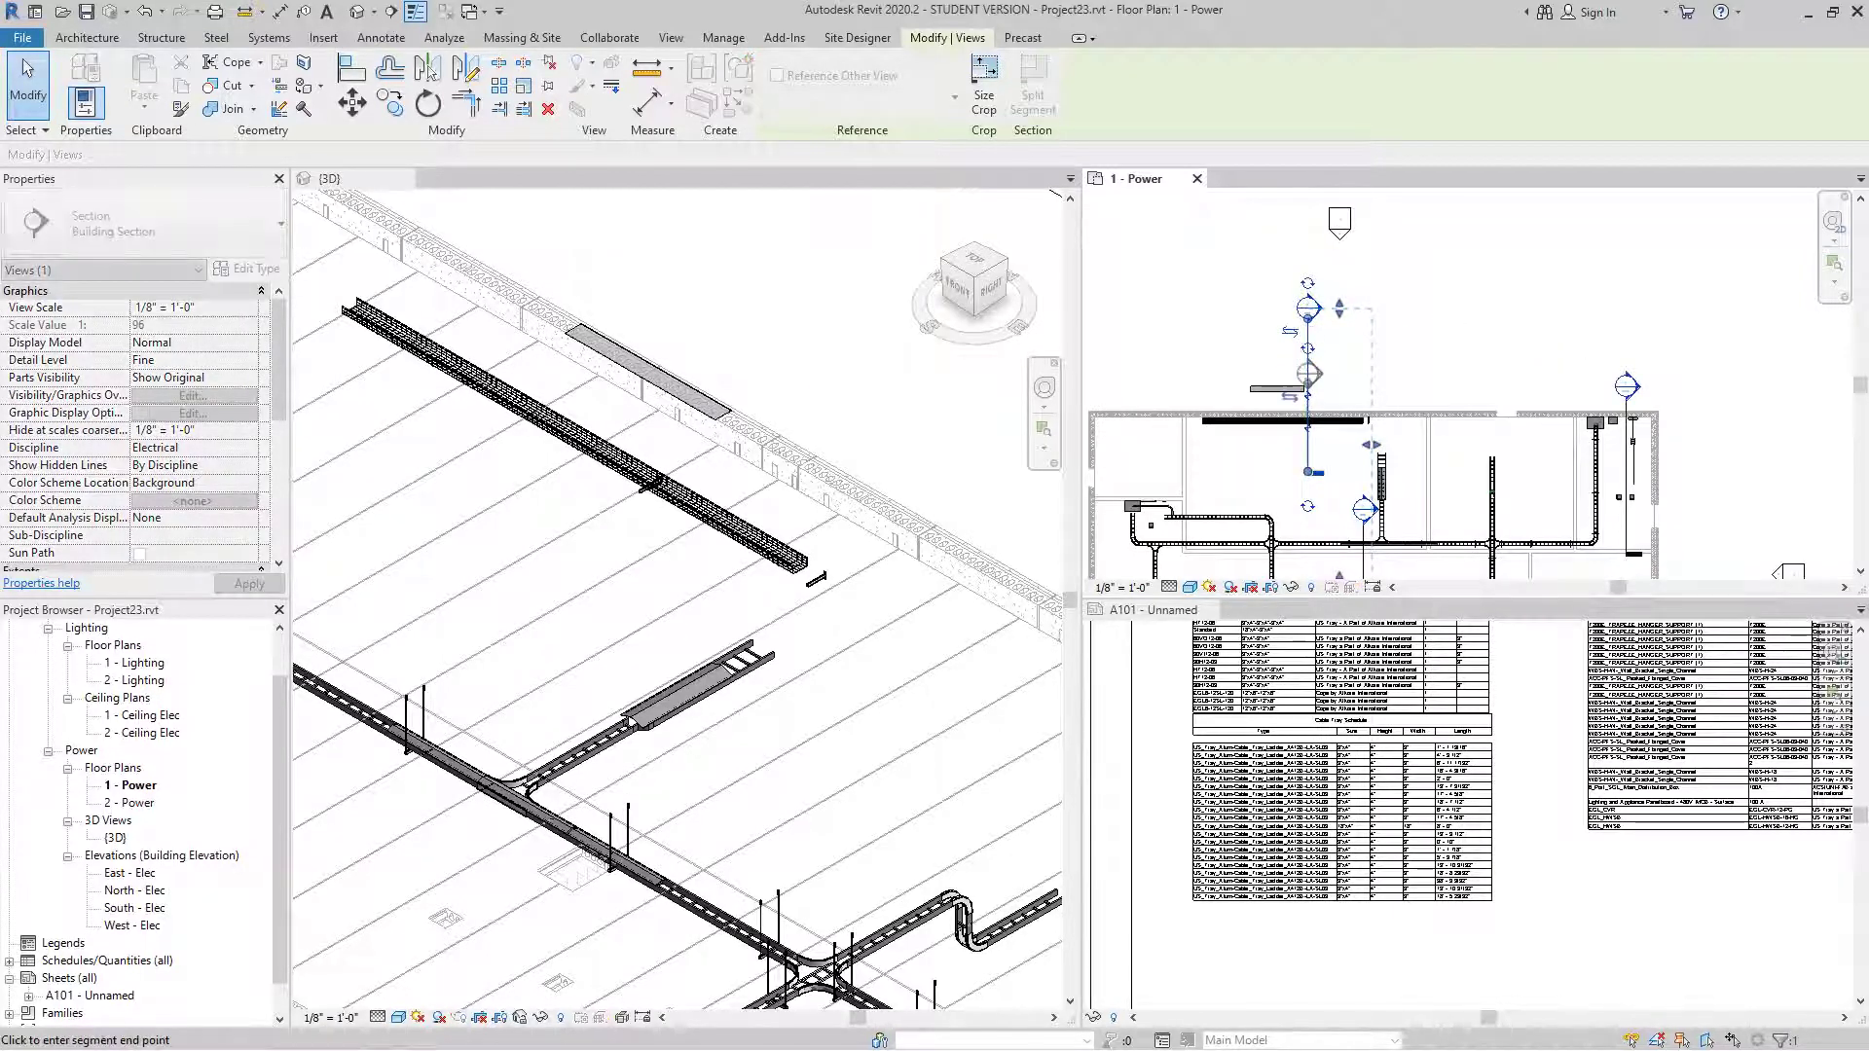
{"action": "scroll", "coordinate": [1315, 399], "scroll_direction": "up", "scroll_amount": 3}
{"action": "scroll", "coordinate": [1296, 436], "scroll_direction": "up", "scroll_amount": 1}
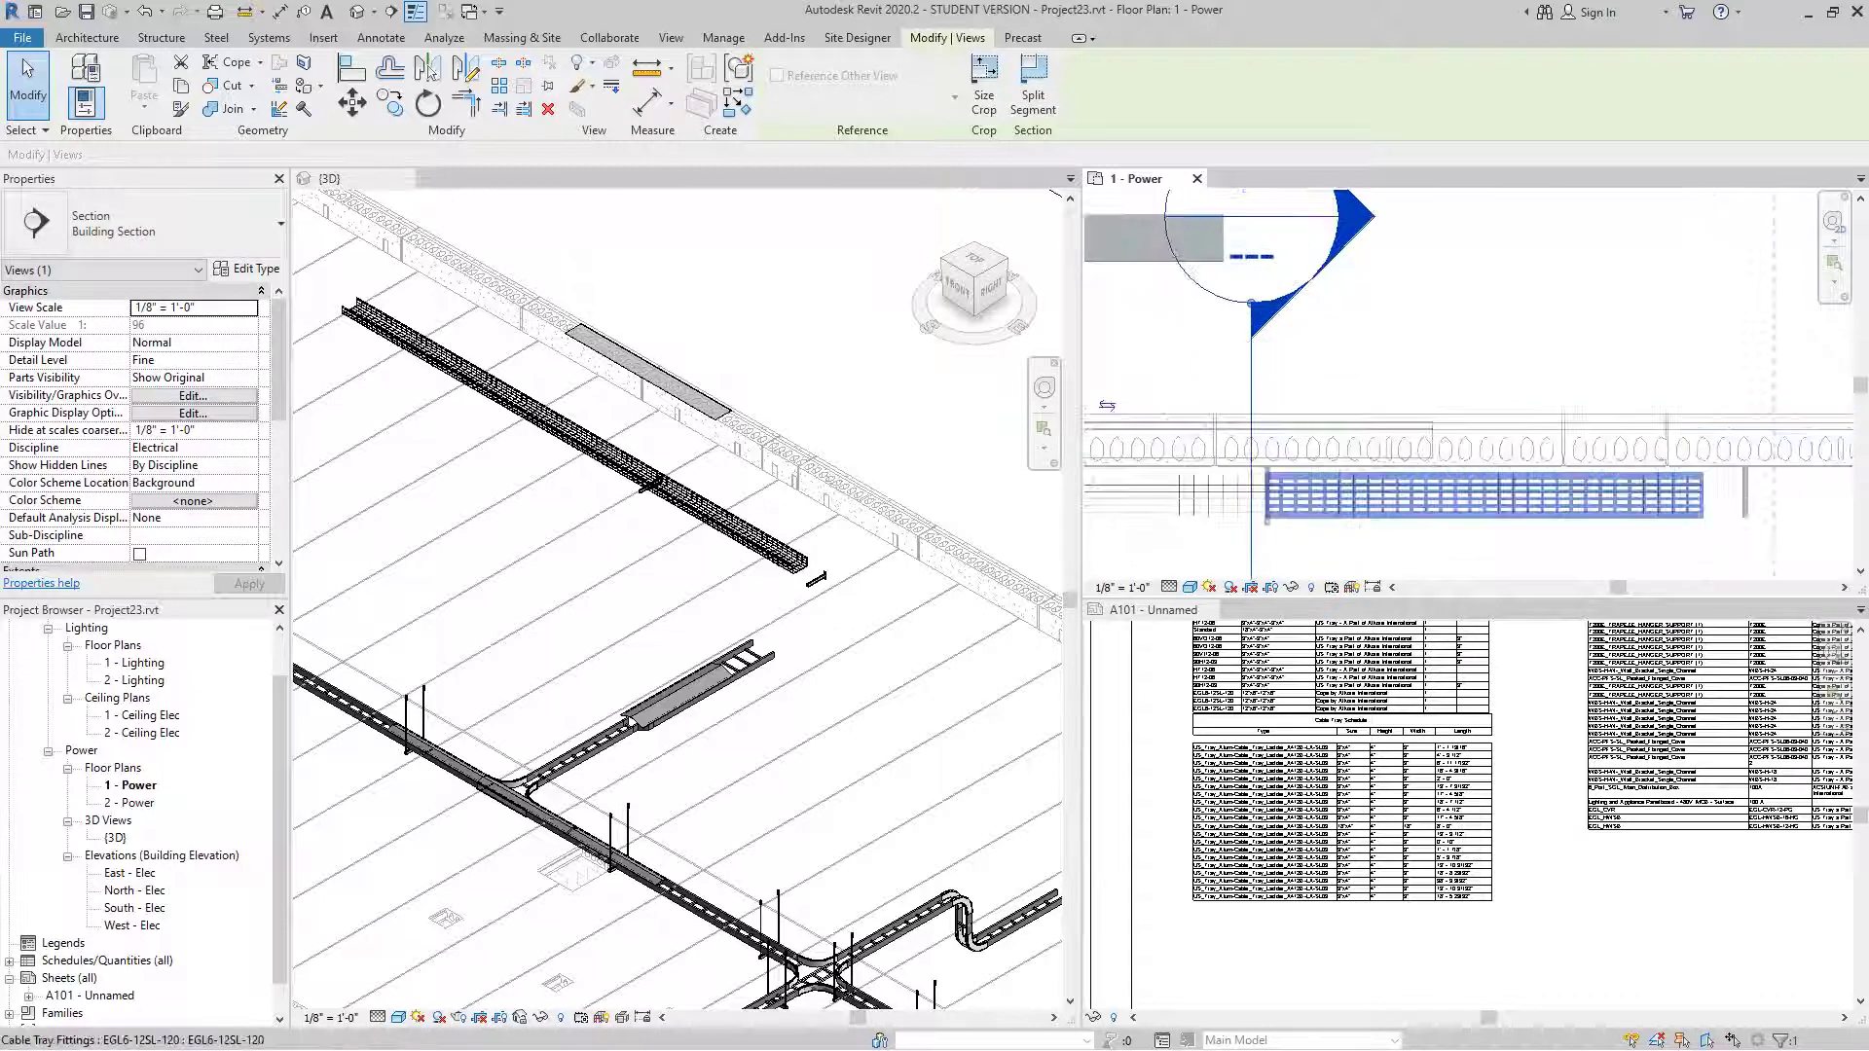
{"action": "left_click", "coordinate": [1277, 378]}
{"action": "left_click", "coordinate": [1252, 375]}
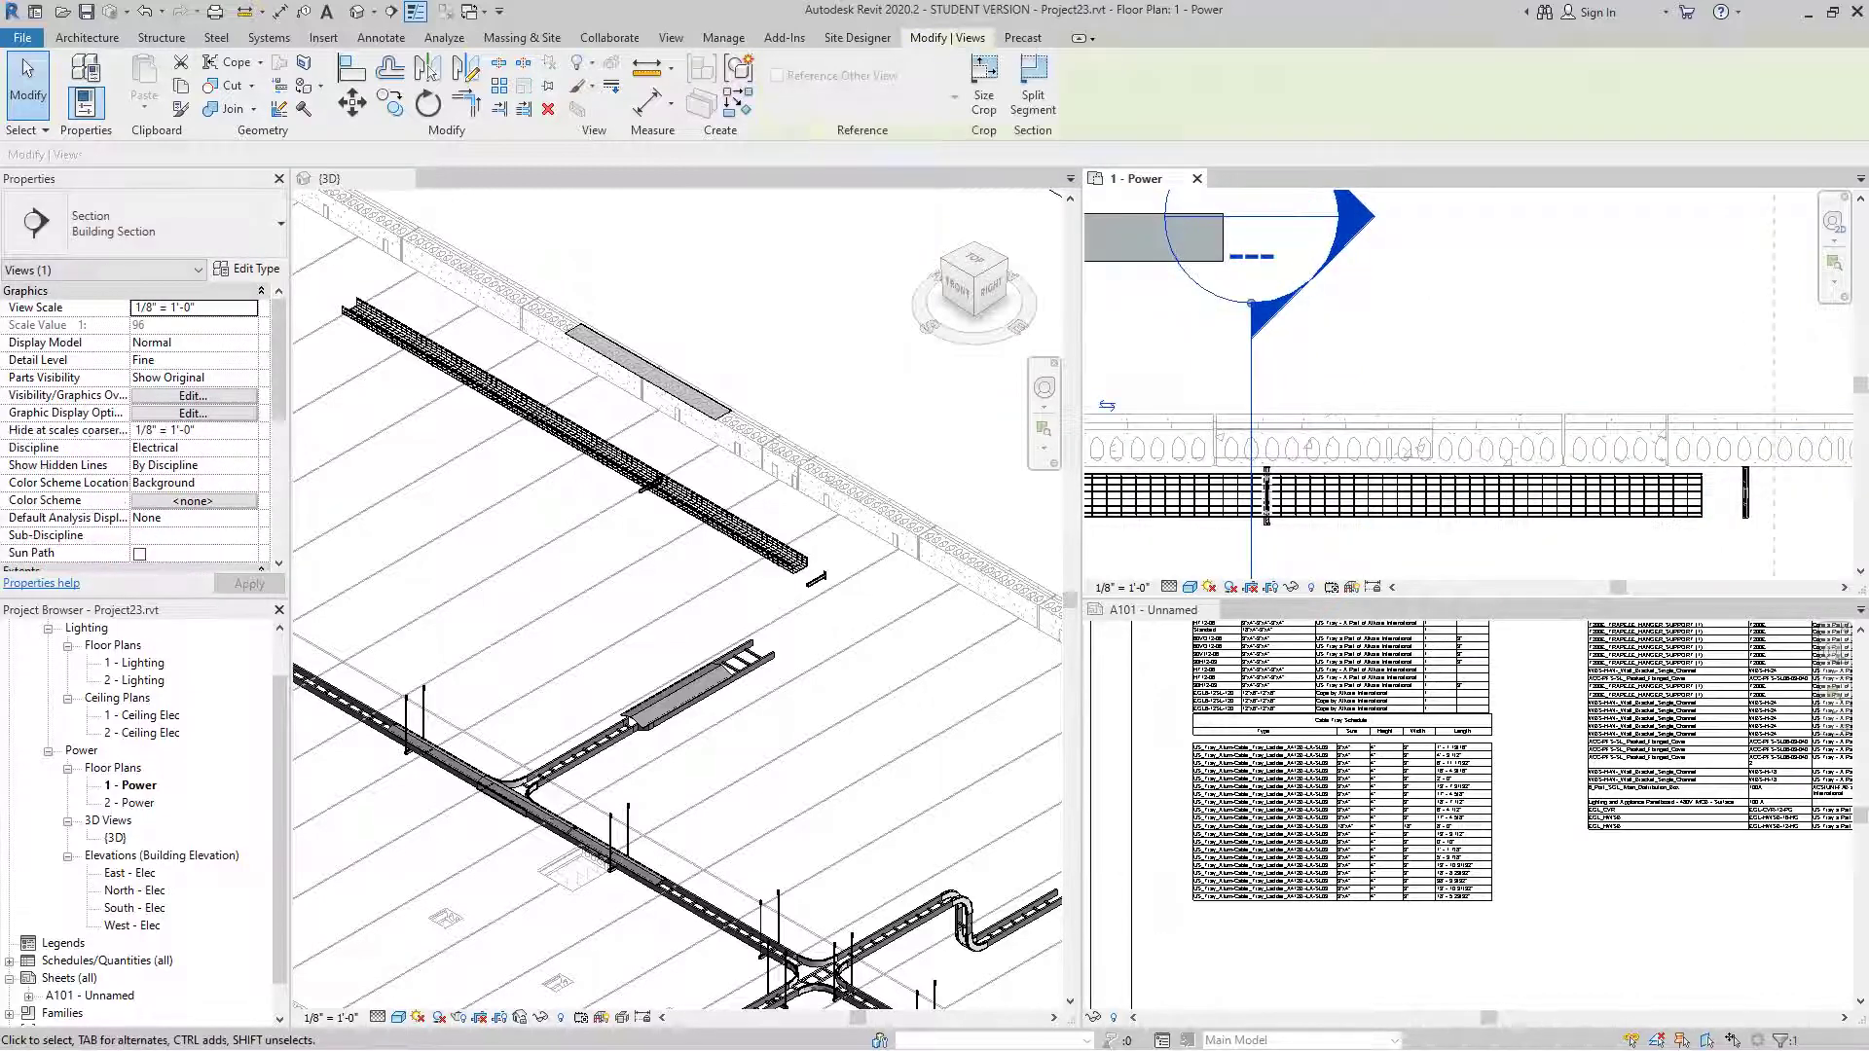
- Open the Section 2 view from its section head in the floor plan
{"action": "scroll", "coordinate": [1286, 365], "scroll_direction": "down", "scroll_amount": 2}
{"action": "left_click", "coordinate": [1289, 366]}
{"action": "double_click", "coordinate": [1310, 295]}
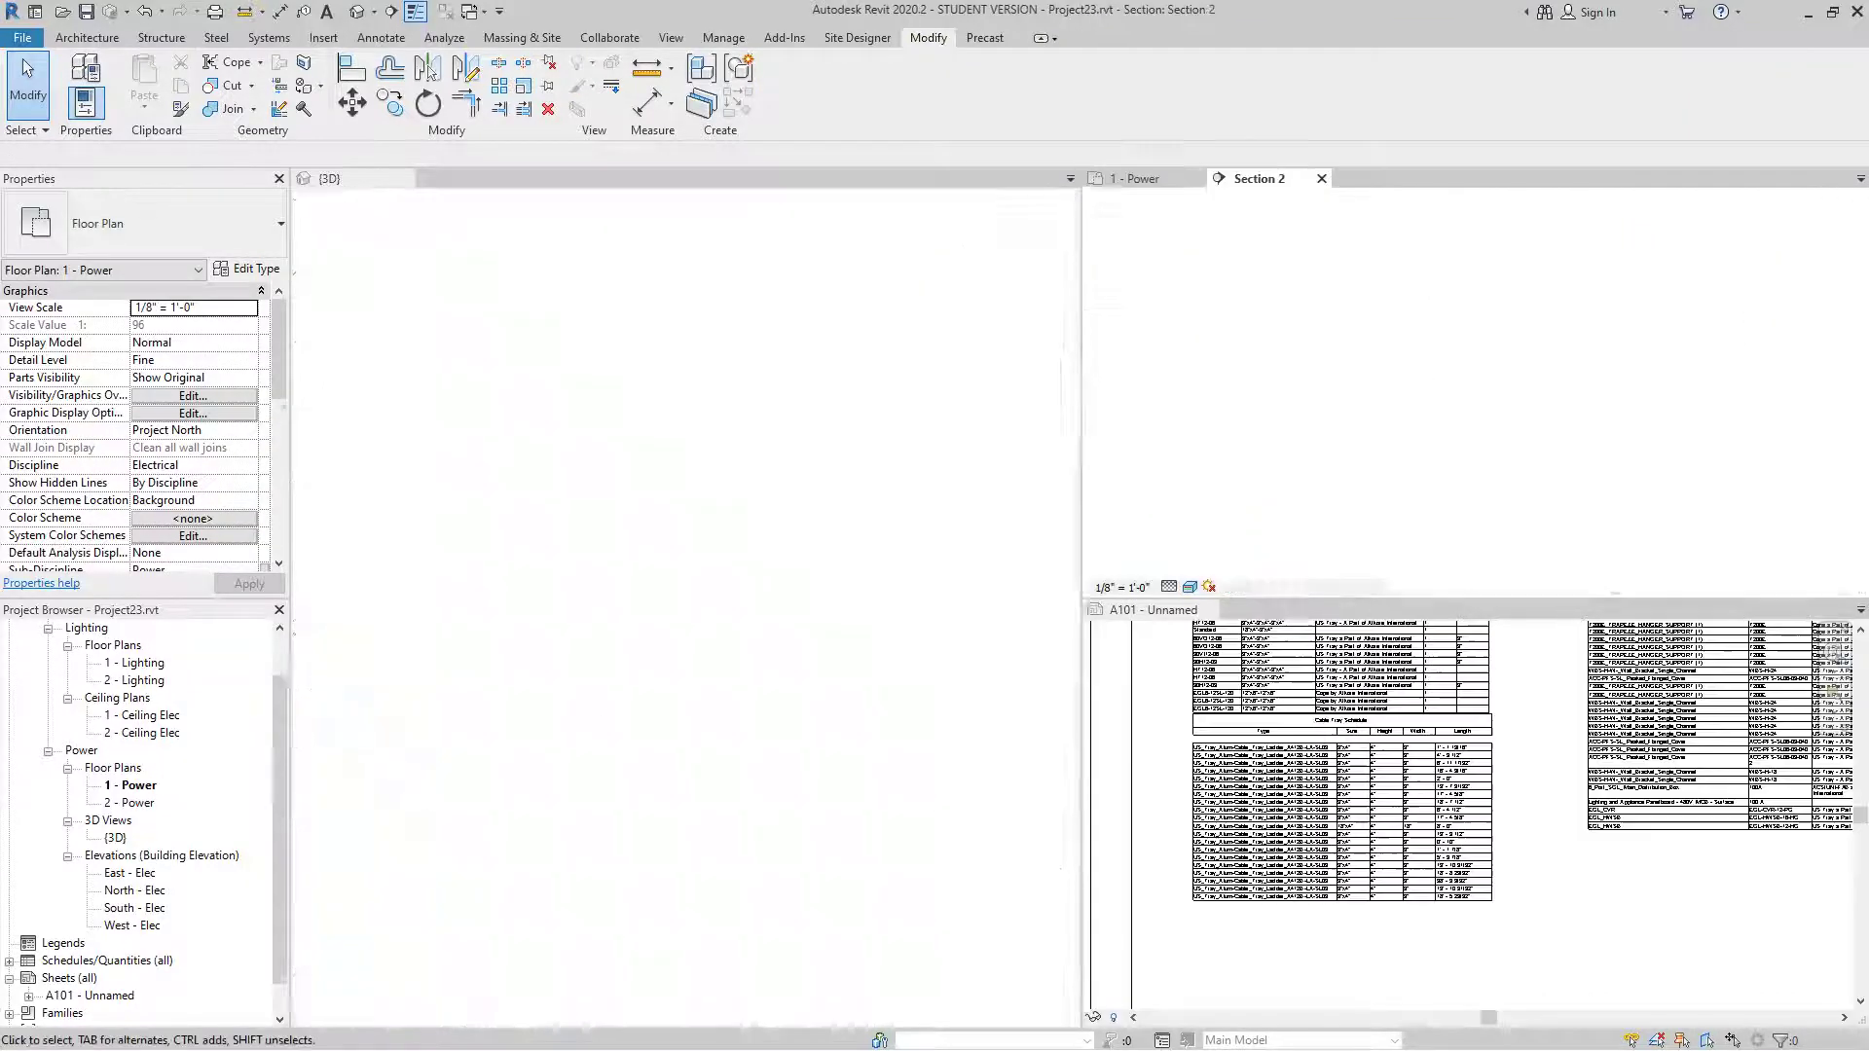
- Raise the EGL-HWSB-16-HG wall bracket in Section 2 to the tray's underside, at an elevation of 8' 8 101/256"
{"action": "scroll", "coordinate": [1655, 322], "scroll_direction": "up", "scroll_amount": 6}
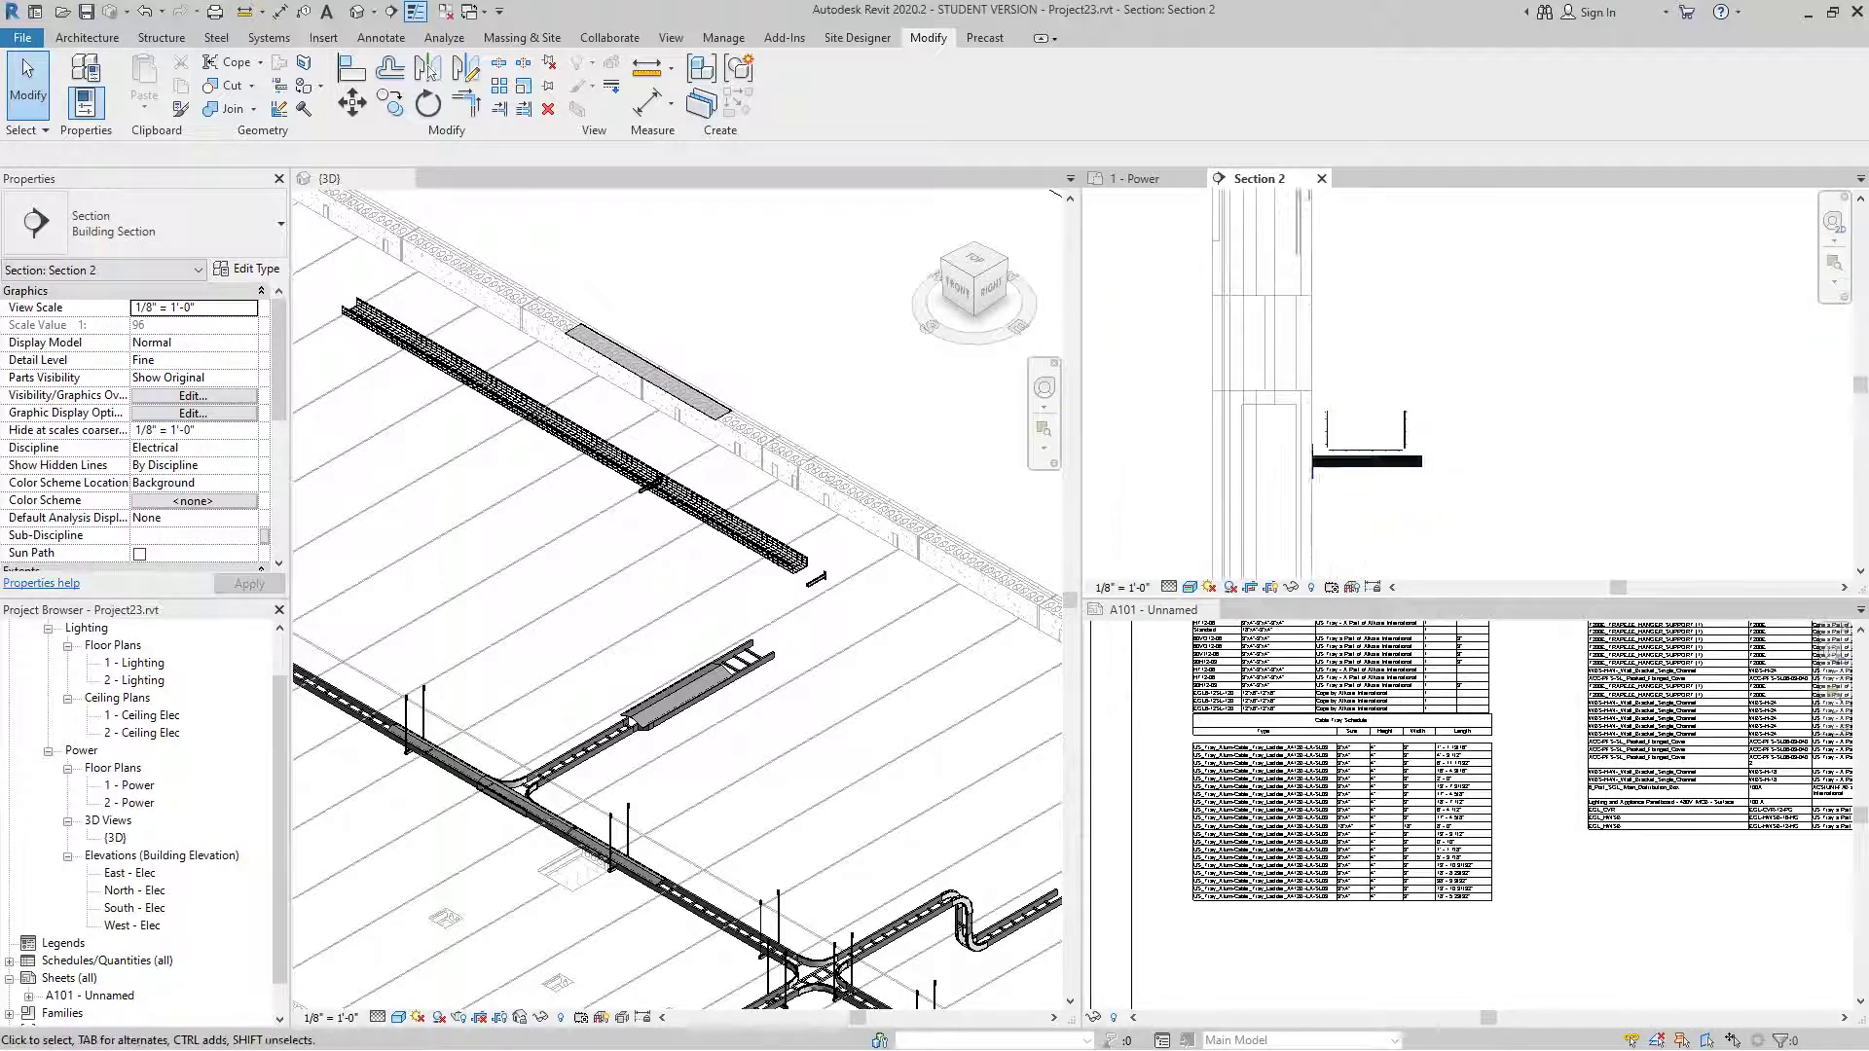
{"action": "scroll", "coordinate": [1275, 360], "scroll_direction": "up", "scroll_amount": 3}
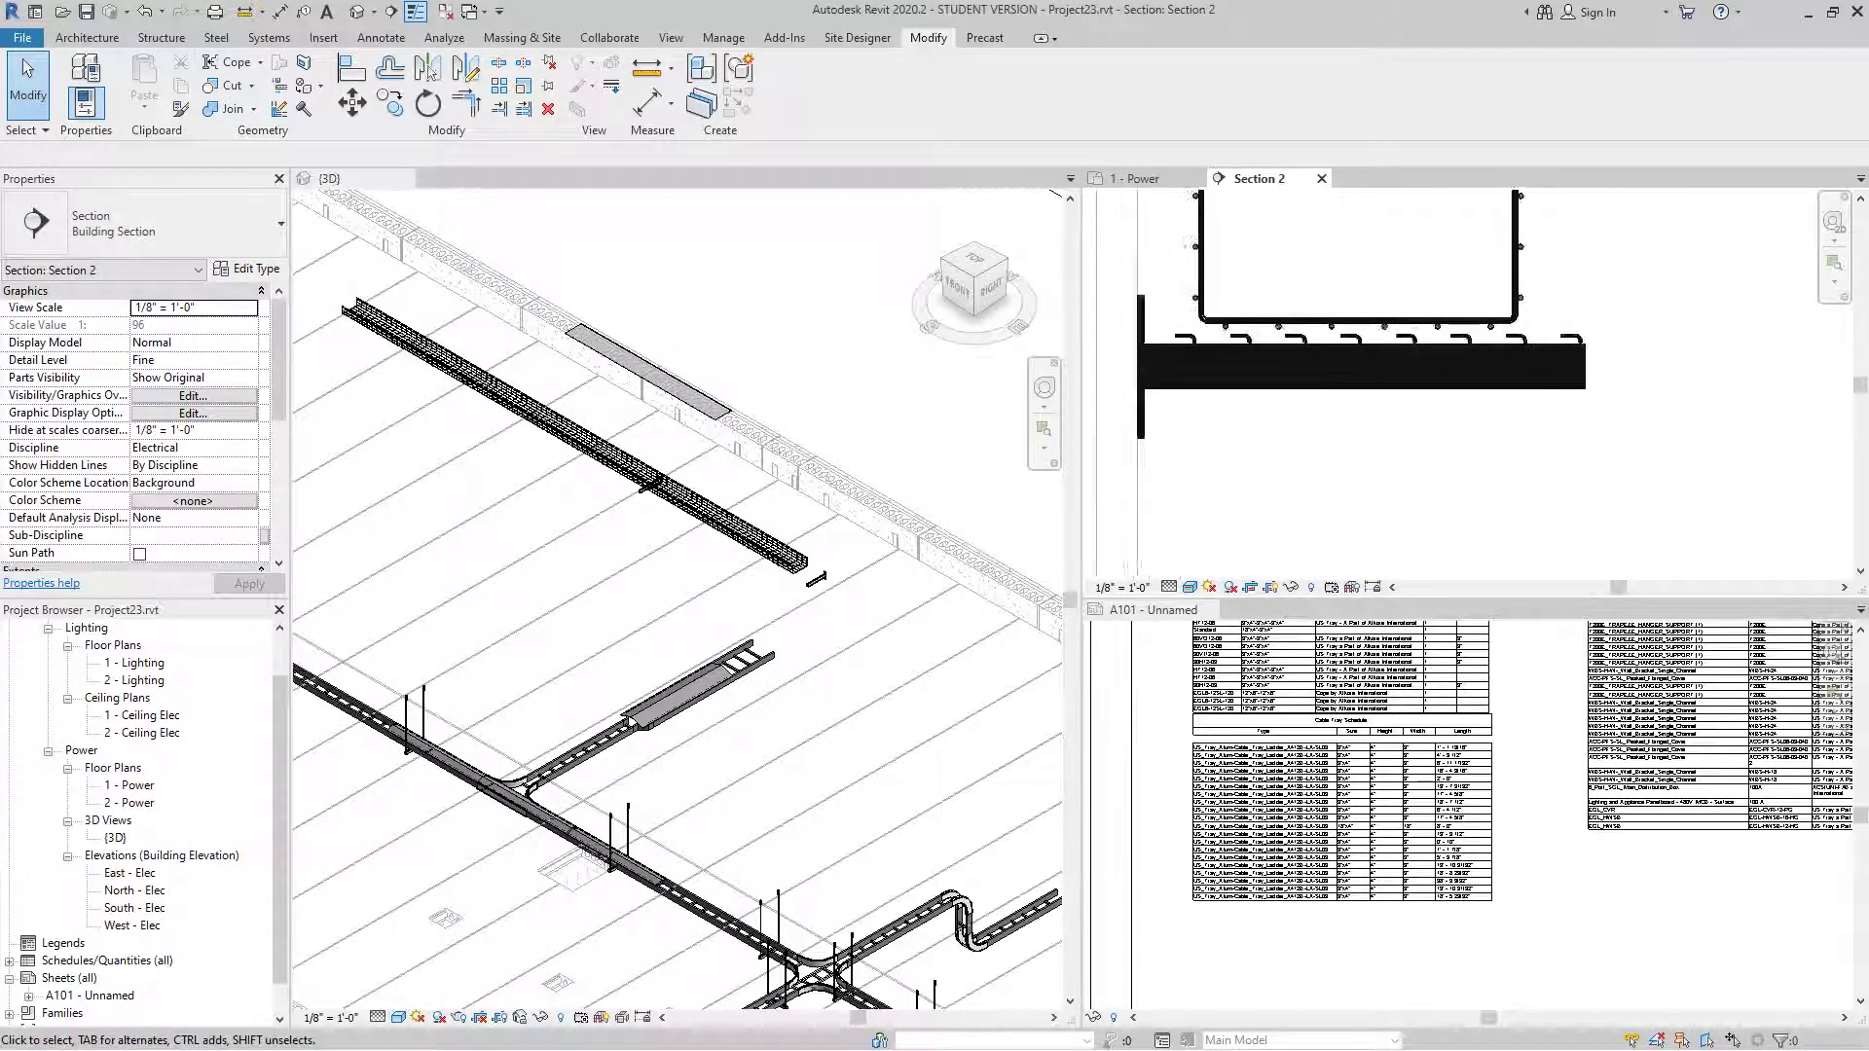
{"action": "scroll", "coordinate": [1382, 389], "scroll_direction": "up", "scroll_amount": 2}
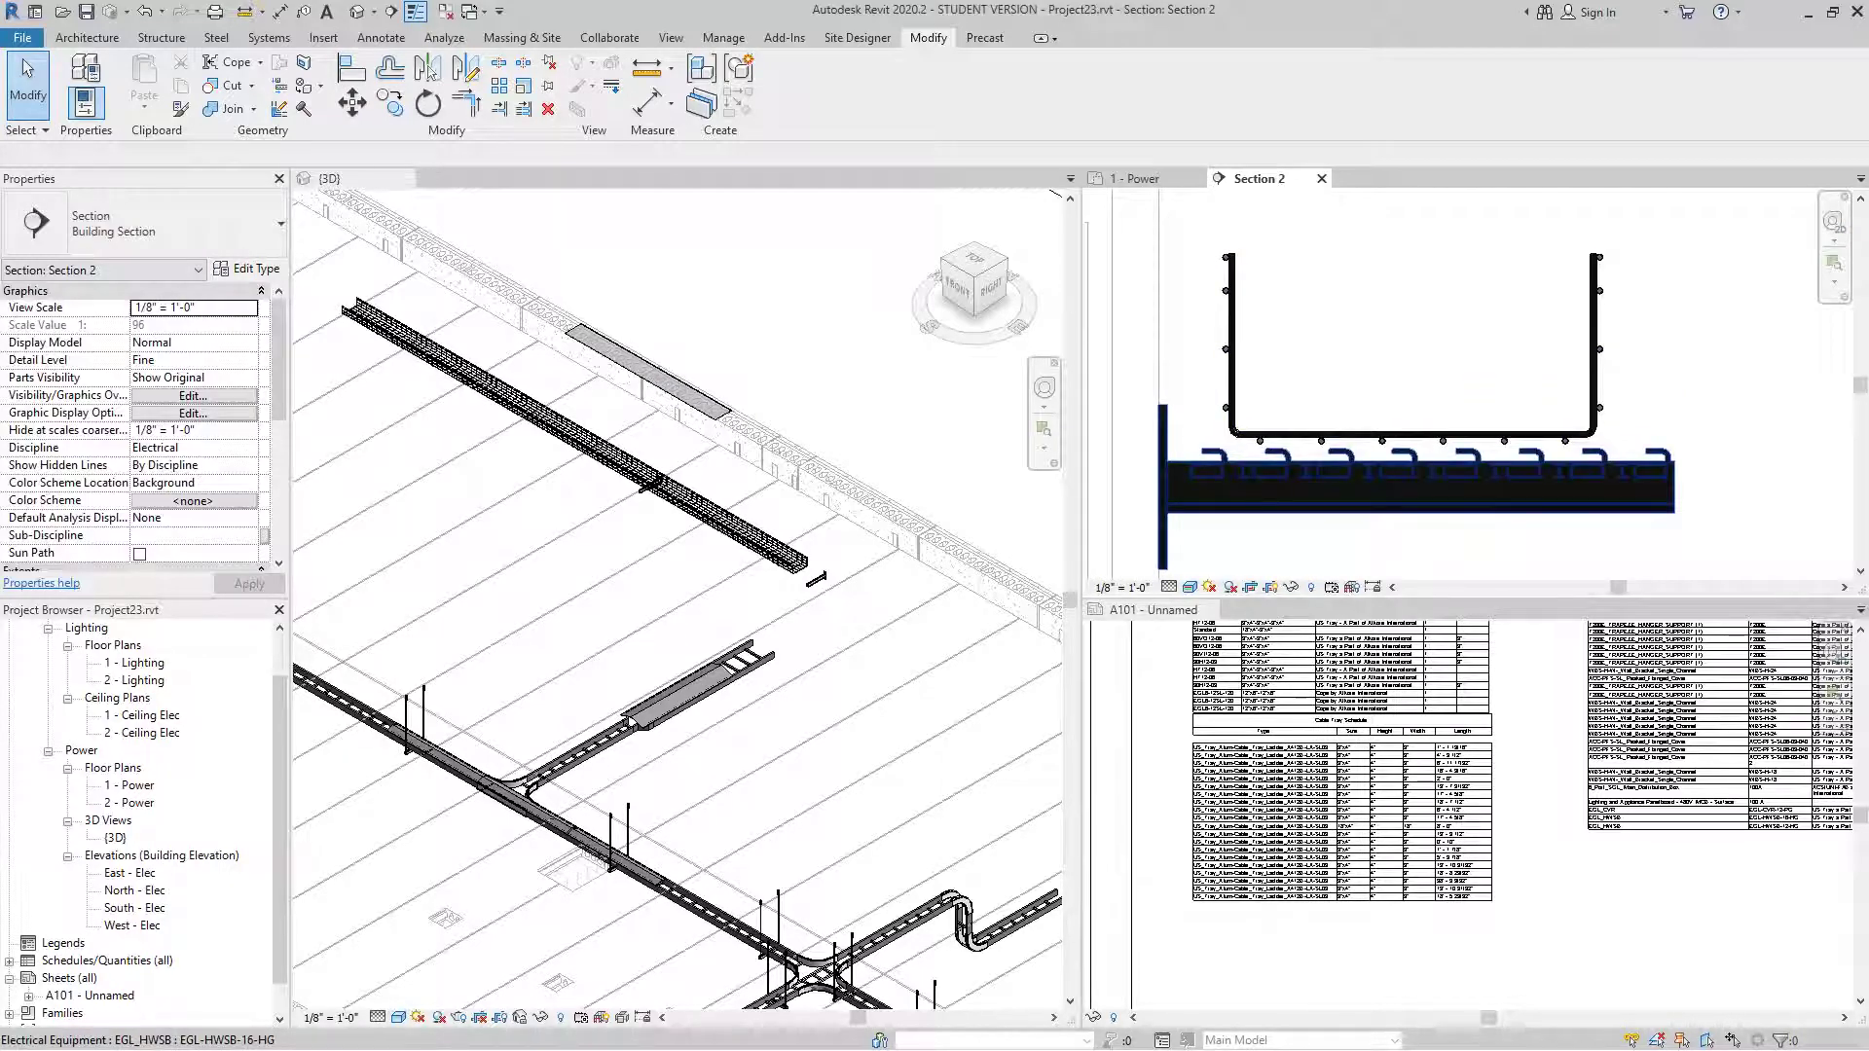
{"action": "left_click", "coordinate": [1372, 442]}
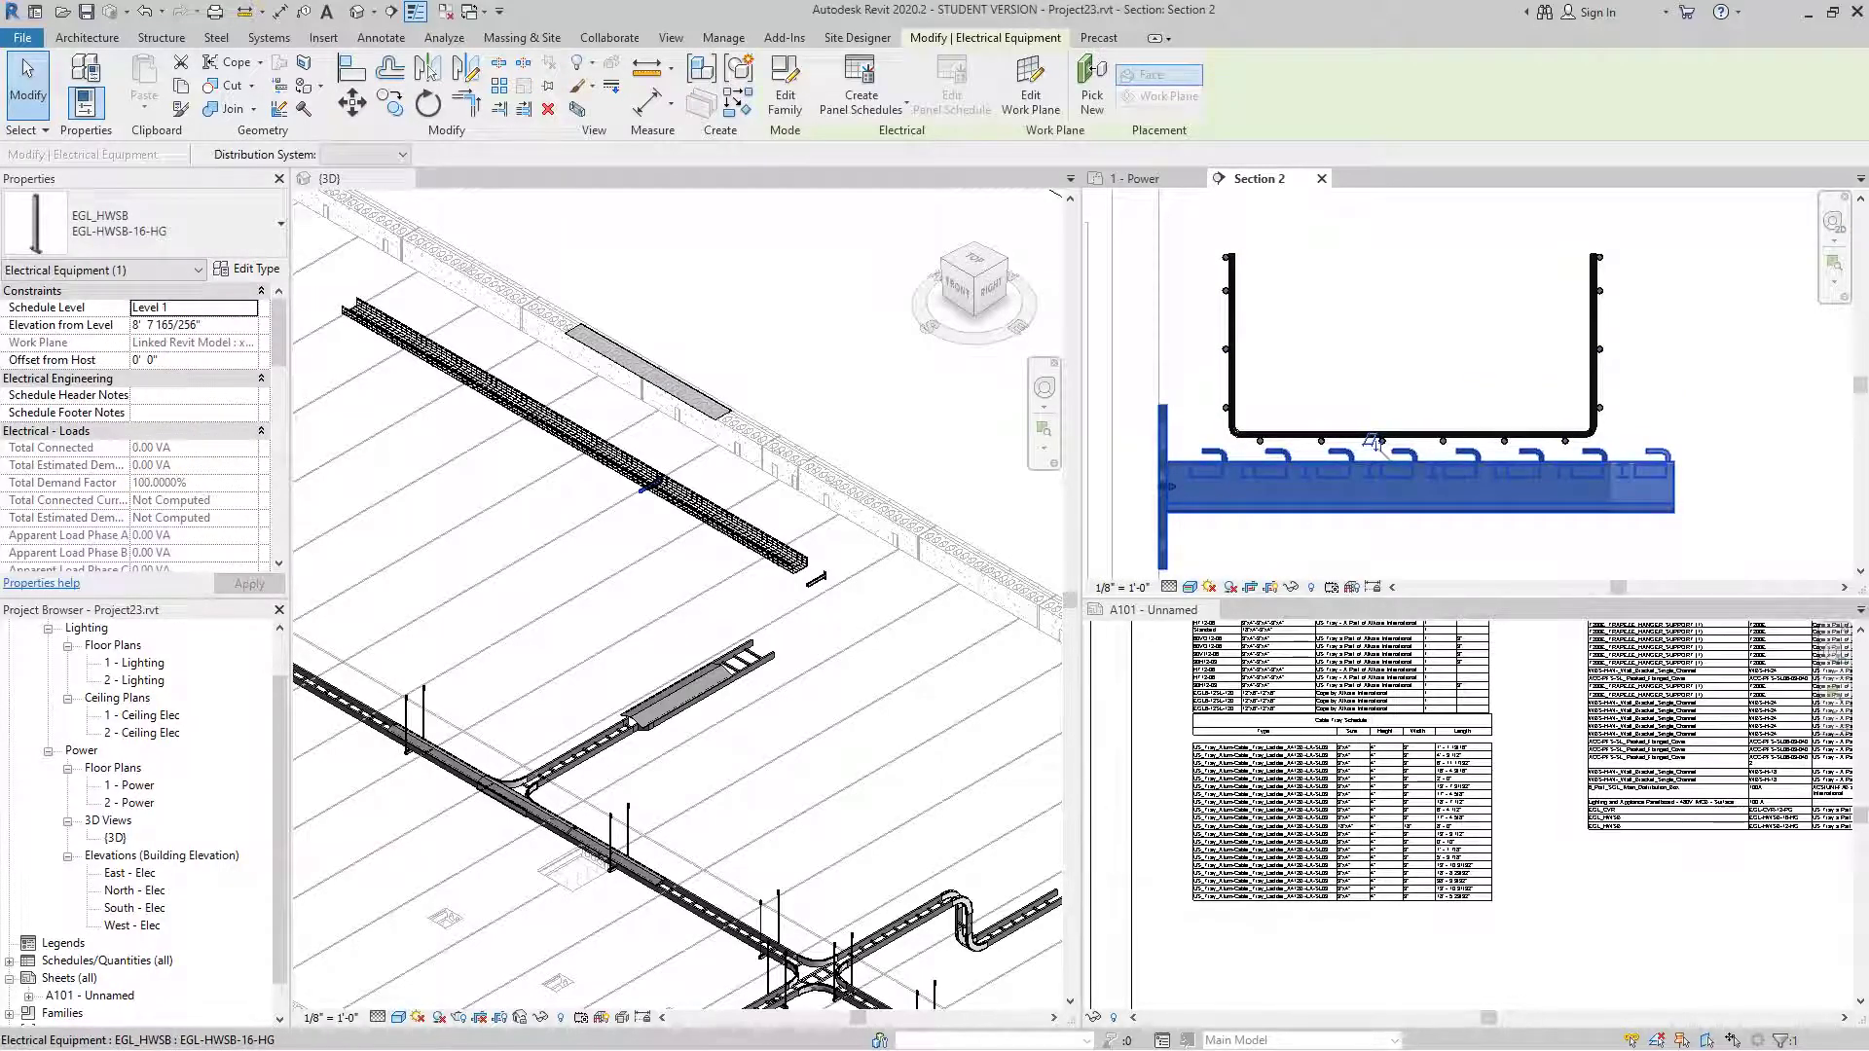
{"action": "left_click_drag", "start_coordinate": [1373, 443], "coordinate": [1373, 418]}
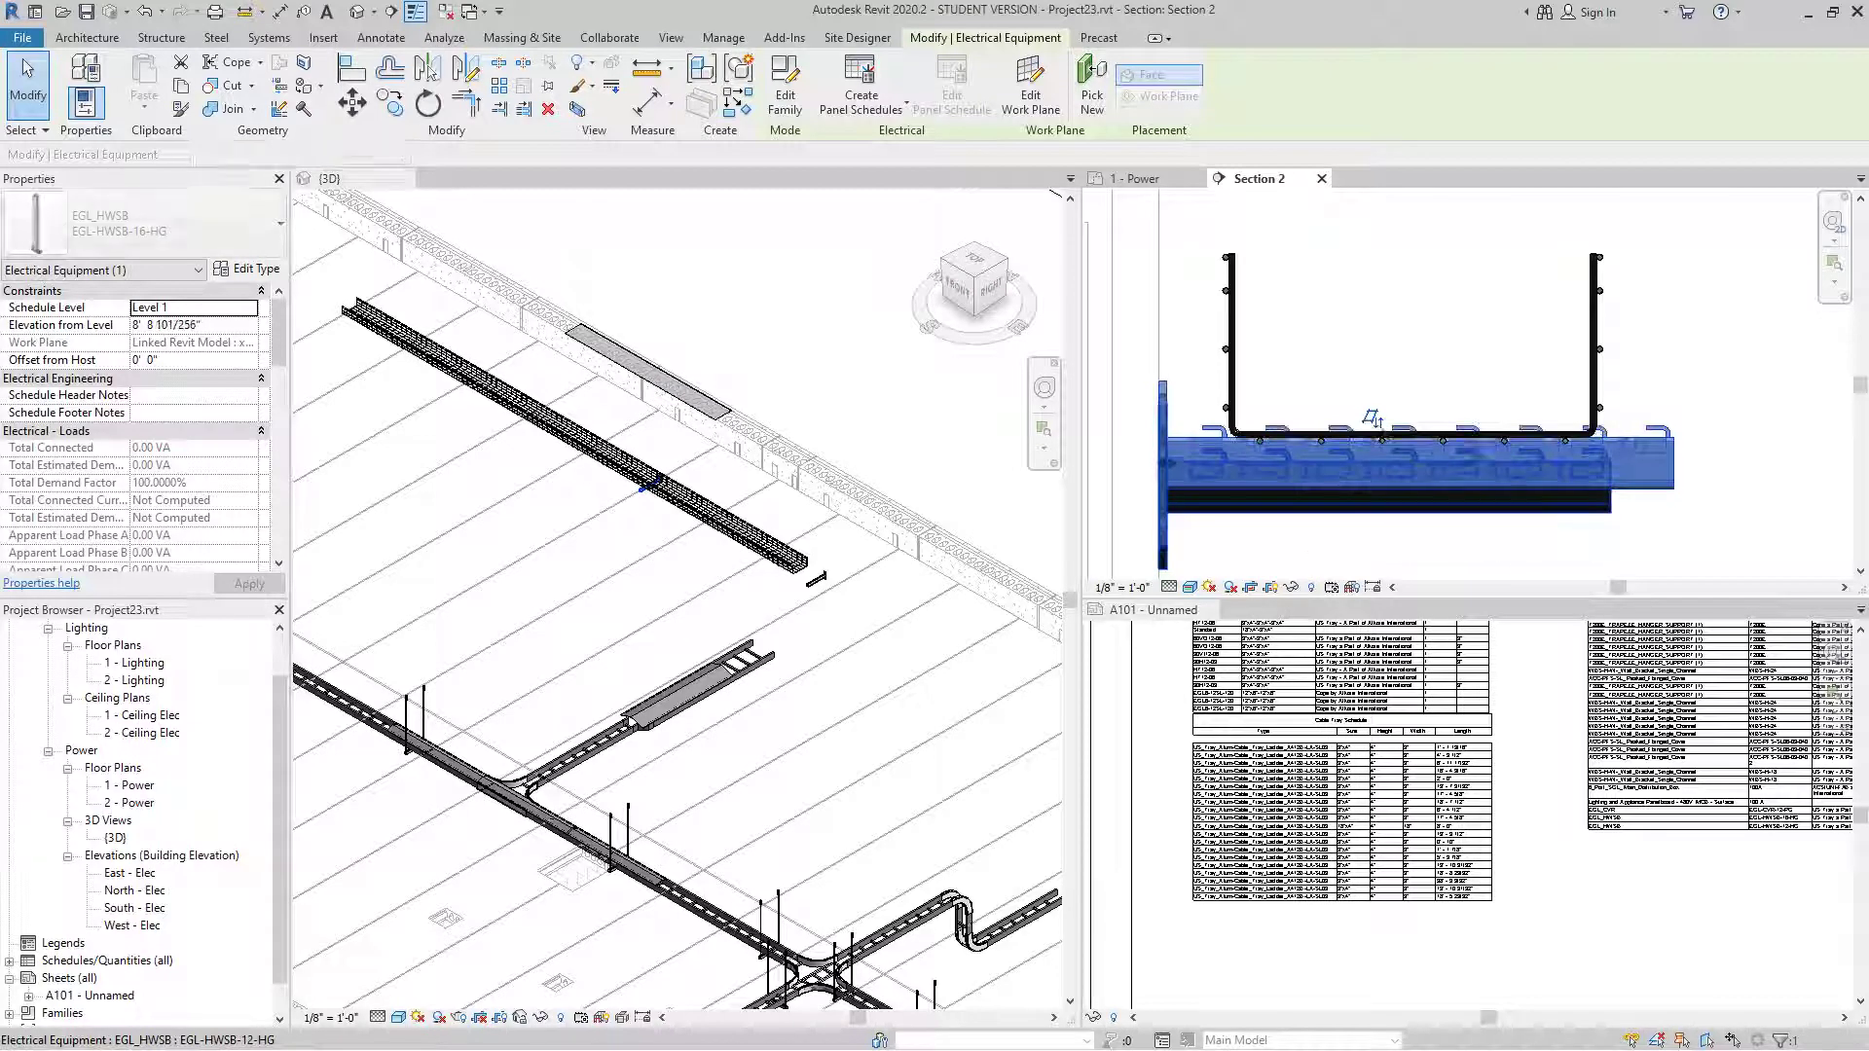
{"action": "key", "text": "Escape"}
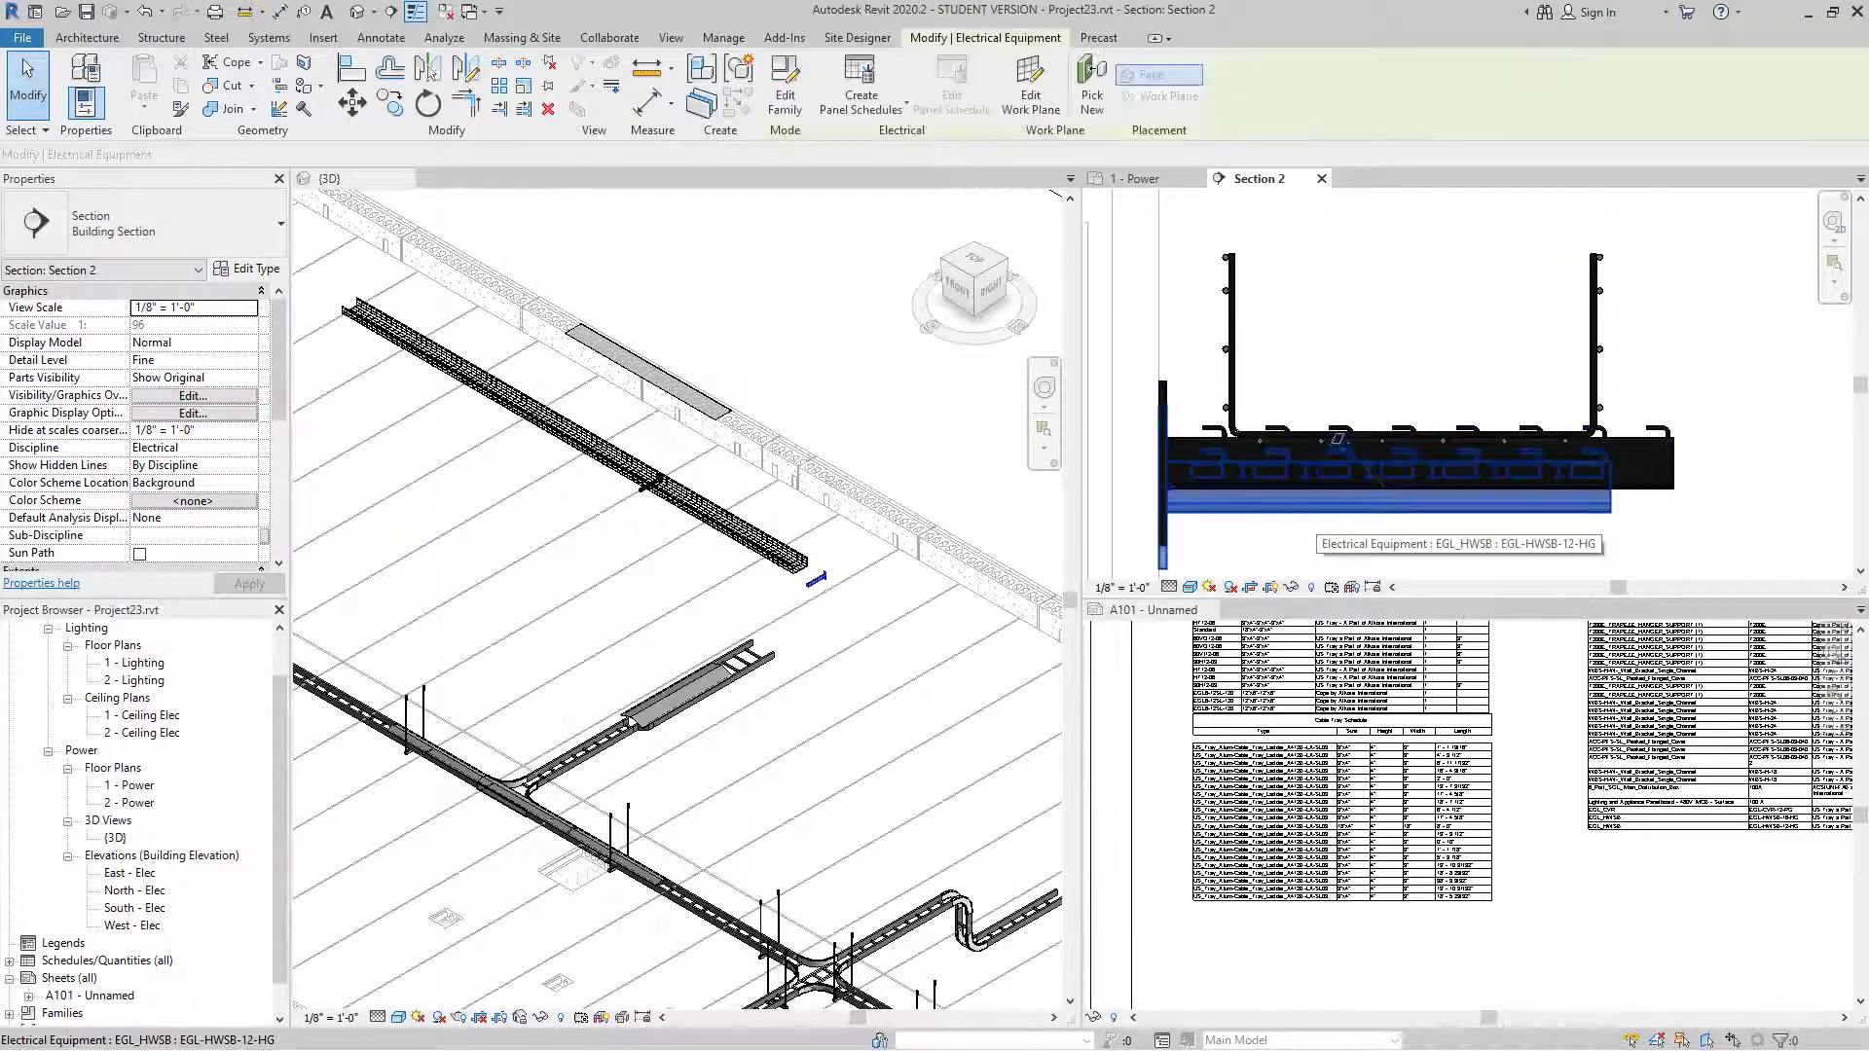
- Delete the lower EGL-HWSB-12-HG wall bracket seen behind the 16-inch bracket in Section 2
{"action": "left_click", "coordinate": [1339, 439]}
{"action": "key", "text": "Escape"}
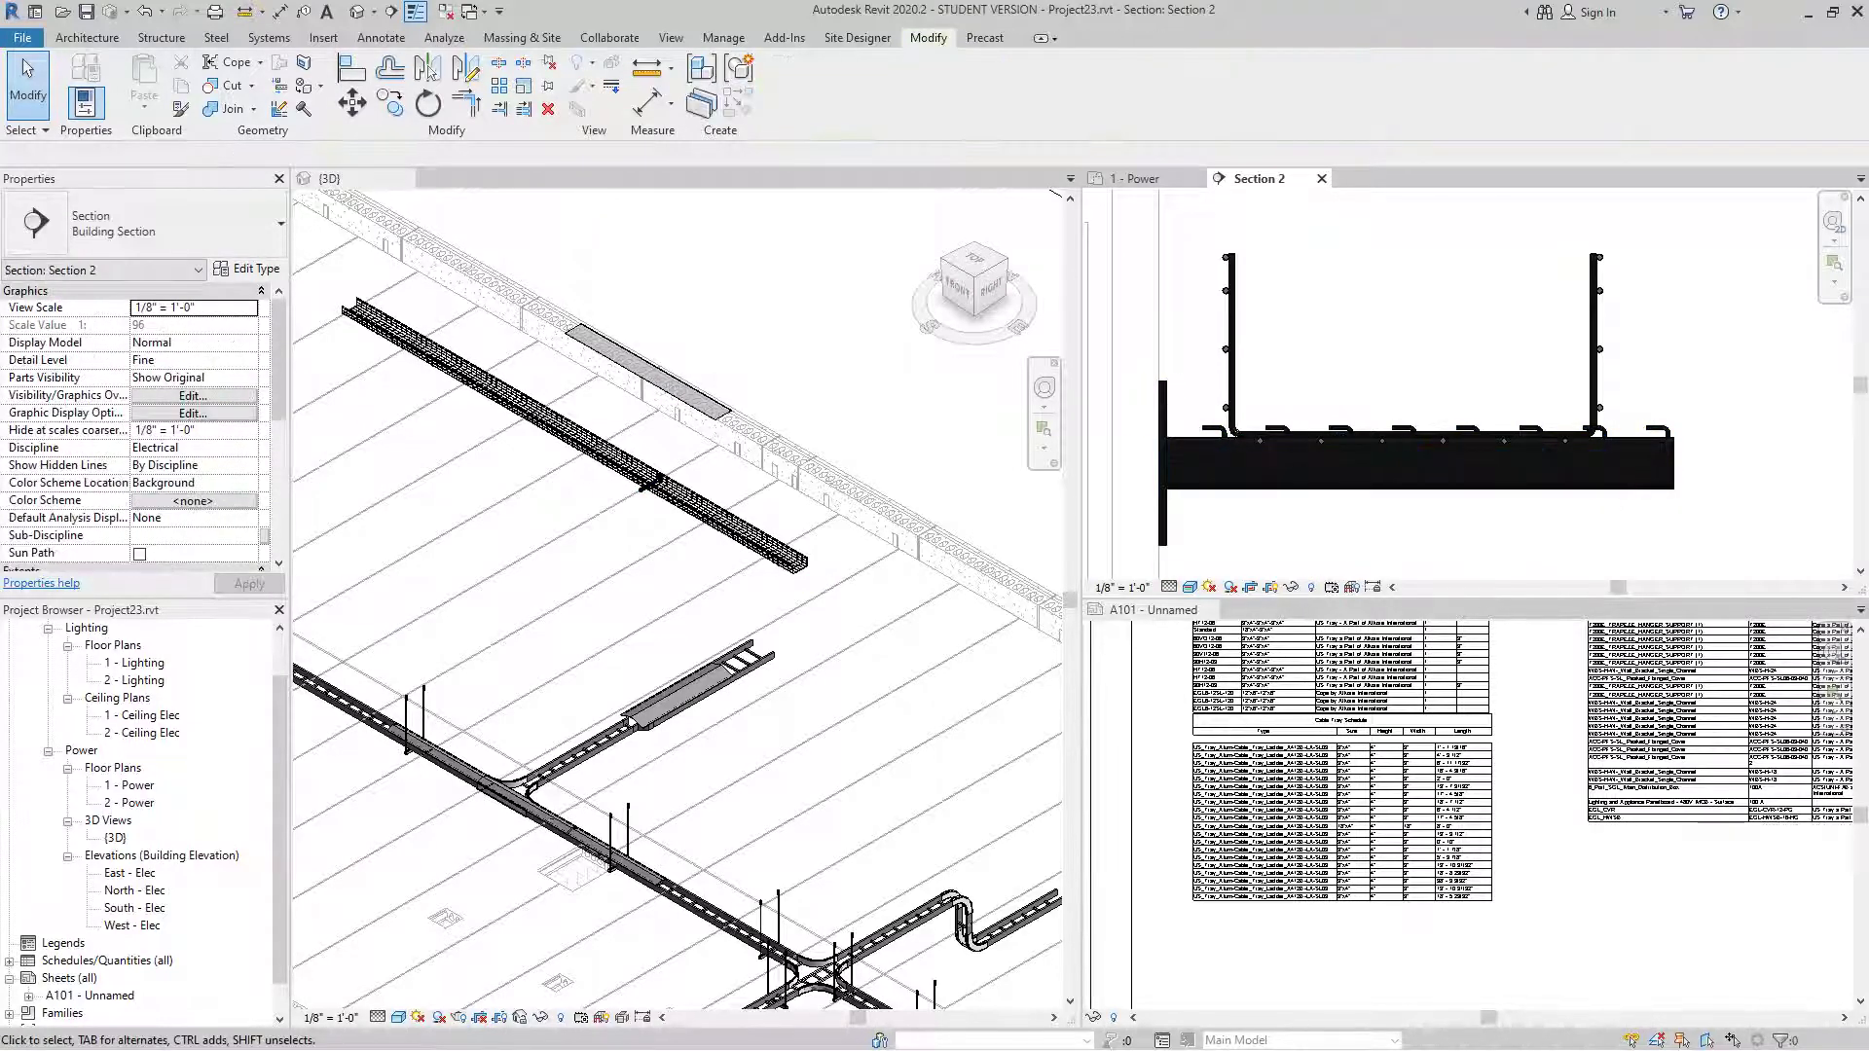
- Set the visual style of the Section 2 view to Shaded
{"action": "scroll", "coordinate": [1248, 393], "scroll_direction": "up", "scroll_amount": 3}
{"action": "left_click", "coordinate": [1190, 587]}
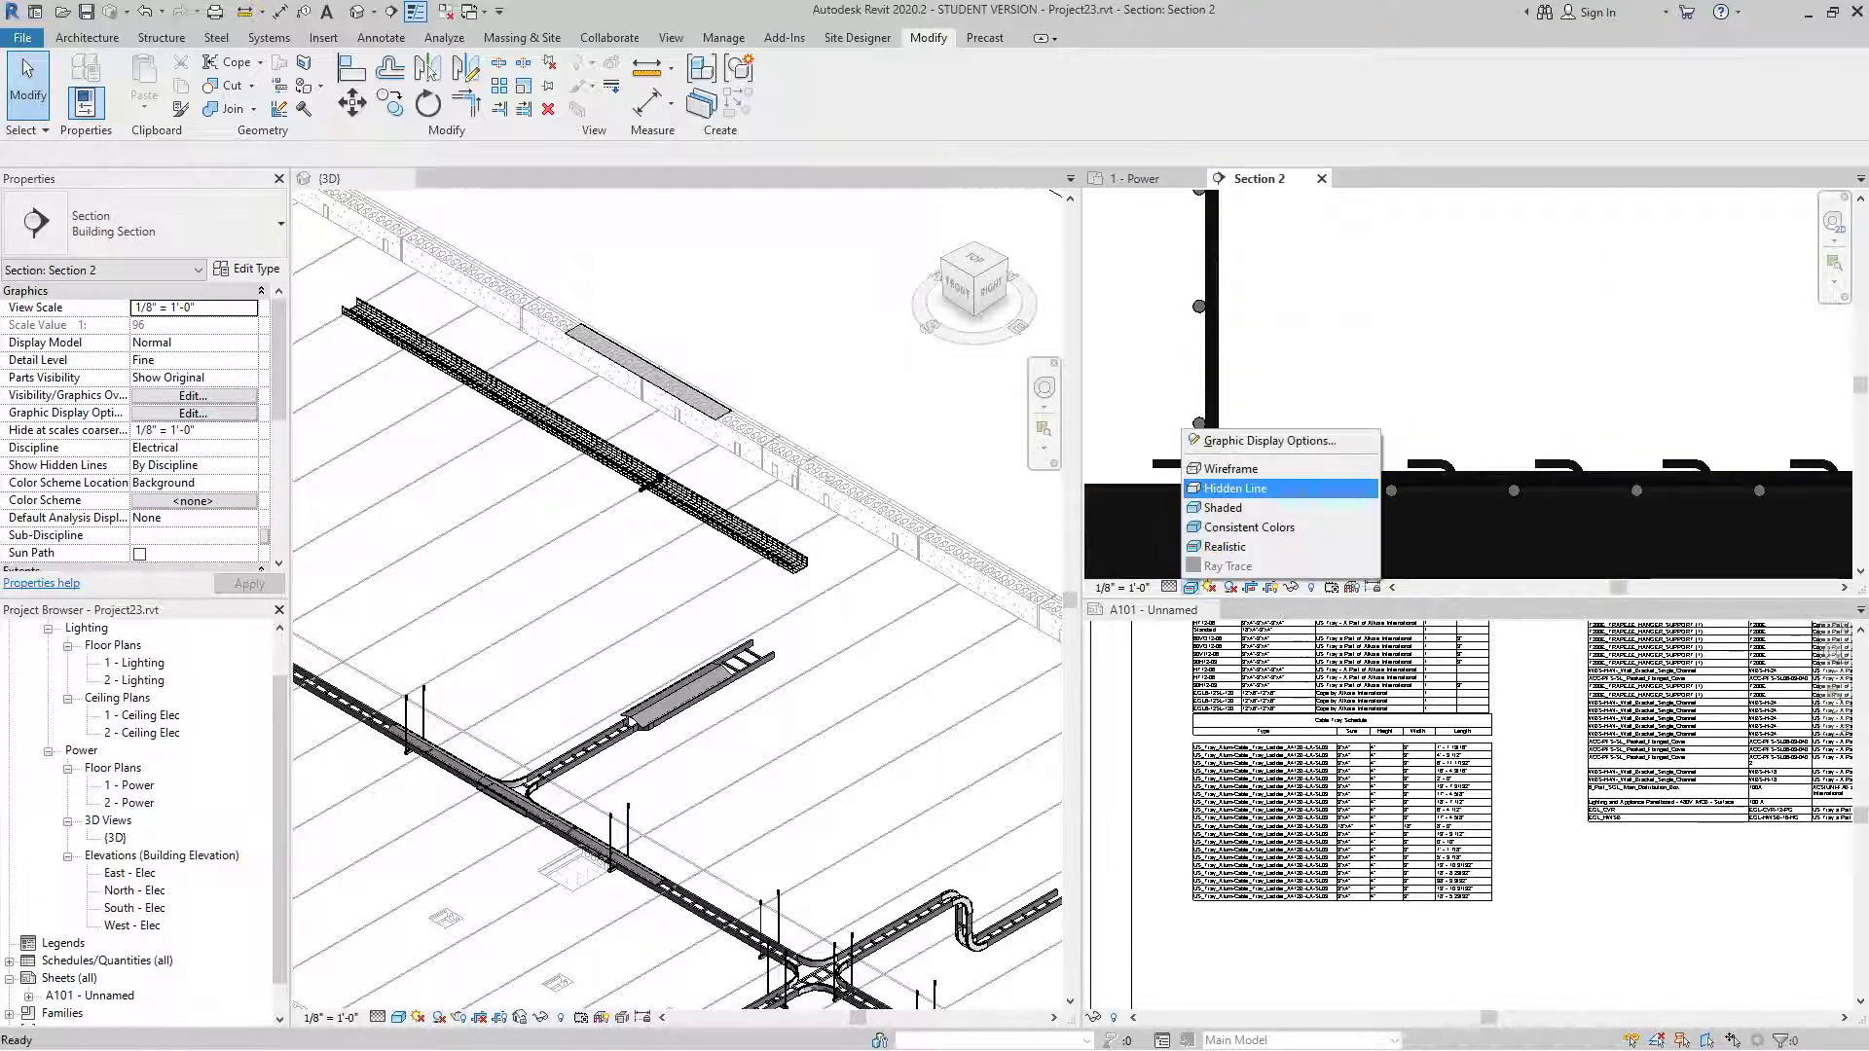
{"action": "left_click", "coordinate": [1221, 507]}
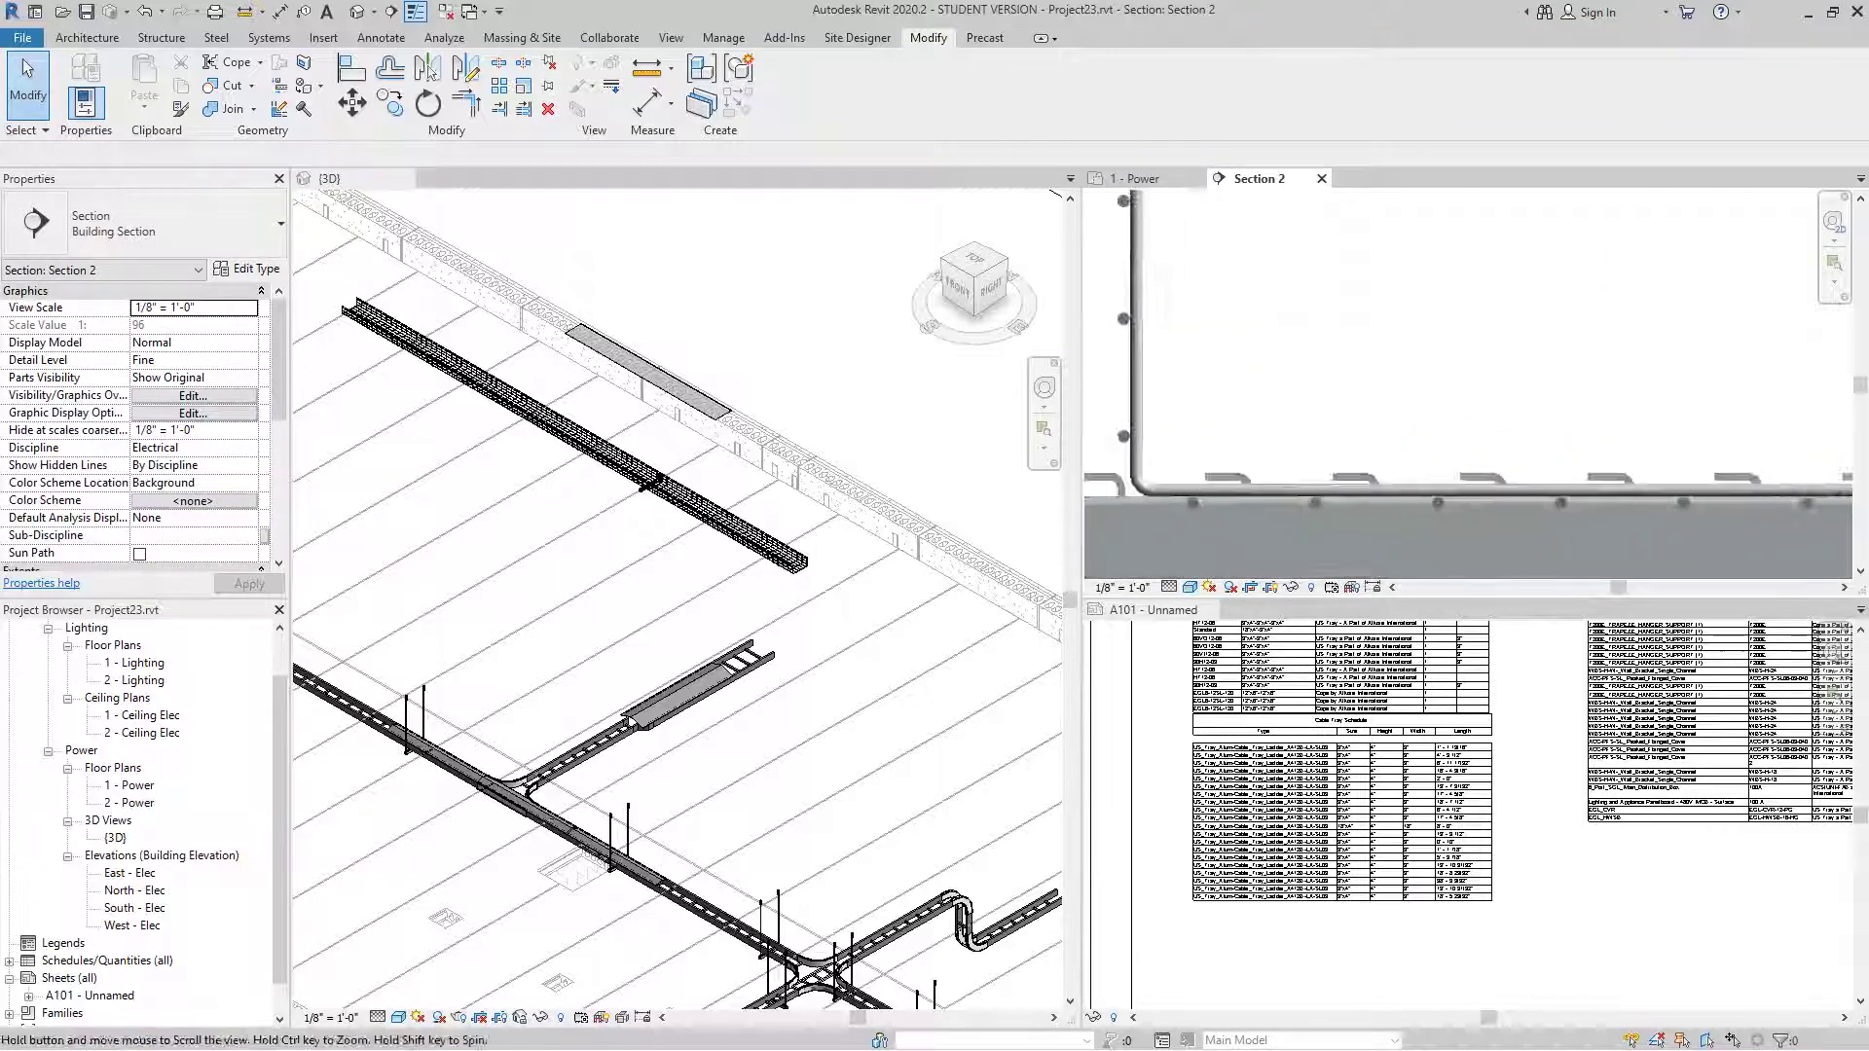
- Lower the EGL-HWSB-16-HG wall bracket slightly to an elevation of 8' 8 69/256" so the tray rests on it
{"action": "scroll", "coordinate": [1229, 487], "scroll_direction": "down", "scroll_amount": 3}
{"action": "scroll", "coordinate": [1387, 389], "scroll_direction": "down", "scroll_amount": 2}
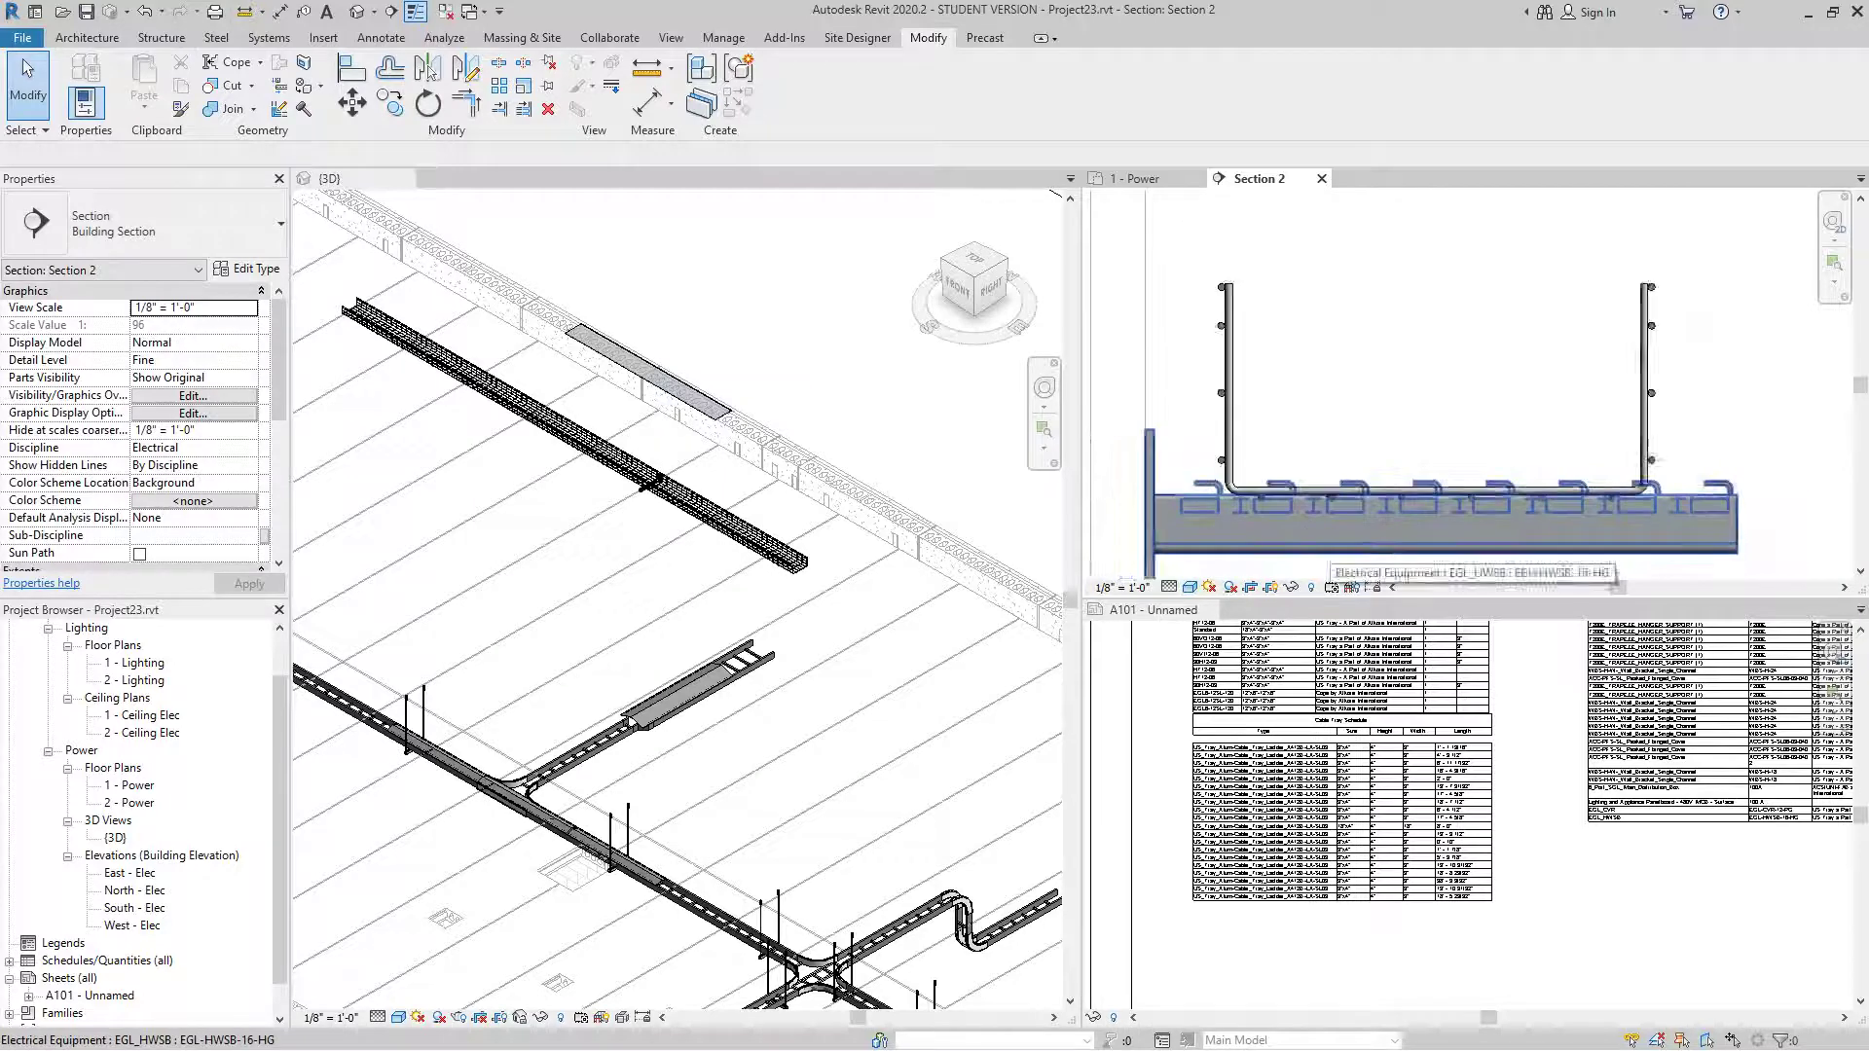
{"action": "left_click", "coordinate": [1406, 443]}
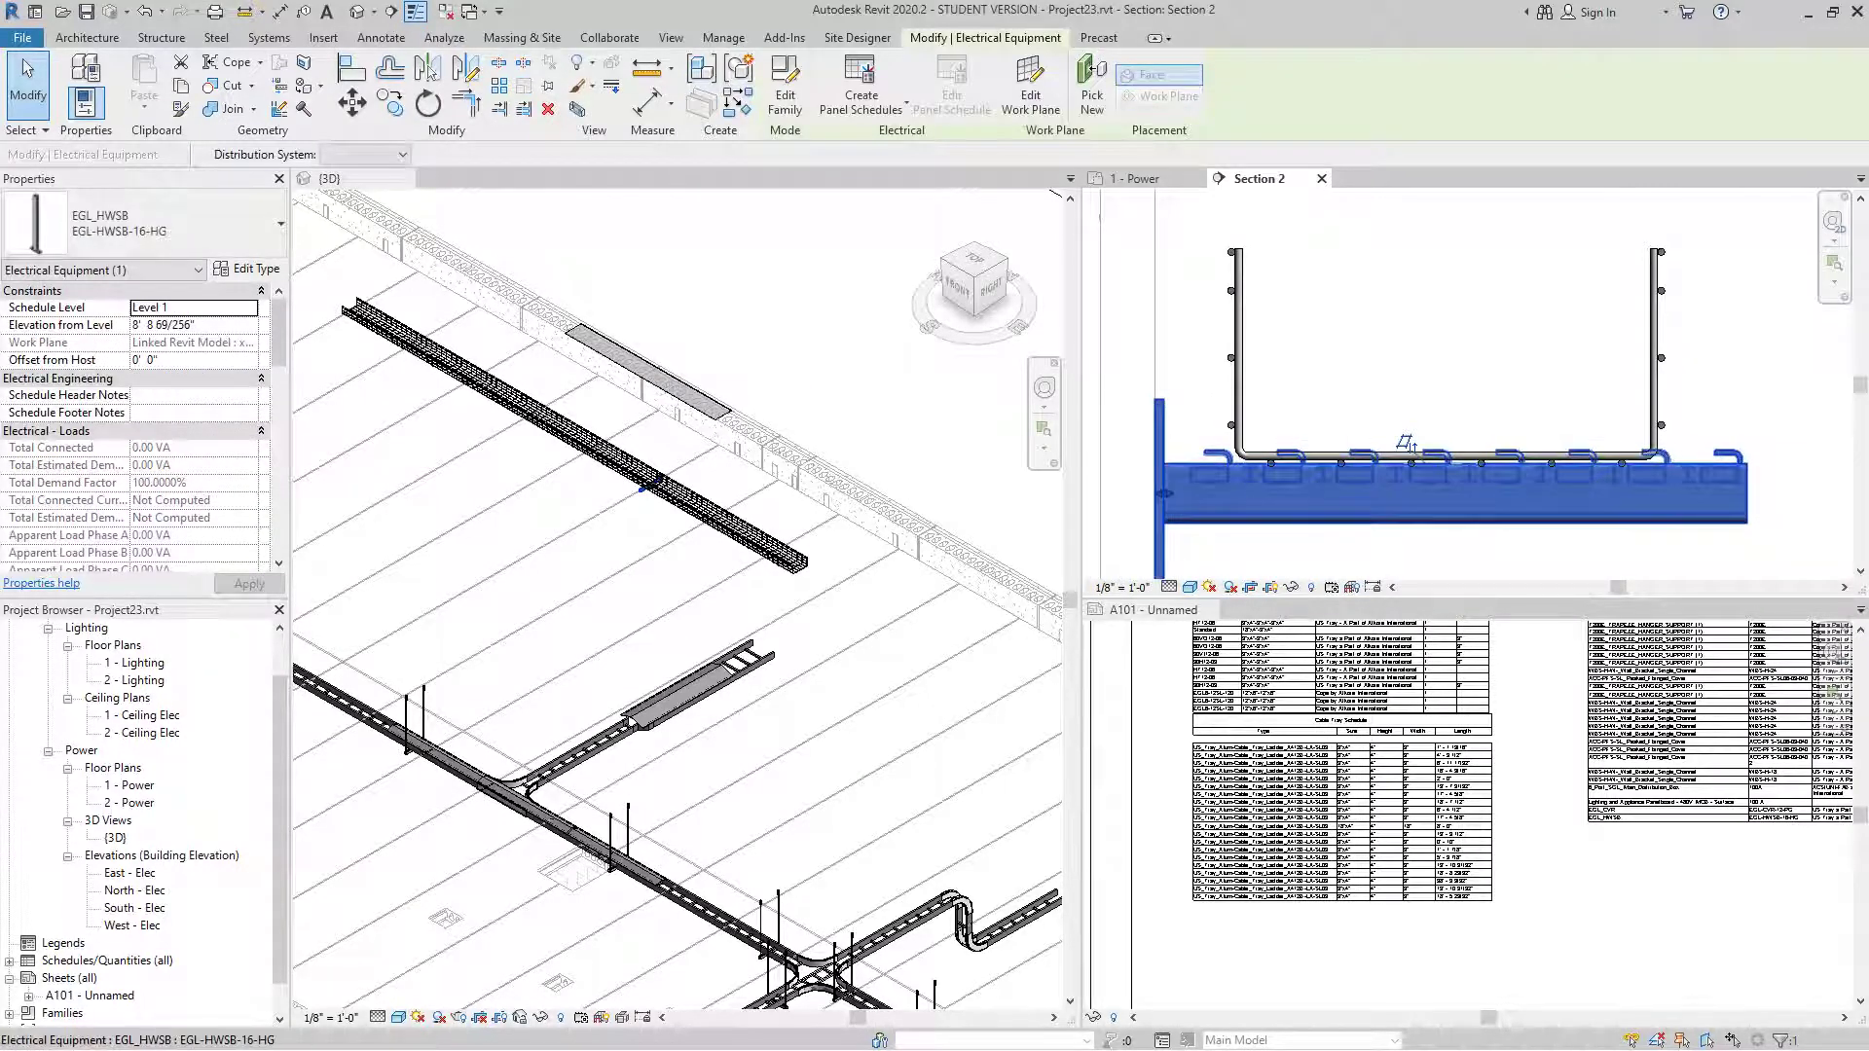
- Raise the EGL-HWSB-16-HG wall bracket in Section 2 slightly to an elevation of 8' 8 101/256" against the tray's underside
{"action": "middle_click_drag", "start_coordinate": [1405, 442], "coordinate": [1393, 455]}
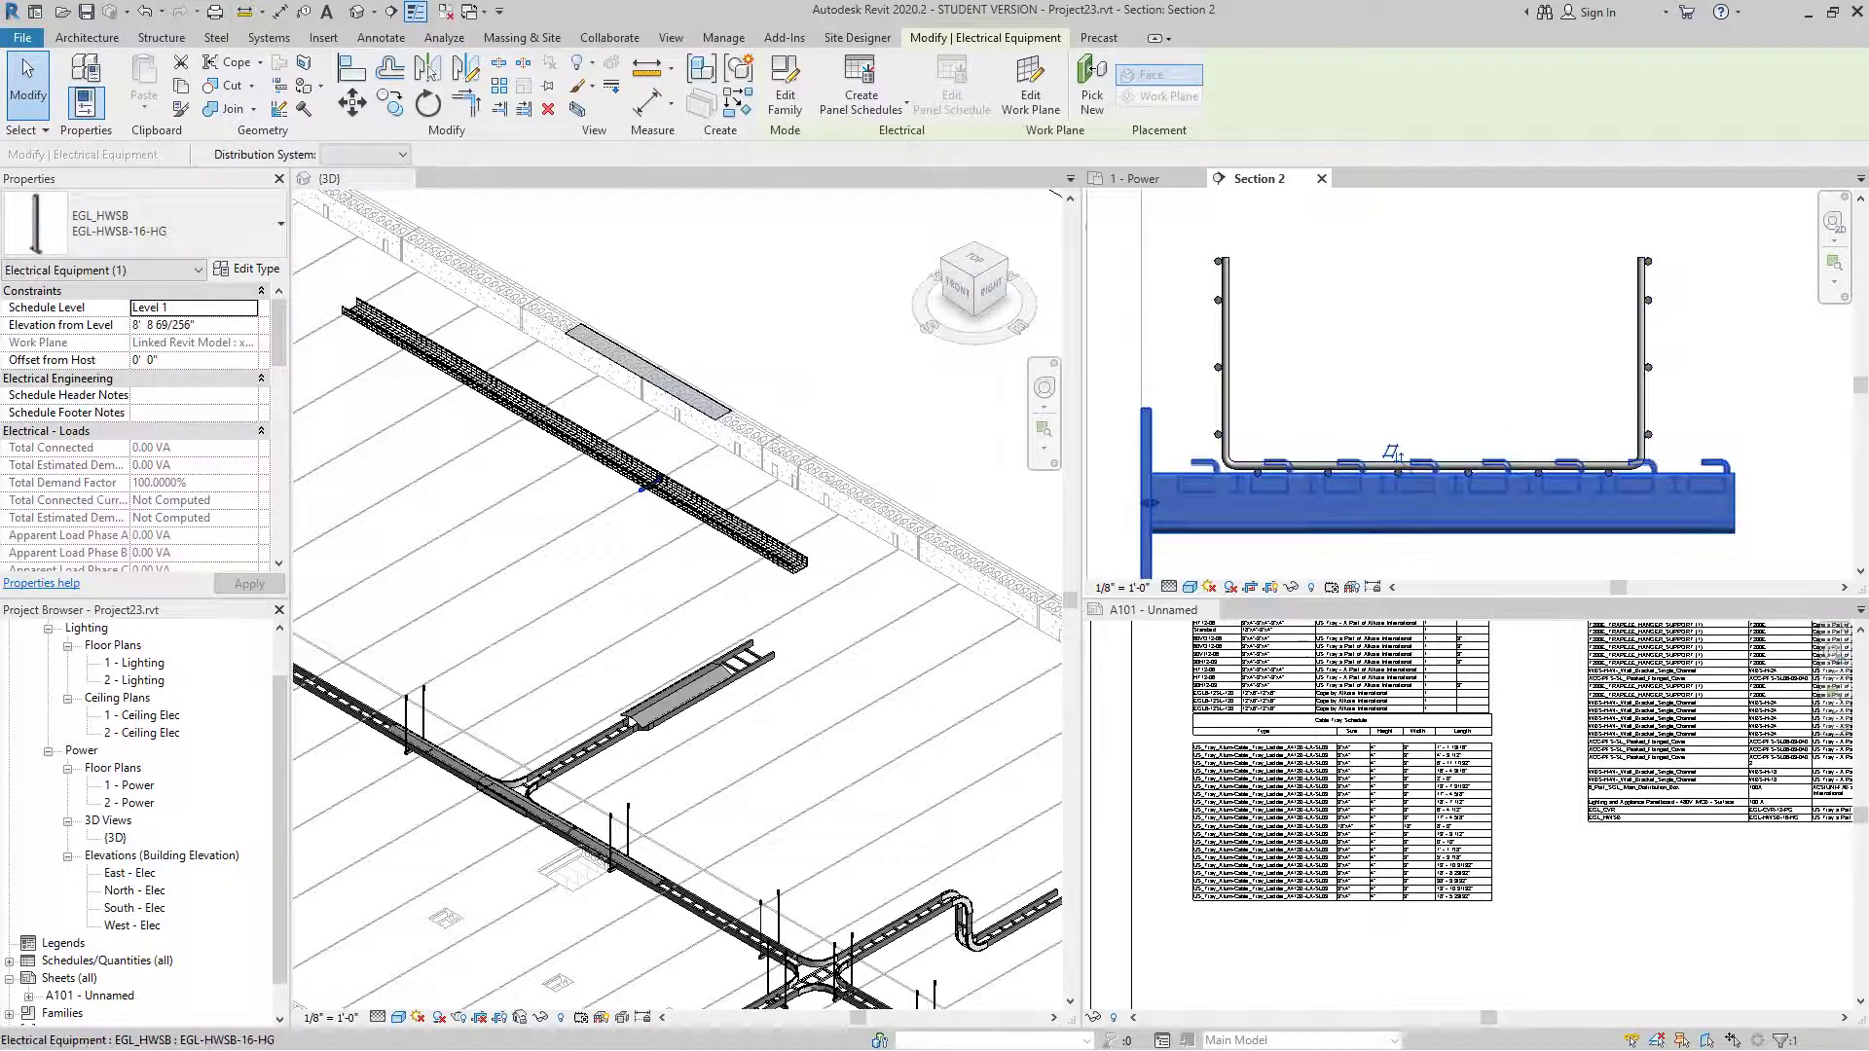
{"action": "left_click", "coordinate": [1432, 367]}
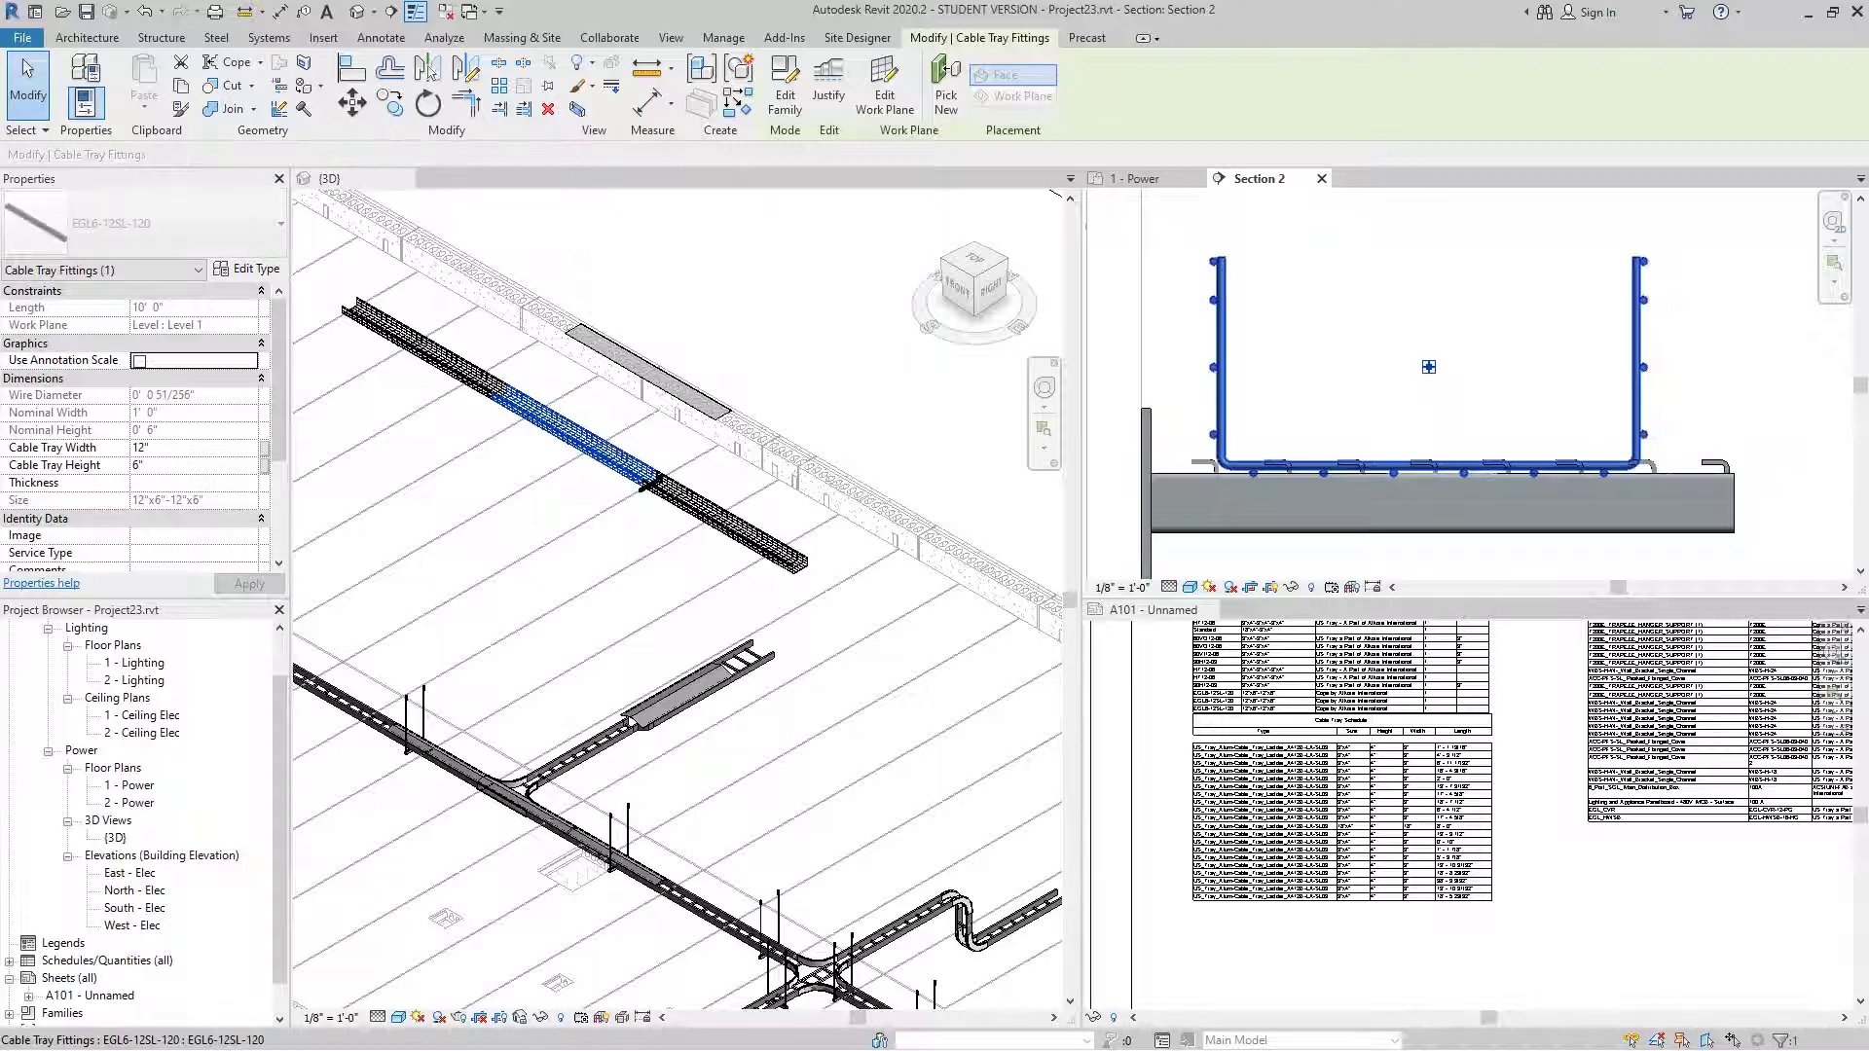
{"action": "left_click", "coordinate": [1428, 367]}
{"action": "key", "text": "Escape"}
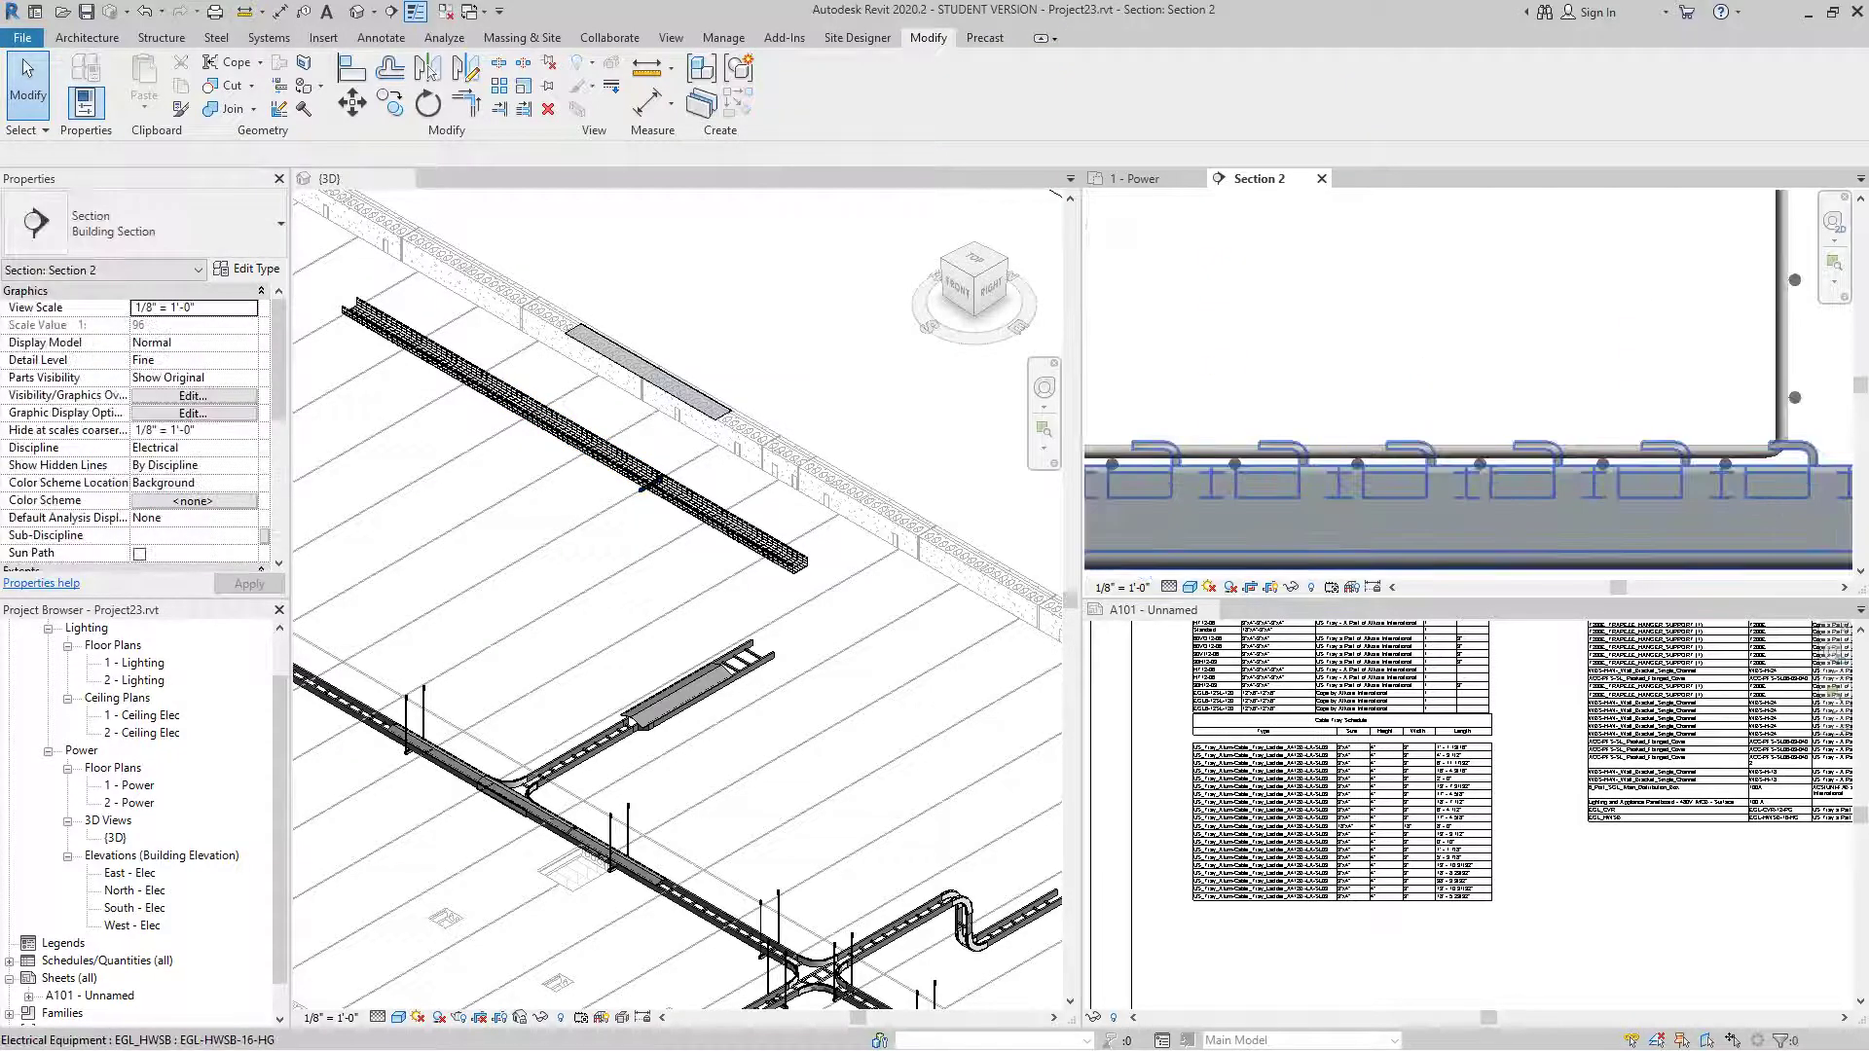
{"action": "scroll", "coordinate": [1465, 507], "scroll_direction": "up", "scroll_amount": 2}
{"action": "scroll", "coordinate": [1376, 529], "scroll_direction": "down", "scroll_amount": 2}
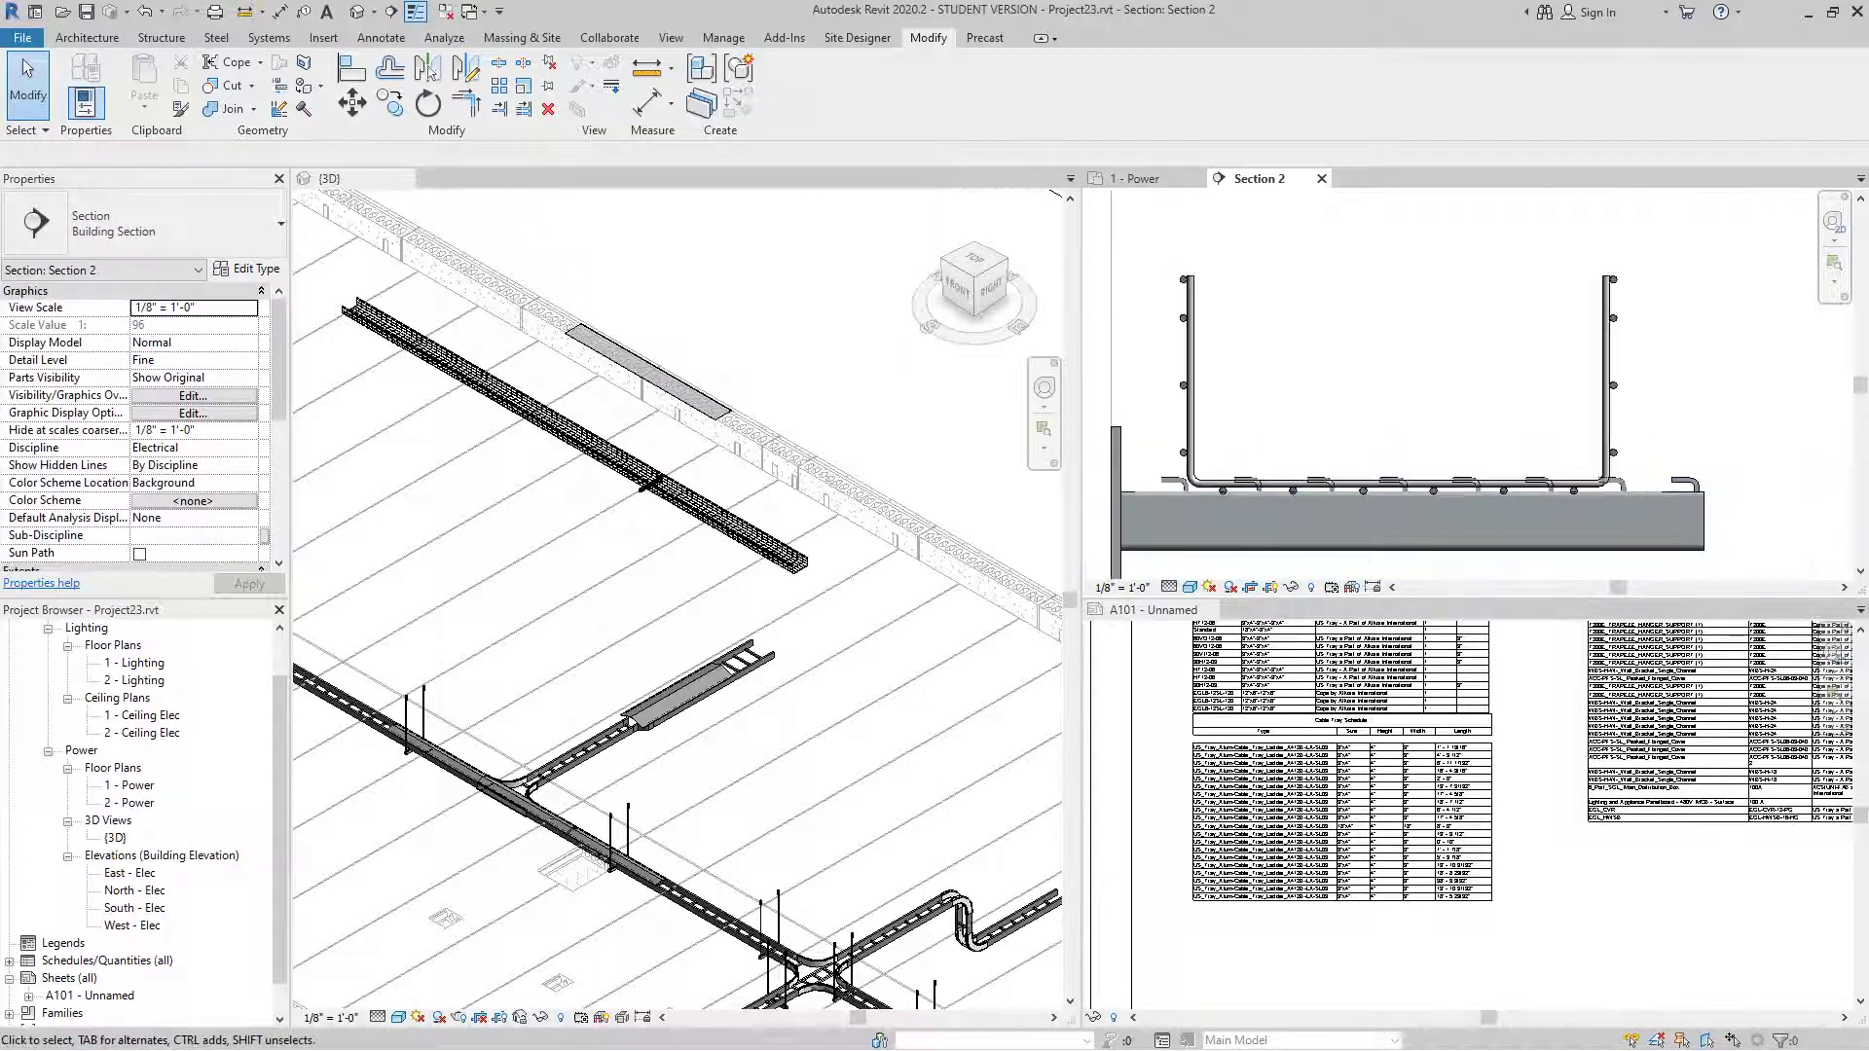
{"action": "left_click", "coordinate": [1363, 458]}
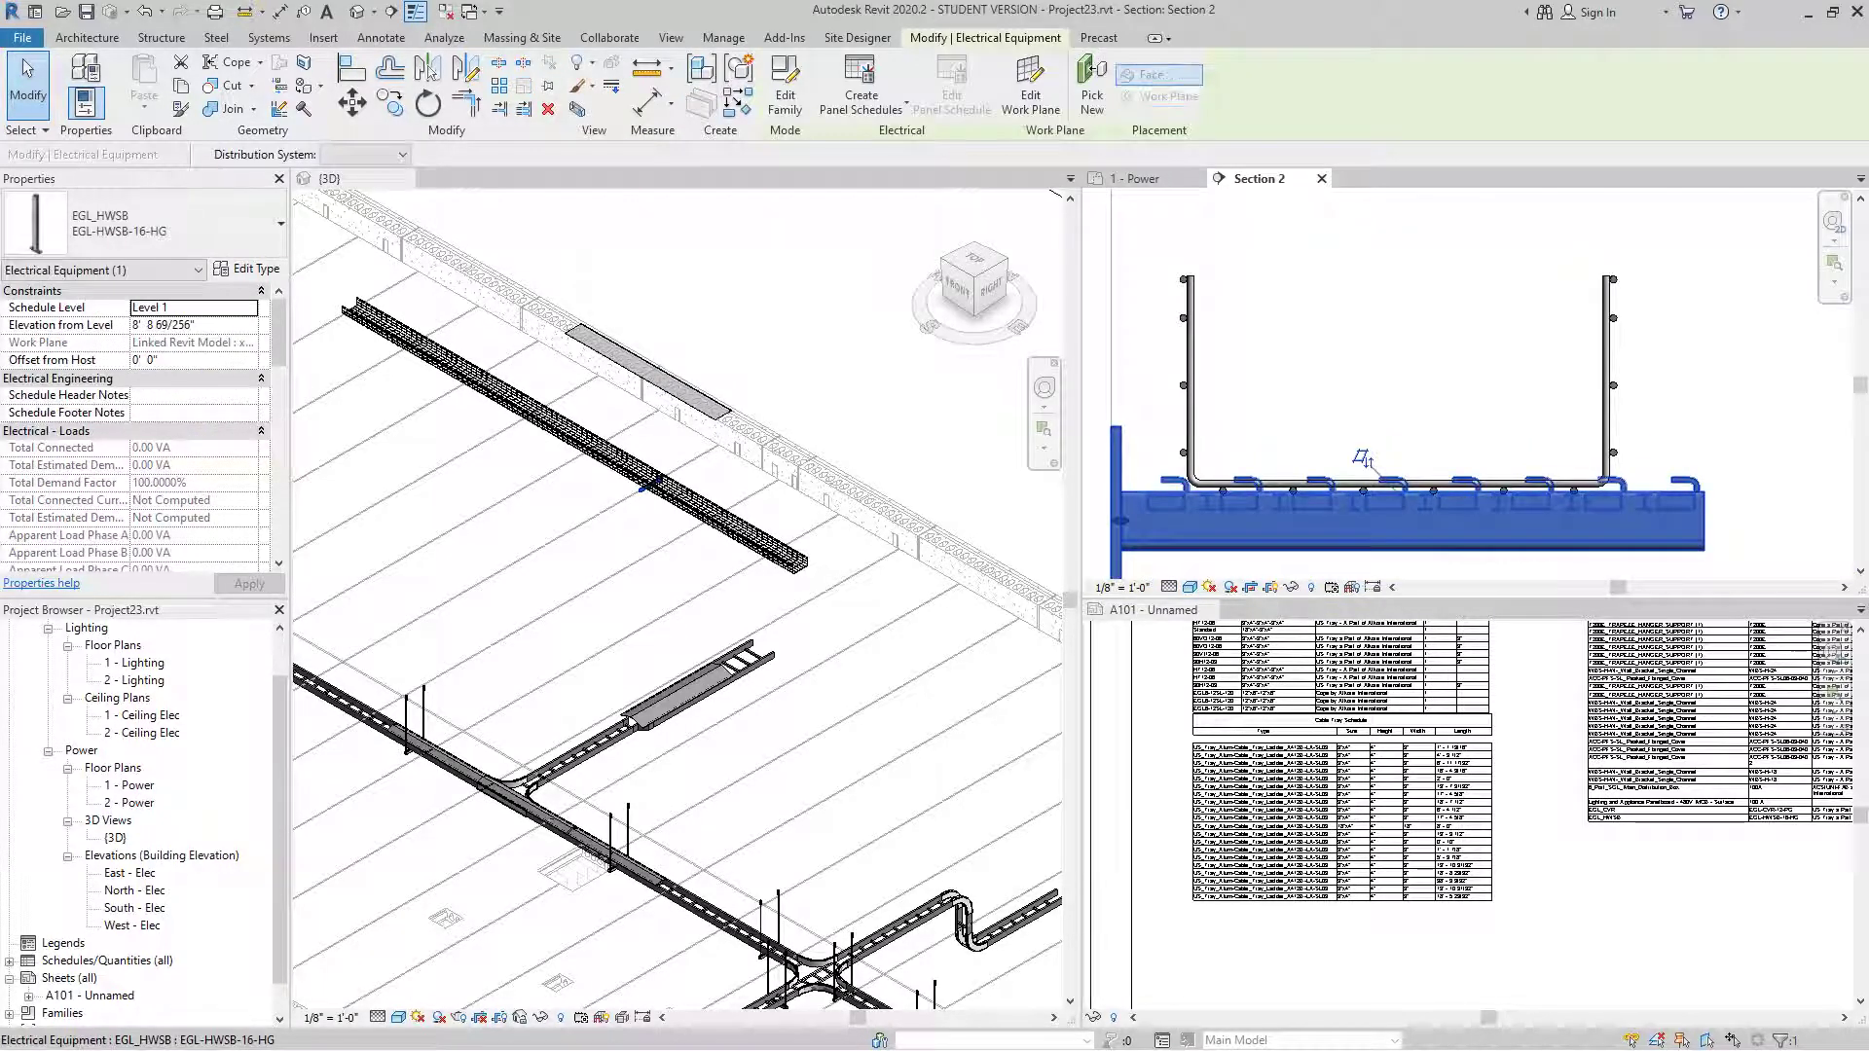
{"action": "left_click_drag", "start_coordinate": [1363, 459], "coordinate": [1364, 454]}
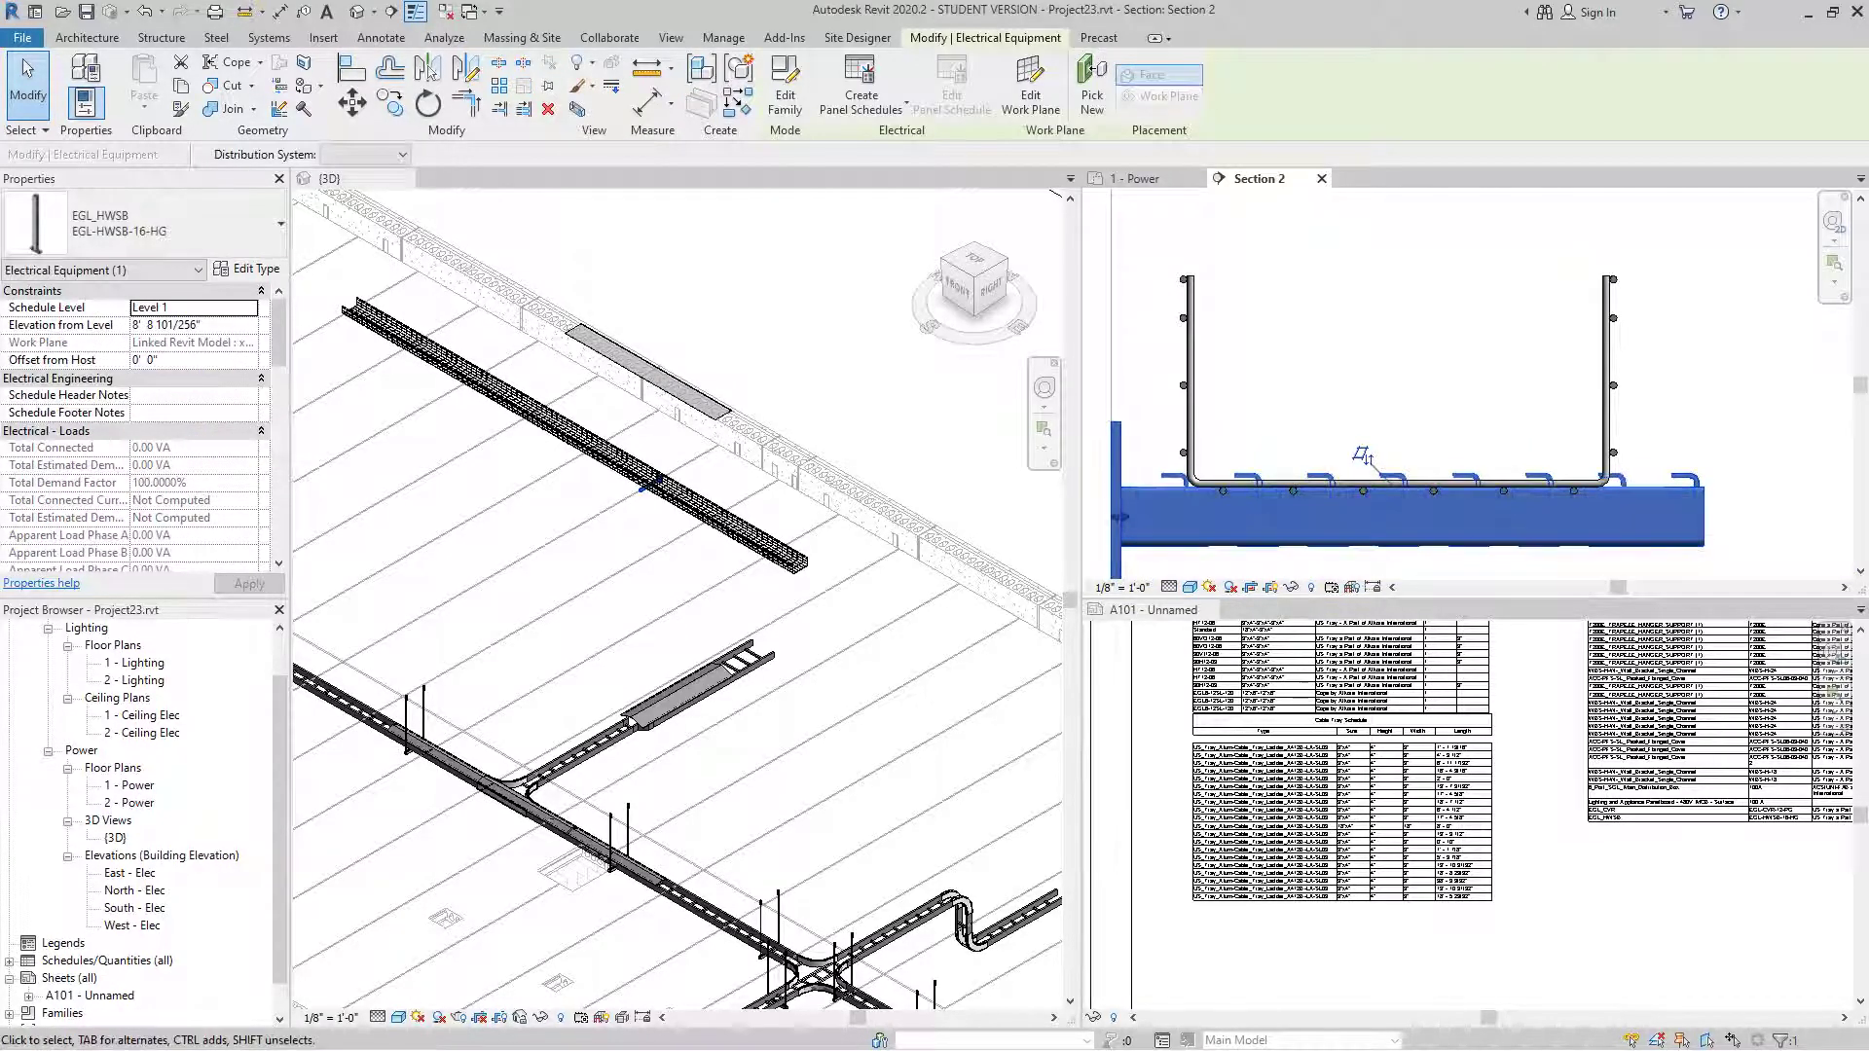
- Delete two of the three EGL6-12SL-120 tray sections in the 3D view, keeping only the end section that starts at the wall bracket
{"action": "left_click", "coordinate": [1424, 483]}
{"action": "scroll", "coordinate": [1440, 386], "scroll_direction": "down", "scroll_amount": 3}
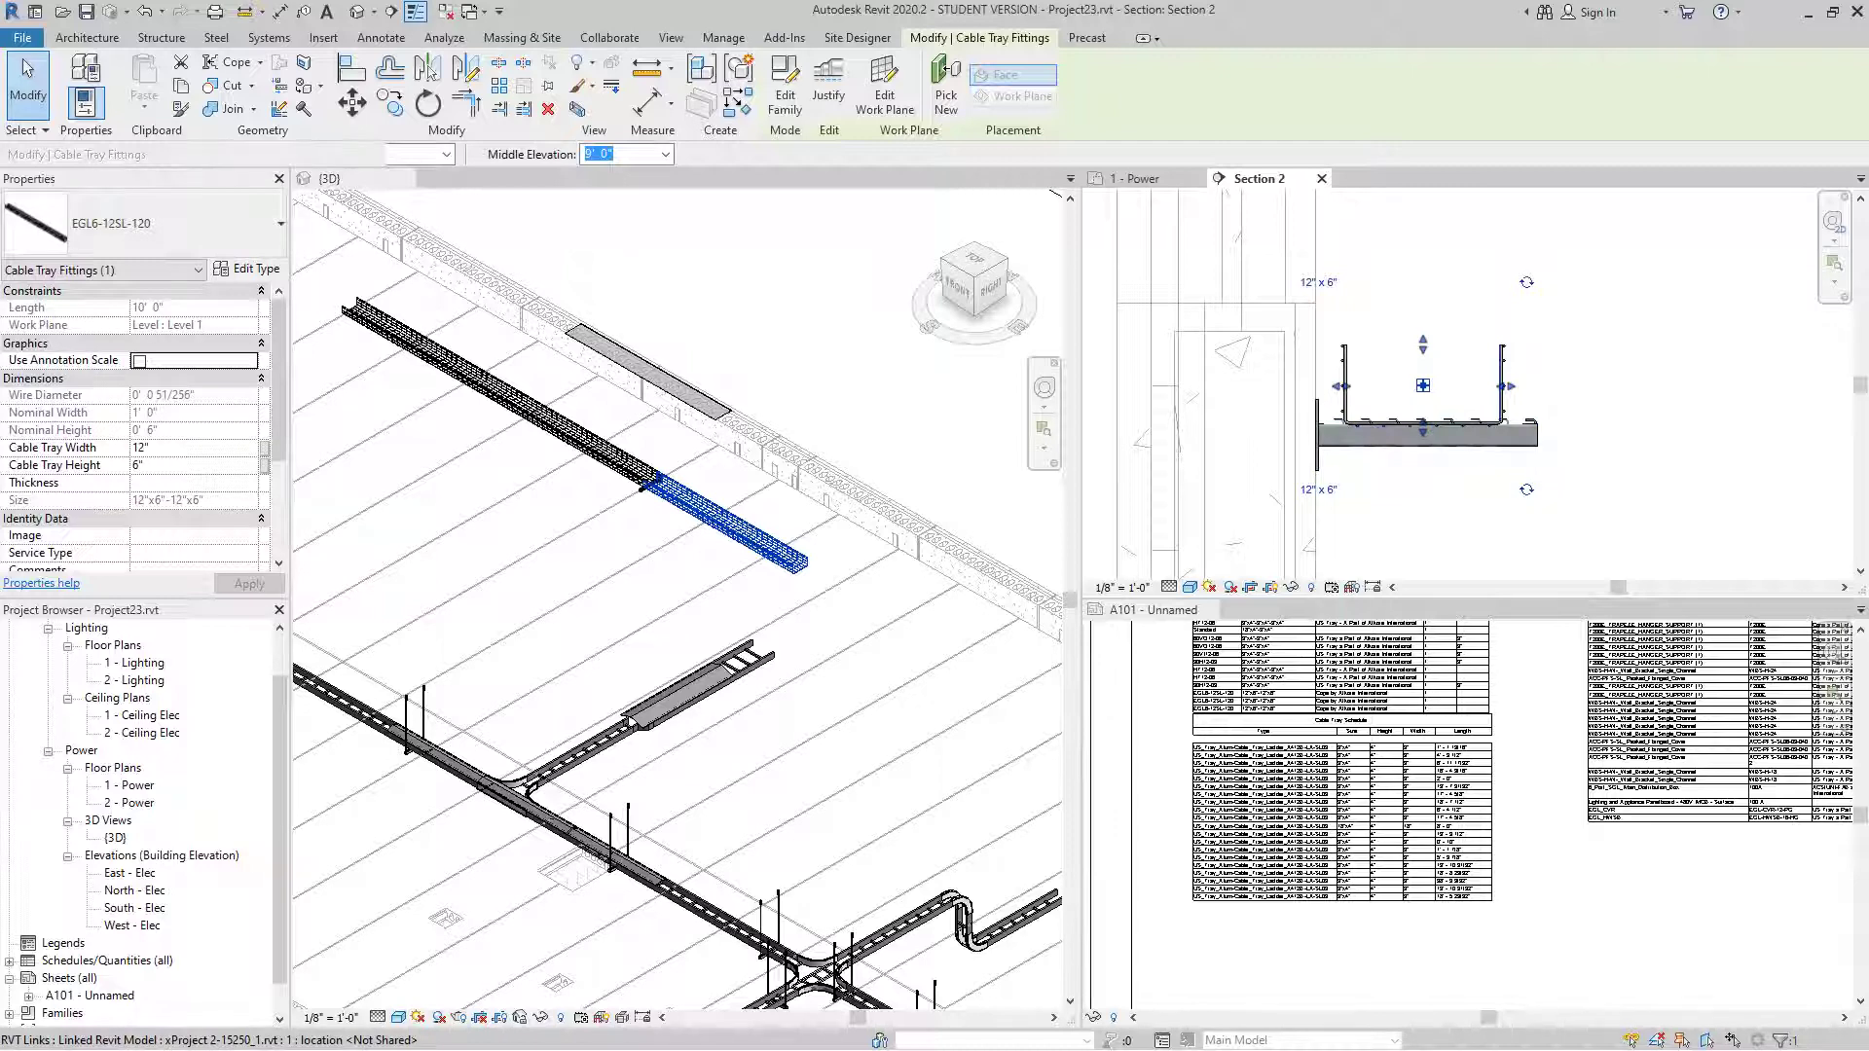
{"action": "left_click", "coordinate": [843, 378]}
{"action": "scroll", "coordinate": [843, 378], "scroll_direction": "down", "scroll_amount": 3}
{"action": "left_click", "coordinate": [837, 381]}
{"action": "scroll", "coordinate": [681, 428], "scroll_direction": "up", "scroll_amount": 2}
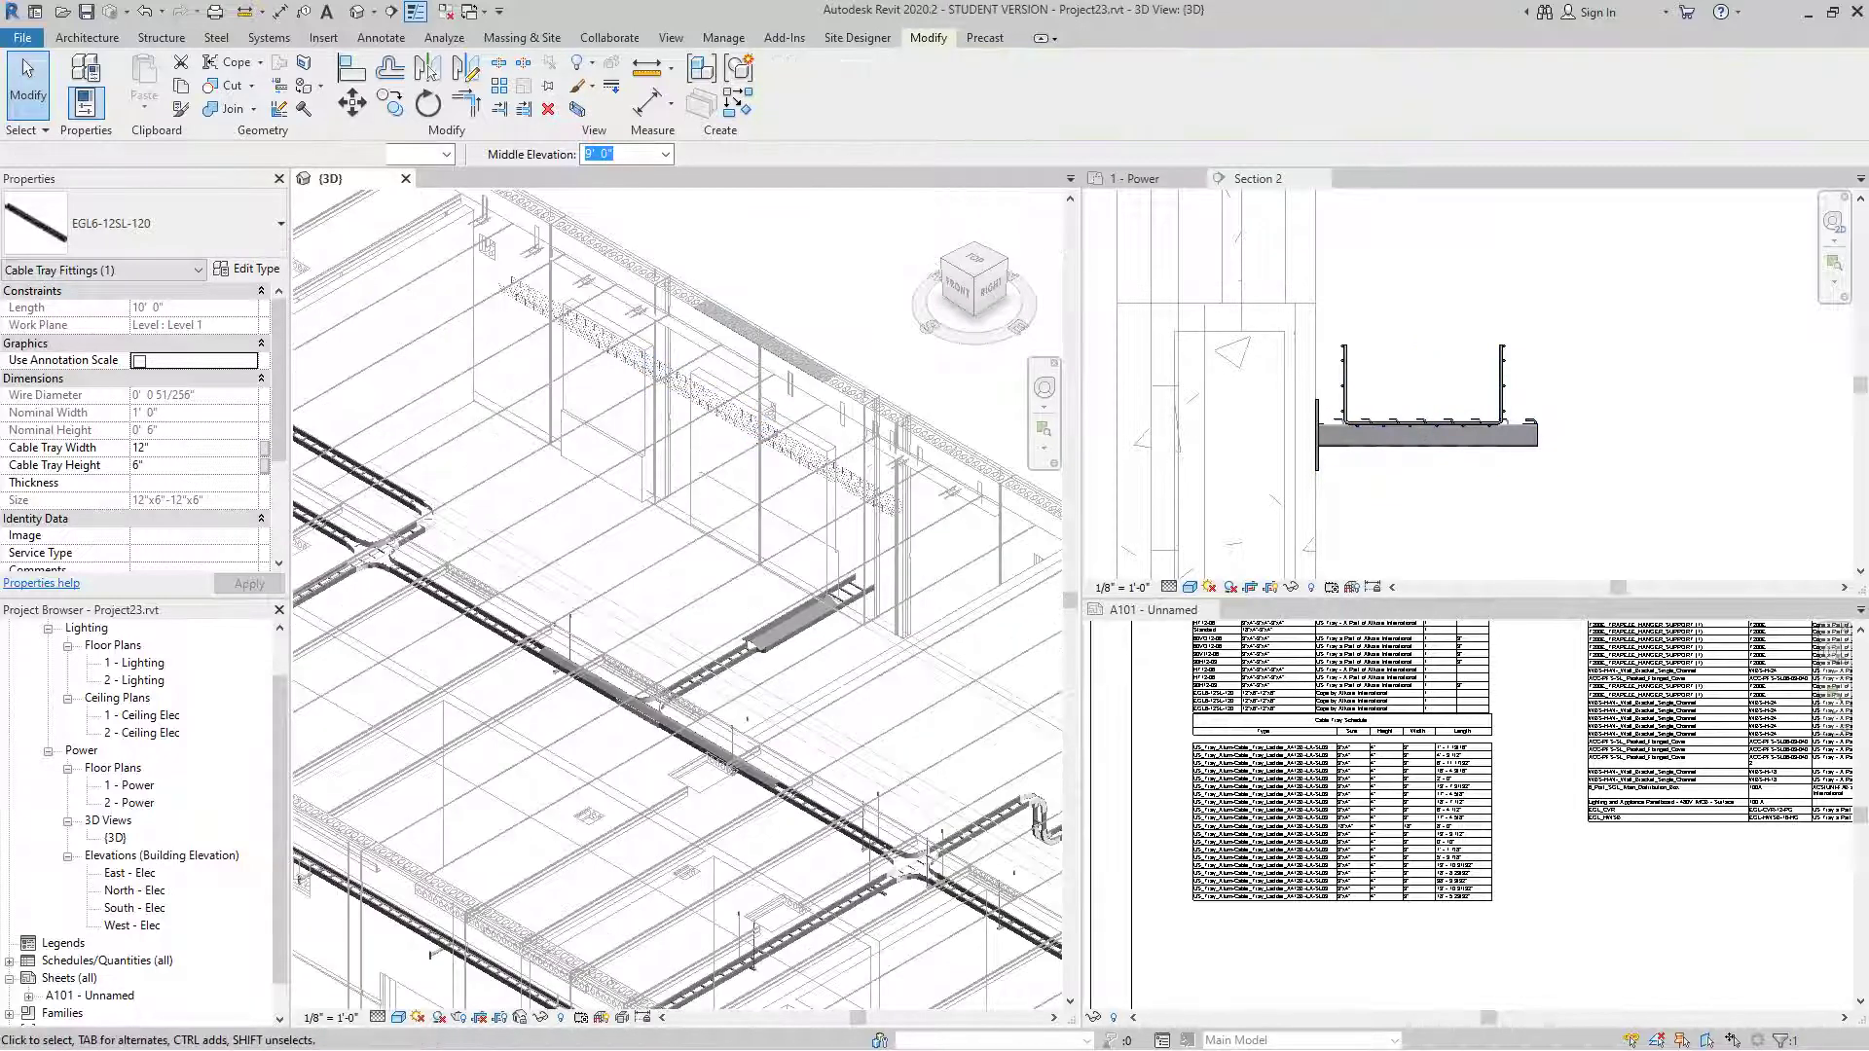
{"action": "scroll", "coordinate": [807, 334], "scroll_direction": "down", "scroll_amount": 2}
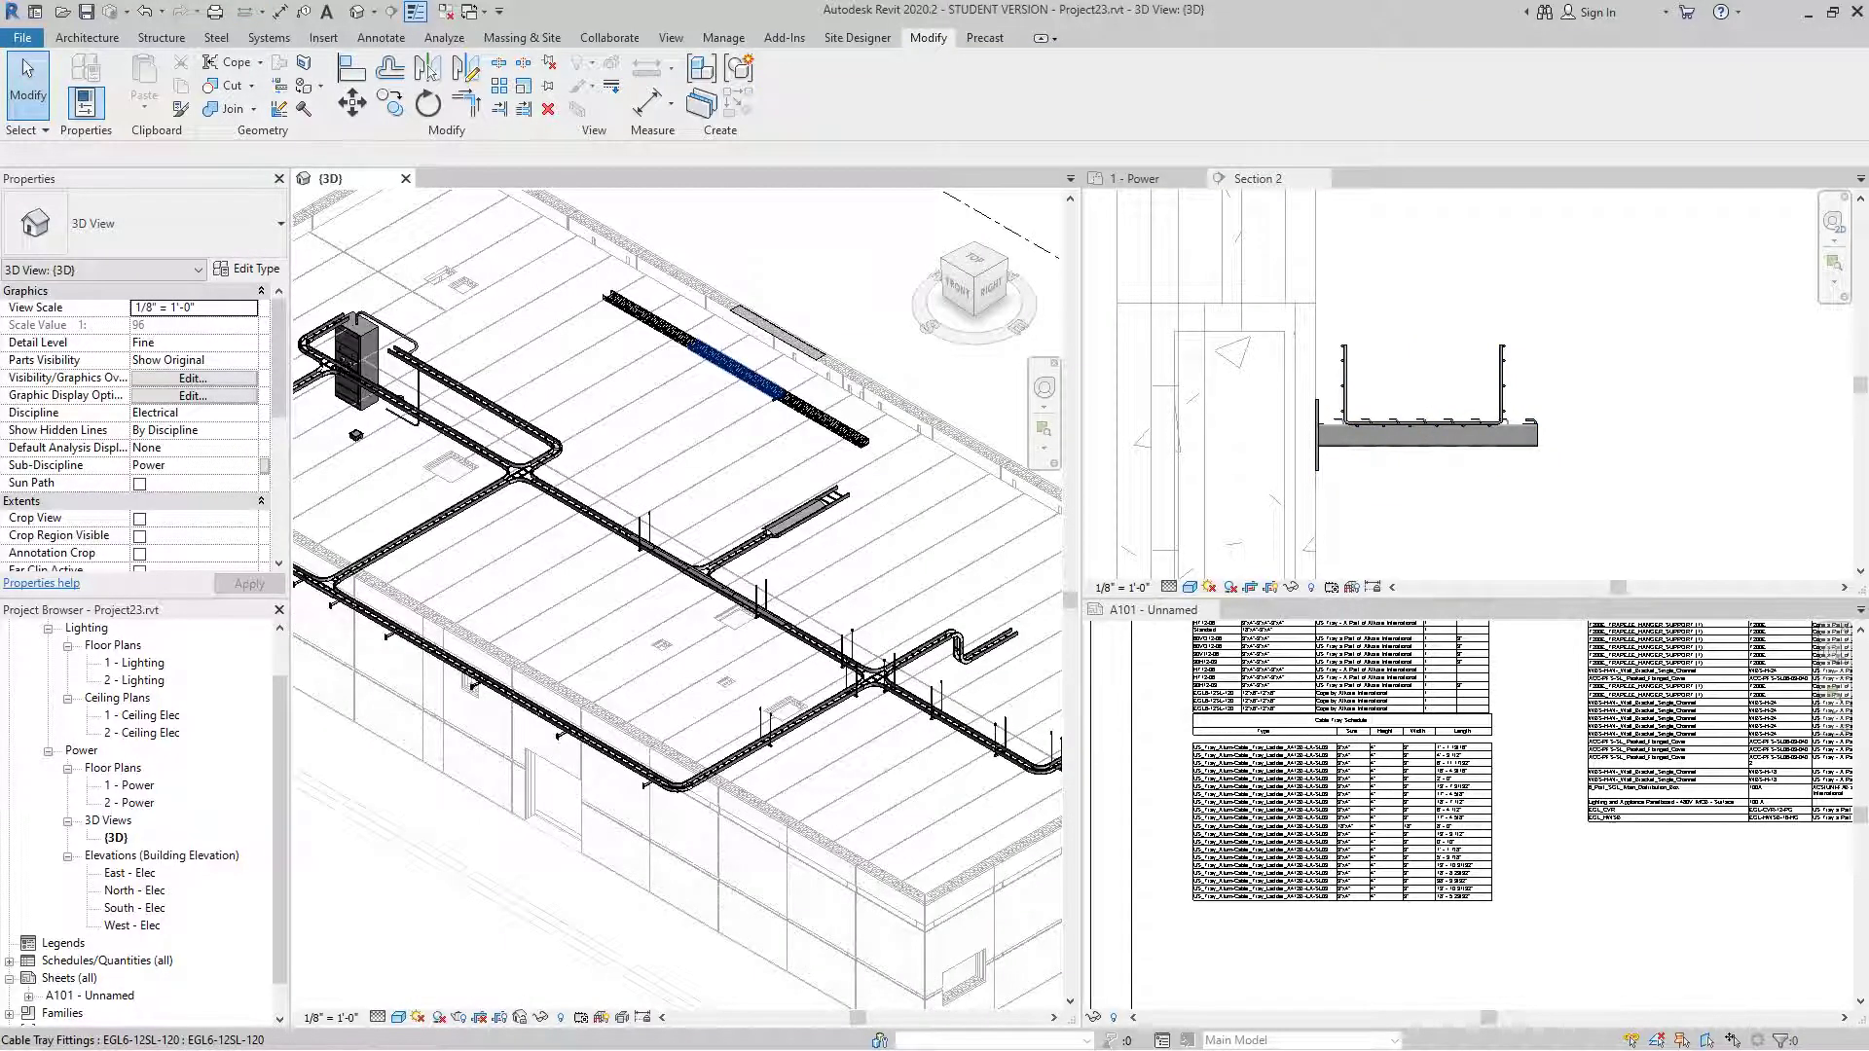
{"action": "left_click", "coordinate": [735, 367]}
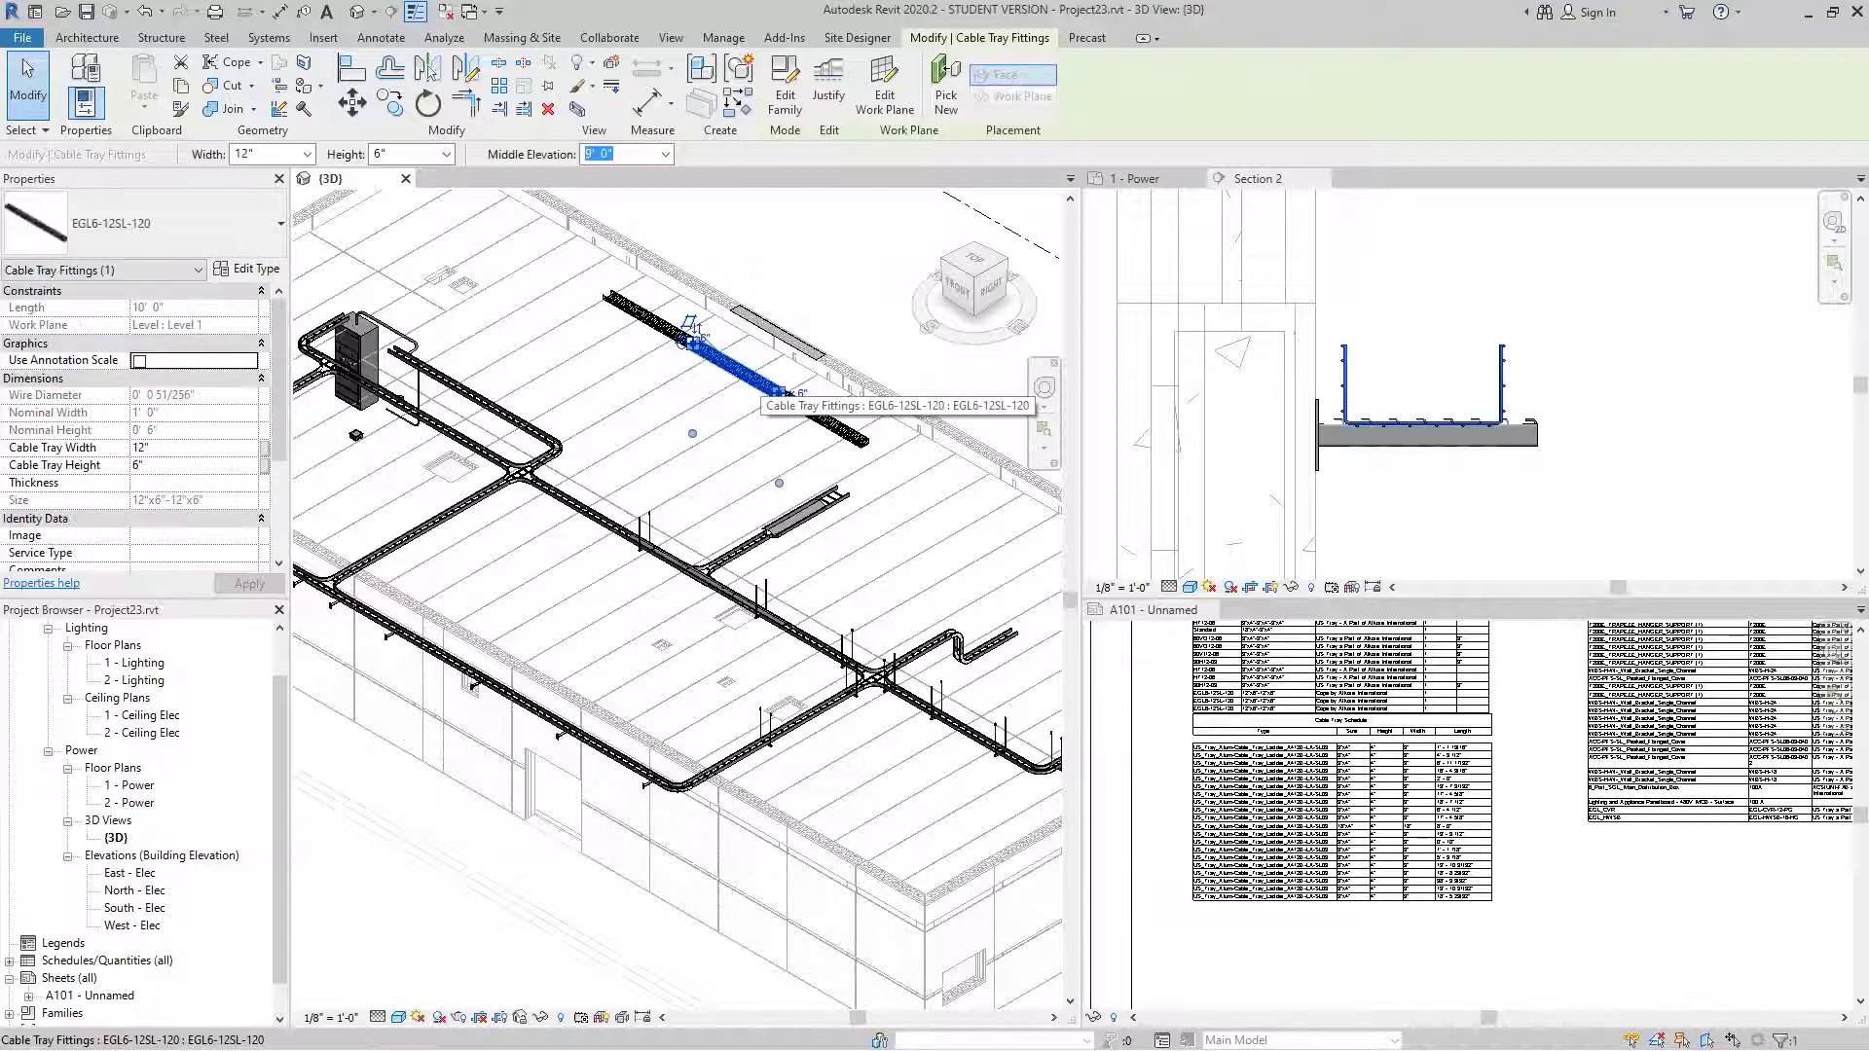
{"action": "key", "text": "Delete"}
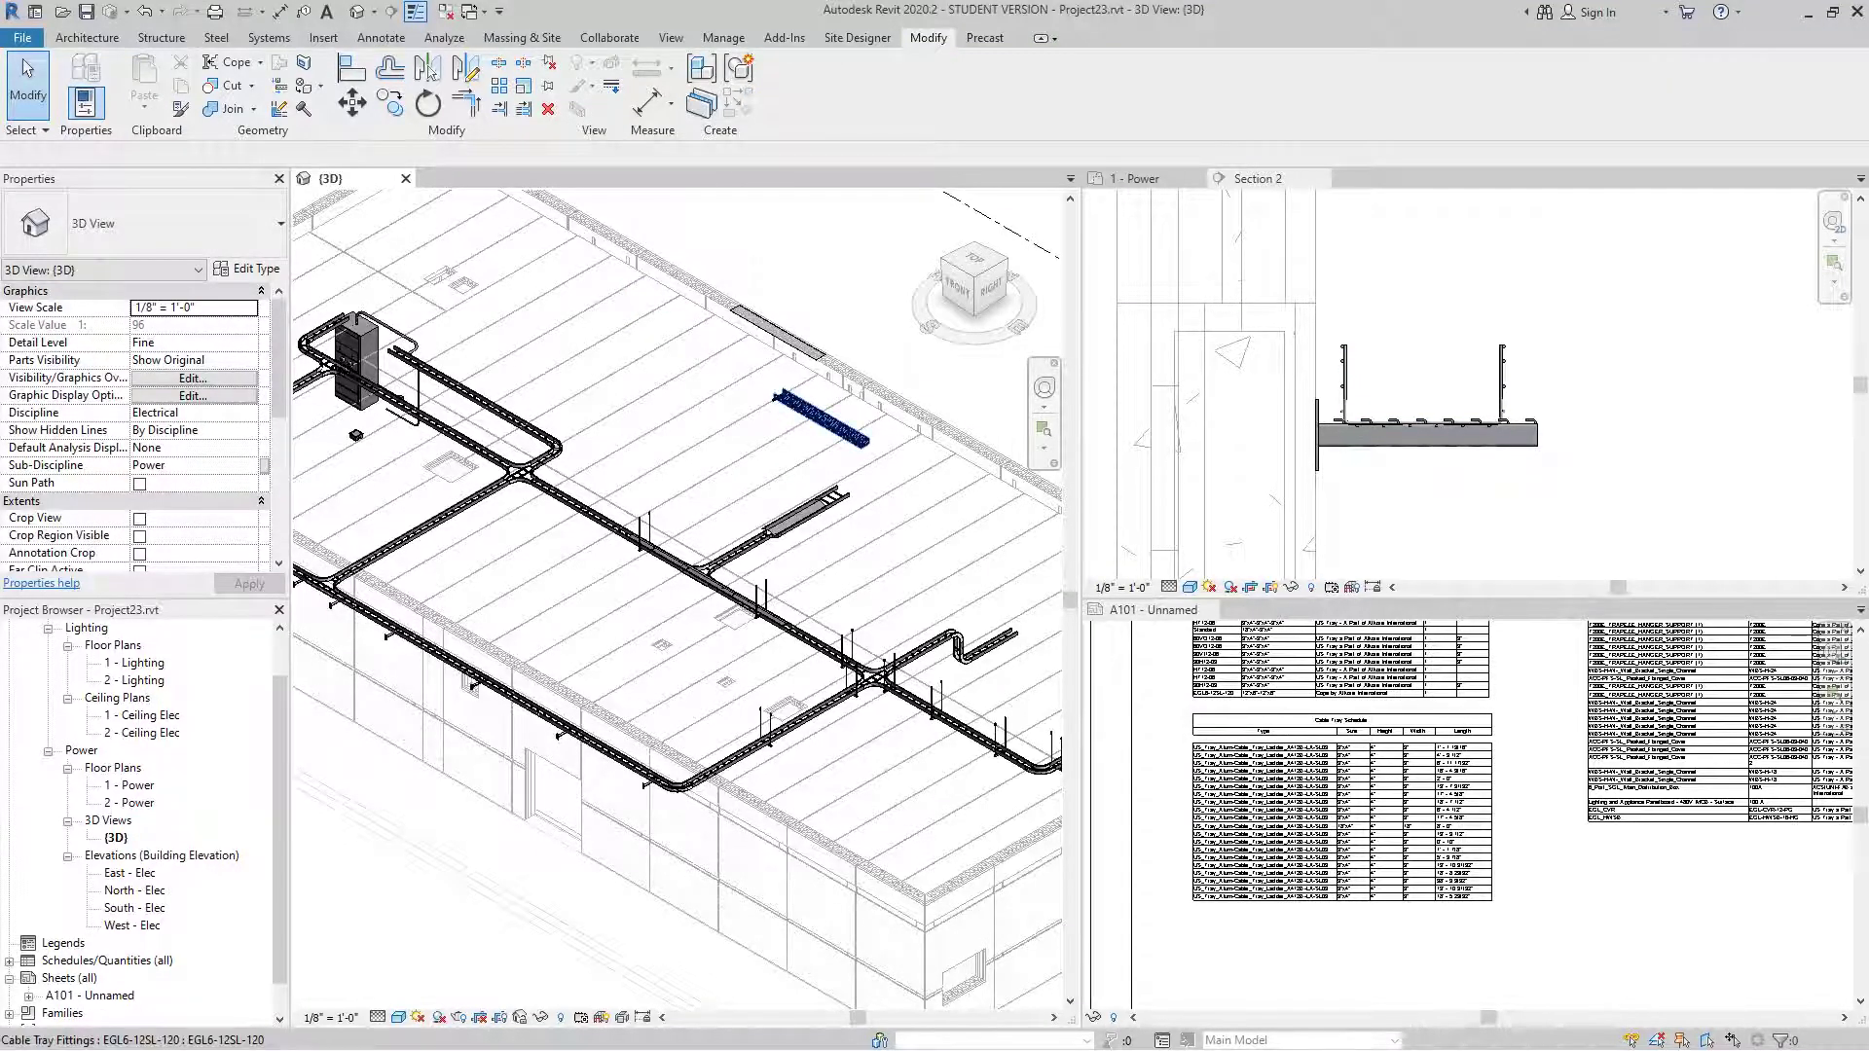
{"action": "scroll", "coordinate": [836, 436], "scroll_direction": "up", "scroll_amount": 5}
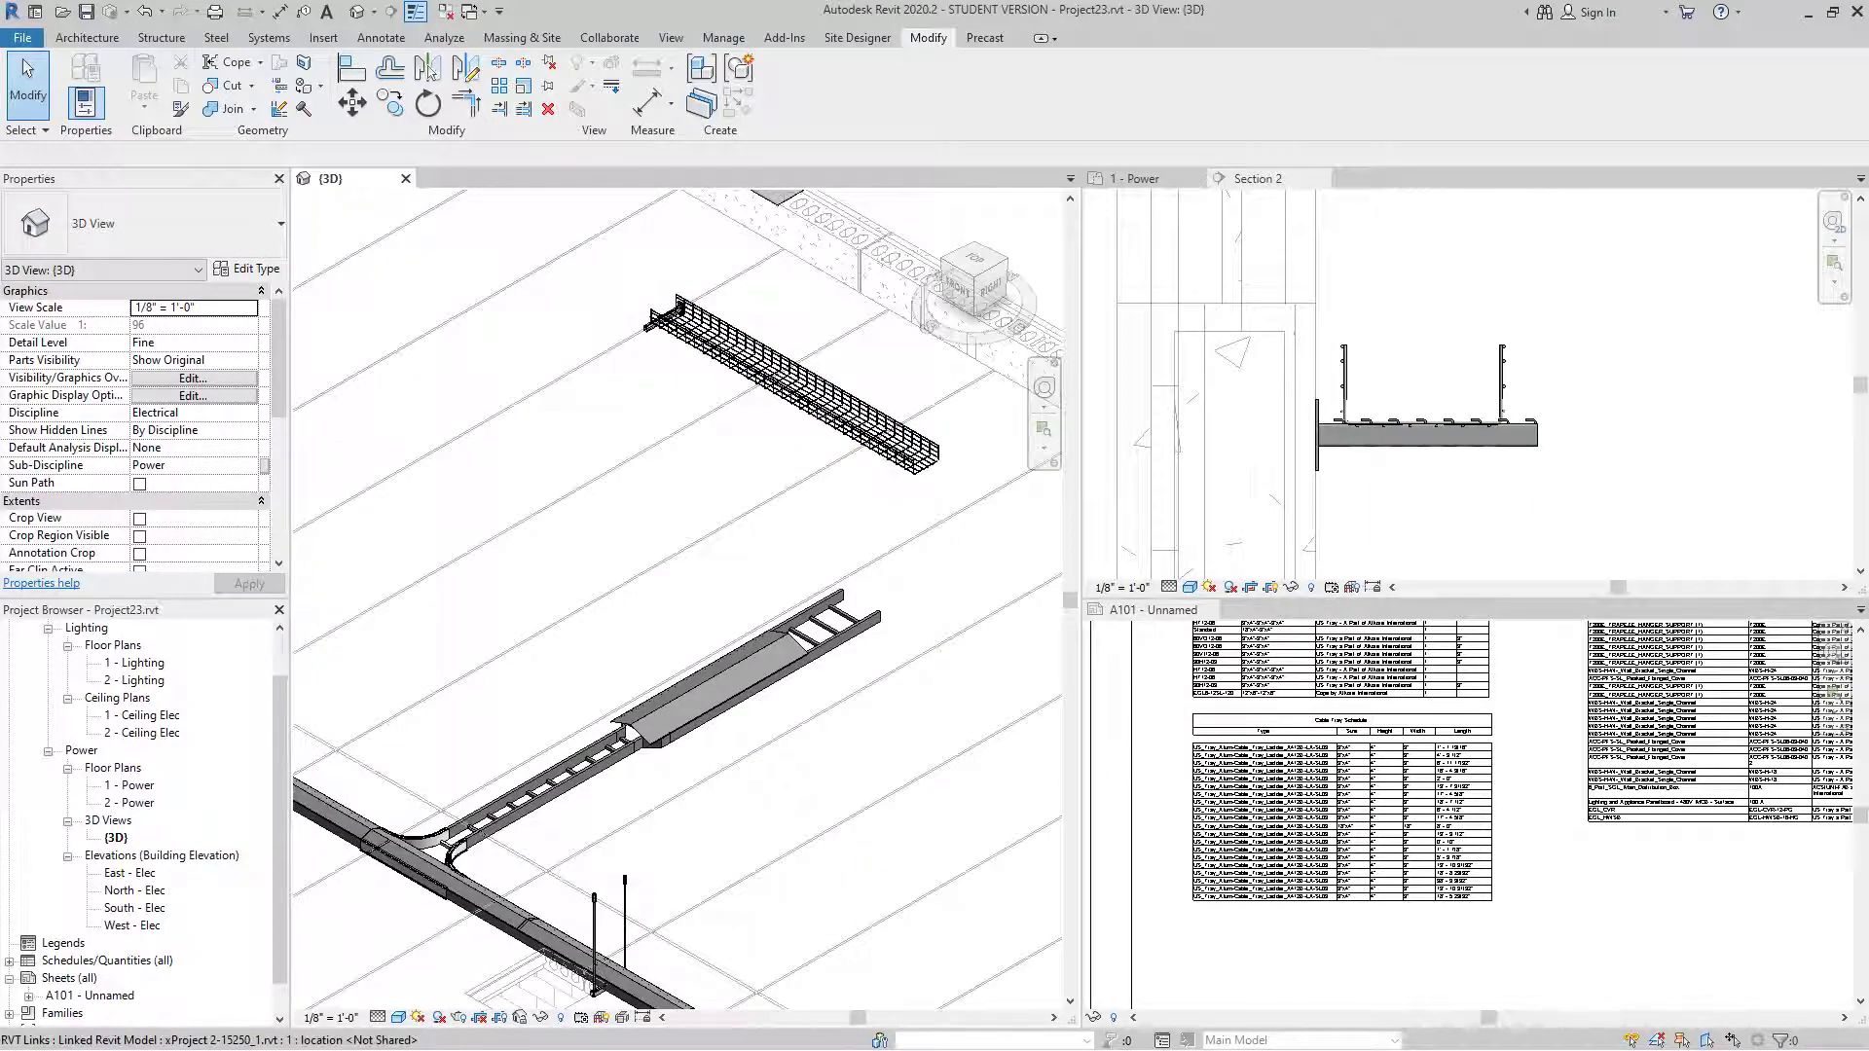
{"action": "scroll", "coordinate": [1129, 451], "scroll_direction": "down", "scroll_amount": 3}
{"action": "scroll", "coordinate": [1468, 401], "scroll_direction": "down", "scroll_amount": 4}
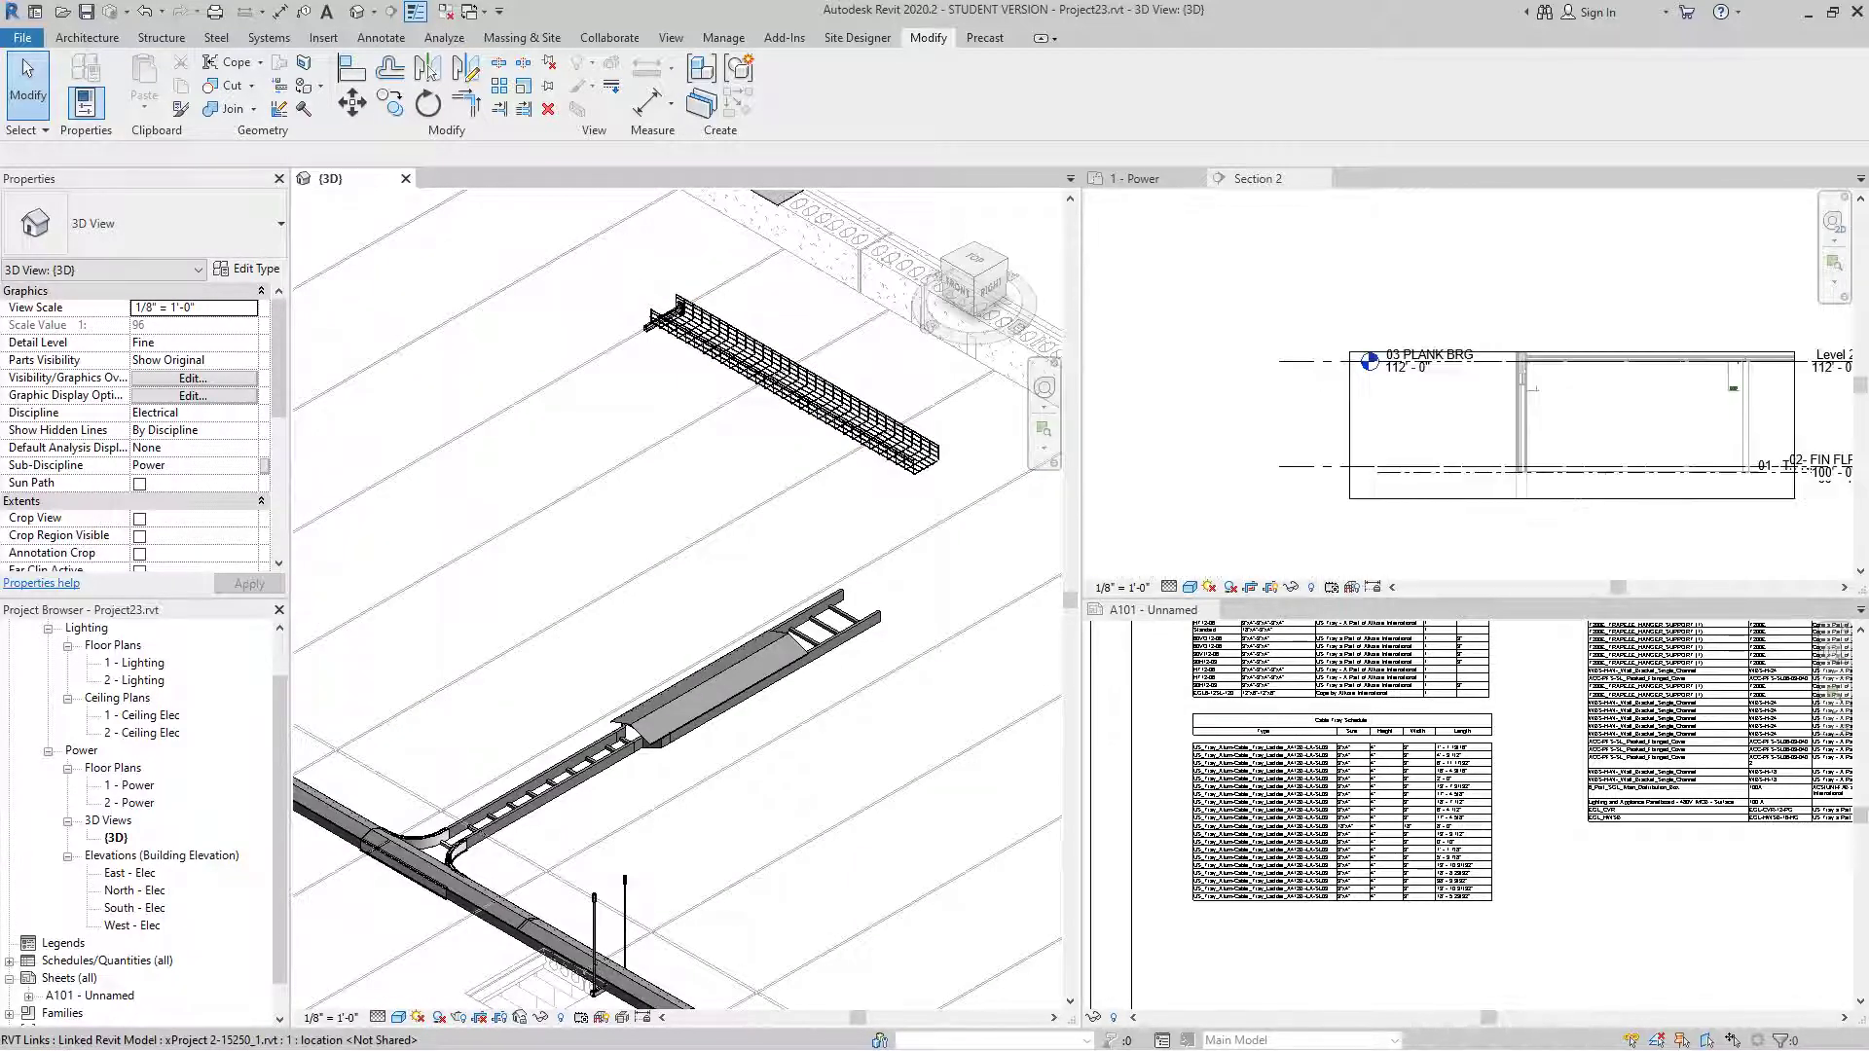
- In the 1 - Power floor plan, copy the remaining EGL6-12SL-120 tray section end to end along the wall, with multiple copies enabled
{"action": "left_click", "coordinate": [1136, 180]}
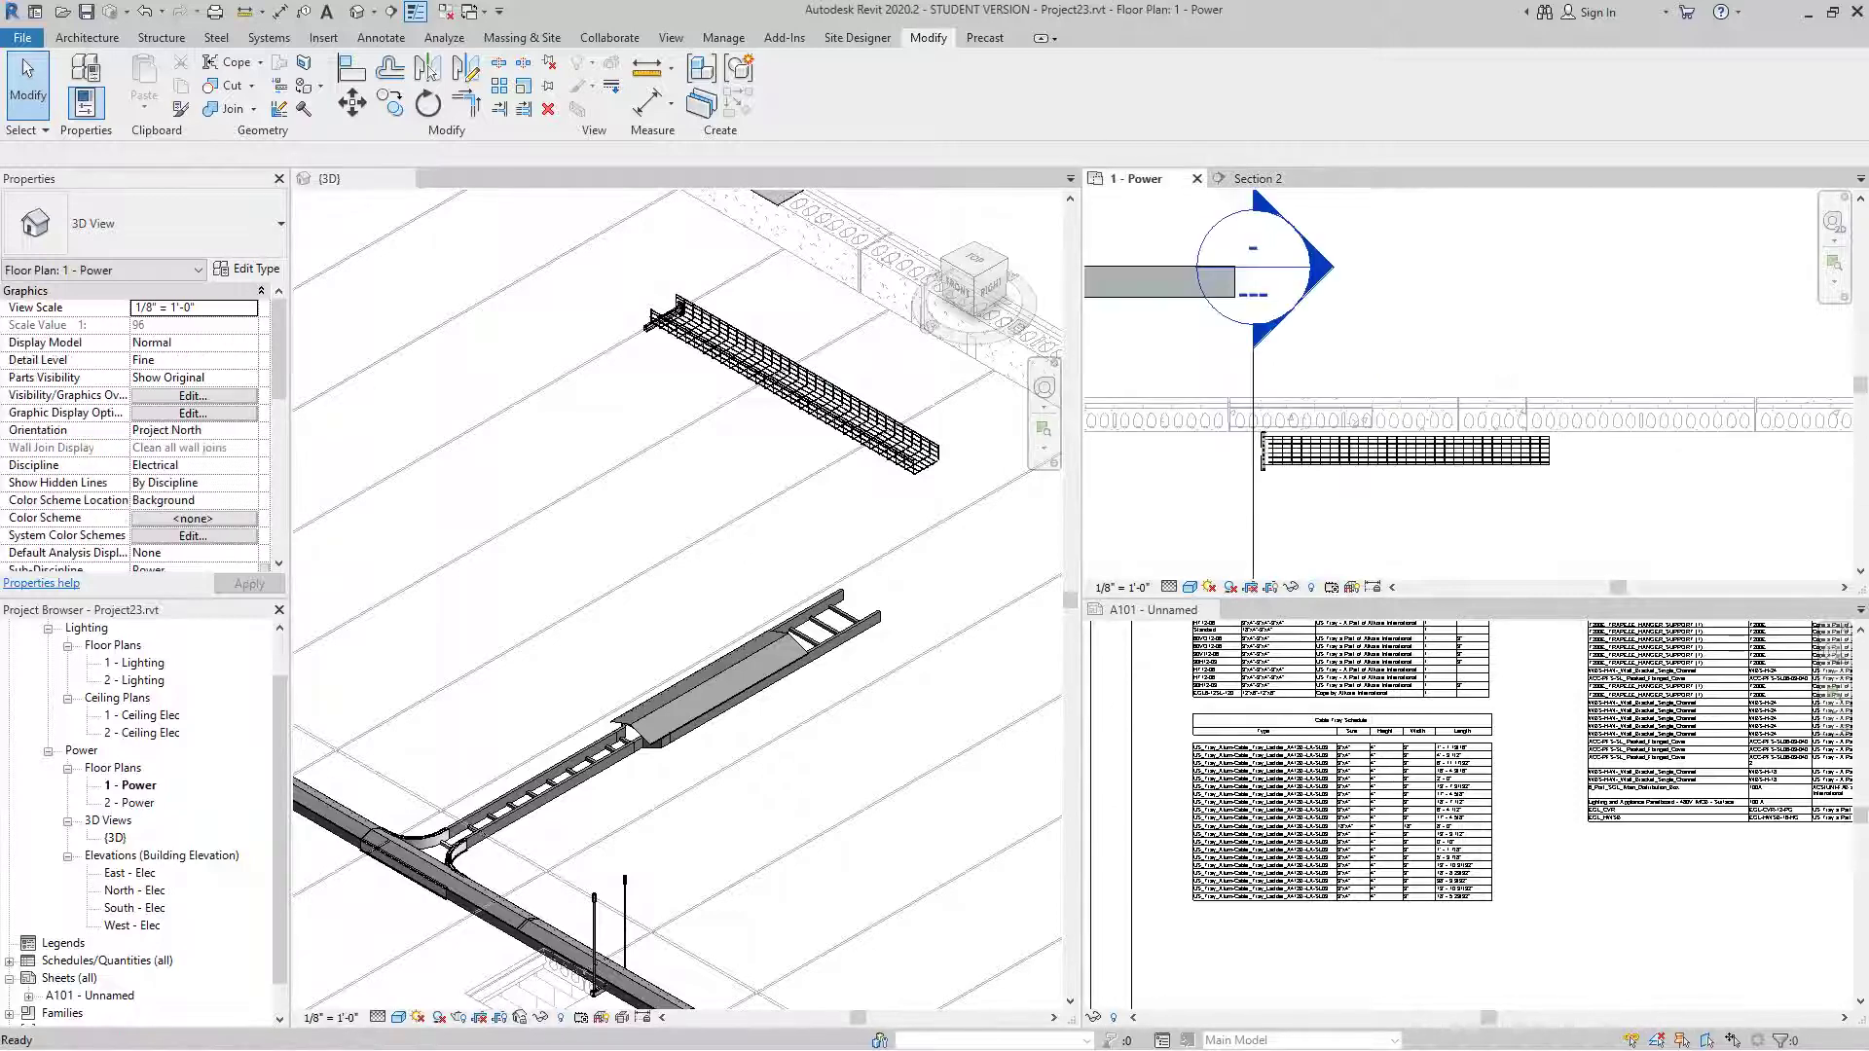
{"action": "scroll", "coordinate": [1359, 454], "scroll_direction": "up", "scroll_amount": 3}
{"action": "scroll", "coordinate": [1337, 437], "scroll_direction": "down", "scroll_amount": 1}
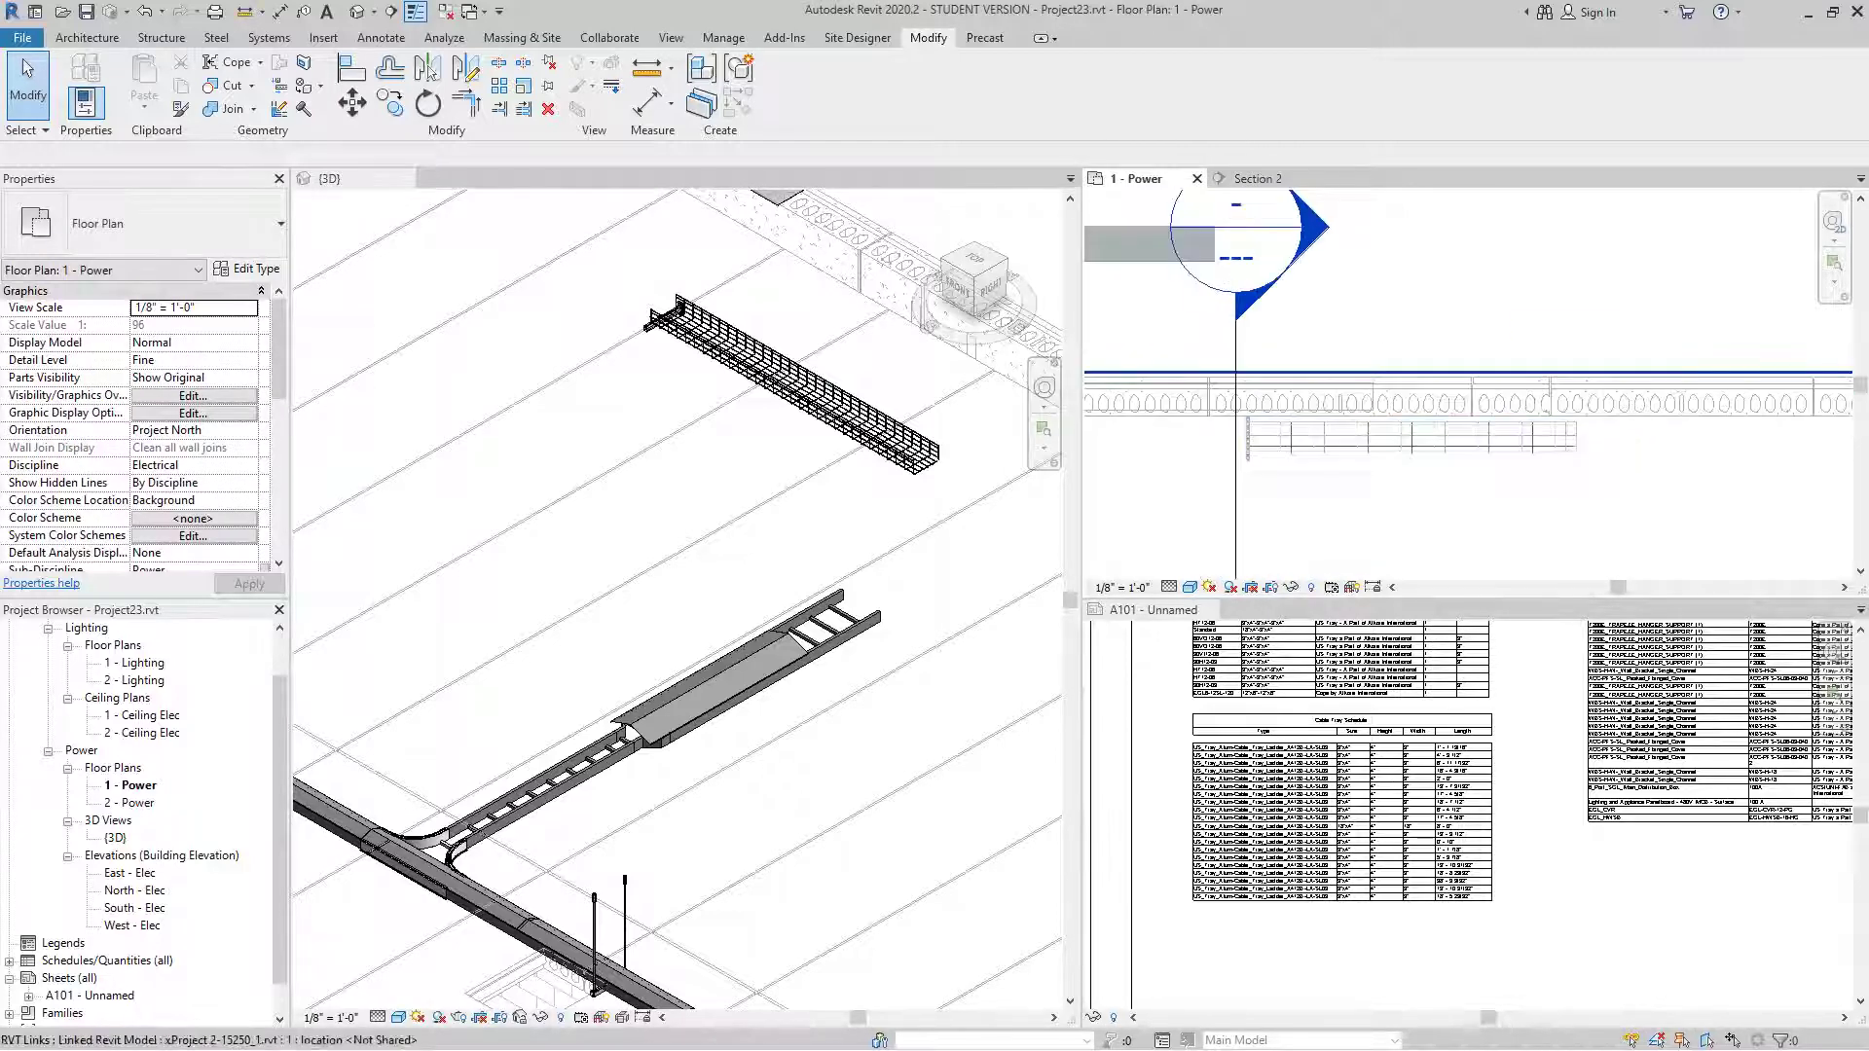
{"action": "scroll", "coordinate": [1296, 460], "scroll_direction": "up", "scroll_amount": 2}
{"action": "left_click", "coordinate": [1303, 443]}
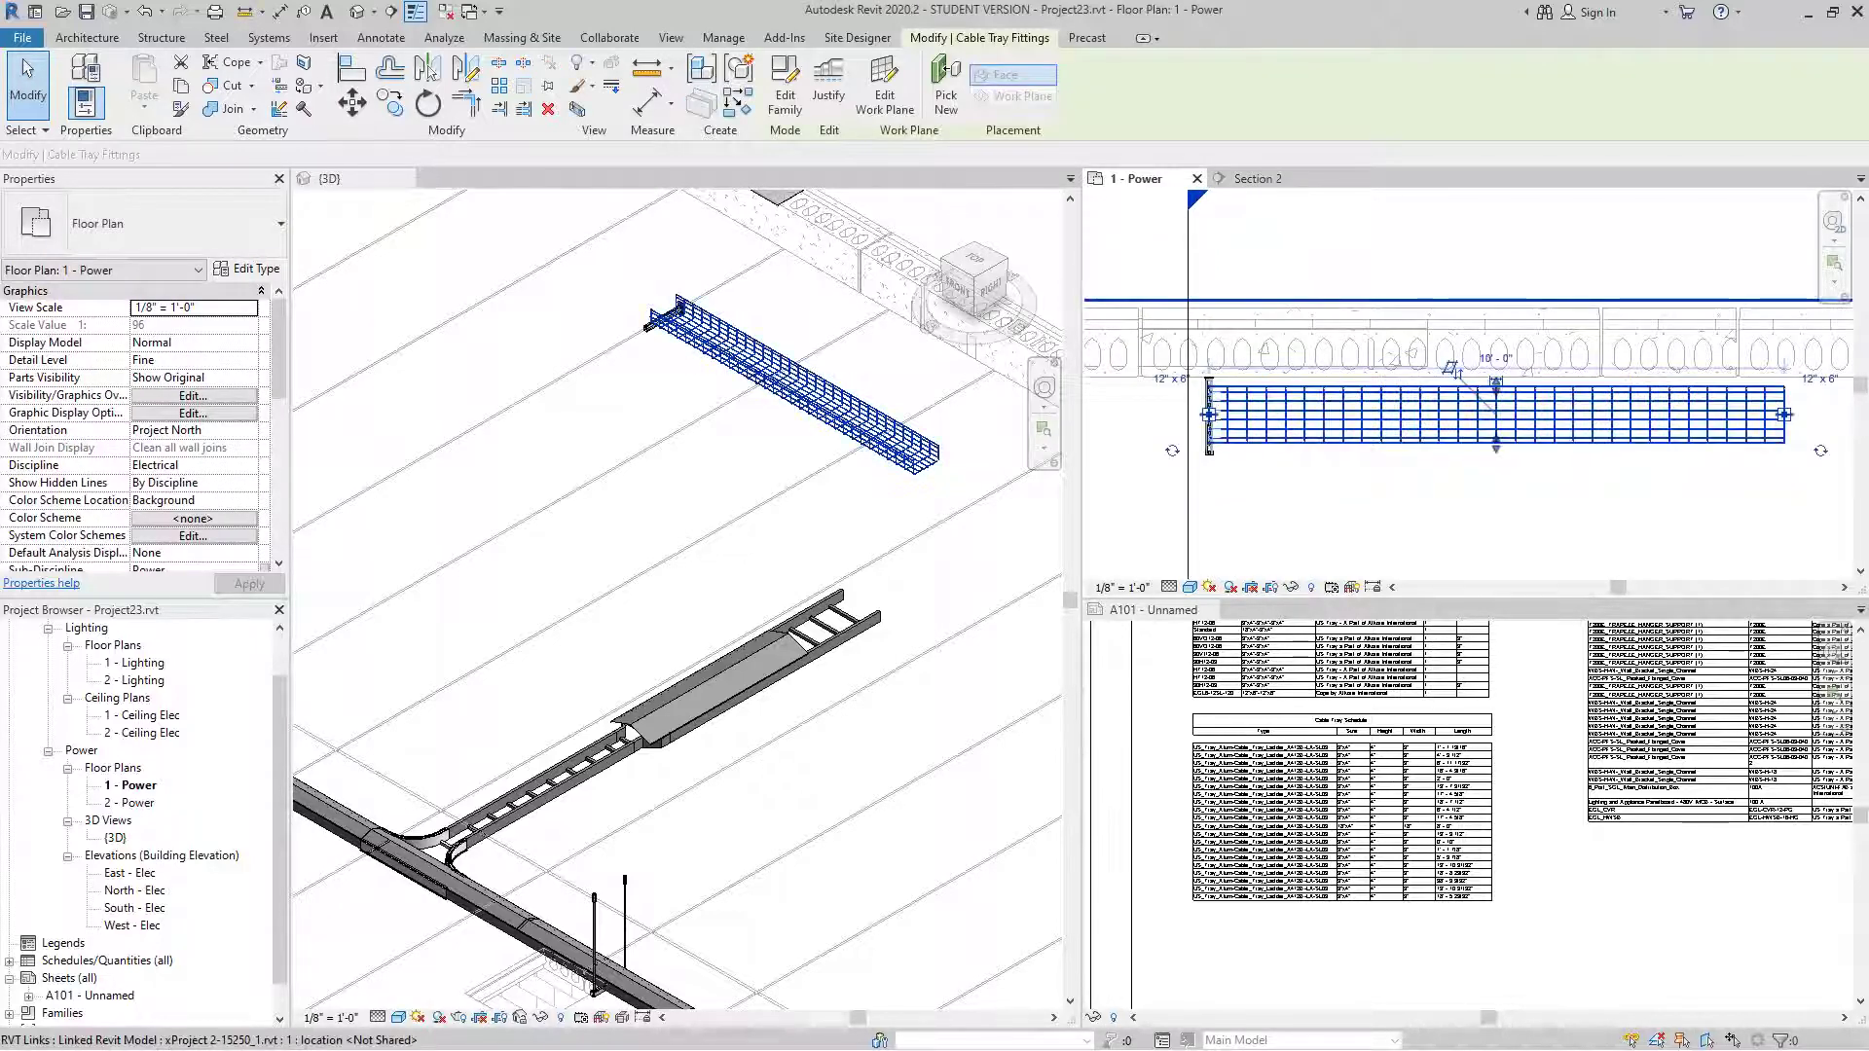
{"action": "scroll", "coordinate": [1414, 400], "scroll_direction": "down", "scroll_amount": 1}
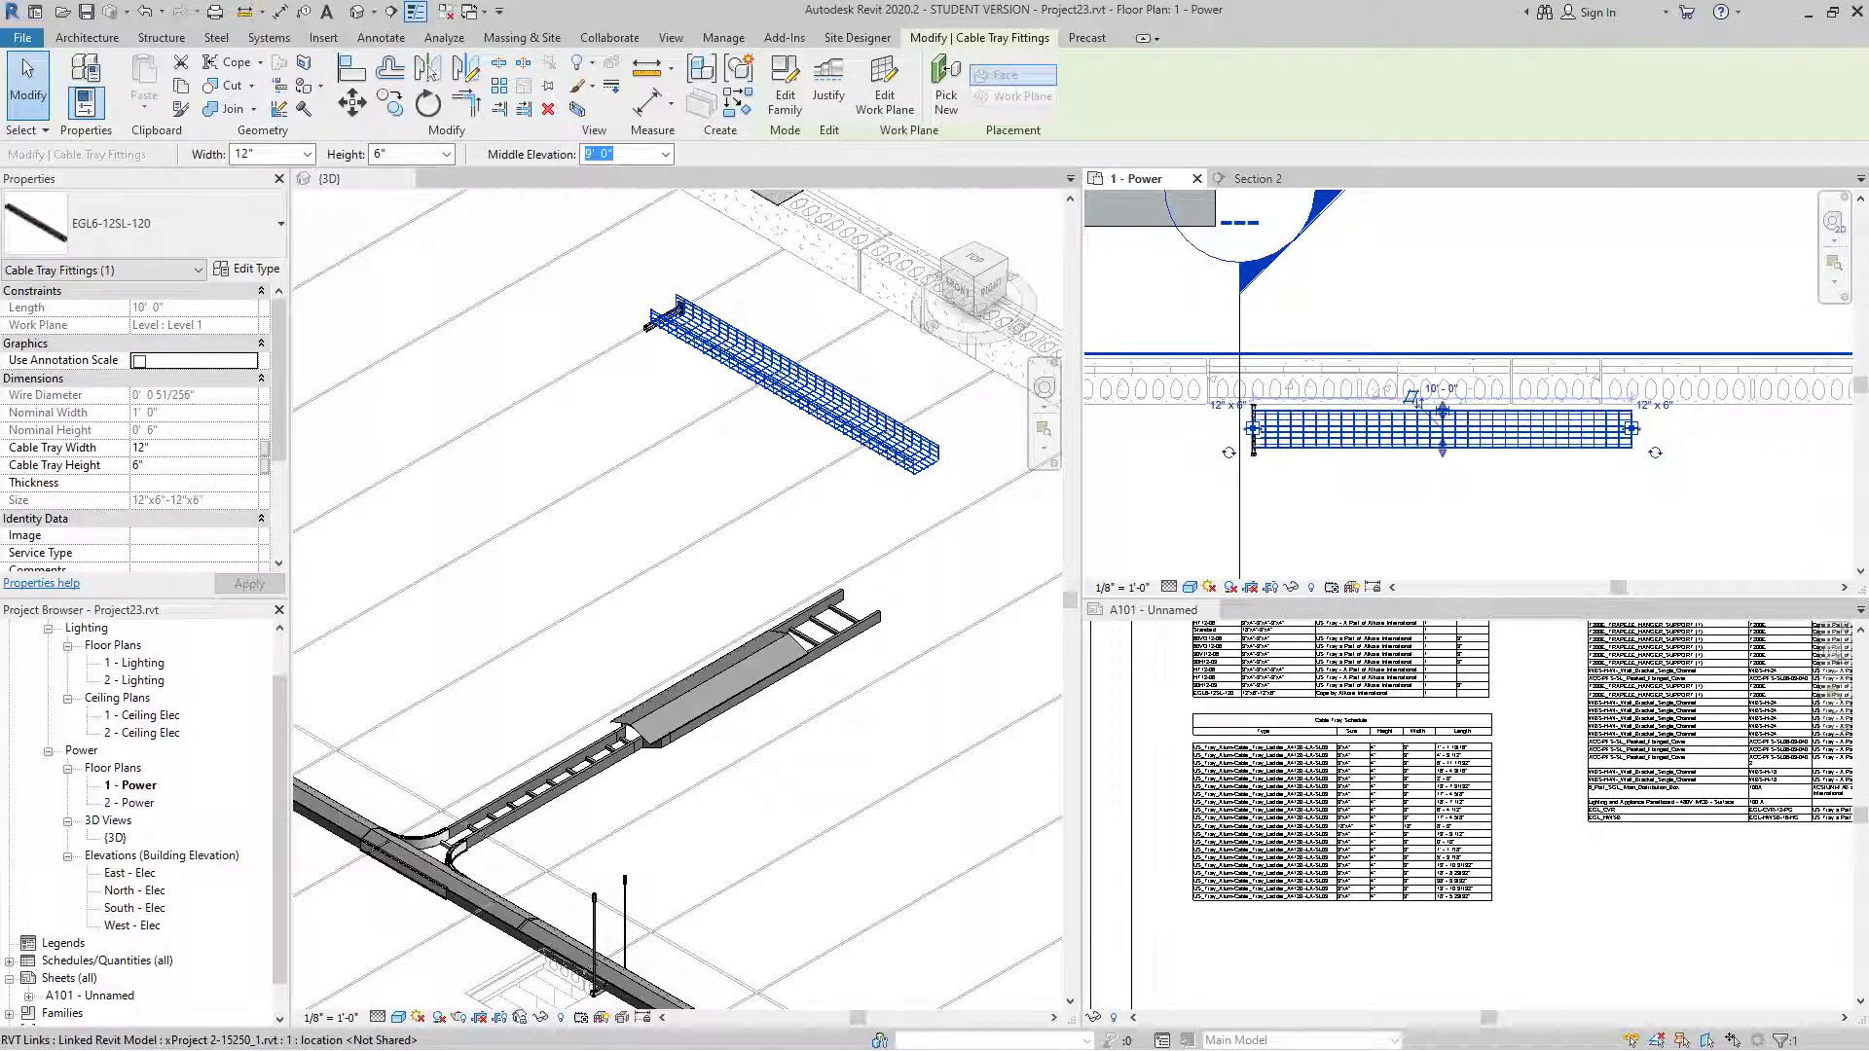
{"action": "scroll", "coordinate": [1251, 433], "scroll_direction": "up", "scroll_amount": 5}
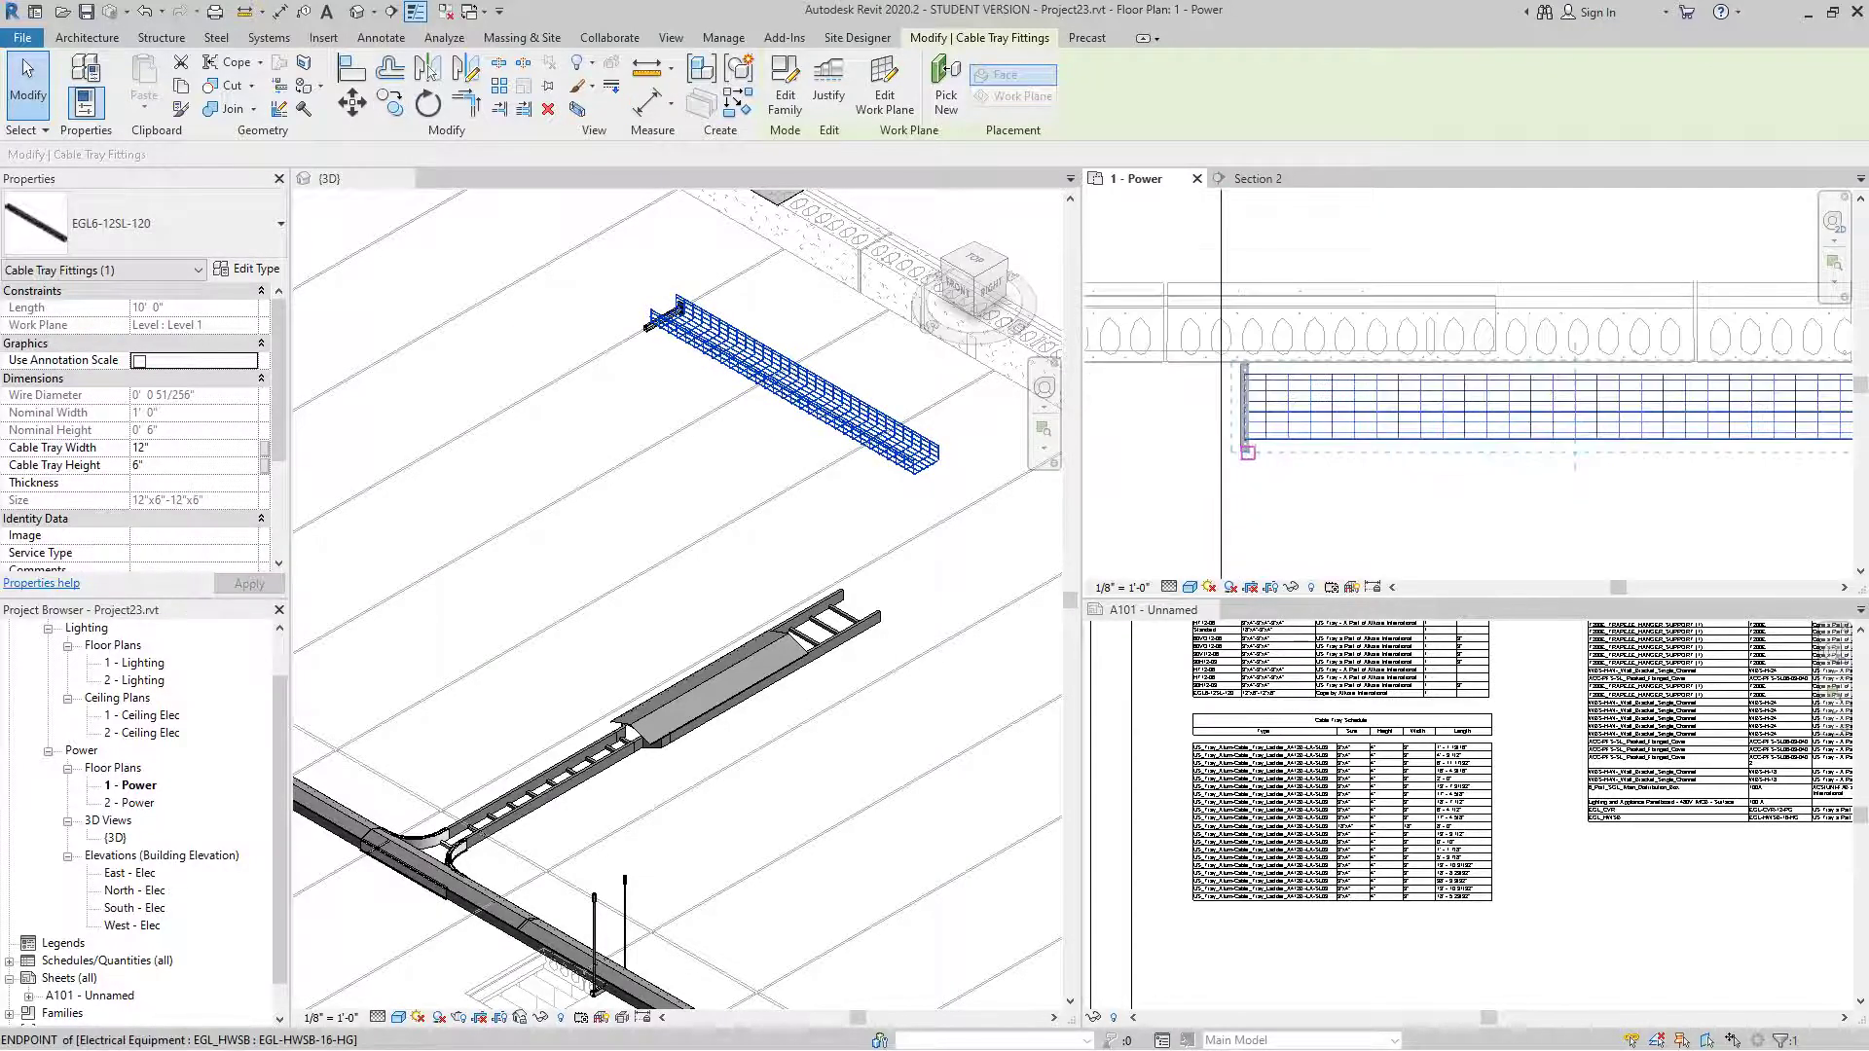
{"action": "key", "text": "m"}
{"action": "key", "text": "v"}
{"action": "left_click", "coordinate": [1241, 432]}
{"action": "scroll", "coordinate": [1596, 438], "scroll_direction": "down", "scroll_amount": 1}
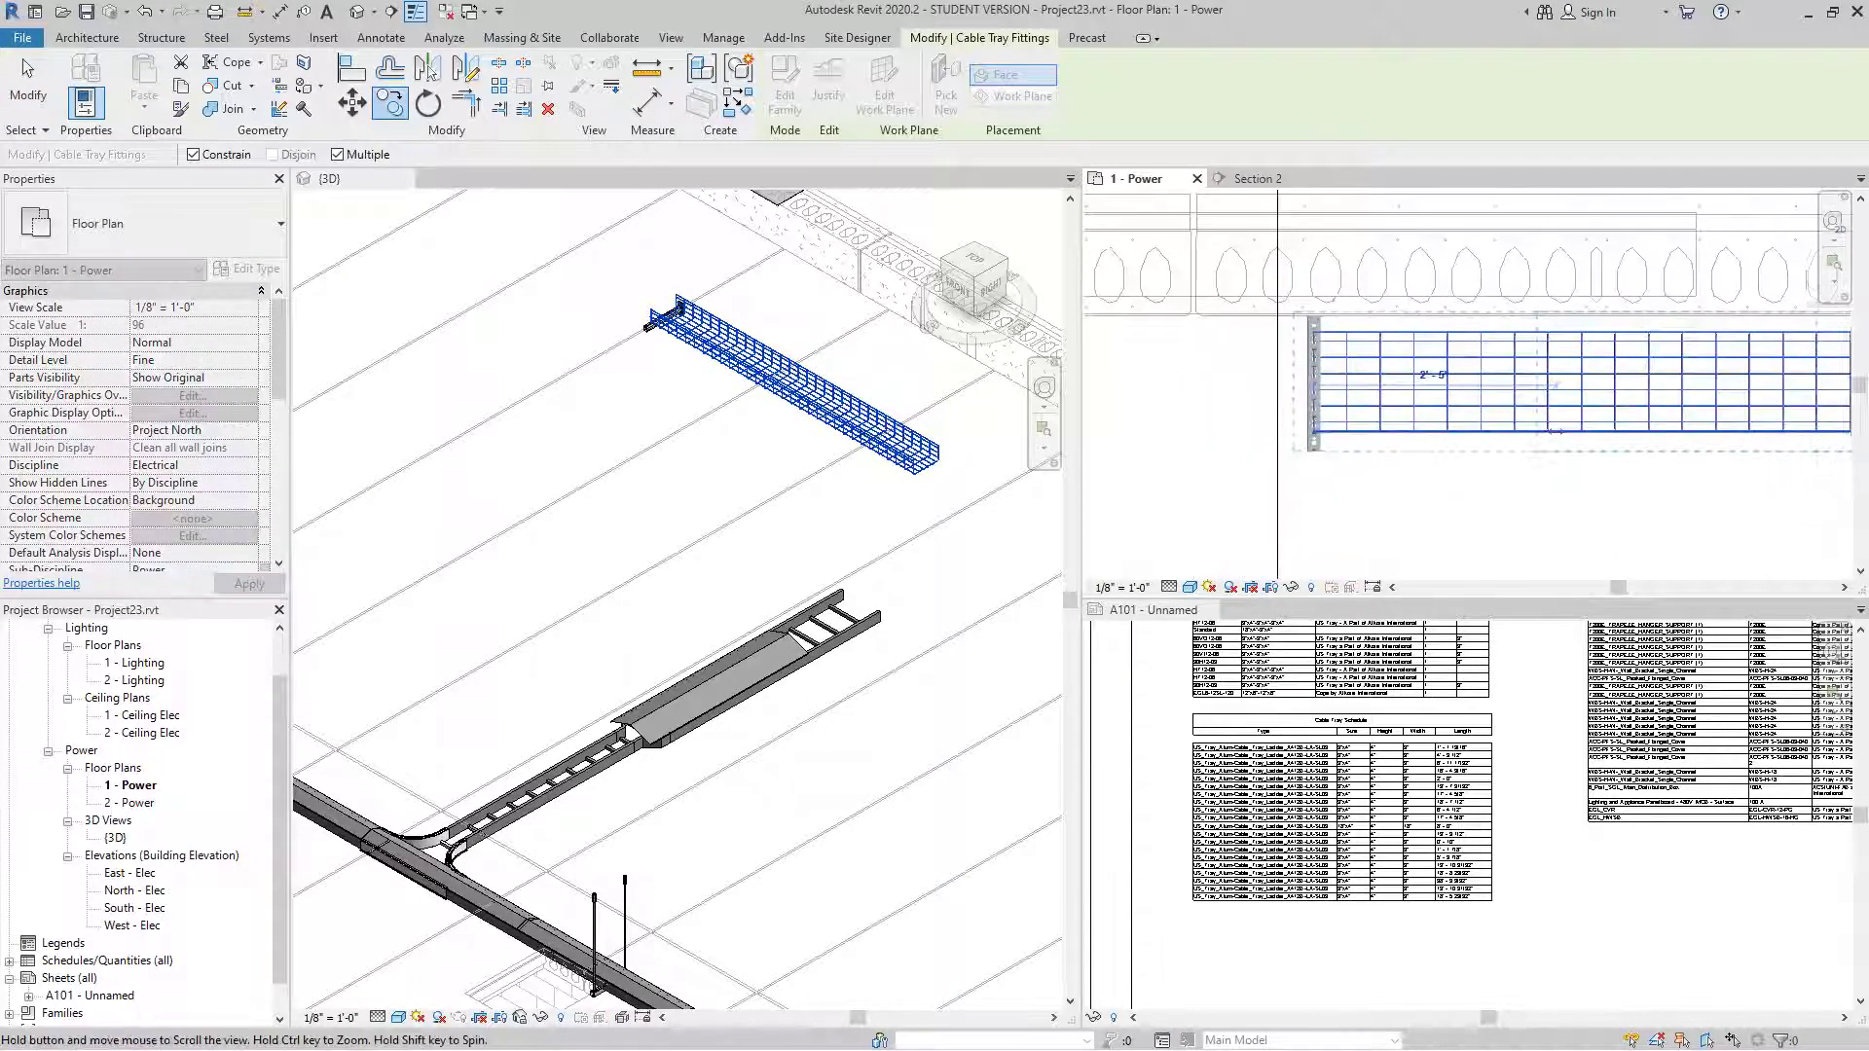
{"action": "middle_click_drag", "start_coordinate": [1544, 436], "coordinate": [1328, 440]}
{"action": "scroll", "coordinate": [1655, 438], "scroll_direction": "down", "scroll_amount": 1}
{"action": "middle_click_drag", "start_coordinate": [1771, 438], "coordinate": [1577, 441]}
{"action": "scroll", "coordinate": [1687, 440], "scroll_direction": "up", "scroll_amount": 2}
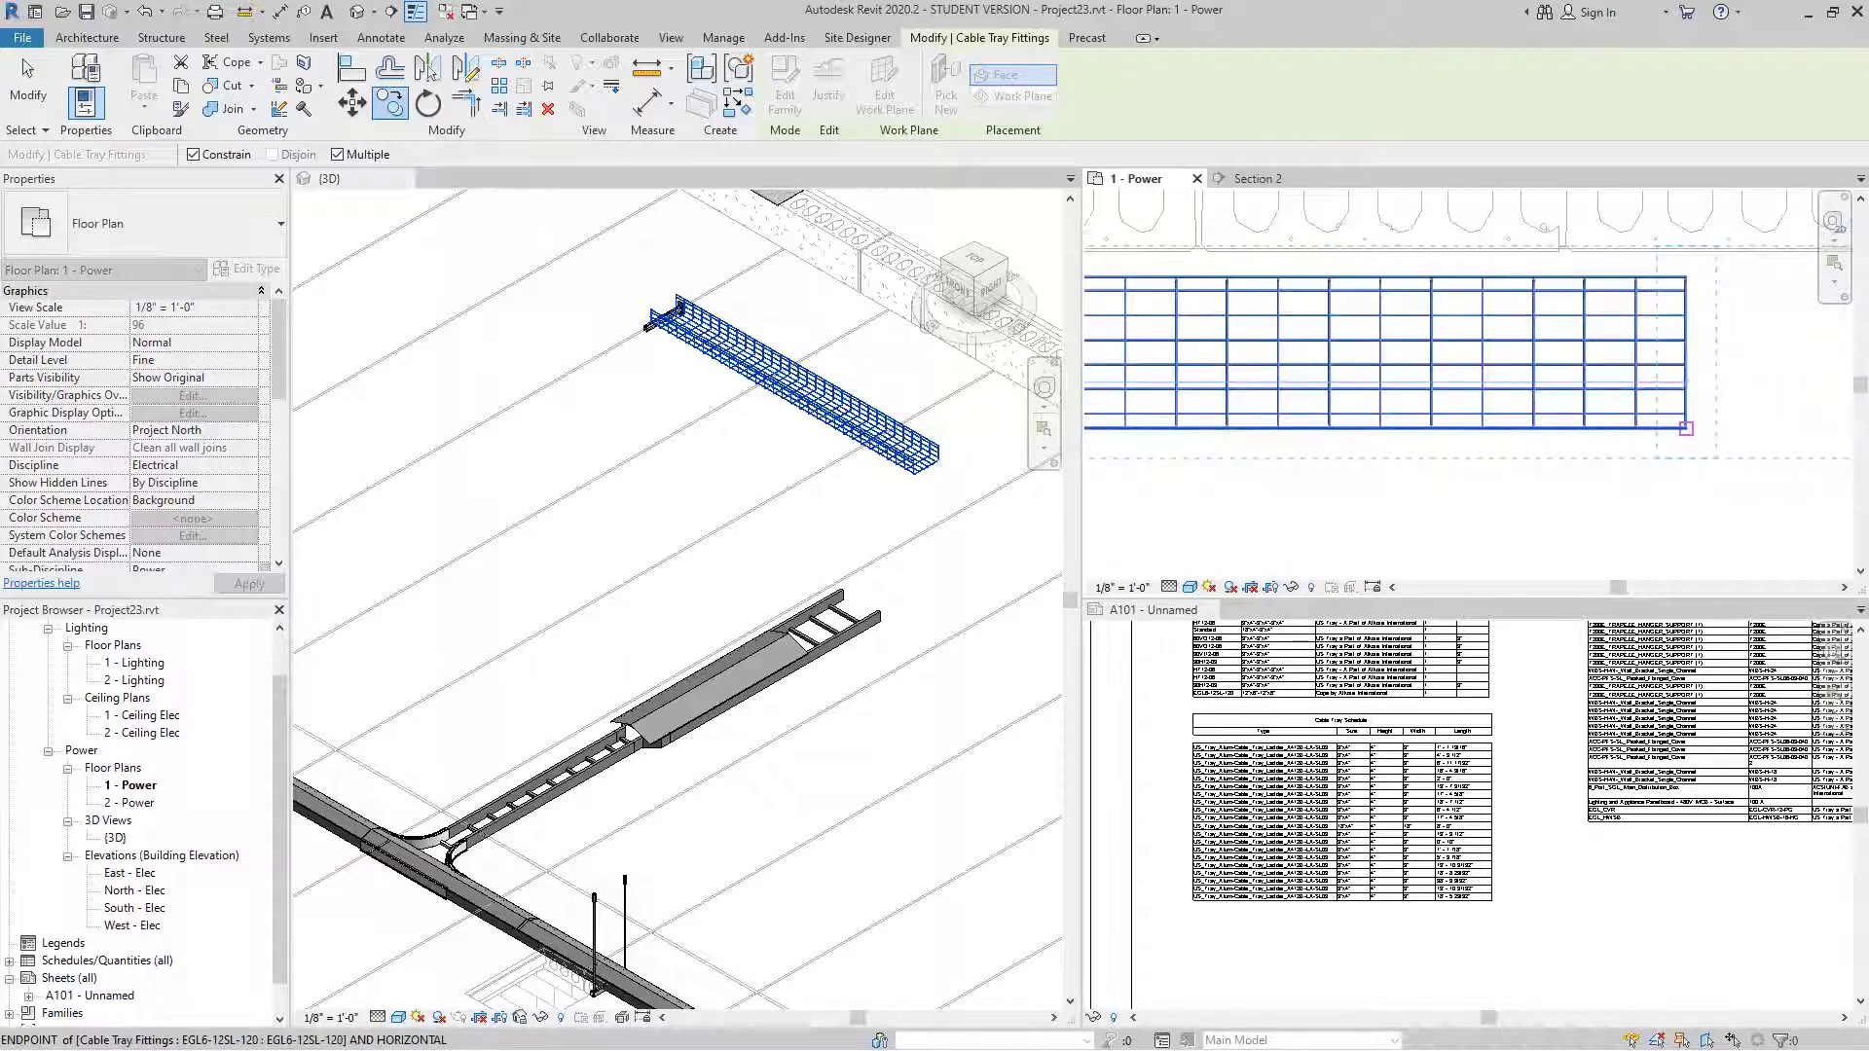
{"action": "left_click", "coordinate": [1687, 440]}
- Place a second copy of the tray section at the free end of the first copy, continuing the straight run
{"action": "scroll", "coordinate": [1687, 440], "scroll_direction": "down", "scroll_amount": 2}
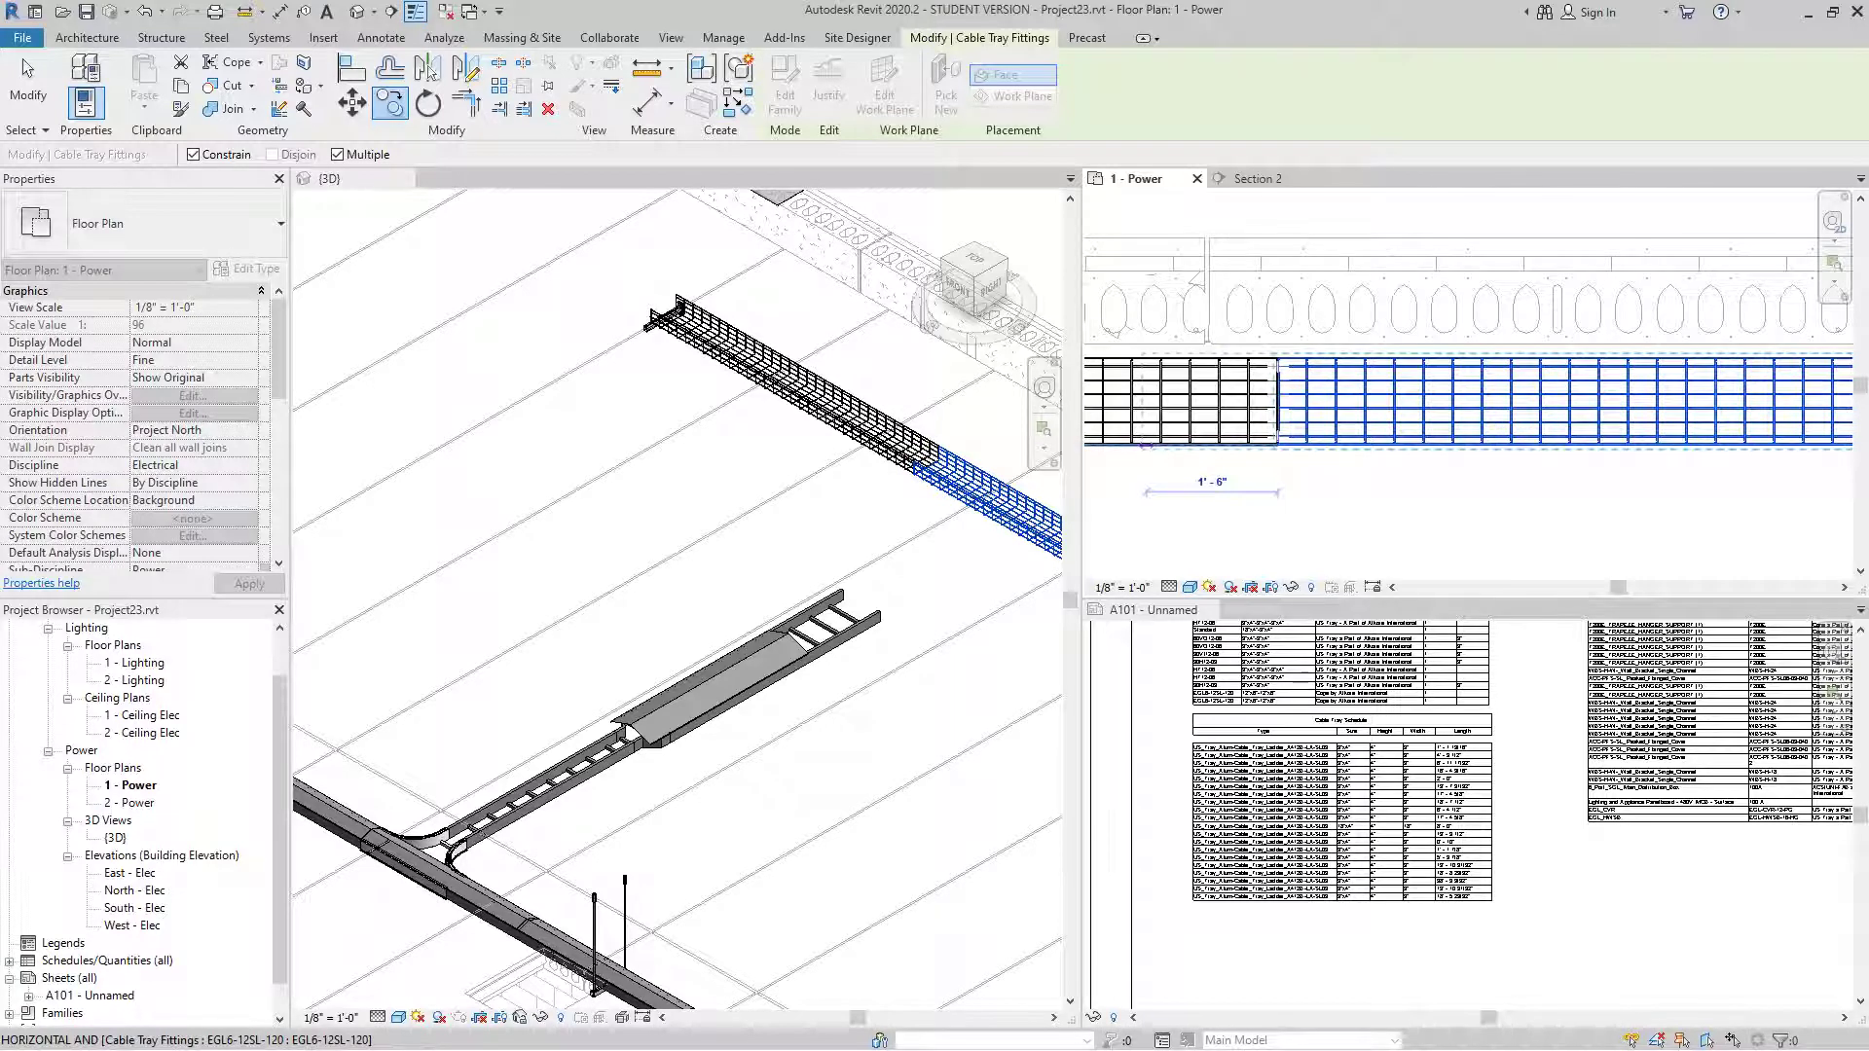
{"action": "middle_click_drag", "start_coordinate": [1557, 433], "coordinate": [1207, 404]}
{"action": "middle_click_drag", "start_coordinate": [1616, 418], "coordinate": [1480, 424]}
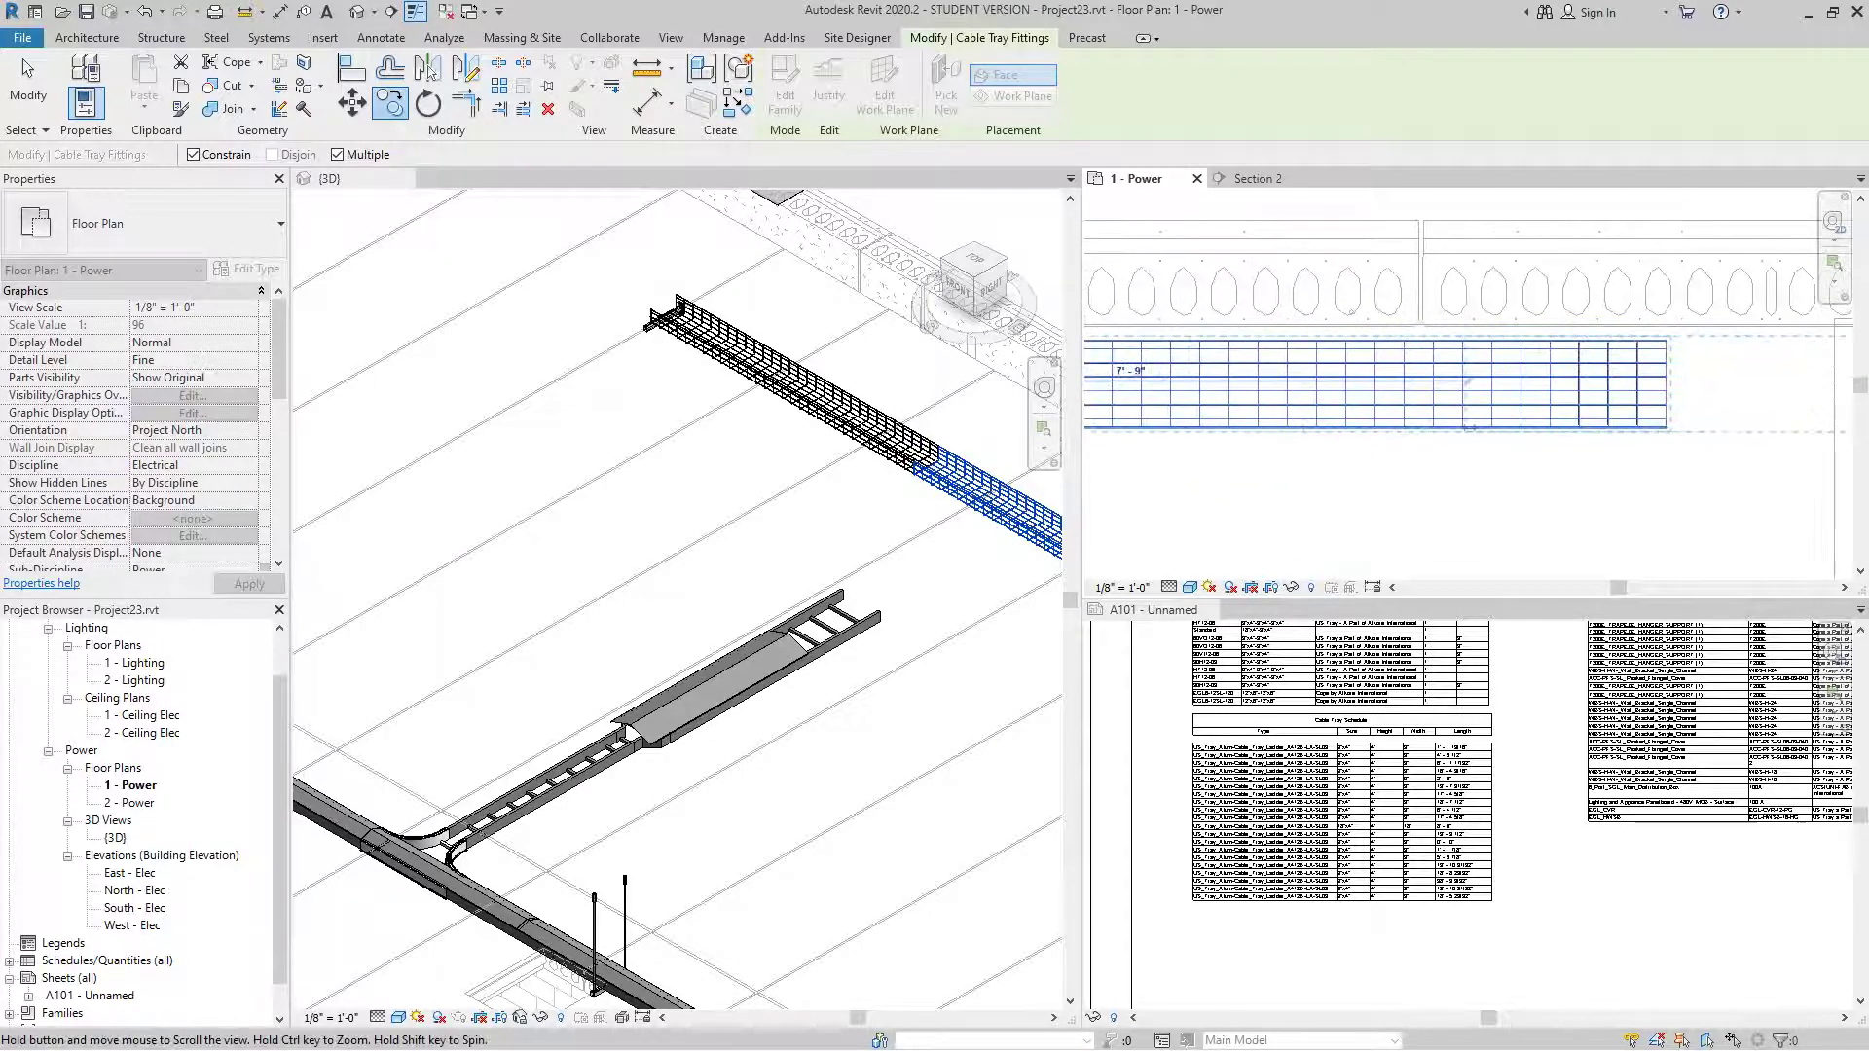
{"action": "scroll", "coordinate": [1548, 428], "scroll_direction": "up", "scroll_amount": 2}
{"action": "scroll", "coordinate": [1542, 474], "scroll_direction": "up", "scroll_amount": 3}
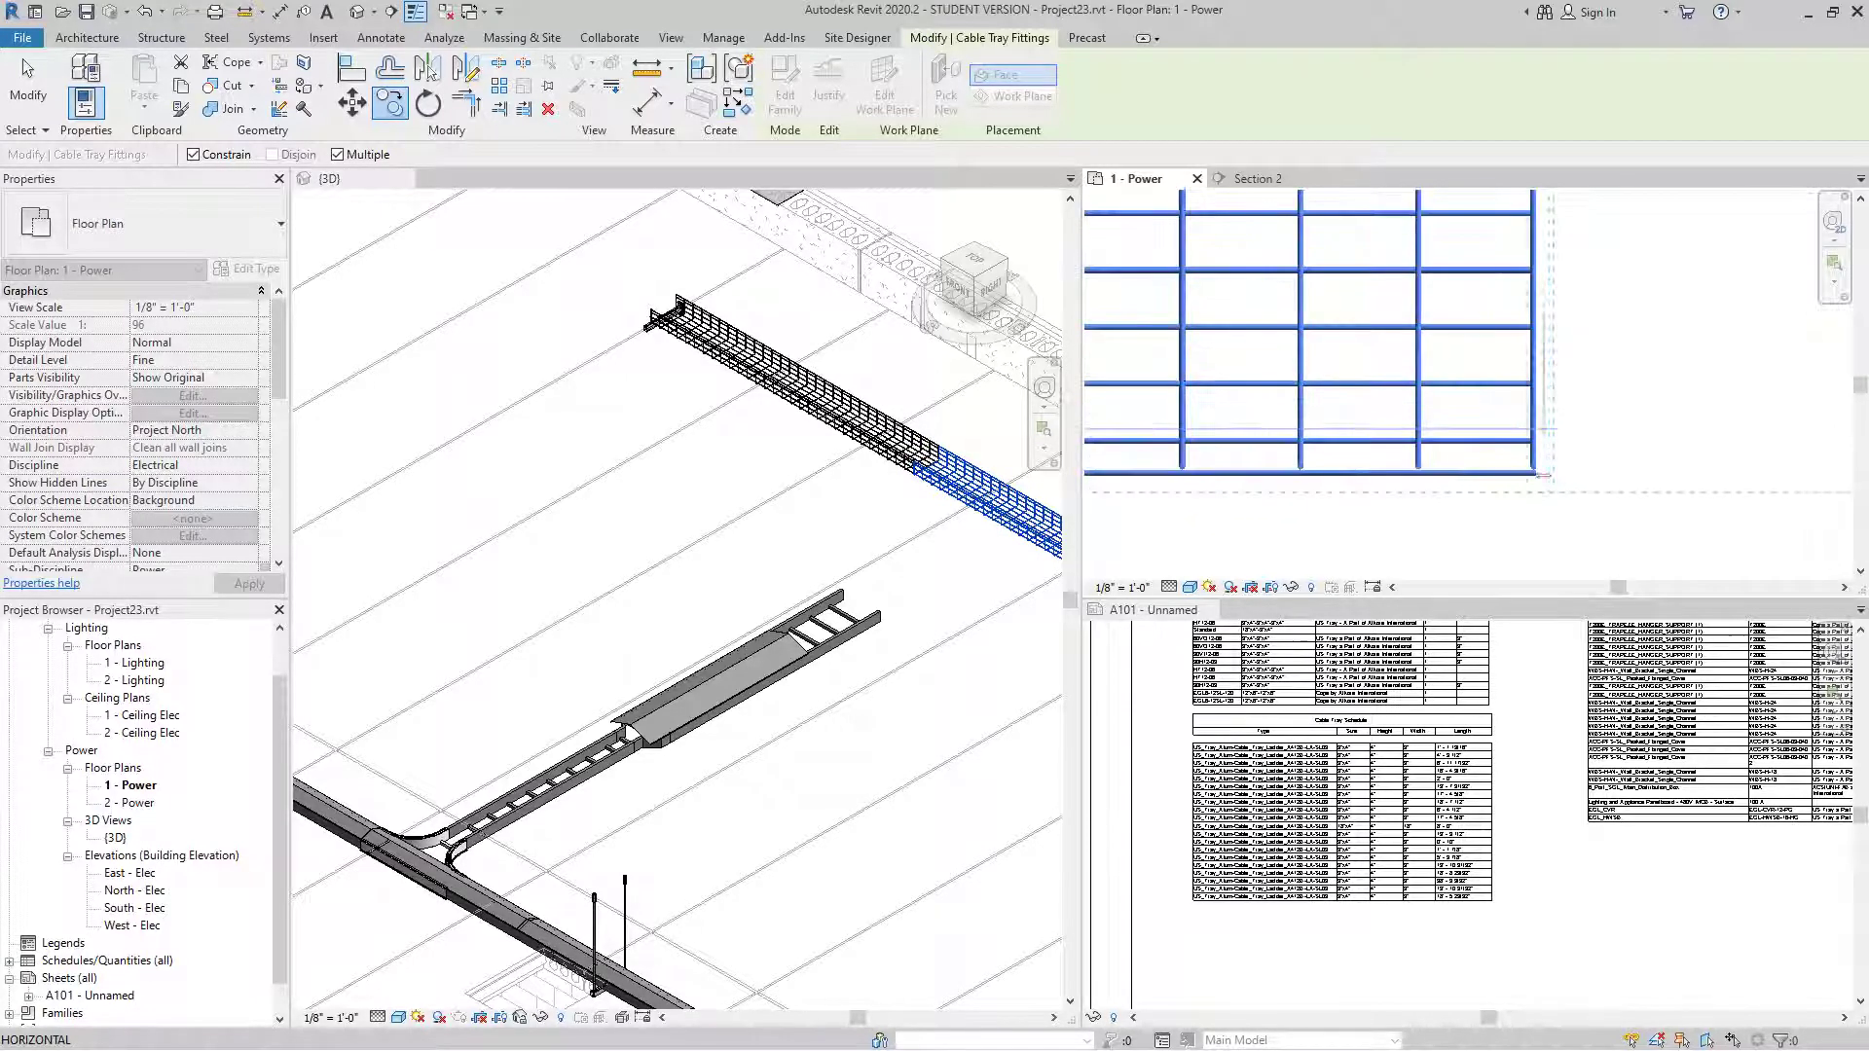
{"action": "left_click", "coordinate": [1536, 475]}
- Add a third copy of the tray section, starting from the end corner of the second copy
{"action": "scroll", "coordinate": [1631, 466], "scroll_direction": "down", "scroll_amount": 3}
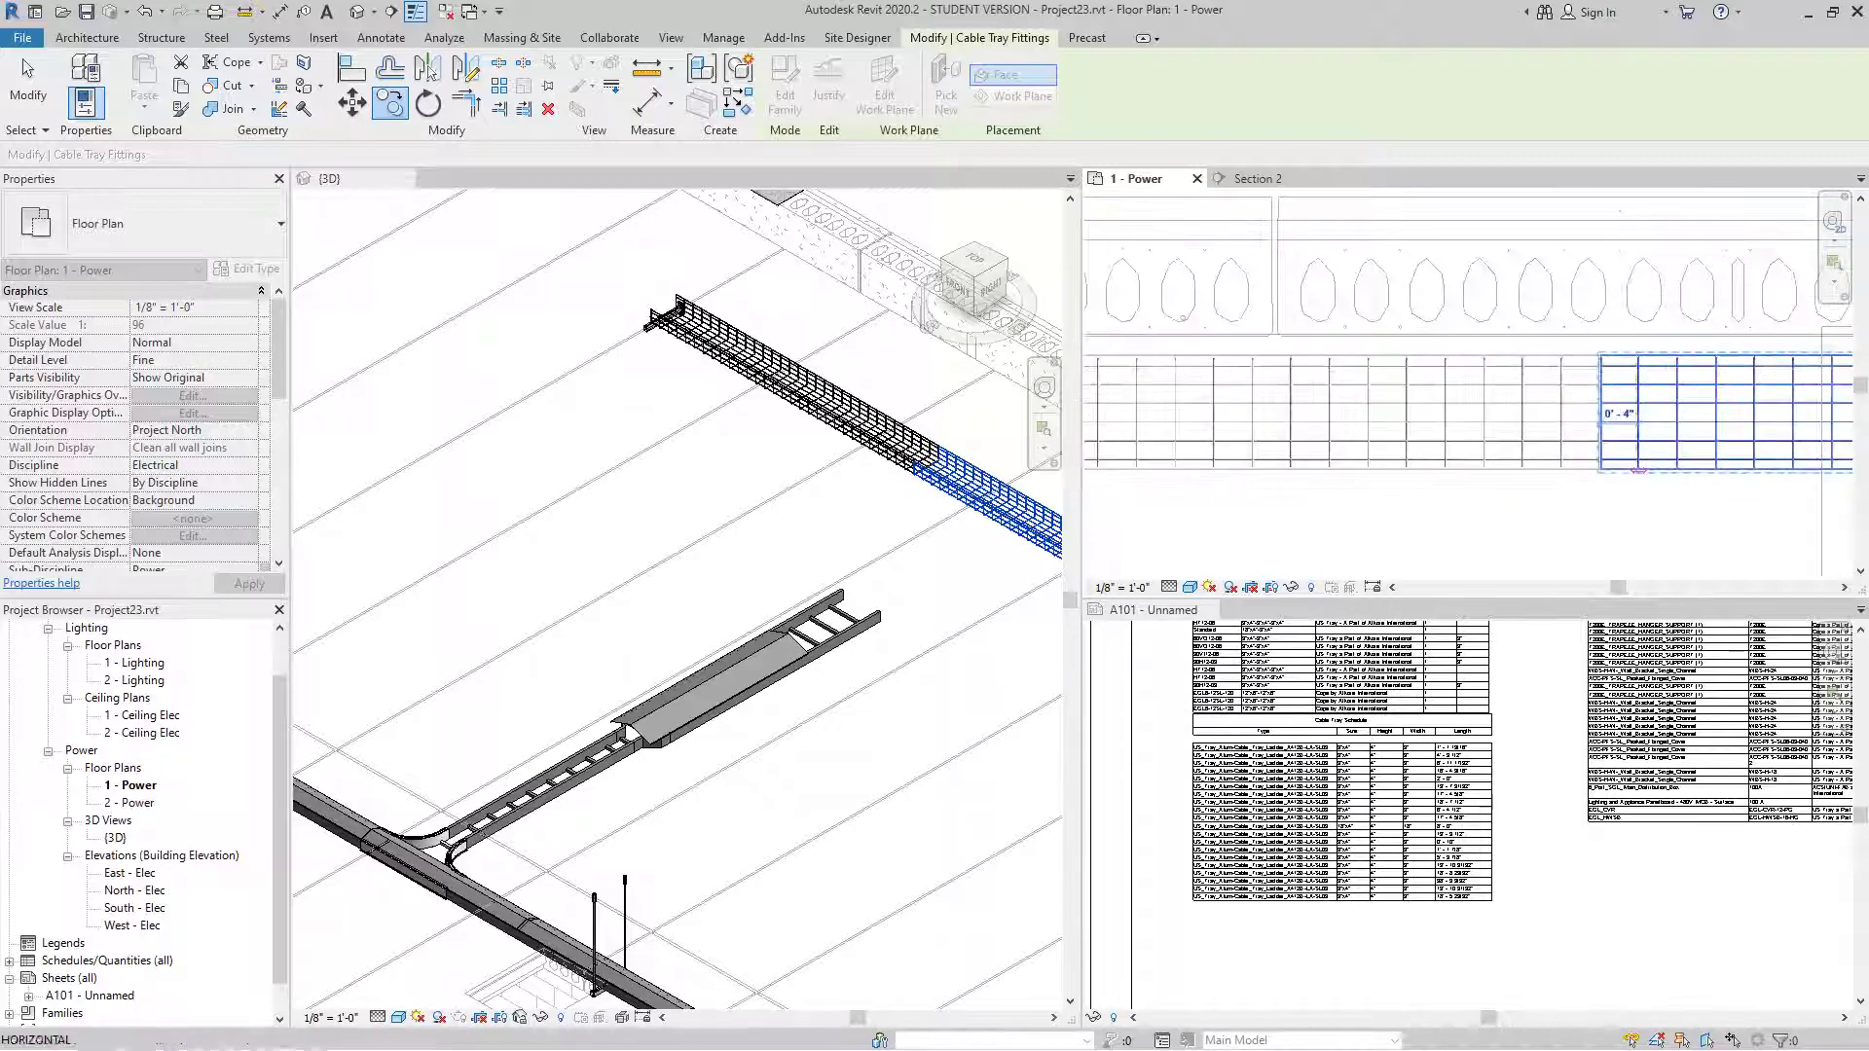
{"action": "middle_click_drag", "start_coordinate": [1835, 427], "coordinate": [1555, 446]}
{"action": "scroll", "coordinate": [1684, 470], "scroll_direction": "up", "scroll_amount": 2}
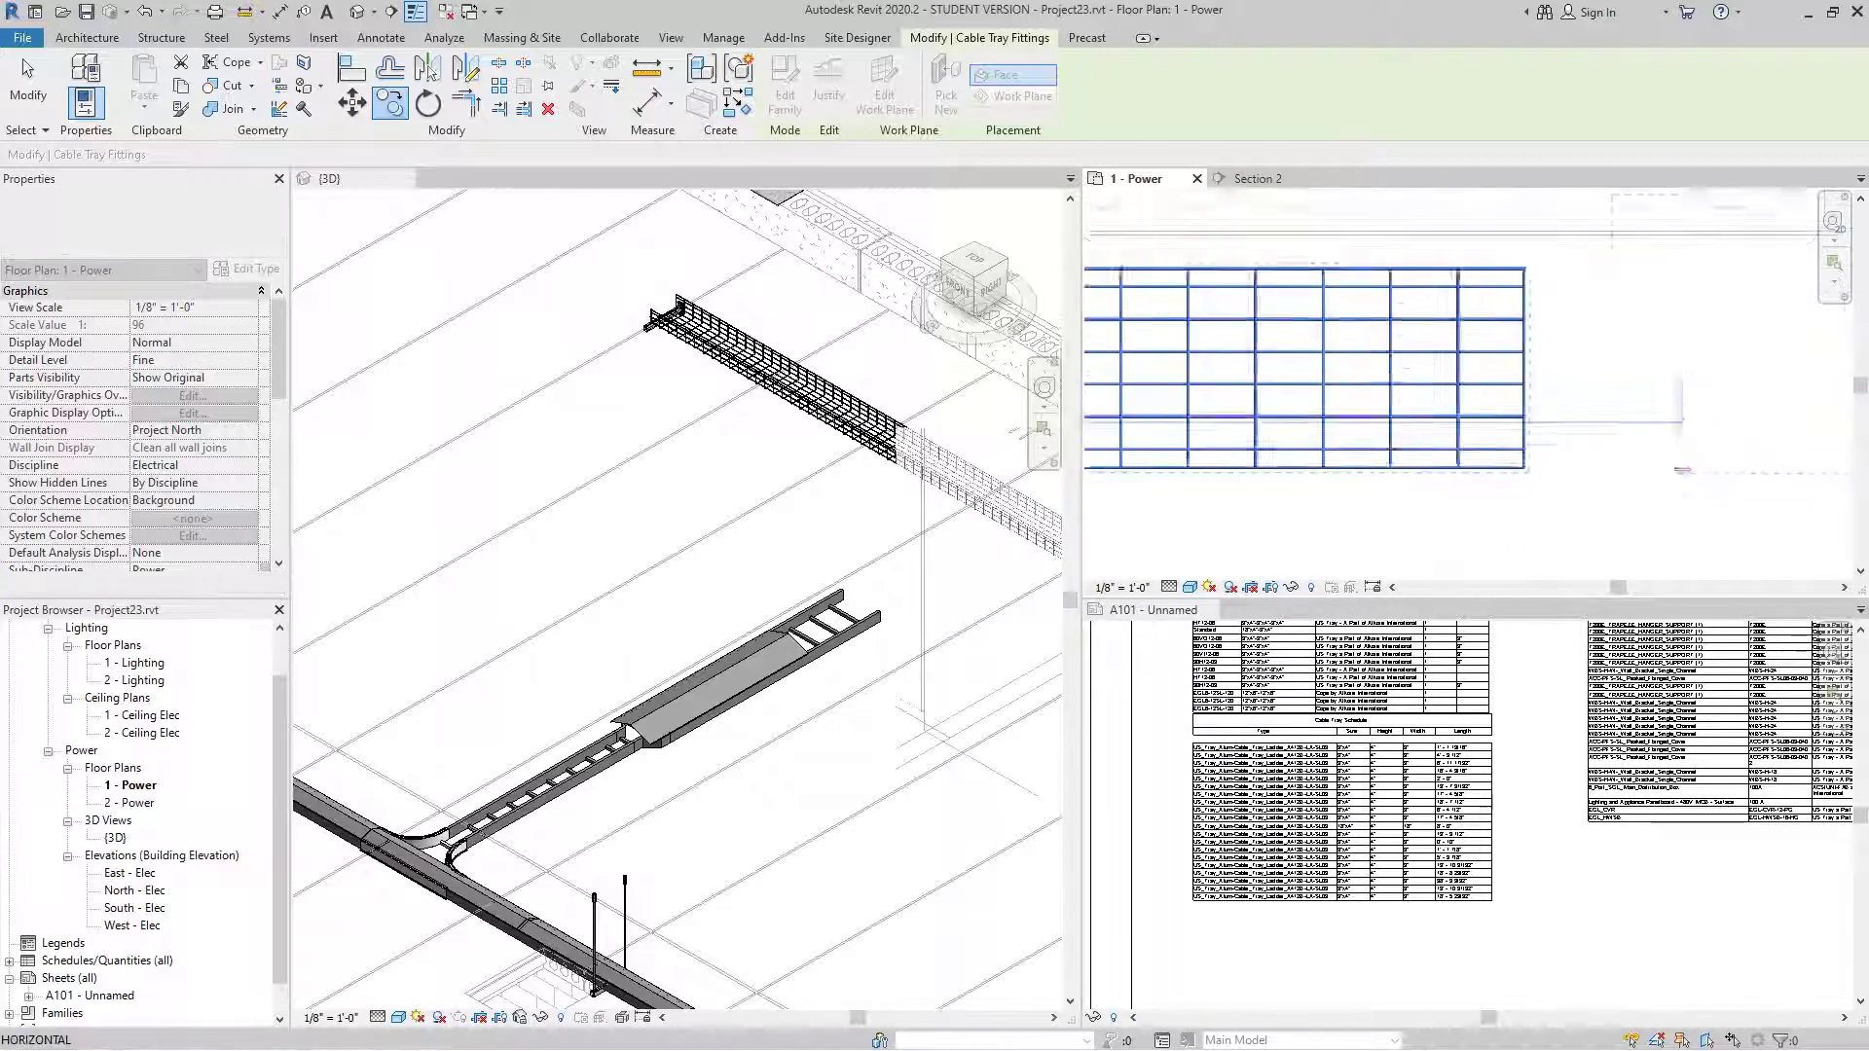
{"action": "left_click", "coordinate": [1477, 468]}
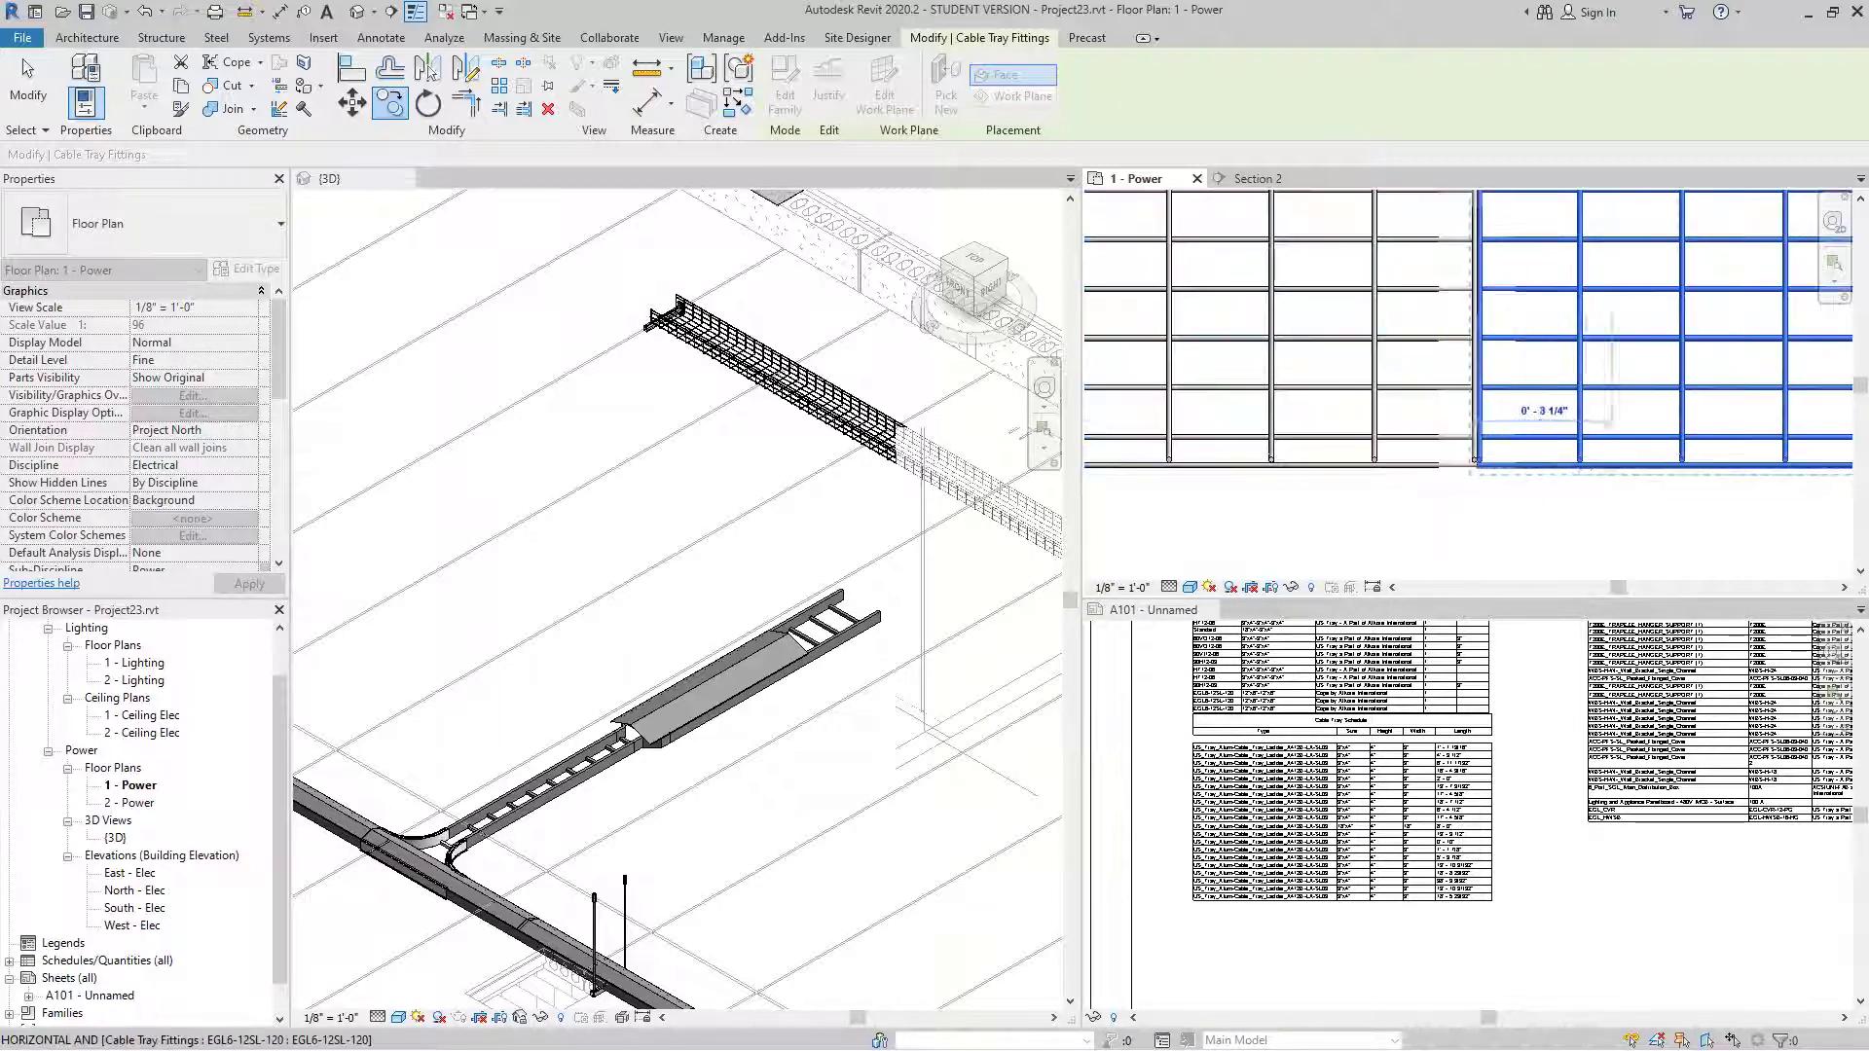
- Place a fourth copy of the tray section 10' 0" further along the wall and finish copying
{"action": "scroll", "coordinate": [1674, 455], "scroll_direction": "down", "scroll_amount": 5}
{"action": "middle_click_drag", "start_coordinate": [1684, 458], "coordinate": [1612, 469]}
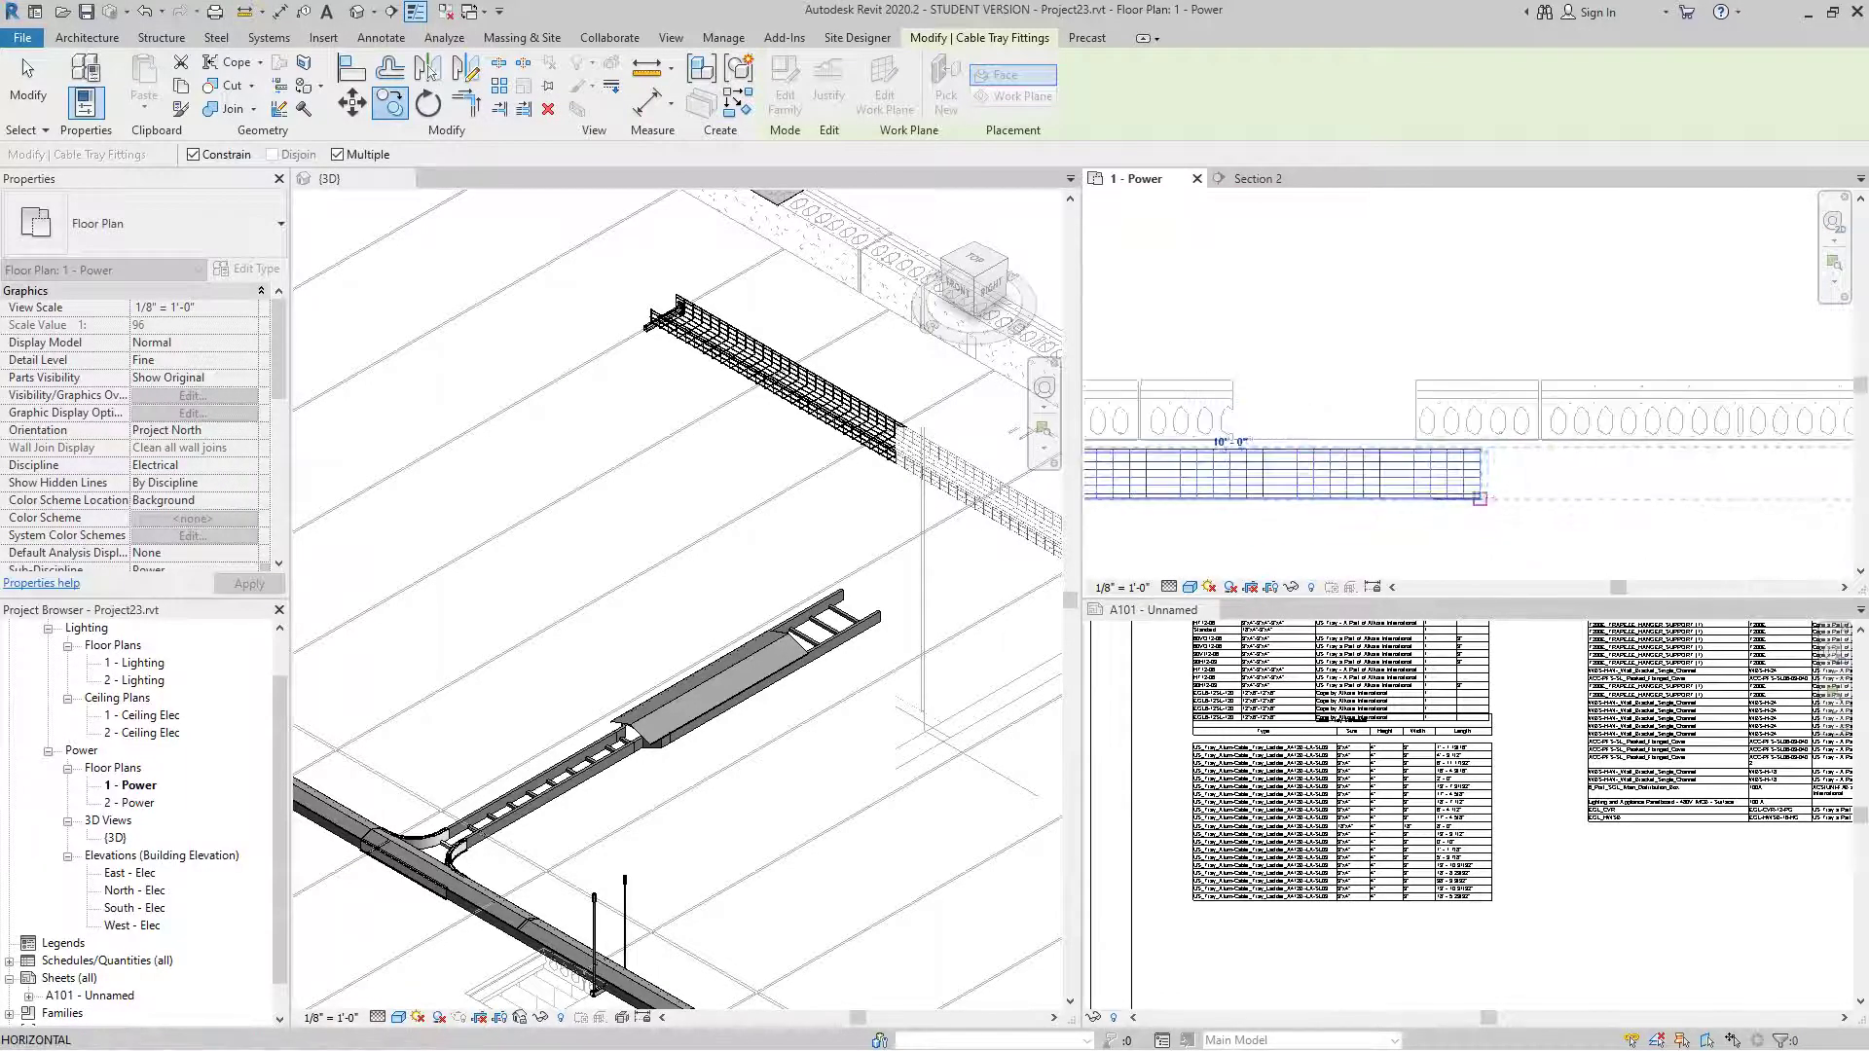
{"action": "left_click", "coordinate": [1480, 499]}
{"action": "scroll", "coordinate": [1558, 486], "scroll_direction": "down", "scroll_amount": 3}
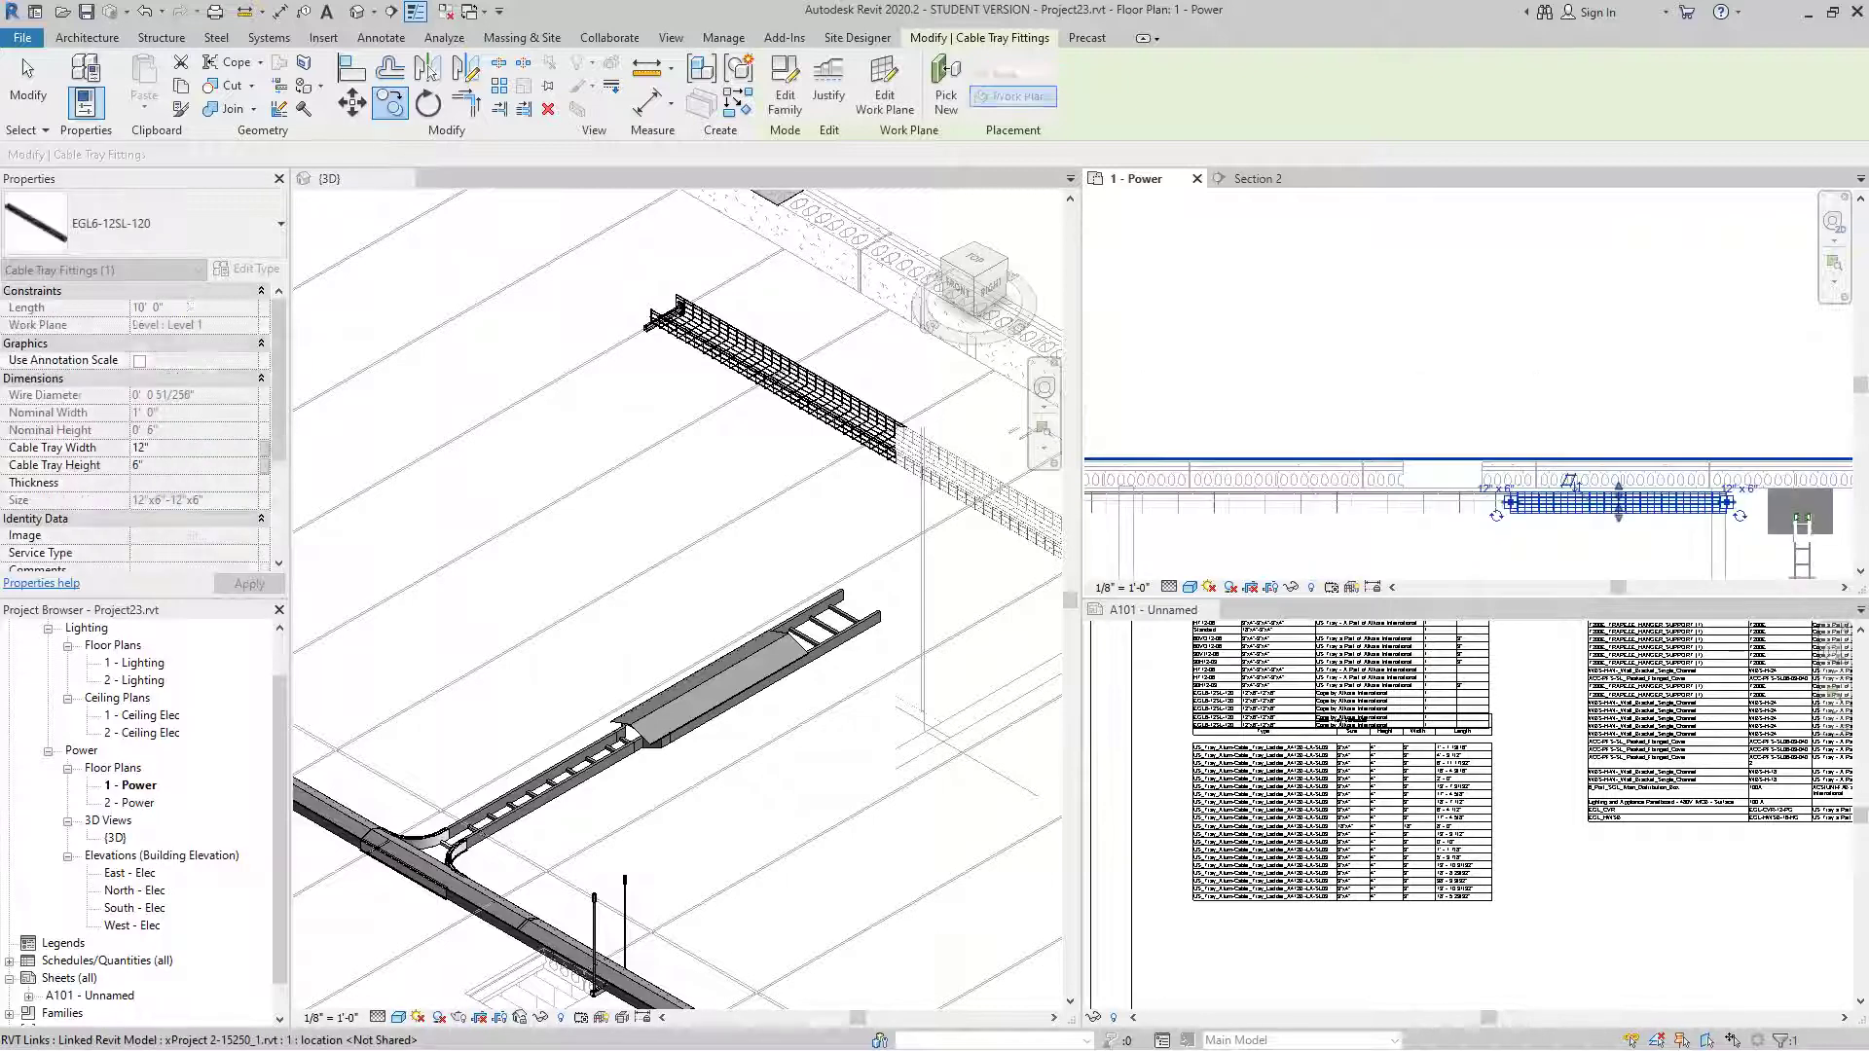
{"action": "middle_click_drag", "start_coordinate": [1743, 501], "coordinate": [1460, 502]}
{"action": "key", "text": "Escape"}
{"action": "key", "text": "Escape"}
- Copy the EGL-HWSB-16-HG wall bracket from the start of the run to the joint between the first and second tray sections, allowing multiple copies
{"action": "middle_click_drag", "start_coordinate": [1597, 502], "coordinate": [1441, 486]}
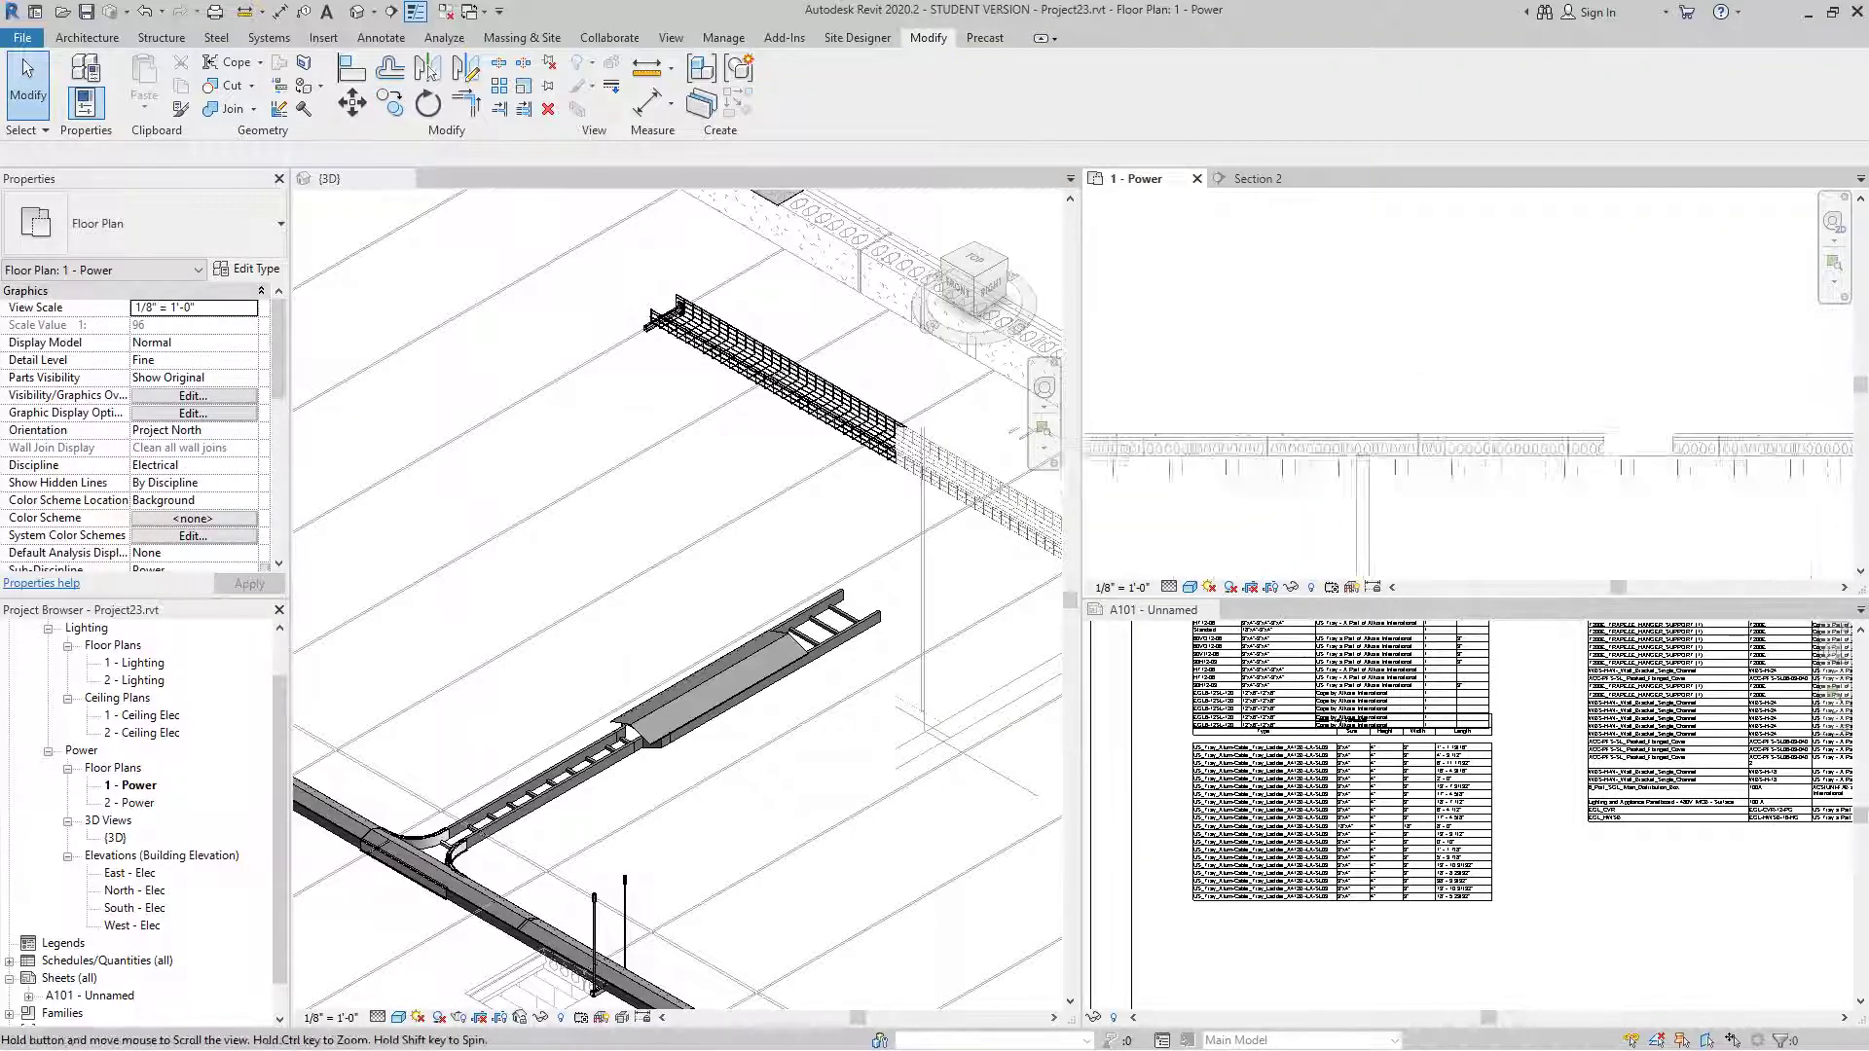
{"action": "scroll", "coordinate": [1356, 419], "scroll_direction": "up", "scroll_amount": 6}
{"action": "scroll", "coordinate": [1266, 389], "scroll_direction": "up", "scroll_amount": 5}
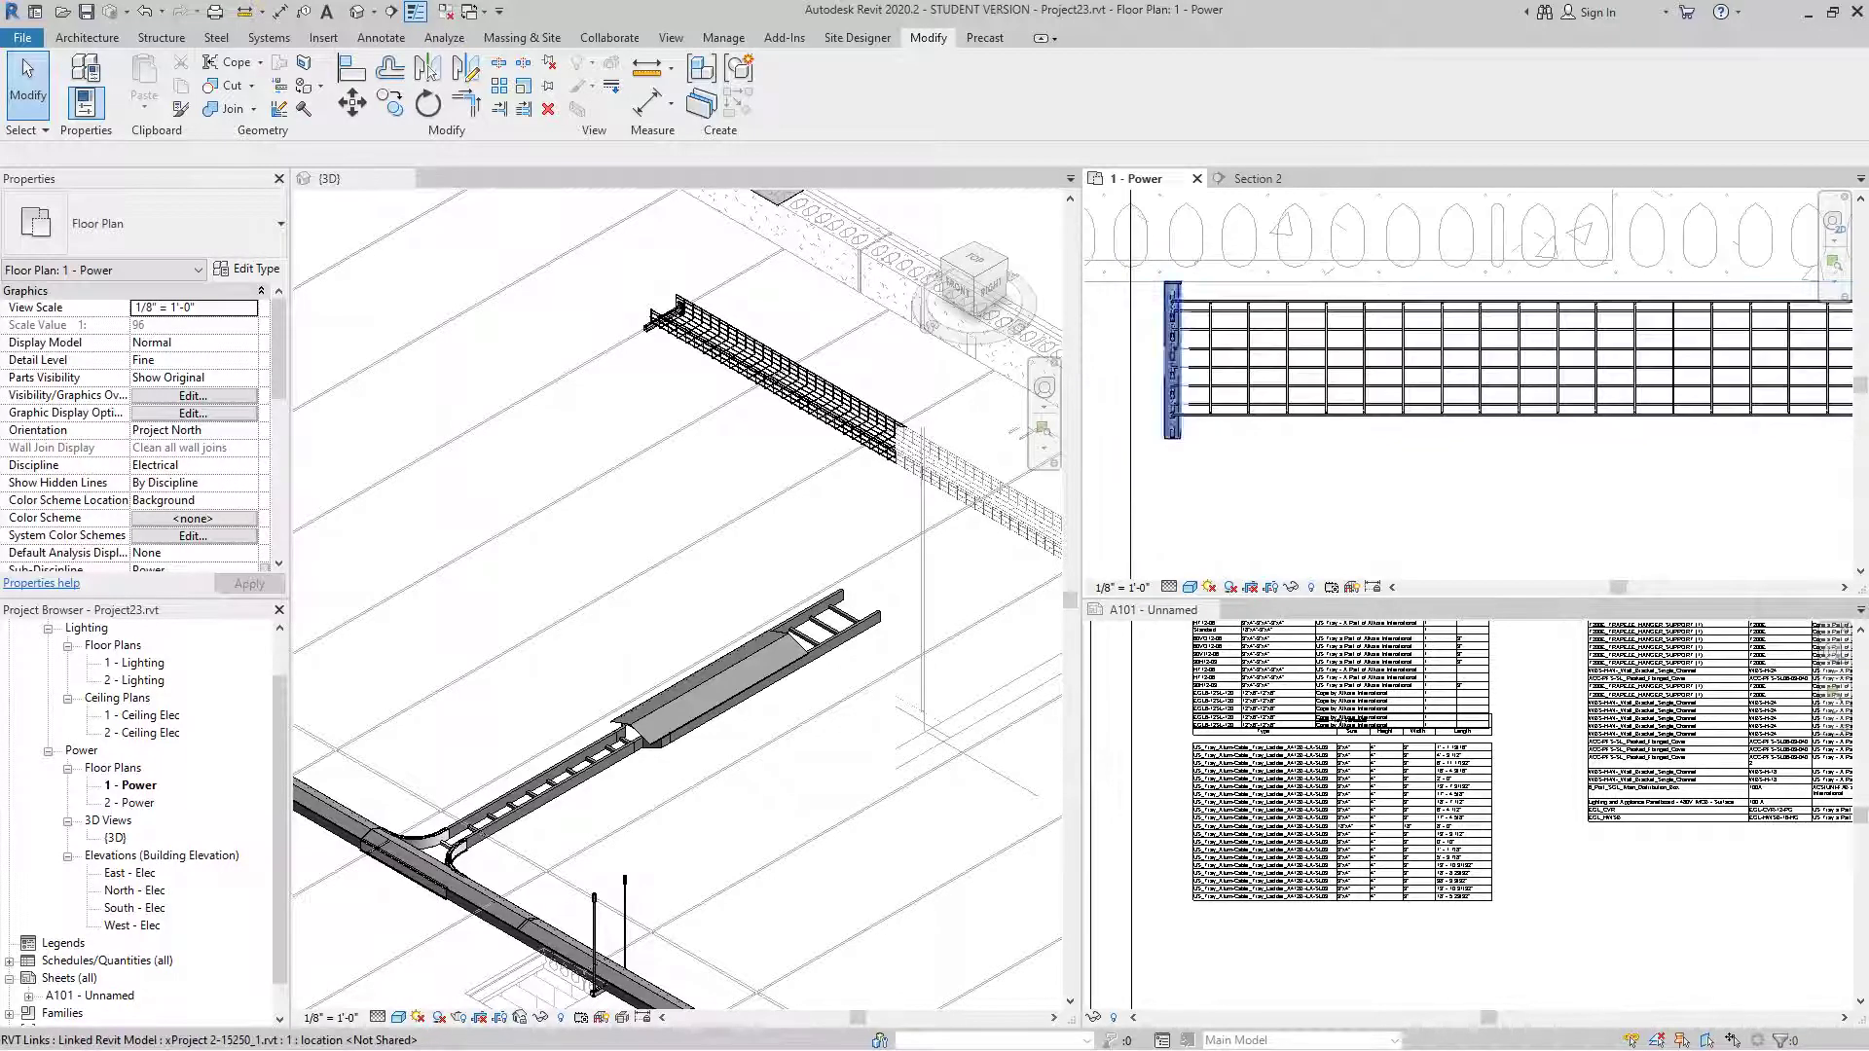
{"action": "left_click", "coordinate": [1173, 321]}
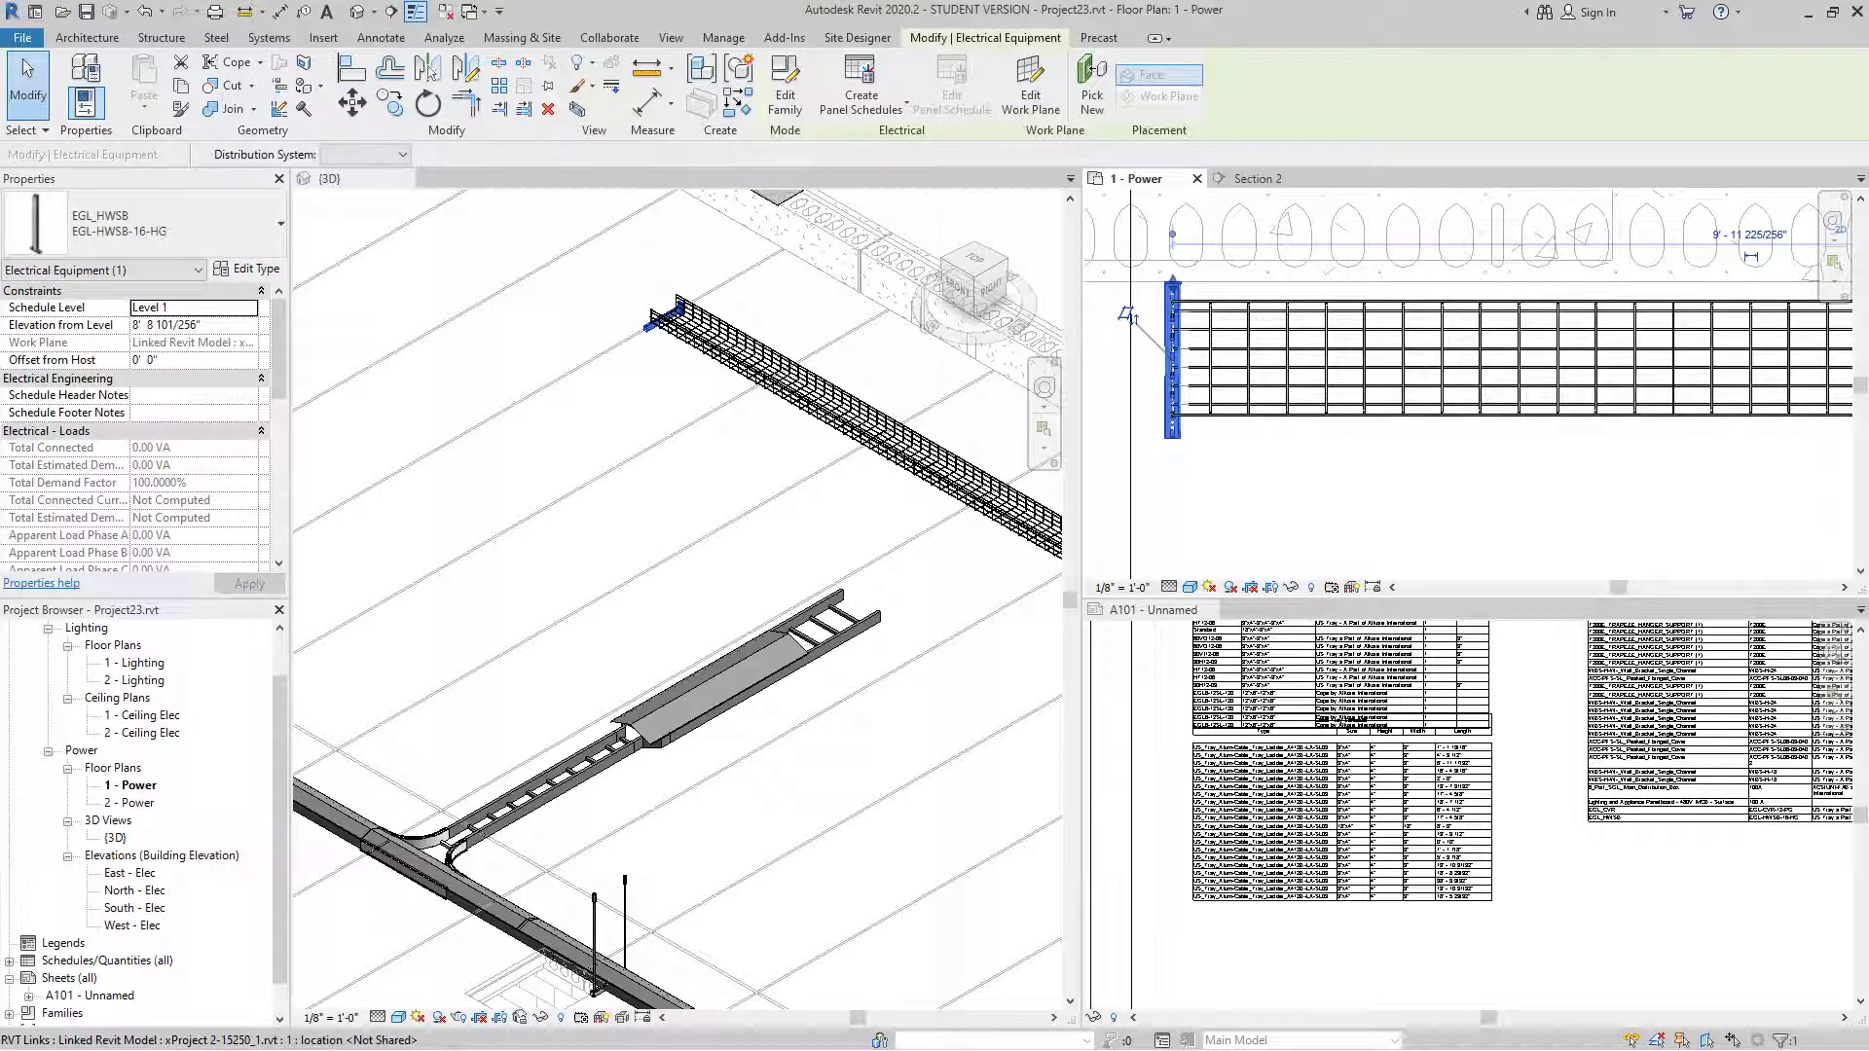
{"action": "left_click", "coordinate": [389, 102]}
{"action": "scroll", "coordinate": [1164, 271], "scroll_direction": "up", "scroll_amount": 5}
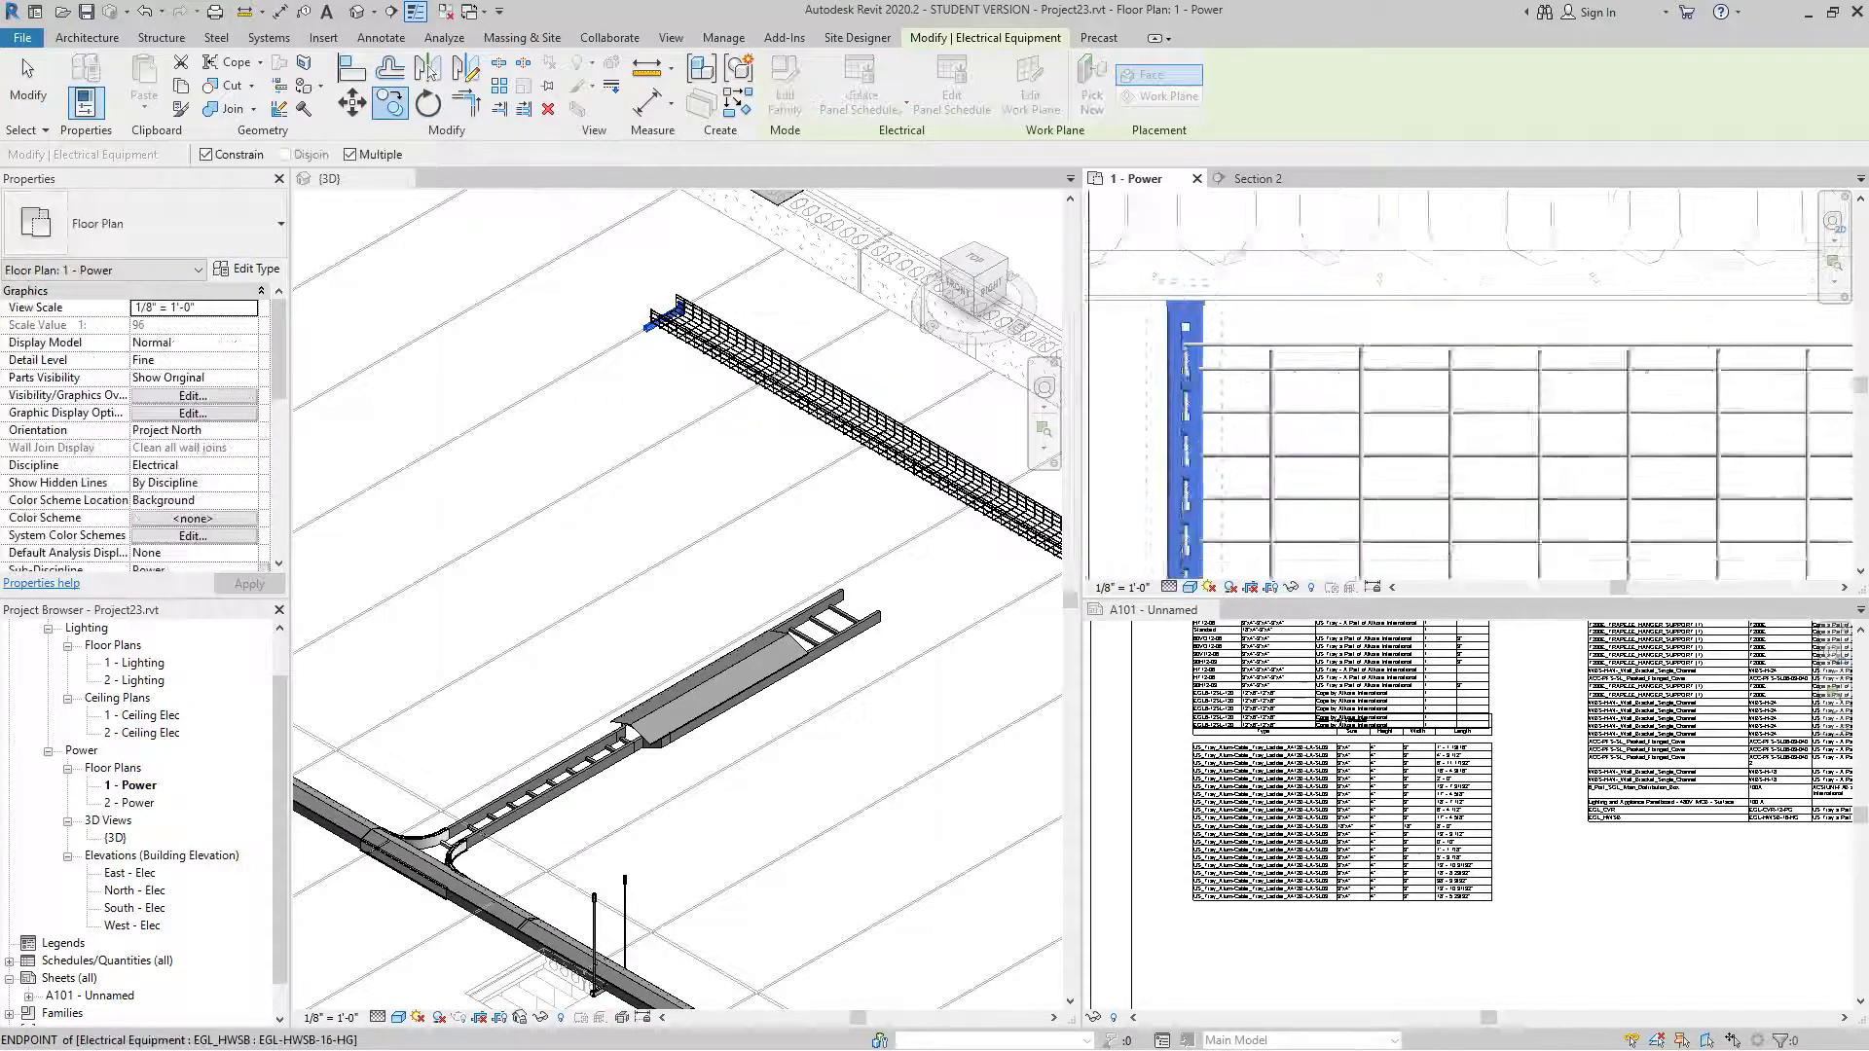
{"action": "left_click", "coordinate": [1187, 300]}
{"action": "middle_click_drag", "start_coordinate": [1593, 312], "coordinate": [1254, 304]}
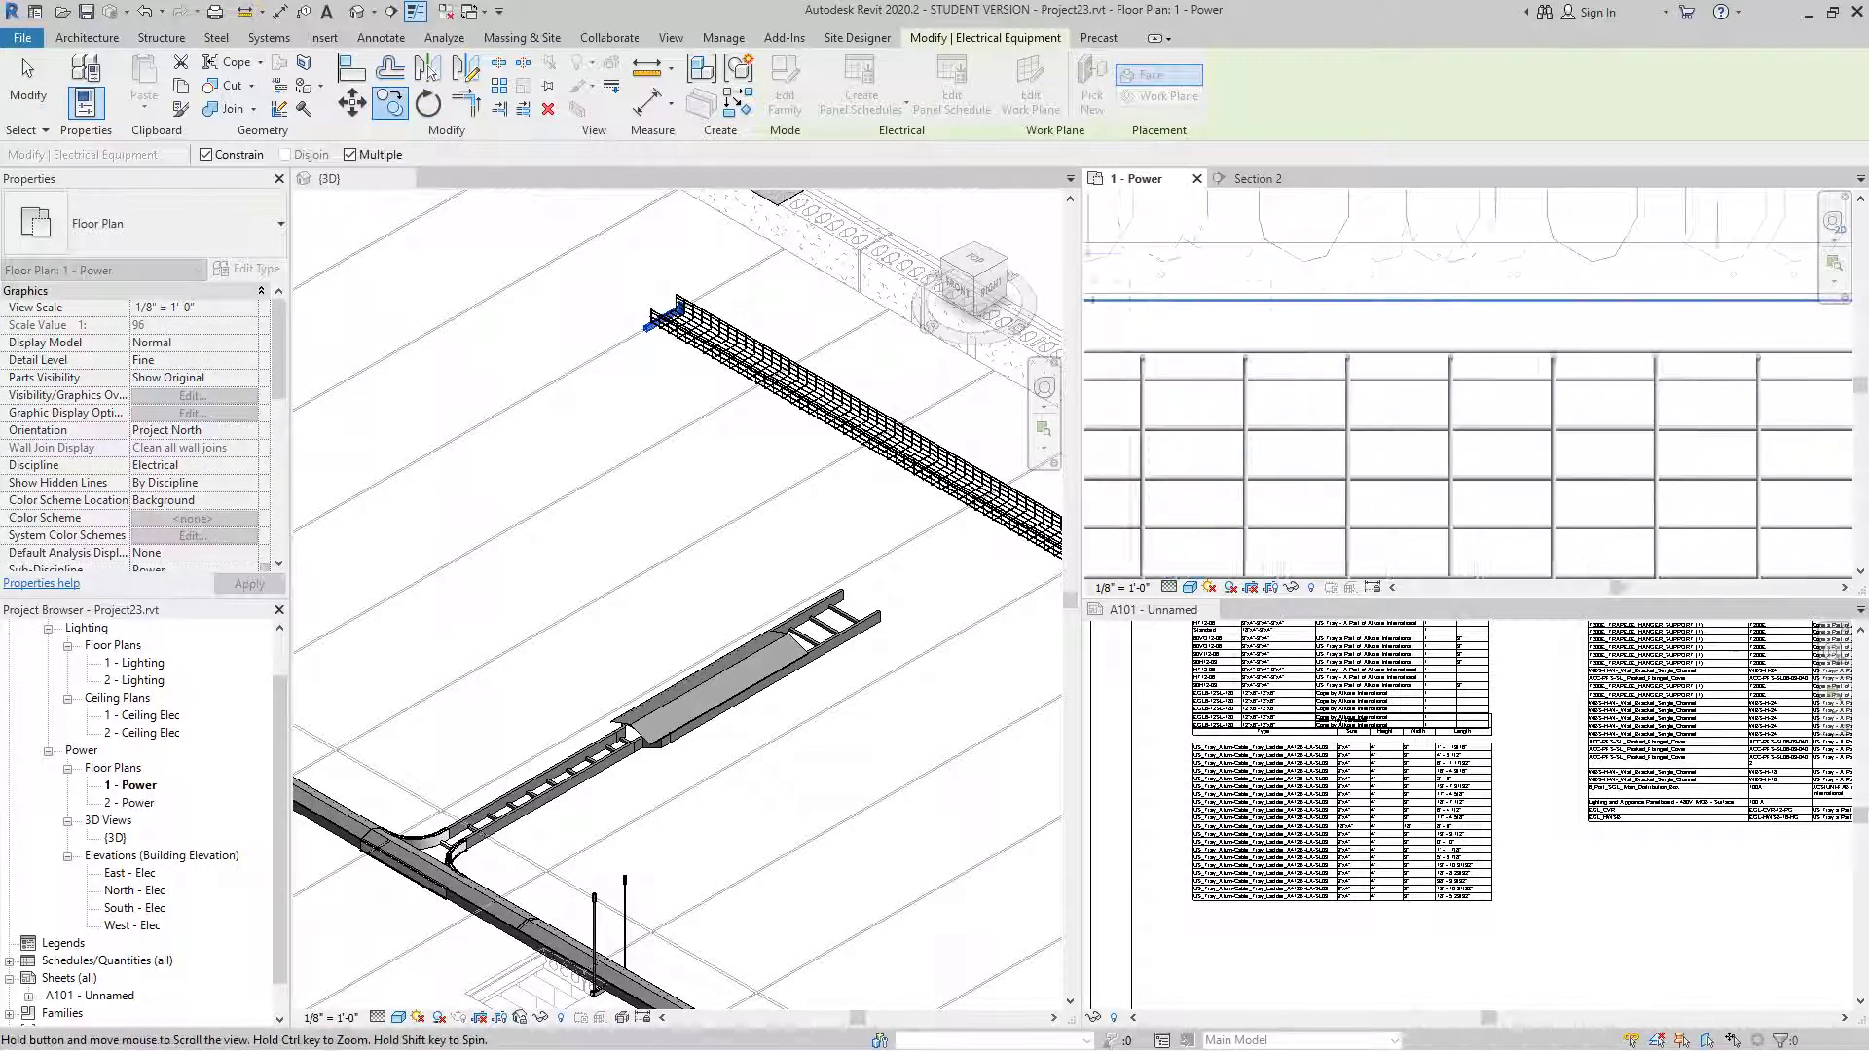
{"action": "scroll", "coordinate": [1253, 304], "scroll_direction": "down", "scroll_amount": 5}
{"action": "middle_click_drag", "start_coordinate": [1483, 298], "coordinate": [1240, 316]}
{"action": "middle_click_drag", "start_coordinate": [1768, 317], "coordinate": [1543, 316]}
{"action": "scroll", "coordinate": [1655, 322], "scroll_direction": "up", "scroll_amount": 3}
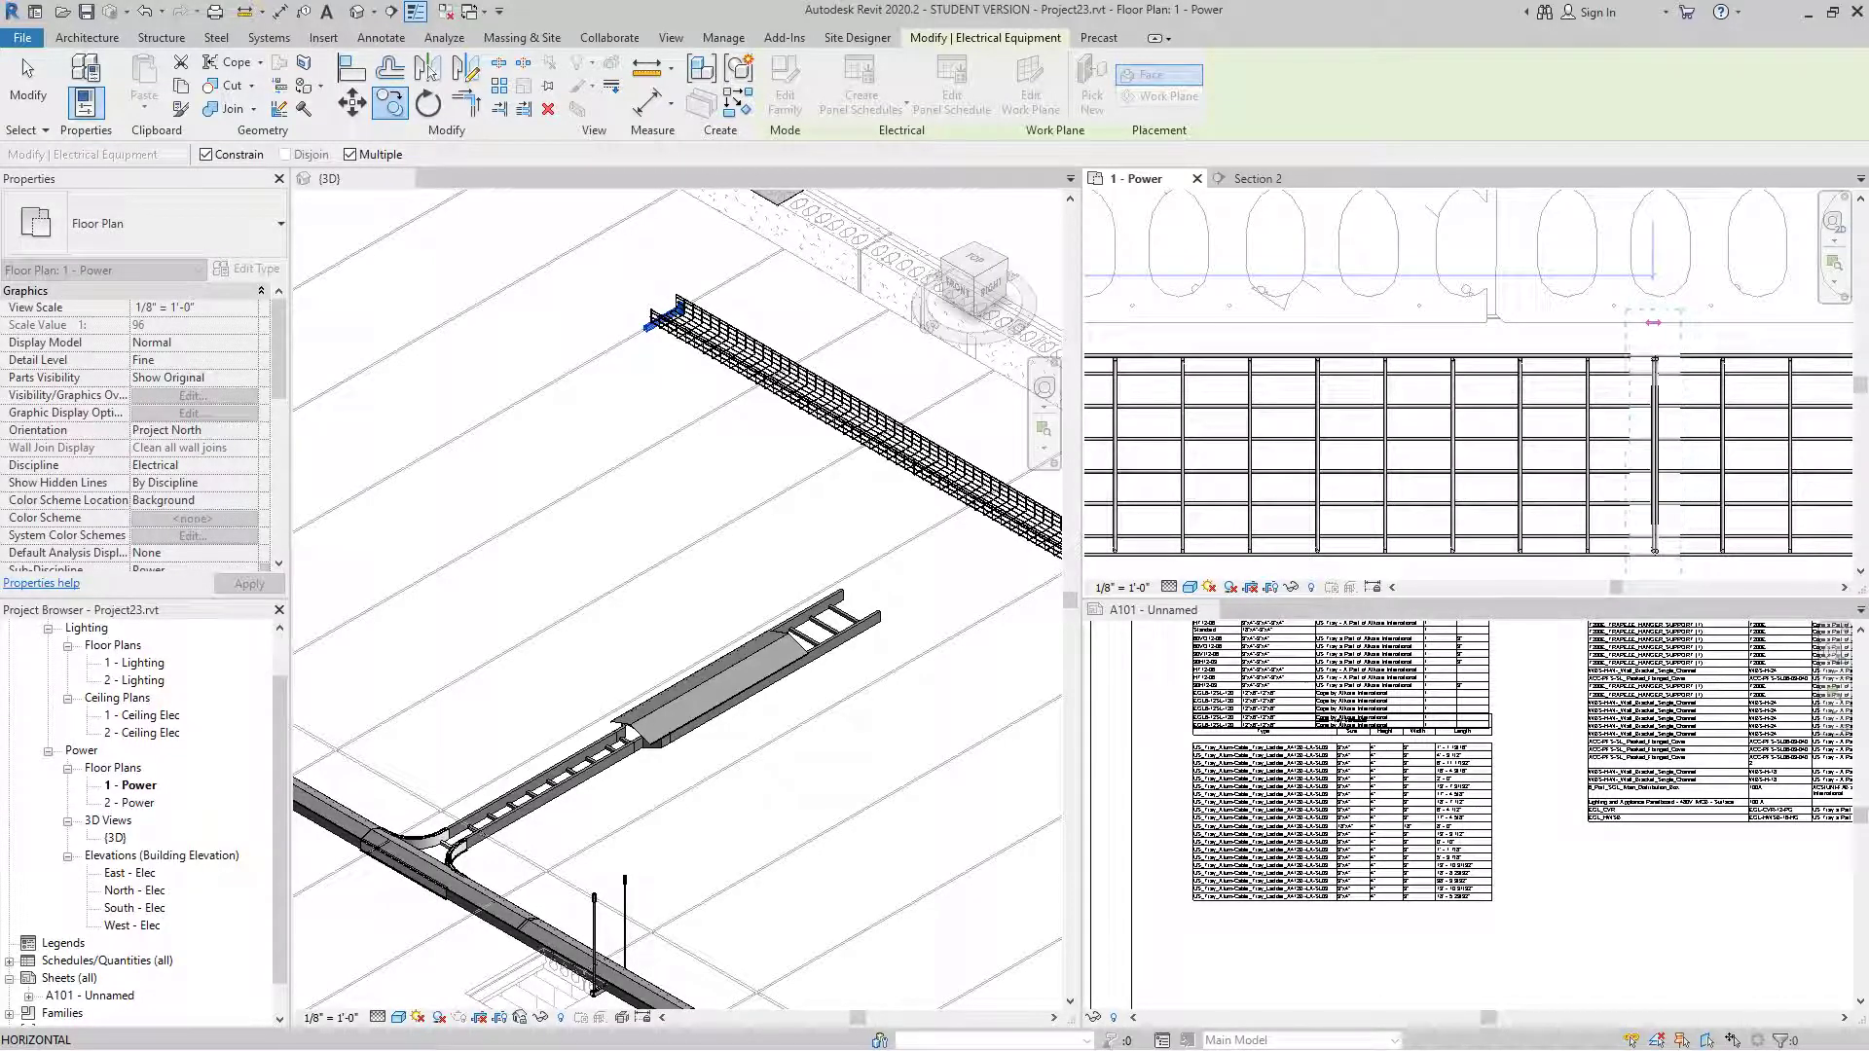
{"action": "left_click", "coordinate": [1653, 322]}
{"action": "scroll", "coordinate": [1184, 326], "scroll_direction": "down", "scroll_amount": 4}
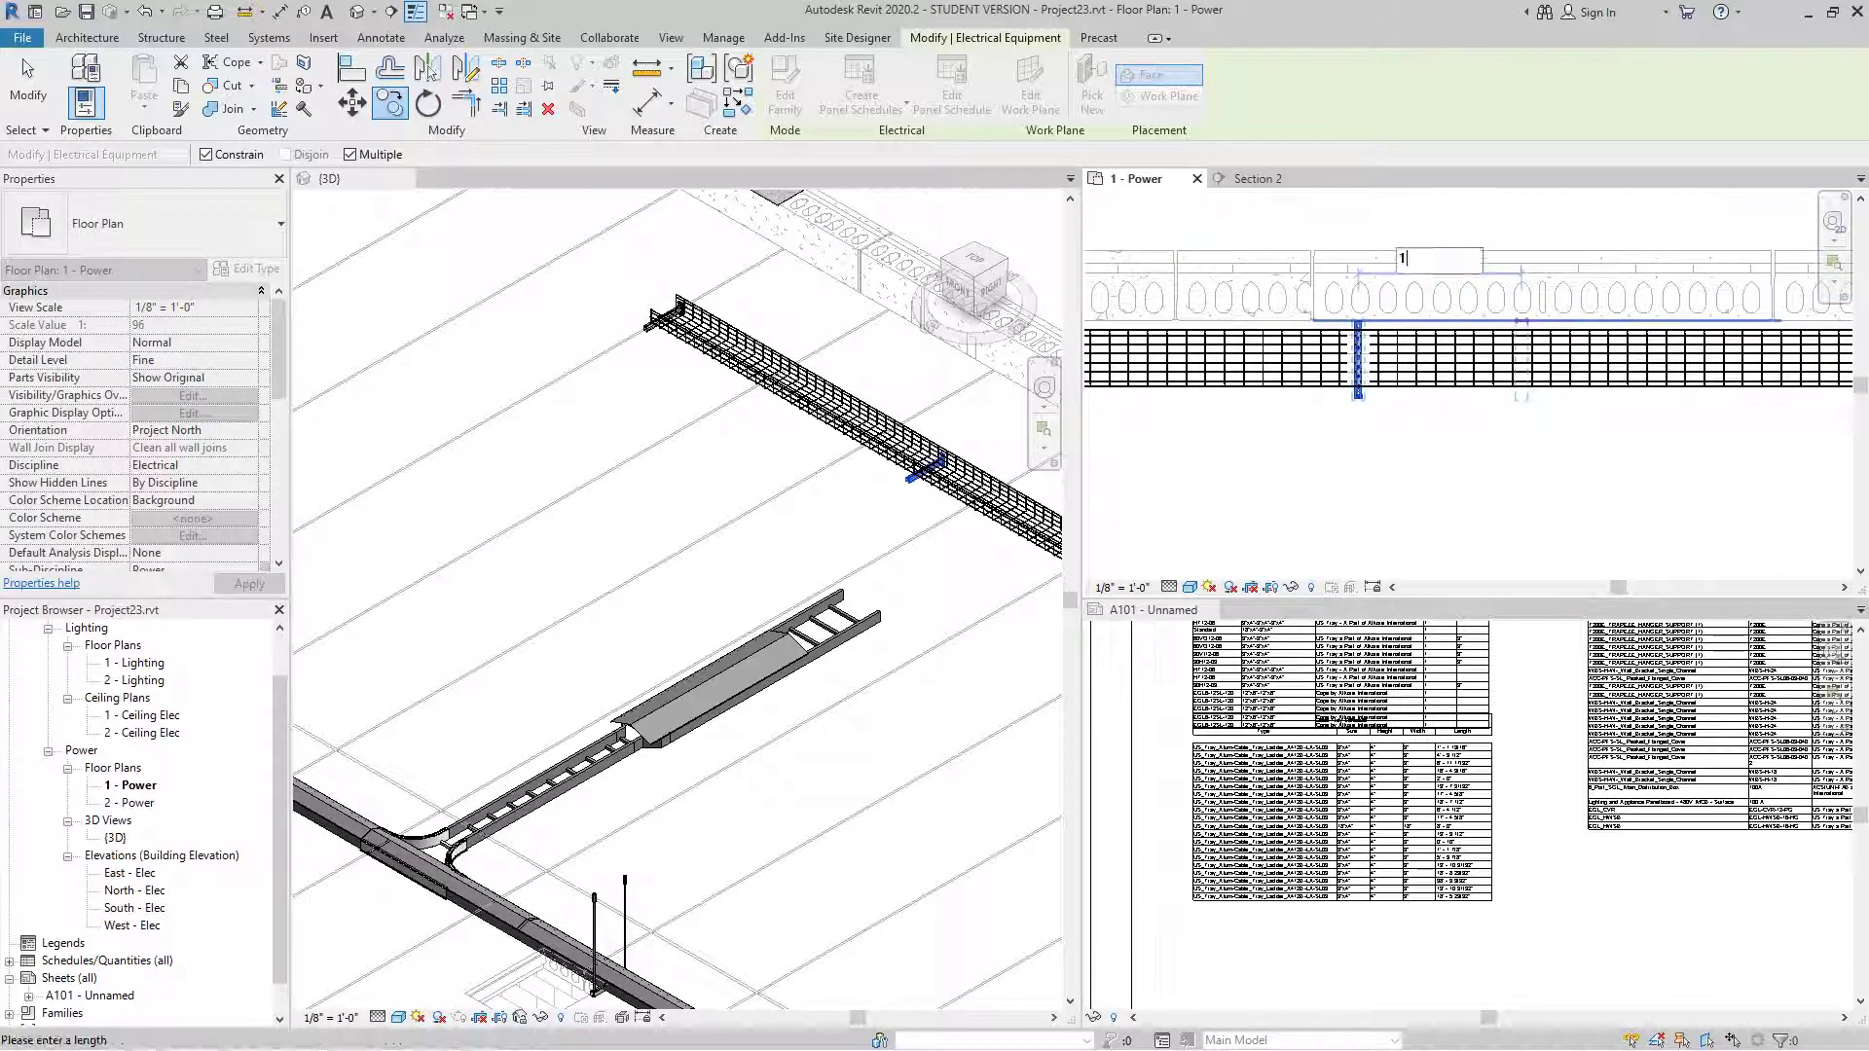
- Place two more copies of the wall bracket at 10' spacing, at the next two joints of the tray run
{"action": "key", "text": "Return"}
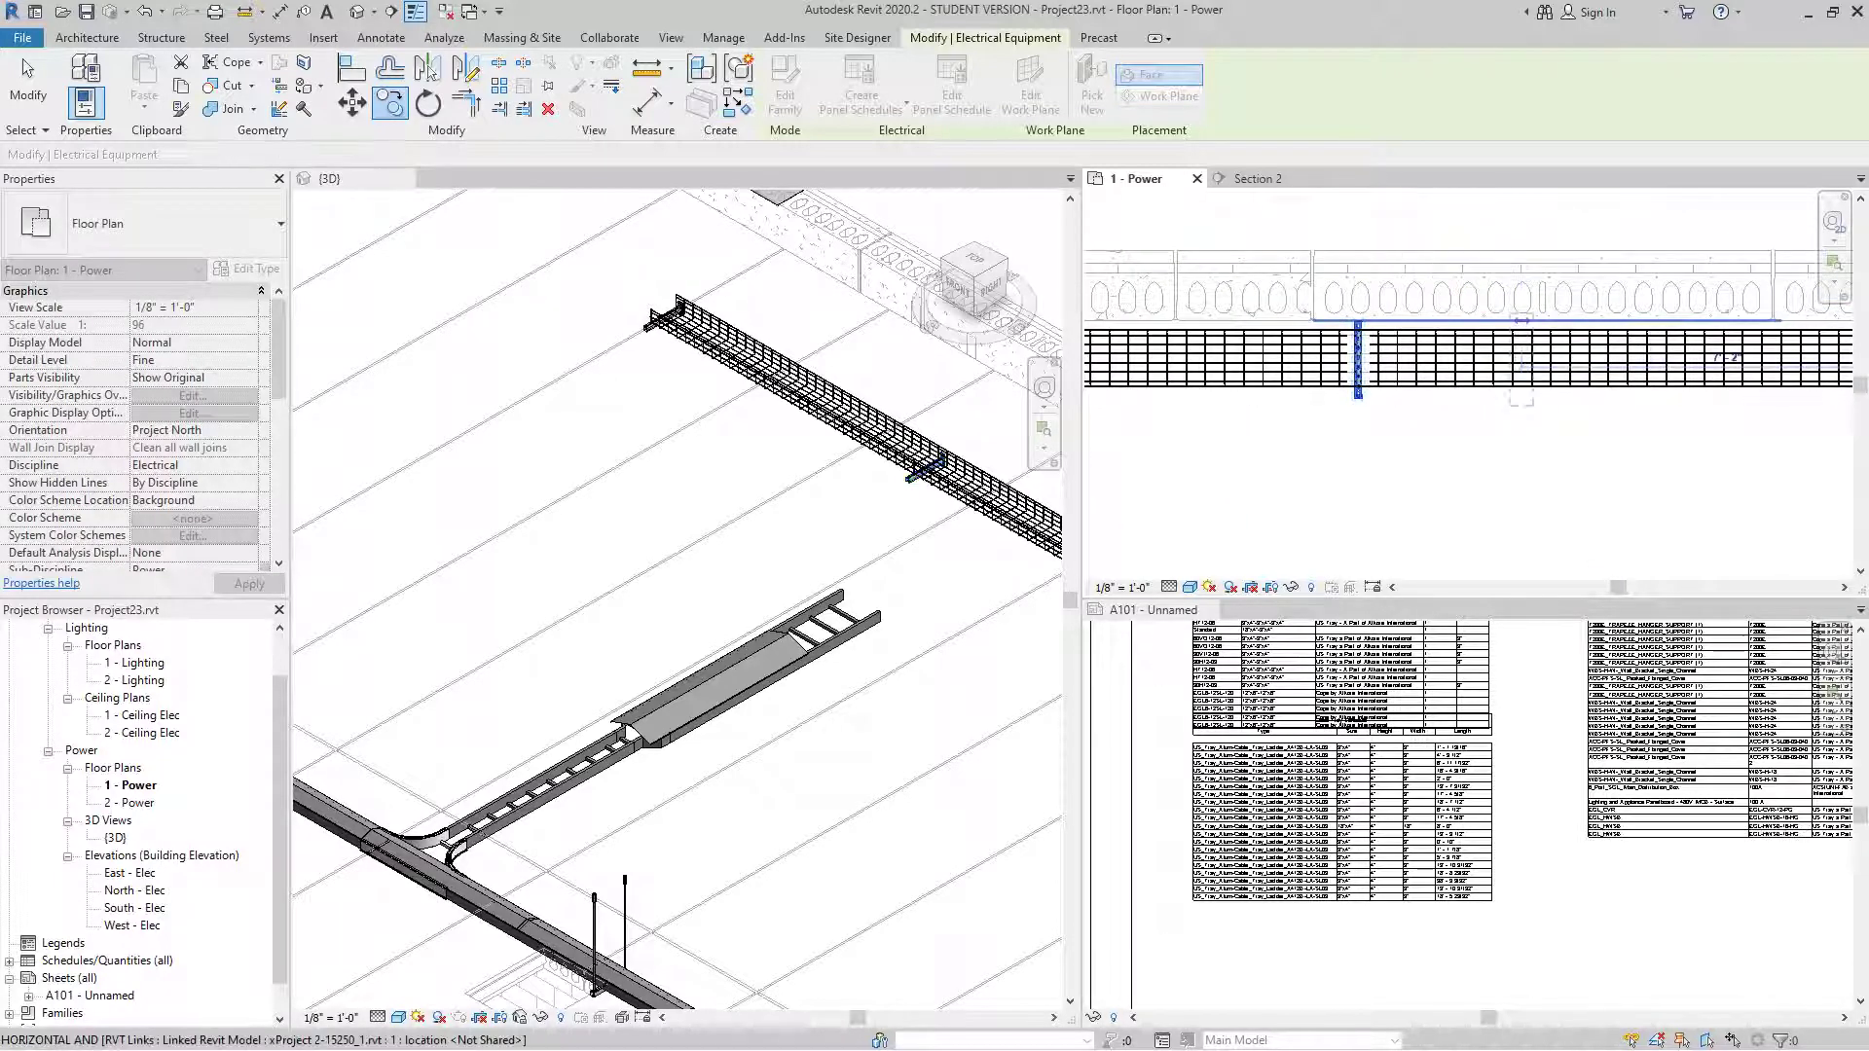
{"action": "middle_click_drag", "start_coordinate": [1575, 389], "coordinate": [1394, 391]}
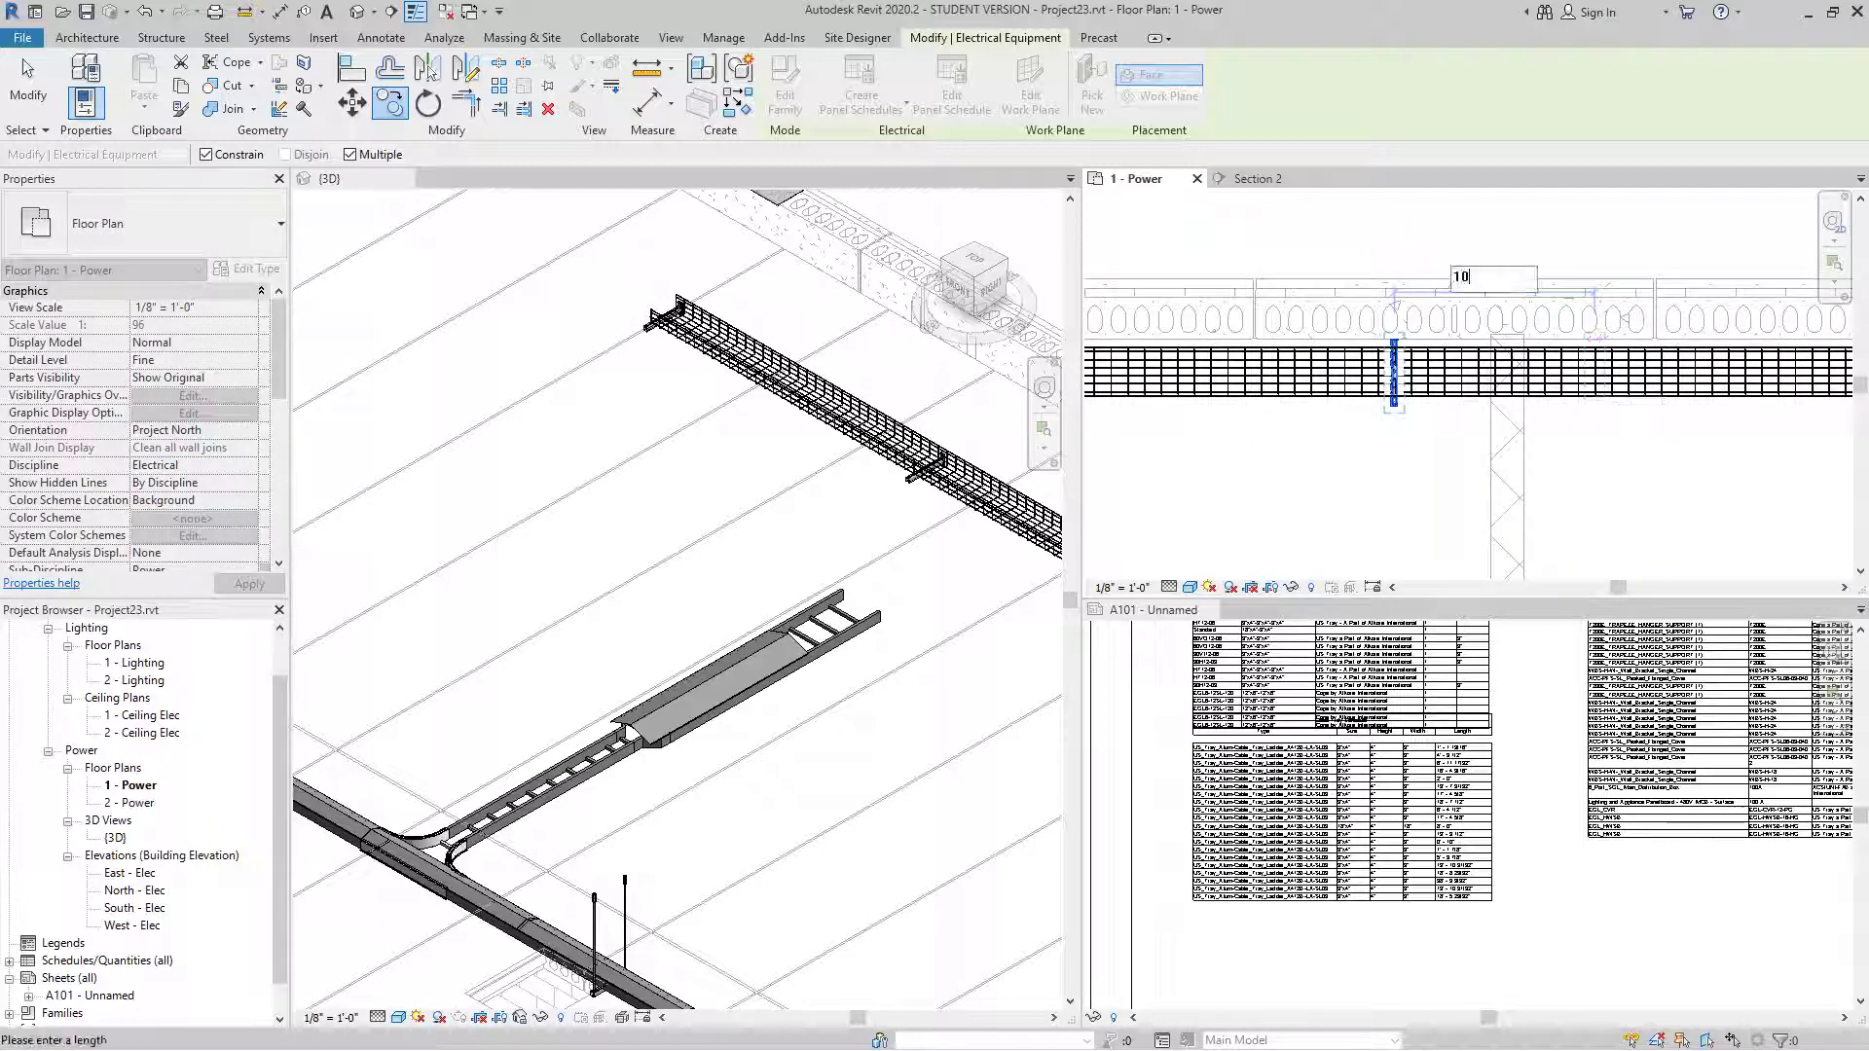
{"action": "key", "text": "Return"}
- Continue the wall bracket copies at 10' spacing up to the far end of the tray run, finish copying and clear the selection
{"action": "scroll", "coordinate": [1595, 390], "scroll_direction": "down", "scroll_amount": 2}
{"action": "middle_click_drag", "start_coordinate": [1595, 389], "coordinate": [1431, 394]}
{"action": "middle_click_drag", "start_coordinate": [1602, 426], "coordinate": [1452, 429]}
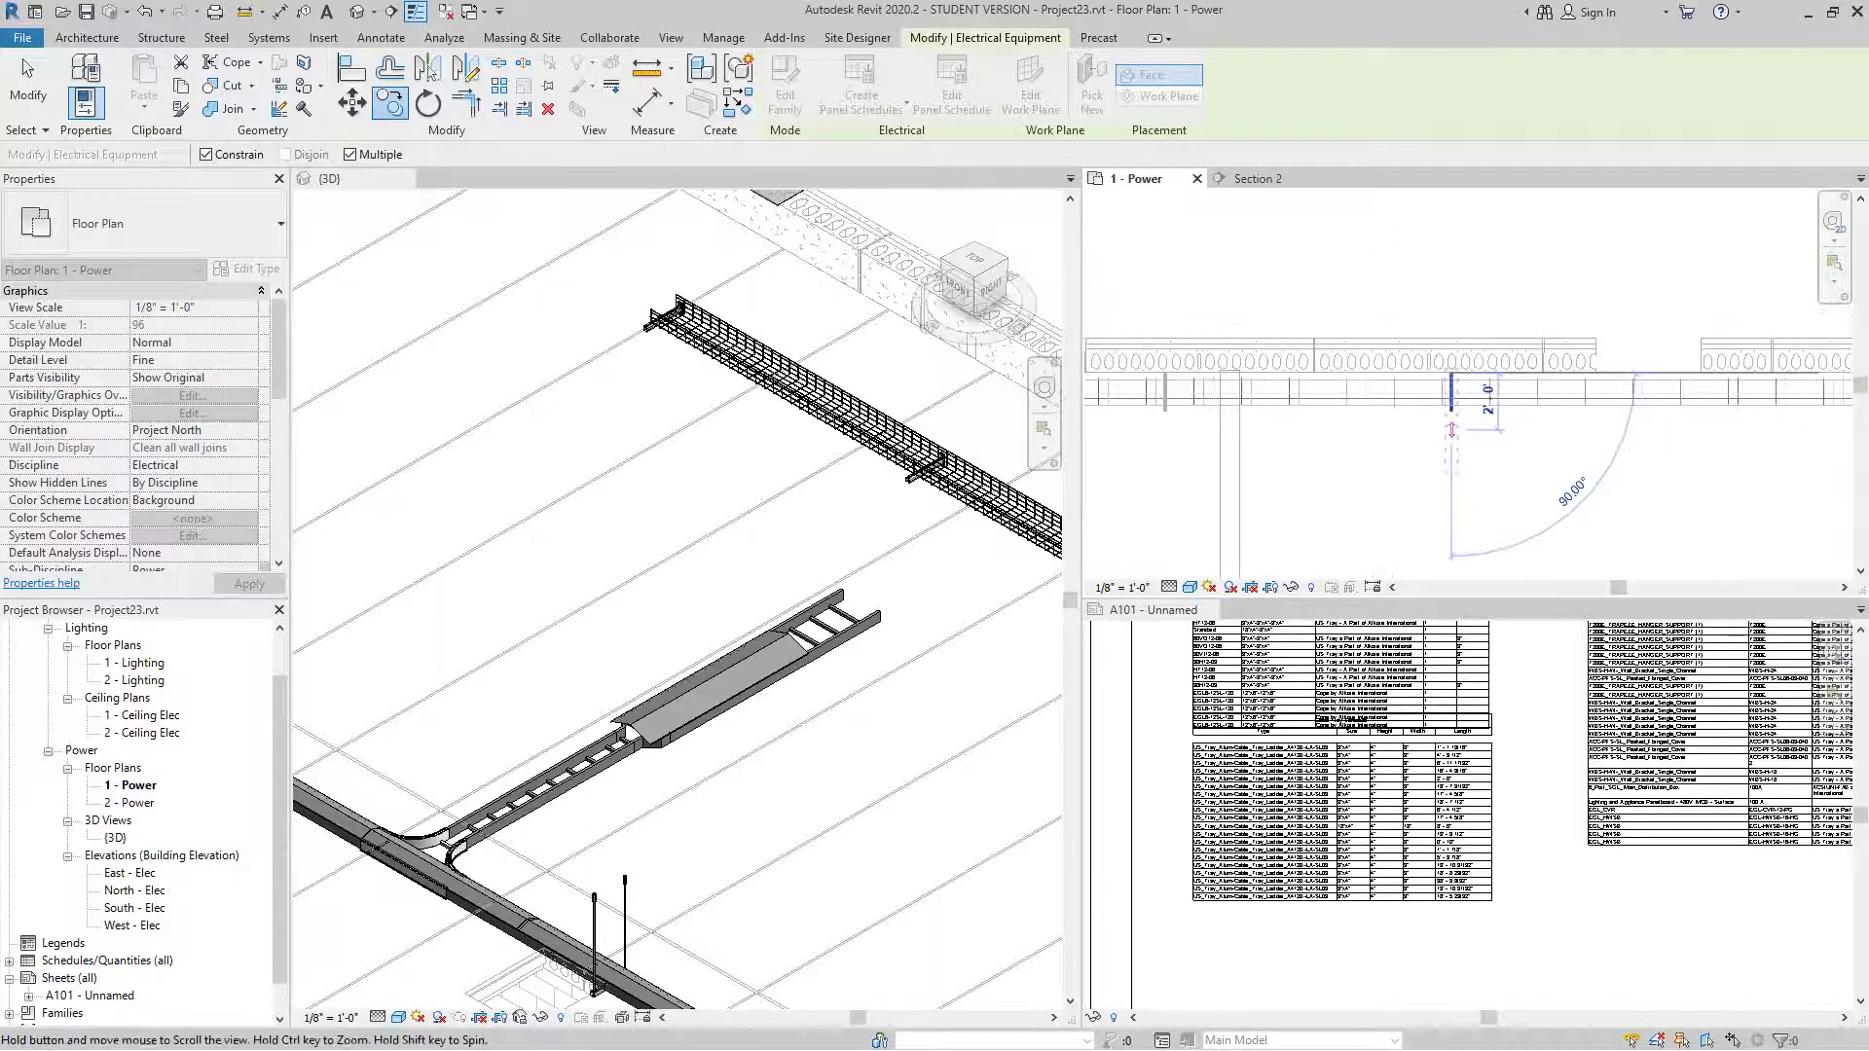
{"action": "middle_click_drag", "start_coordinate": [1676, 372], "coordinate": [1485, 384]}
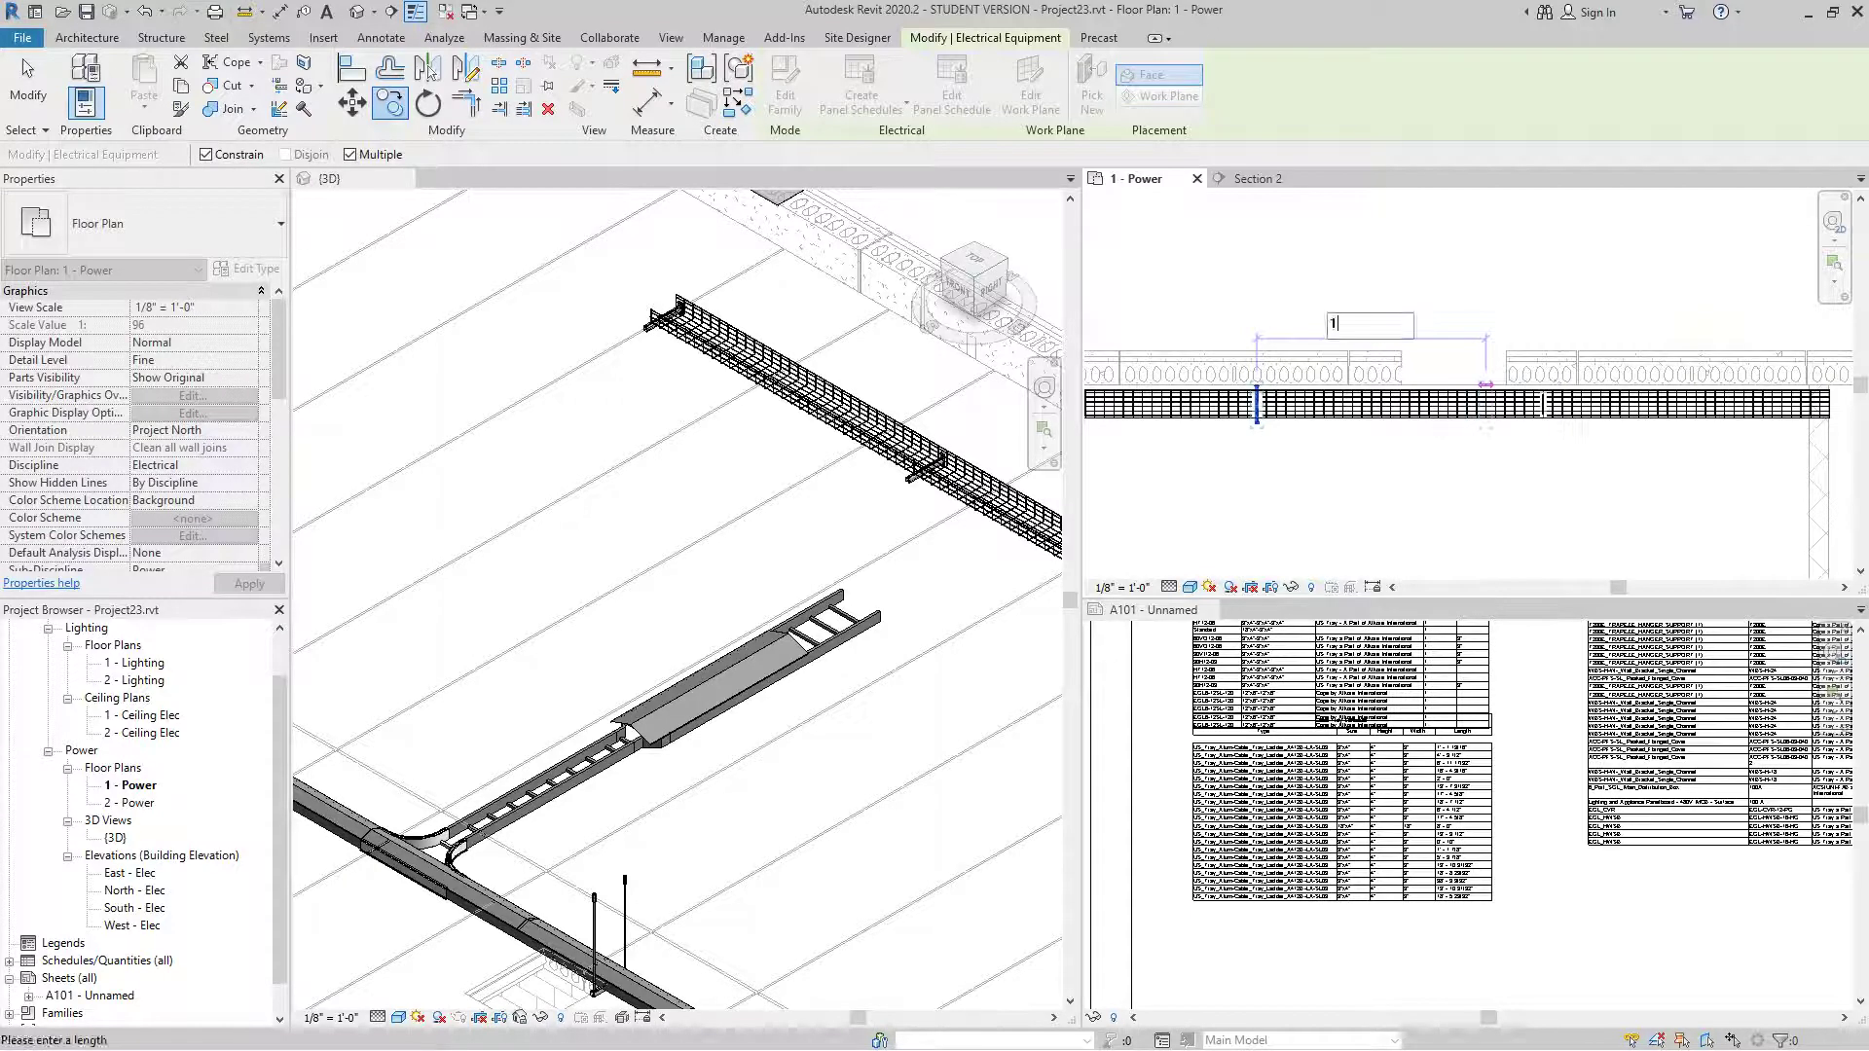
{"action": "key", "text": "Return"}
{"action": "middle_click_drag", "start_coordinate": [1643, 385], "coordinate": [1473, 400]}
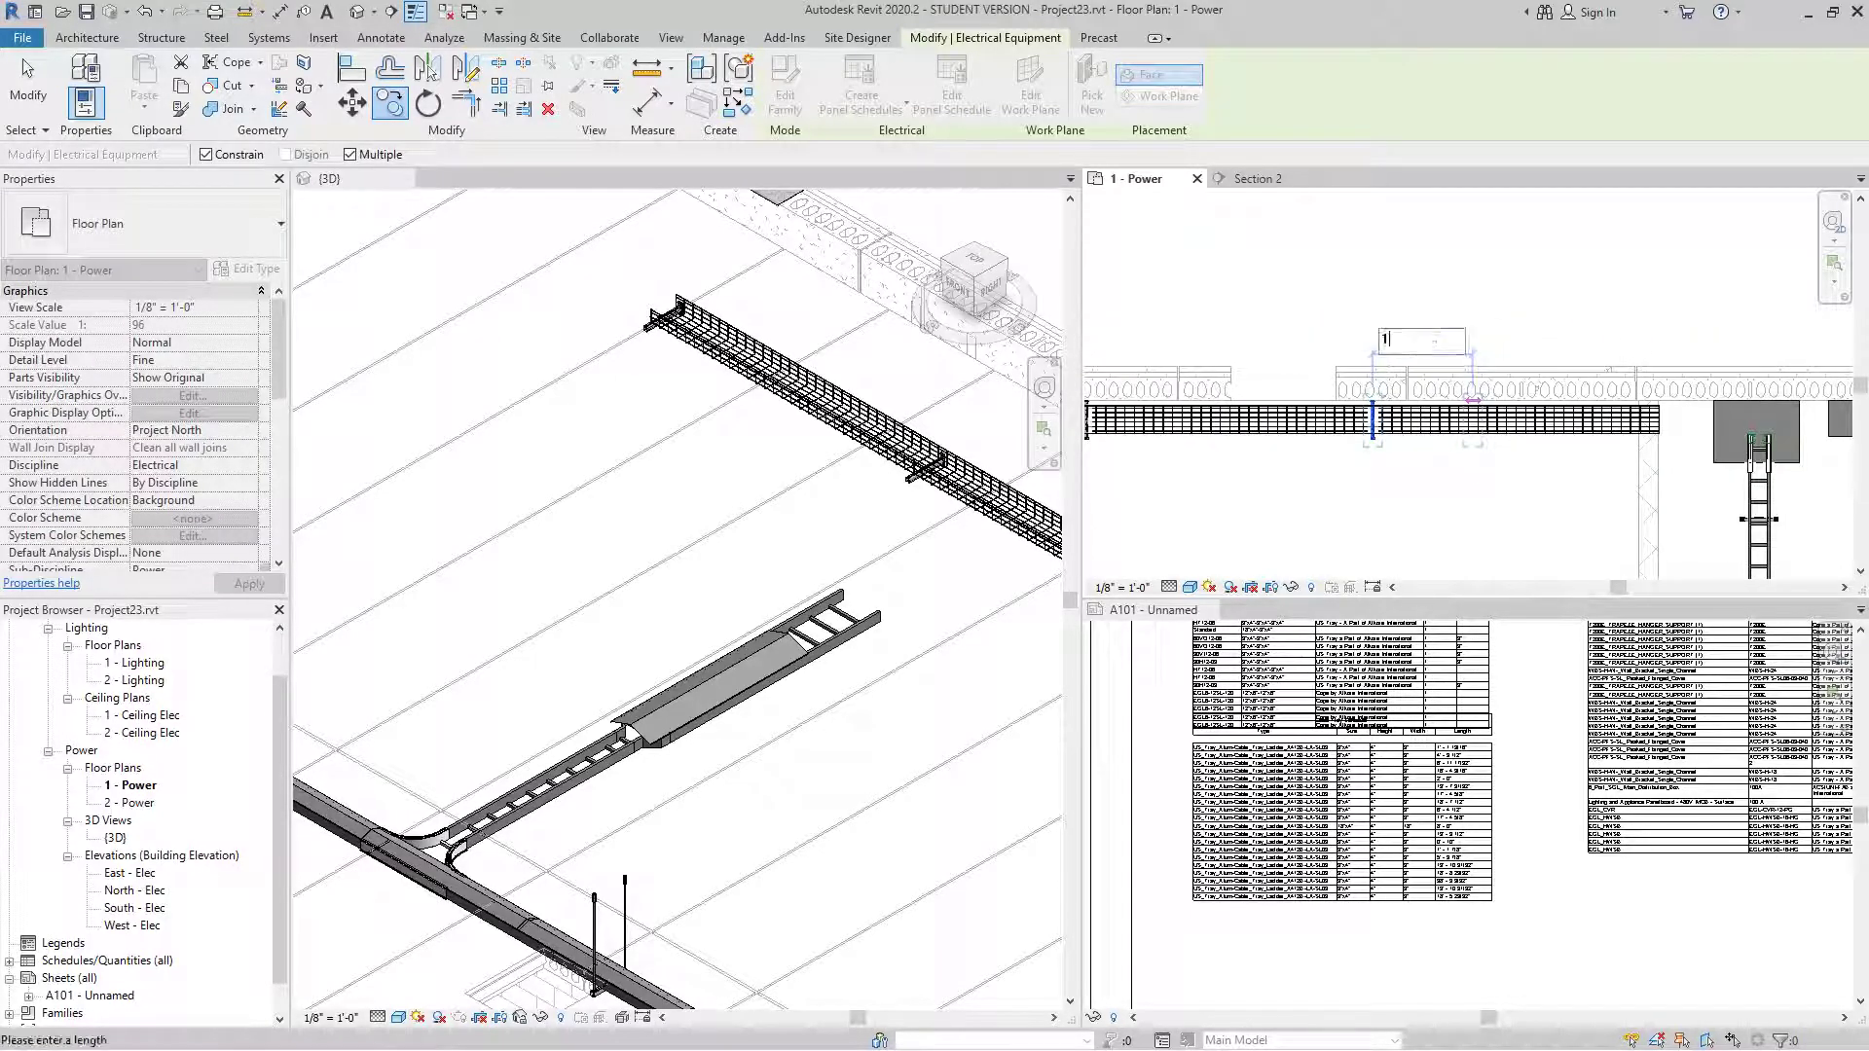
{"action": "left_click", "coordinate": [1616, 373]}
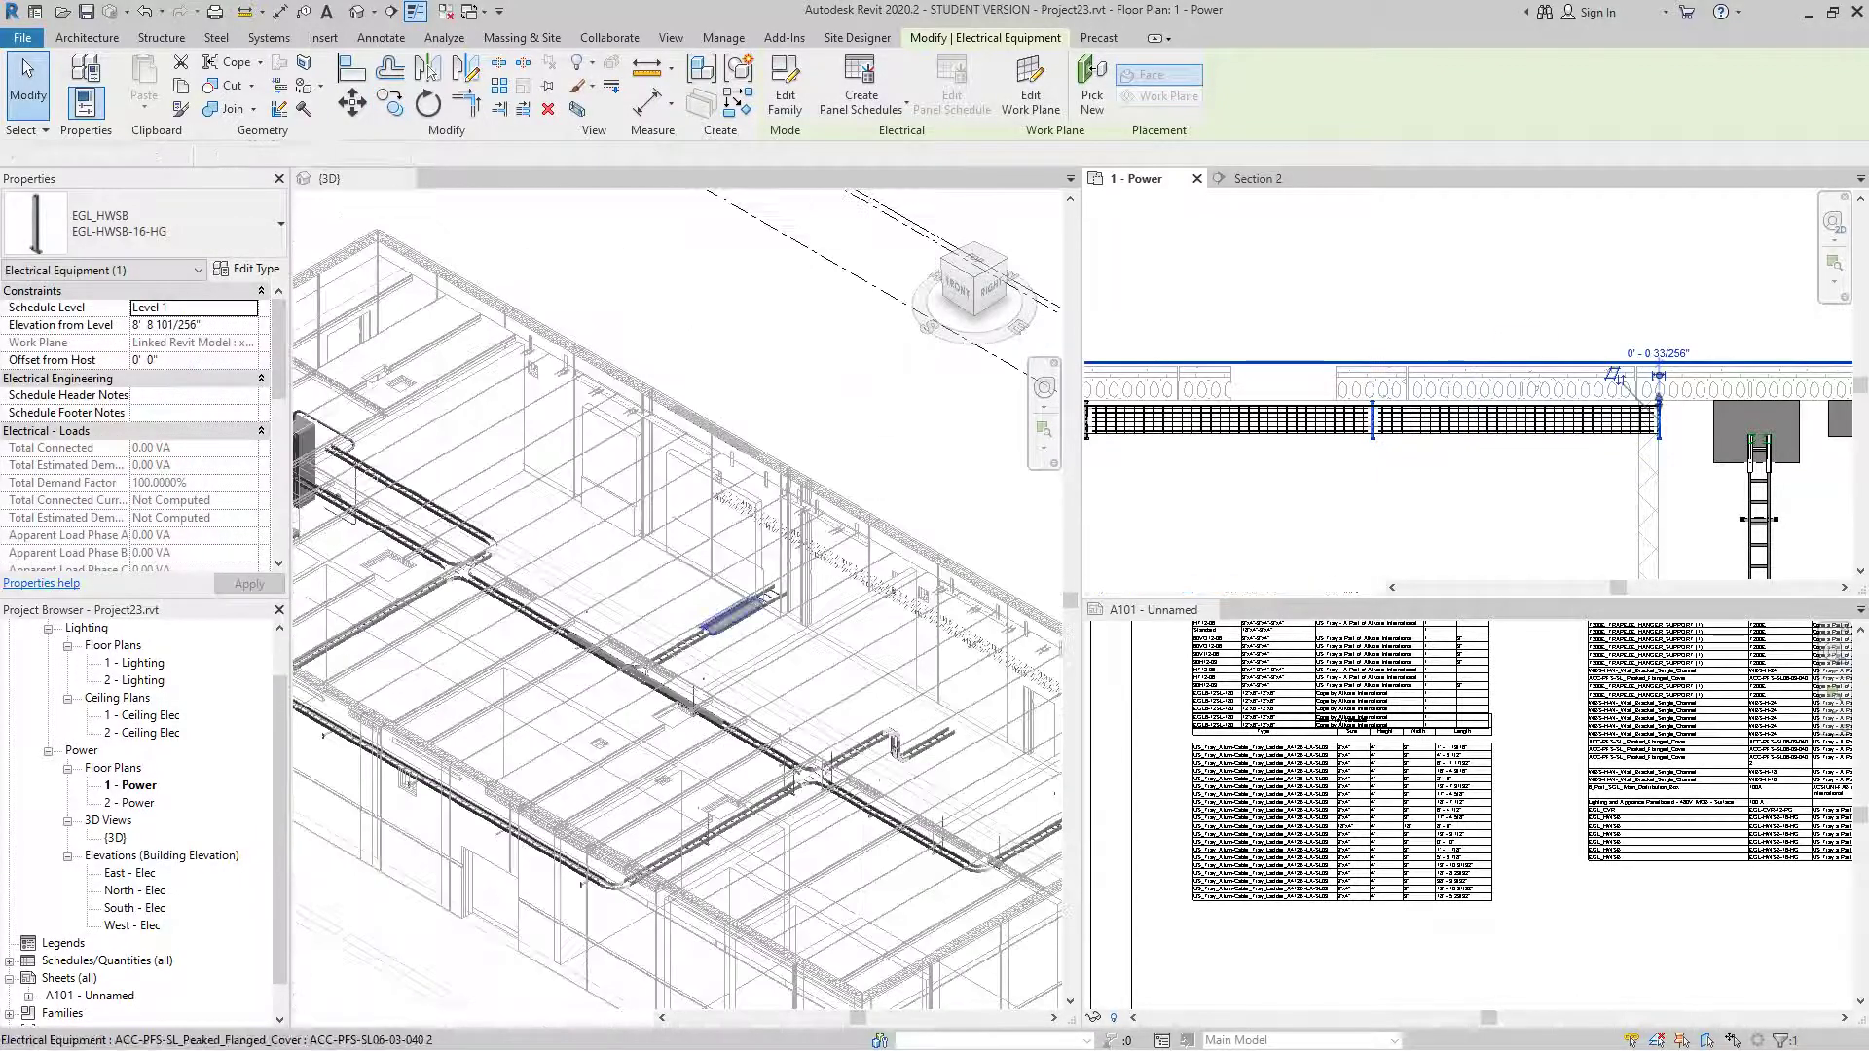
{"action": "scroll", "coordinate": [765, 611], "scroll_direction": "down", "scroll_amount": 1}
{"action": "middle_click_drag", "start_coordinate": [765, 610], "coordinate": [584, 484]}
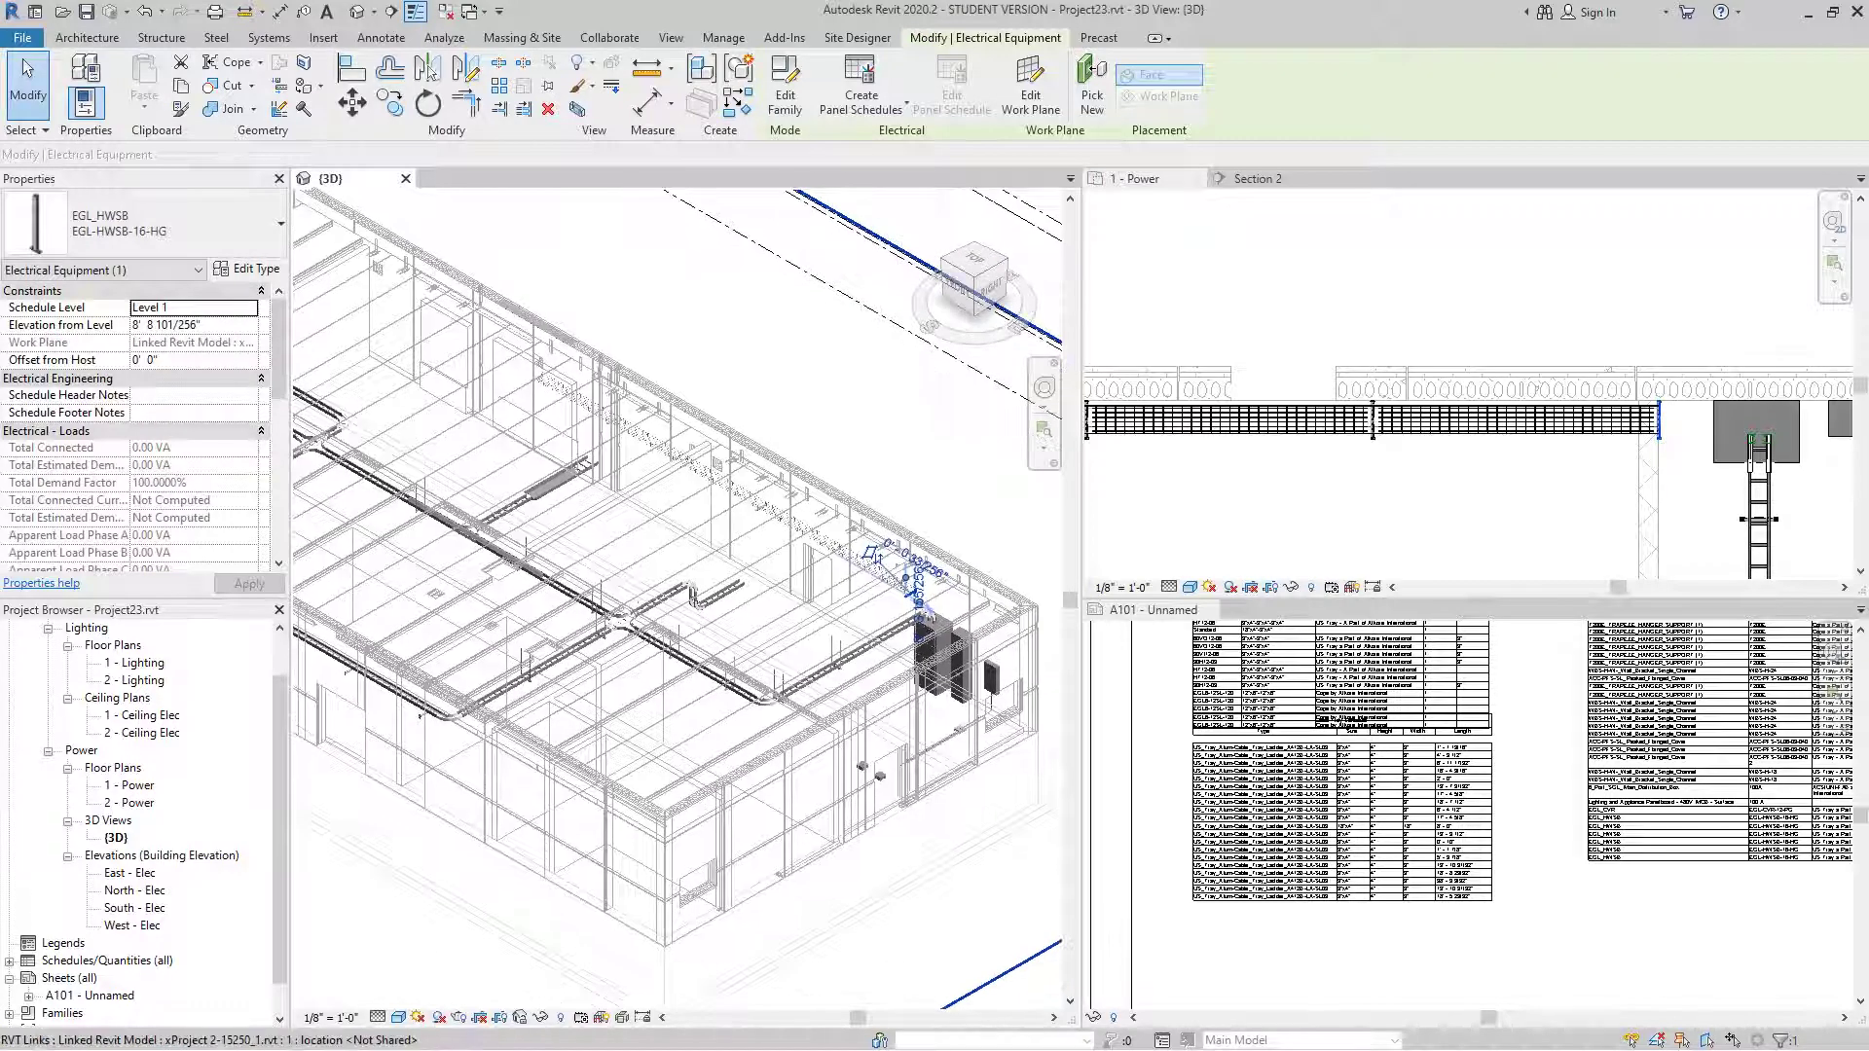
{"action": "key", "text": "Escape"}
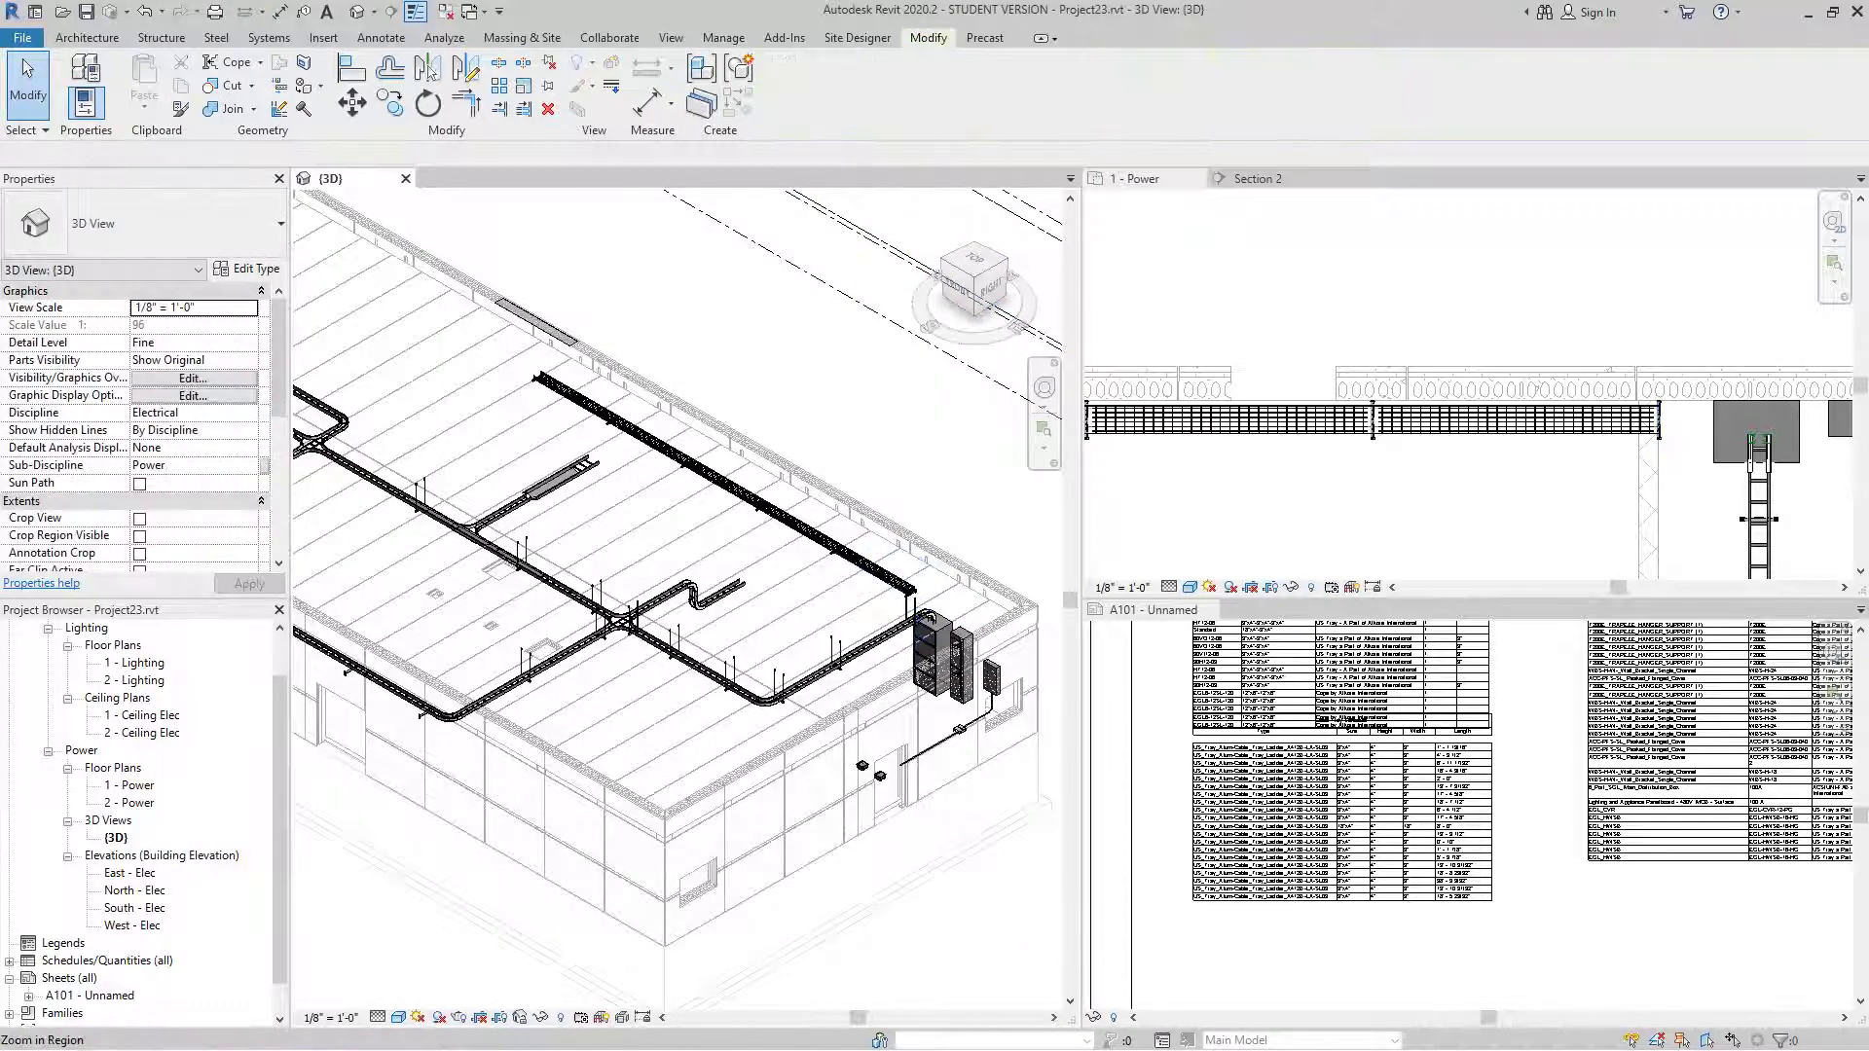
- Examine the bracket positions along the whole wall tray run, from its far end back to the section marker at its start
{"action": "scroll", "coordinate": [1196, 459], "scroll_direction": "up", "scroll_amount": 2}
{"action": "scroll", "coordinate": [1196, 458], "scroll_direction": "up", "scroll_amount": 3}
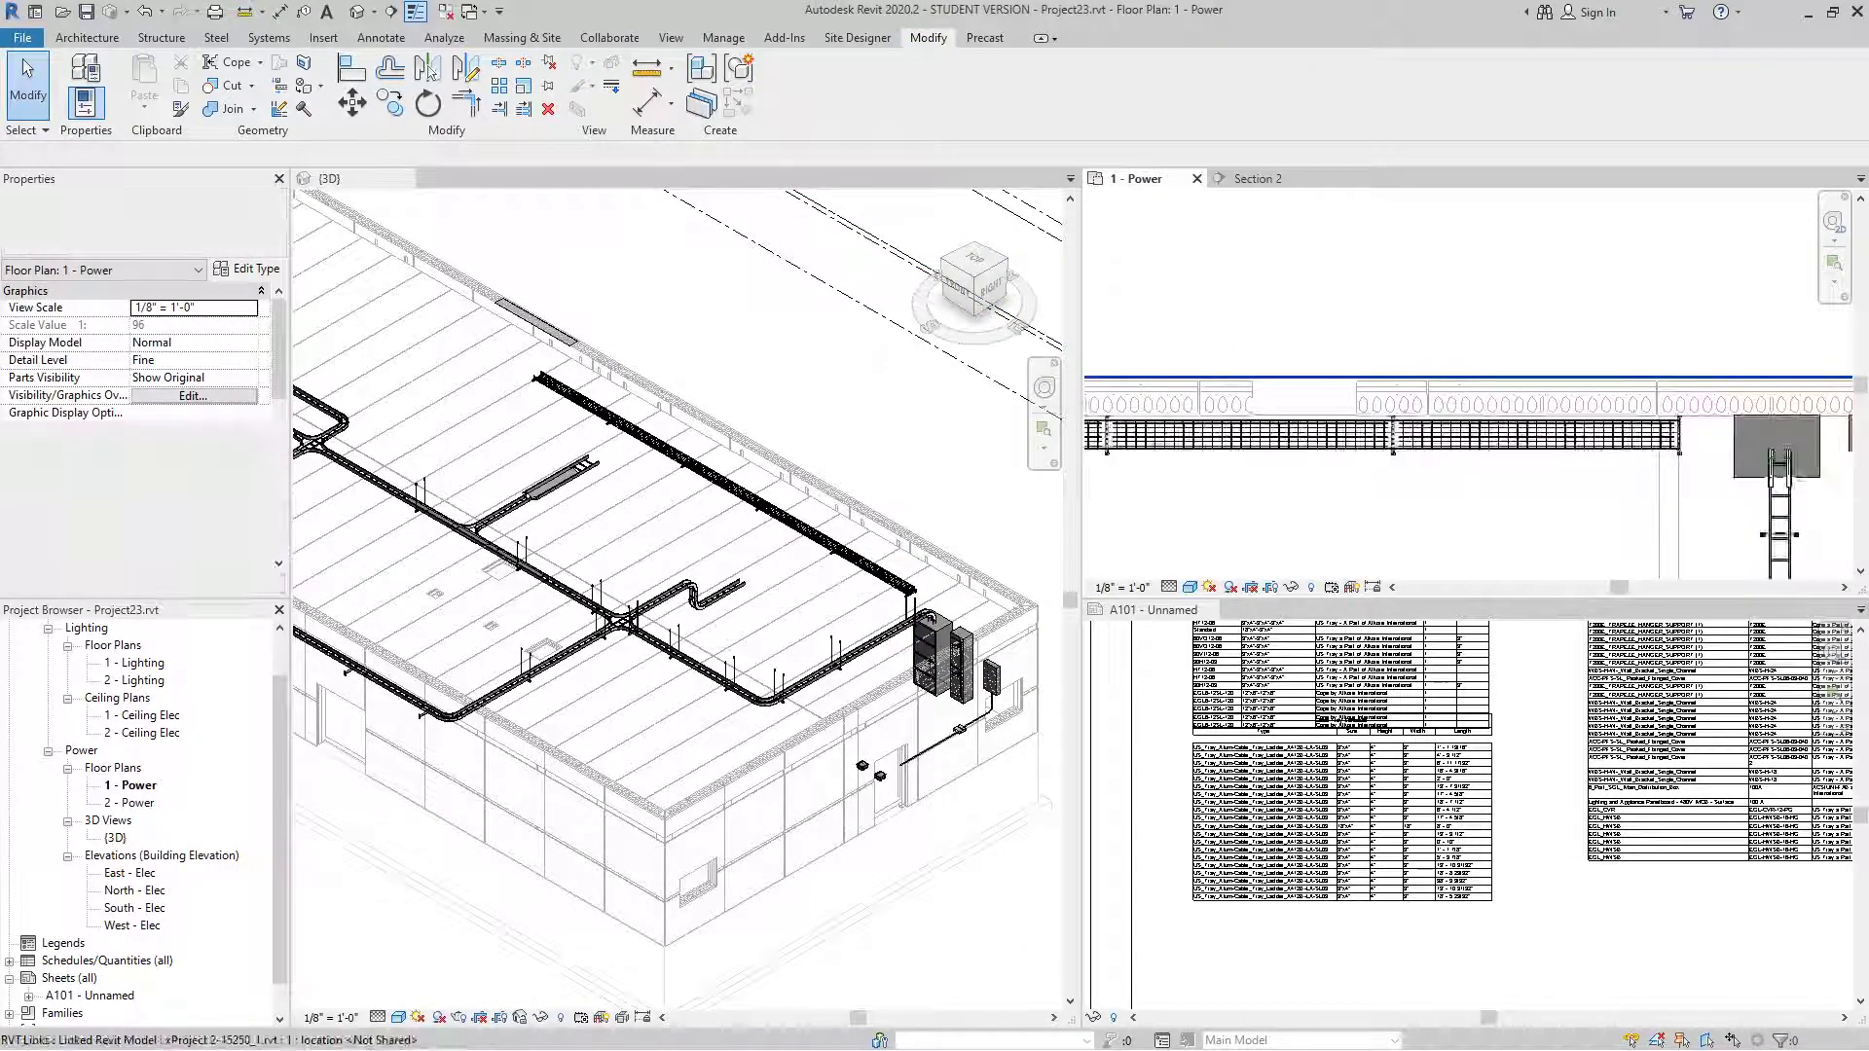
{"action": "middle_click_drag", "start_coordinate": [1195, 459], "coordinate": [1562, 491]}
{"action": "scroll", "coordinate": [699, 468], "scroll_direction": "down", "scroll_amount": 3}
{"action": "scroll", "coordinate": [1215, 490], "scroll_direction": "up", "scroll_amount": 2}
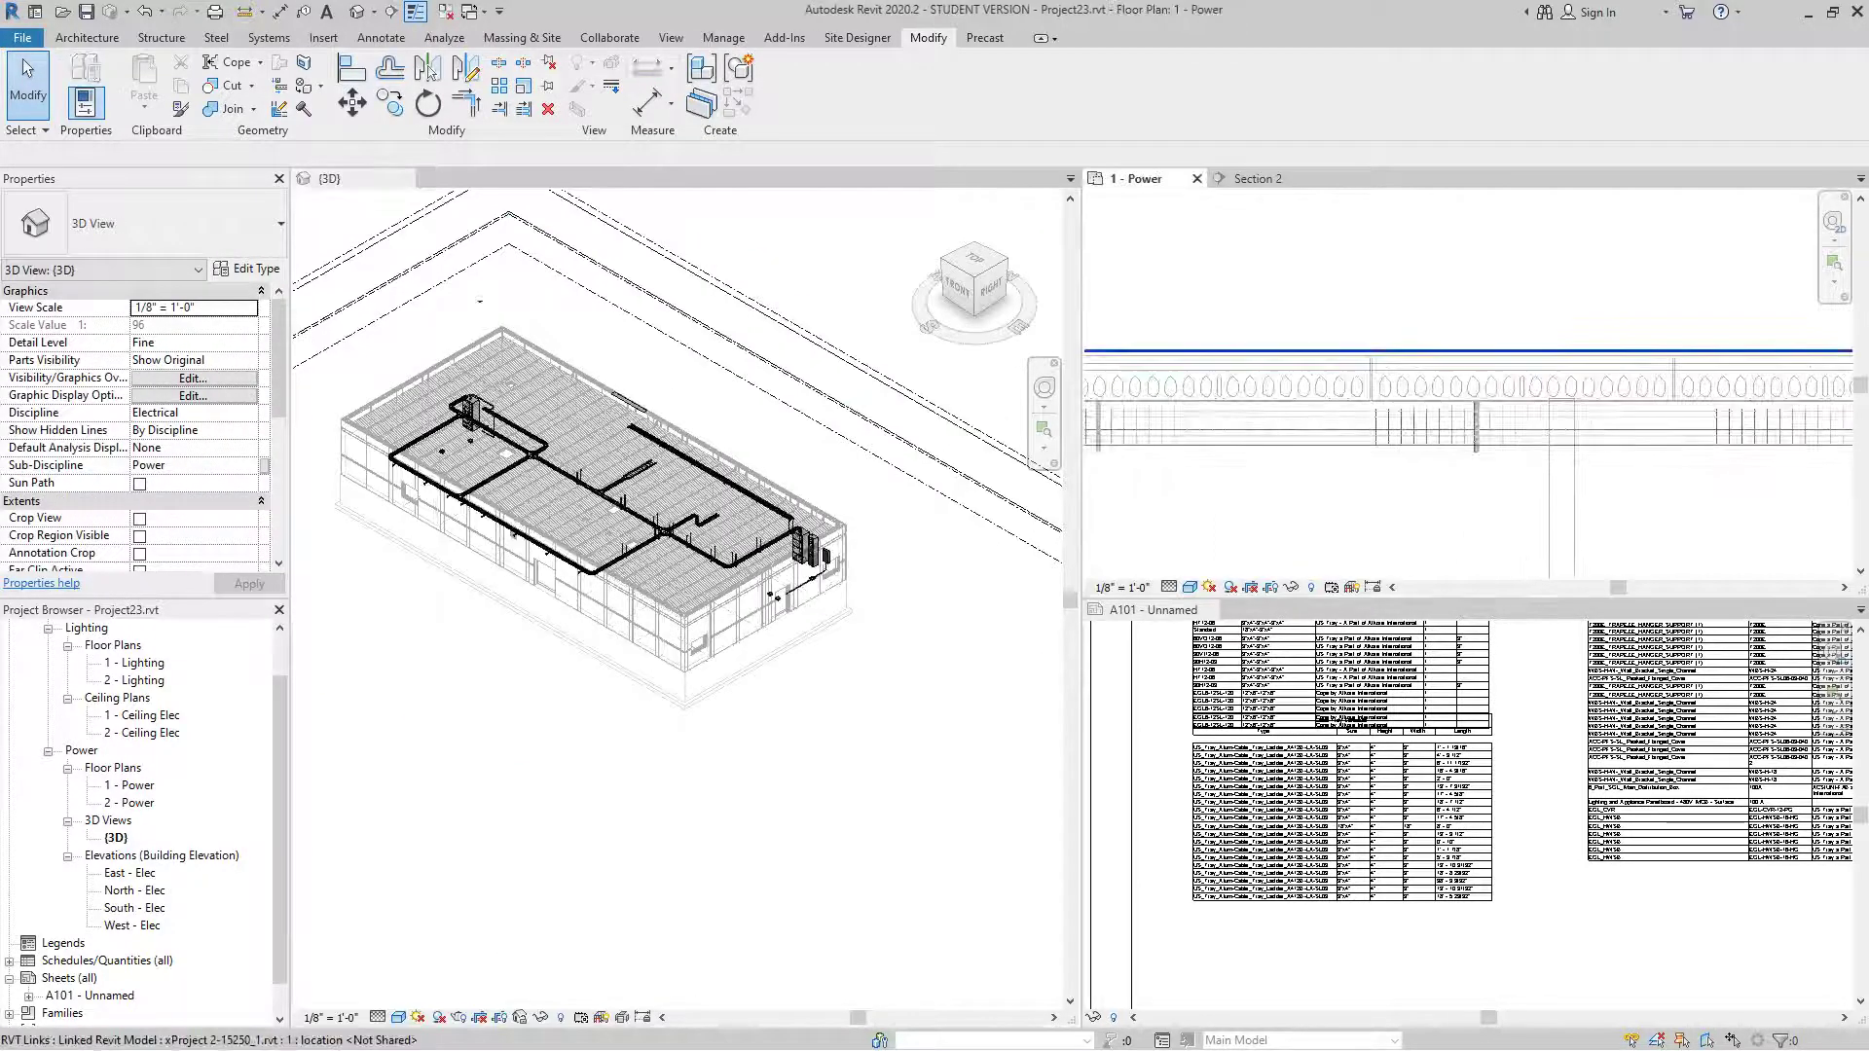
{"action": "scroll", "coordinate": [1215, 490], "scroll_direction": "down", "scroll_amount": 3}
{"action": "middle_click_drag", "start_coordinate": [1215, 490], "coordinate": [1274, 494]}
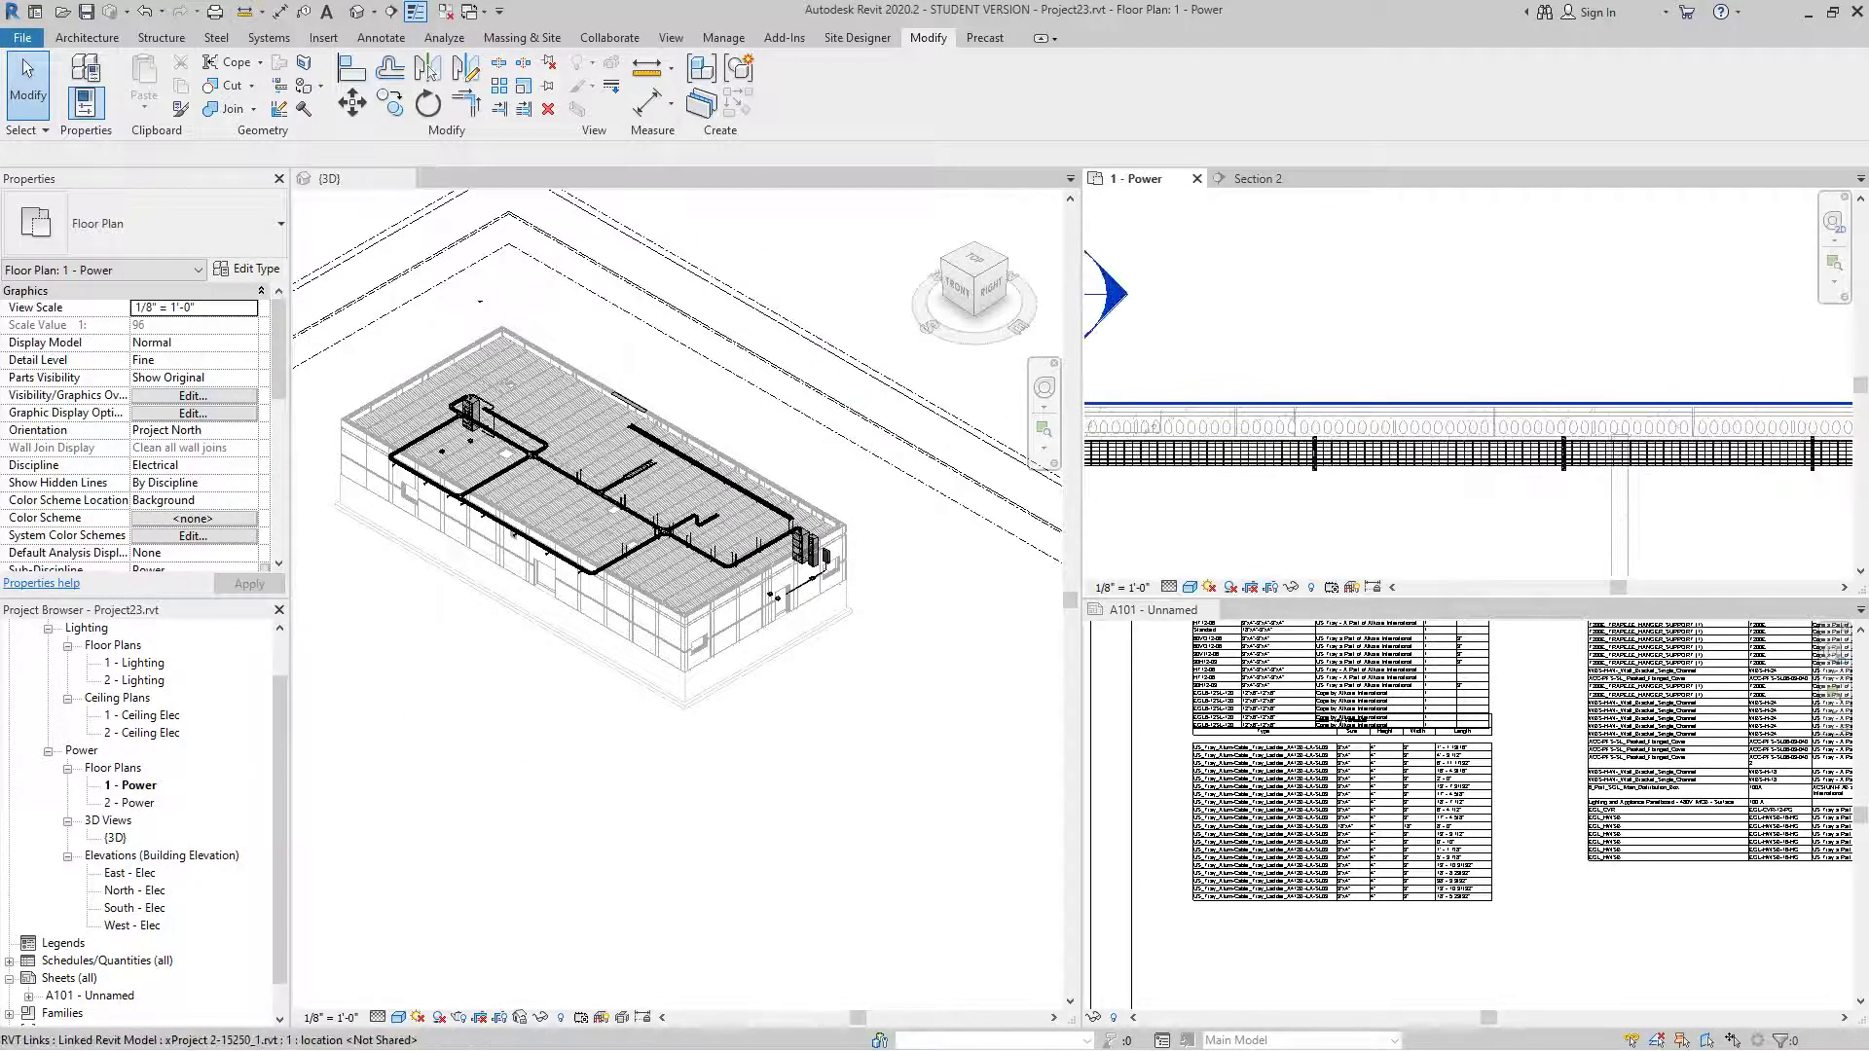
{"action": "scroll", "coordinate": [477, 453], "scroll_direction": "up", "scroll_amount": 3}
{"action": "scroll", "coordinate": [629, 445], "scroll_direction": "down", "scroll_amount": 3}
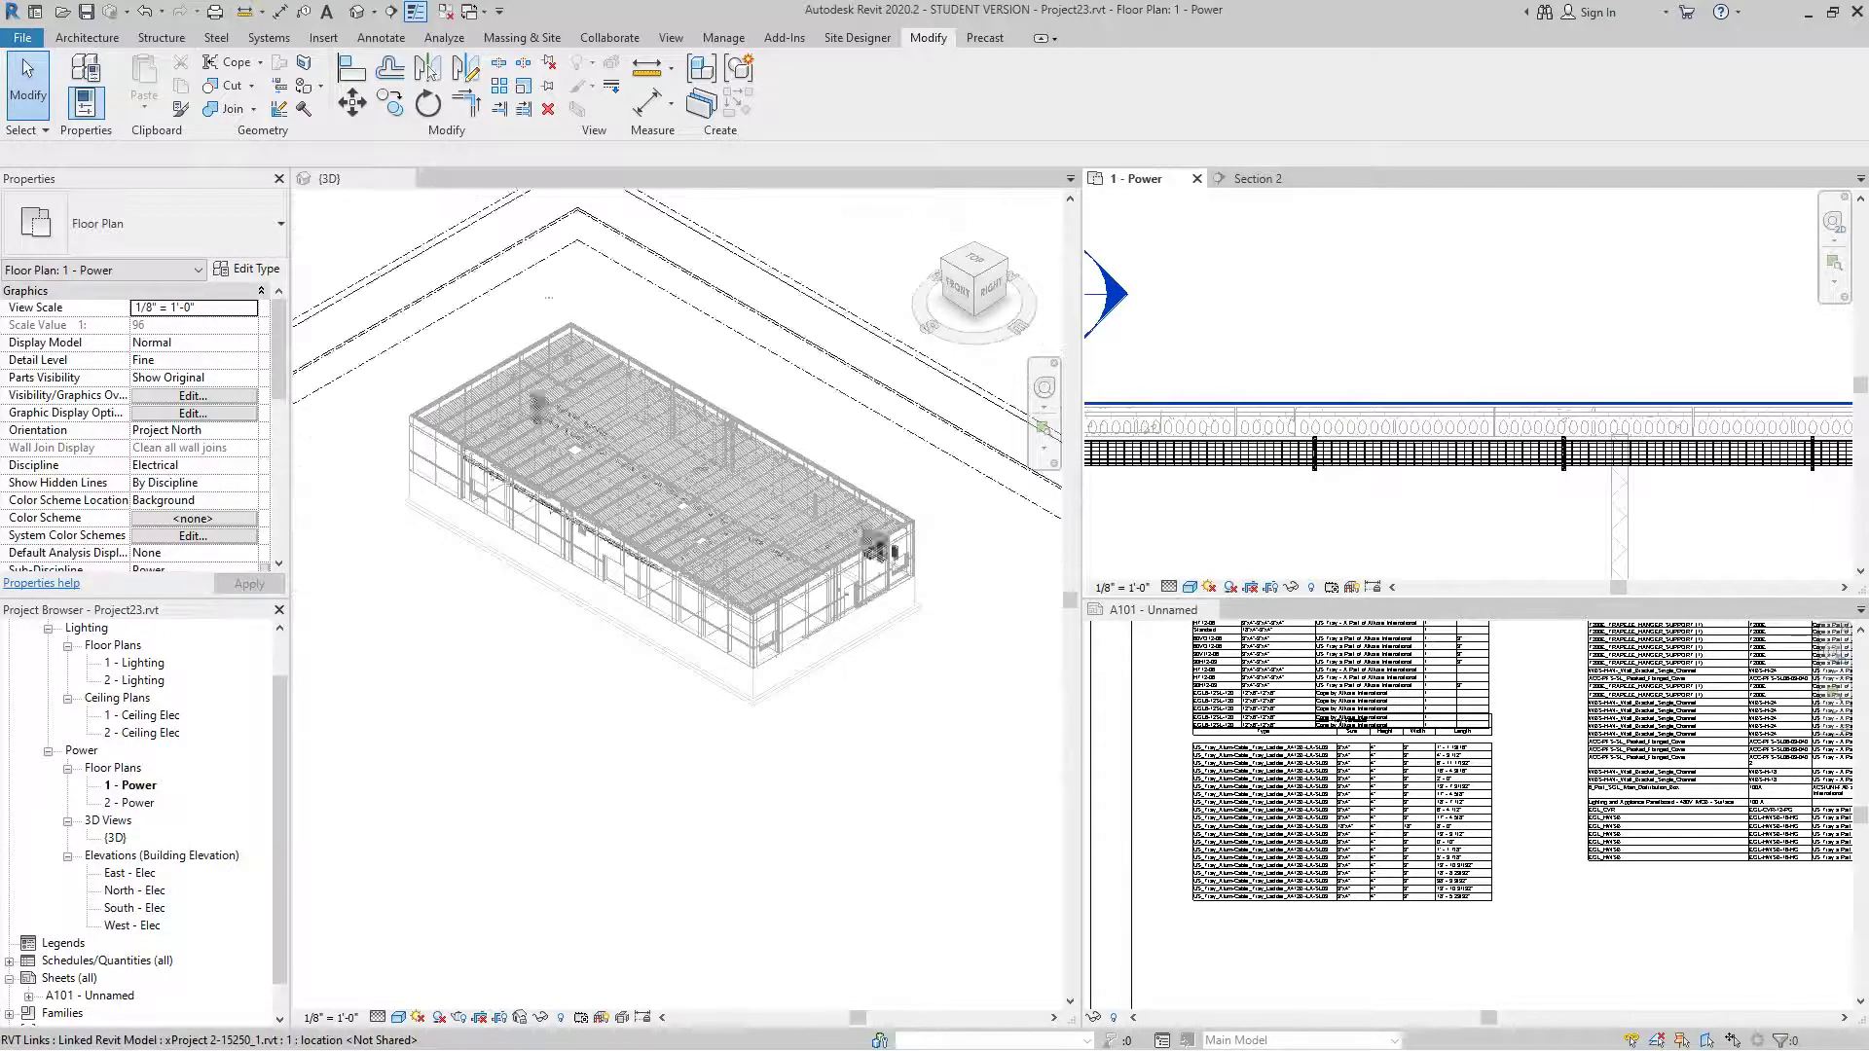
{"action": "scroll", "coordinate": [1158, 501], "scroll_direction": "down", "scroll_amount": 2}
{"action": "middle_click_drag", "start_coordinate": [1159, 502], "coordinate": [1410, 496]}
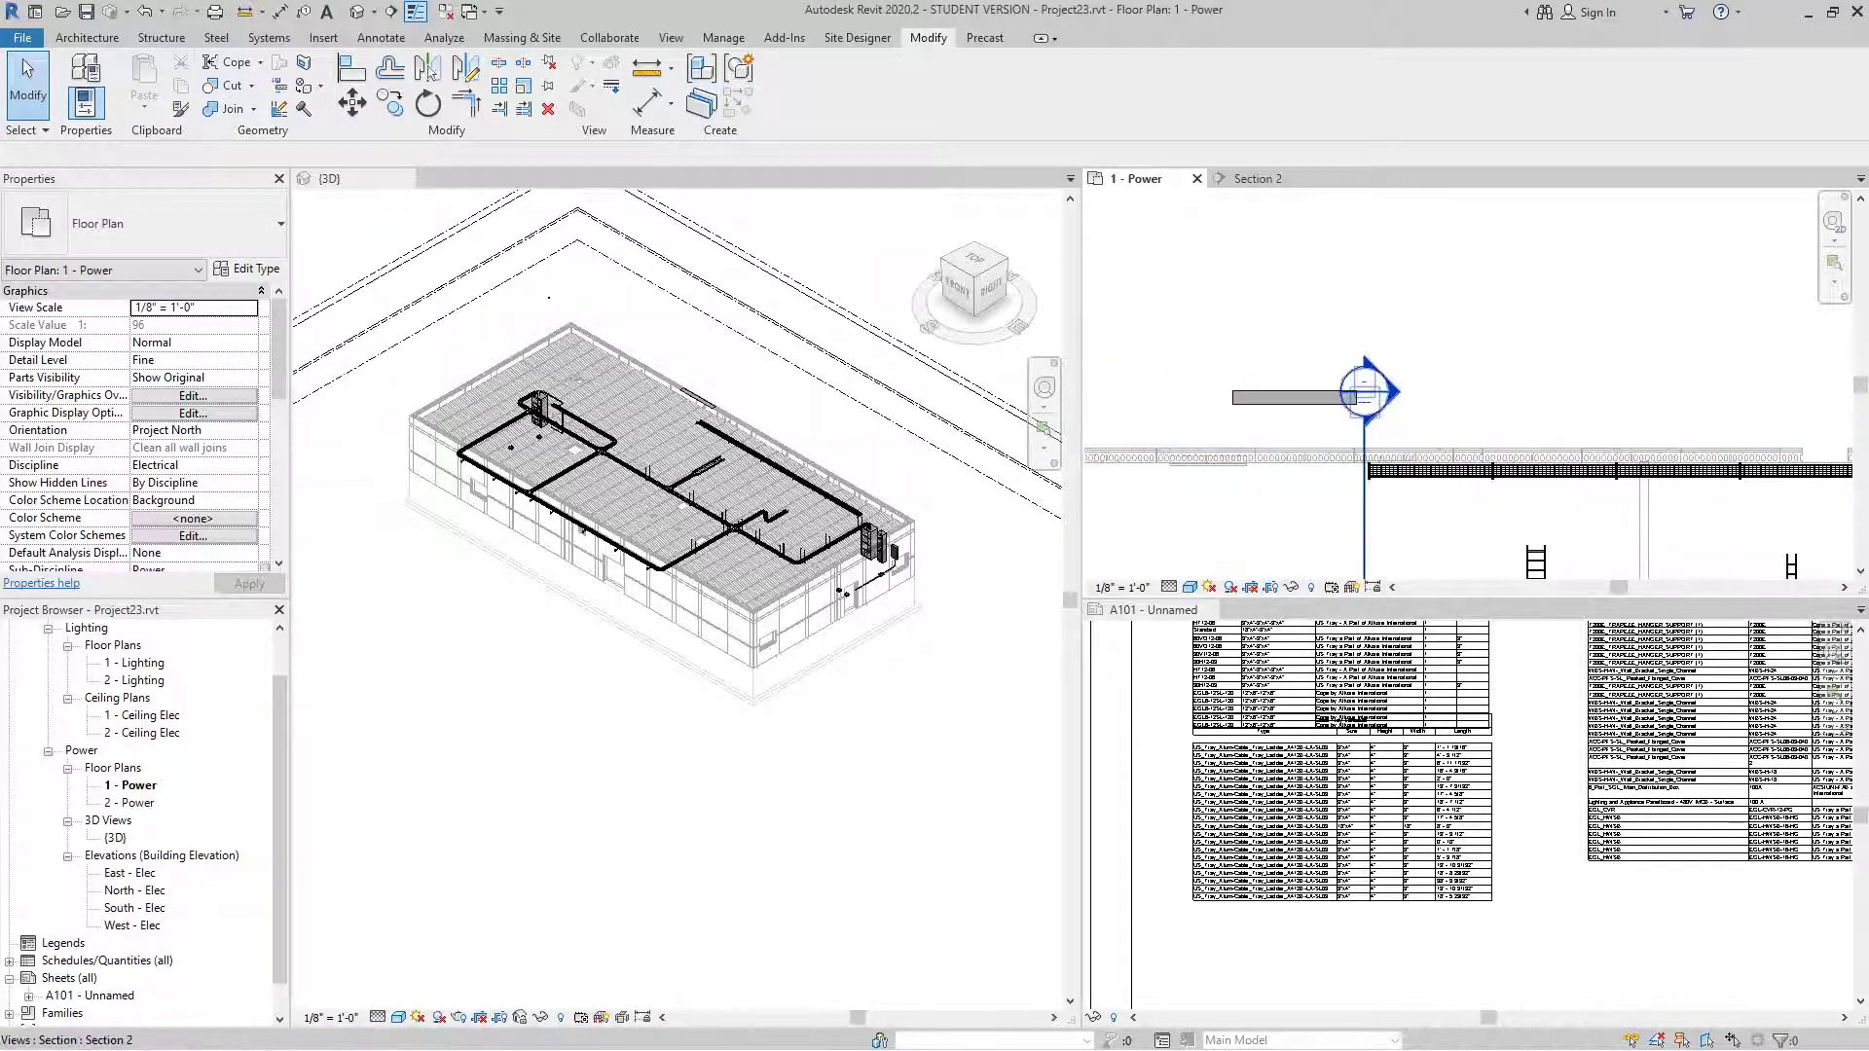
{"action": "scroll", "coordinate": [1409, 481], "scroll_direction": "up", "scroll_amount": 2}
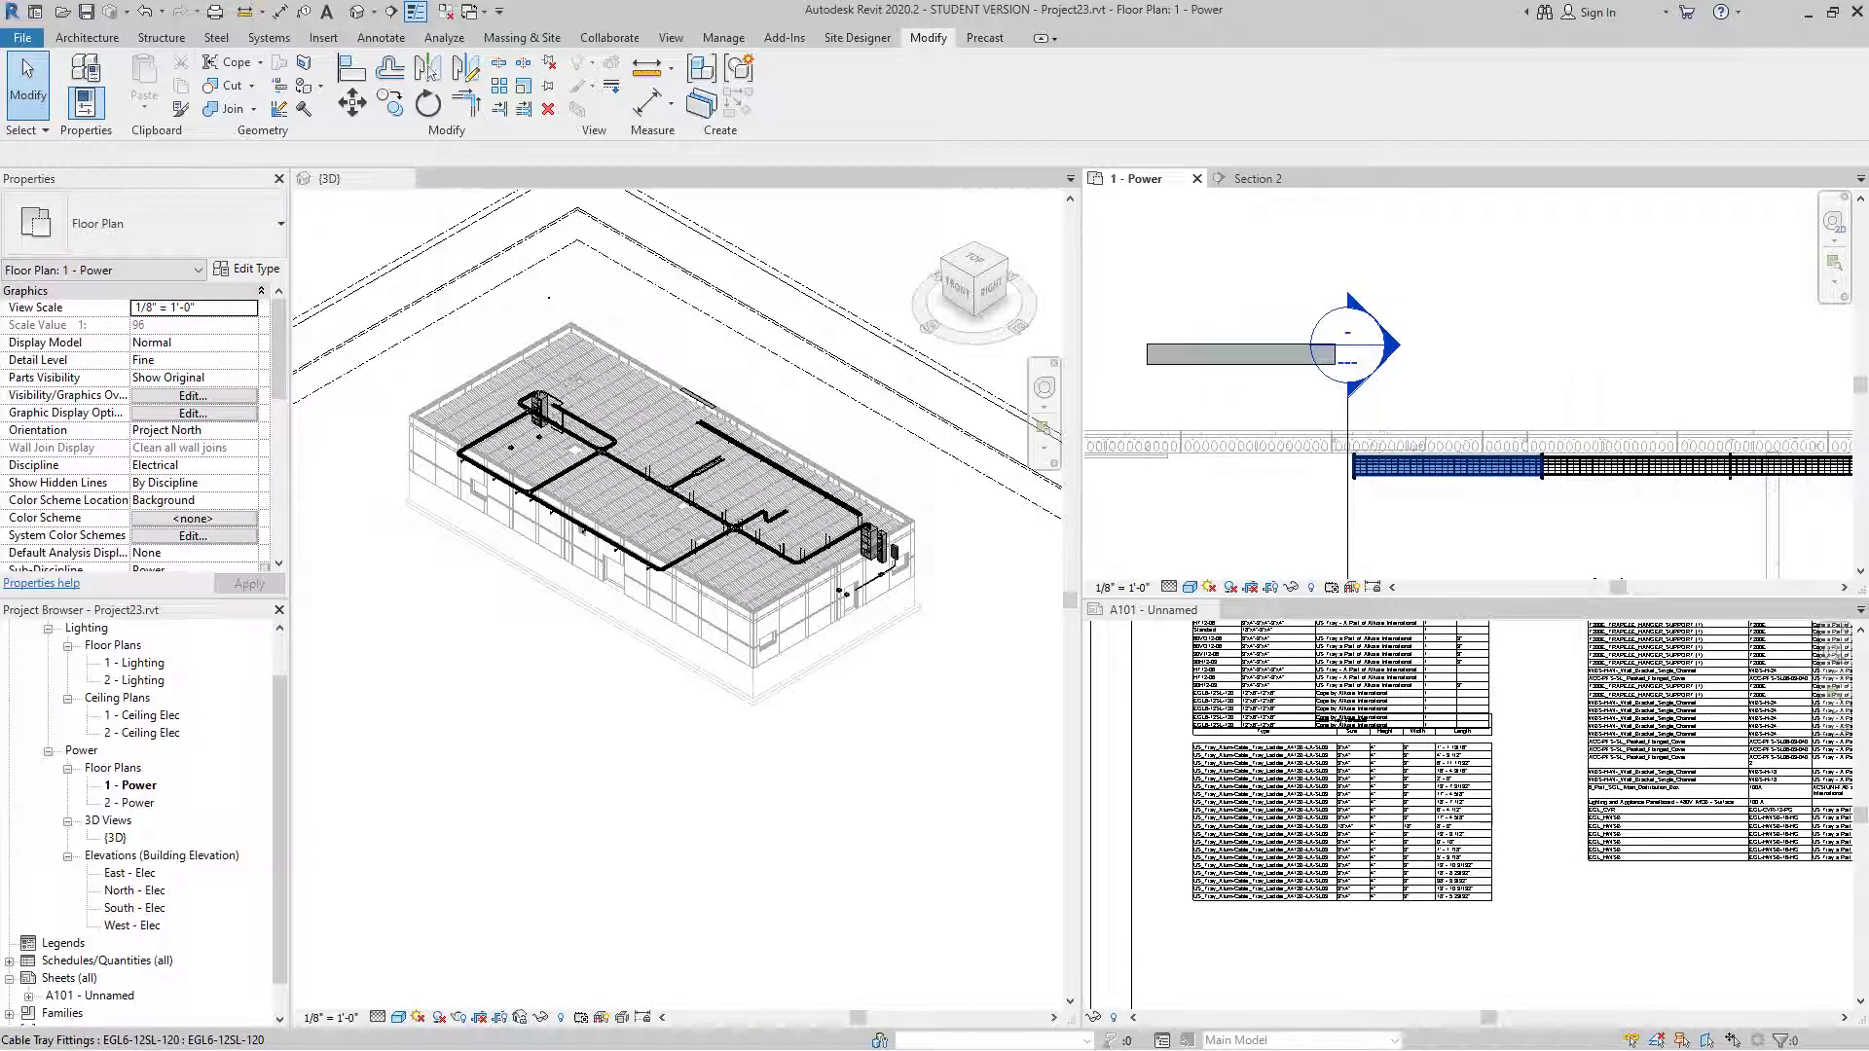
- Copy the first EGL6-12SL-120 tray section twice, end to end, extending the run beyond the section marker, and finish copying
{"action": "left_click", "coordinate": [1422, 466]}
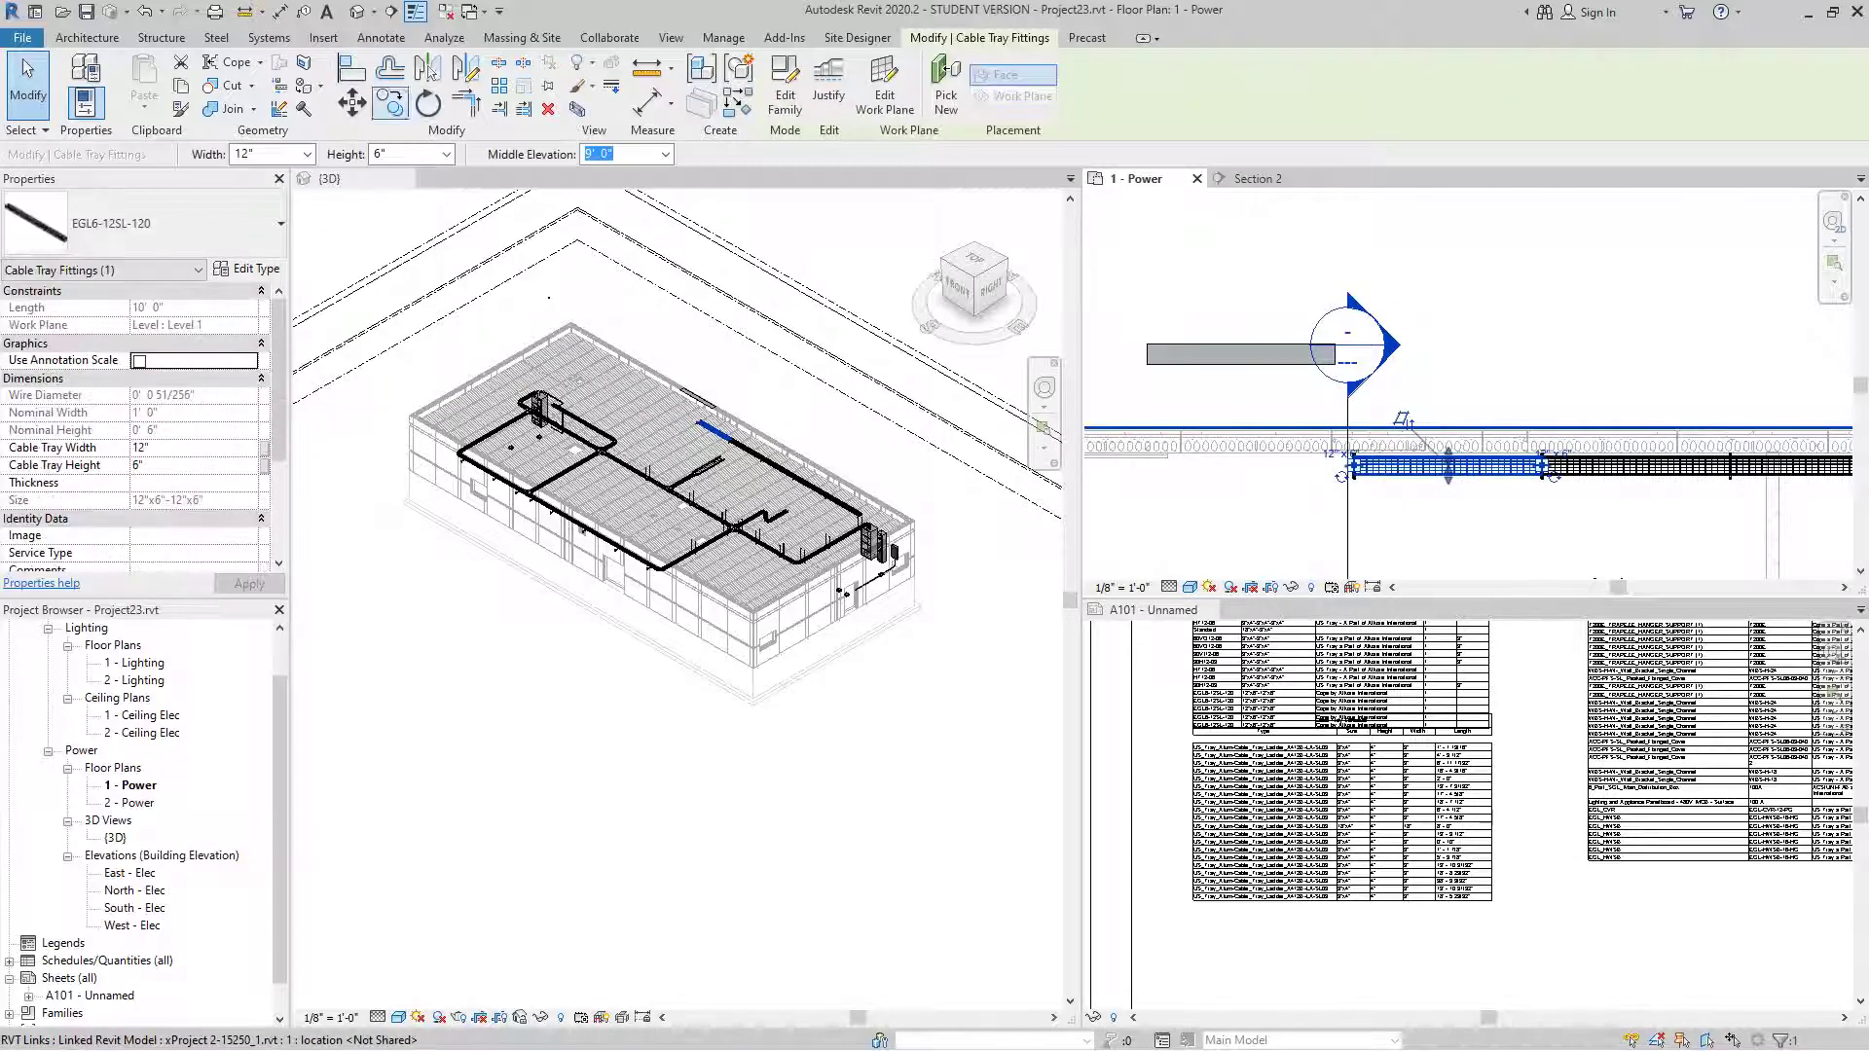
{"action": "left_click", "coordinate": [391, 104]}
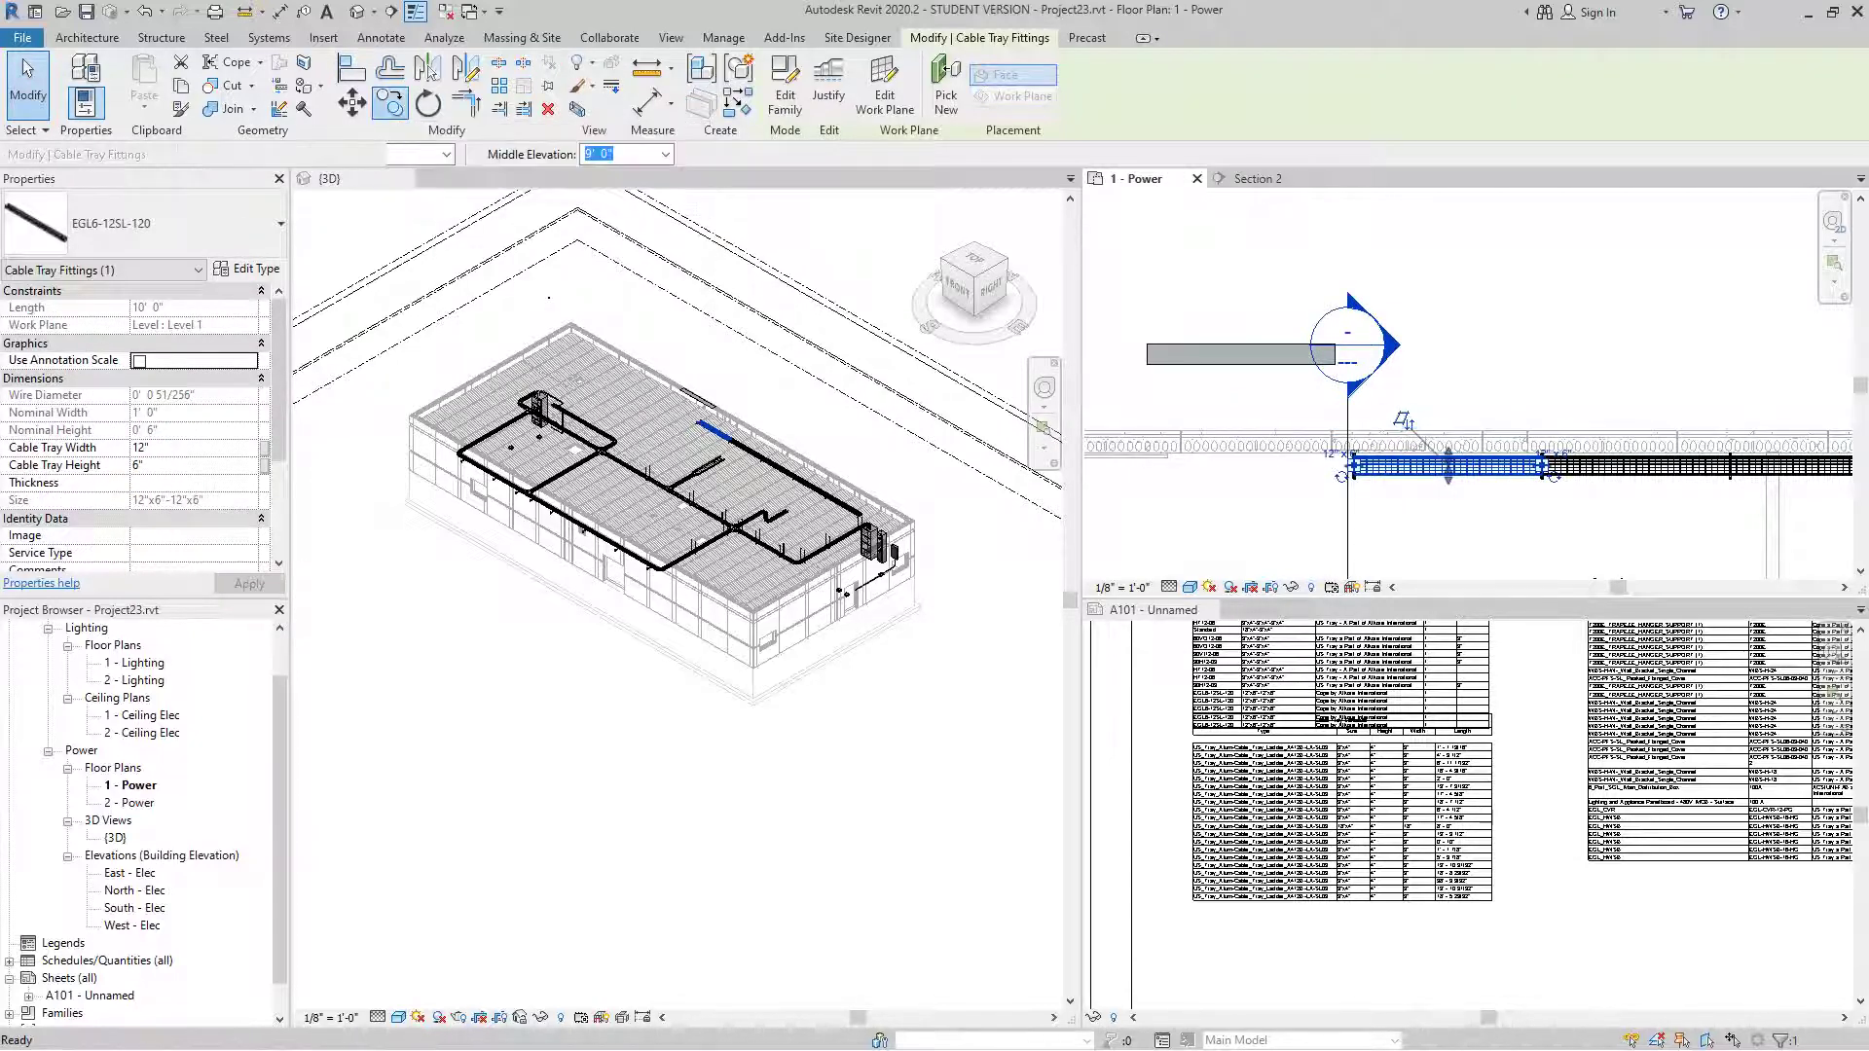
{"action": "left_click", "coordinate": [1292, 507]}
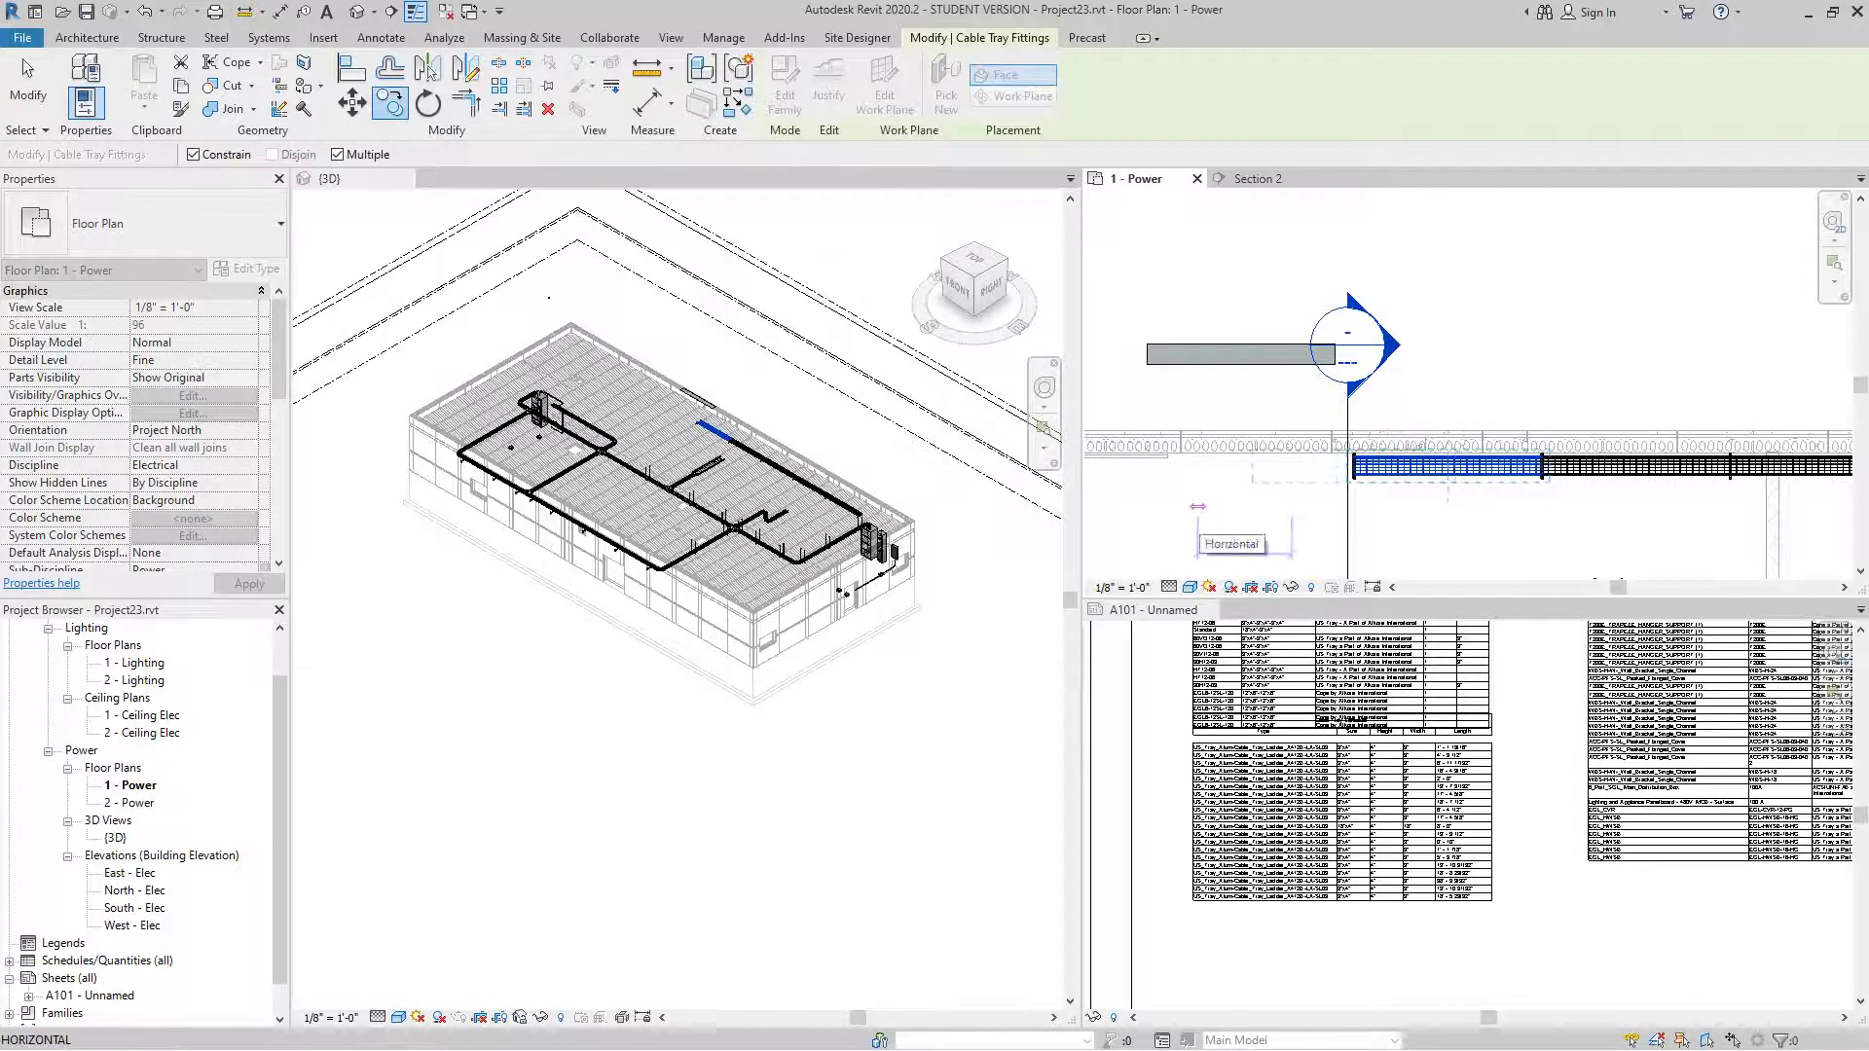
{"action": "key", "text": "Return"}
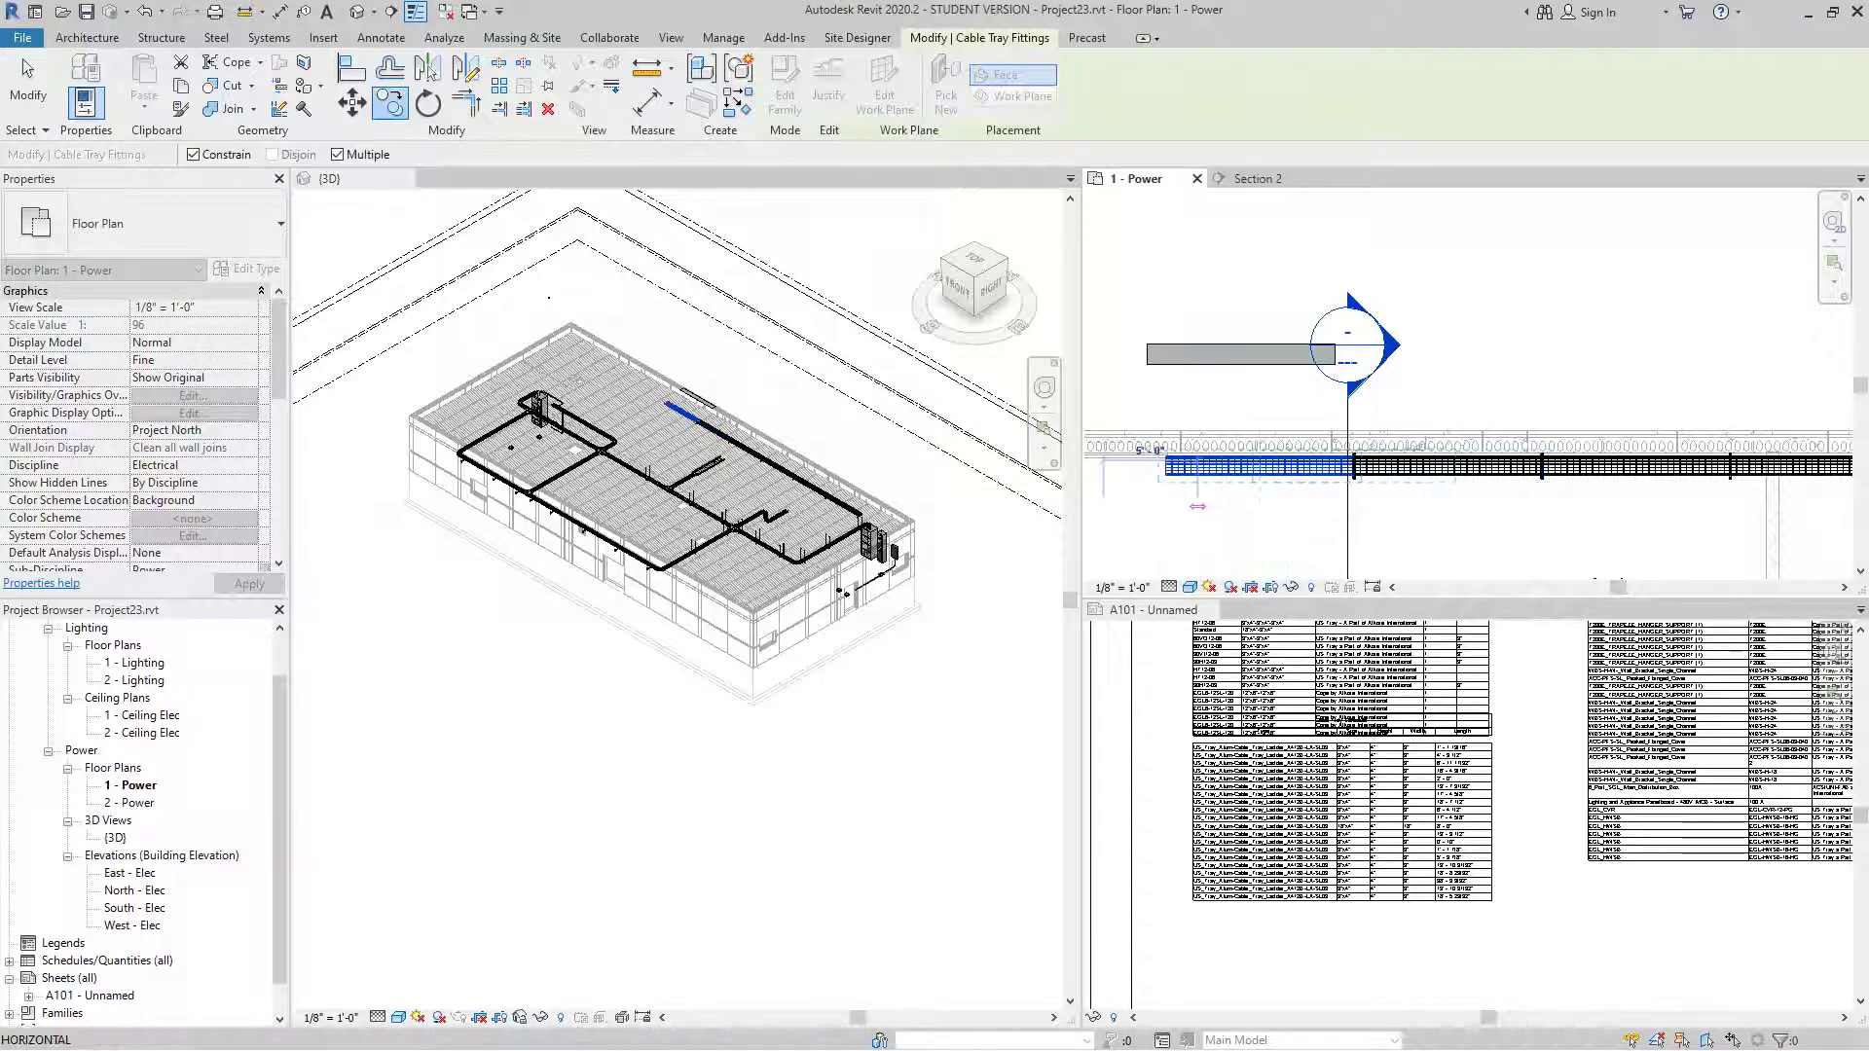
{"action": "middle_click_drag", "start_coordinate": [1188, 507], "coordinate": [1368, 528]}
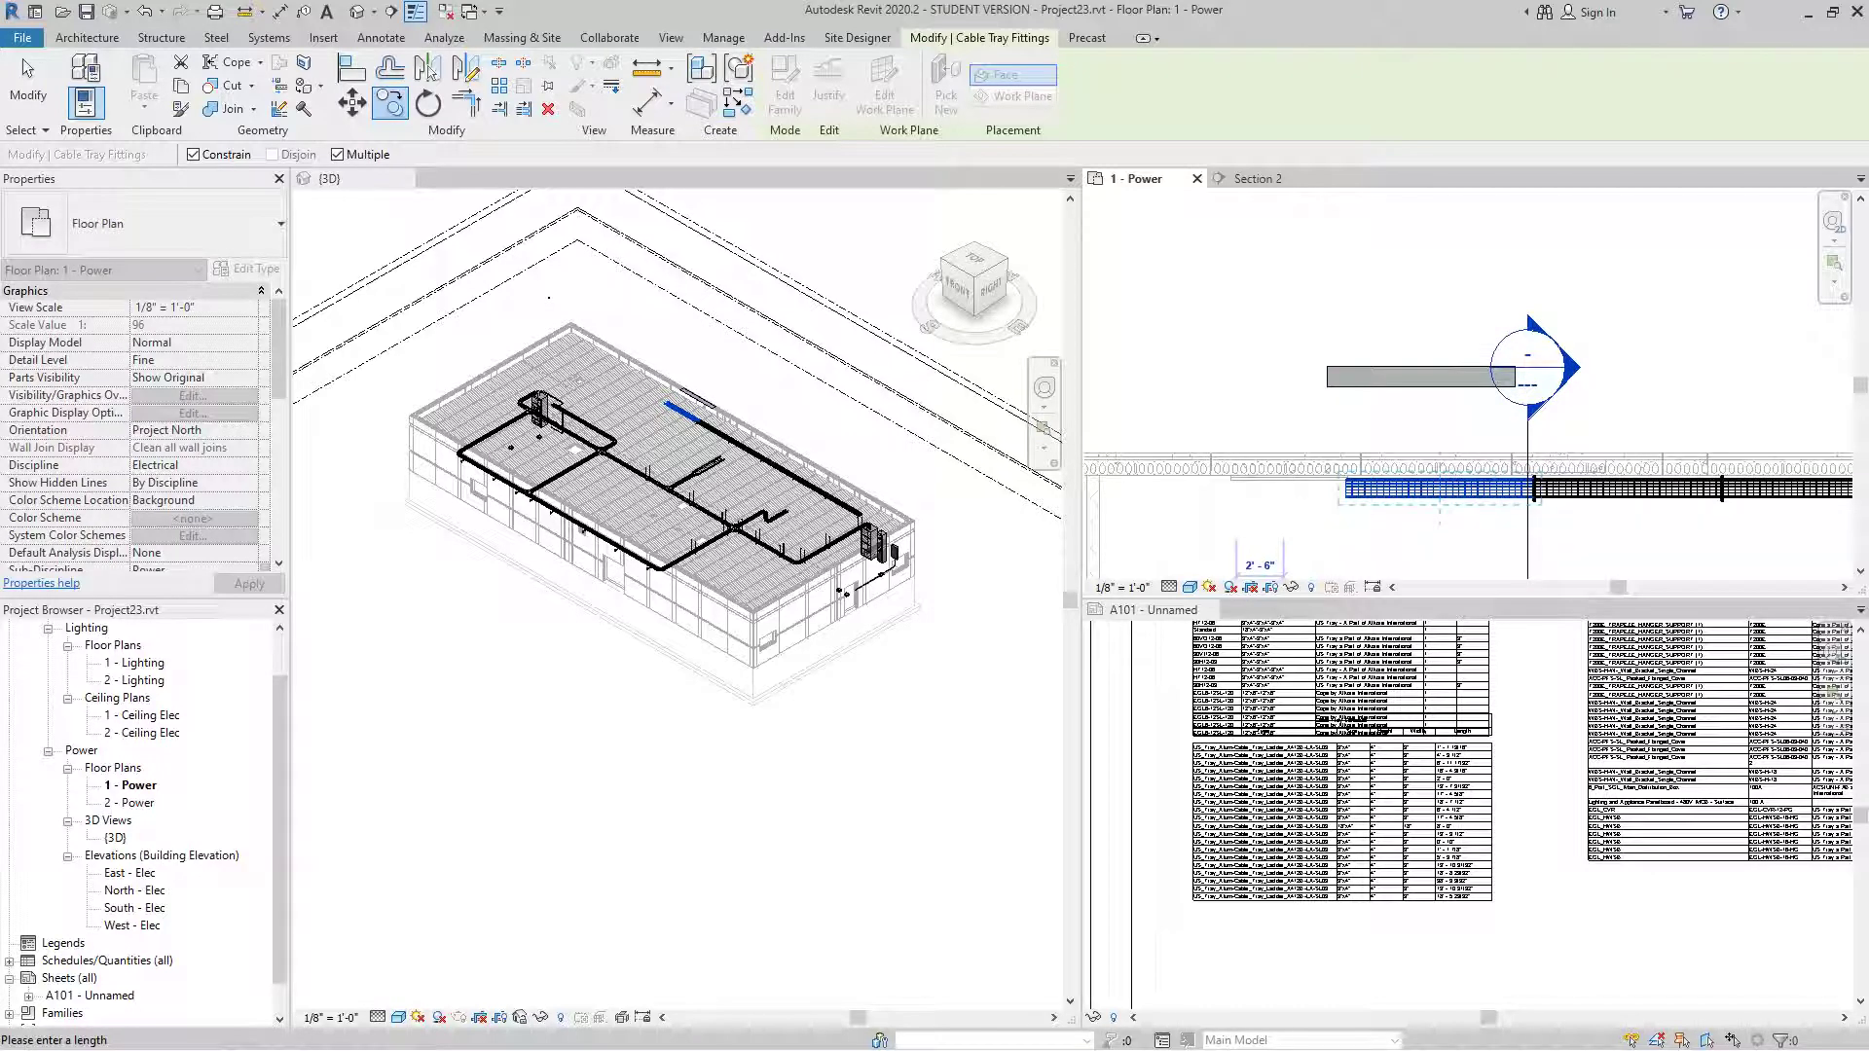
{"action": "key", "text": "Escape"}
{"action": "key", "text": "Escape"}
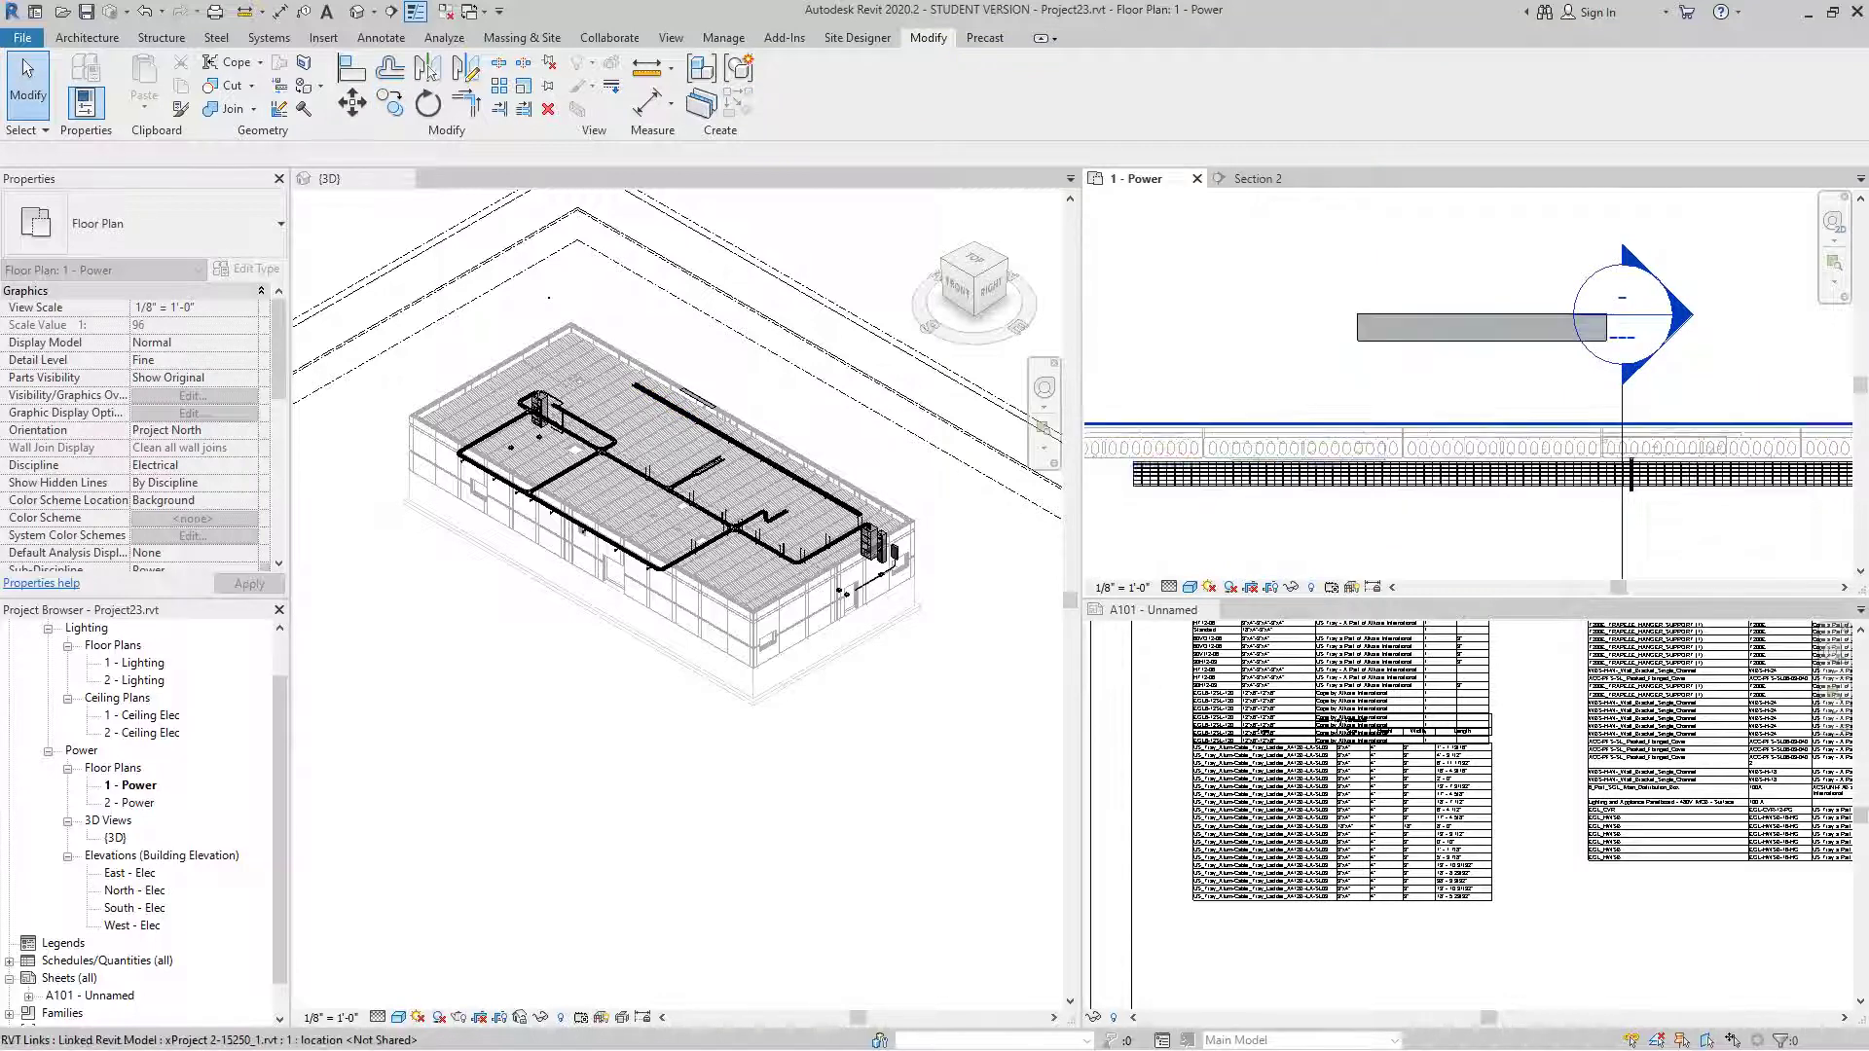
{"action": "scroll", "coordinate": [1504, 500], "scroll_direction": "up", "scroll_amount": 5}
{"action": "left_click", "coordinate": [1611, 418]}
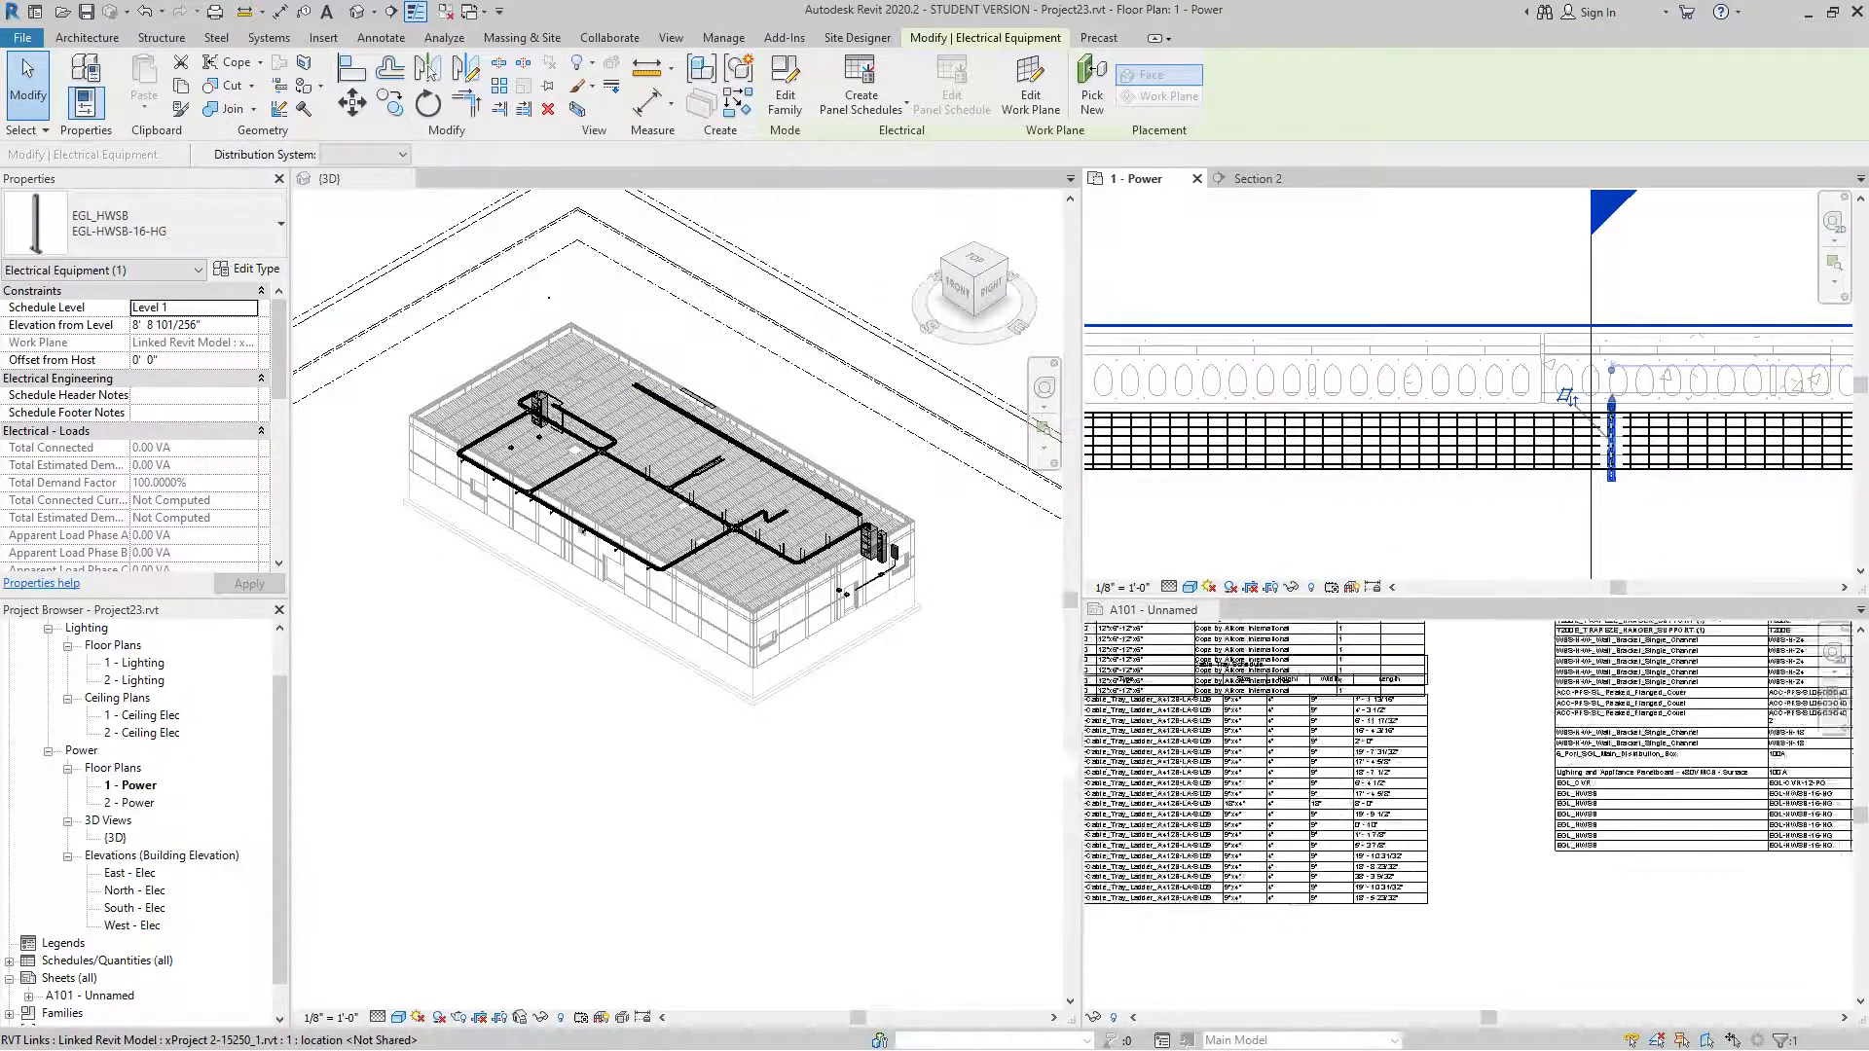
{"action": "key", "text": "Escape"}
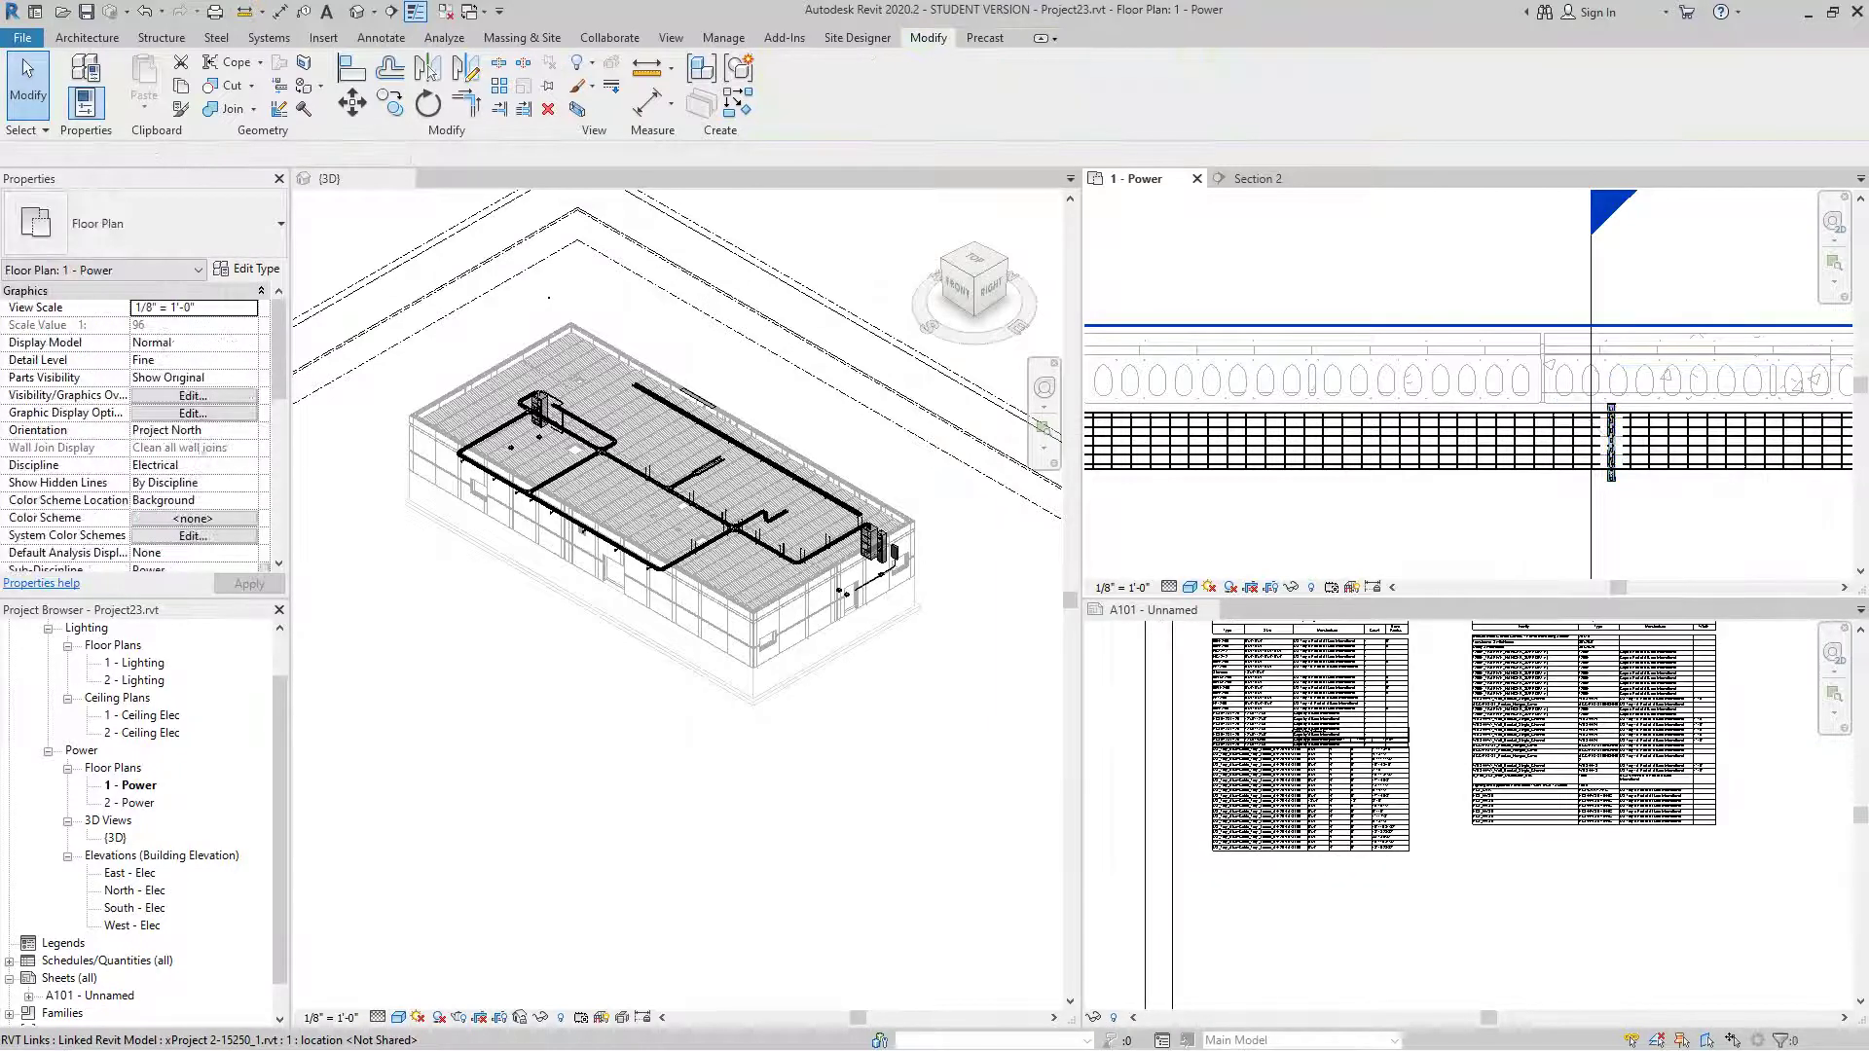
- Move the Cable Tray Schedule down on sheet A101 so it clears the schedule above it
{"action": "left_click_drag", "start_coordinate": [1310, 769], "coordinate": [1310, 808]}
{"action": "scroll", "coordinate": [1435, 476], "scroll_direction": "down", "scroll_amount": 1}
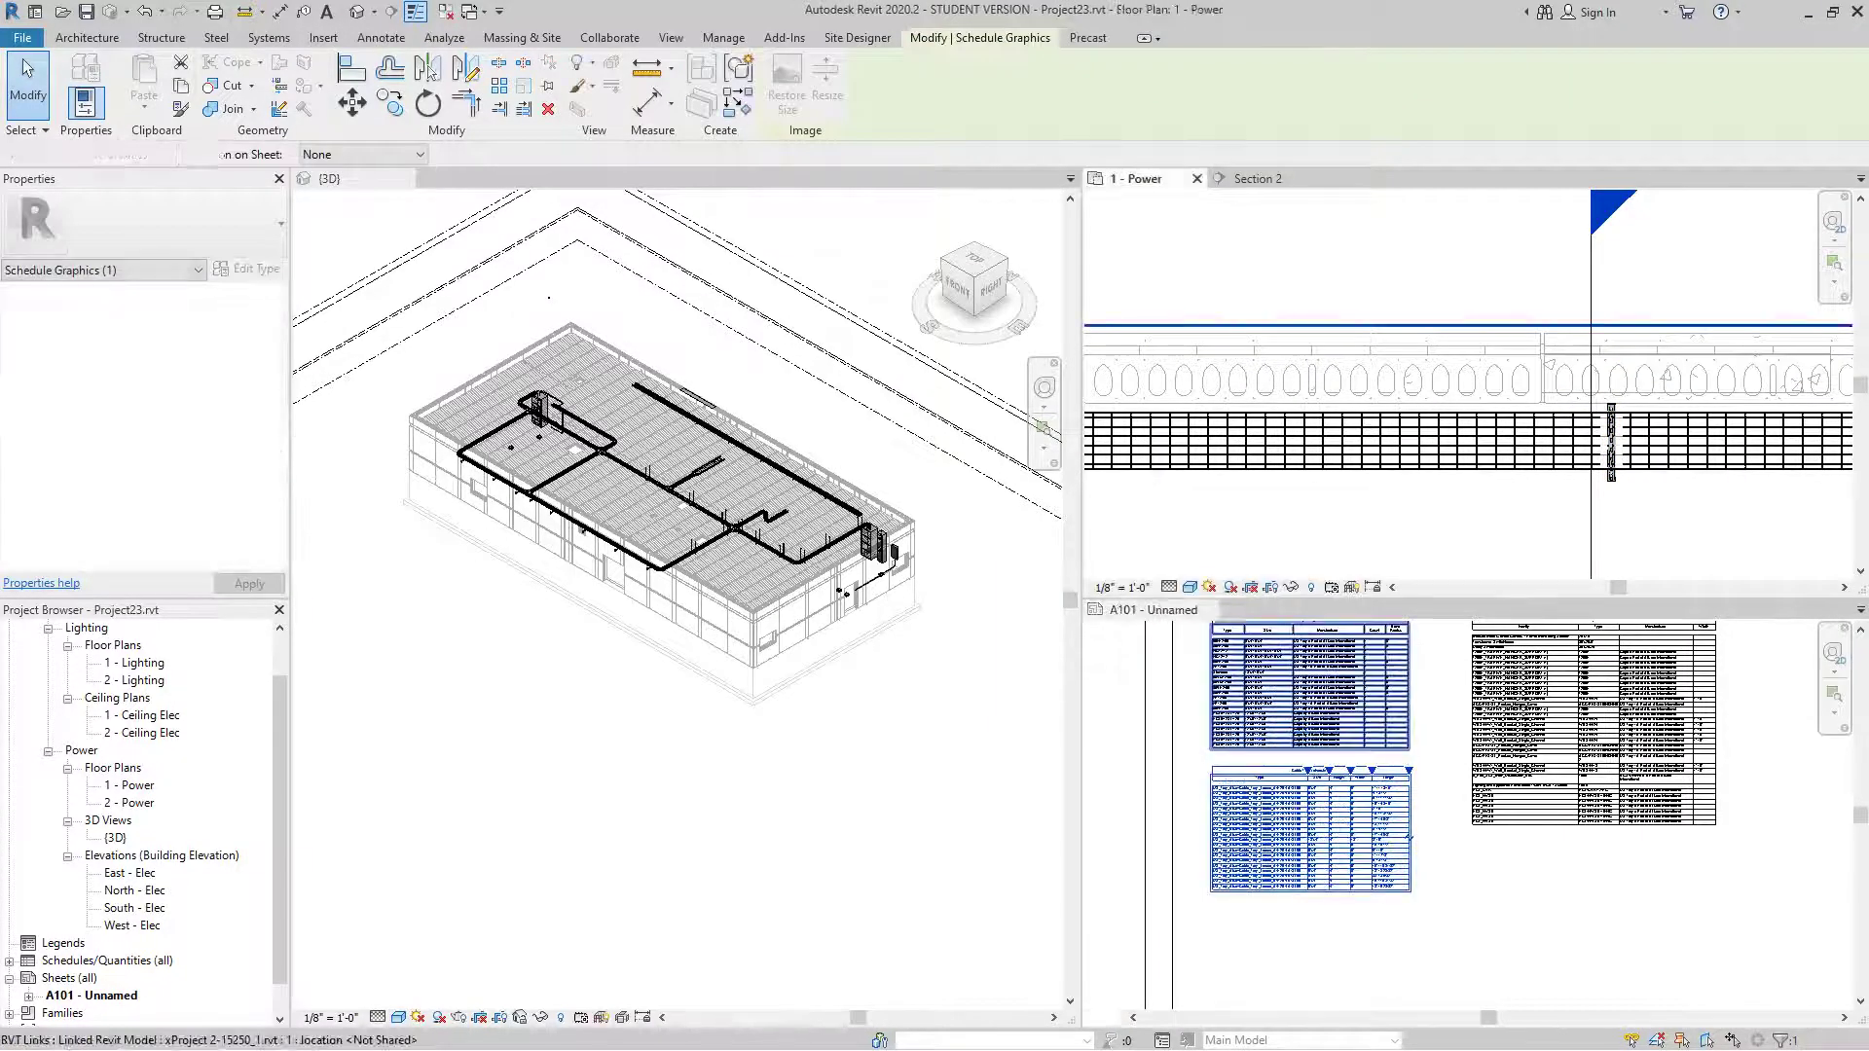
- Copy the EGL-HWSB-16-HG wall bracket beside the section marker 10' to the joint between the two added tray sections, allowing multiple copies
{"action": "middle_click_drag", "start_coordinate": [1433, 475], "coordinate": [1667, 484]}
{"action": "scroll", "coordinate": [1548, 507], "scroll_direction": "down", "scroll_amount": 1}
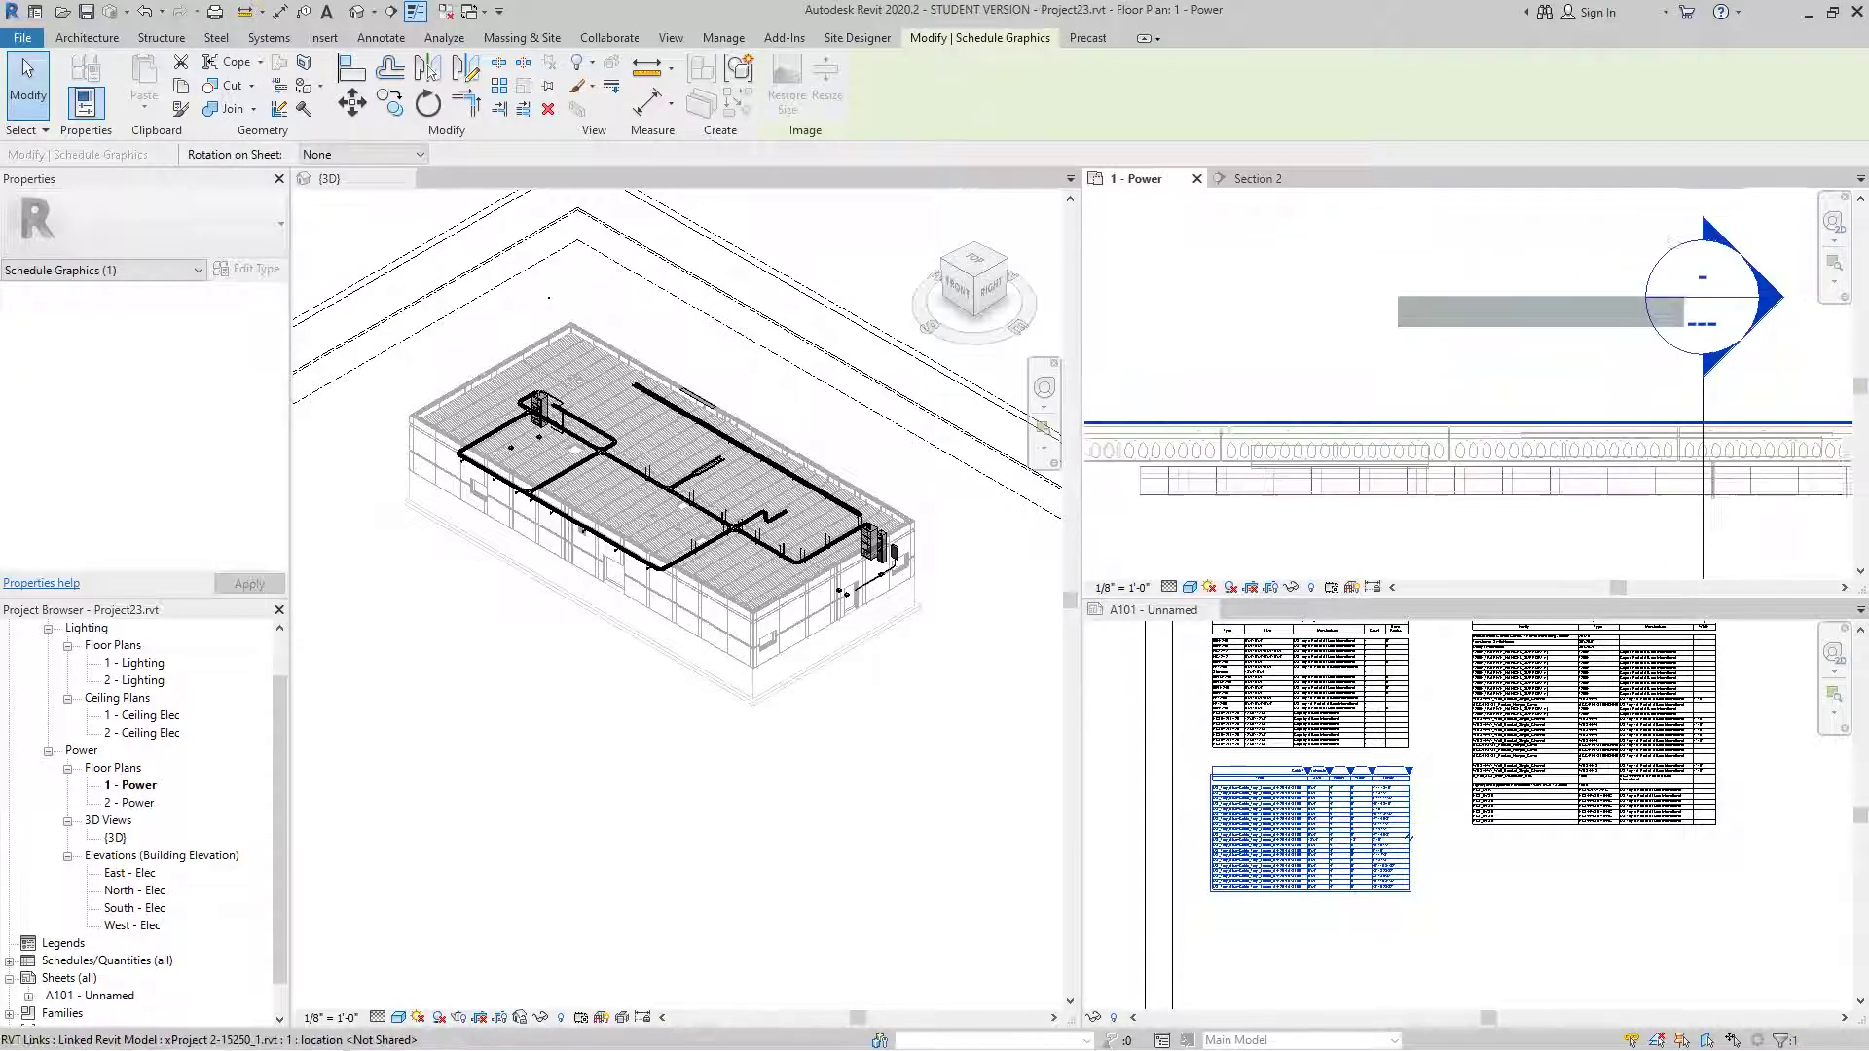
{"action": "middle_click_drag", "start_coordinate": [1548, 507], "coordinate": [1595, 499]}
{"action": "scroll", "coordinate": [1554, 507], "scroll_direction": "up", "scroll_amount": 2}
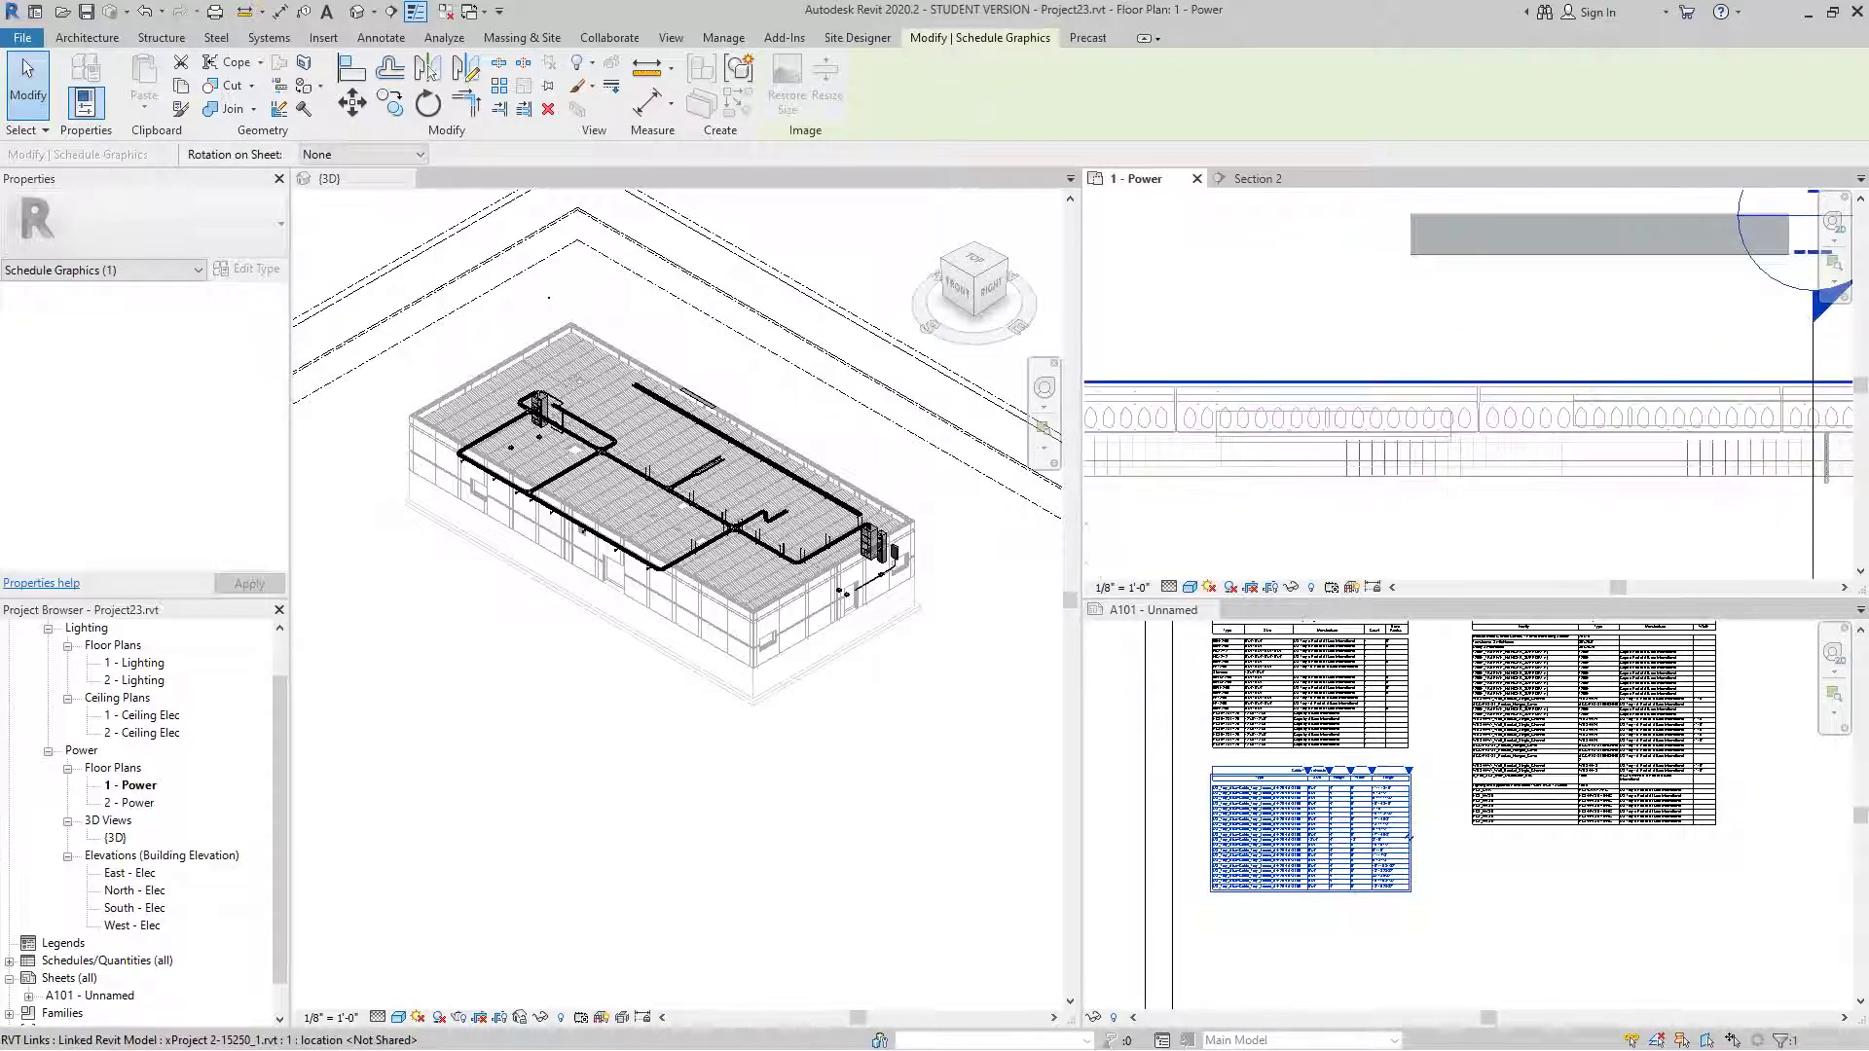
{"action": "scroll", "coordinate": [1554, 507], "scroll_direction": "down", "scroll_amount": 1}
{"action": "middle_click_drag", "start_coordinate": [1555, 508], "coordinate": [1509, 506]}
{"action": "middle_click_drag", "start_coordinate": [1762, 498], "coordinate": [1718, 507]}
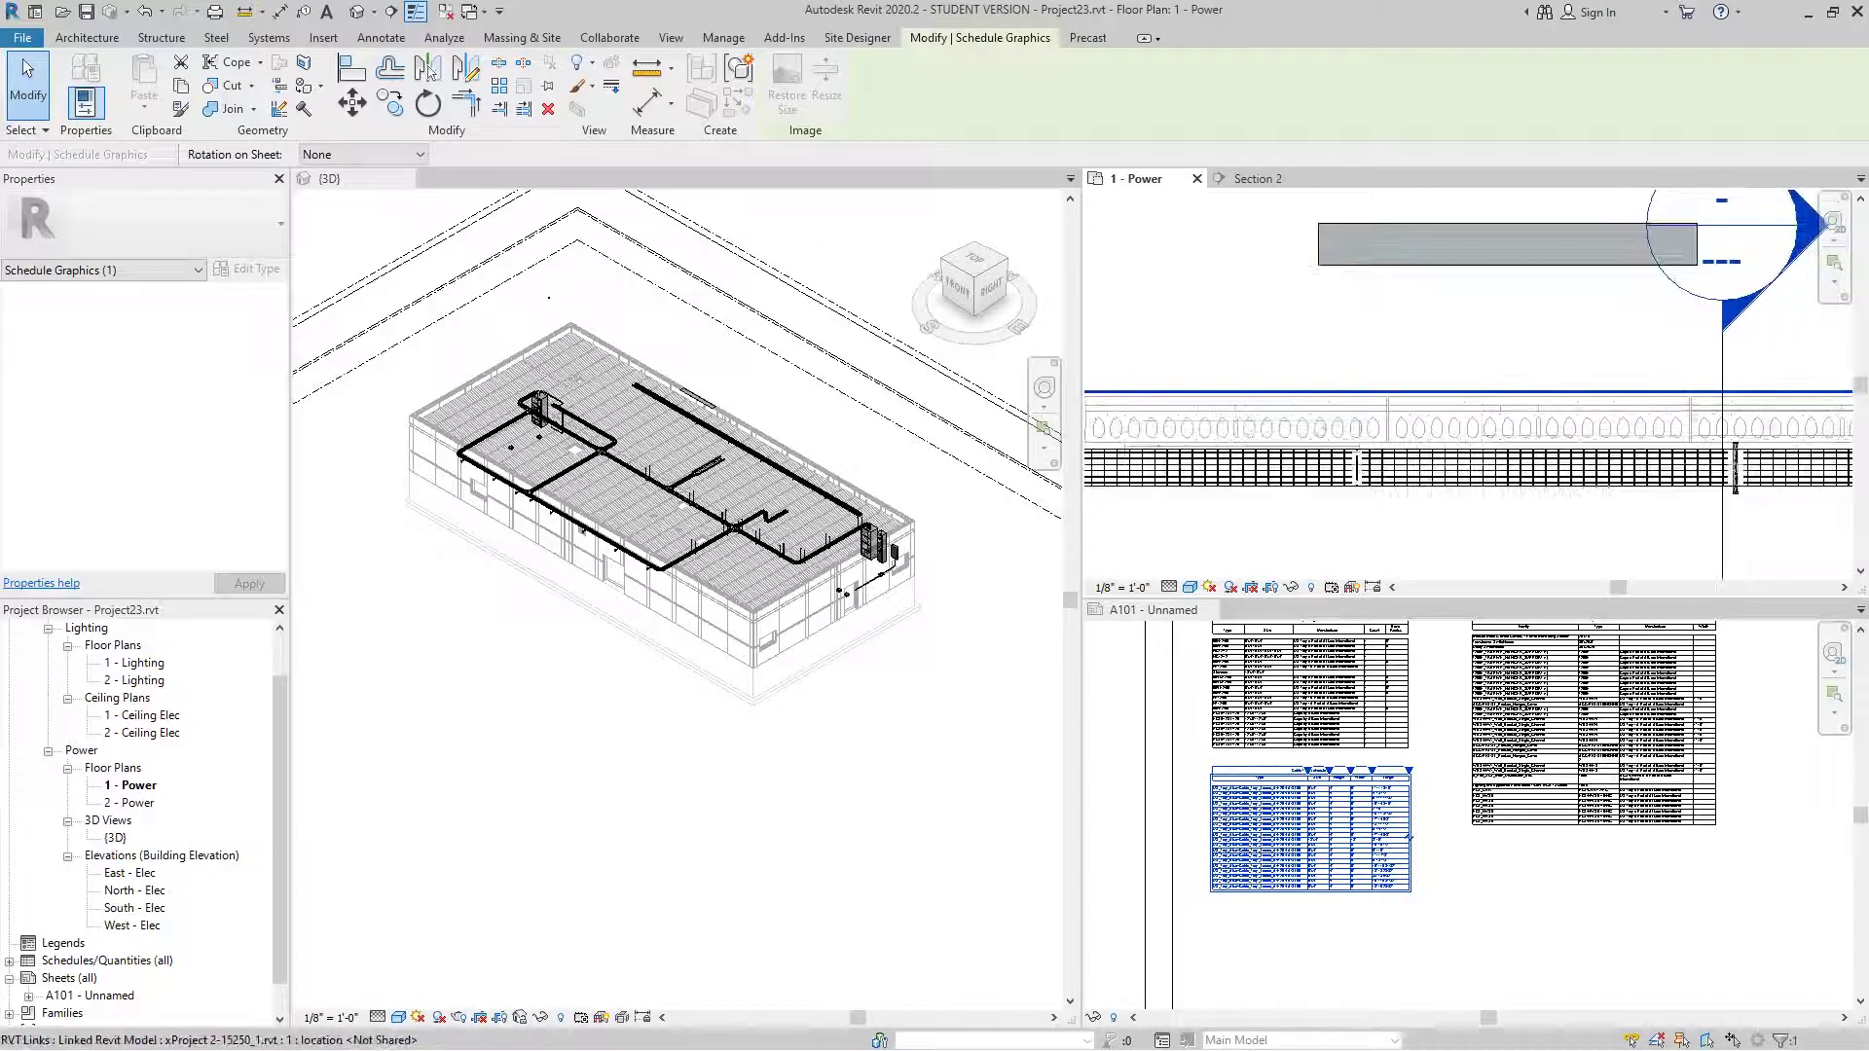
{"action": "scroll", "coordinate": [1718, 506], "scroll_direction": "up", "scroll_amount": 1}
{"action": "left_click", "coordinate": [1742, 467]}
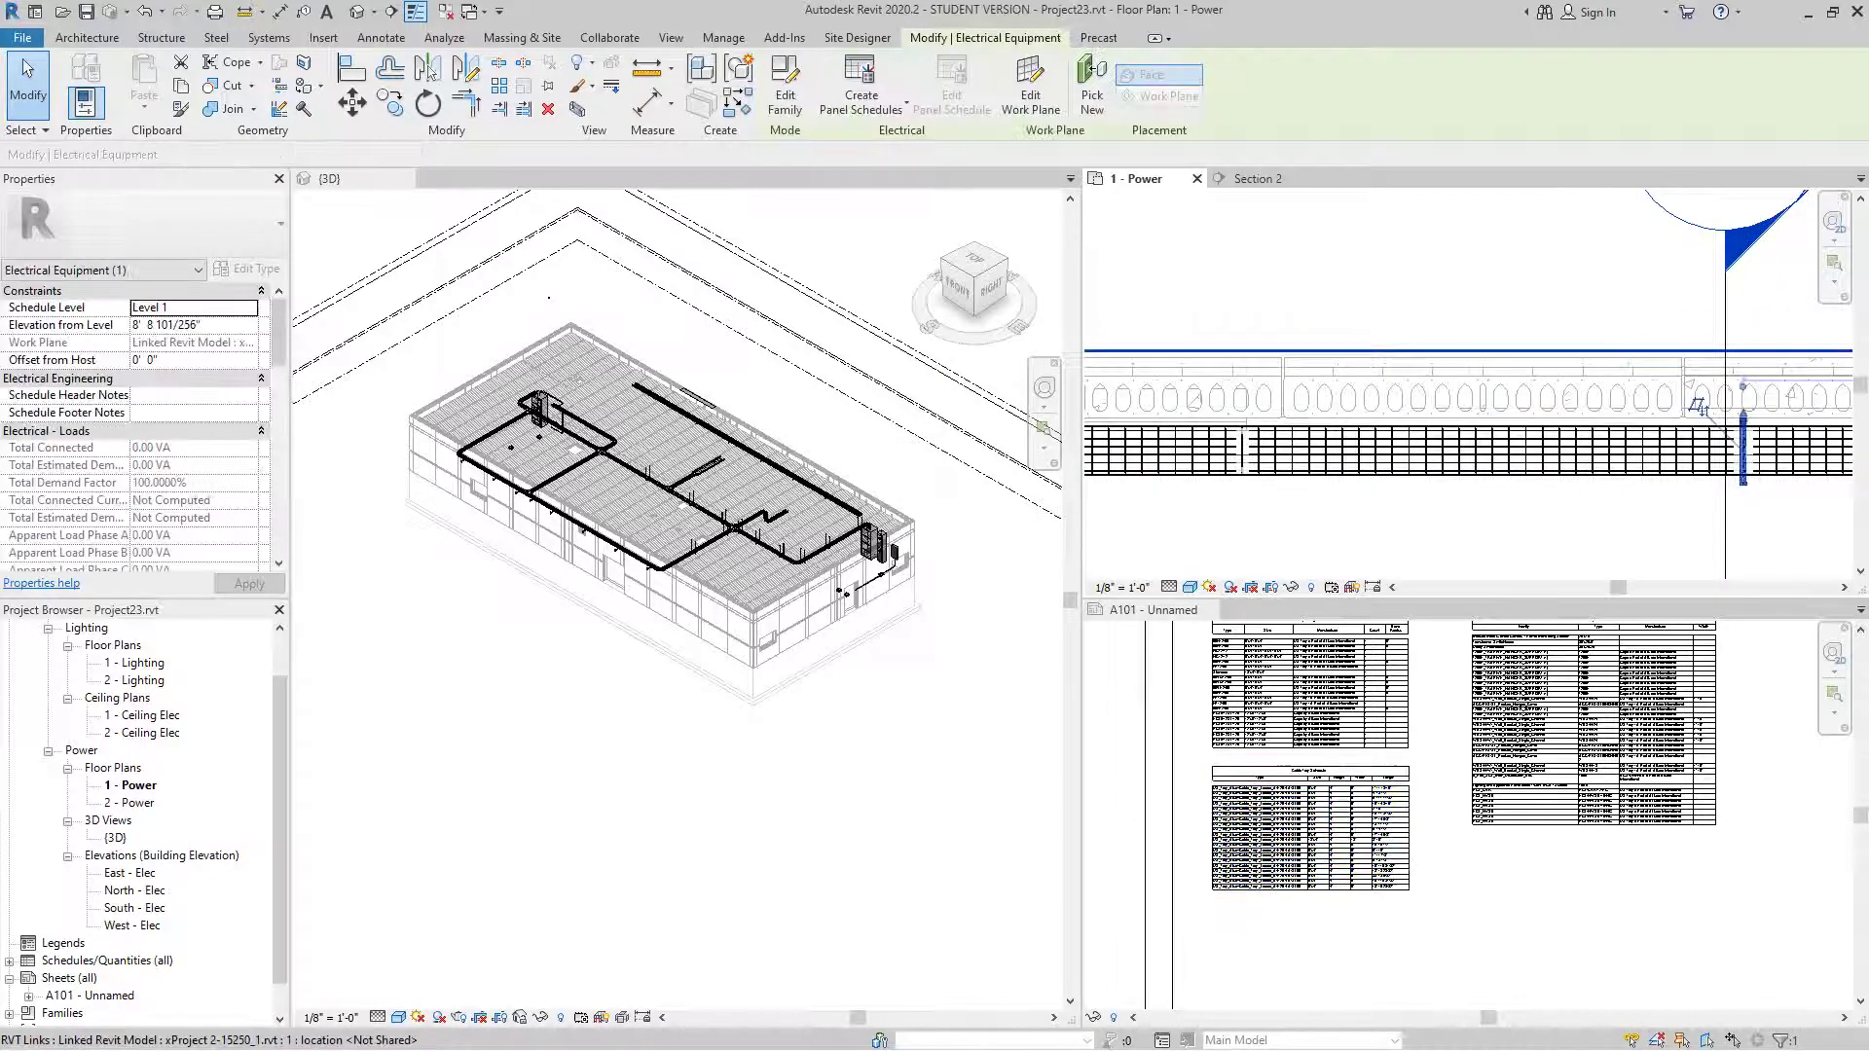
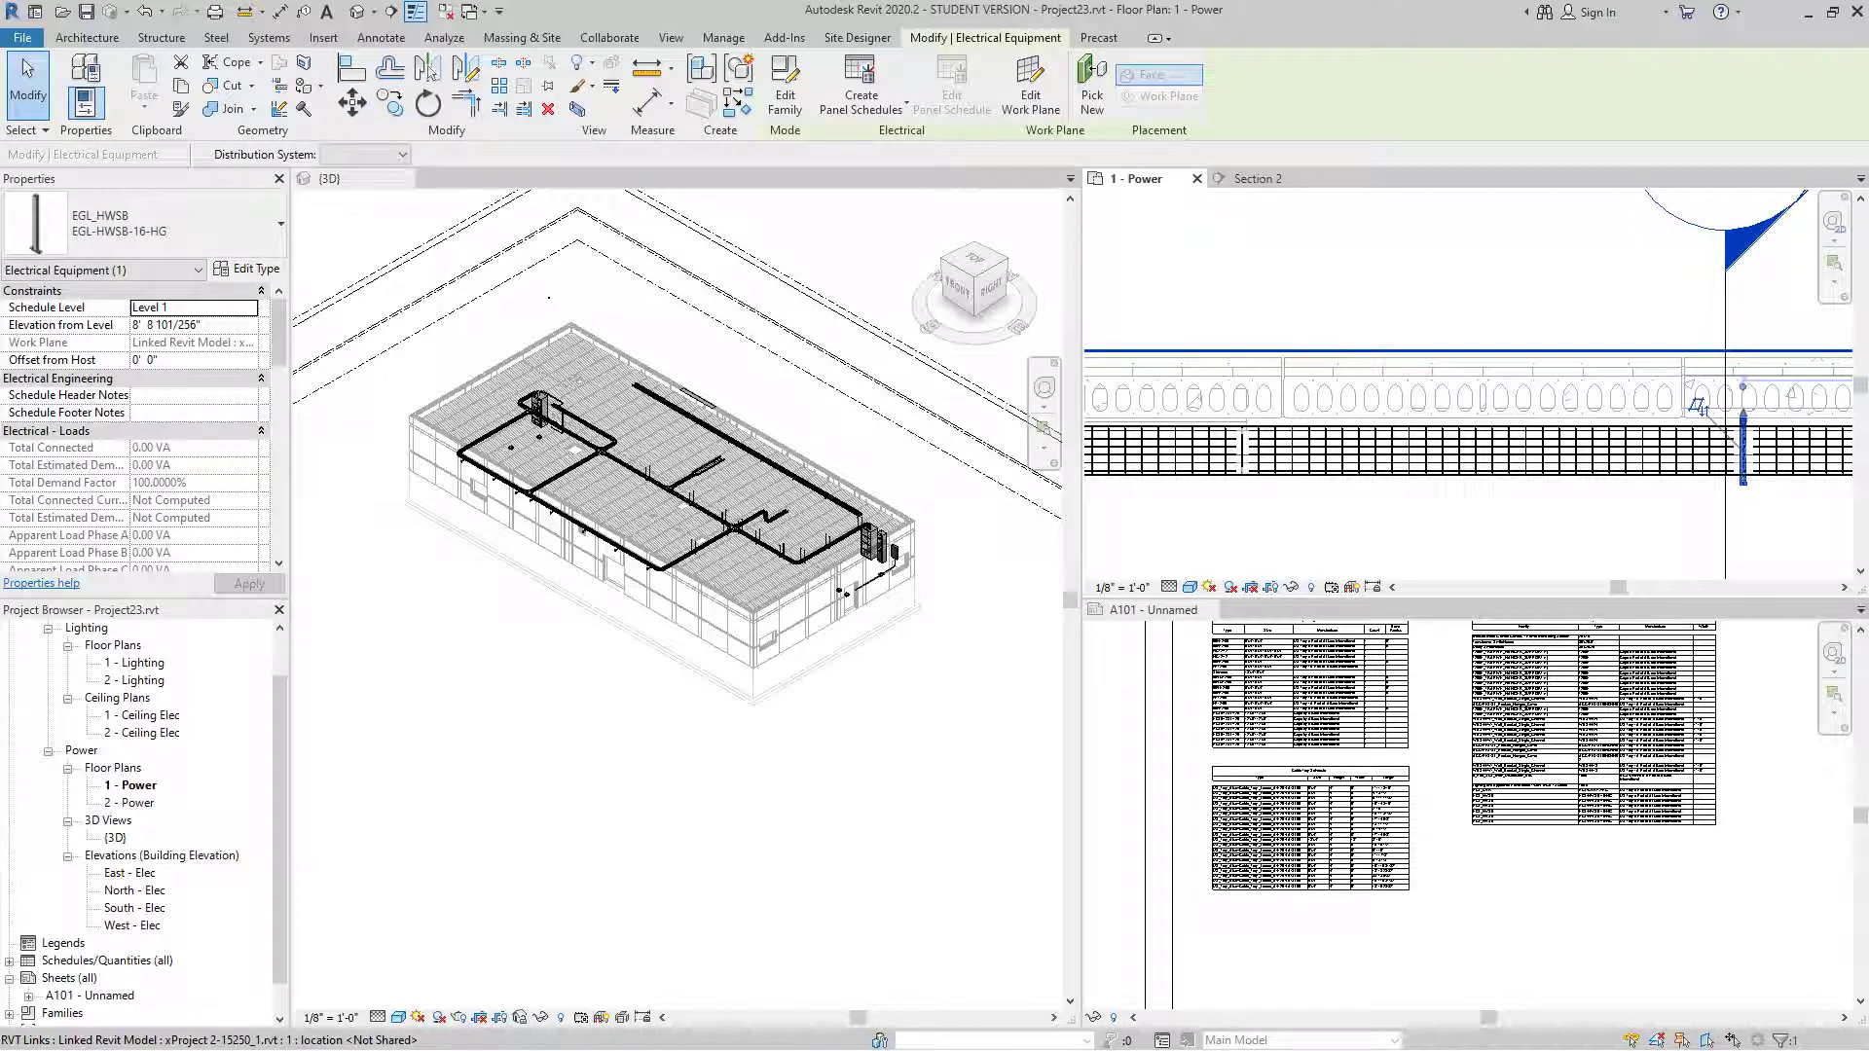
{"action": "left_click", "coordinate": [389, 102]}
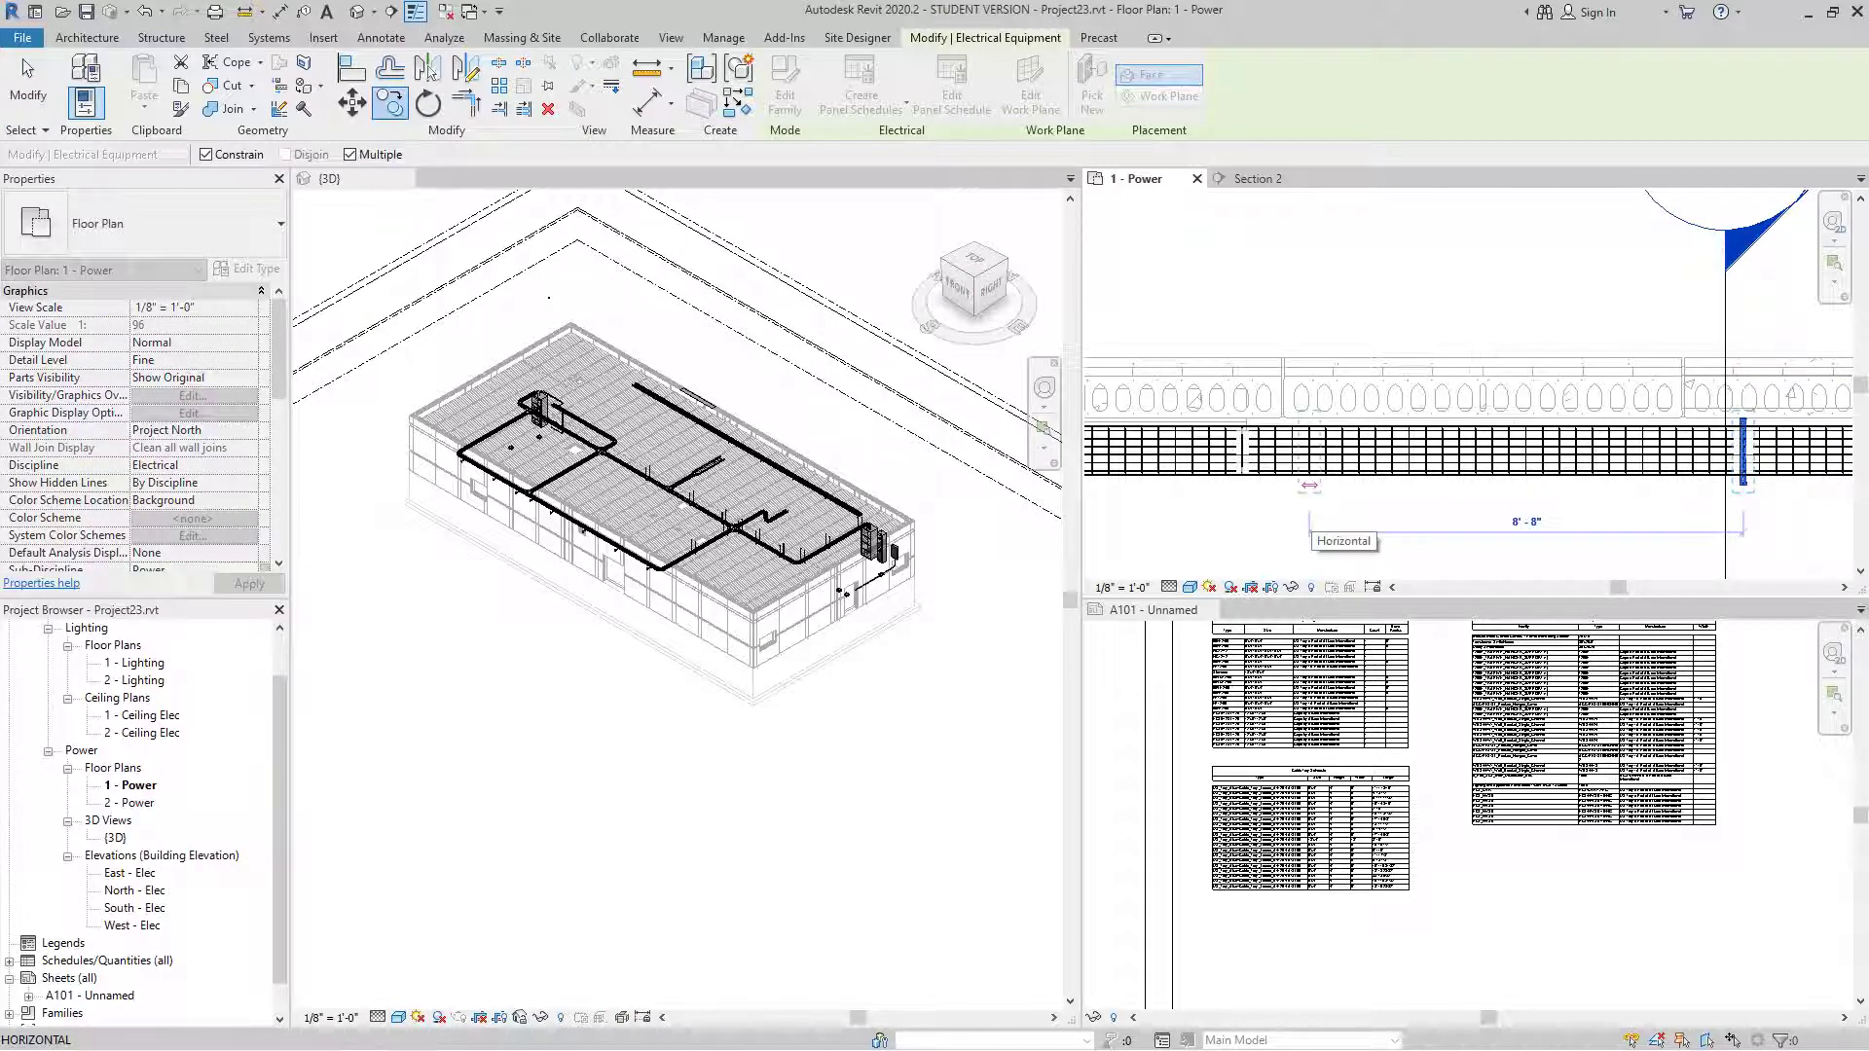
{"action": "type", "text": "10"}
{"action": "key", "text": "Return"}
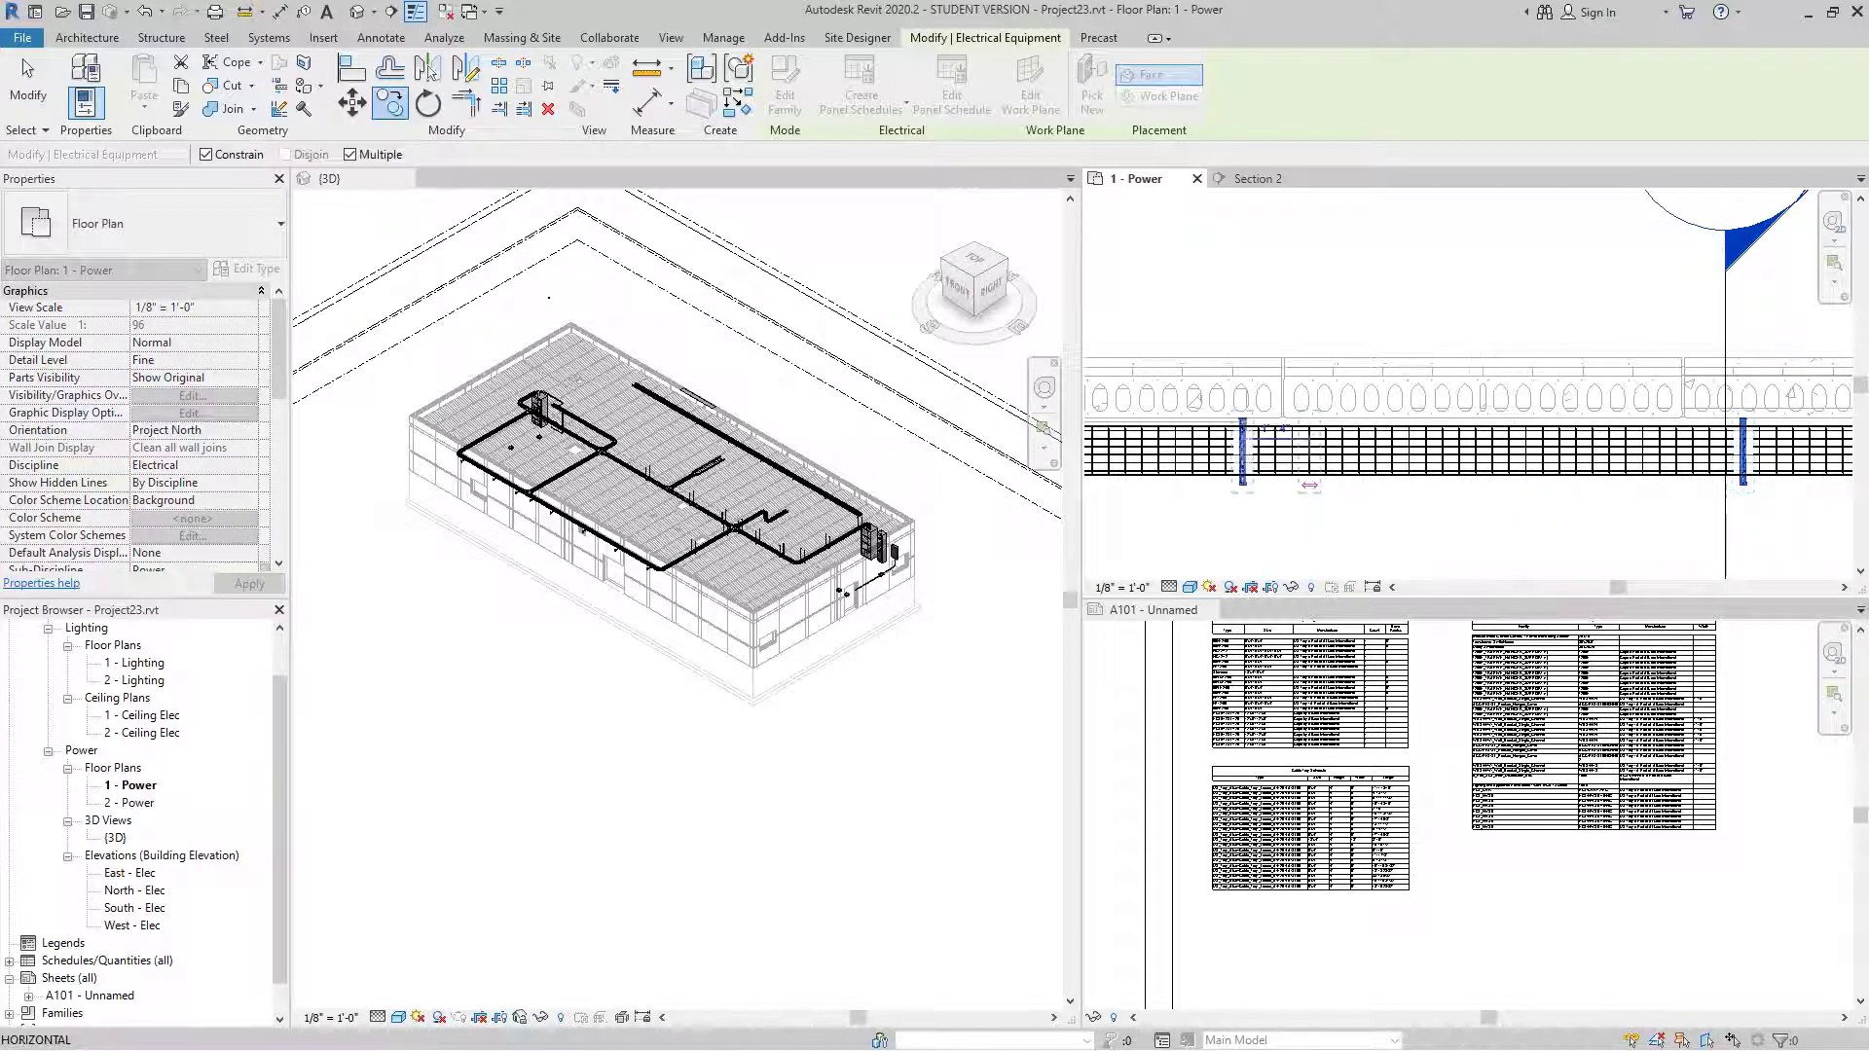
- Place another bracket copy 10' further at the free end of the extended tray run and finish copying
{"action": "middle_click_drag", "start_coordinate": [1242, 477], "coordinate": [1436, 468]}
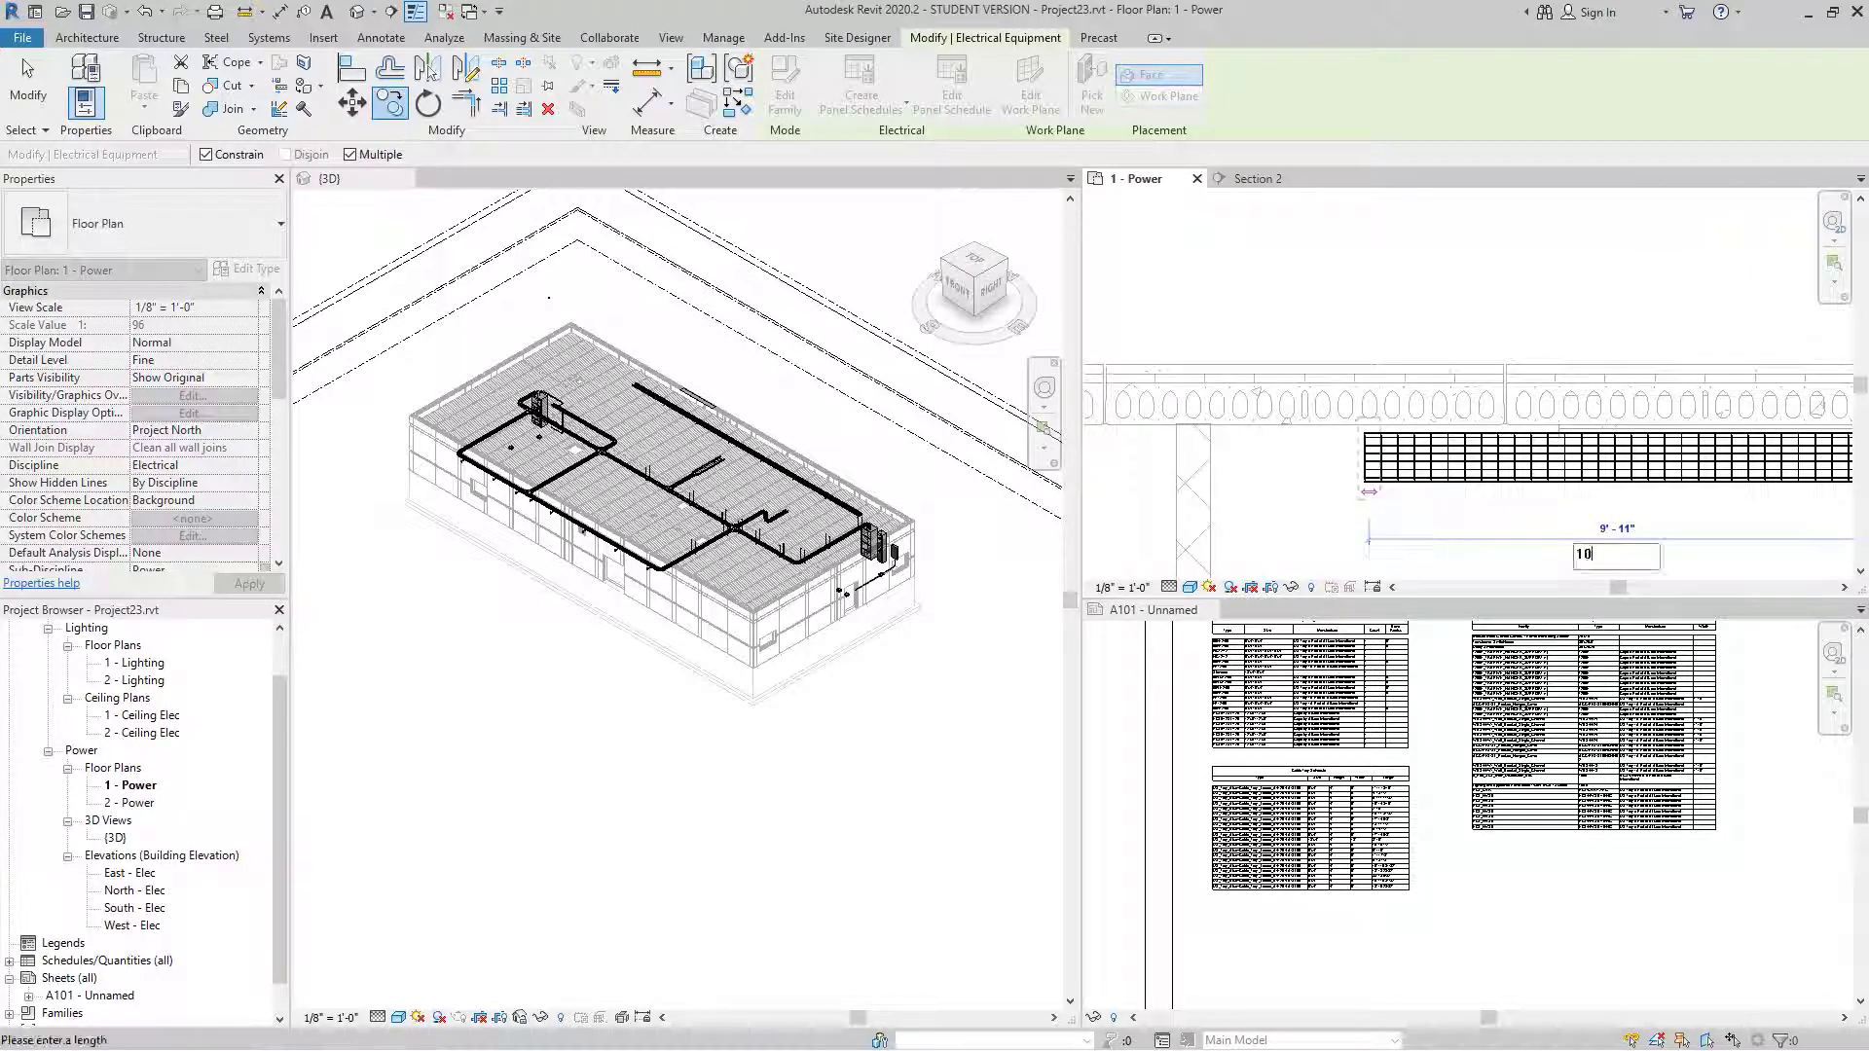
{"action": "key", "text": "Return"}
{"action": "key", "text": "Escape"}
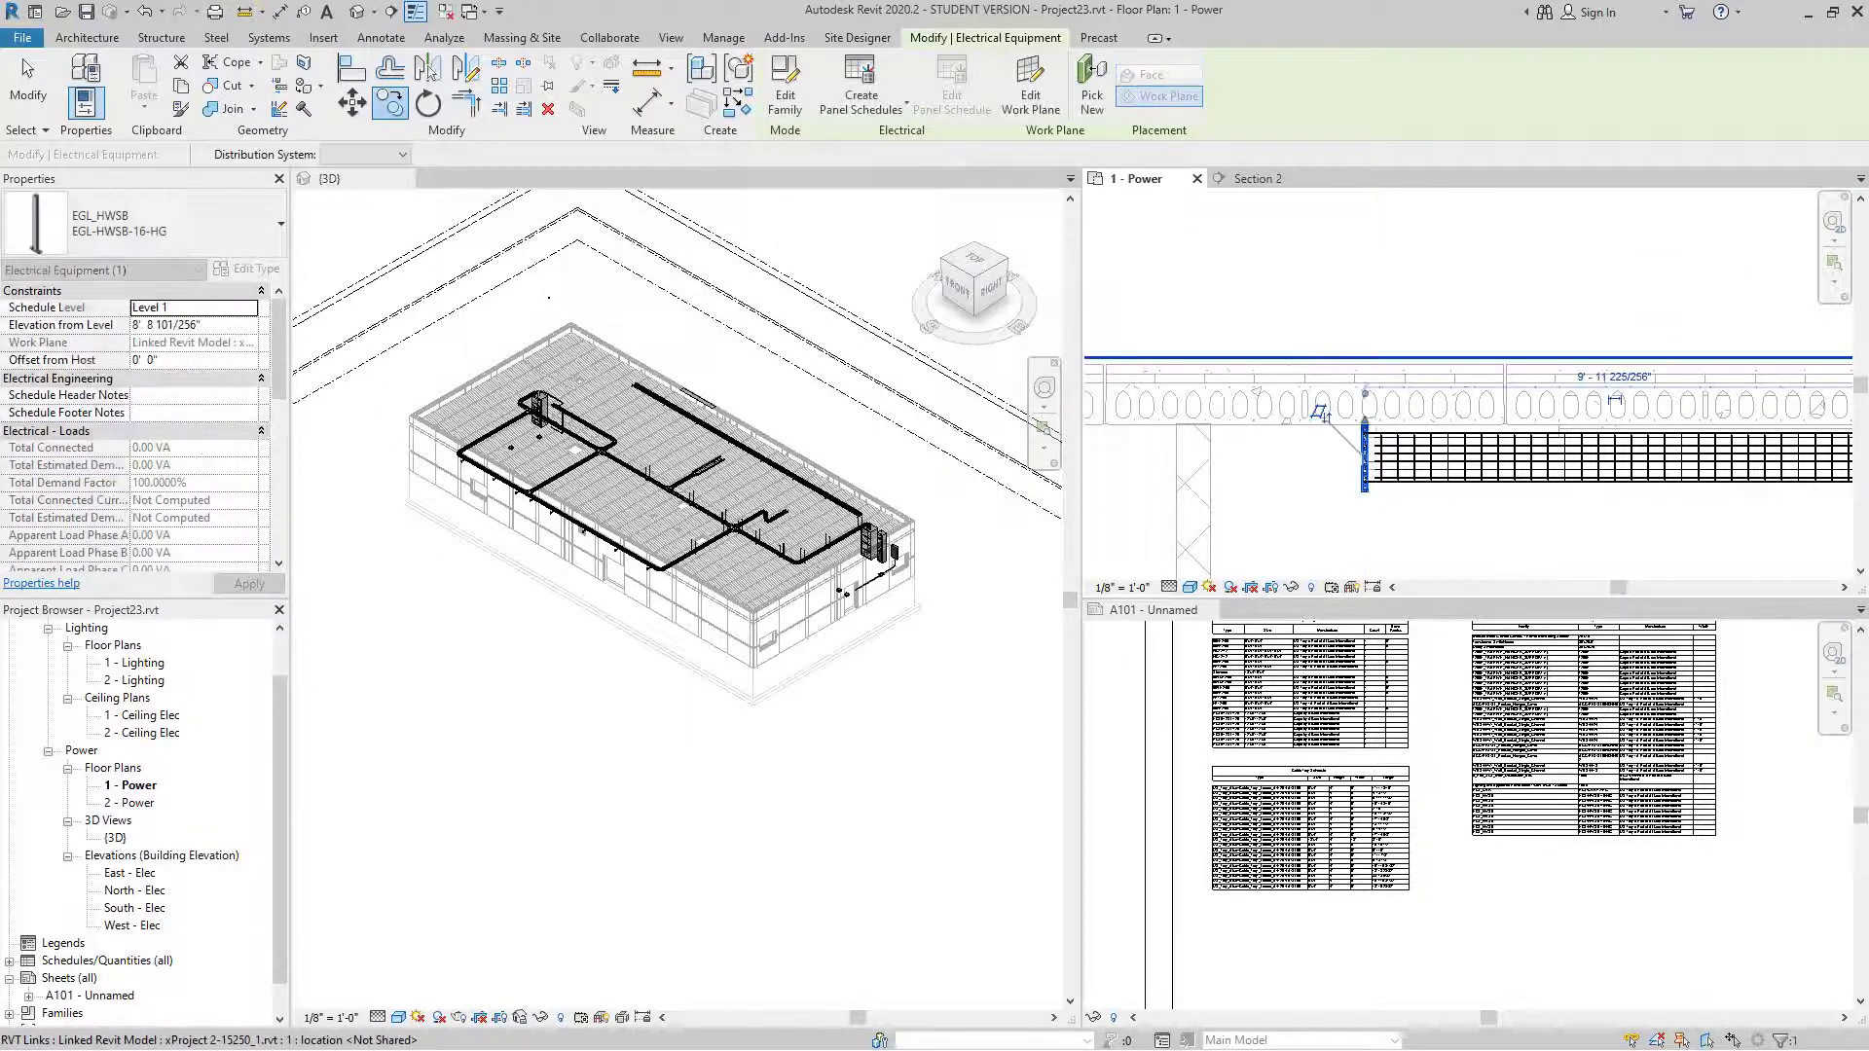
- Review the extended tray run in 3D and the EGL6-12SL-120 entries in the schedule on sheet A101
{"action": "scroll", "coordinate": [779, 517], "scroll_direction": "up", "scroll_amount": 4}
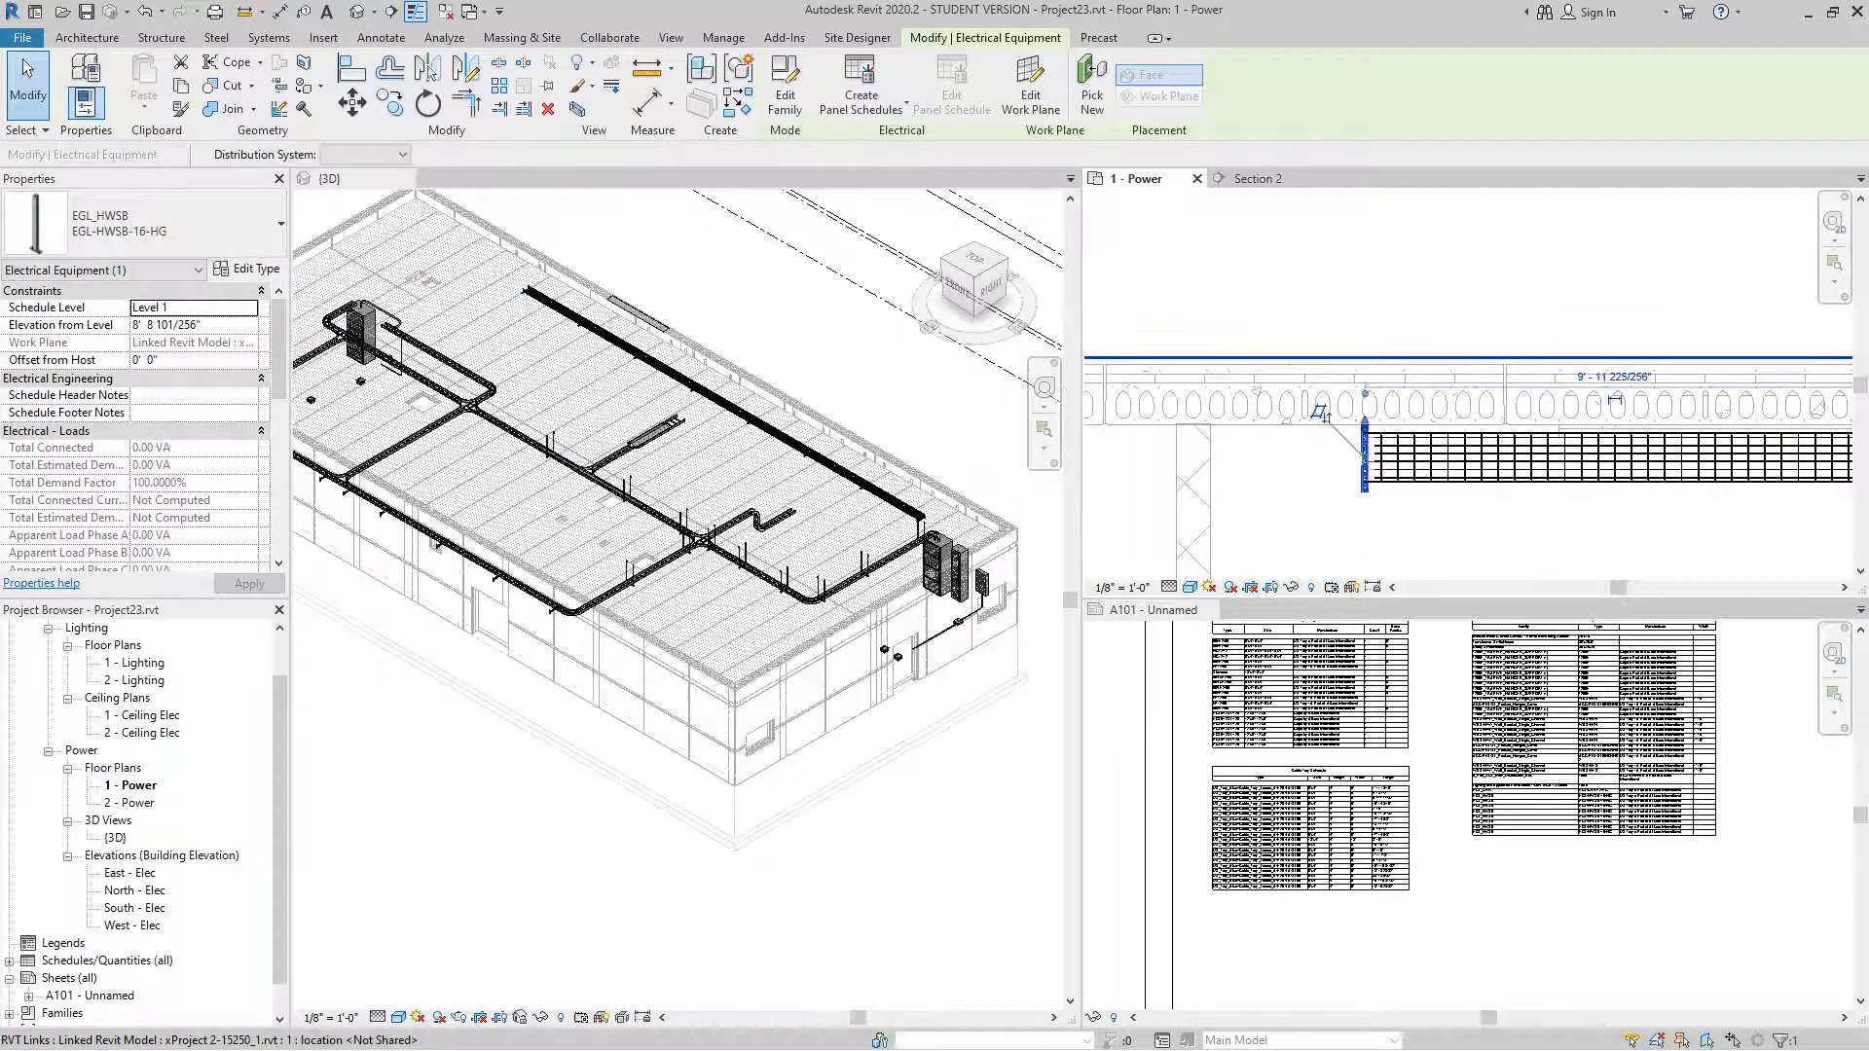
{"action": "scroll", "coordinate": [1244, 734], "scroll_direction": "up", "scroll_amount": 5}
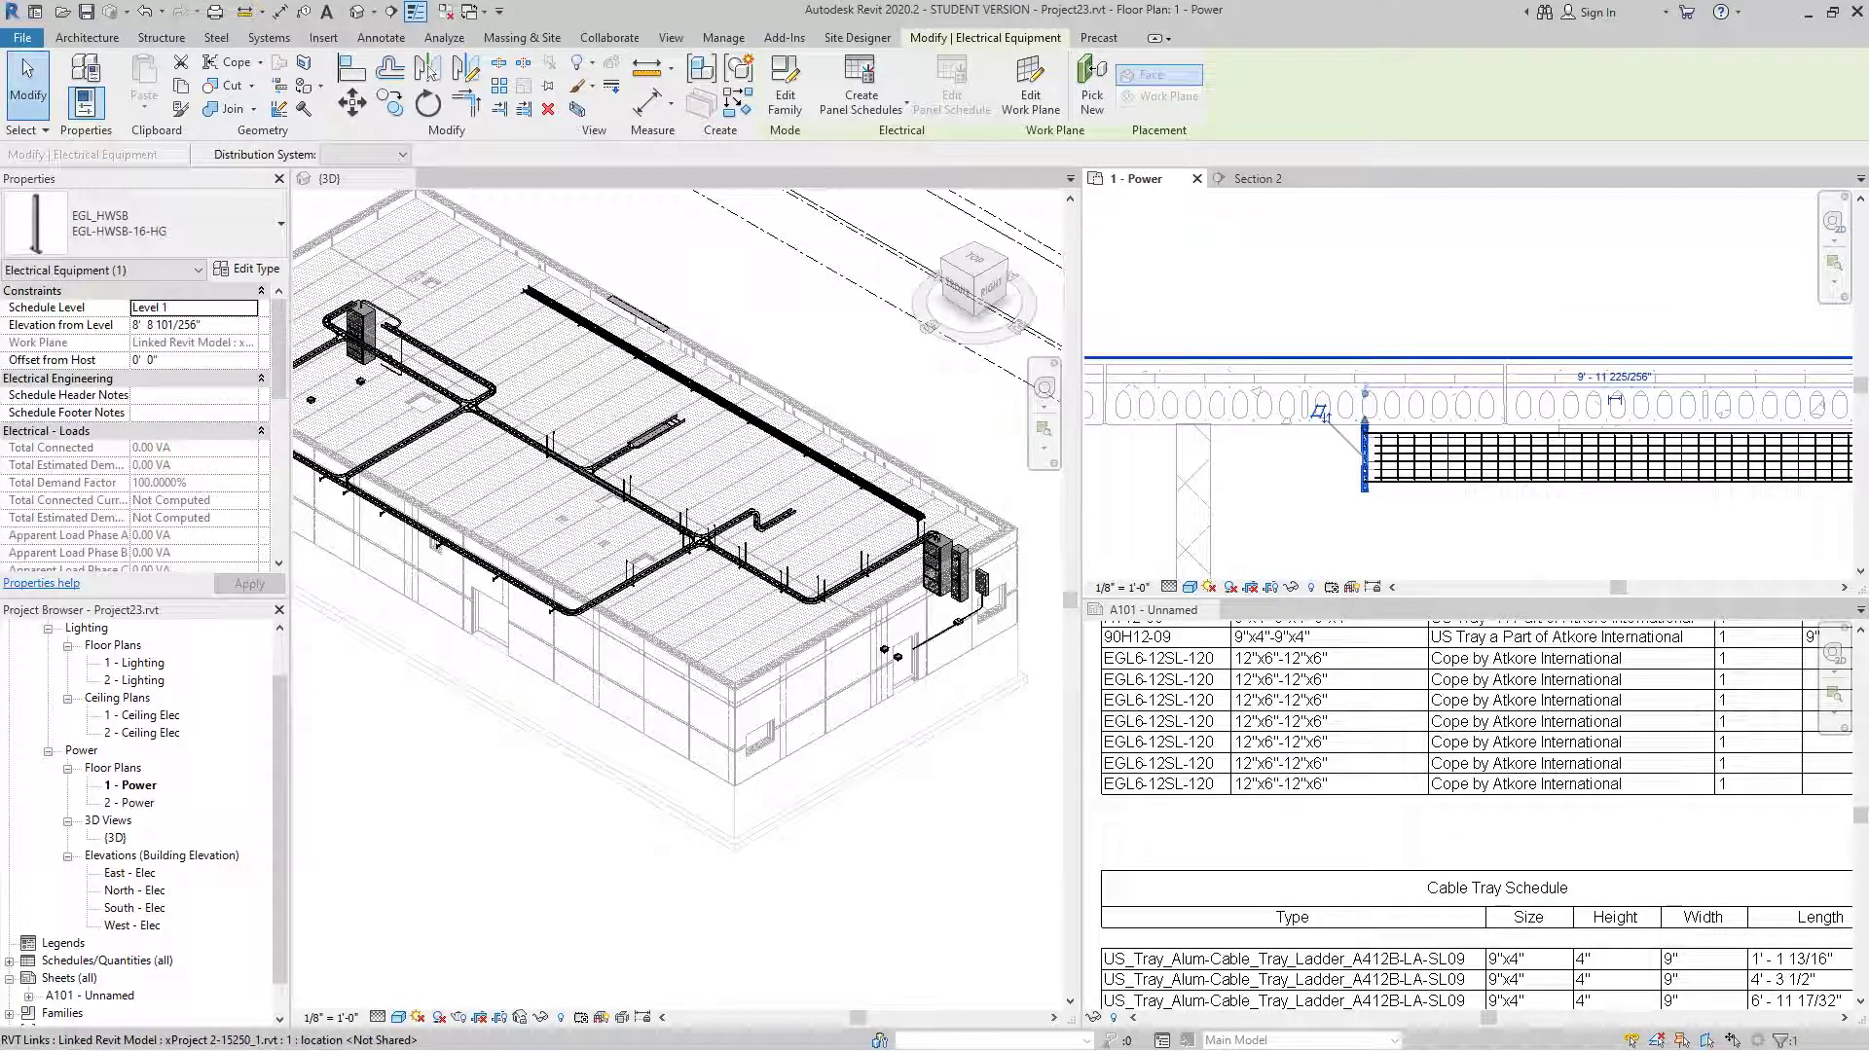
{"action": "scroll", "coordinate": [1460, 808], "scroll_direction": "down", "scroll_amount": 5}
{"action": "scroll", "coordinate": [1655, 487], "scroll_direction": "down", "scroll_amount": 3}
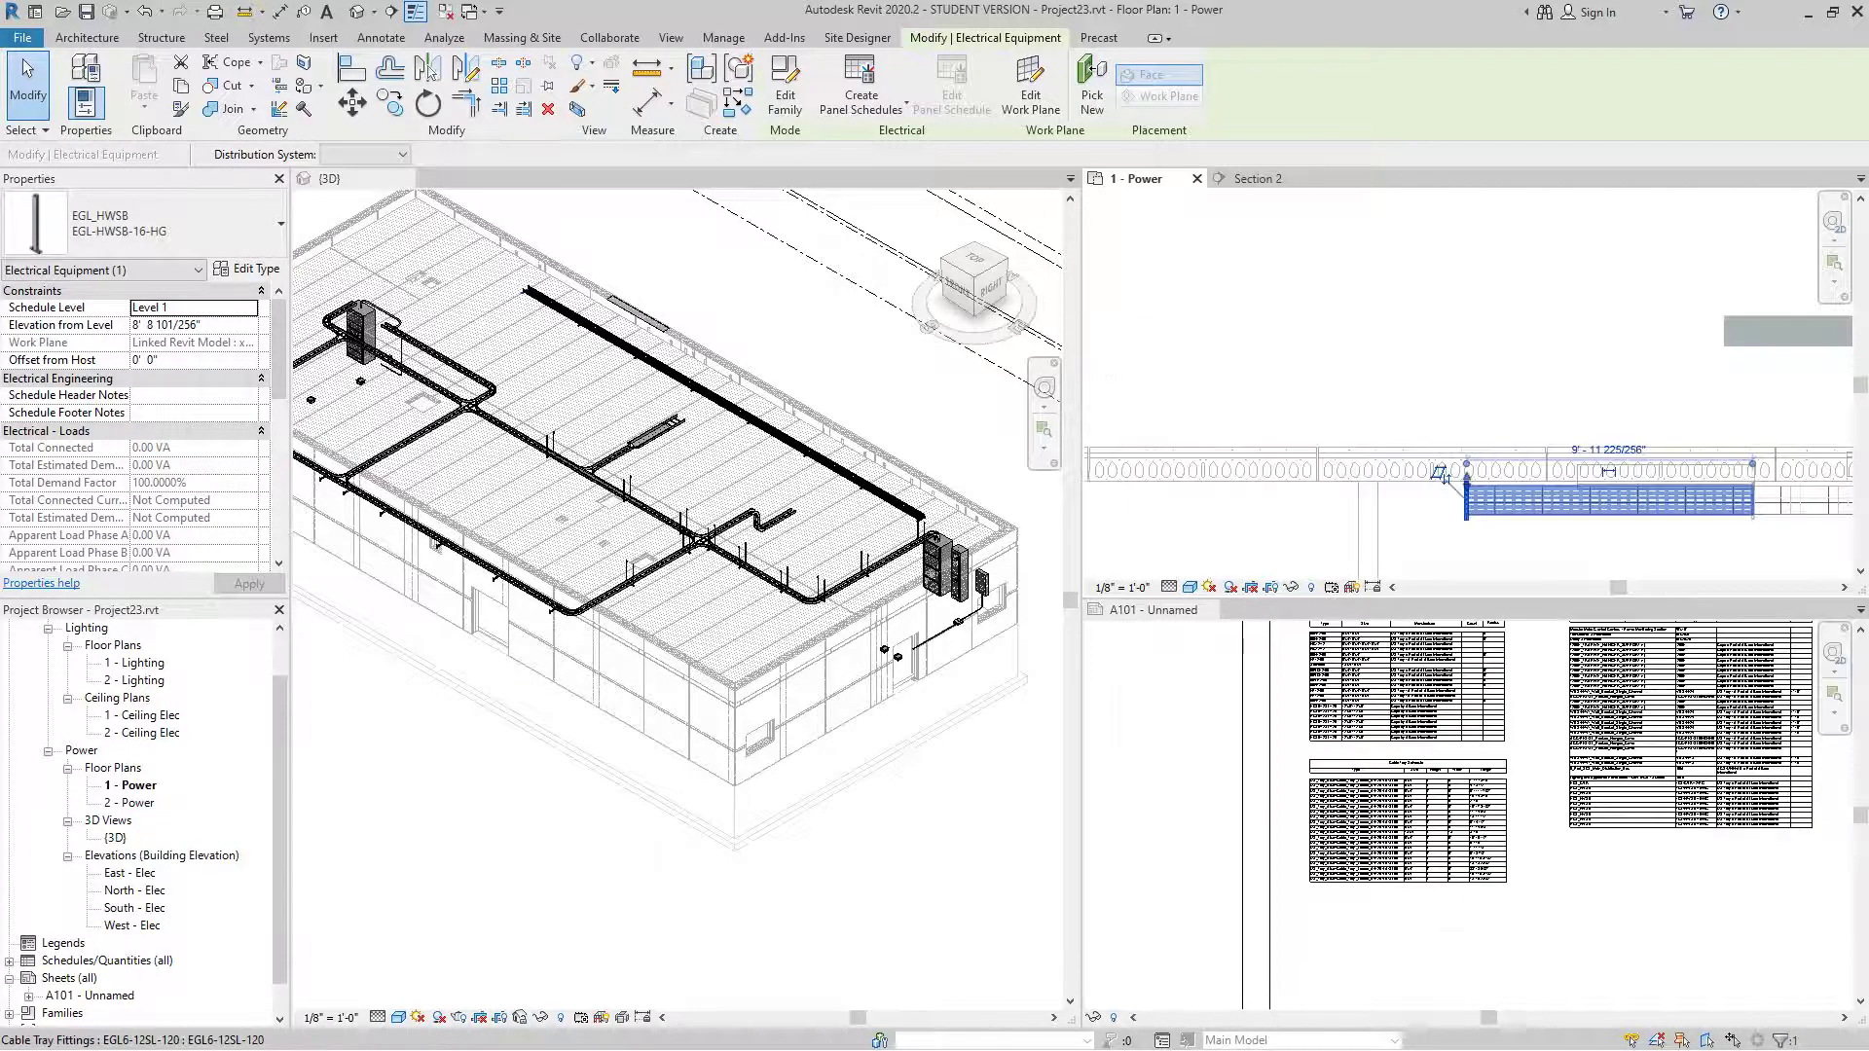
- Review the bracketed tray run in the 3D and floor plan views and the EGL_HWSB entries in the schedule on sheet A101
{"action": "scroll", "coordinate": [1363, 516], "scroll_direction": "down", "scroll_amount": 3}
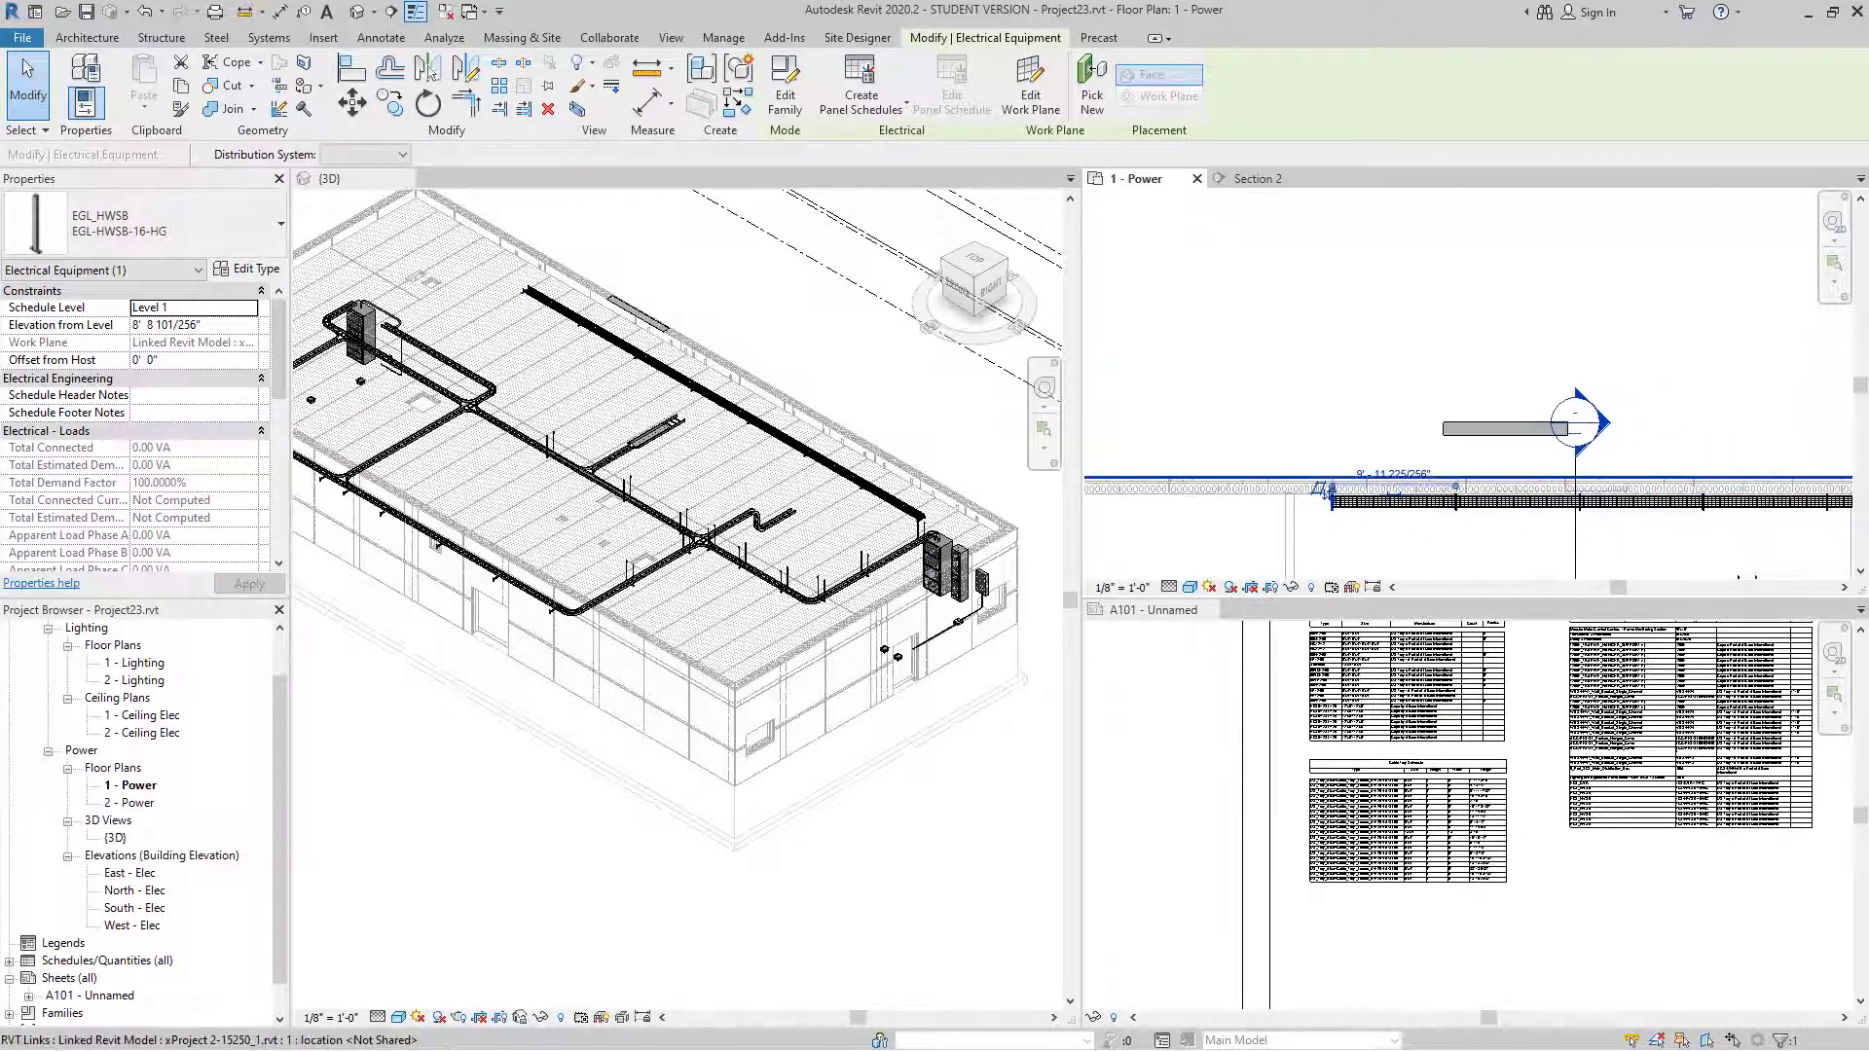
{"action": "middle_click_drag", "start_coordinate": [1558, 555], "coordinate": [1395, 549]}
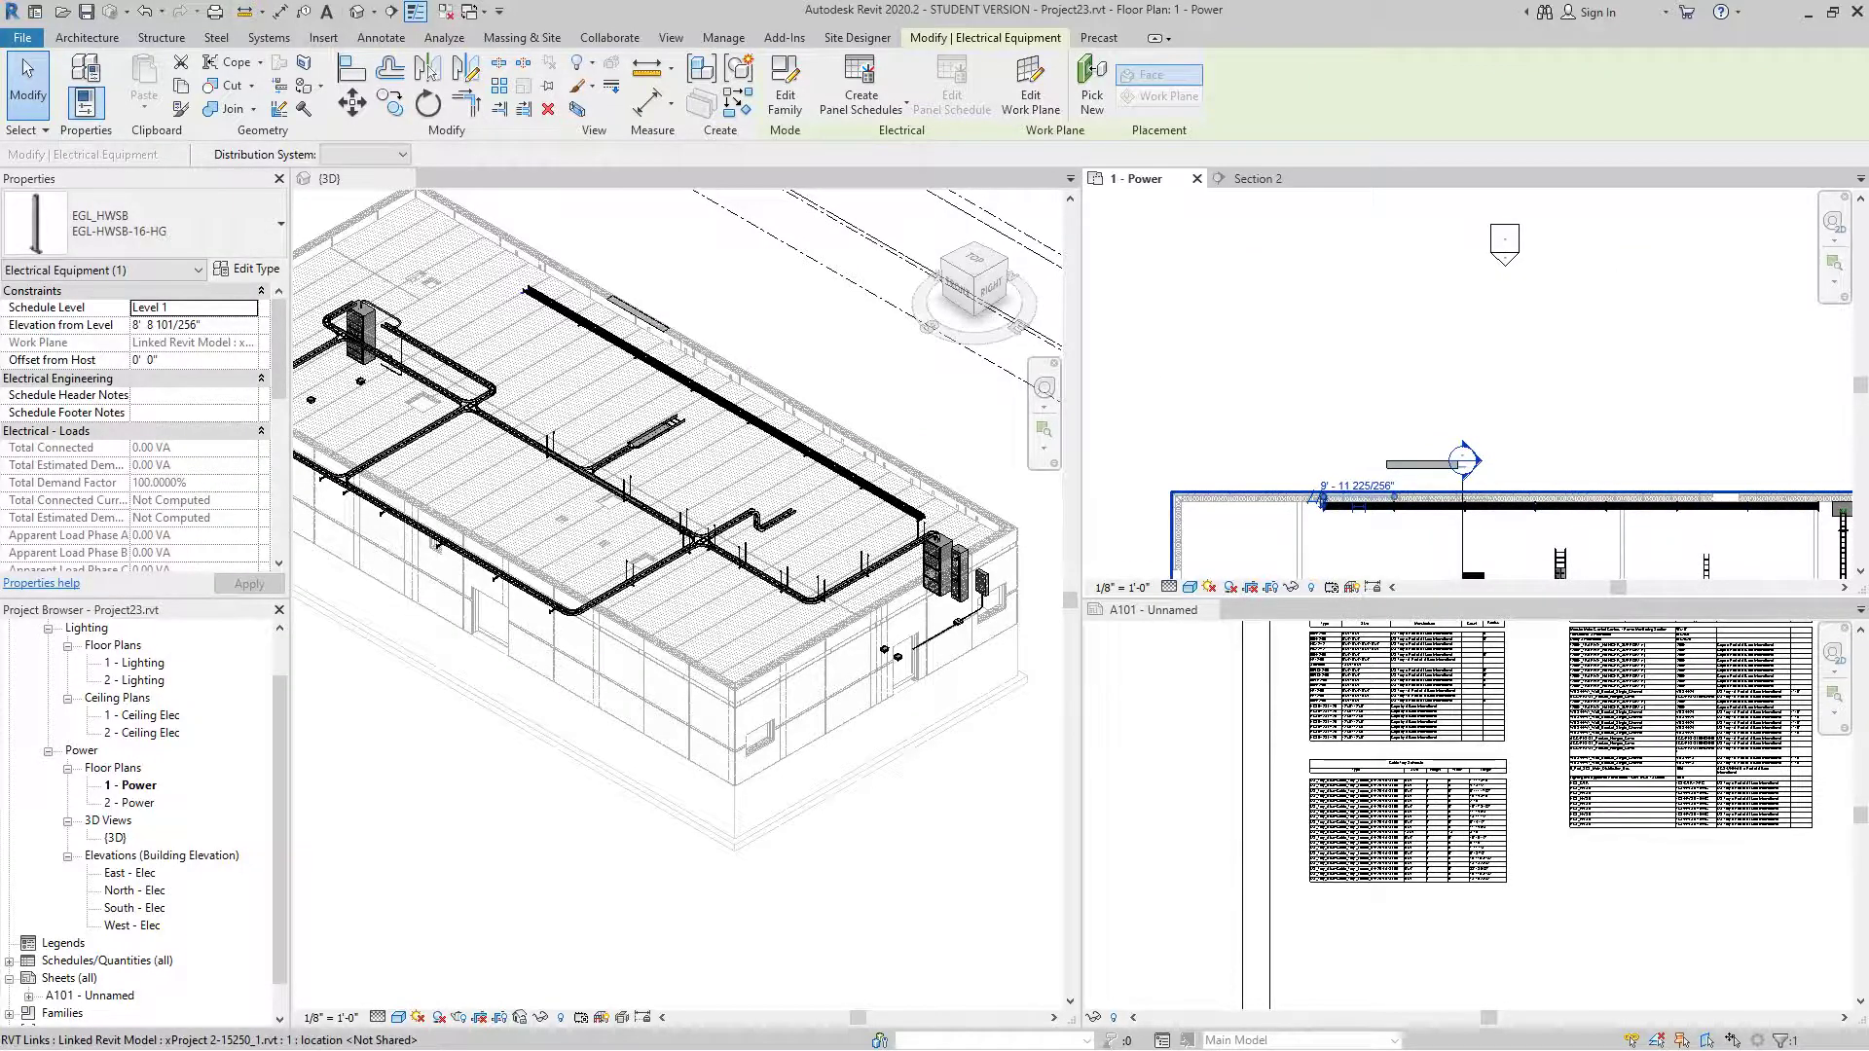
{"action": "scroll", "coordinate": [1608, 797], "scroll_direction": "up", "scroll_amount": 5}
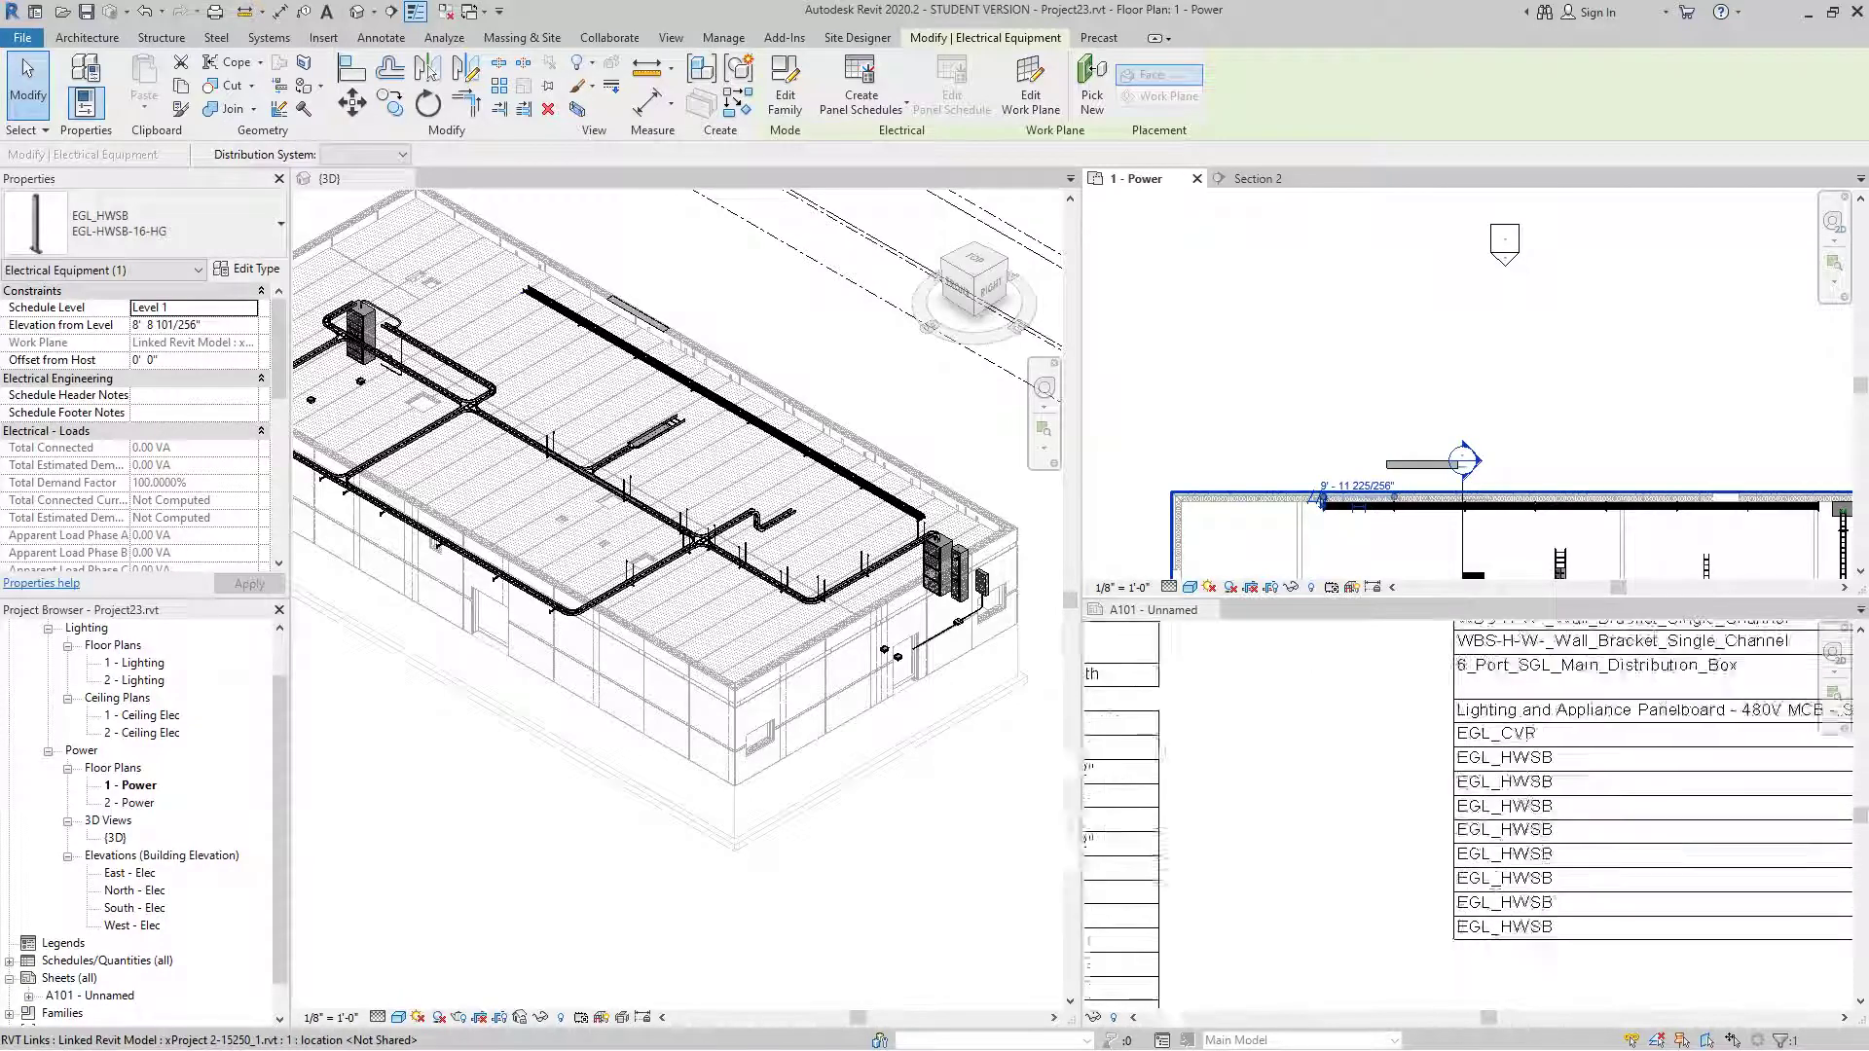
{"action": "scroll", "coordinate": [1530, 757], "scroll_direction": "up", "scroll_amount": 1}
{"action": "scroll", "coordinate": [749, 409], "scroll_direction": "up", "scroll_amount": 8}
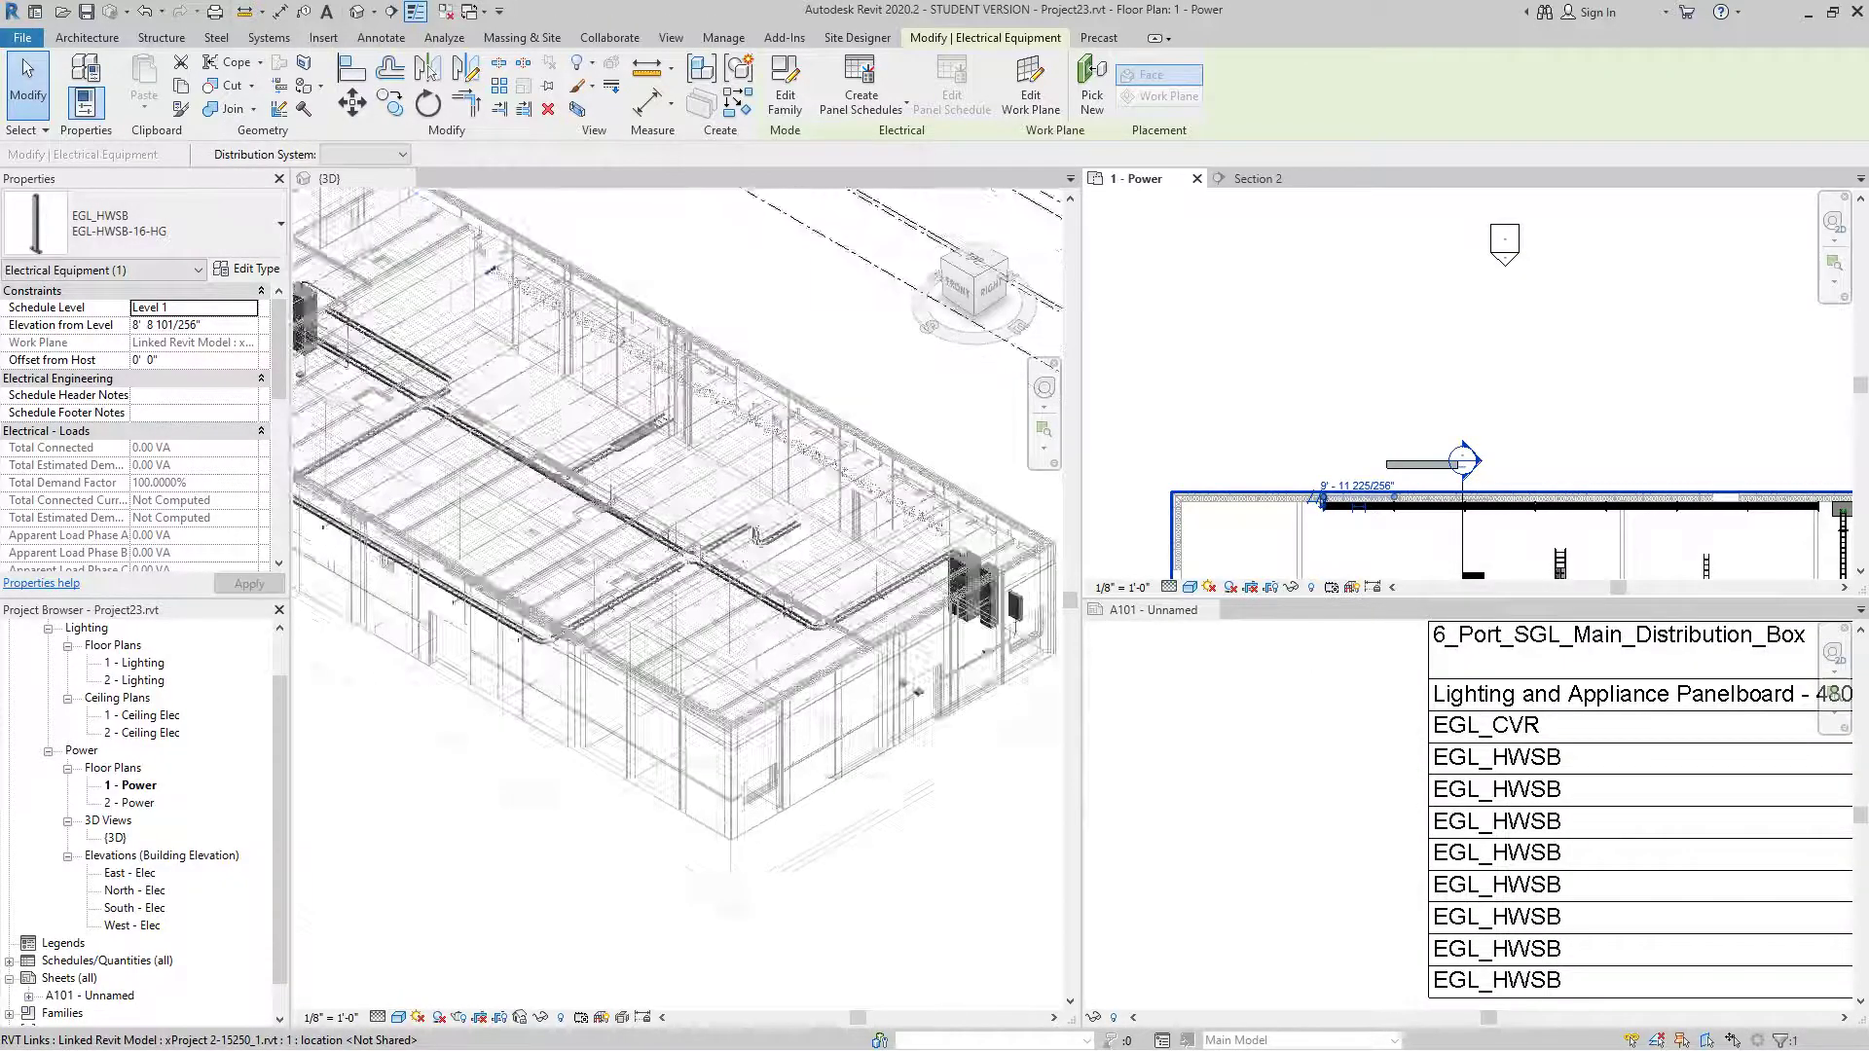
{"action": "scroll", "coordinate": [750, 409], "scroll_direction": "down", "scroll_amount": 8}
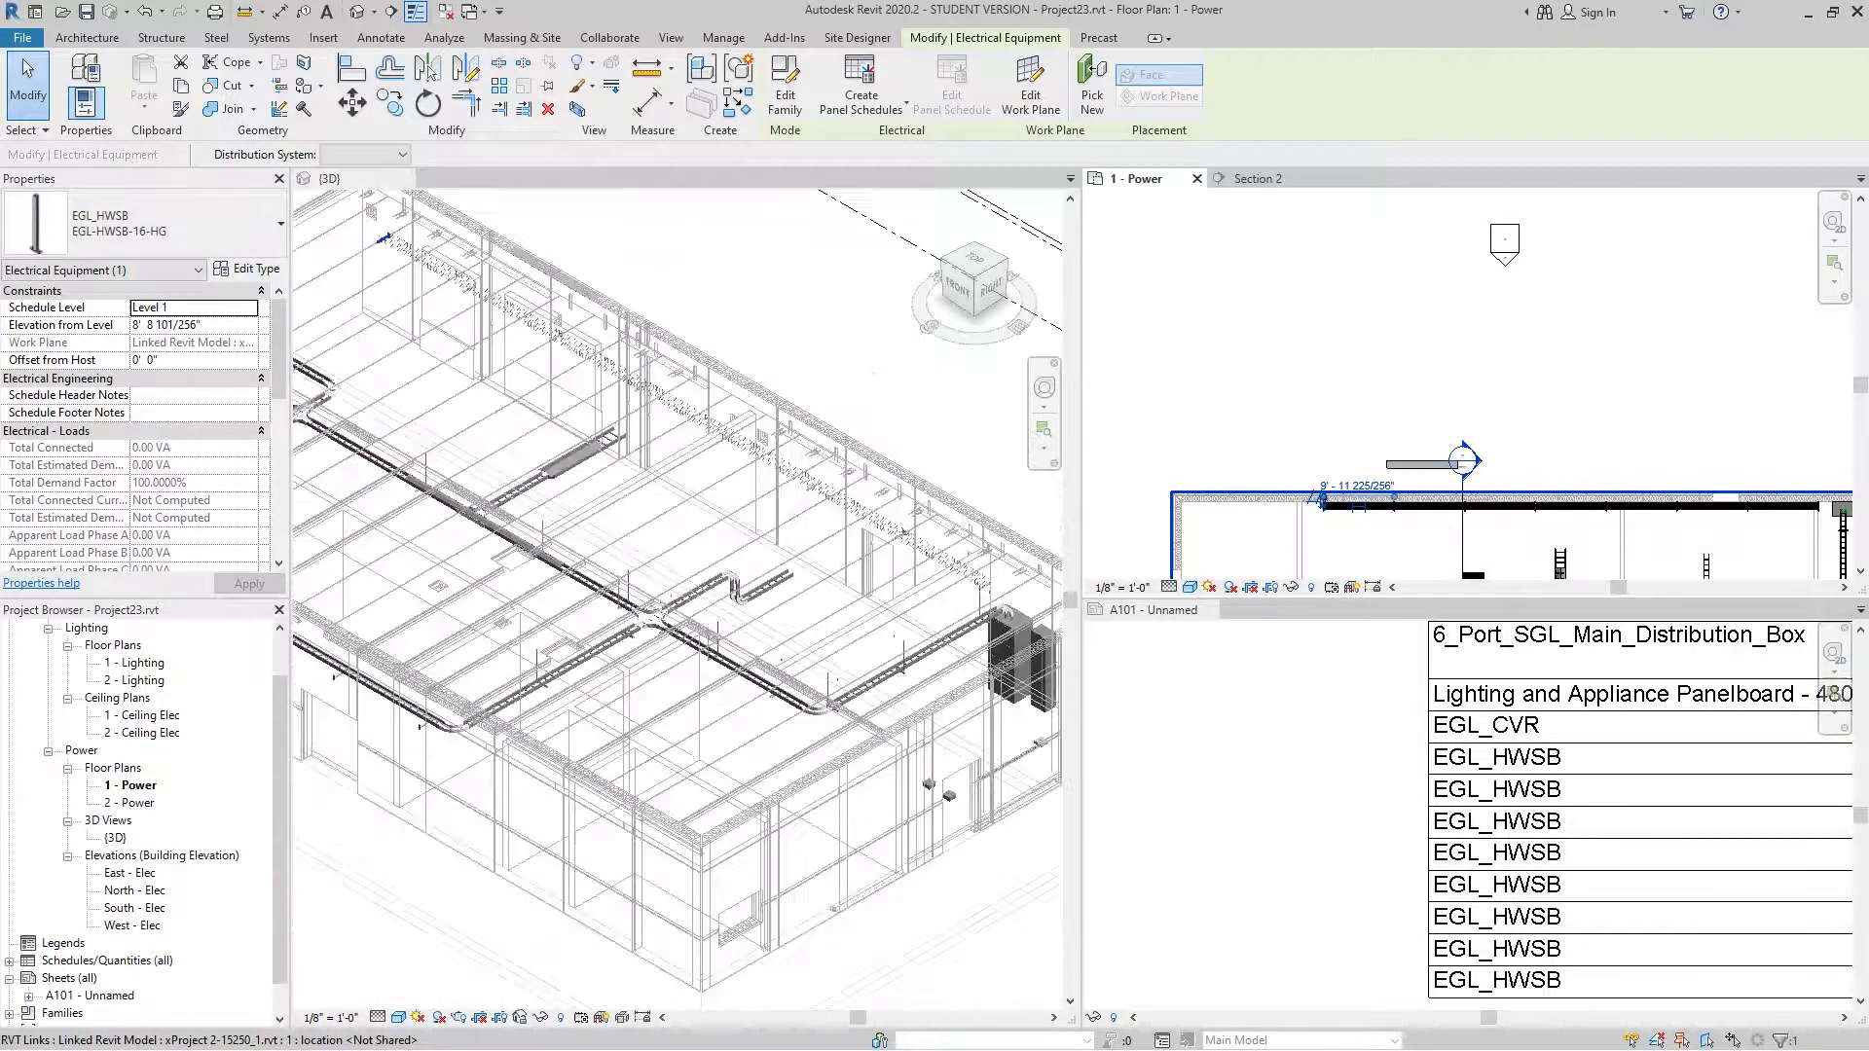
{"action": "scroll", "coordinate": [1476, 508], "scroll_direction": "up", "scroll_amount": 4}
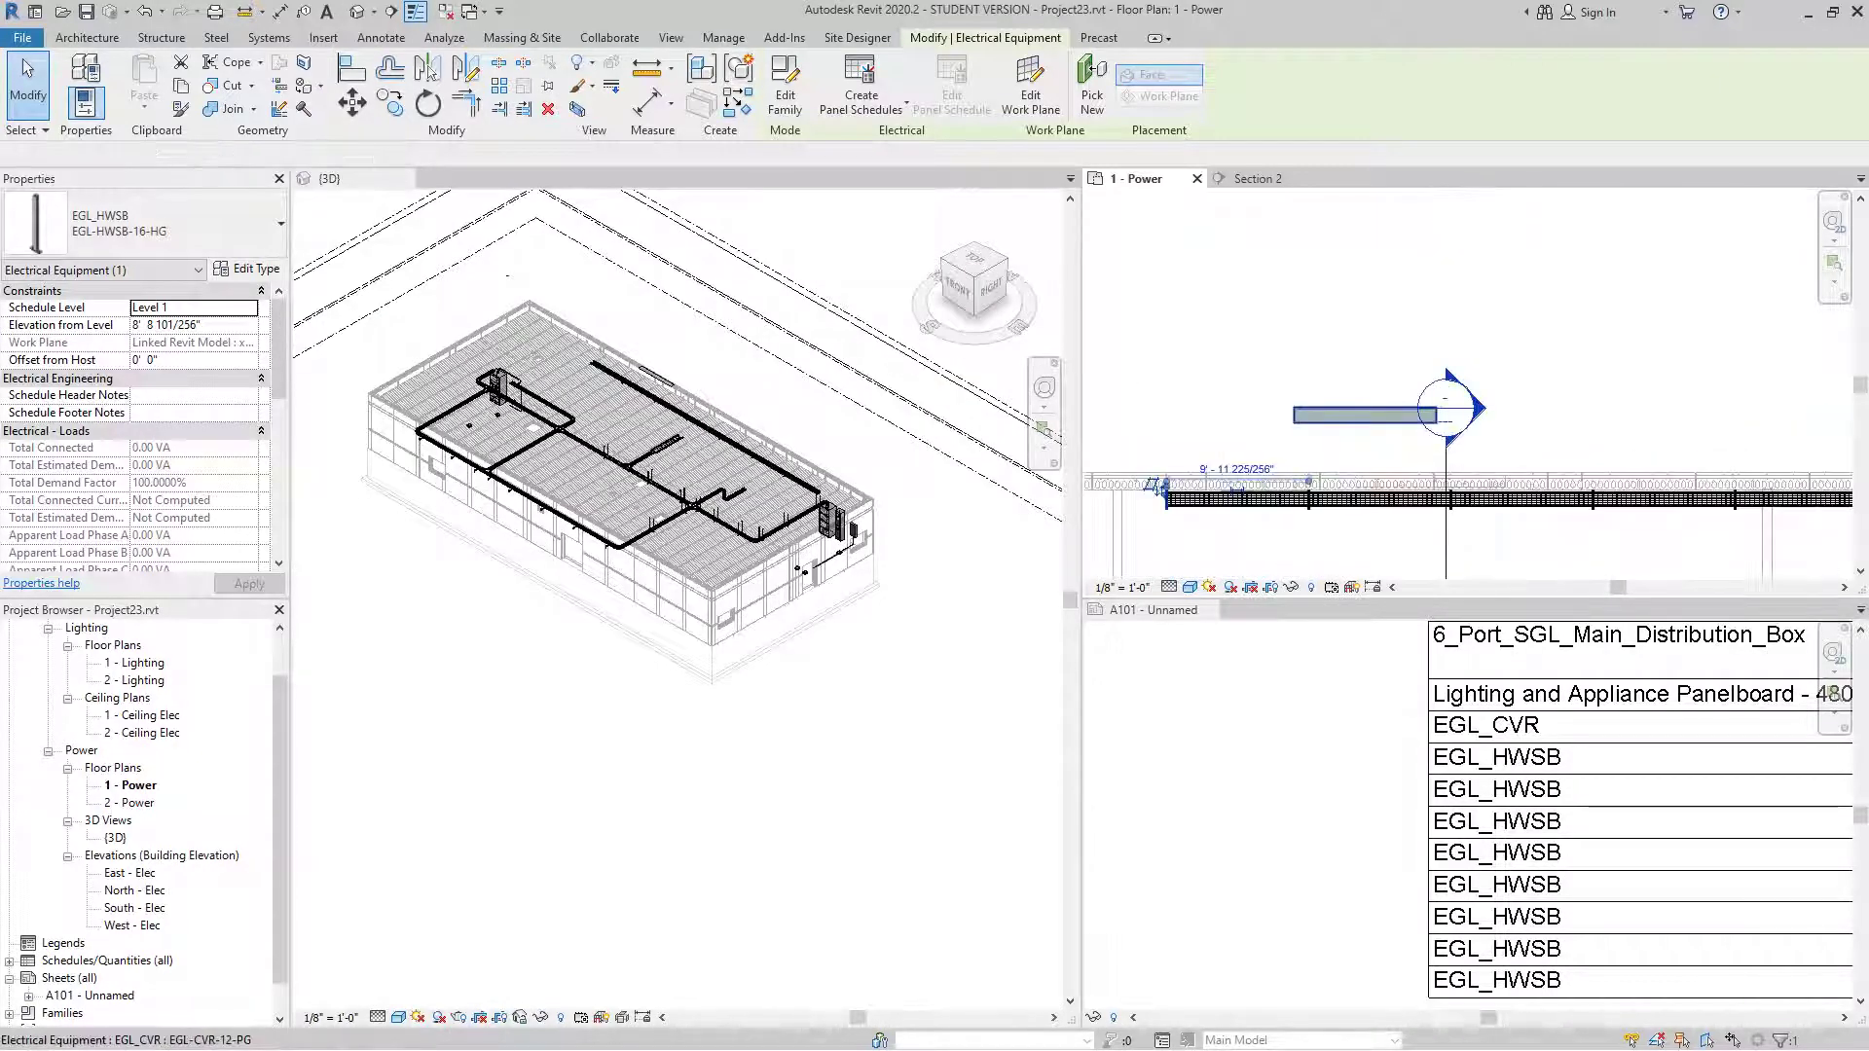
{"action": "scroll", "coordinate": [1353, 428], "scroll_direction": "up", "scroll_amount": 3}
- Move the EGL-CVR-12-PG cover in the 1 - Power plan parallel to the wall until it lies entirely past the section marker
{"action": "key", "text": "Escape"}
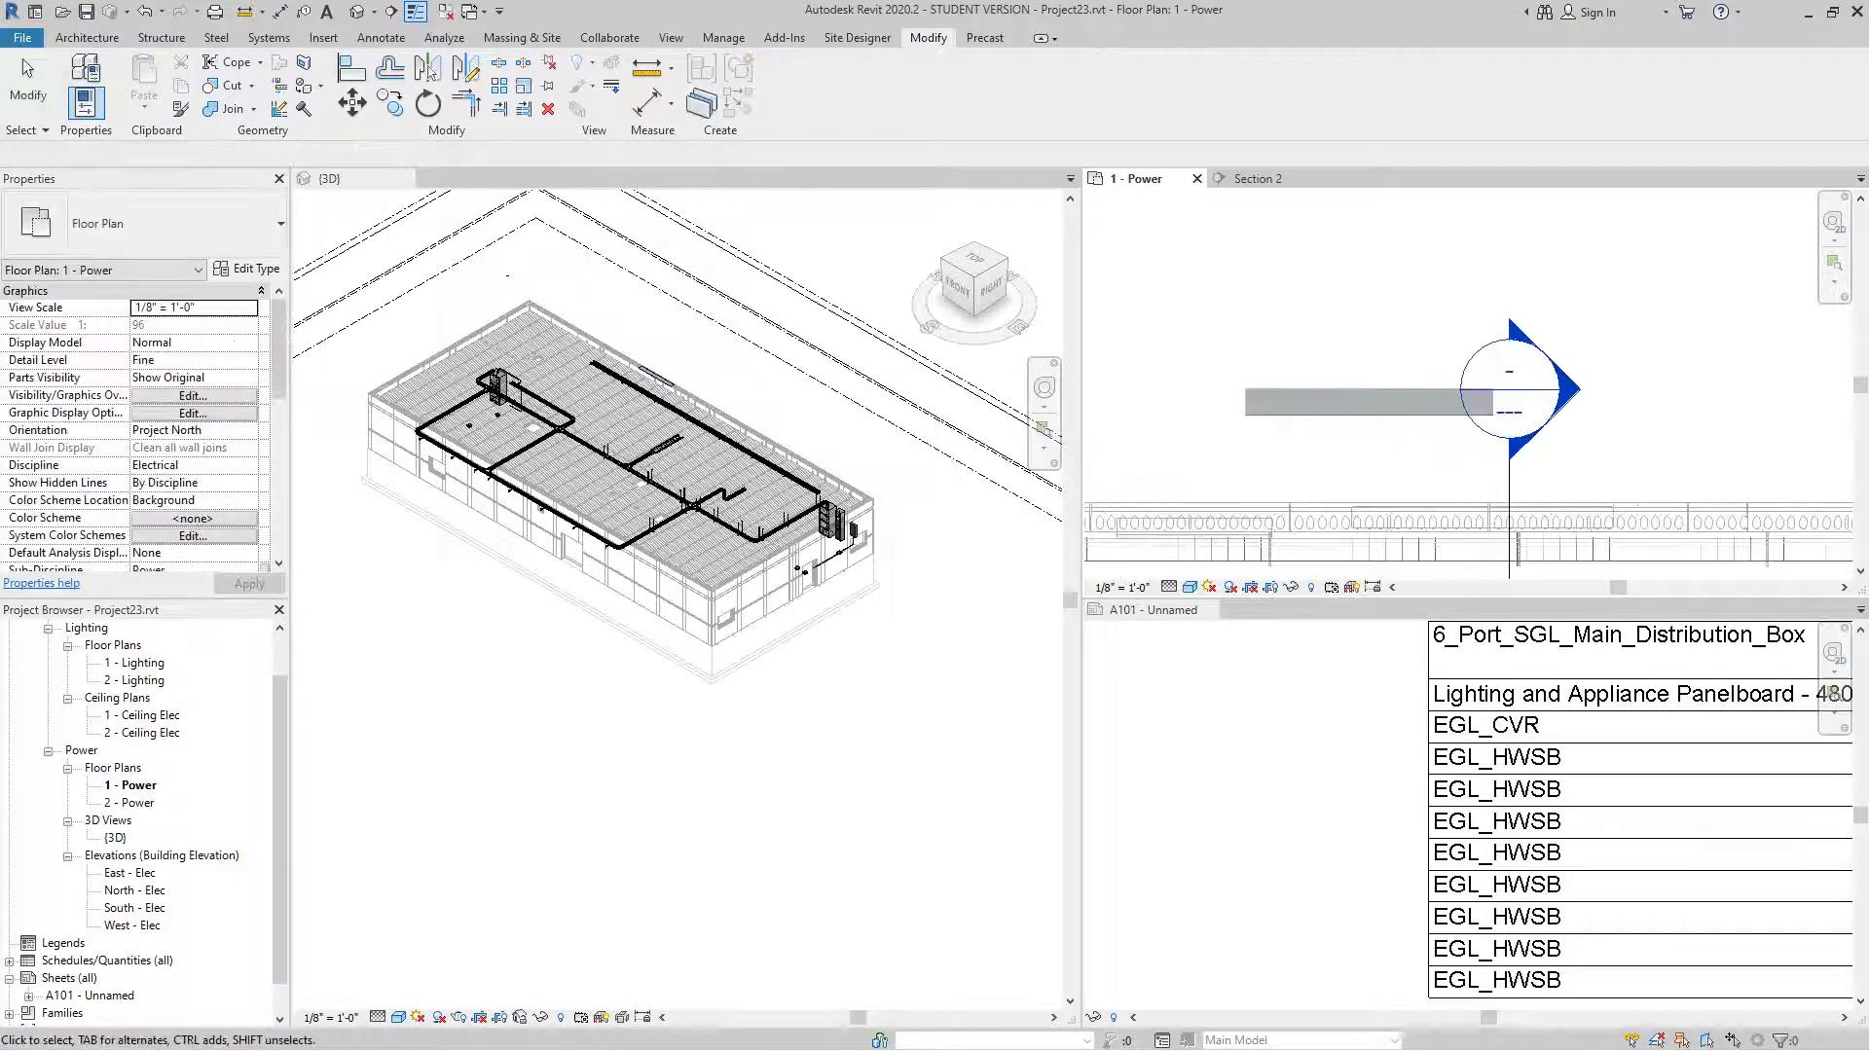
{"action": "middle_click_drag", "start_coordinate": [1460, 409], "coordinate": [1480, 329]}
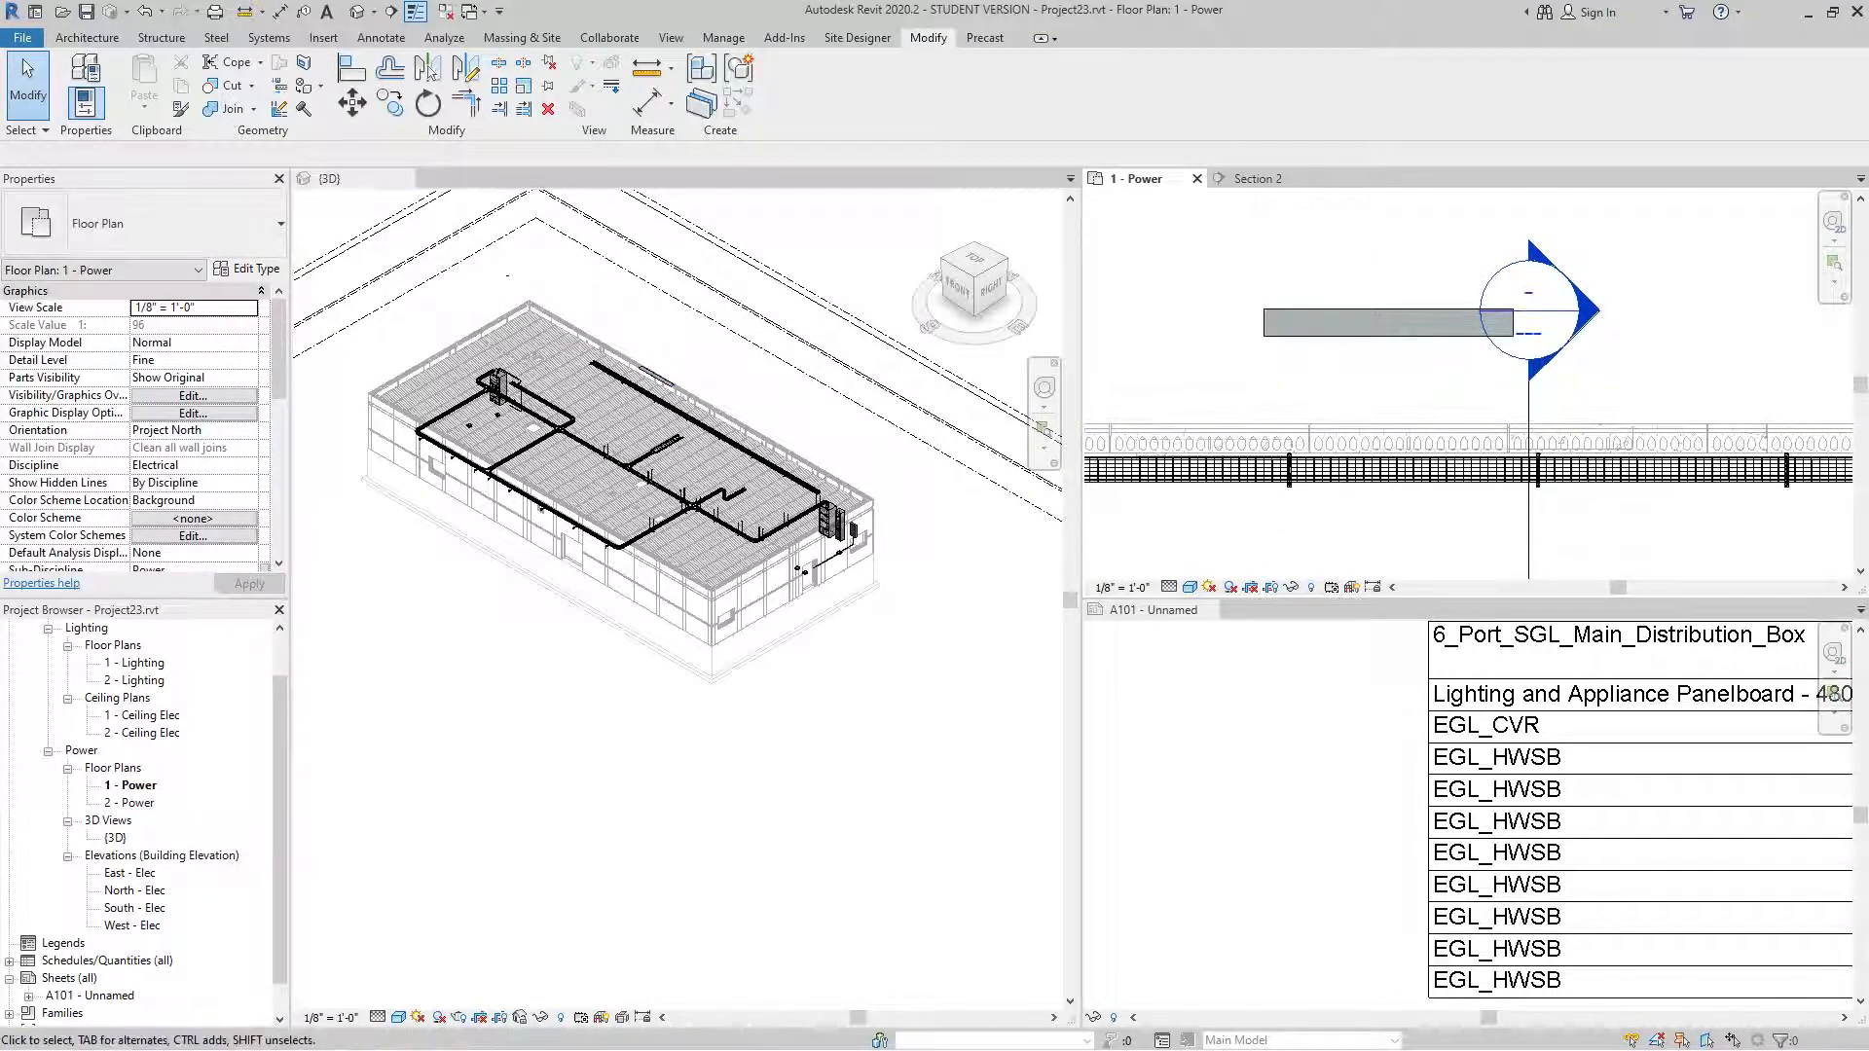
{"action": "scroll", "coordinate": [1416, 396], "scroll_direction": "up", "scroll_amount": 2}
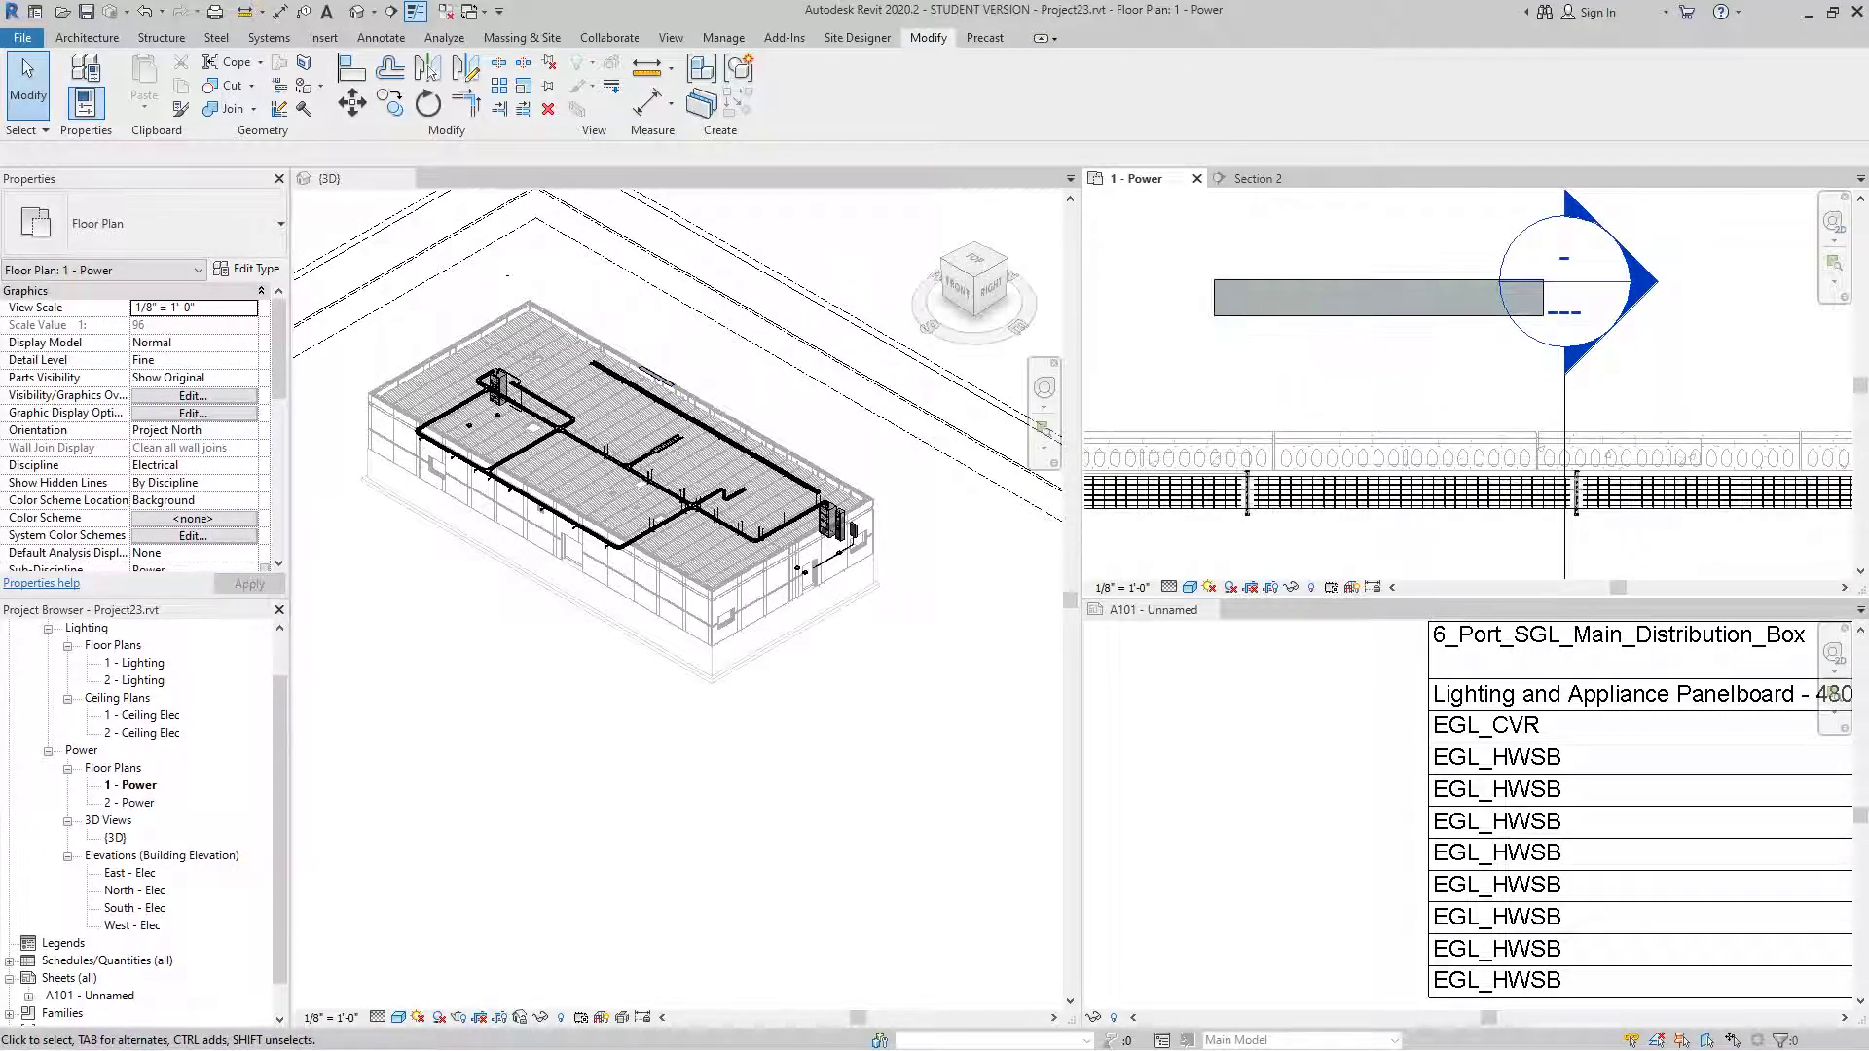
{"action": "scroll", "coordinate": [1202, 309], "scroll_direction": "down", "scroll_amount": 3}
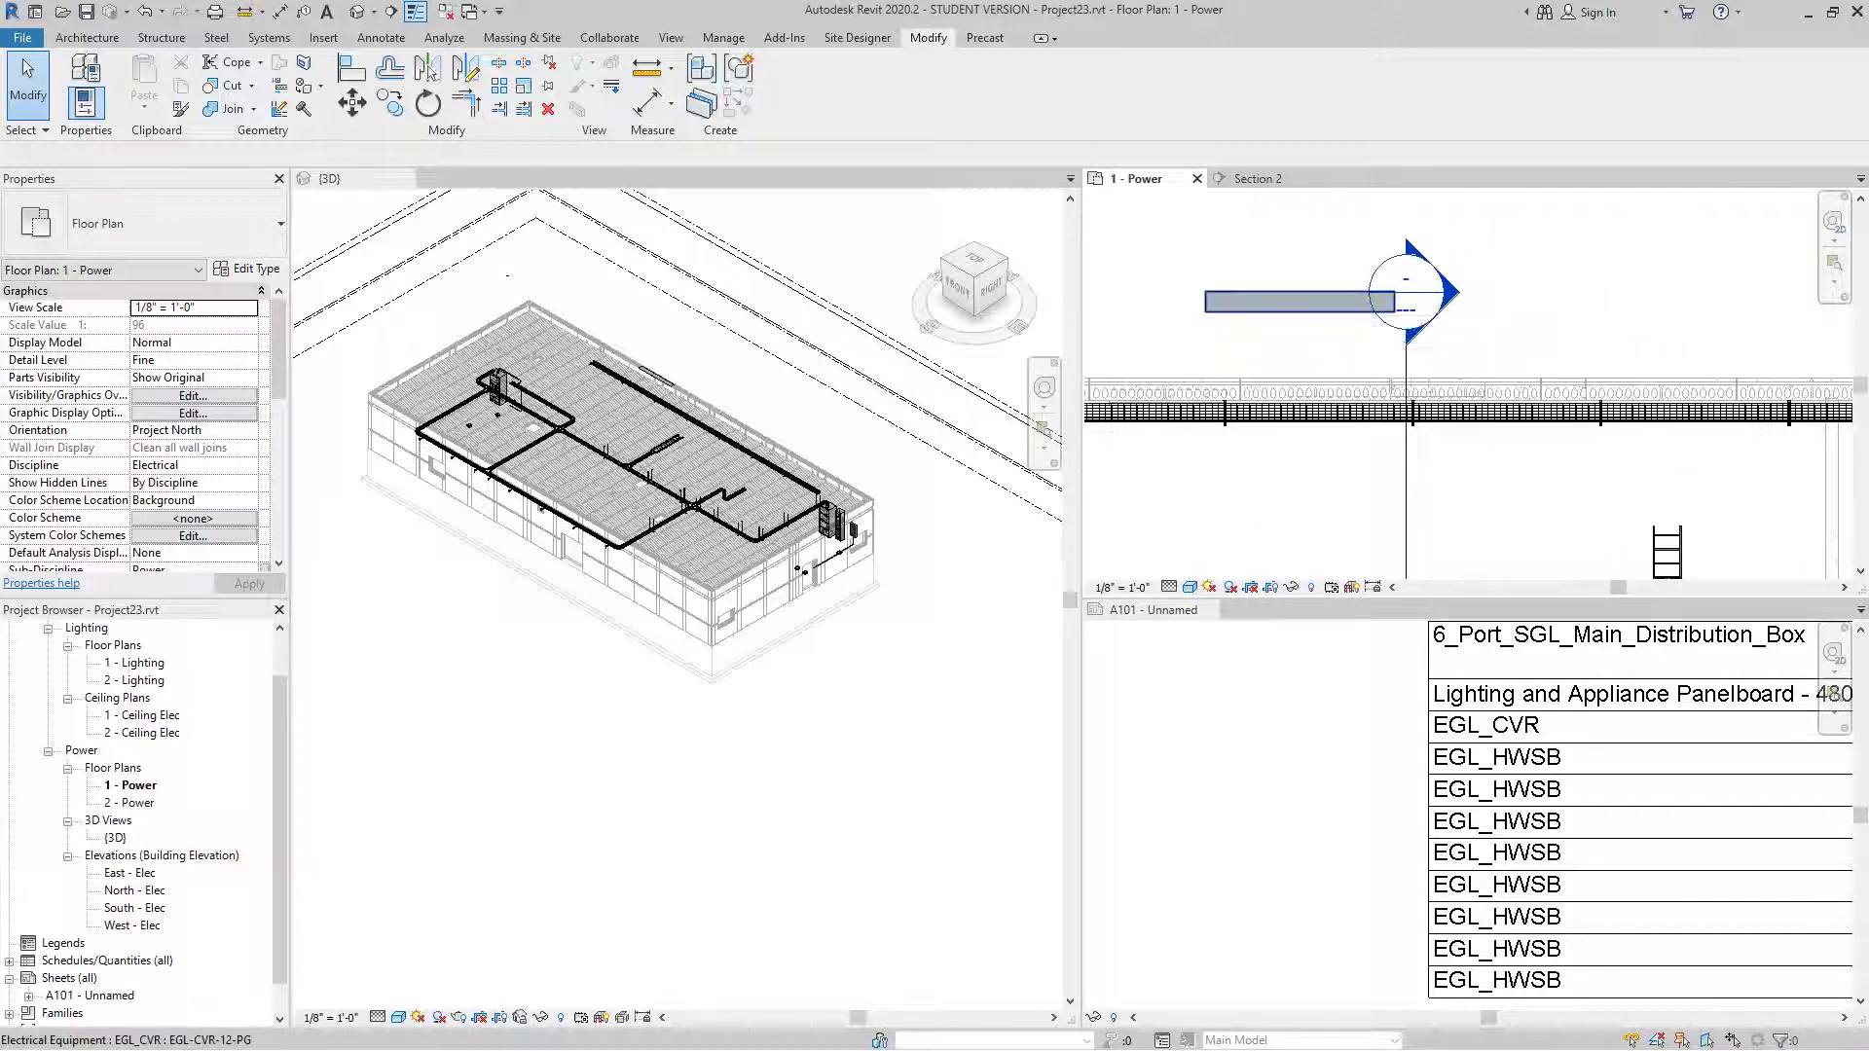
{"action": "left_click", "coordinate": [1300, 302]}
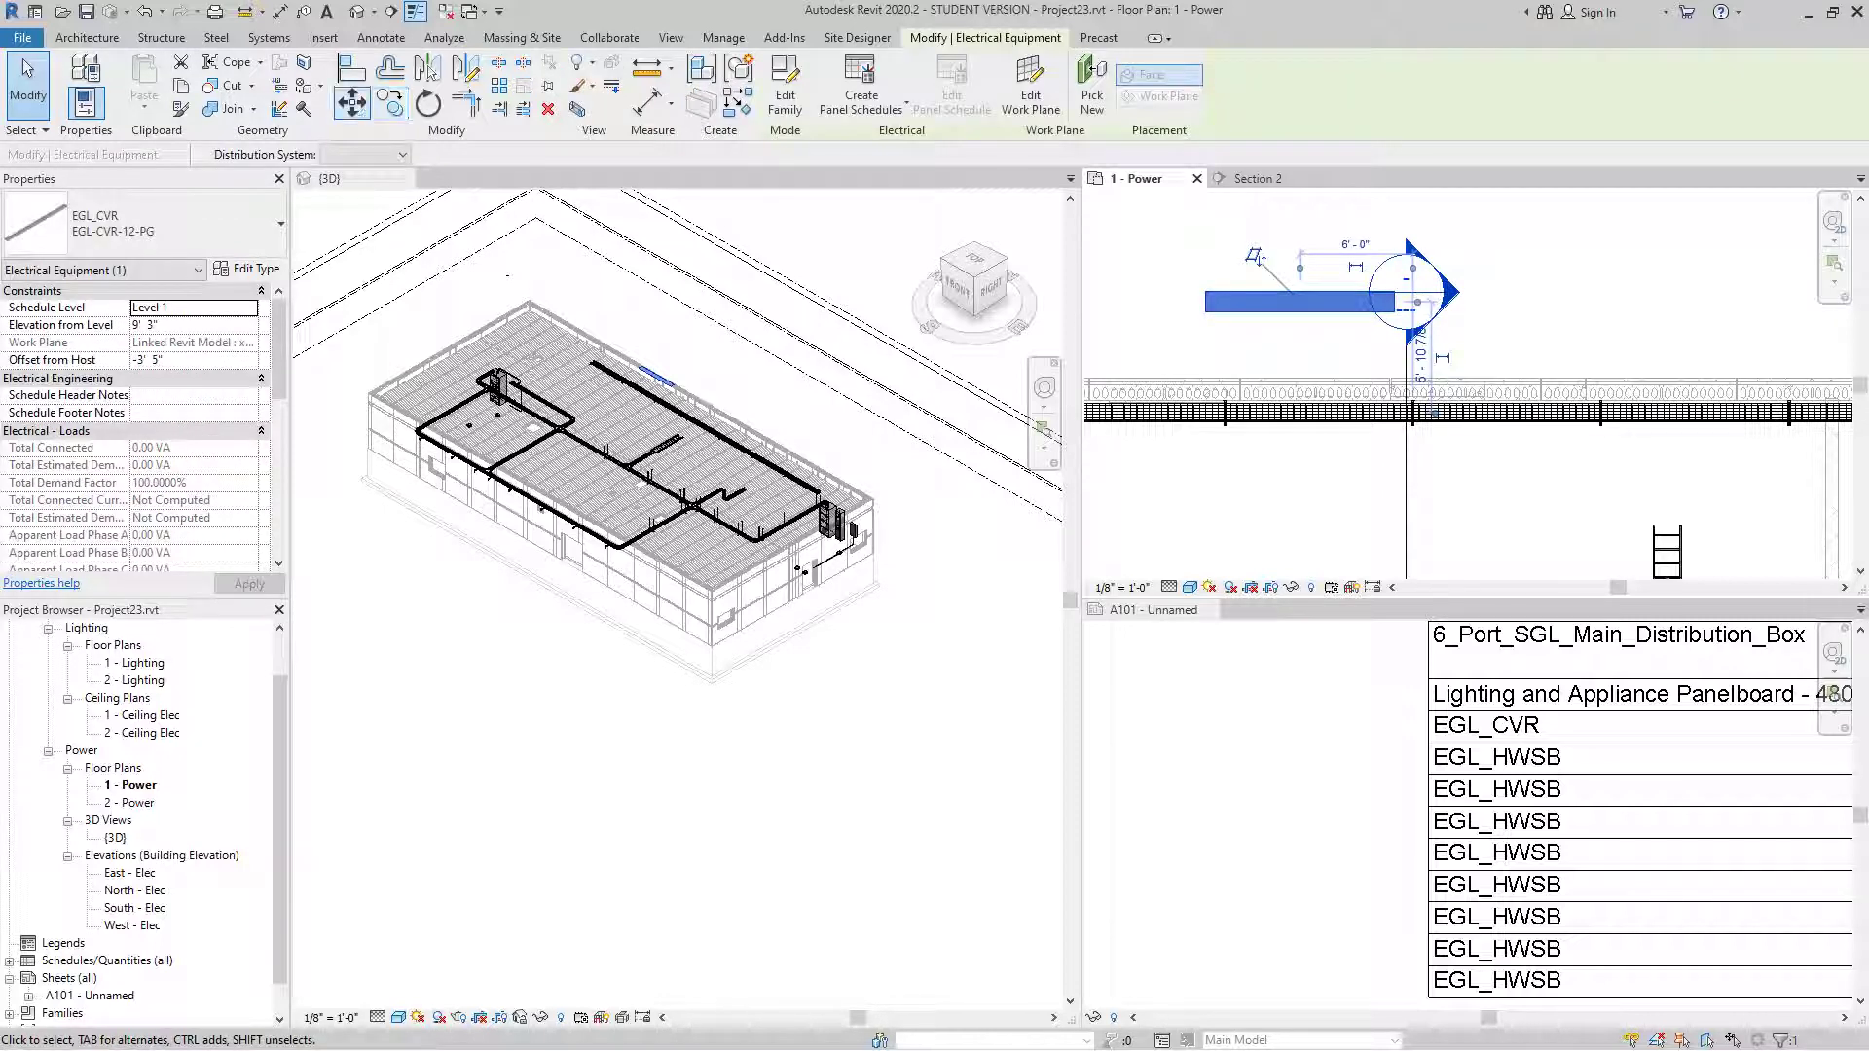
{"action": "left_click", "coordinate": [351, 102]}
{"action": "left_click", "coordinate": [1205, 302]}
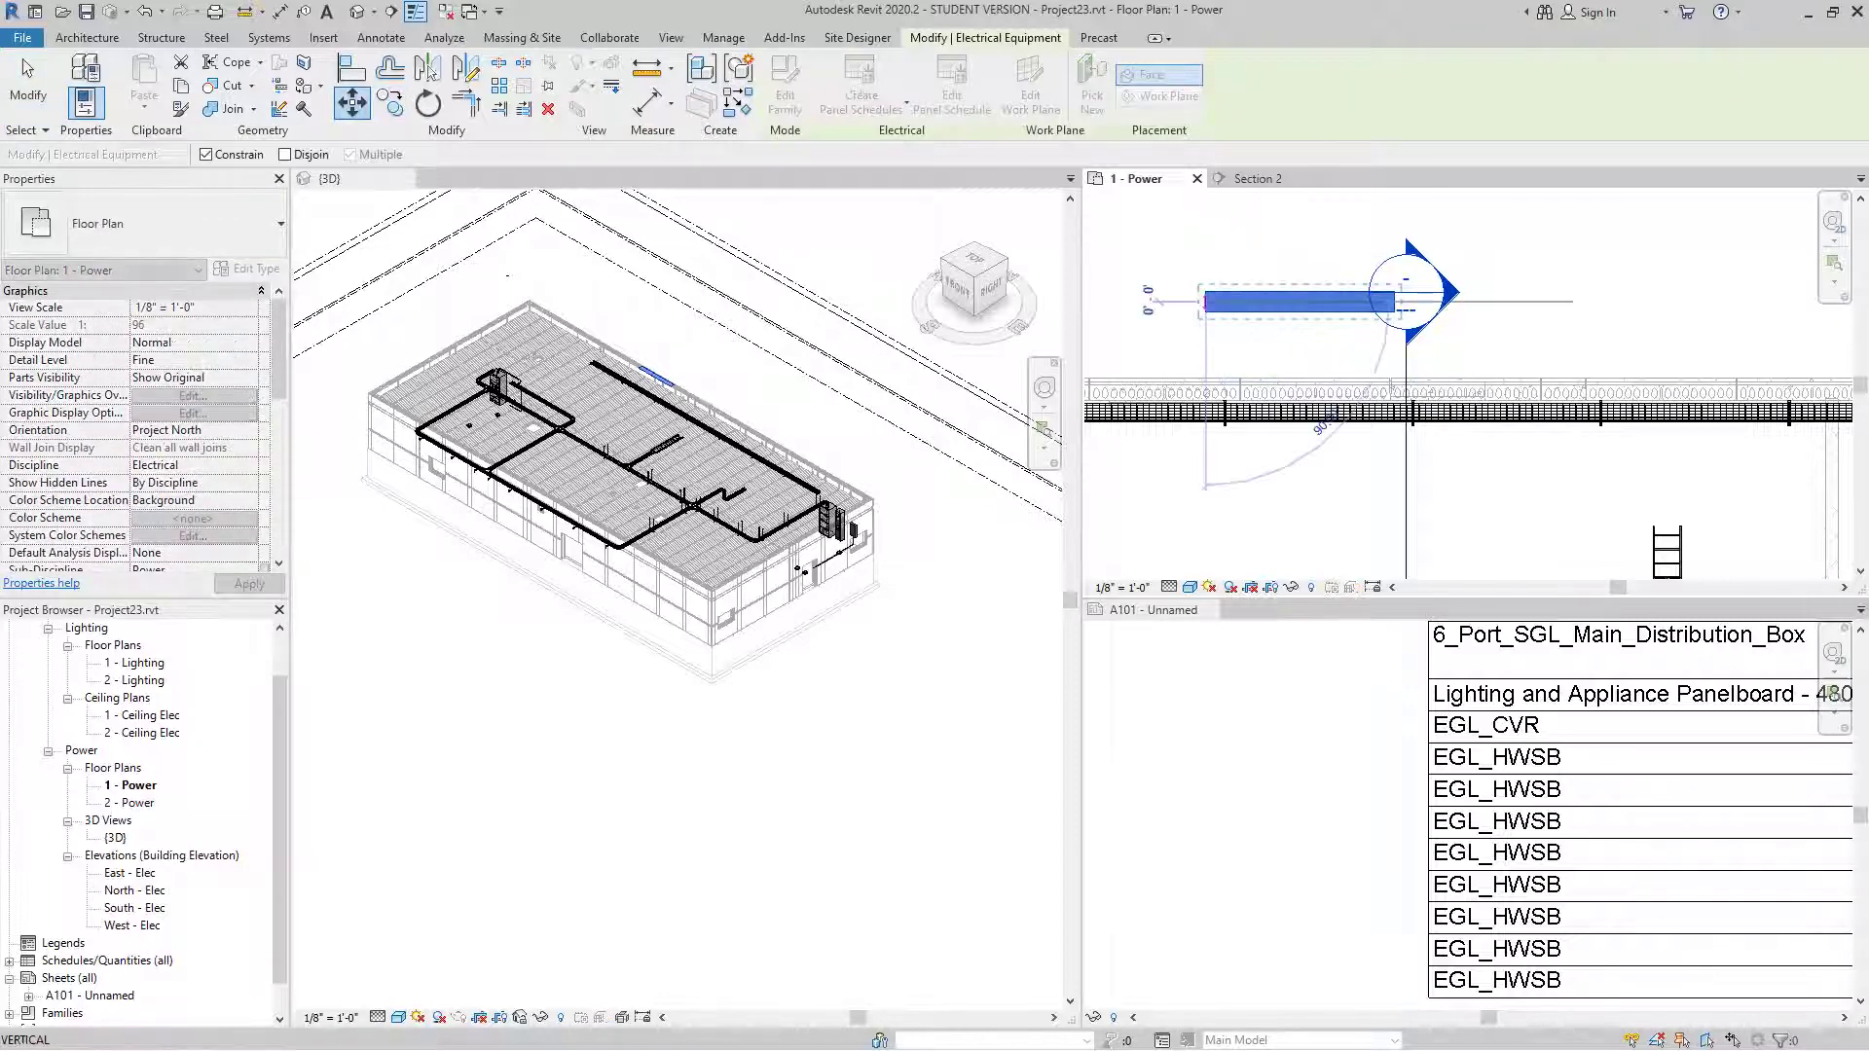
{"action": "scroll", "coordinate": [1470, 487], "scroll_direction": "up", "scroll_amount": 2}
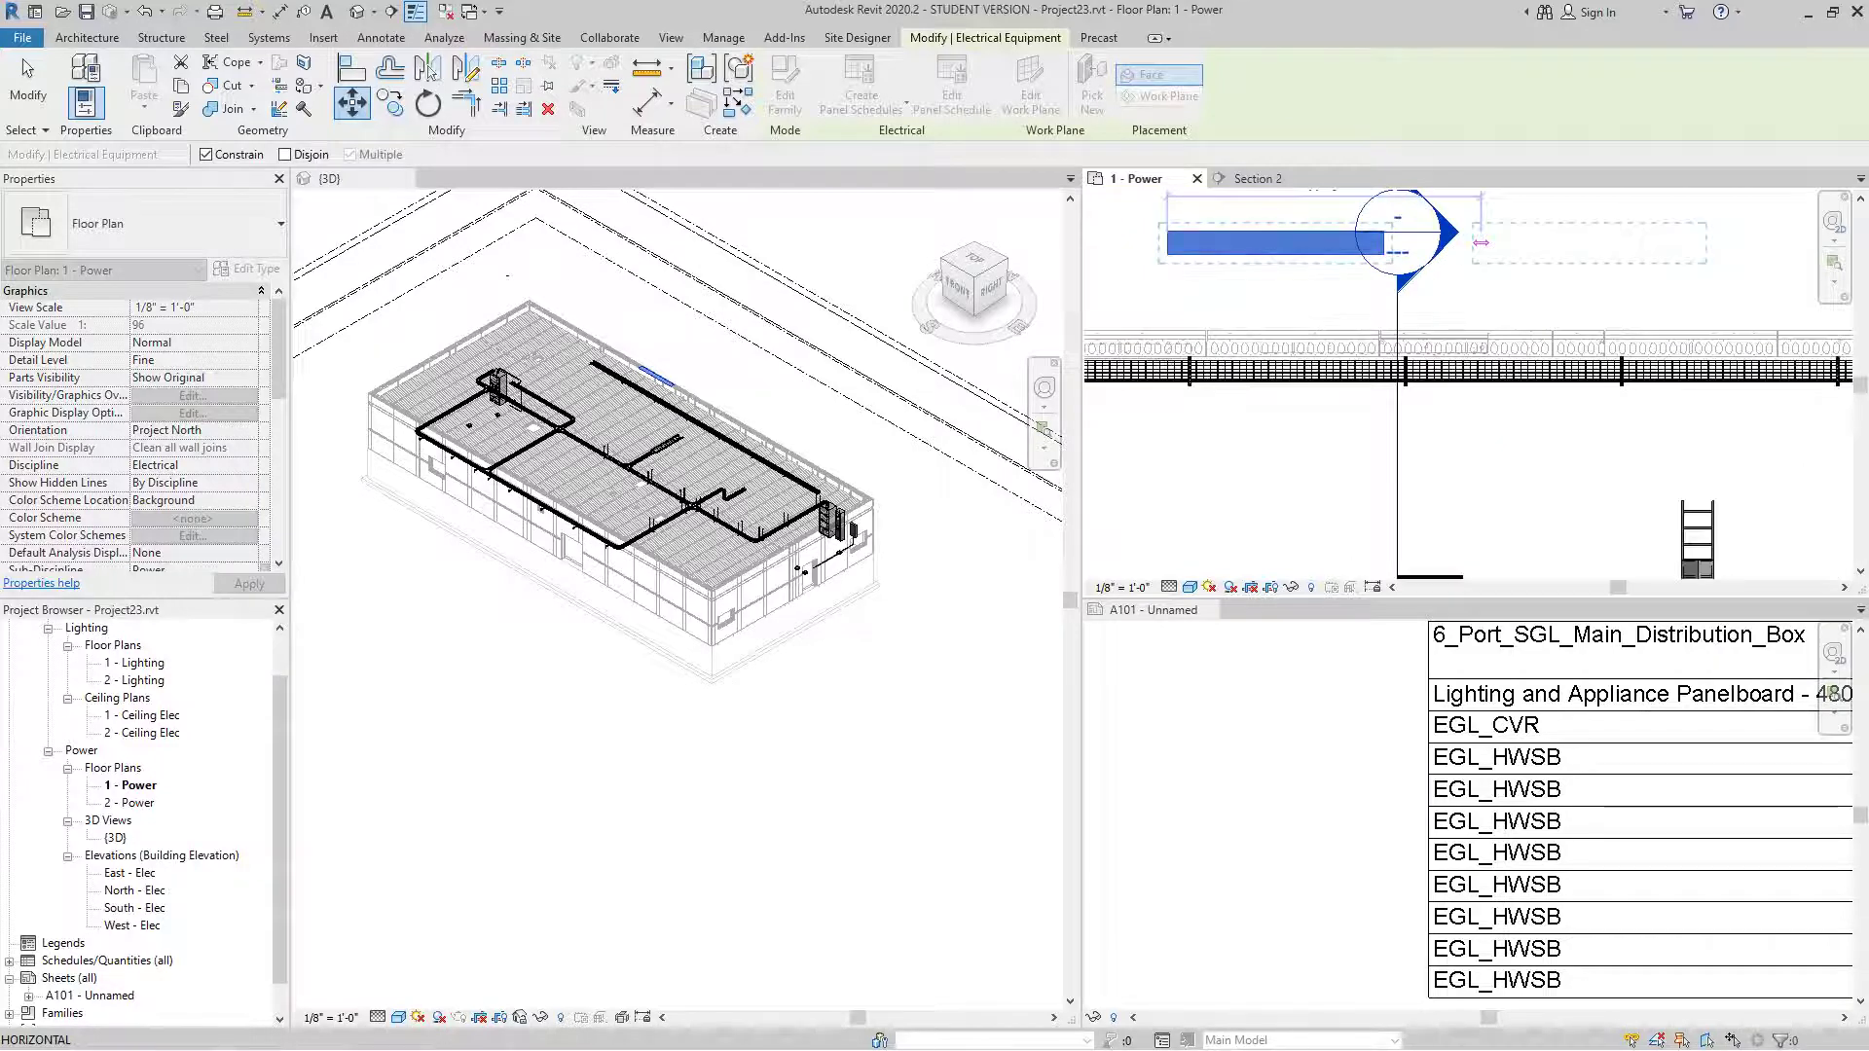
{"action": "left_click", "coordinate": [1481, 243]}
- Check the properties of the EGL6-12SL-120 tray section and the EGL-CVR-12-PG cover, then clear the selection
{"action": "left_click", "coordinate": [1463, 321]}
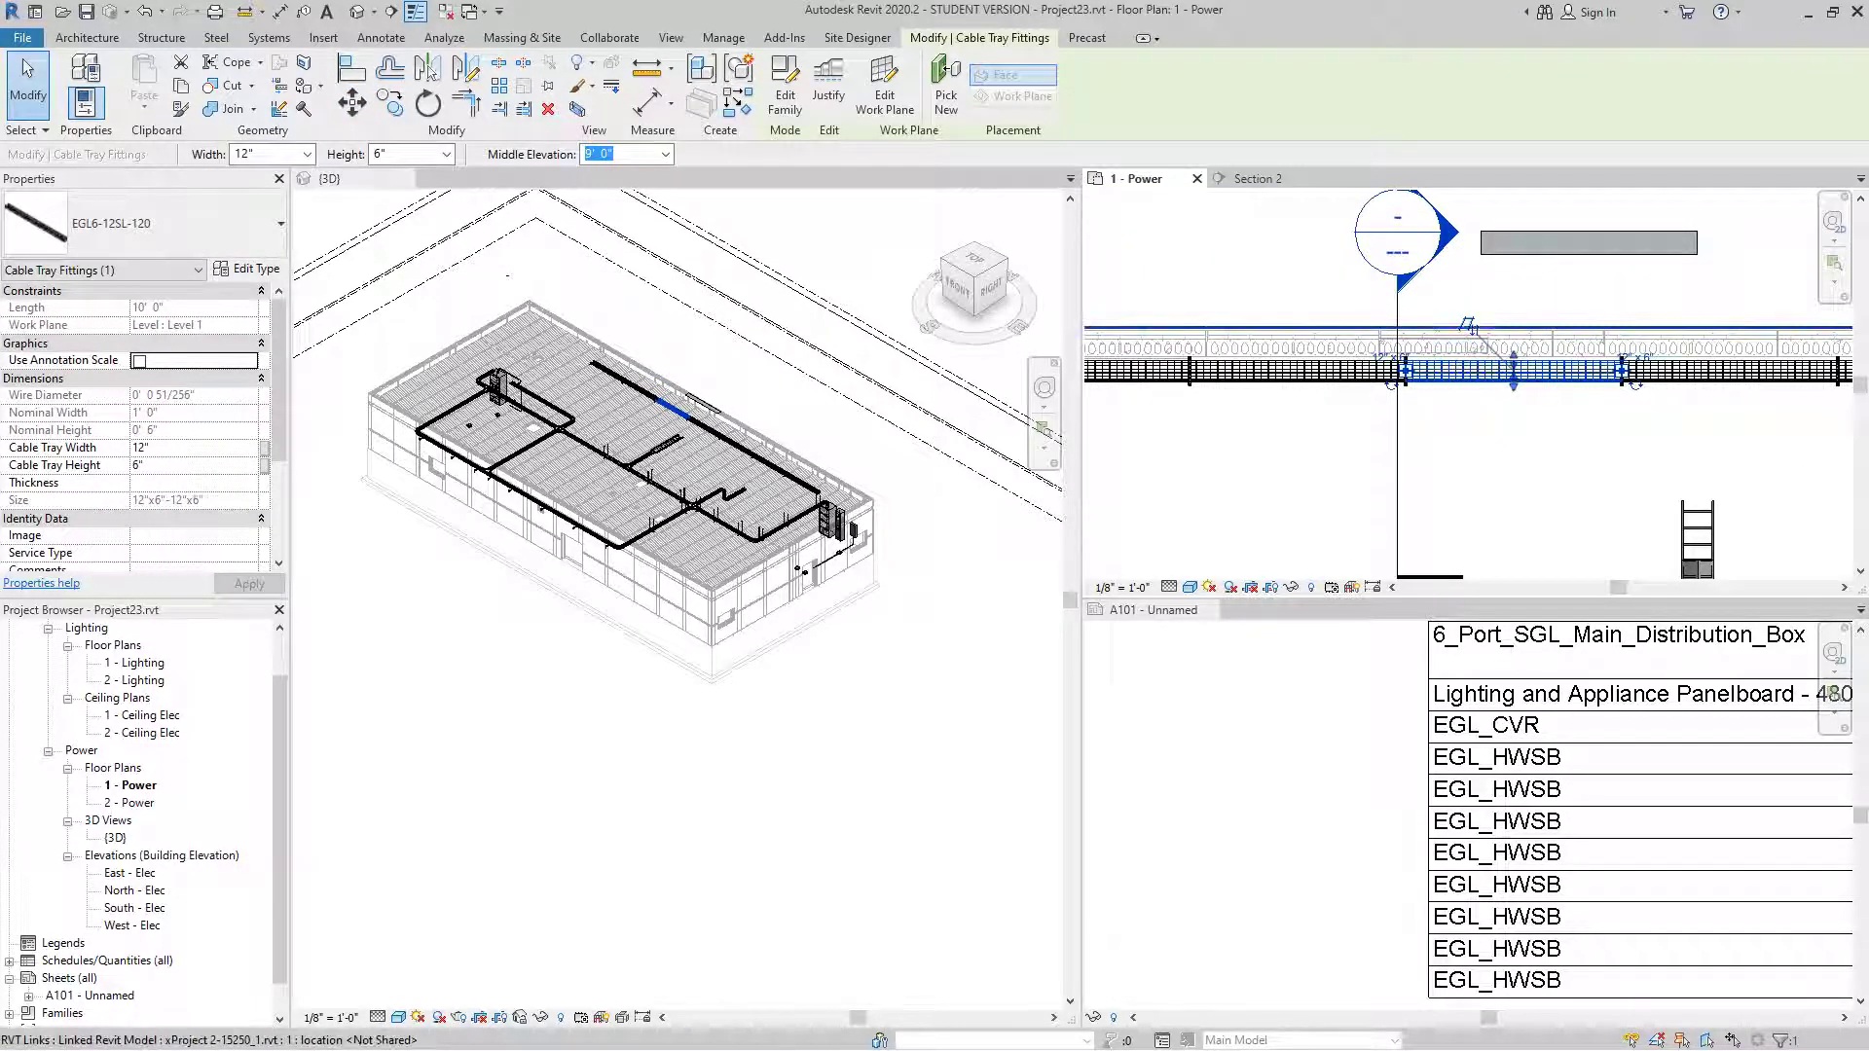
{"action": "left_click", "coordinate": [1514, 409]}
{"action": "key", "text": "Escape"}
{"action": "left_click", "coordinate": [1543, 246]}
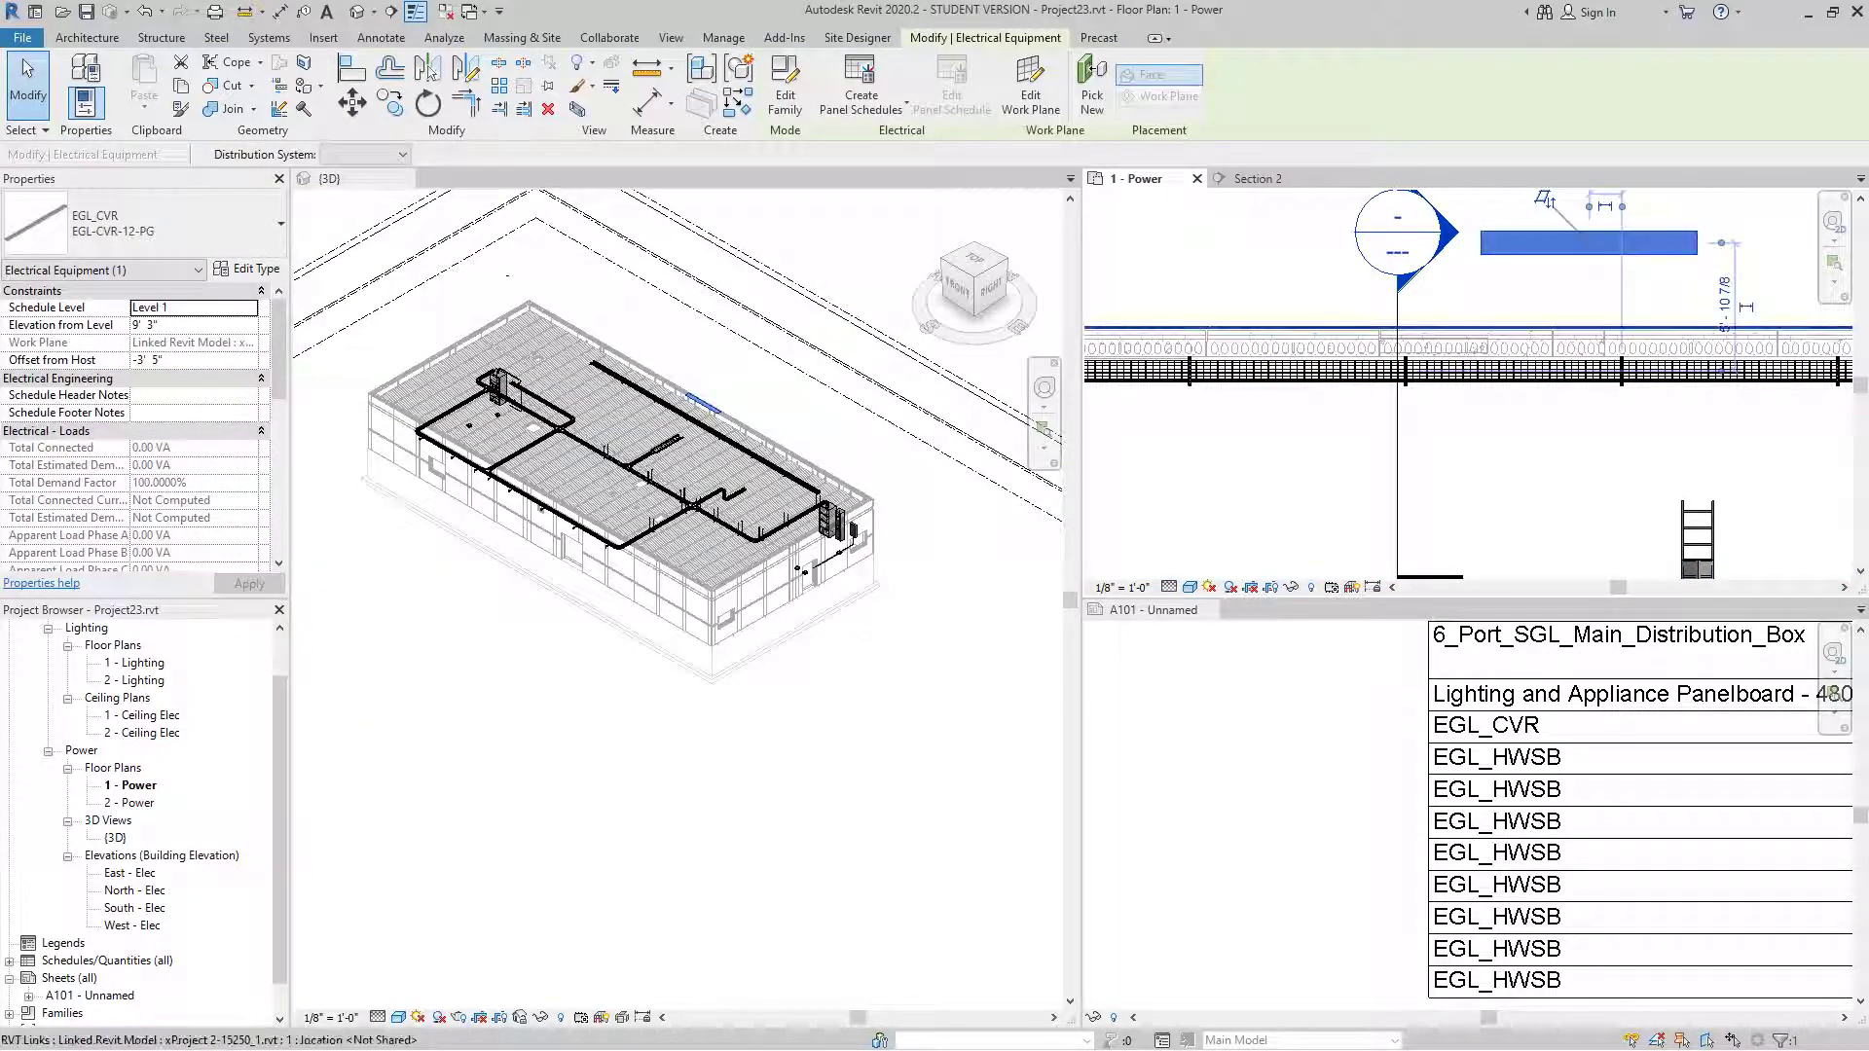
{"action": "key", "text": "Escape"}
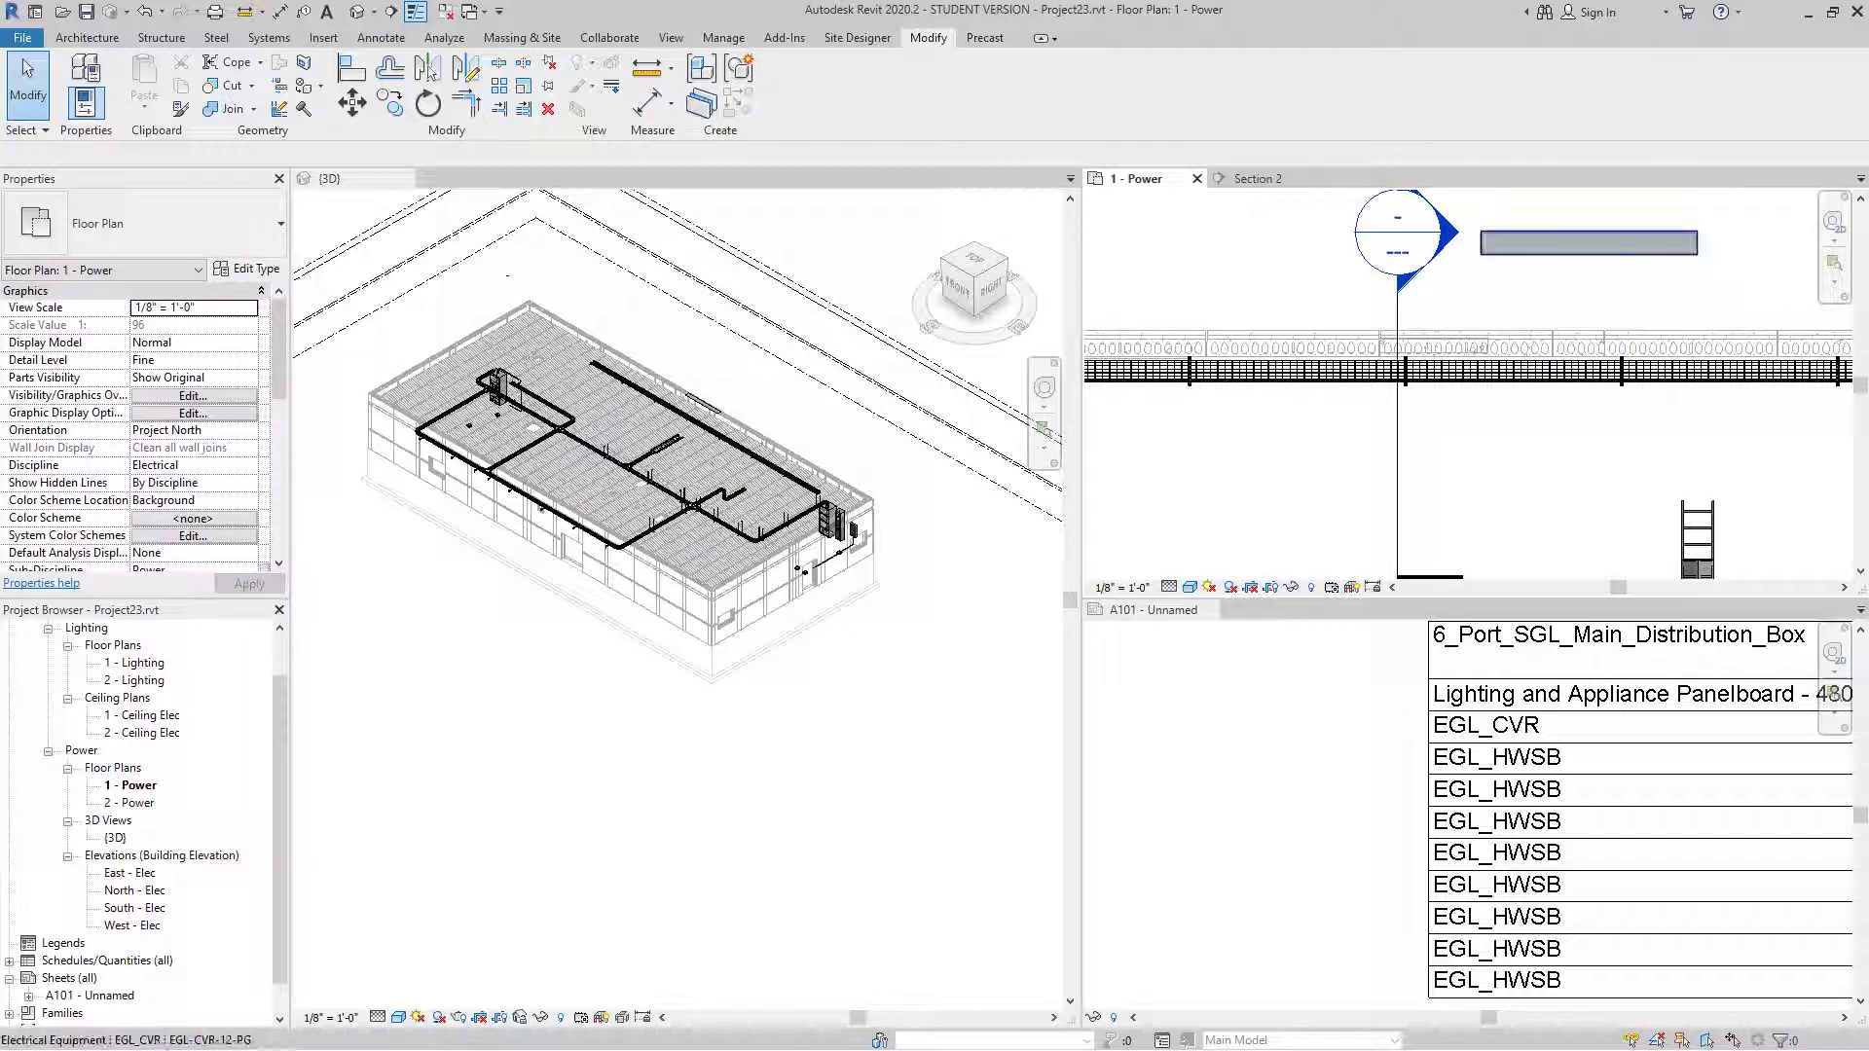
{"action": "key", "text": "Escape"}
- Open the Section 2 view from its section marker in the 1 - Power plan
{"action": "middle_click_drag", "start_coordinate": [1509, 244], "coordinate": [1495, 294]}
{"action": "scroll", "coordinate": [1494, 294], "scroll_direction": "down", "scroll_amount": 2}
{"action": "left_click_drag", "start_coordinate": [1494, 294], "coordinate": [1466, 332]}
{"action": "left_click", "coordinate": [1455, 399]}
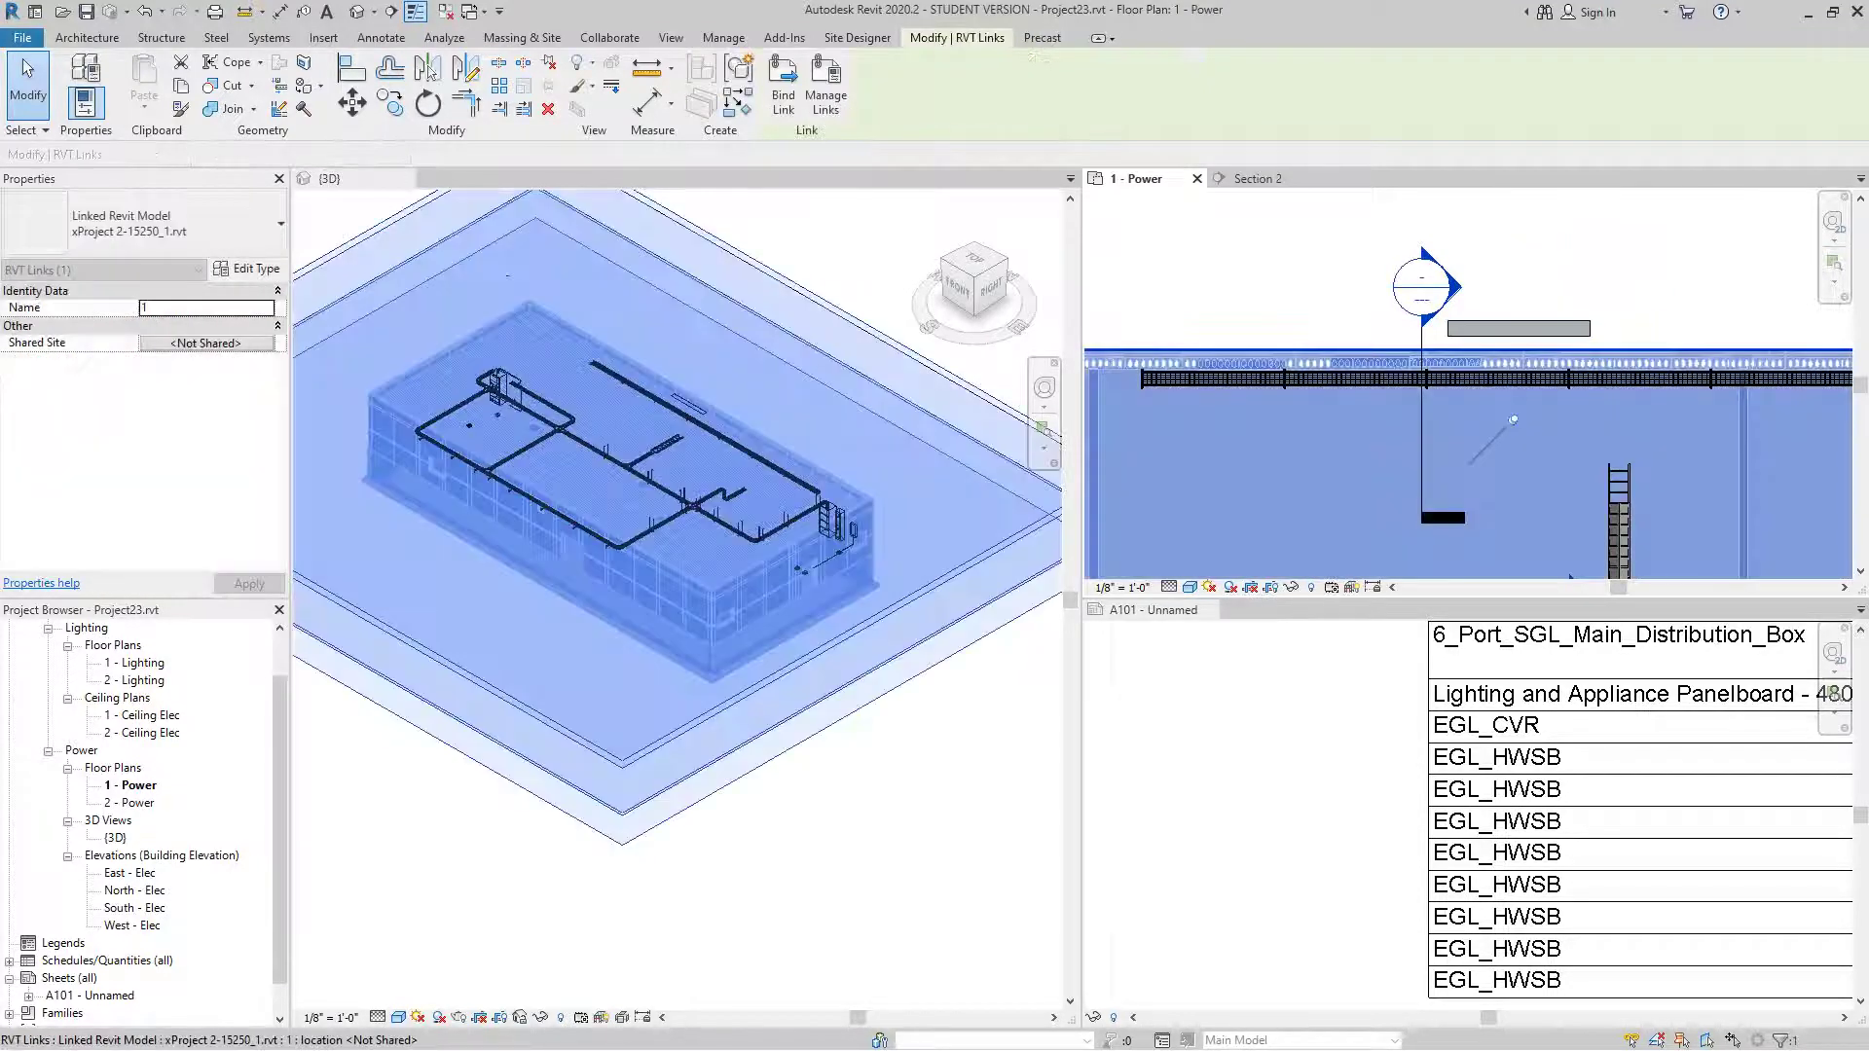
{"action": "key", "text": "Escape"}
{"action": "scroll", "coordinate": [1447, 443], "scroll_direction": "up", "scroll_amount": 1}
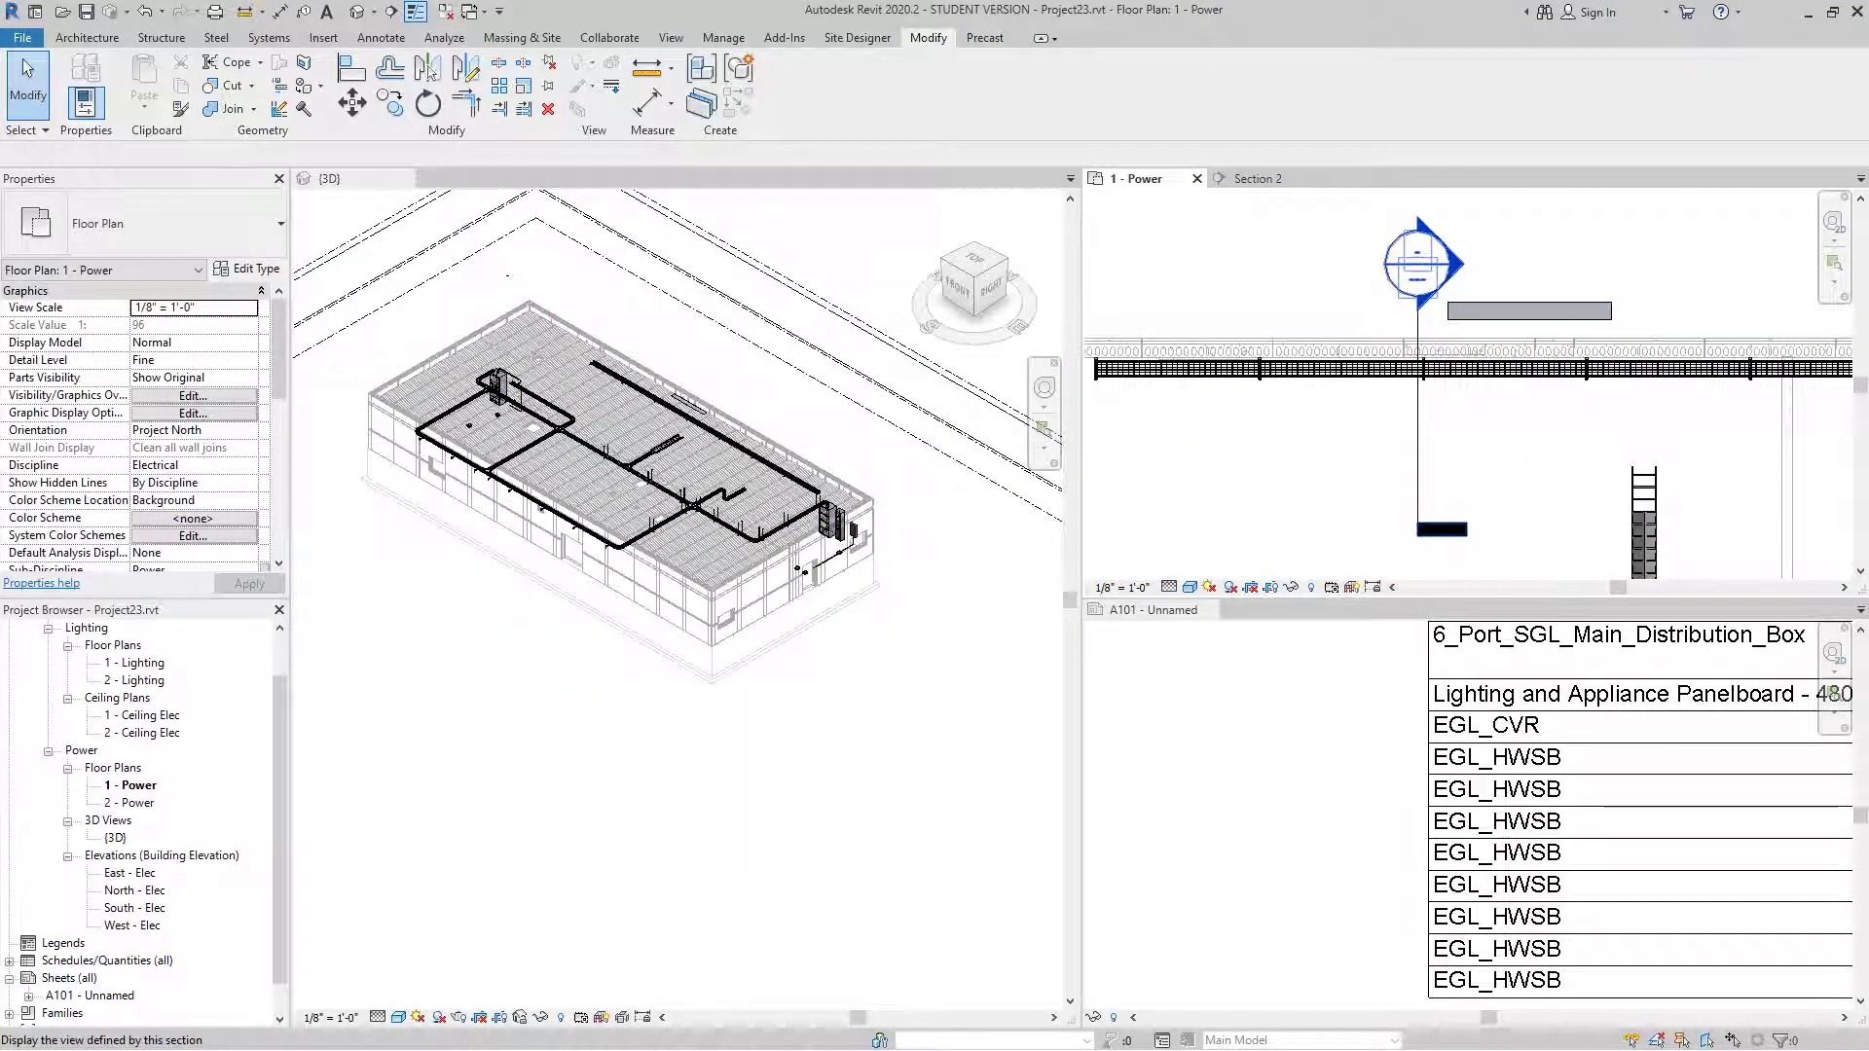
{"action": "double_click", "coordinate": [1418, 262]}
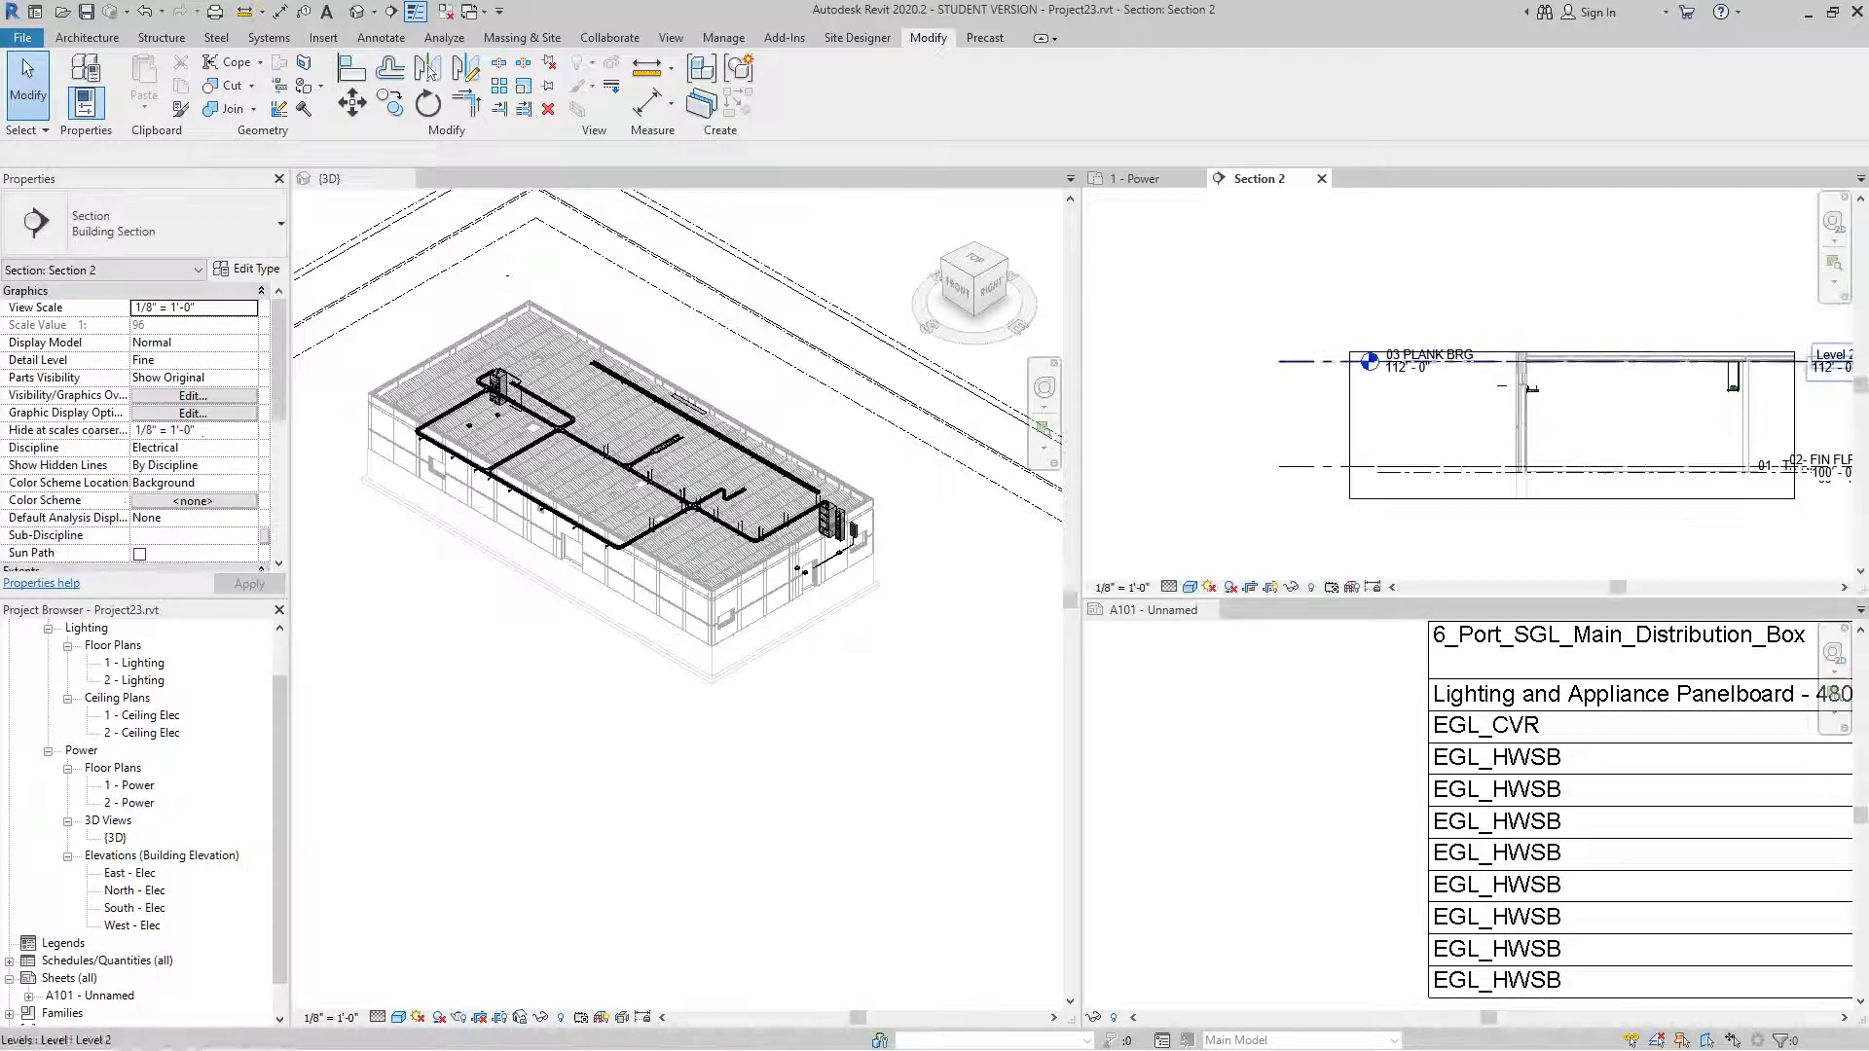
- Extend the upper crop boundary of Section 2 well above the roof structure
{"action": "scroll", "coordinate": [1458, 430], "scroll_direction": "up", "scroll_amount": 2}
{"action": "left_click", "coordinate": [1458, 422]}
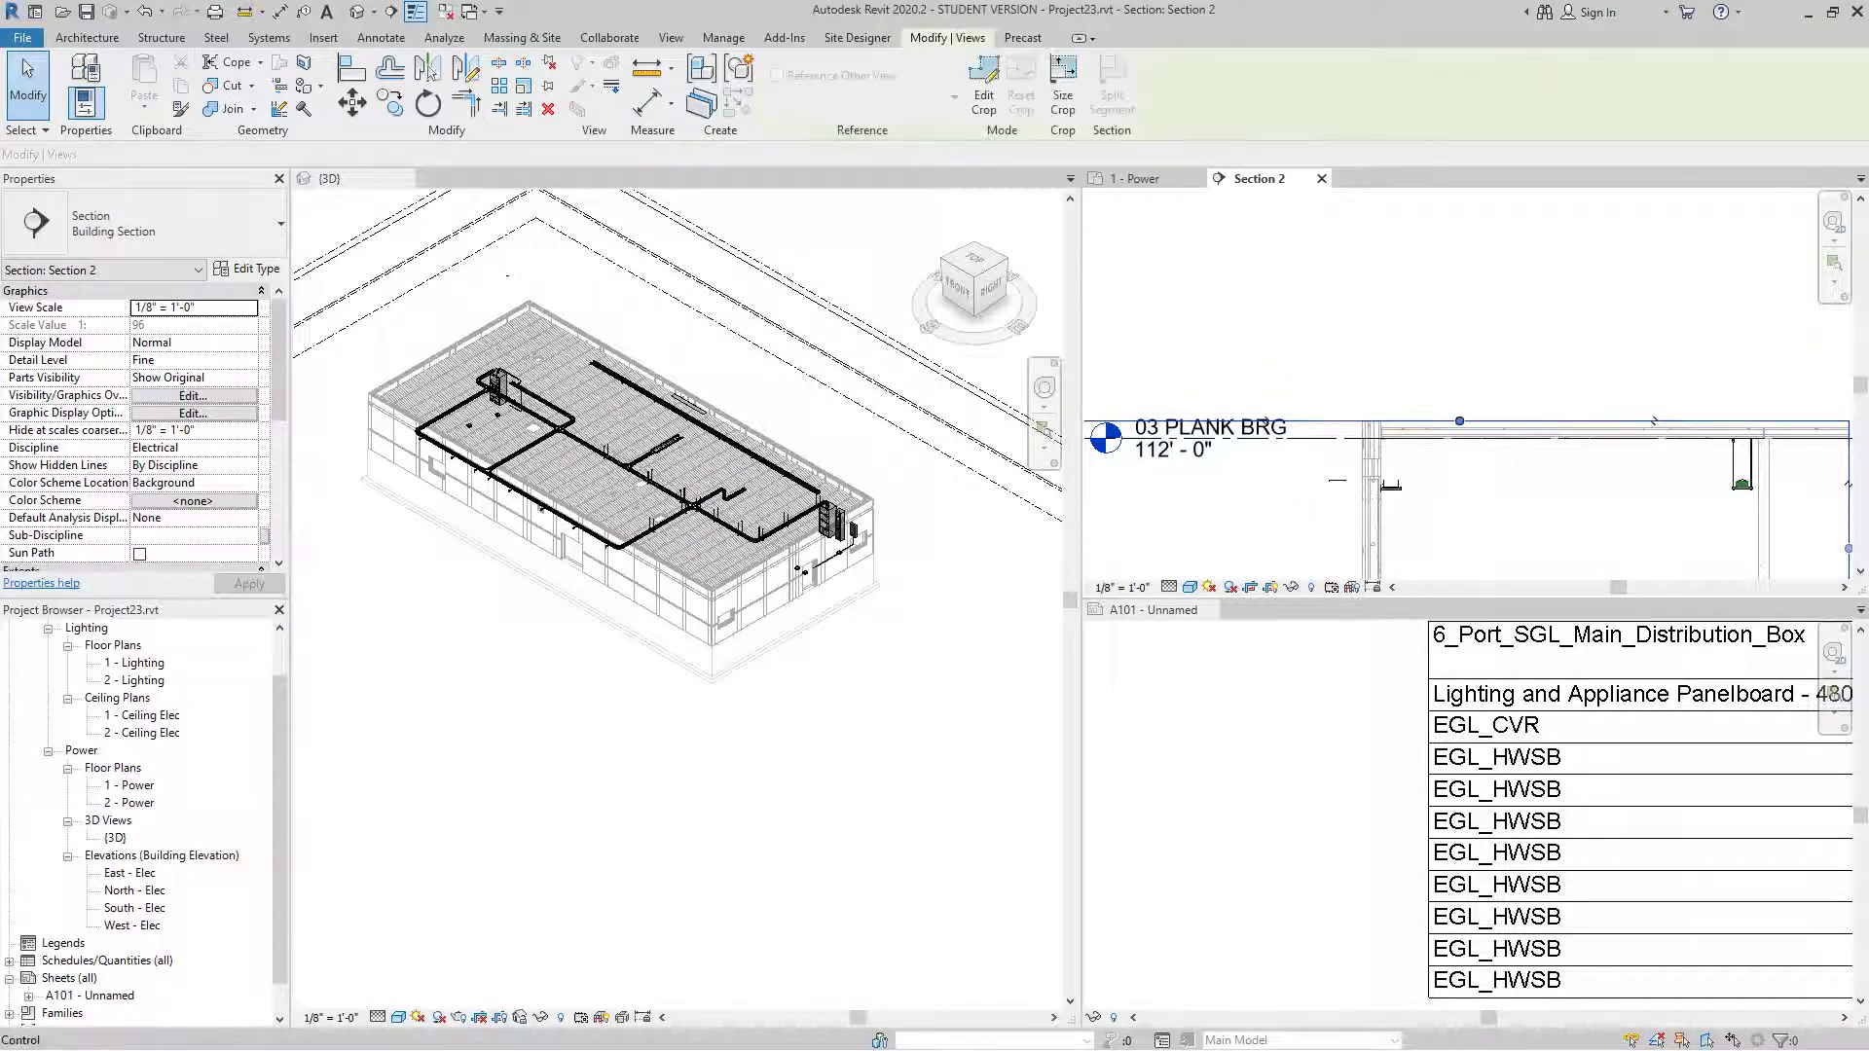
{"action": "left_click_drag", "start_coordinate": [1458, 421], "coordinate": [1459, 311]}
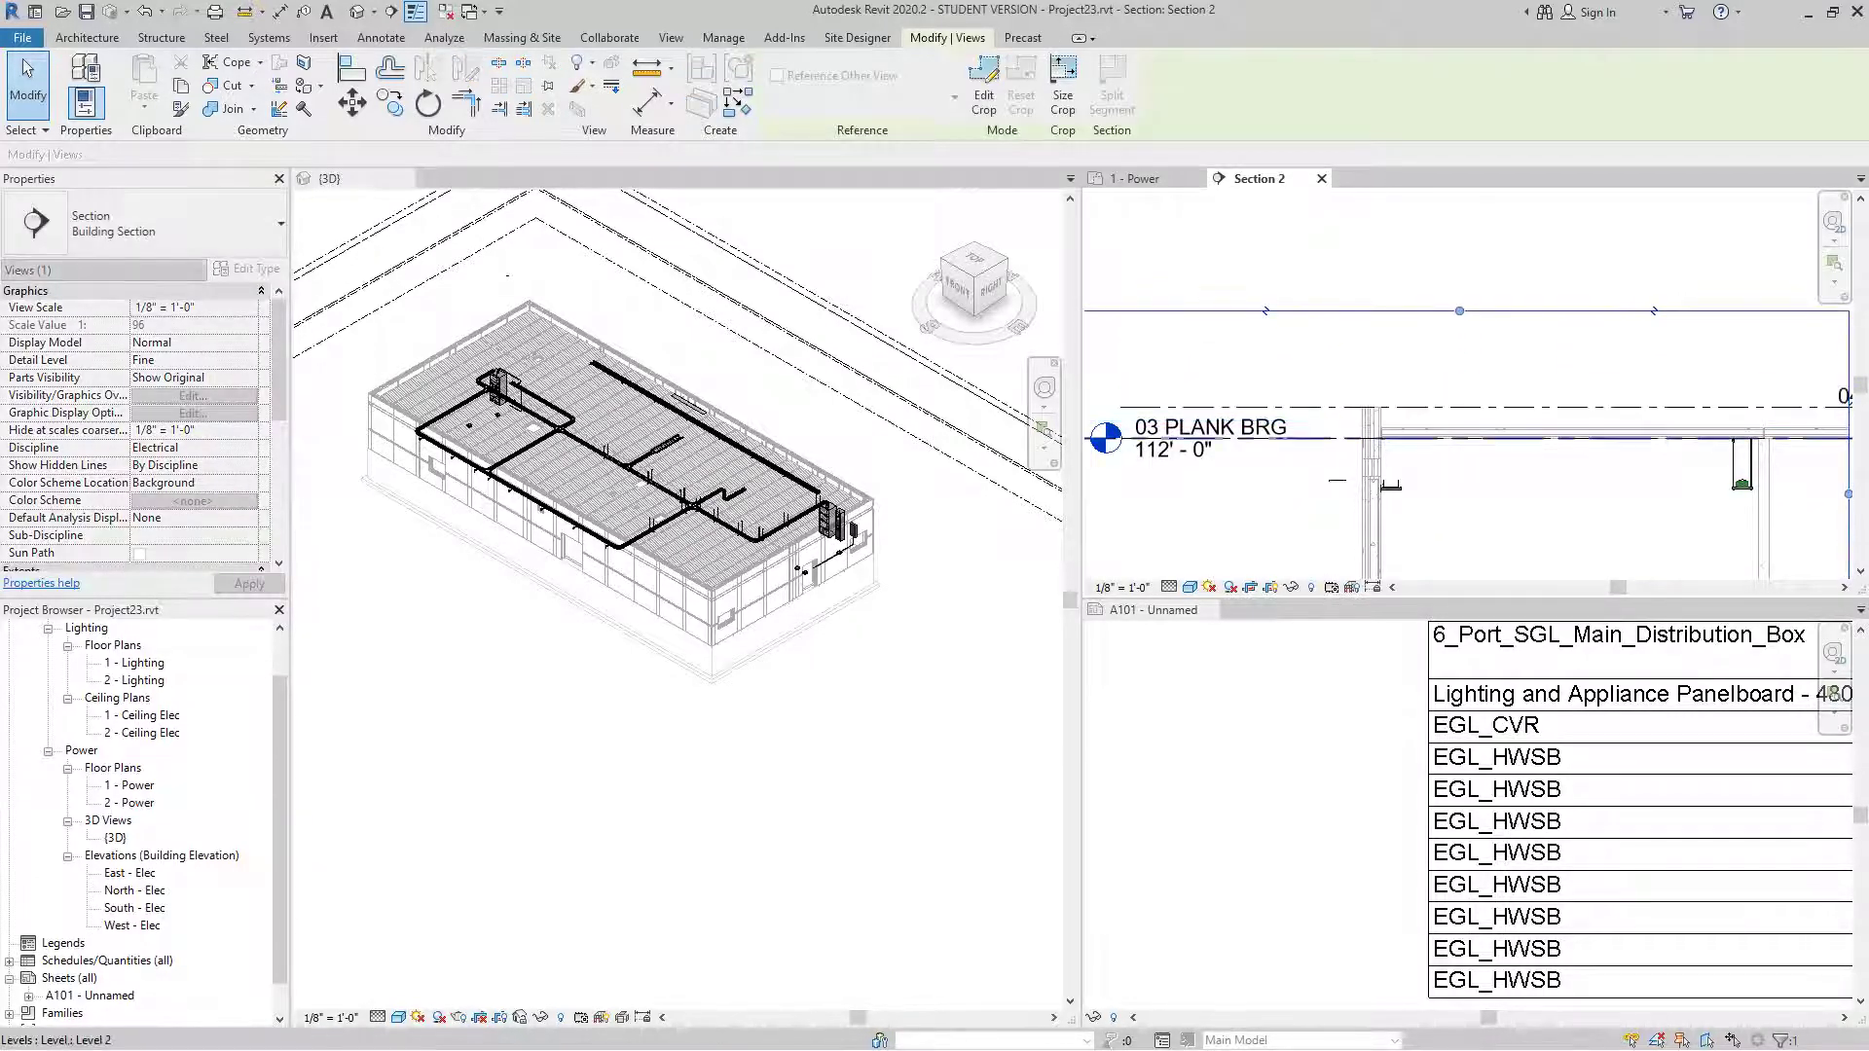
- Move the EGL-CVR-12-PG cover horizontally through the wall in Section 2 so it sits centred on top of the bracketed cable tray
{"action": "scroll", "coordinate": [1336, 499], "scroll_direction": "up", "scroll_amount": 3}
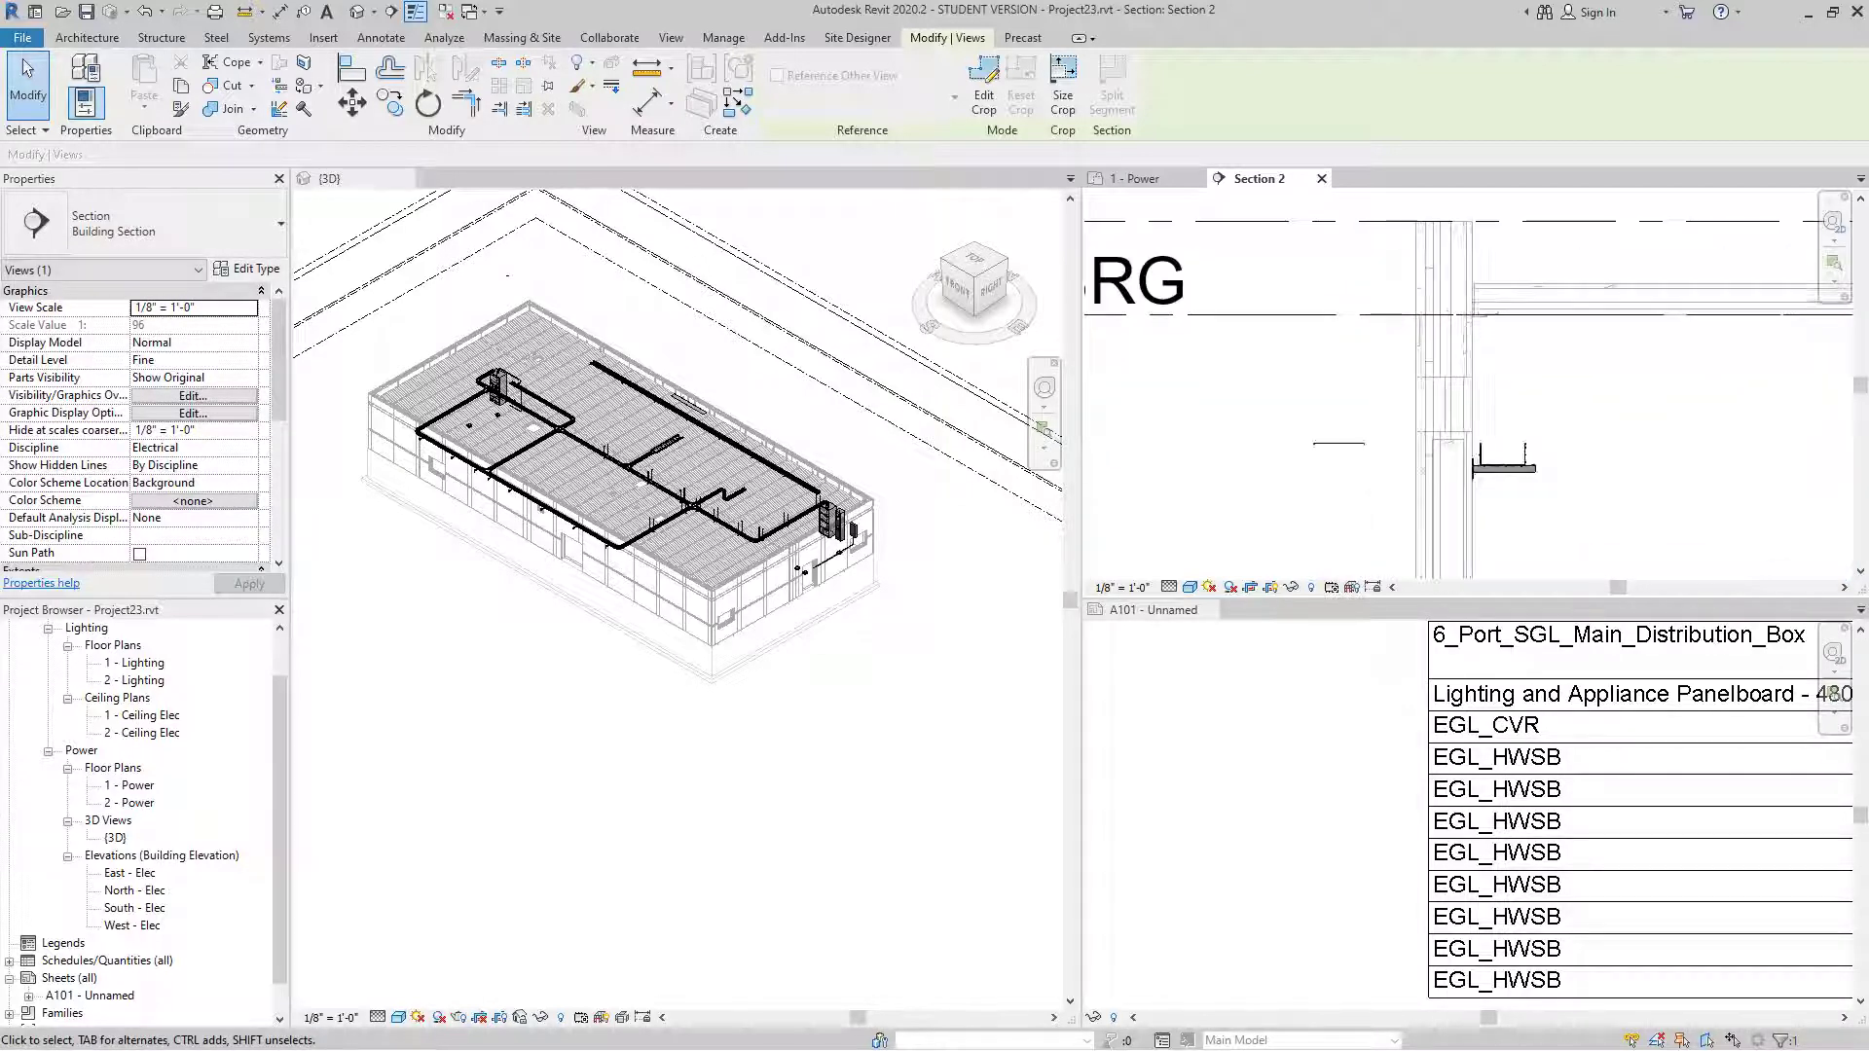
{"action": "left_click", "coordinate": [1355, 444]}
{"action": "scroll", "coordinate": [1371, 442], "scroll_direction": "up", "scroll_amount": 1}
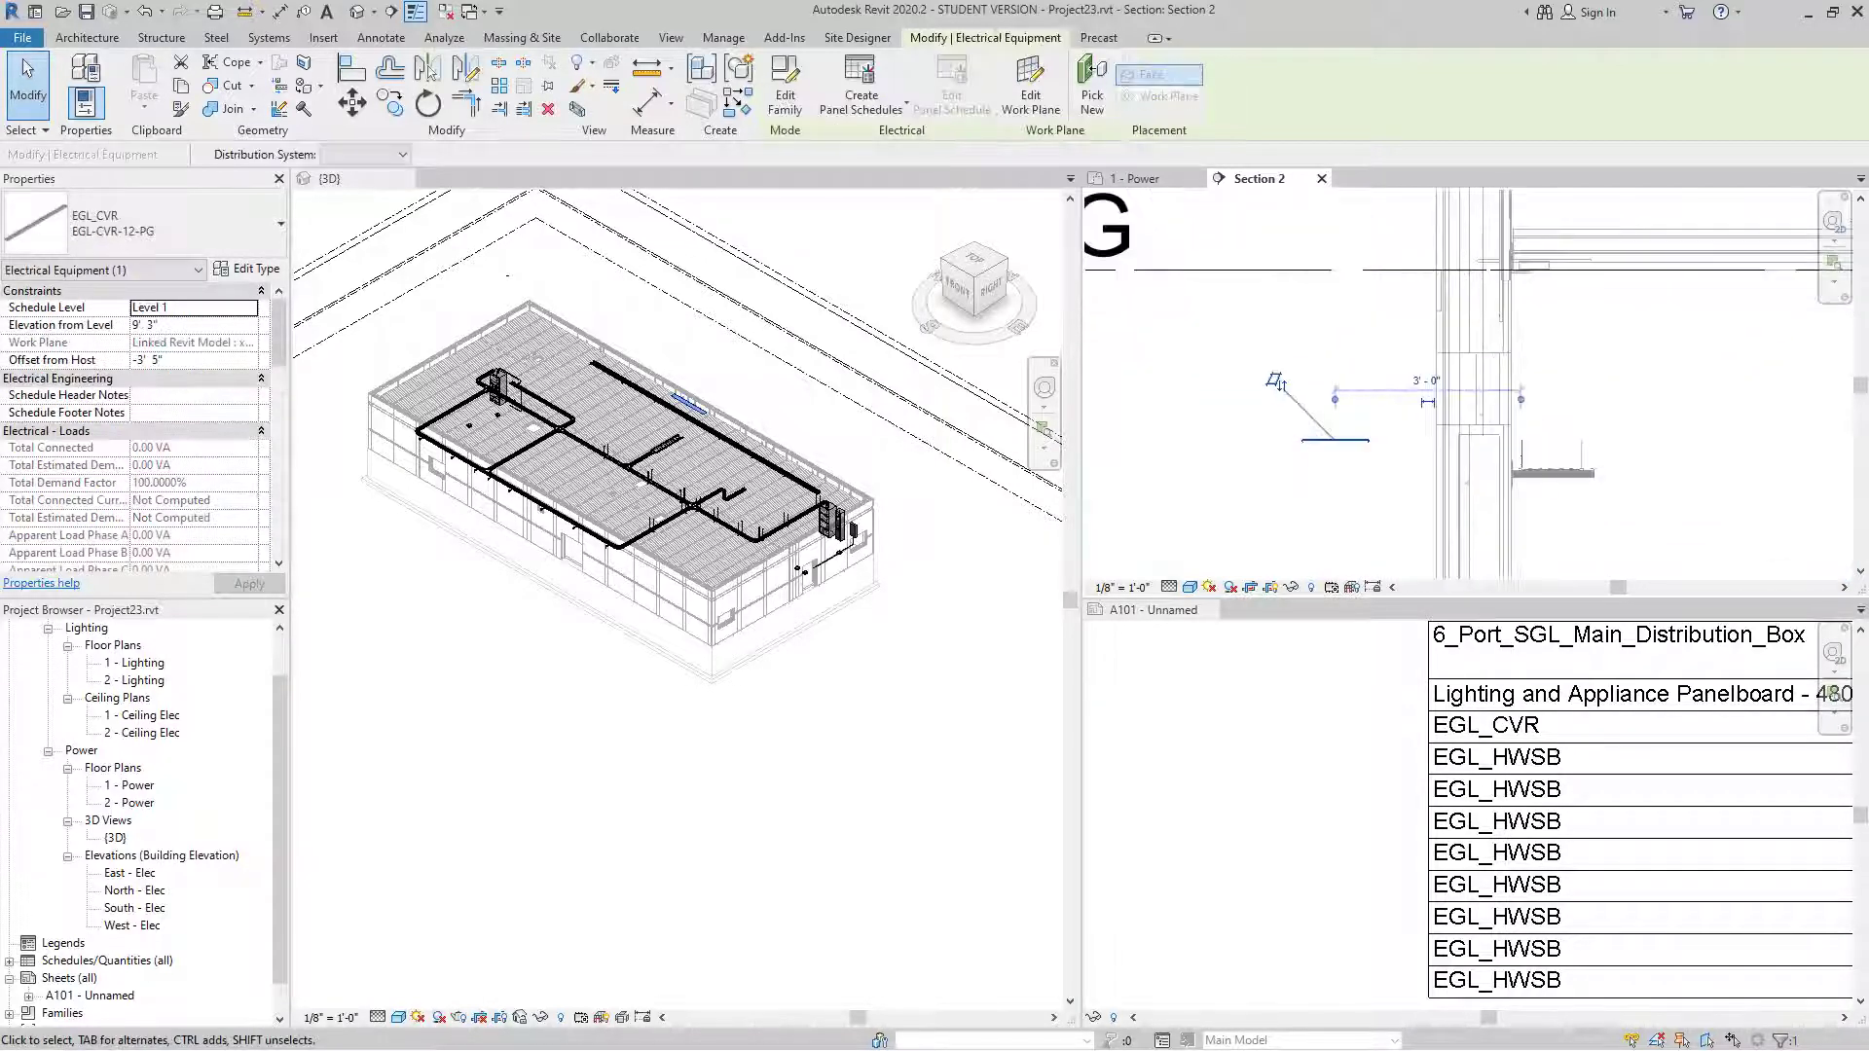
{"action": "scroll", "coordinate": [1329, 461], "scroll_direction": "up", "scroll_amount": 1}
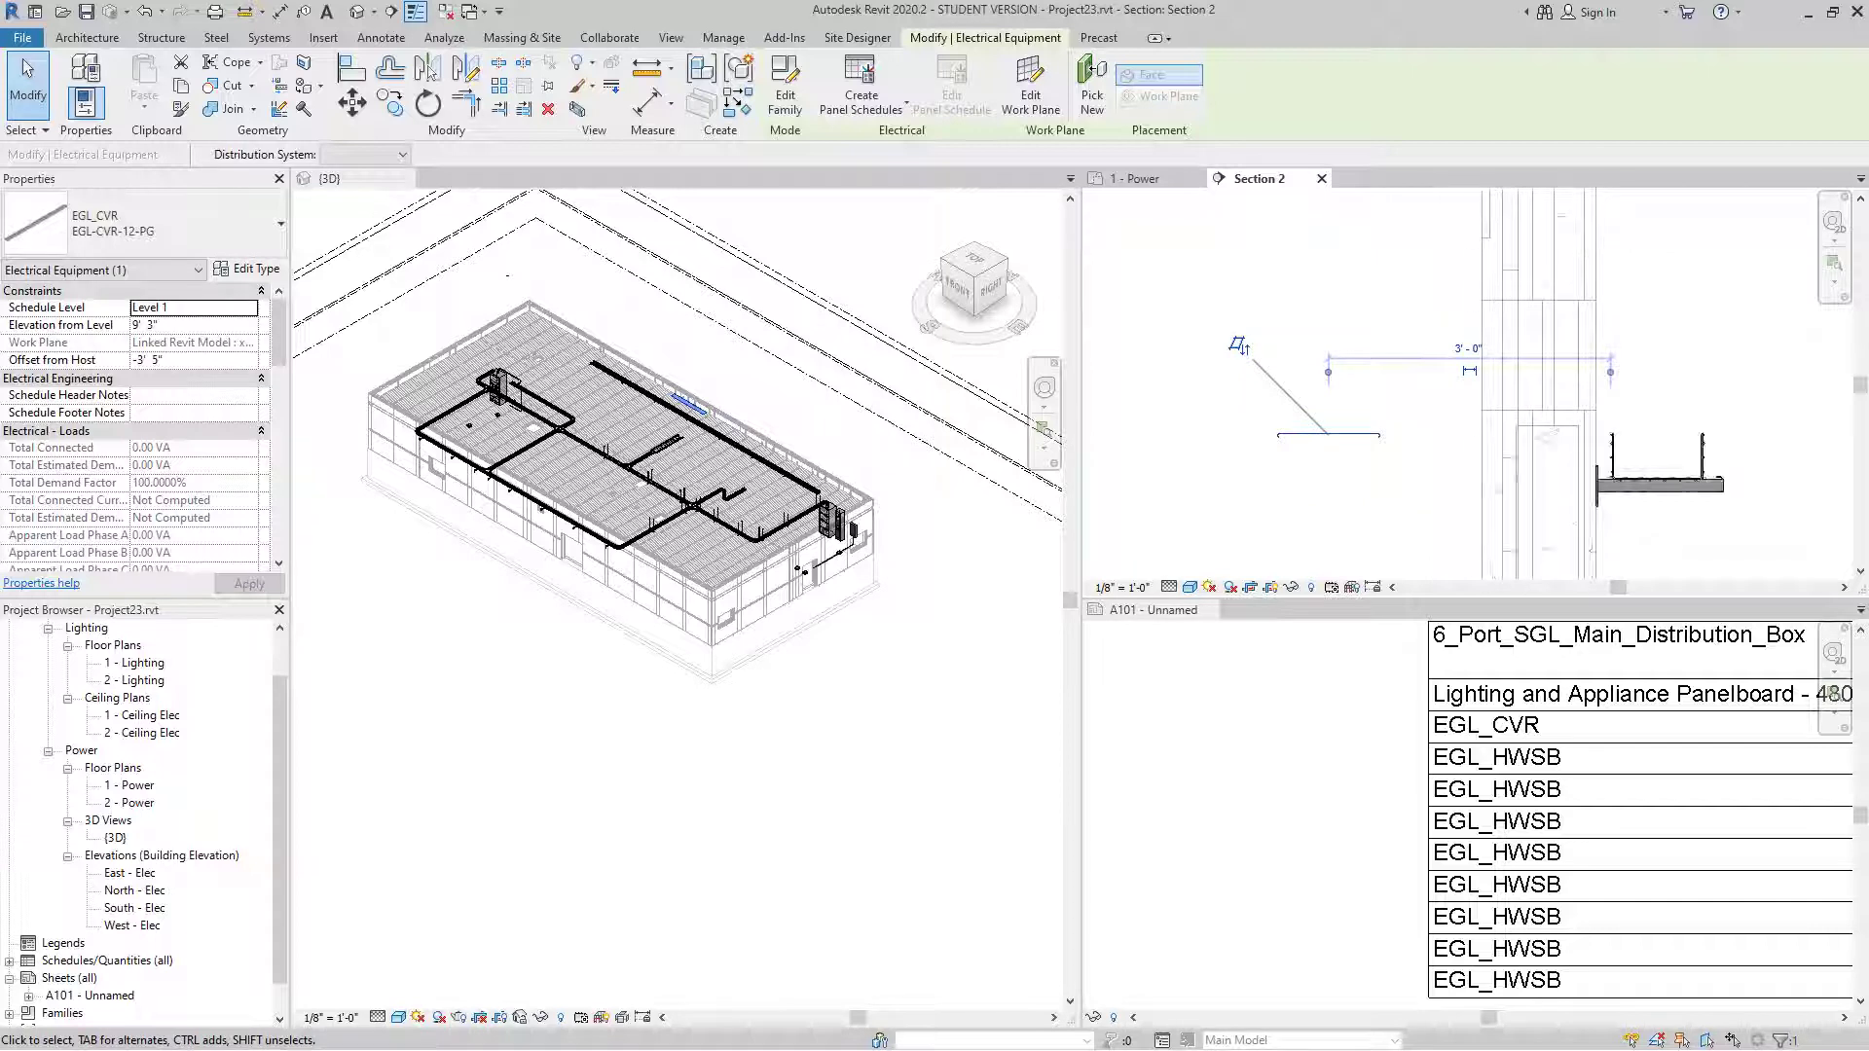
{"action": "scroll", "coordinate": [1329, 460], "scroll_direction": "up", "scroll_amount": 1}
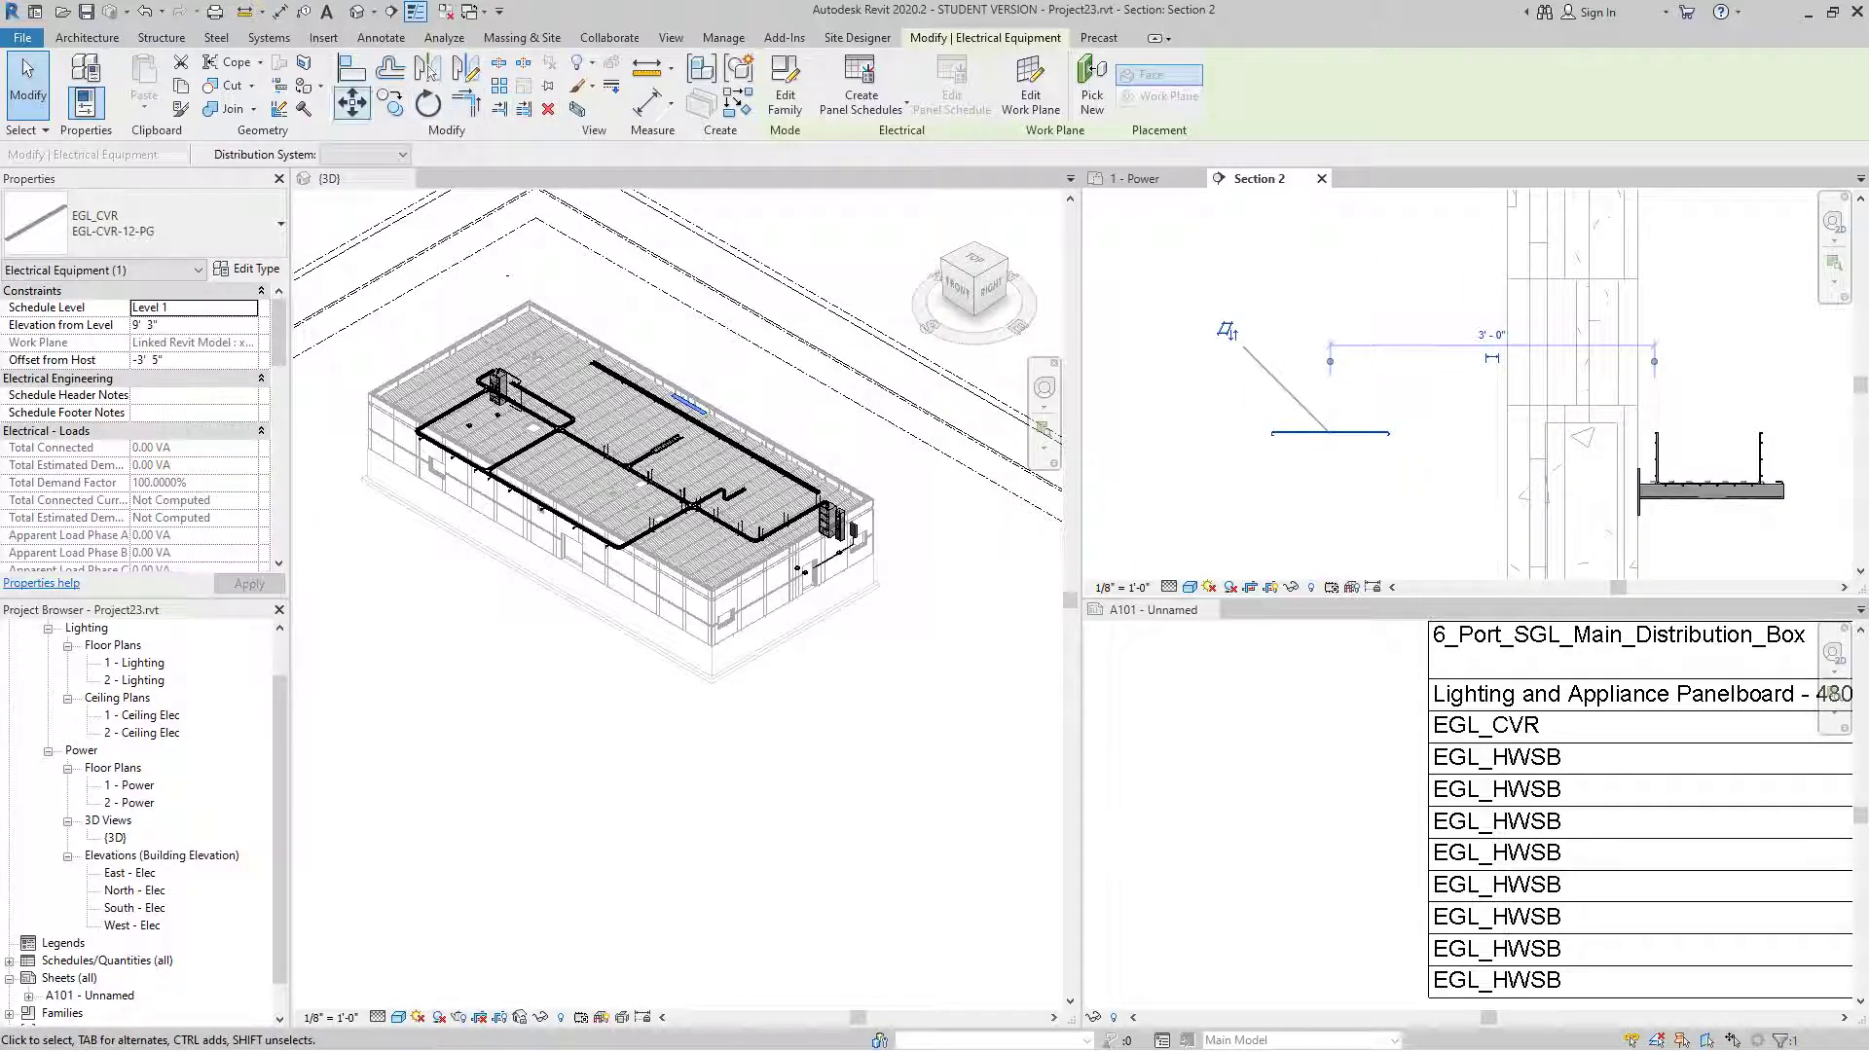
{"action": "left_click", "coordinate": [353, 101]}
{"action": "scroll", "coordinate": [1326, 435], "scroll_direction": "up", "scroll_amount": 1}
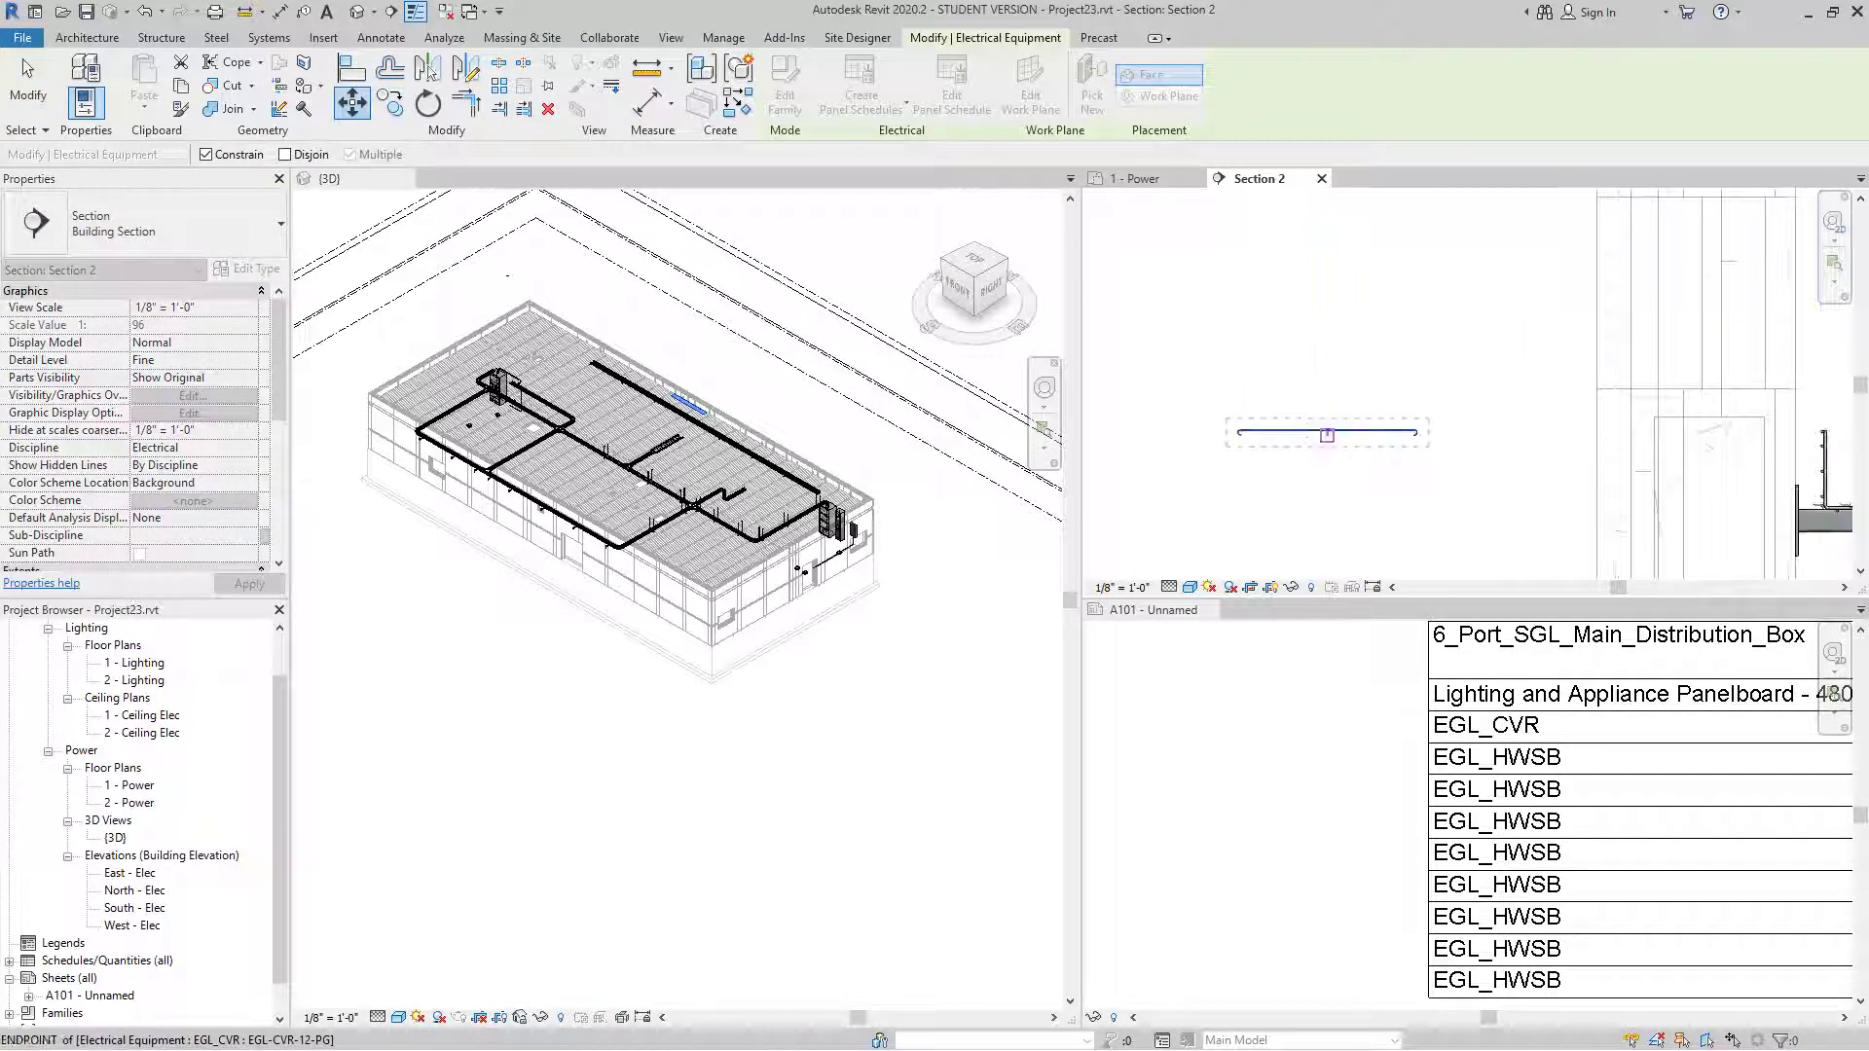
{"action": "left_click", "coordinate": [1326, 435]}
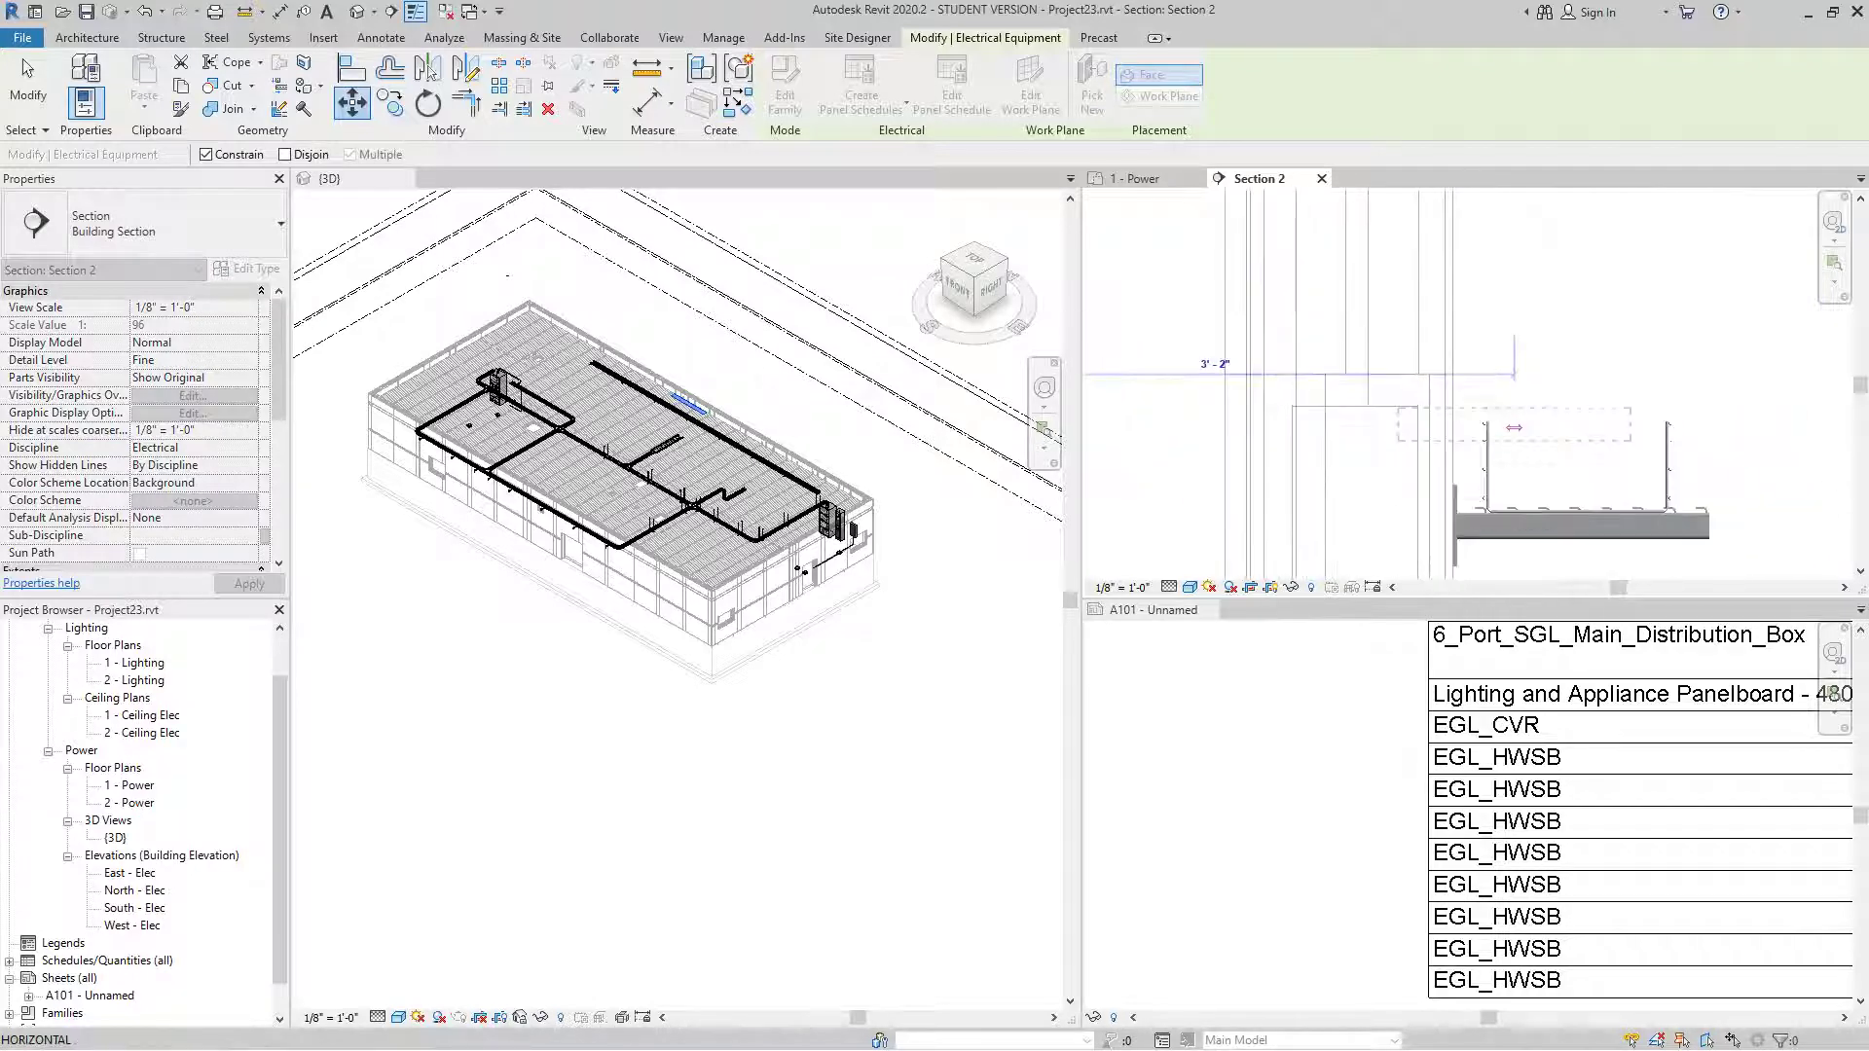
{"action": "scroll", "coordinate": [1530, 425], "scroll_direction": "up", "scroll_amount": 1}
{"action": "left_click", "coordinate": [1591, 432]}
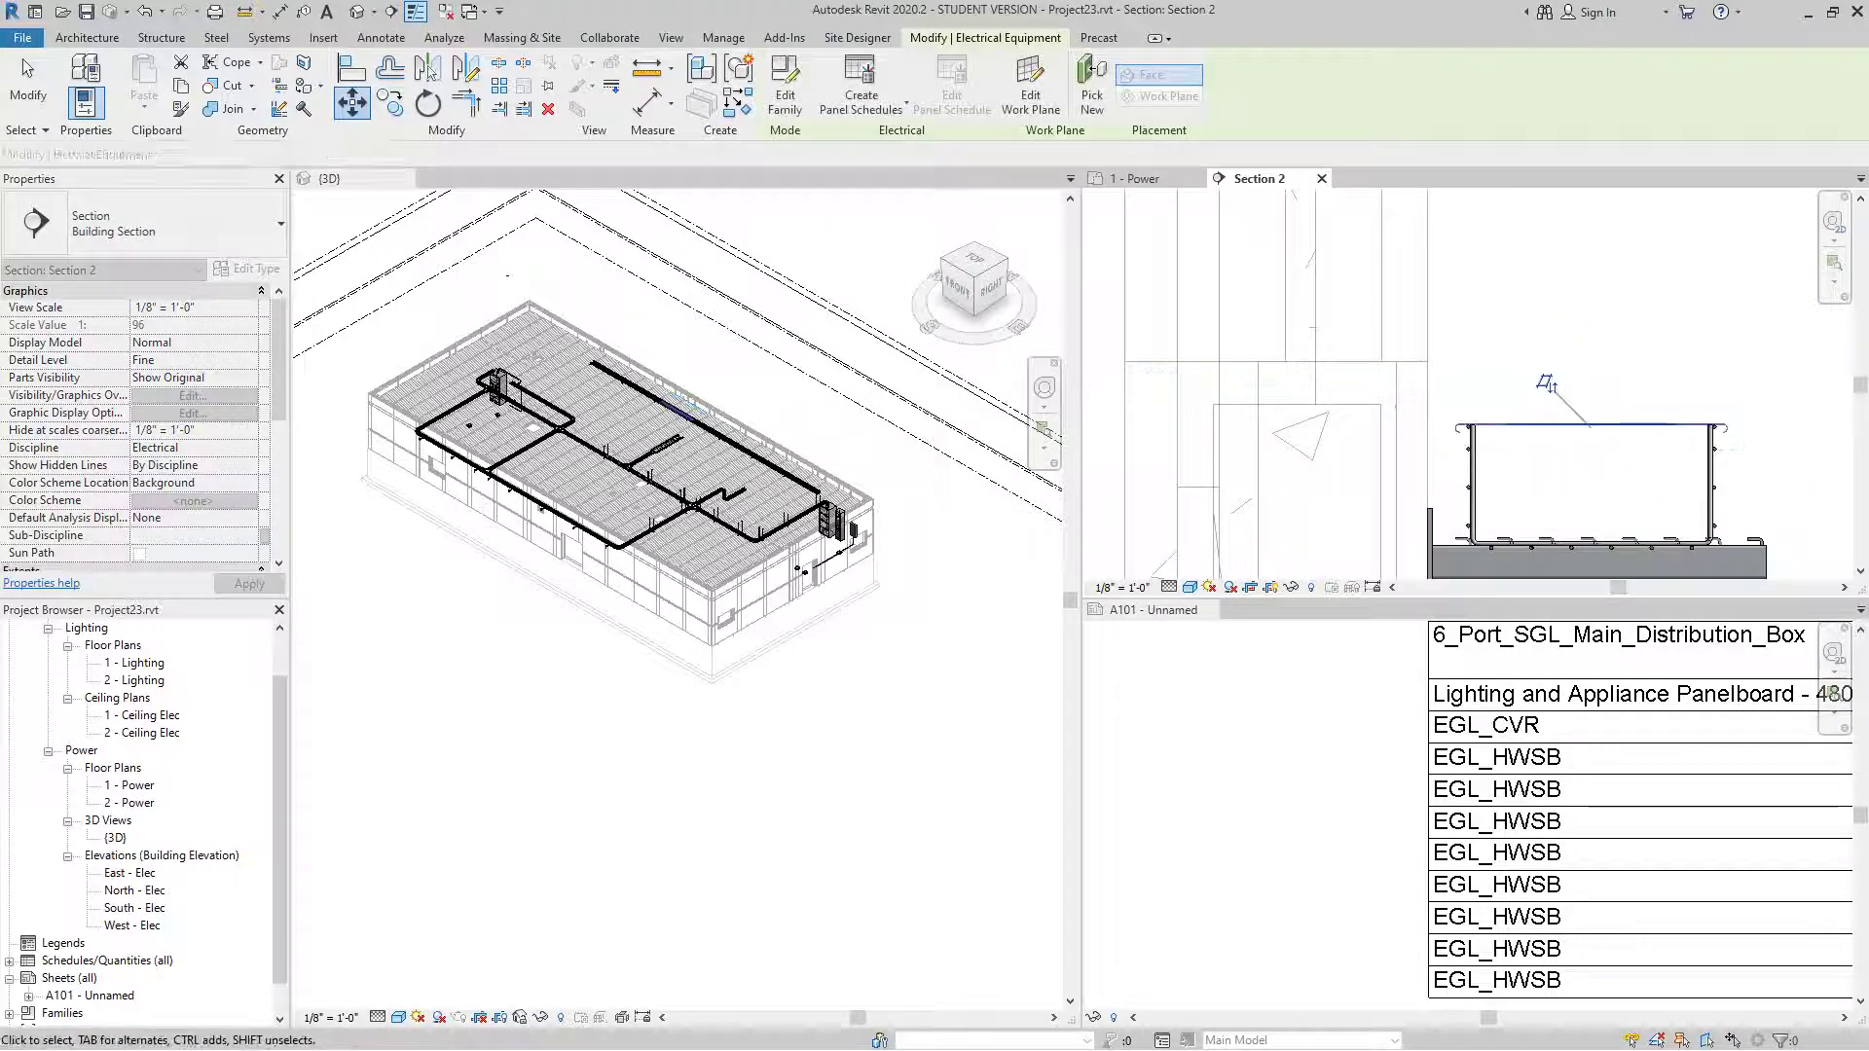
{"action": "left_click", "coordinate": [1691, 443]}
- Inspect in Section 2 how both hooked edges of the cover fit over the tray's side wires
{"action": "scroll", "coordinate": [1699, 441], "scroll_direction": "up", "scroll_amount": 1}
{"action": "scroll", "coordinate": [1538, 434], "scroll_direction": "up", "scroll_amount": 2}
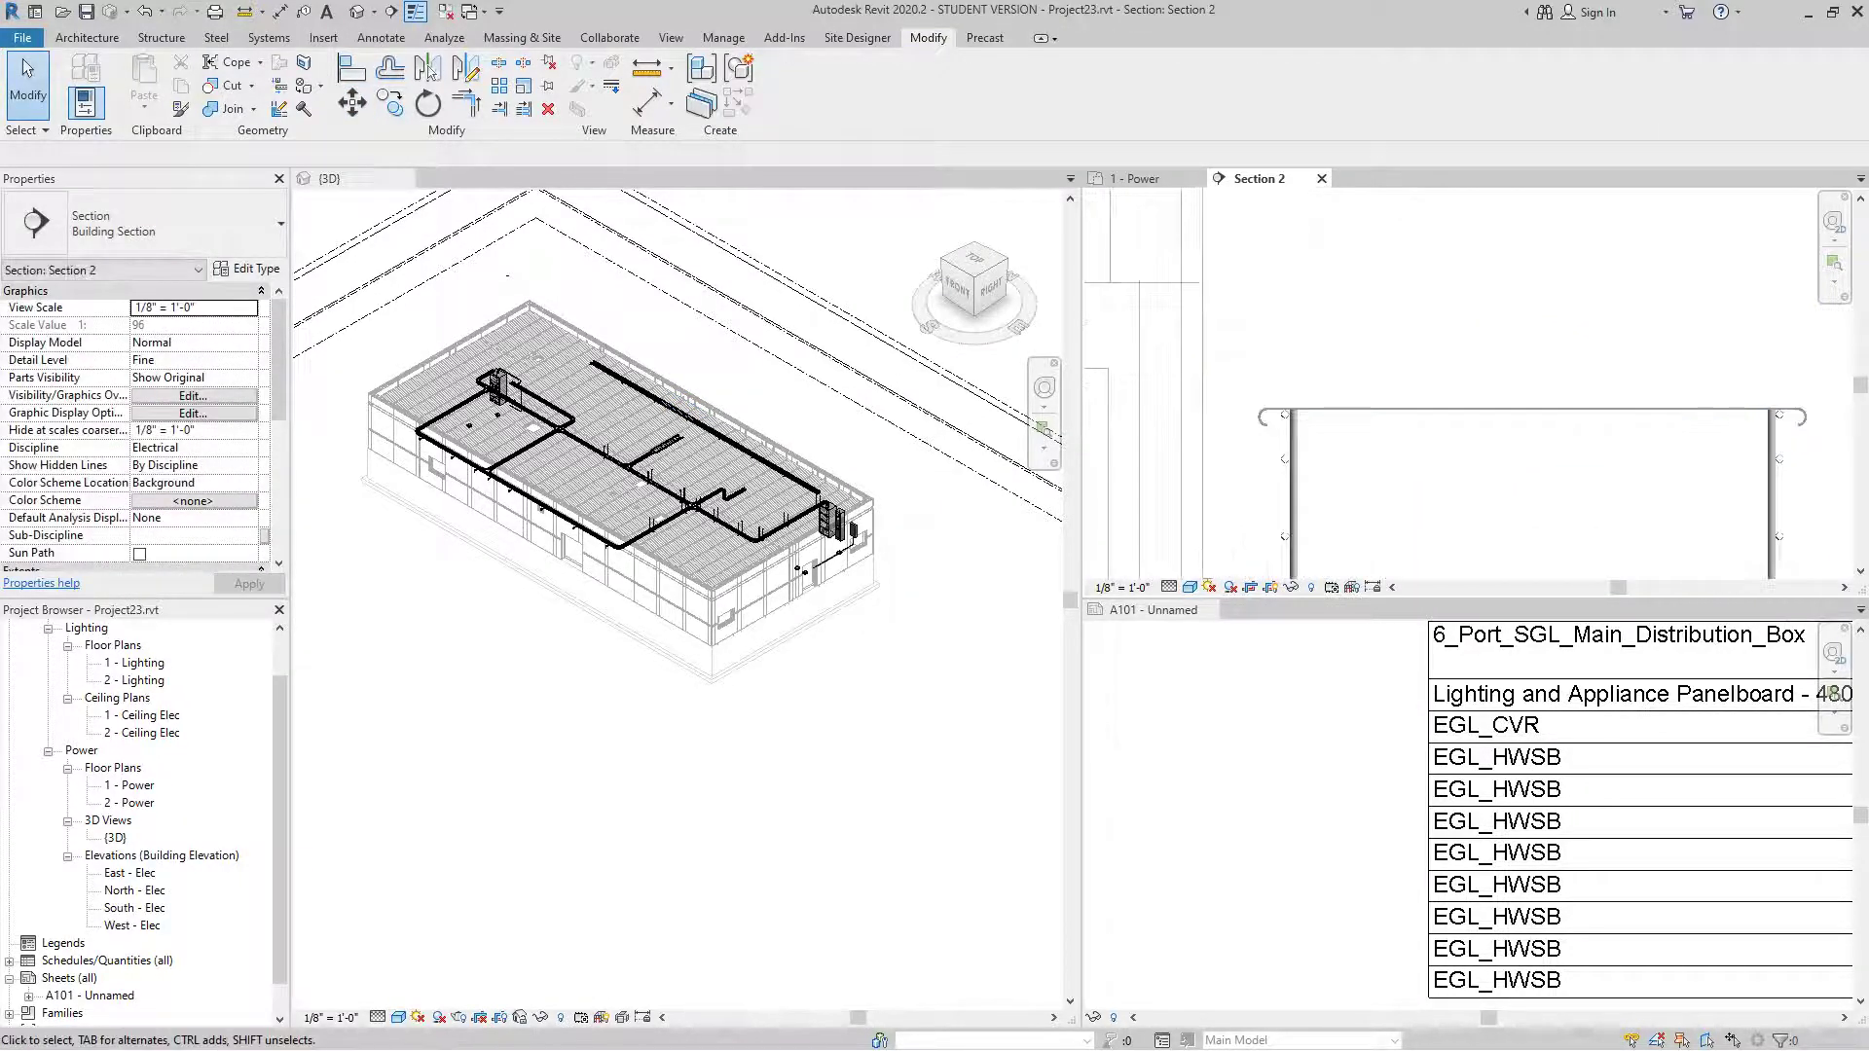
{"action": "scroll", "coordinate": [1468, 413], "scroll_direction": "up", "scroll_amount": 1}
{"action": "scroll", "coordinate": [1468, 414], "scroll_direction": "down", "scroll_amount": 1}
{"action": "scroll", "coordinate": [1275, 438], "scroll_direction": "up", "scroll_amount": 1}
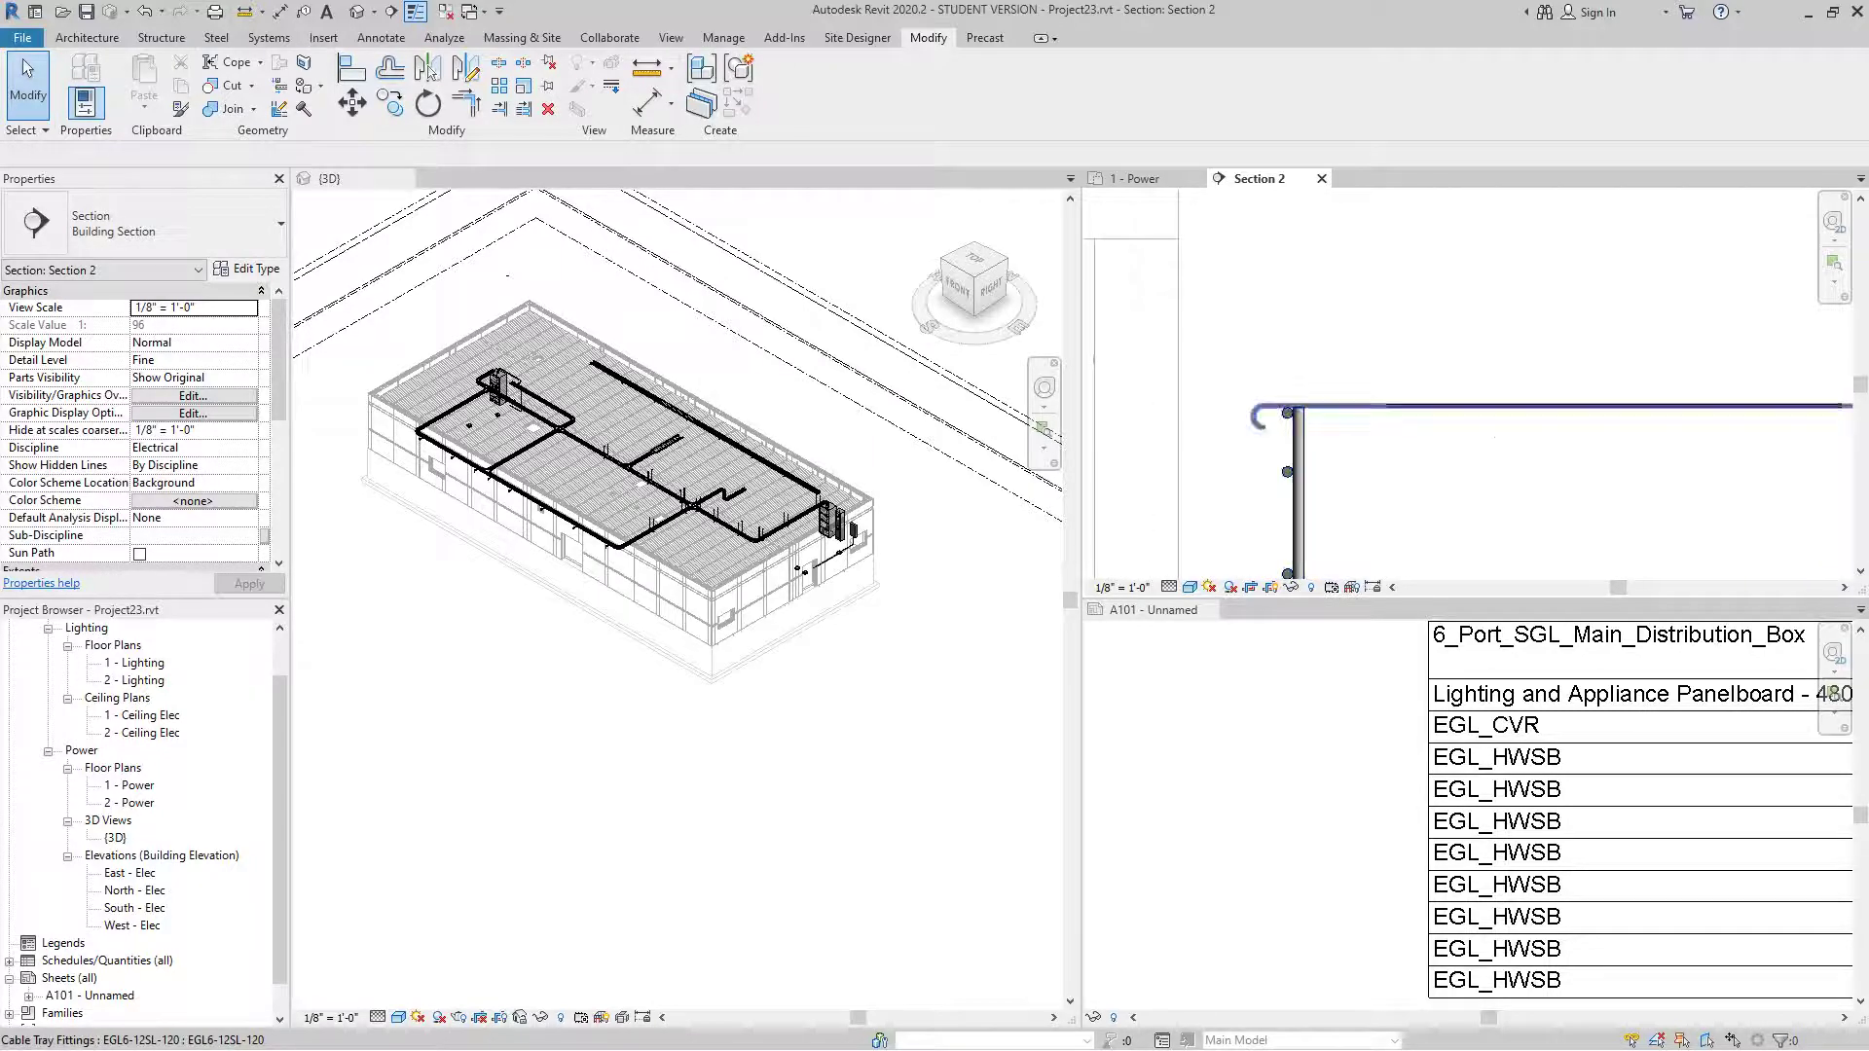
{"action": "scroll", "coordinate": [1448, 388], "scroll_direction": "down", "scroll_amount": 3}
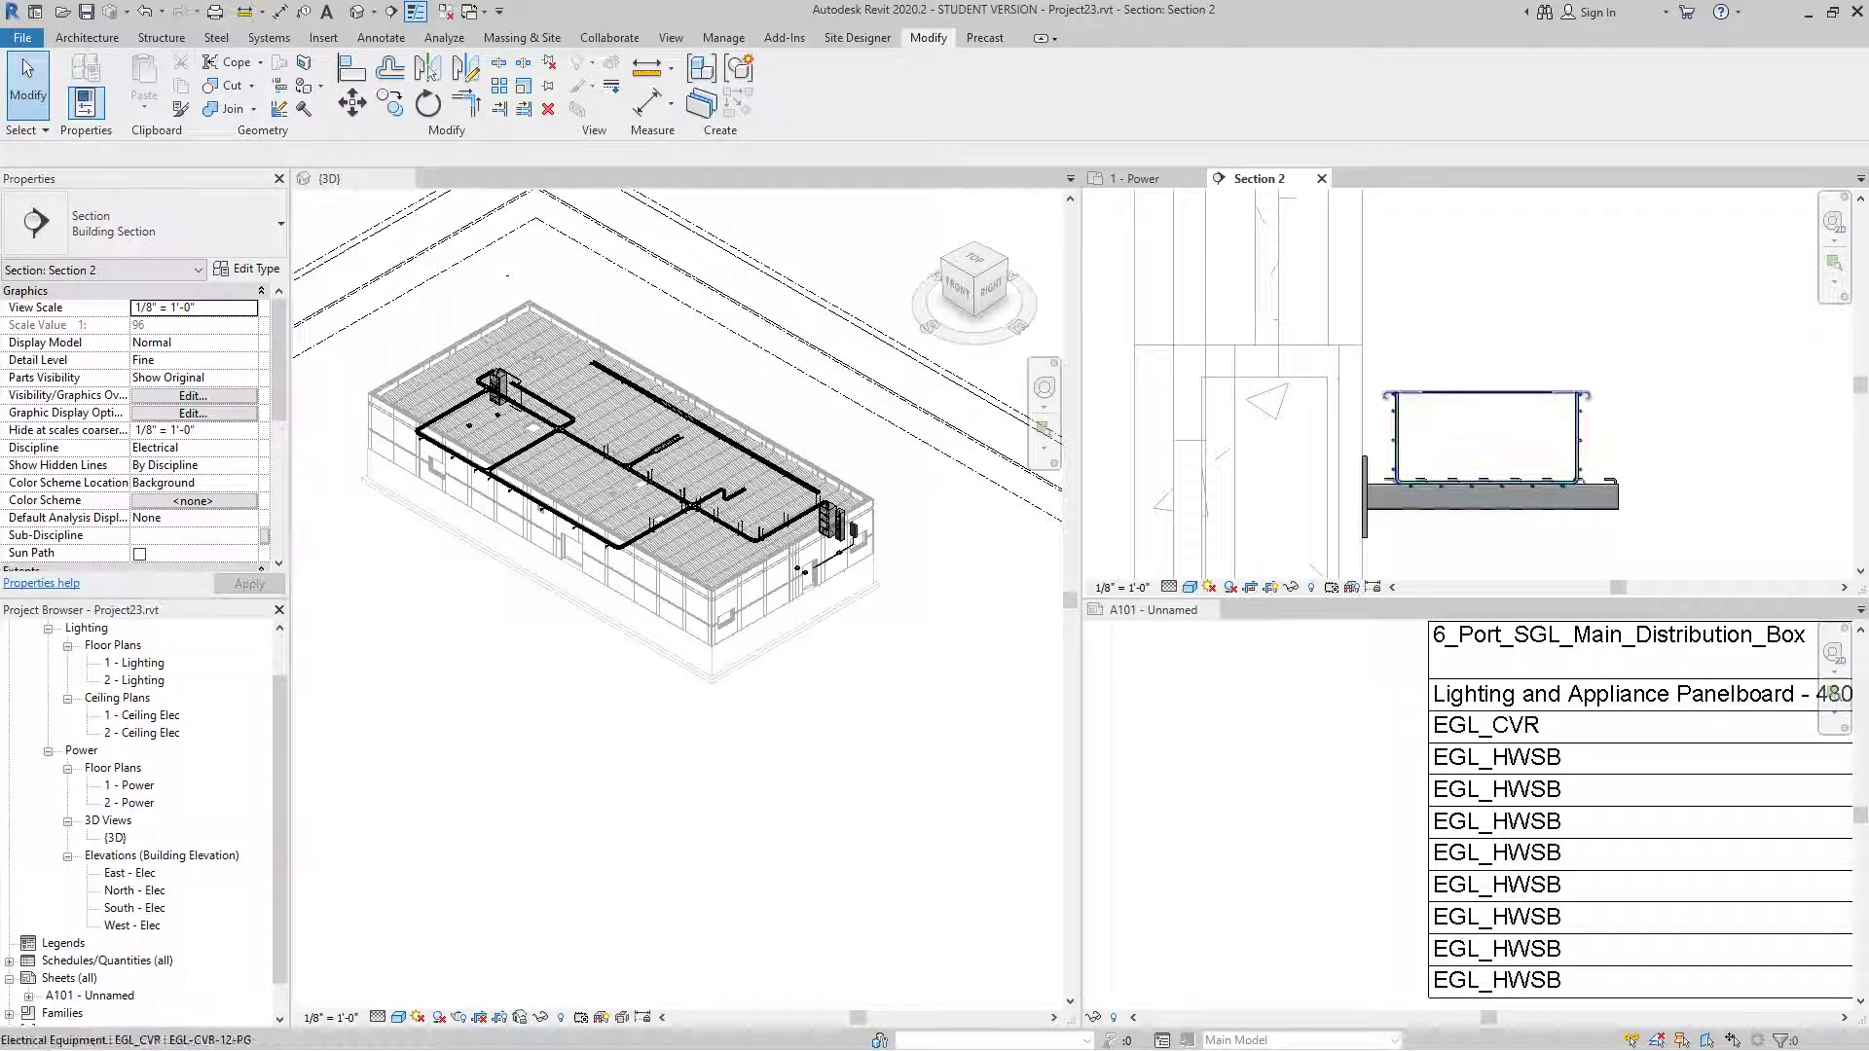
{"action": "scroll", "coordinate": [1577, 394], "scroll_direction": "up", "scroll_amount": 3}
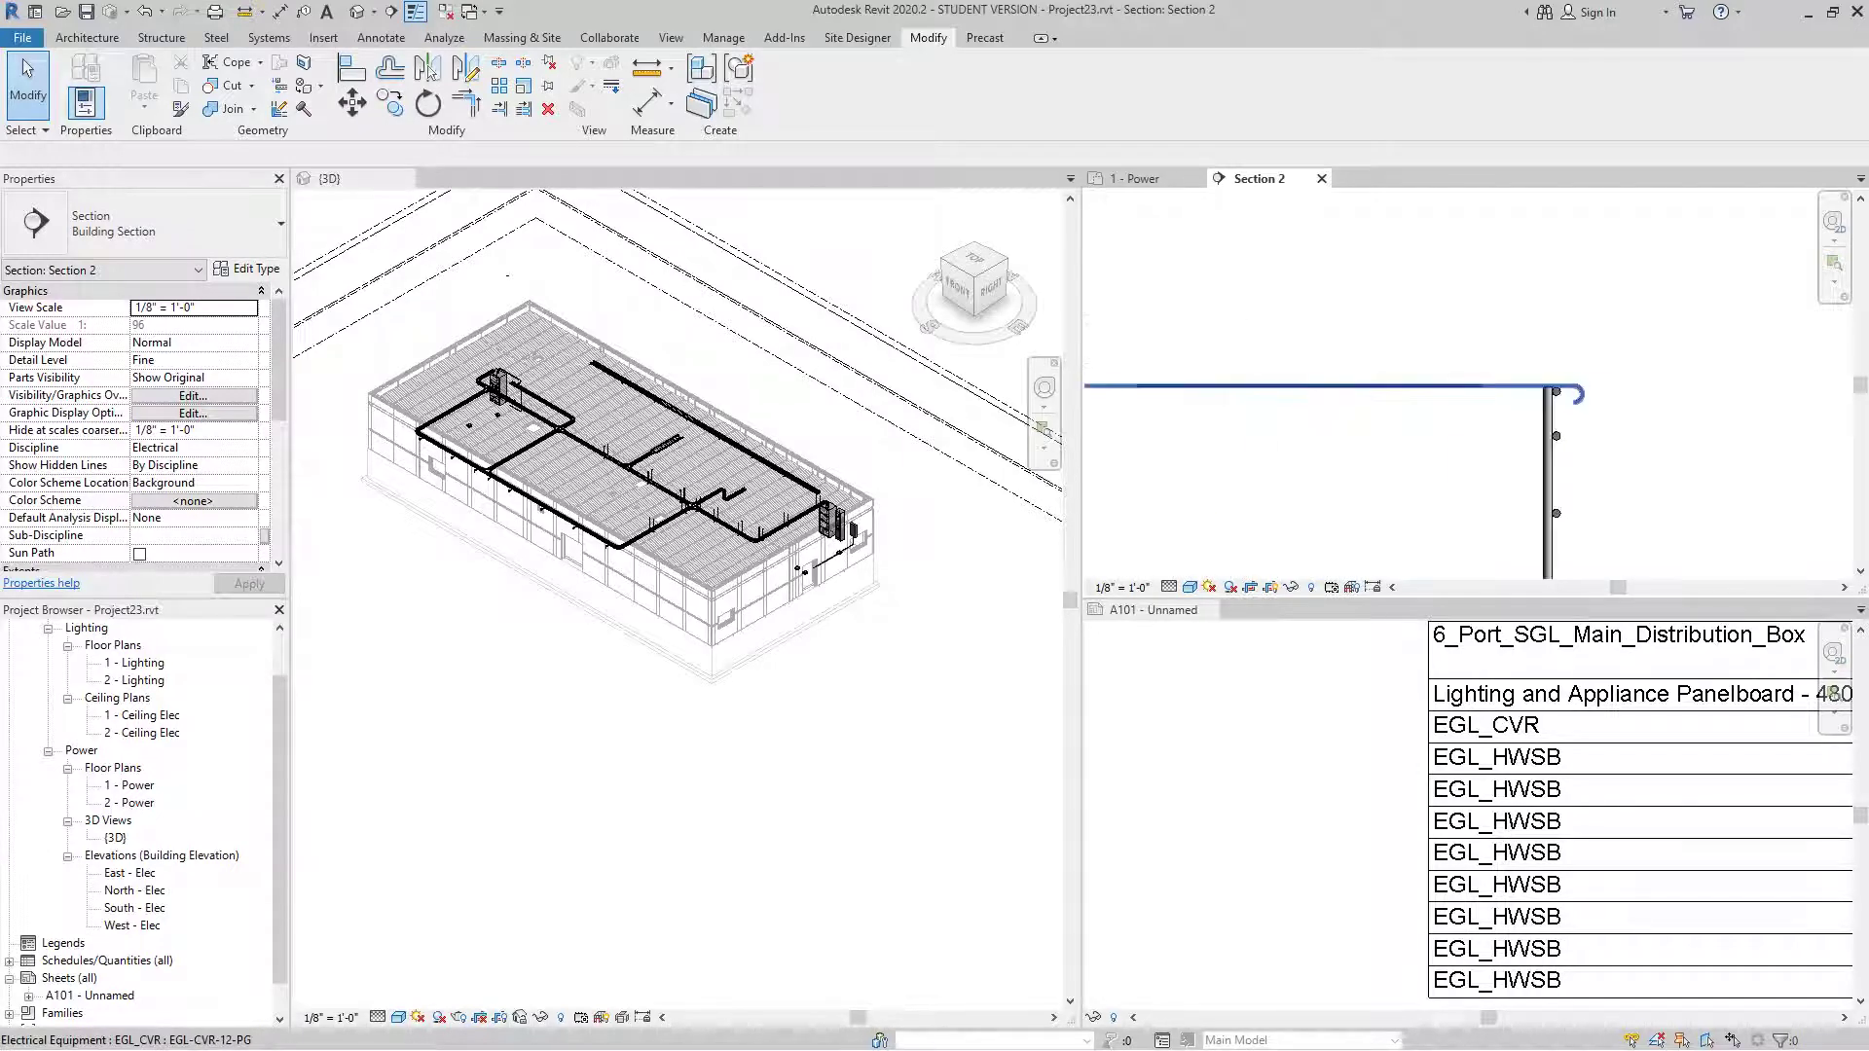
- View the type properties of the EGL-CVR-12-PG cover and close them without changes
{"action": "left_click", "coordinate": [1572, 394]}
{"action": "scroll", "coordinate": [1373, 362], "scroll_direction": "down", "scroll_amount": 4}
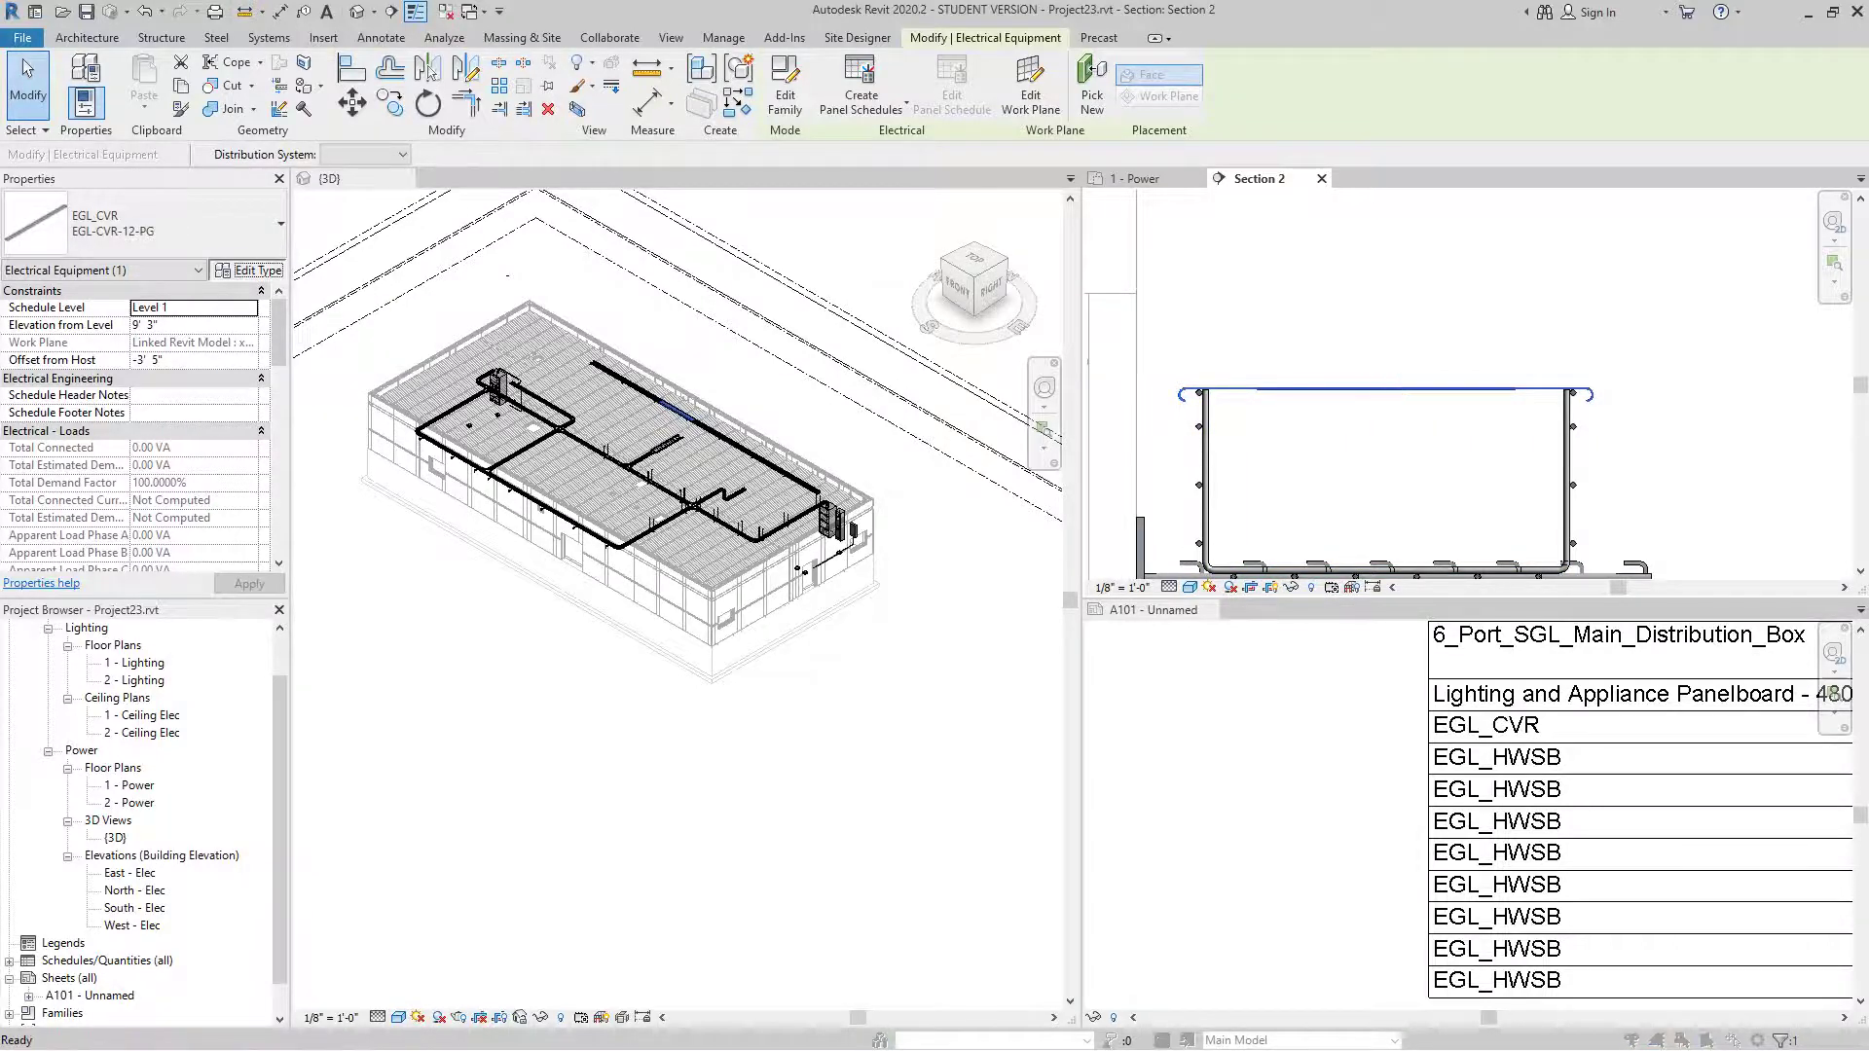
{"action": "left_click", "coordinate": [248, 270]}
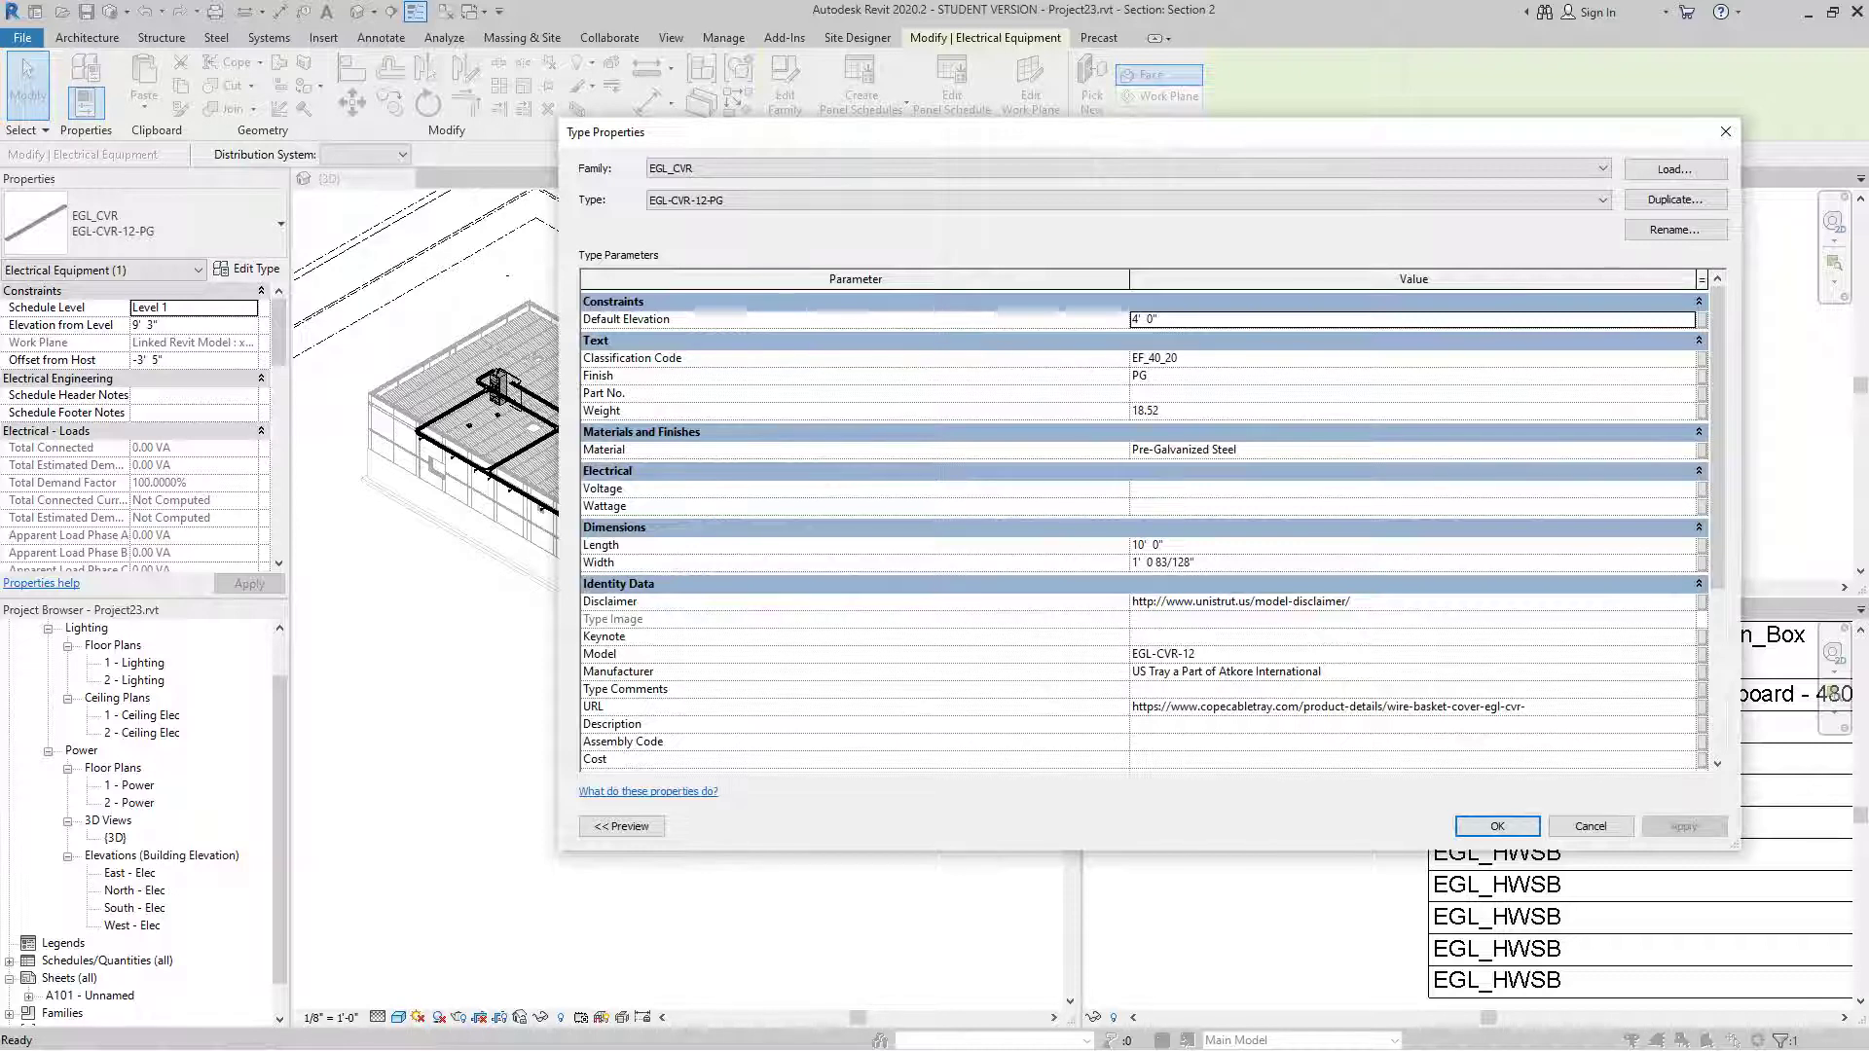
{"action": "key", "text": "Escape"}
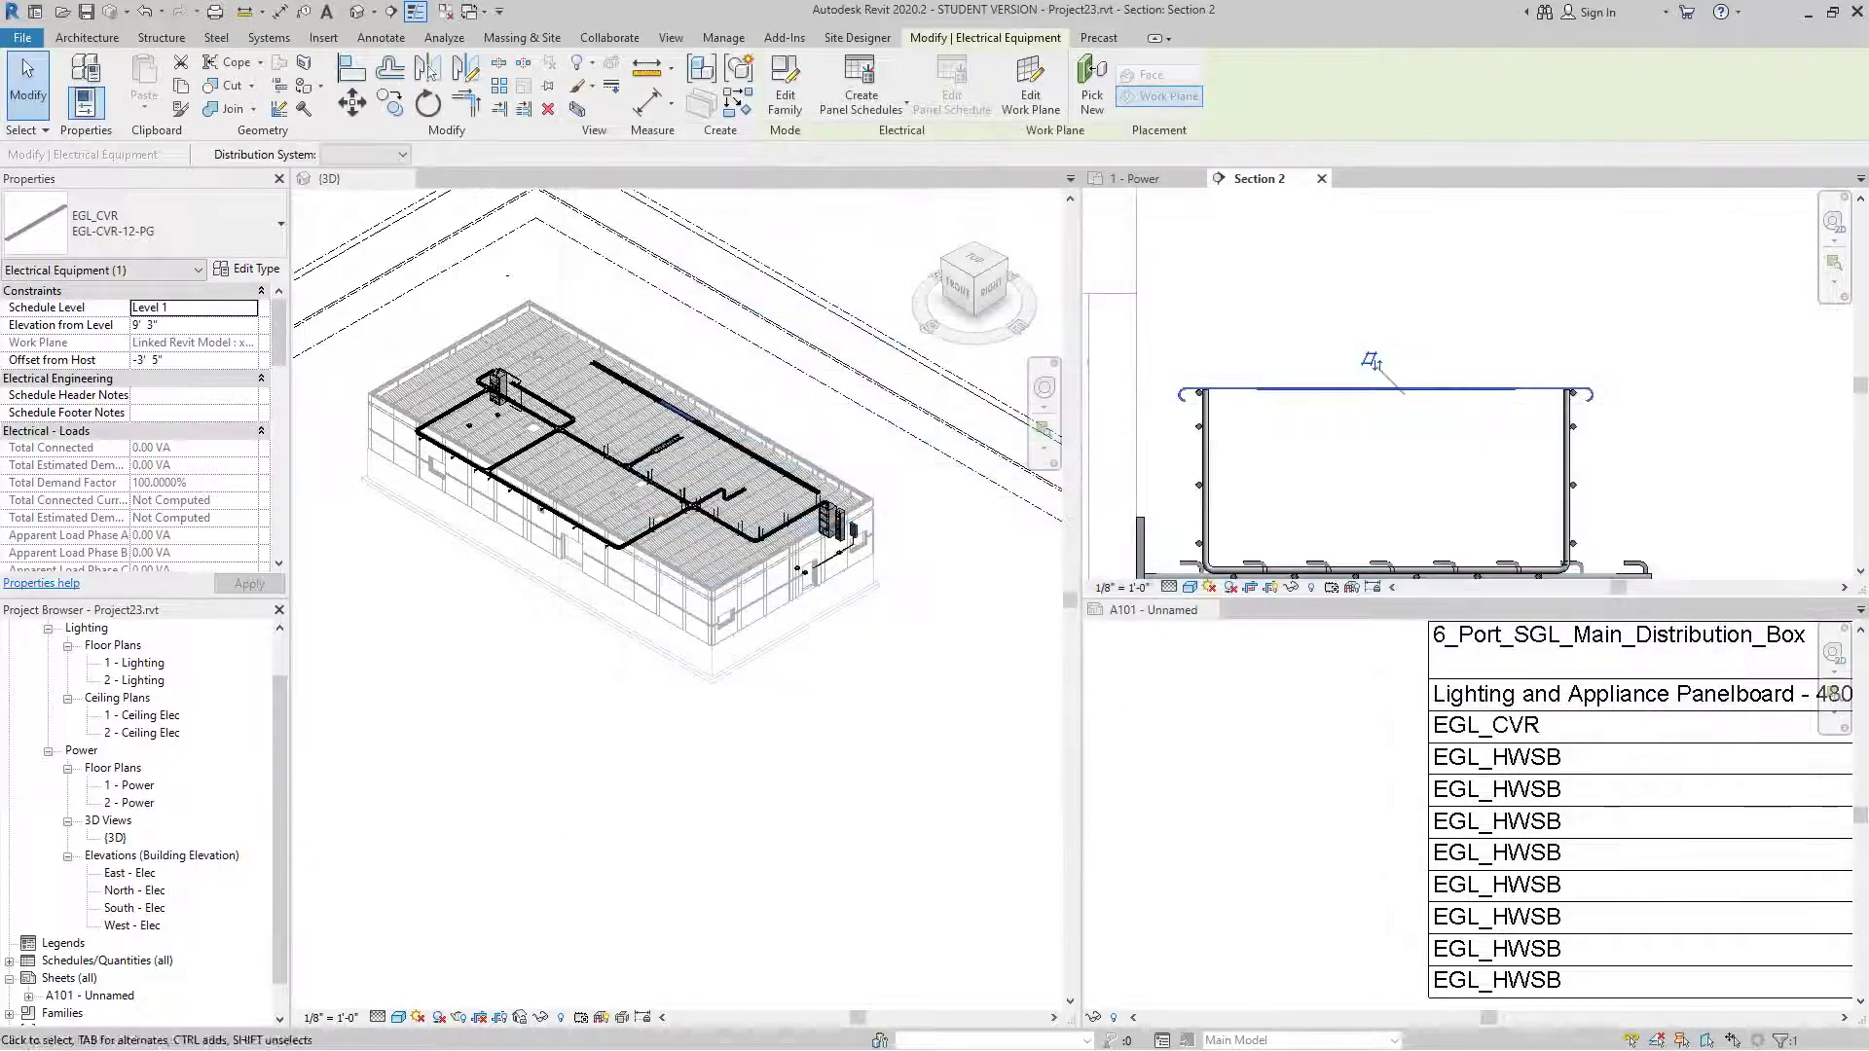
- In the 1 - Power floor plan, move the EGL-CVR-12-PG cover along the wall tray so it spans exactly between two neighbouring brackets
{"action": "key", "text": "Escape"}
{"action": "scroll", "coordinate": [682, 487], "scroll_direction": "up", "scroll_amount": 10}
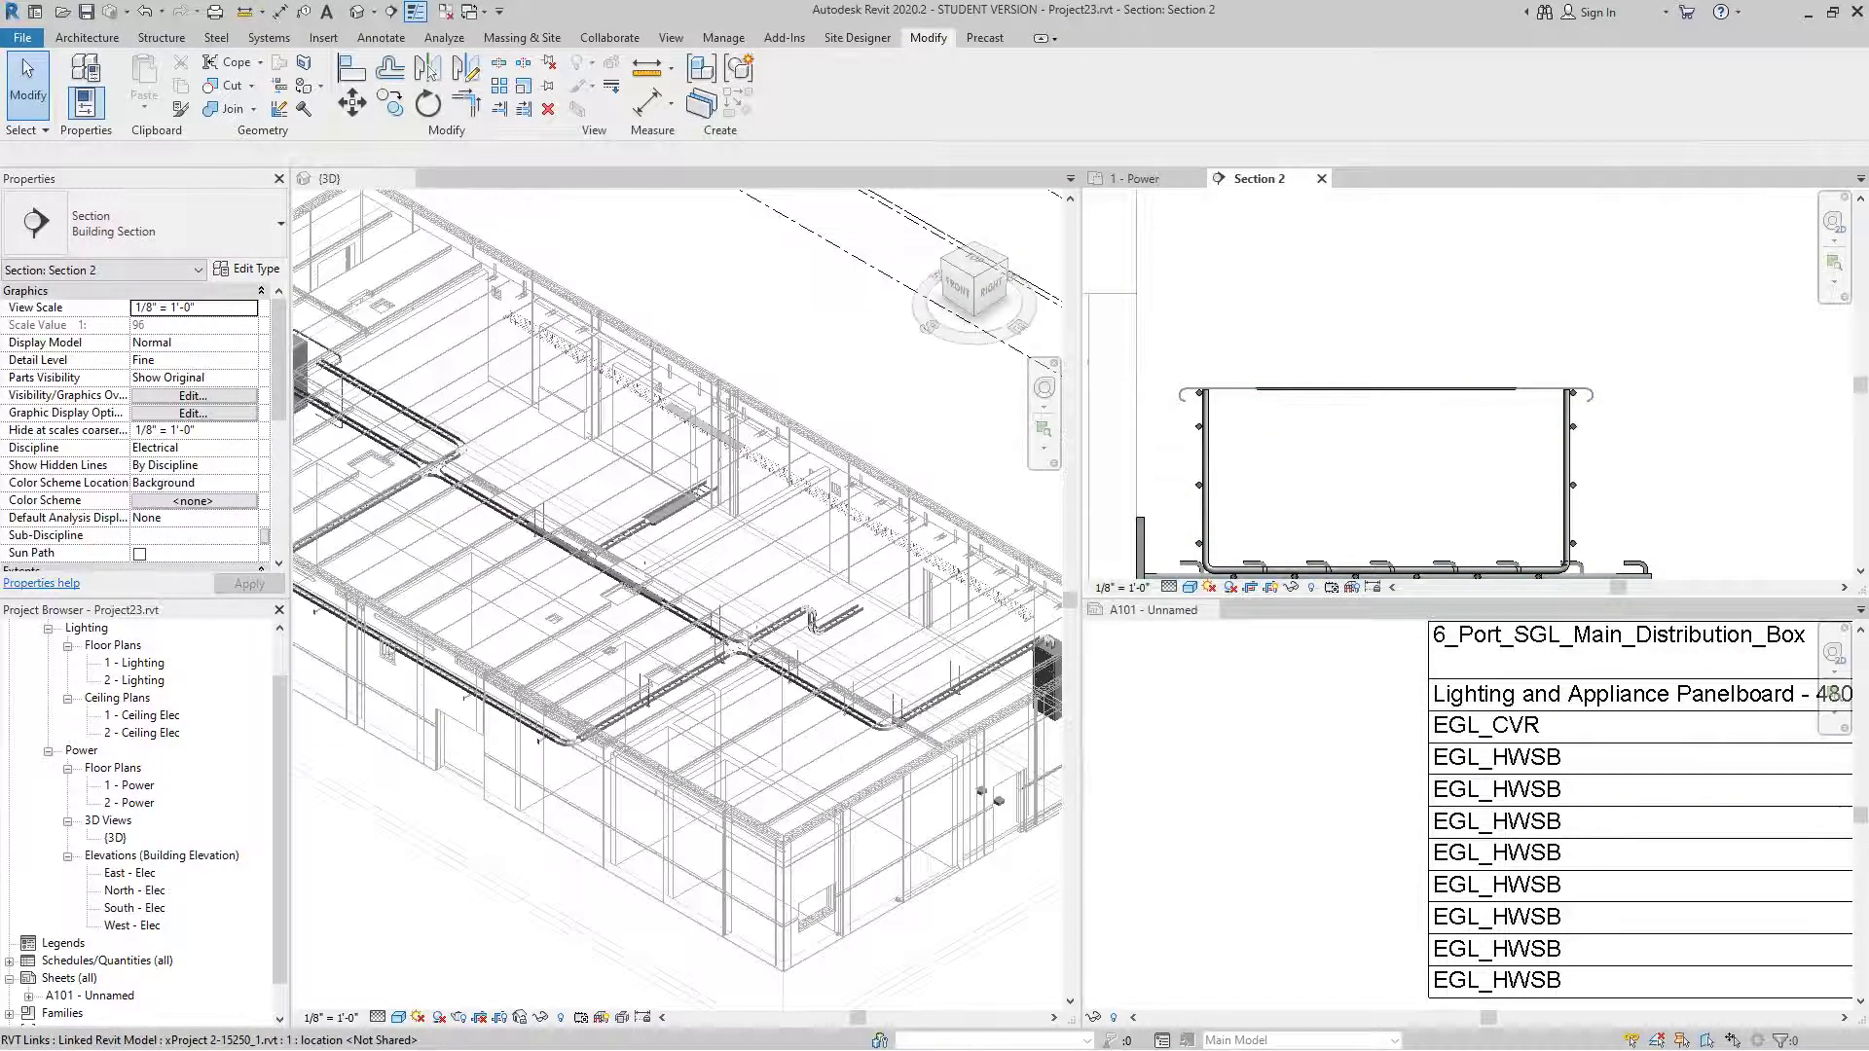
{"action": "scroll", "coordinate": [662, 468], "scroll_direction": "up", "scroll_amount": 6}
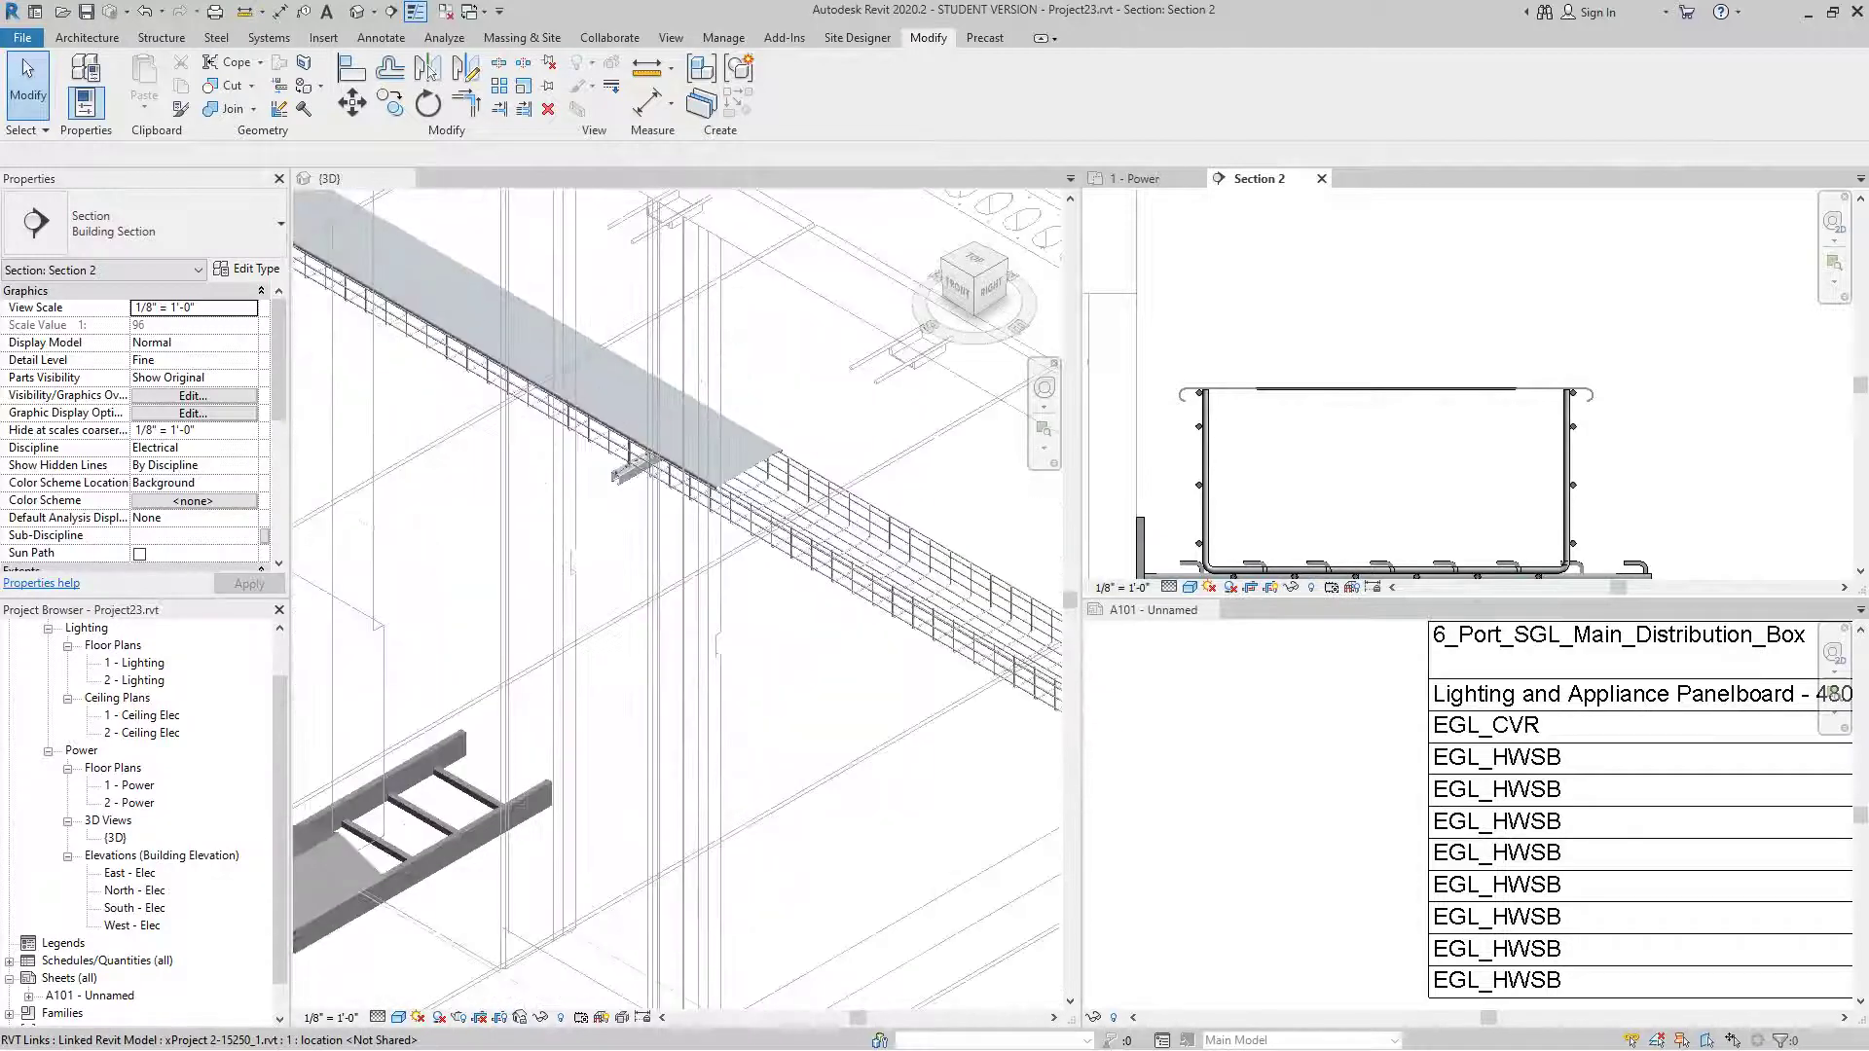
{"action": "scroll", "coordinate": [731, 468], "scroll_direction": "up", "scroll_amount": 5}
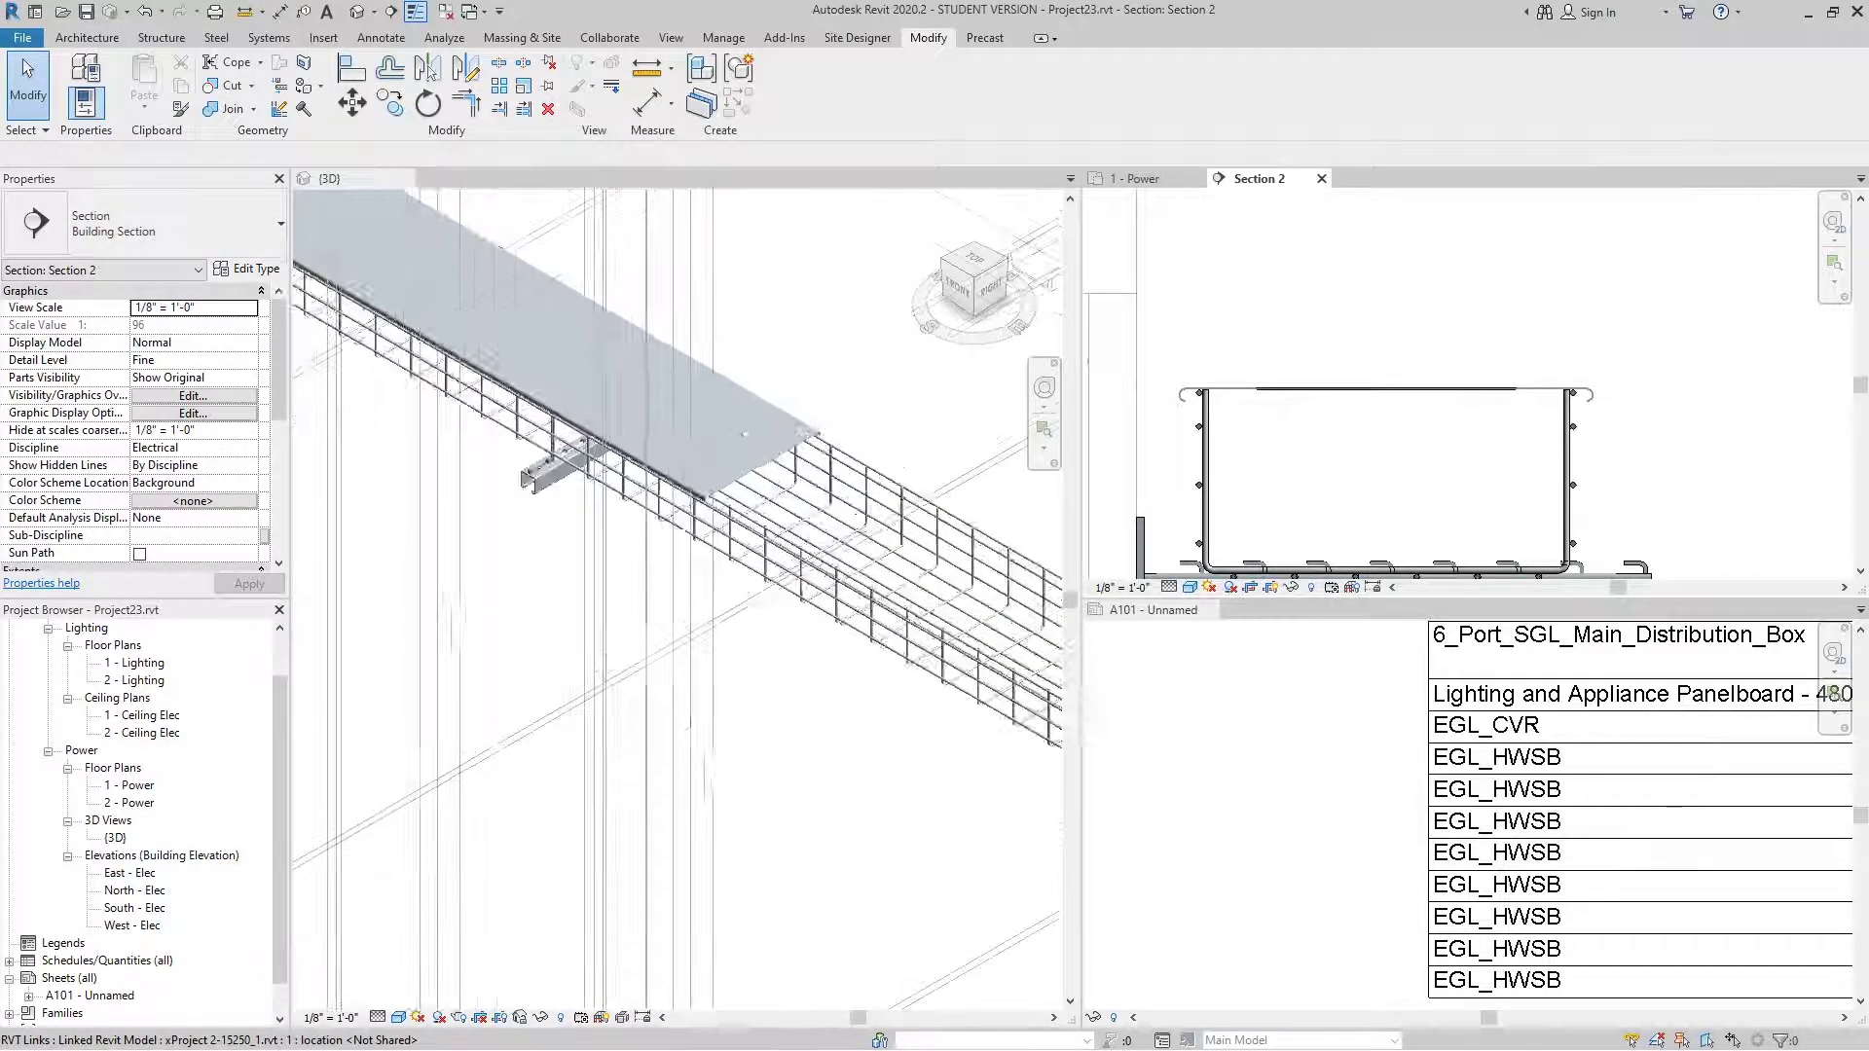
{"action": "scroll", "coordinate": [1461, 389], "scroll_direction": "down", "scroll_amount": 5}
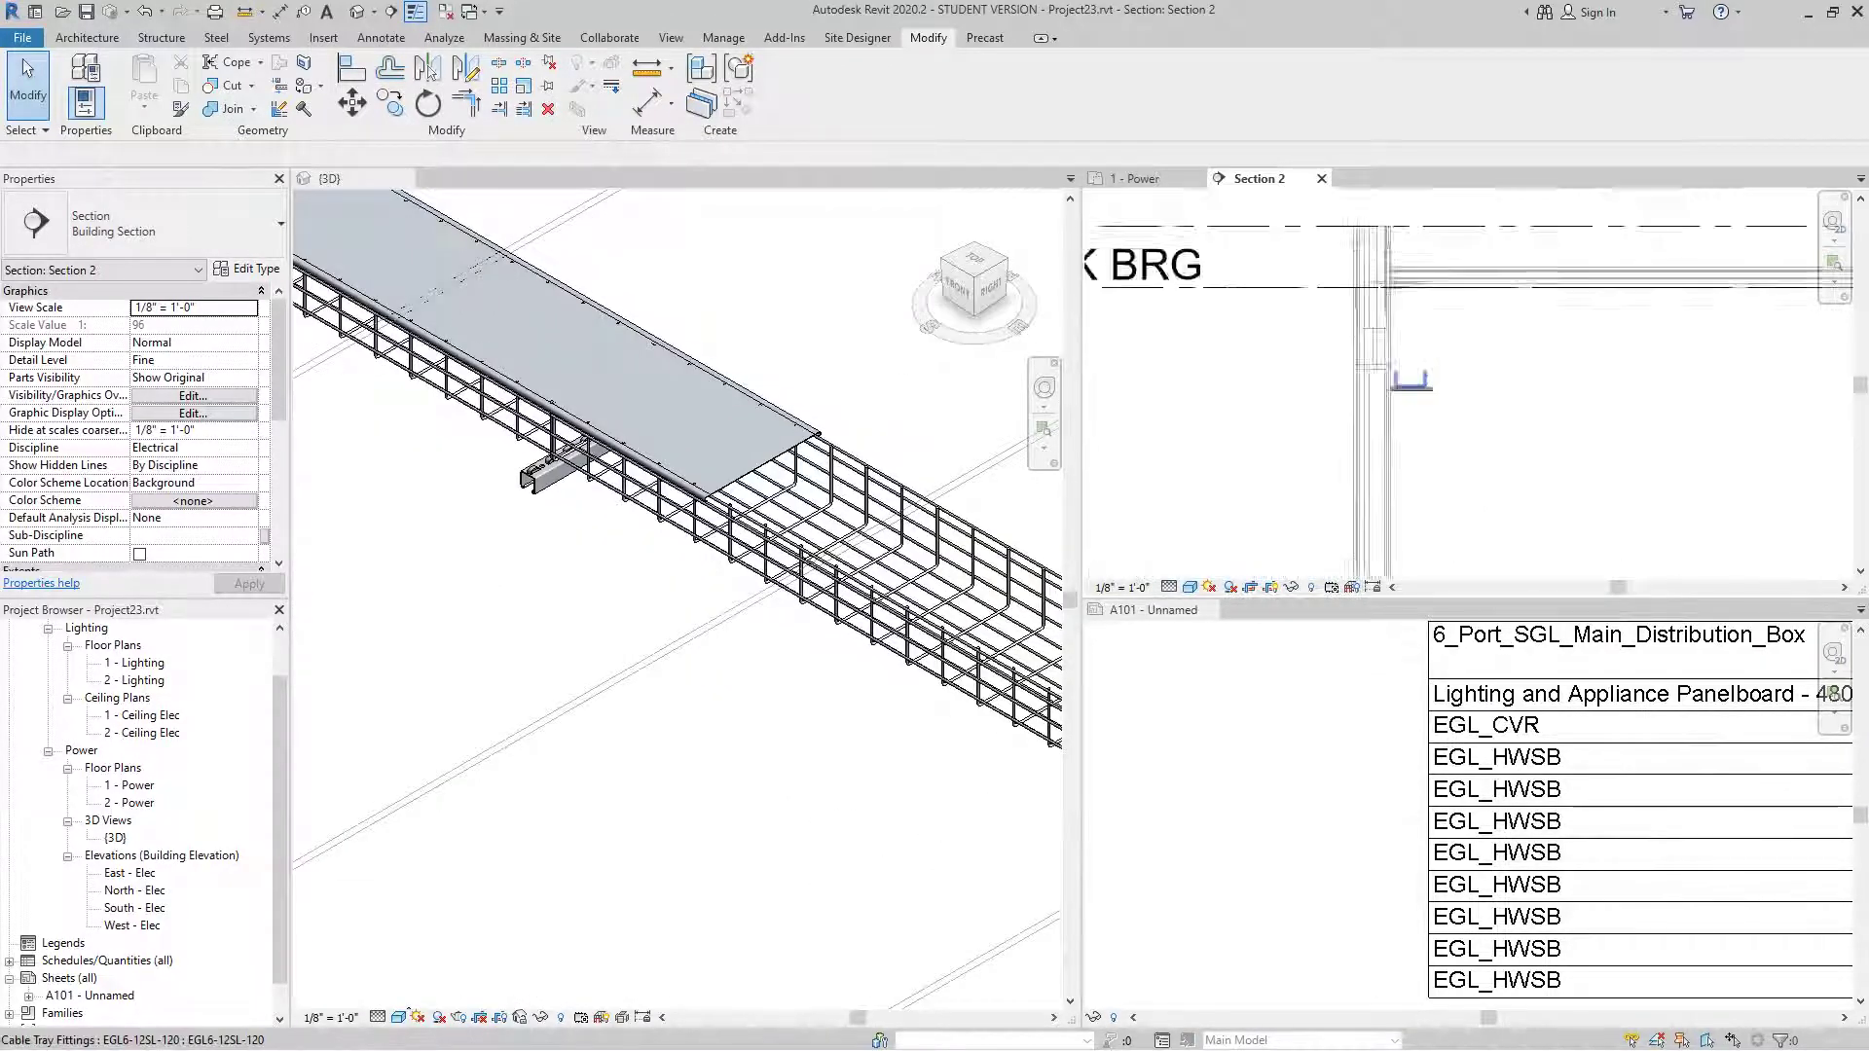
{"action": "left_click", "coordinate": [1137, 179]}
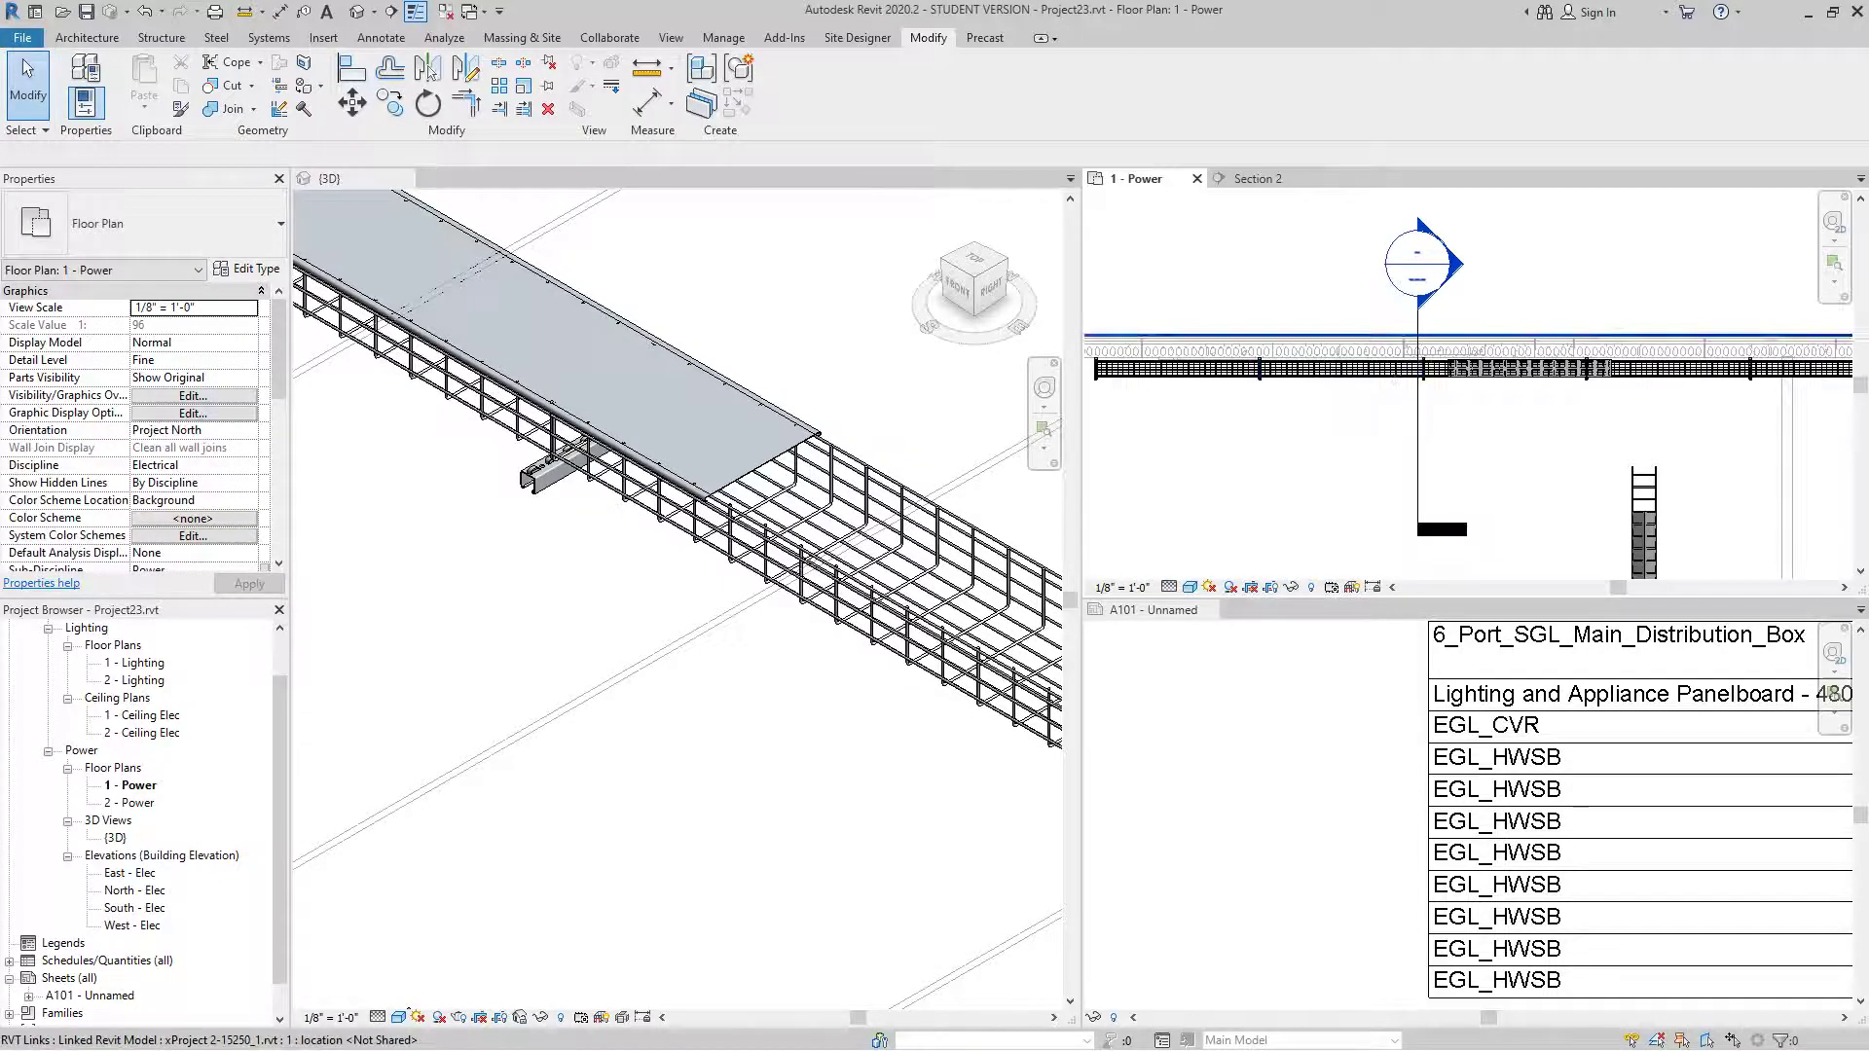
{"action": "scroll", "coordinate": [1512, 411], "scroll_direction": "up", "scroll_amount": 2}
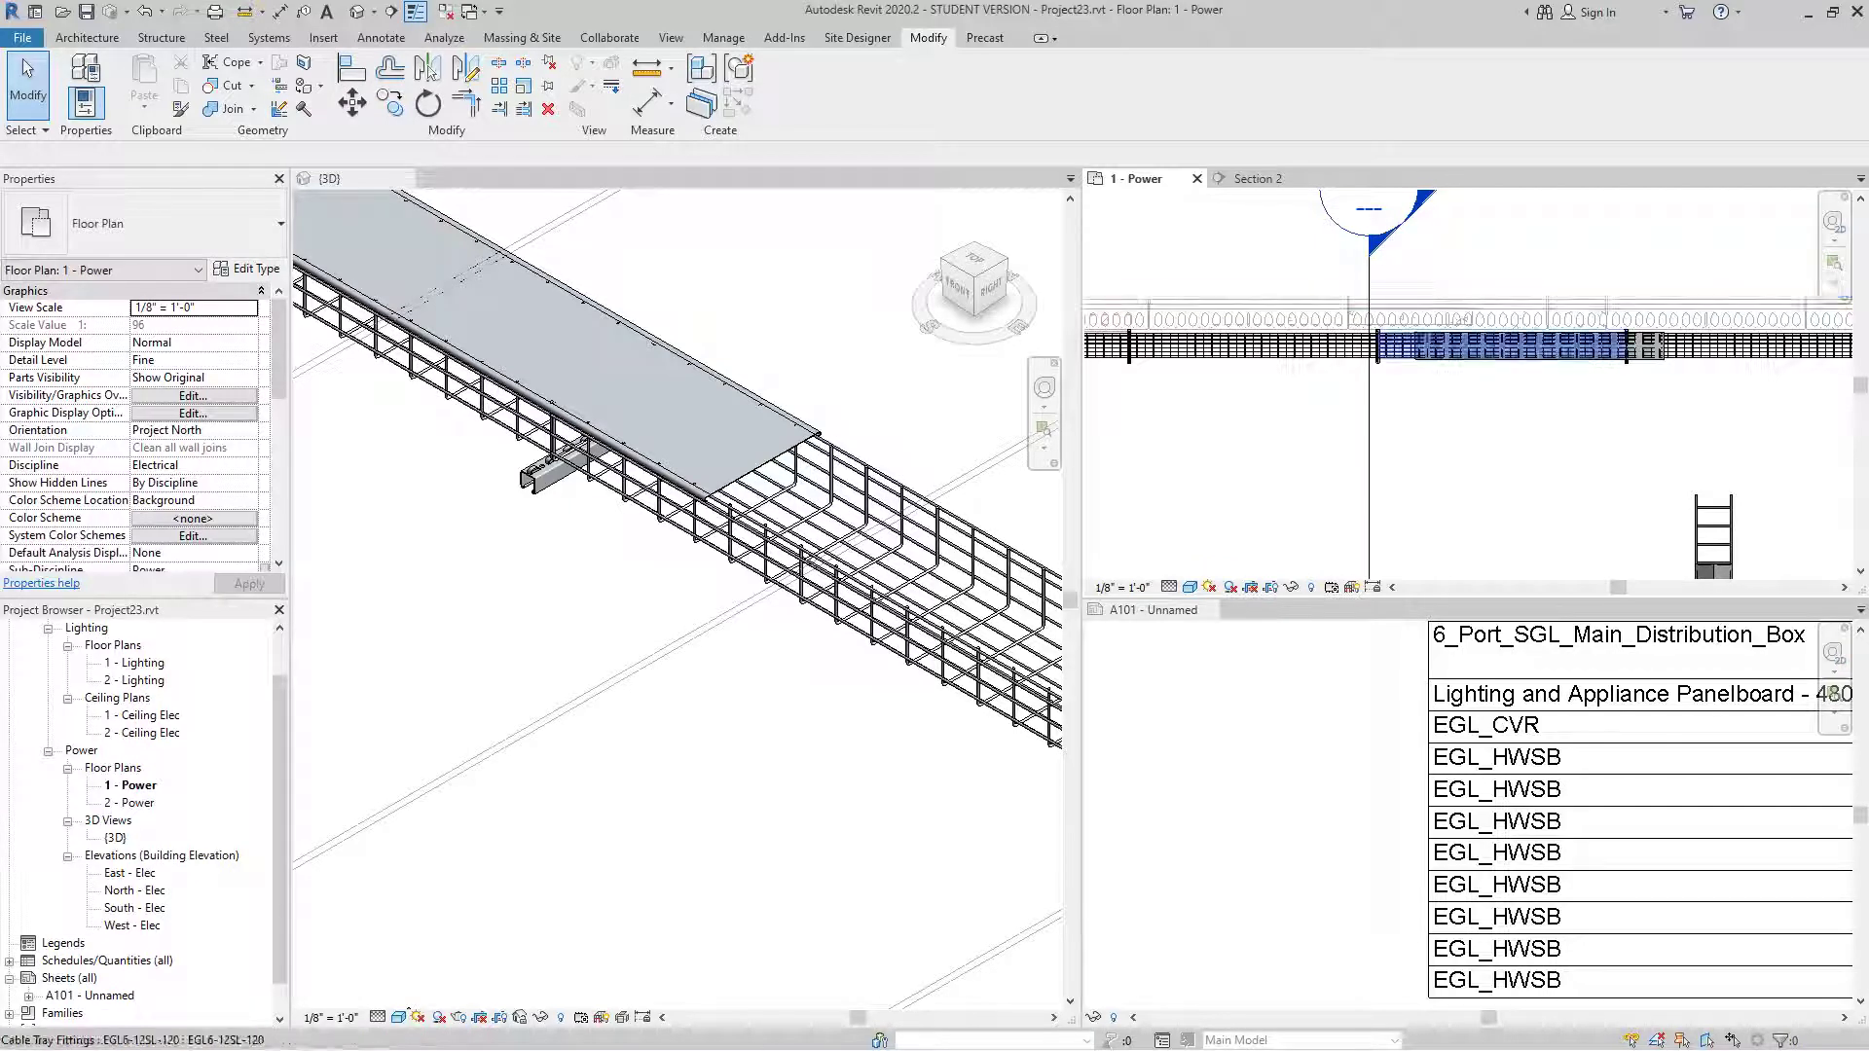
{"action": "scroll", "coordinate": [1525, 360], "scroll_direction": "up", "scroll_amount": 2}
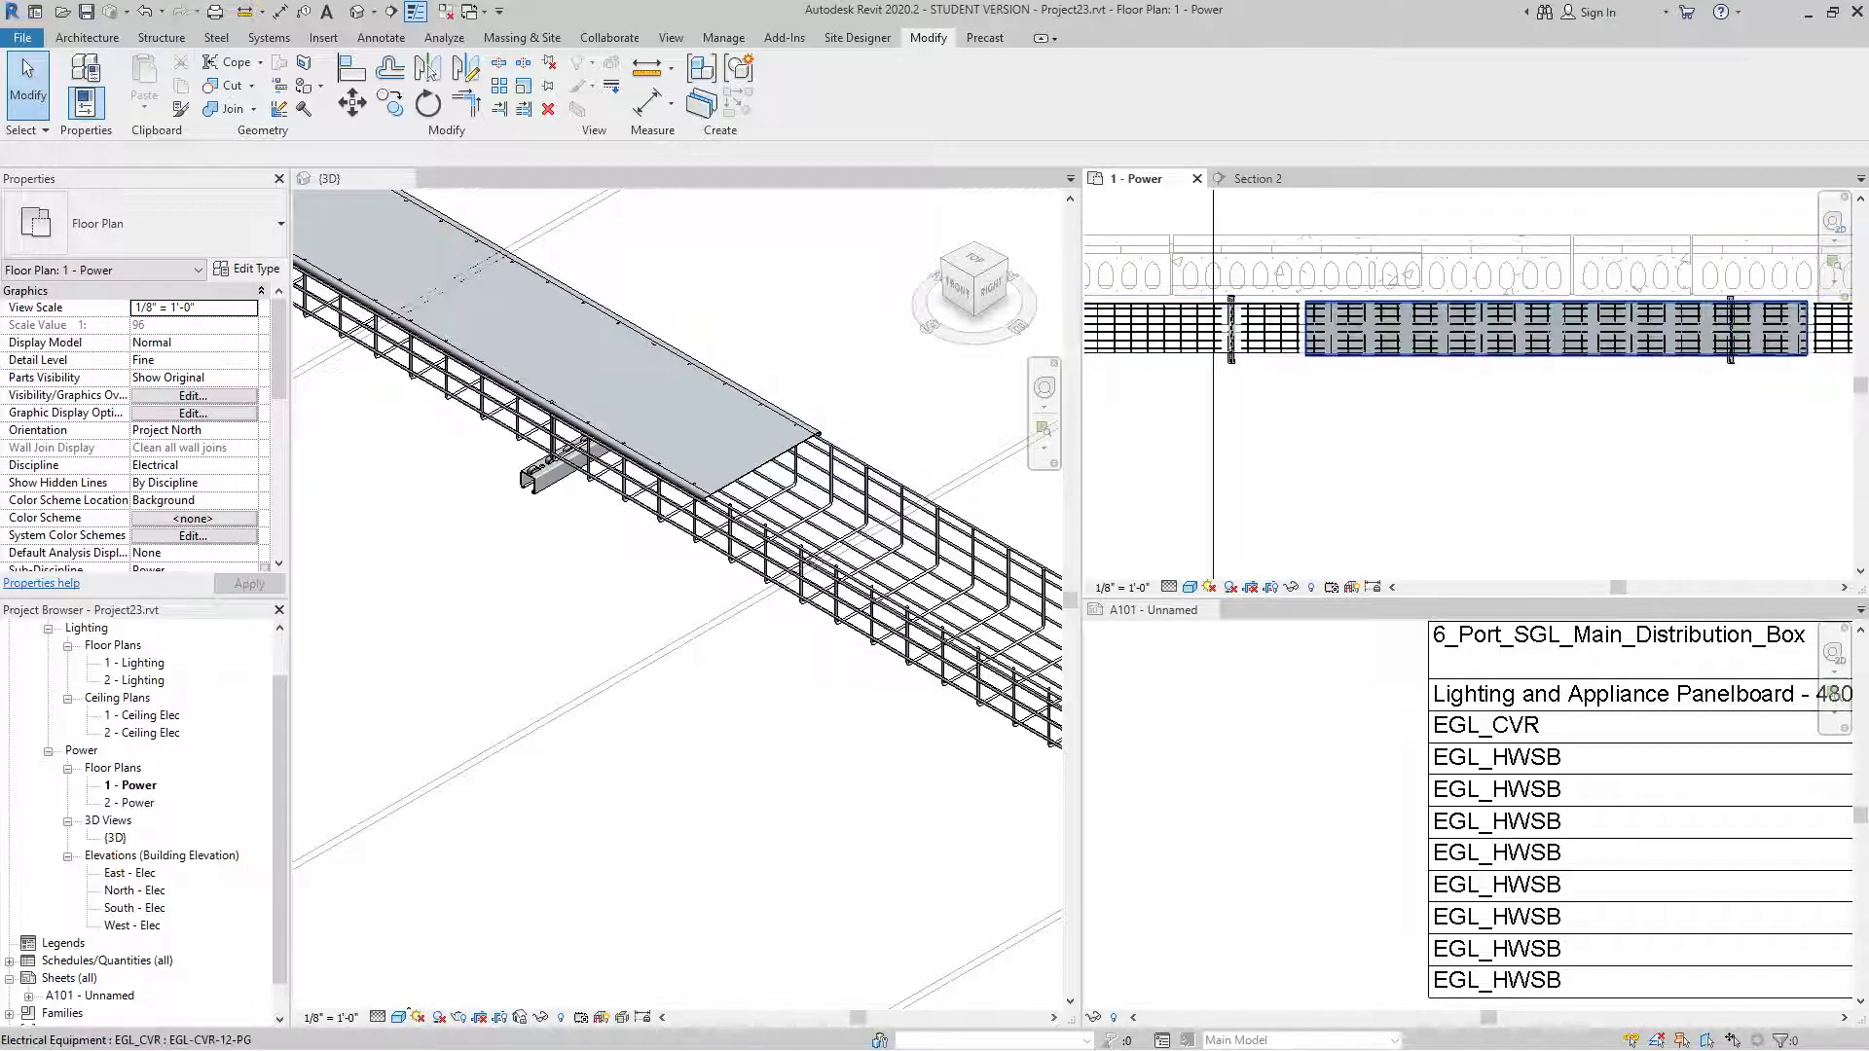
{"action": "left_click", "coordinate": [1509, 326]}
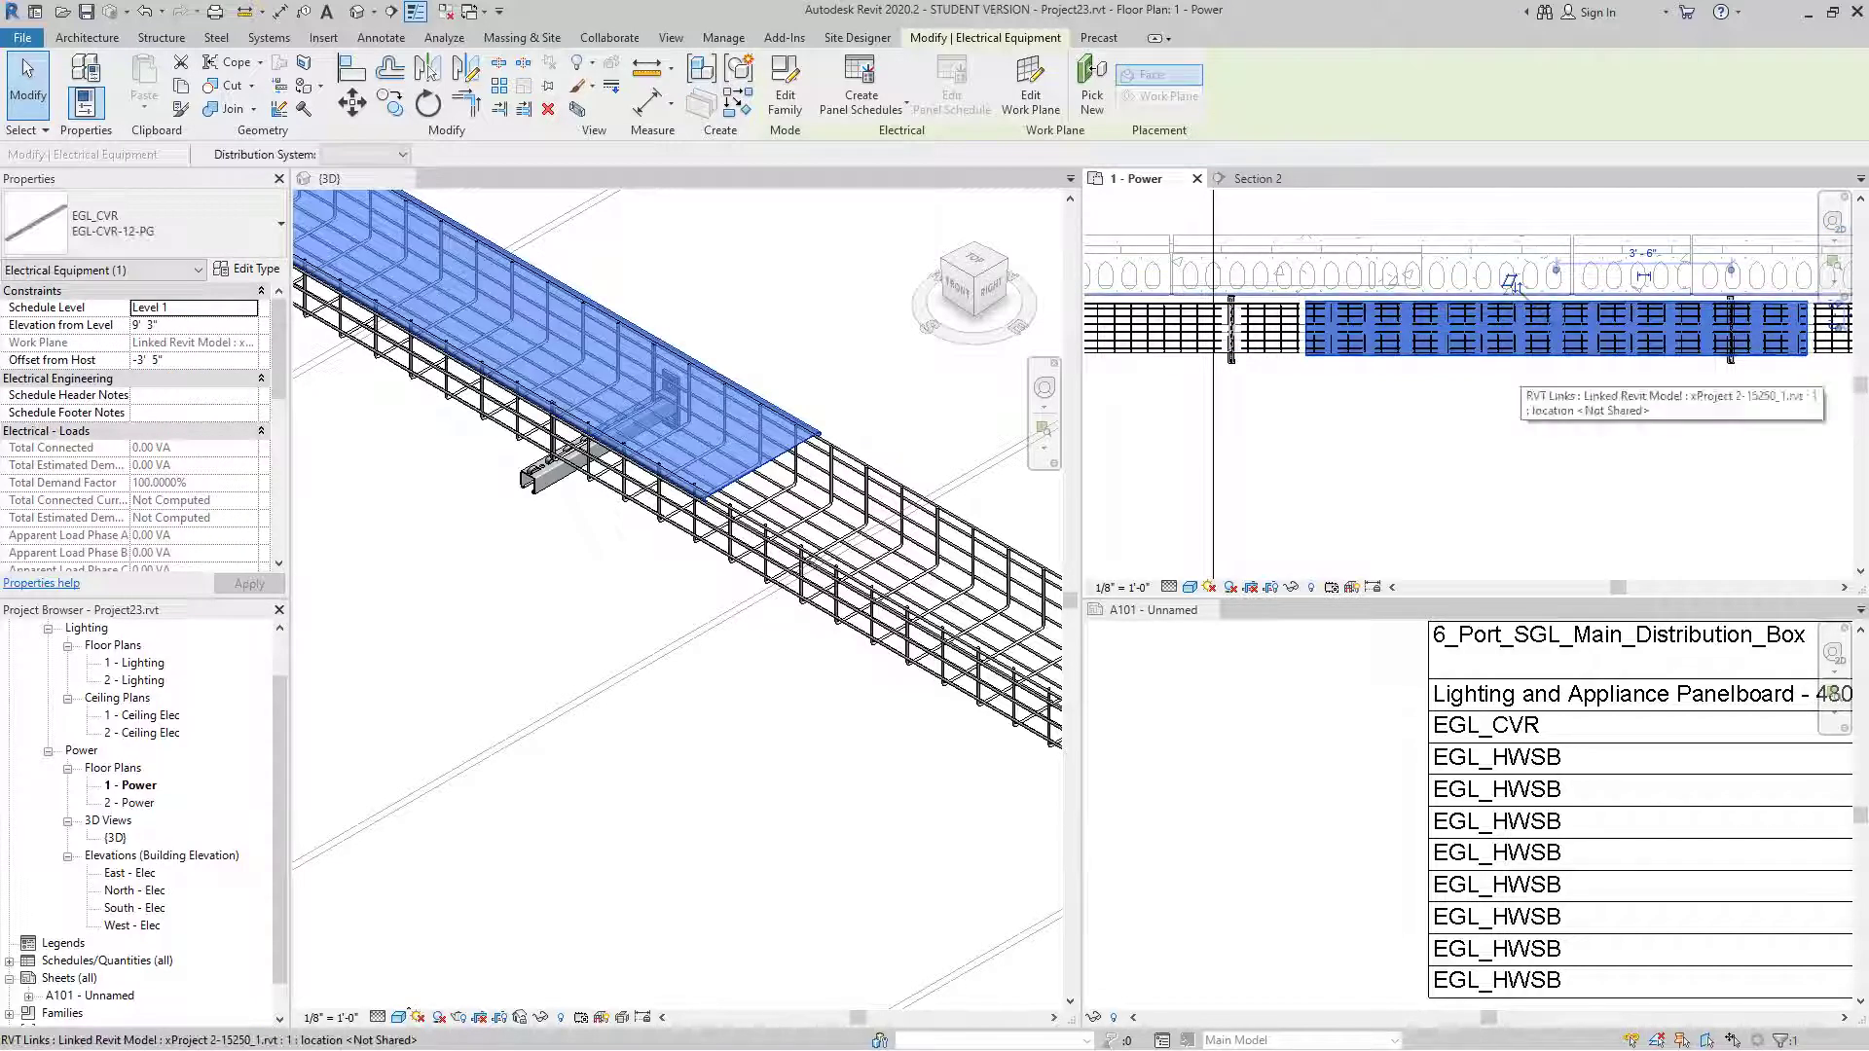
{"action": "left_click_drag", "start_coordinate": [1509, 283], "coordinate": [1453, 284]}
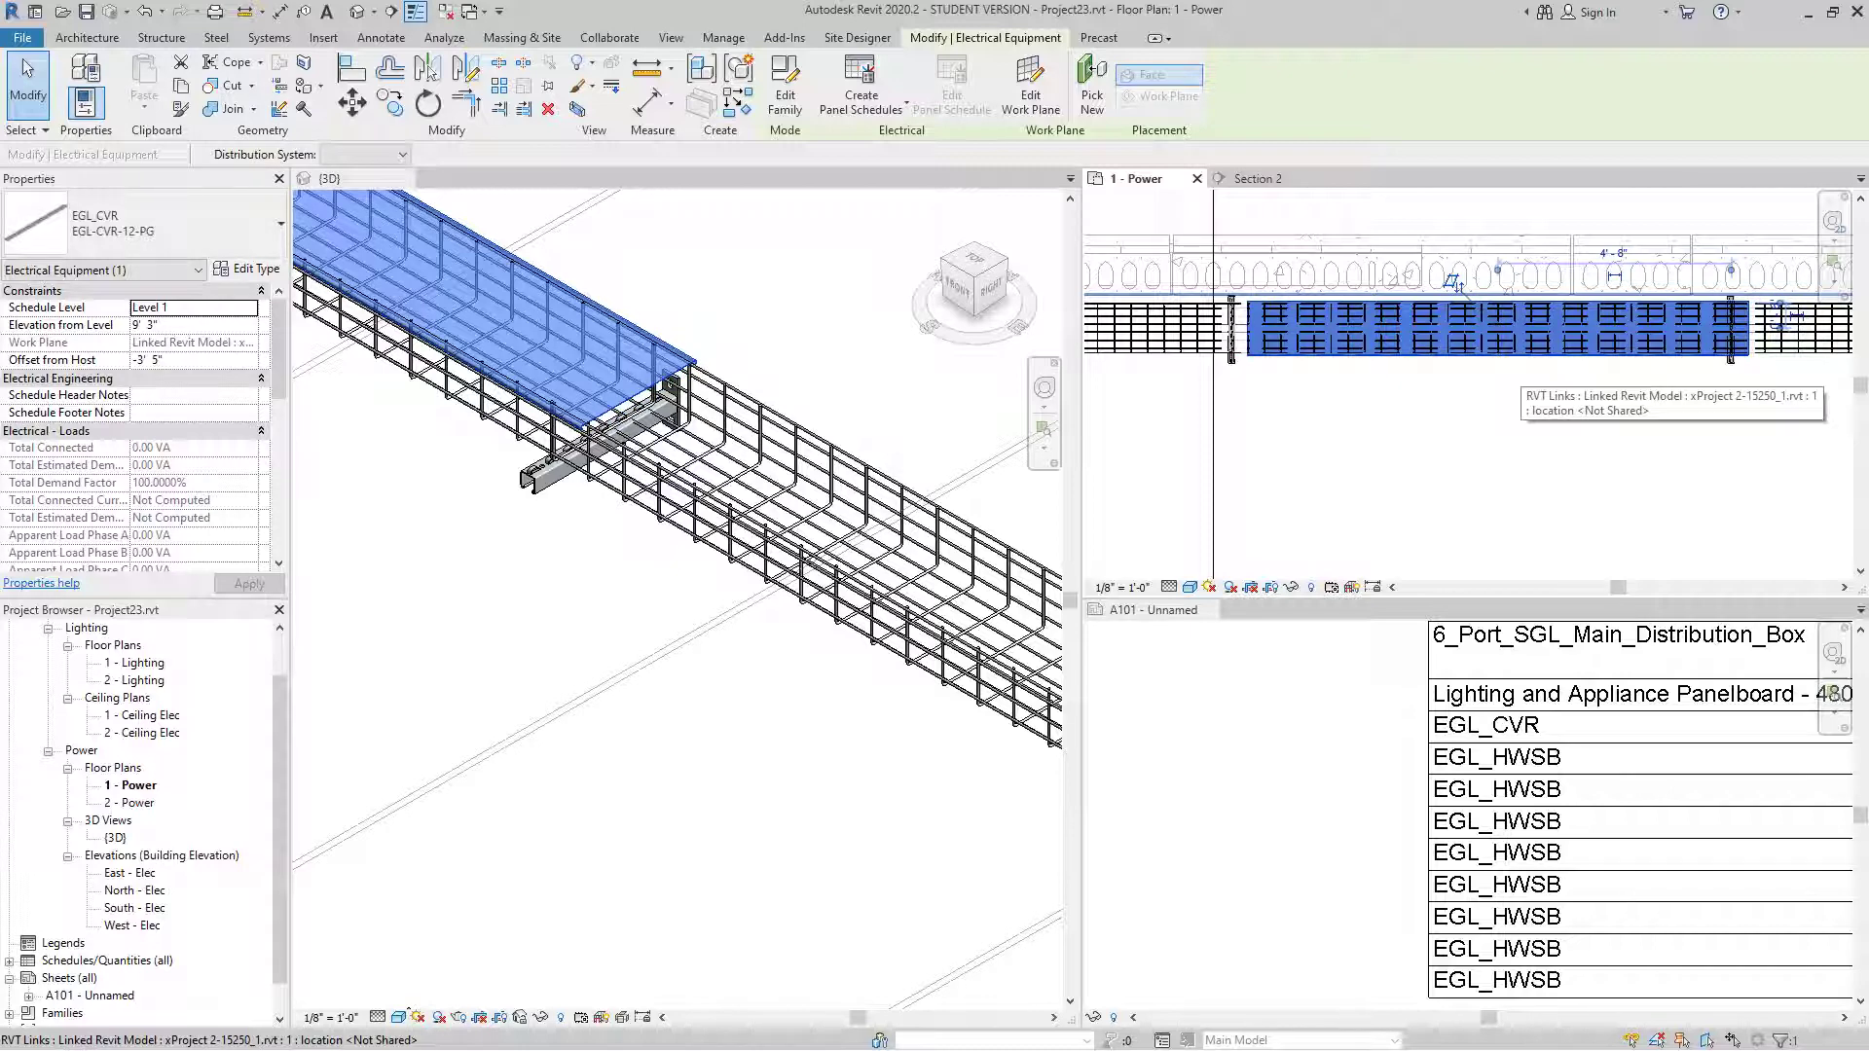
{"action": "key", "text": "Left"}
{"action": "key", "text": "Left"}
{"action": "key", "text": "Left"}
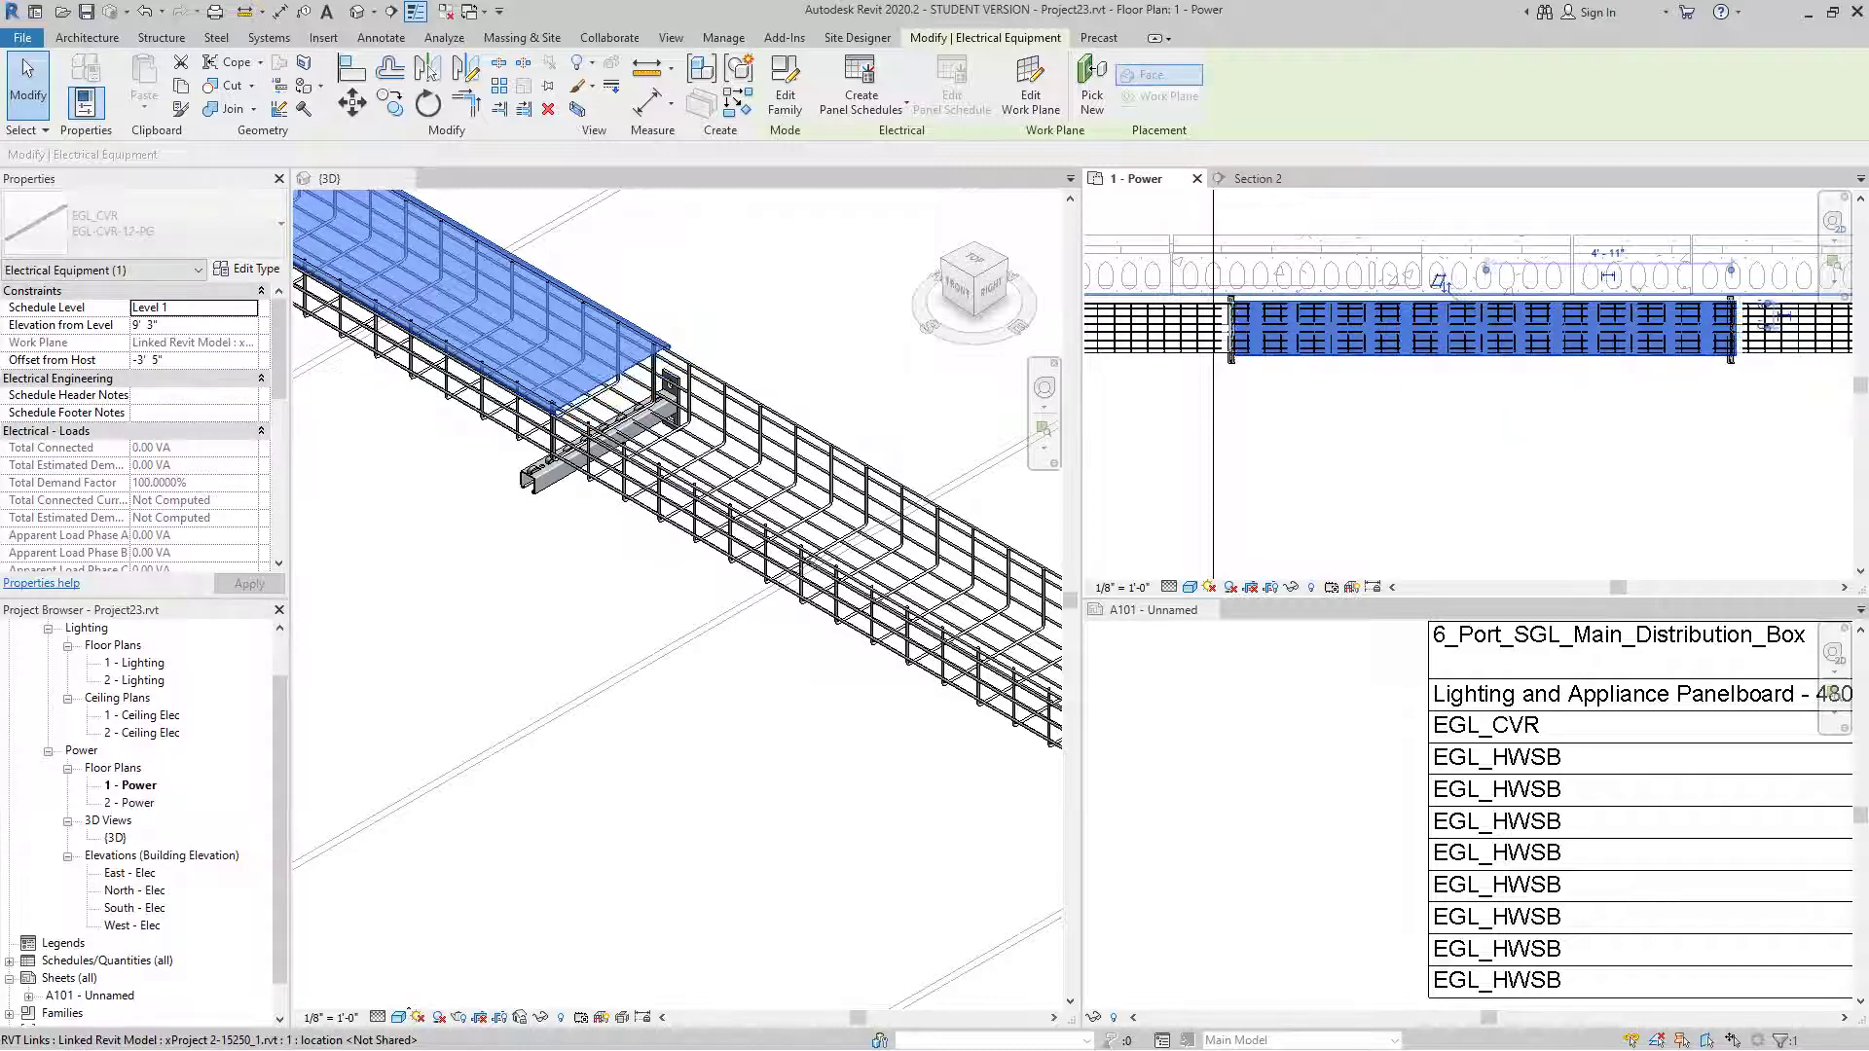
{"action": "left_click", "coordinate": [1513, 378]}
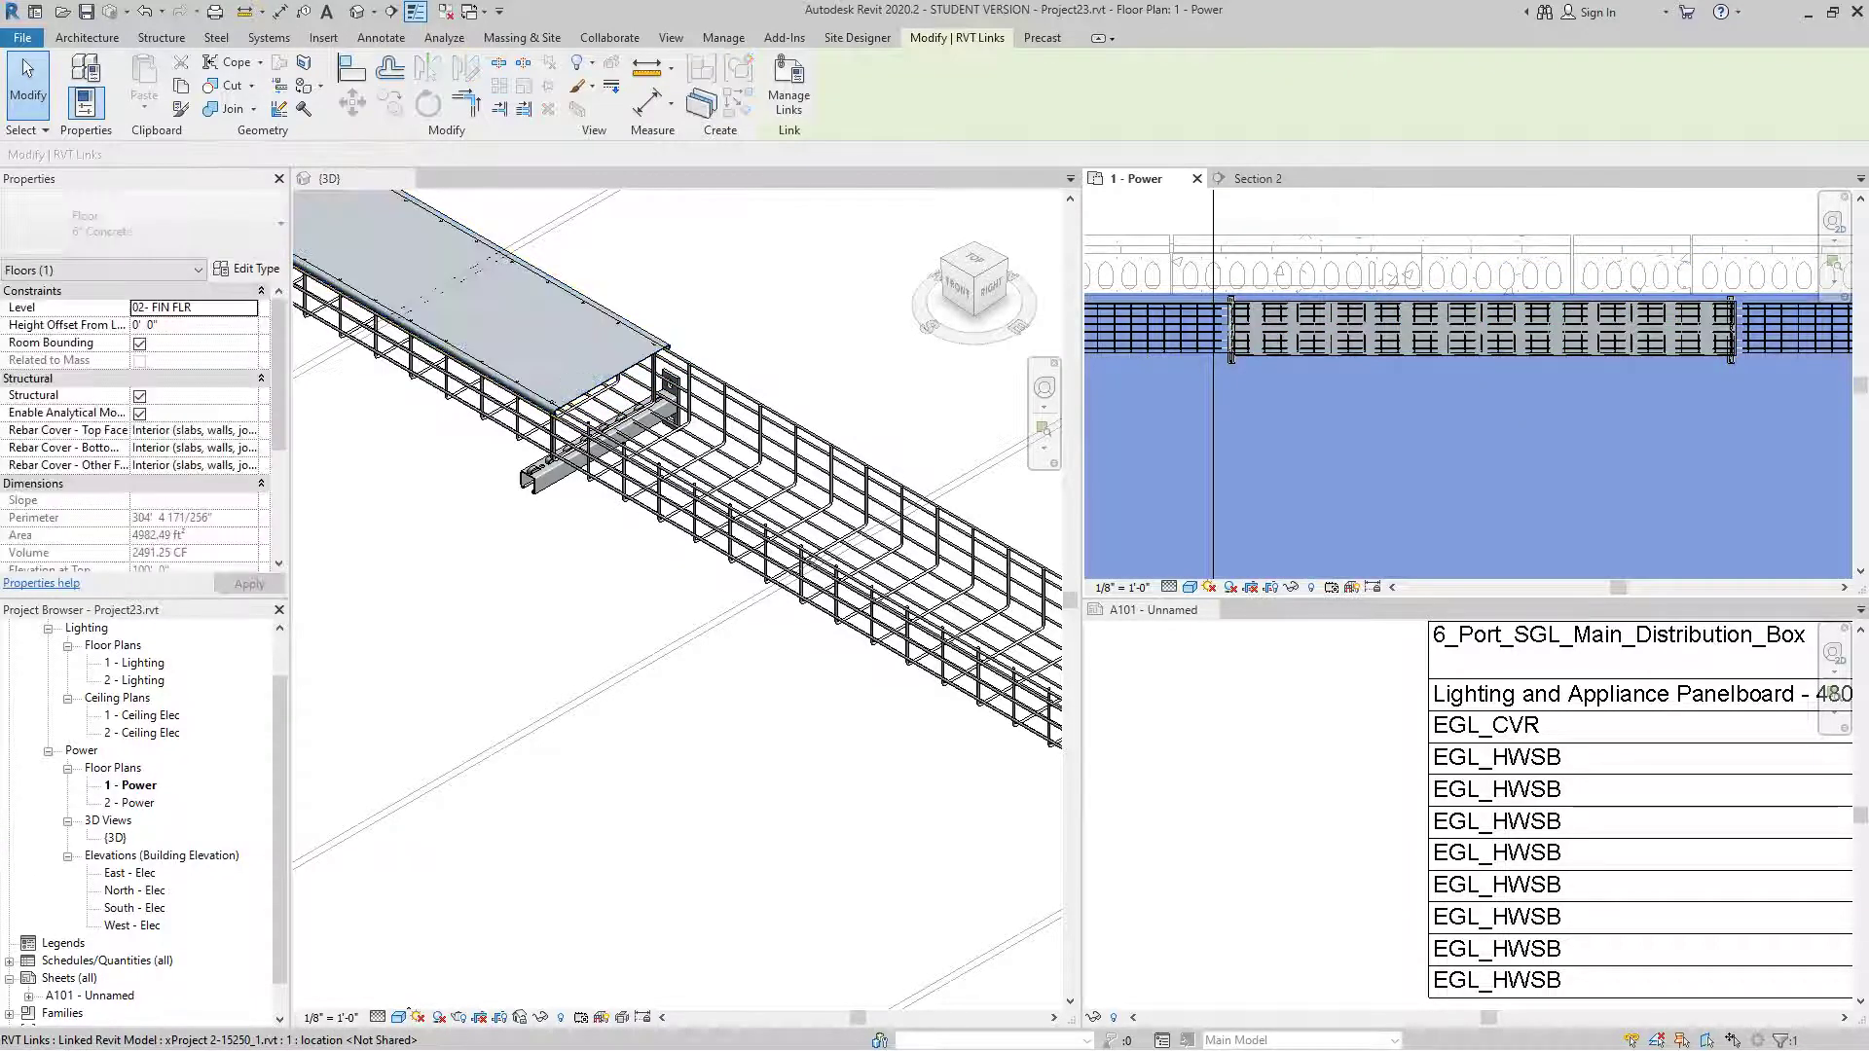
{"action": "key", "text": "Escape"}
{"action": "scroll", "coordinate": [1519, 410], "scroll_direction": "down", "scroll_amount": 2}
{"action": "scroll", "coordinate": [1555, 363], "scroll_direction": "down", "scroll_amount": 1}
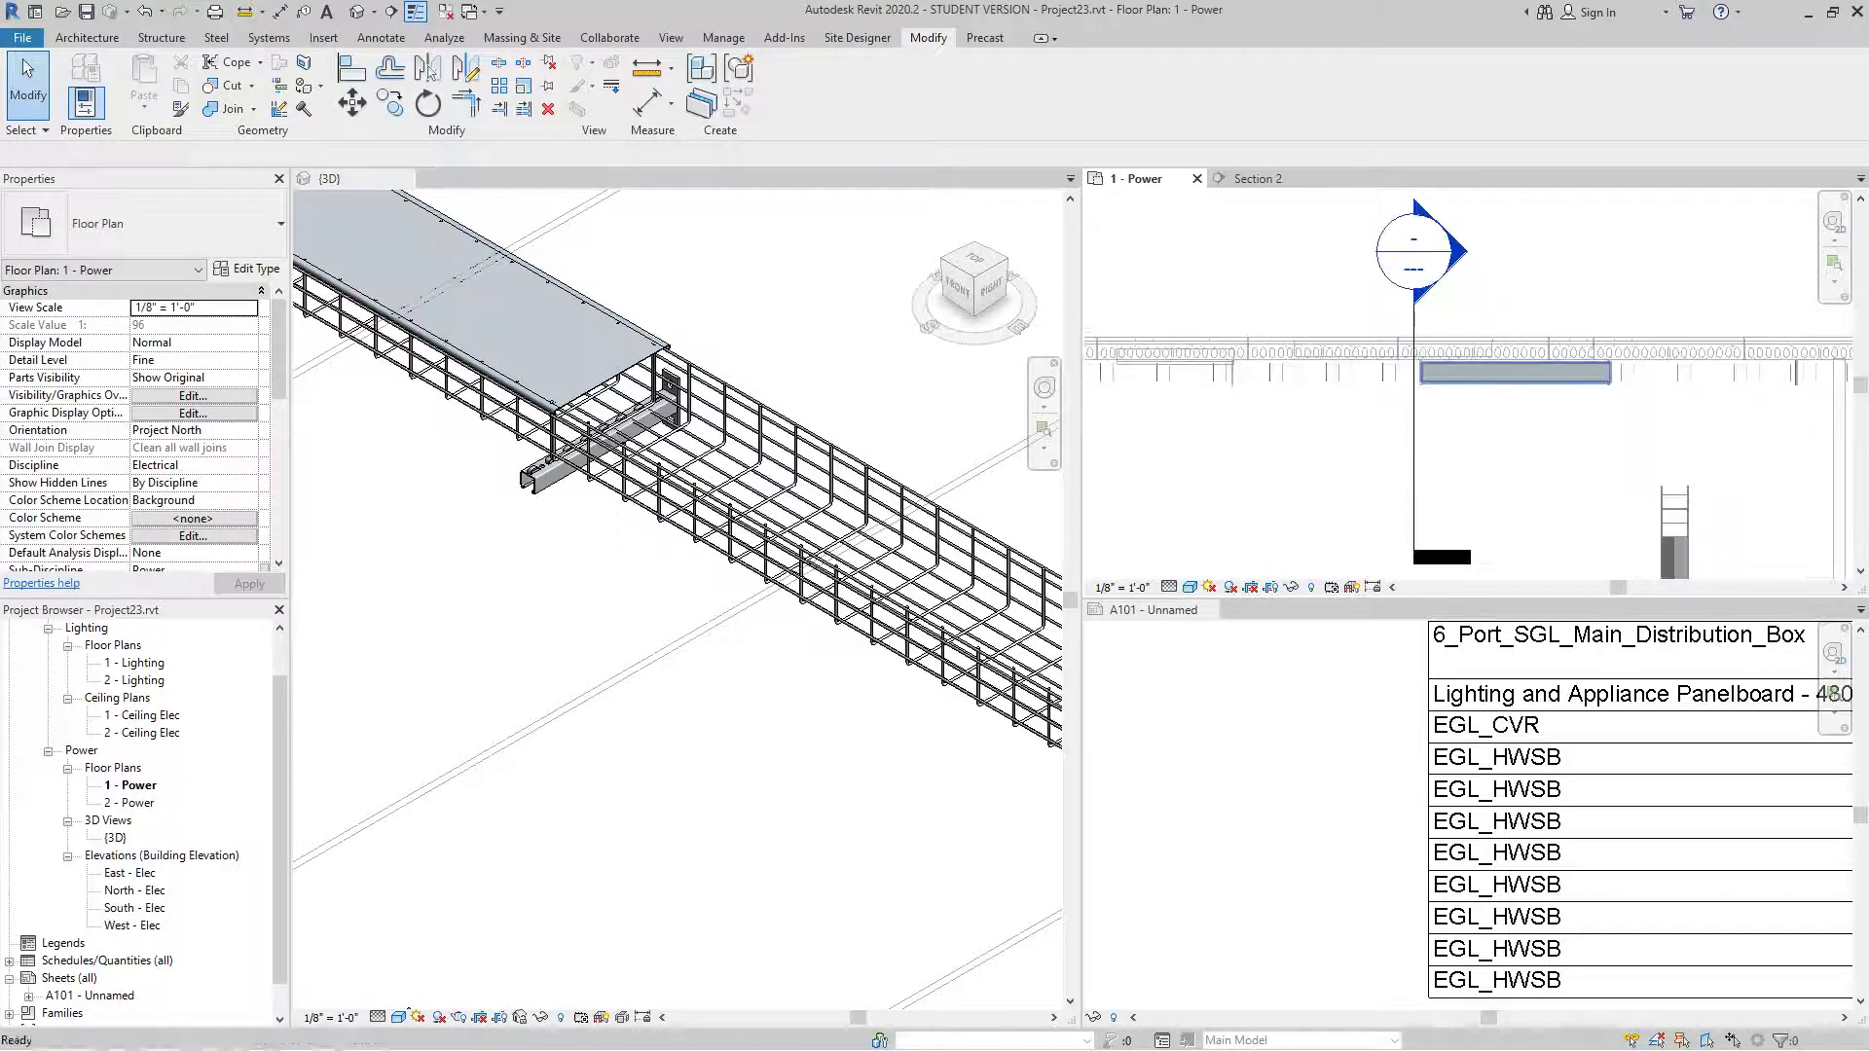
{"action": "scroll", "coordinate": [634, 367], "scroll_direction": "down", "scroll_amount": 2}
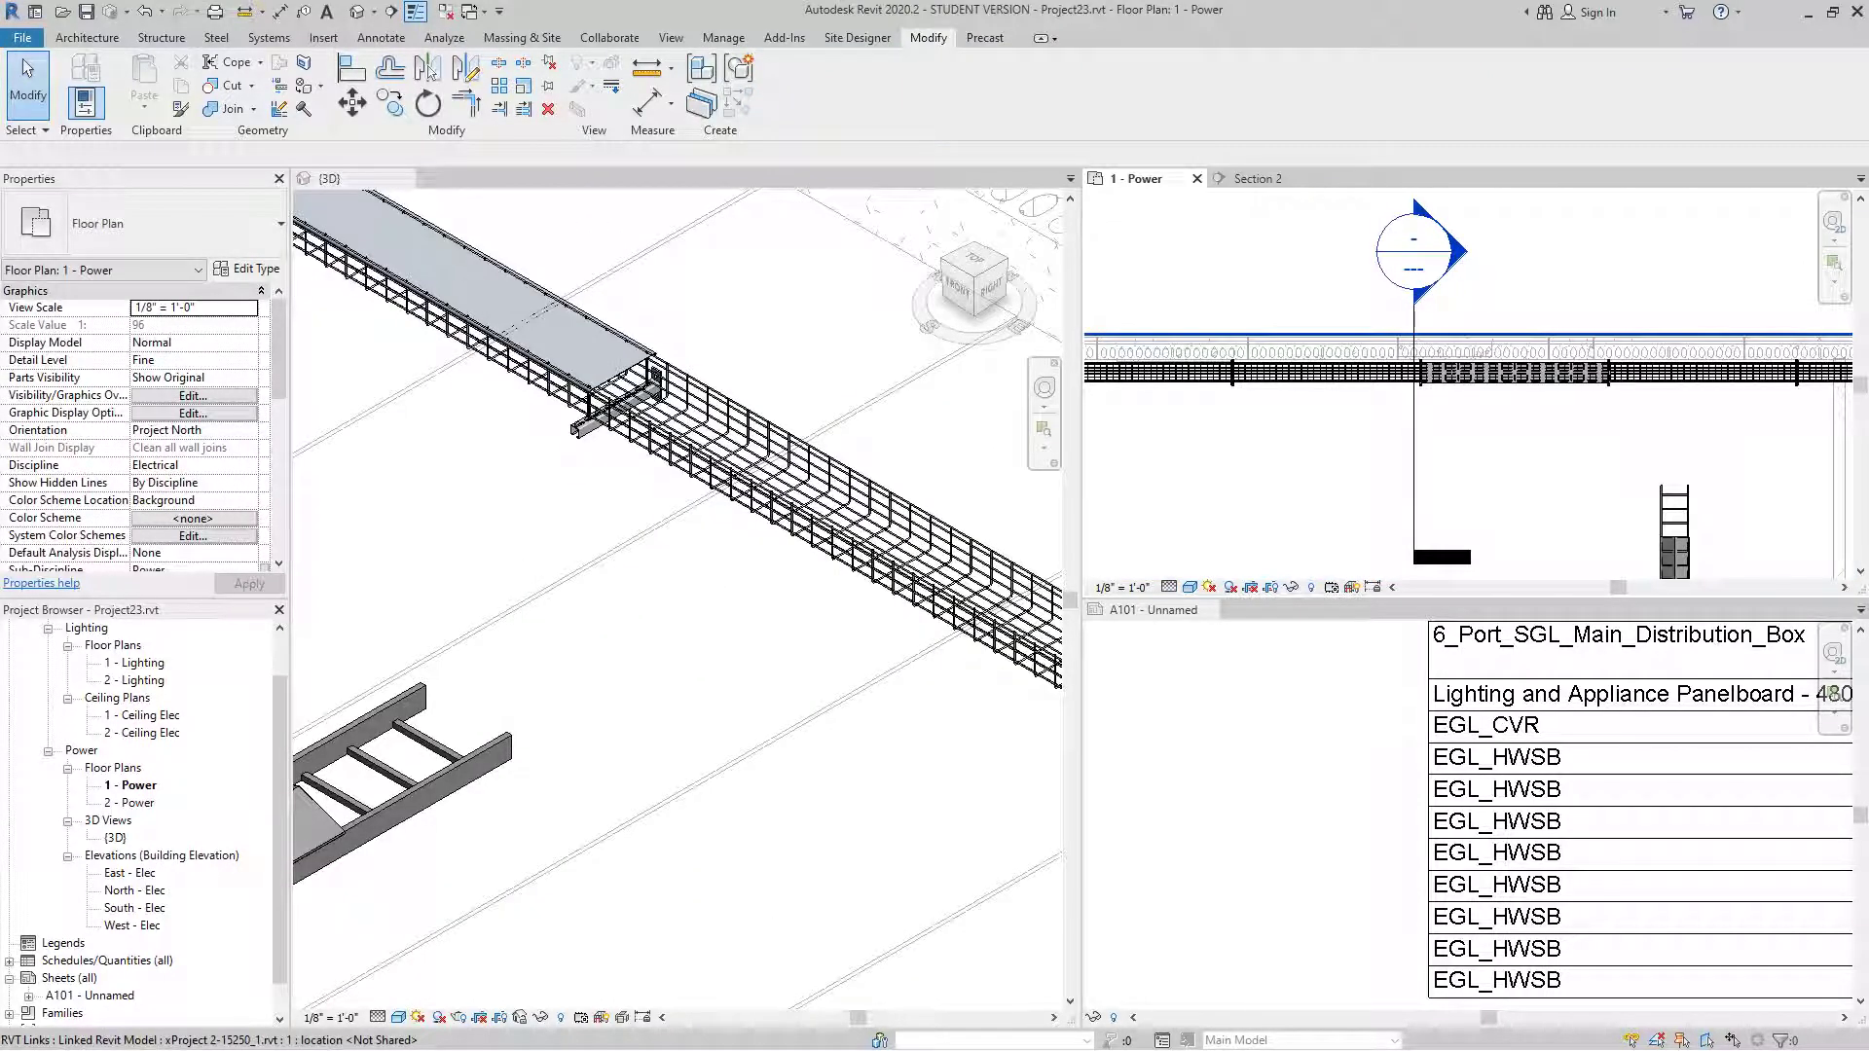
{"action": "scroll", "coordinate": [1469, 389], "scroll_direction": "down", "scroll_amount": 2}
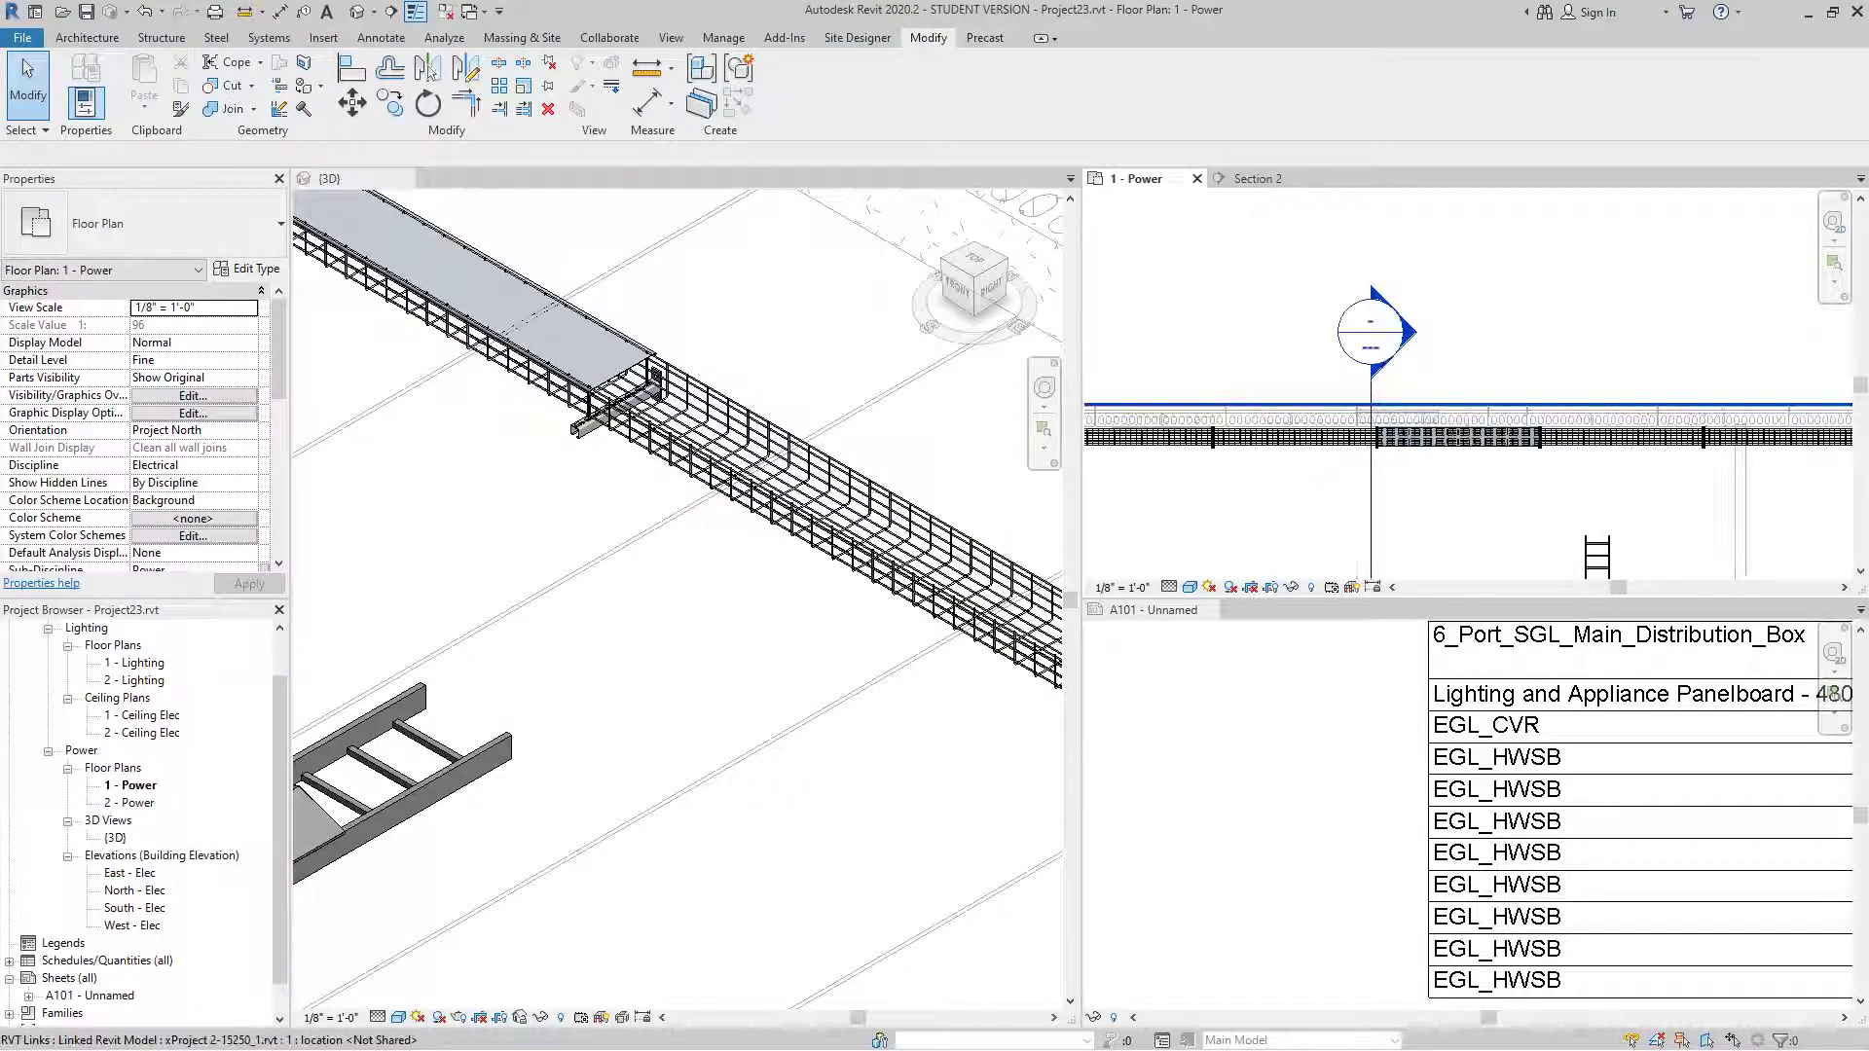
{"action": "scroll", "coordinate": [1507, 728], "scroll_direction": "down", "scroll_amount": 2}
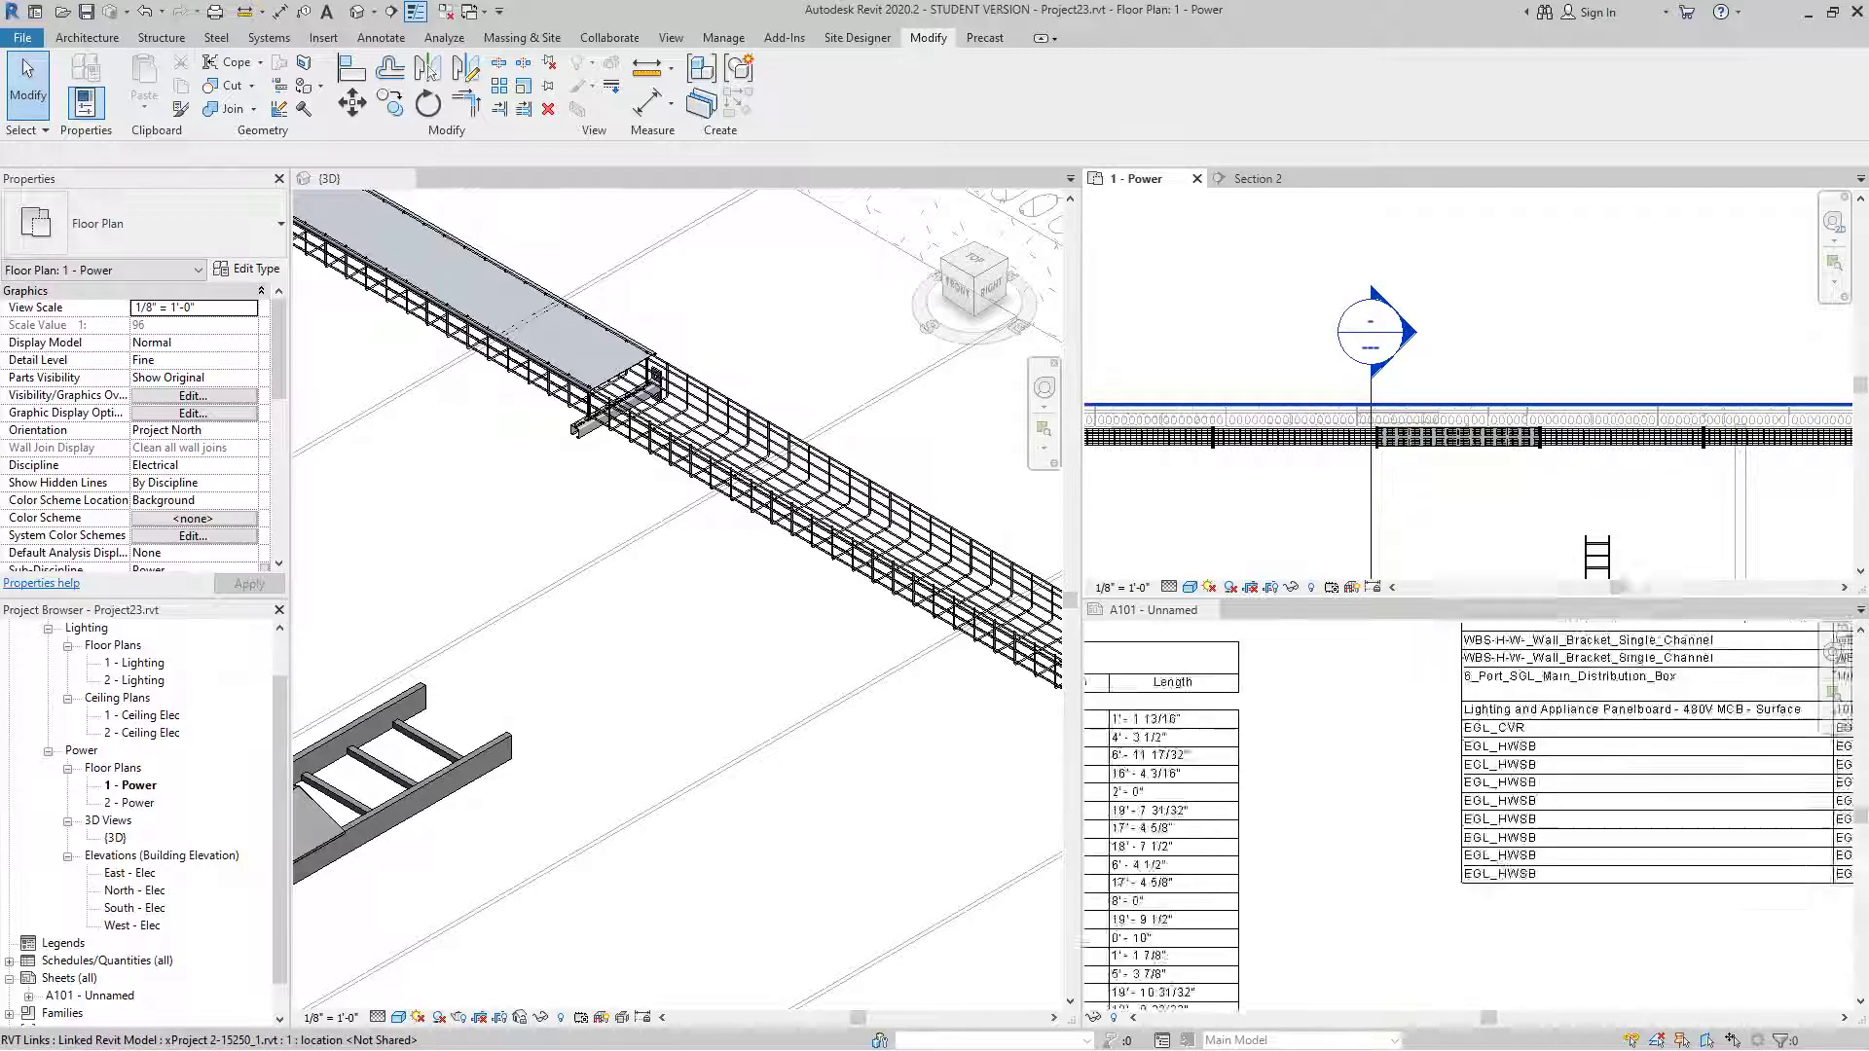
- Copy the EGL6-12SL-120 tray section beneath the cover one section further along the wall run, using the supporting brackets as reference points
{"action": "scroll", "coordinate": [1519, 436], "scroll_direction": "up", "scroll_amount": 1}
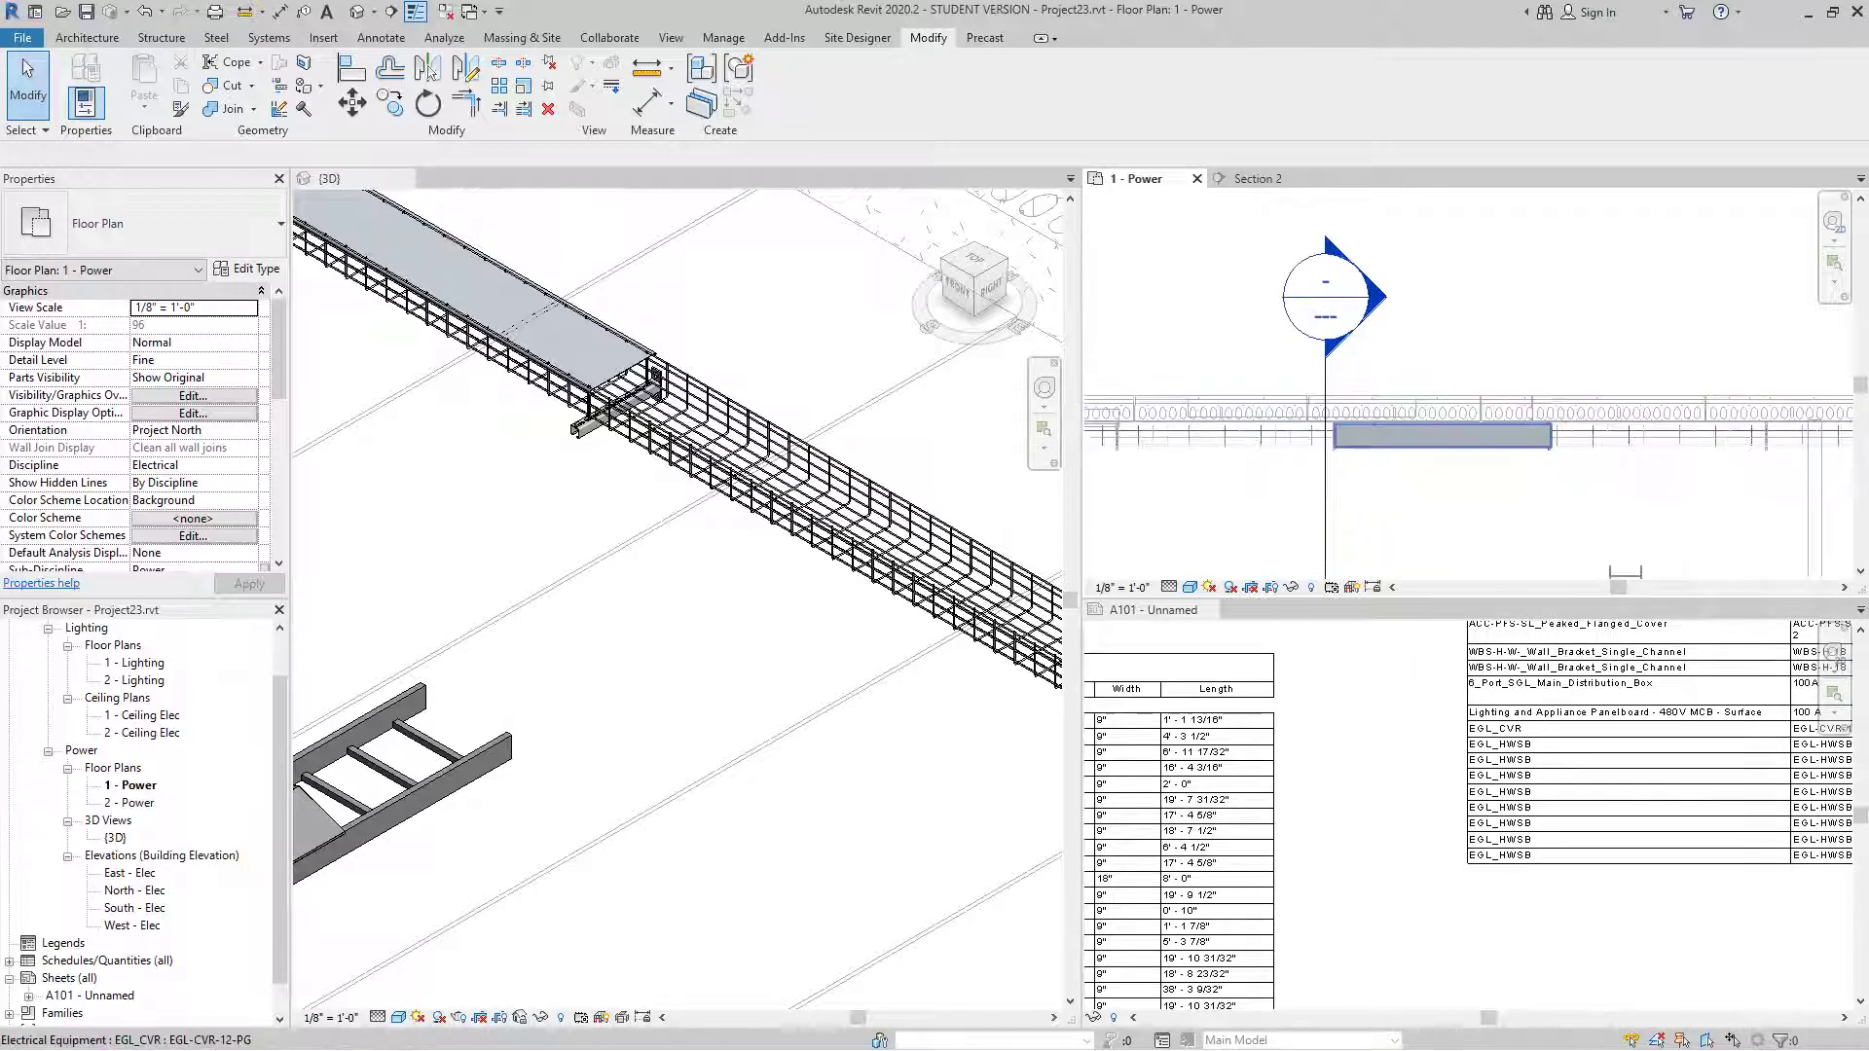
{"action": "left_click", "coordinate": [1402, 435]}
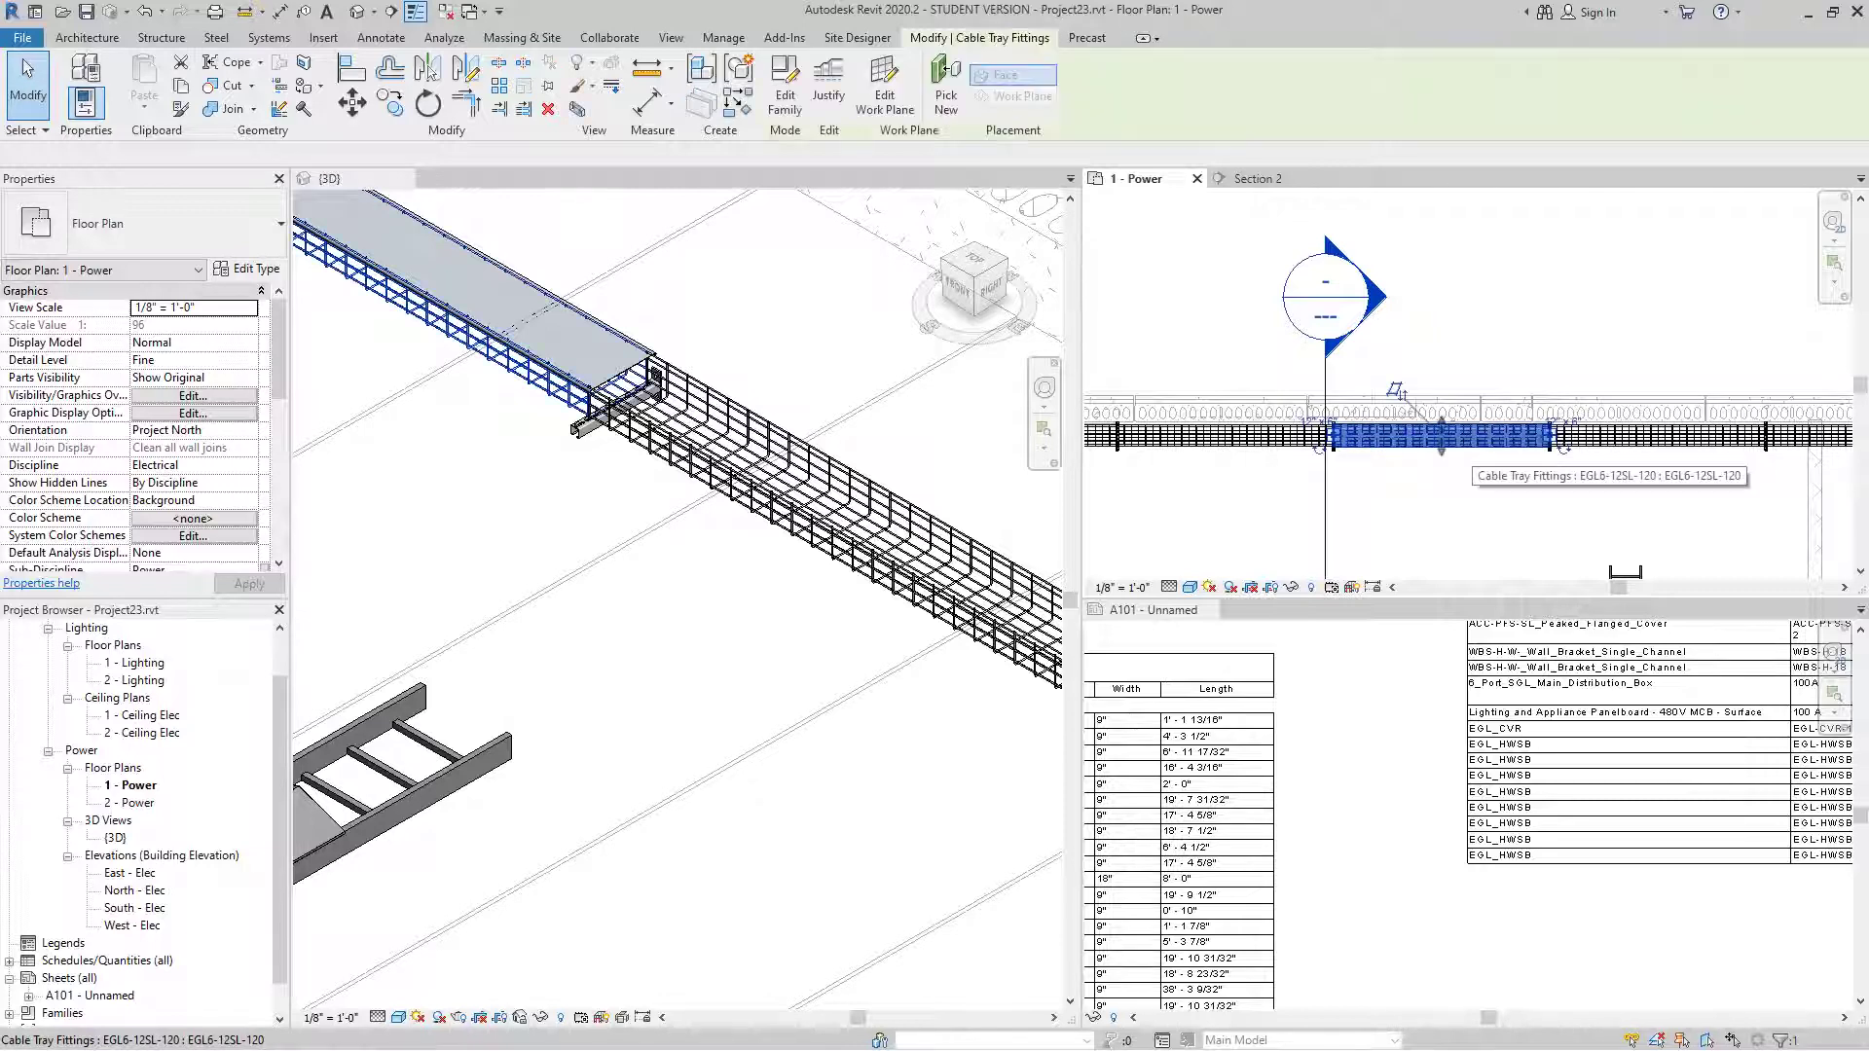
{"action": "key", "text": "m"}
{"action": "key", "text": "v"}
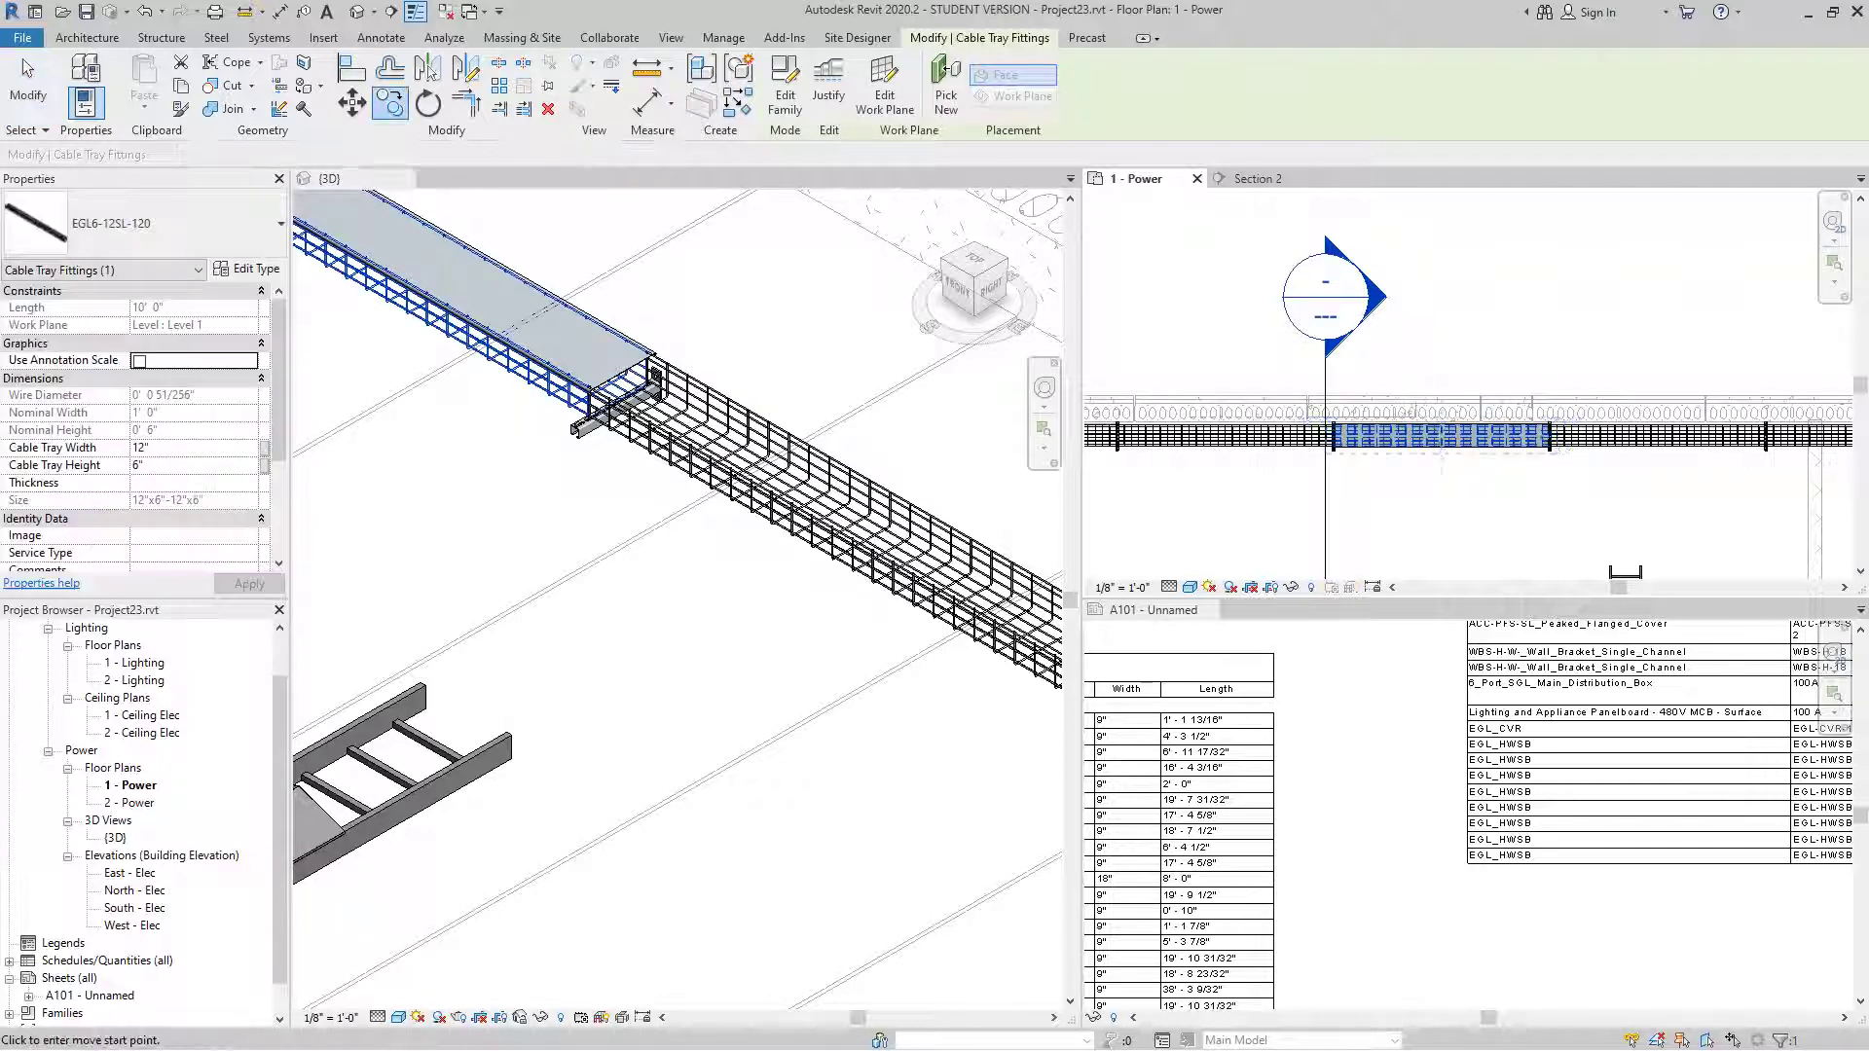
{"action": "scroll", "coordinate": [1396, 389], "scroll_direction": "up", "scroll_amount": 5}
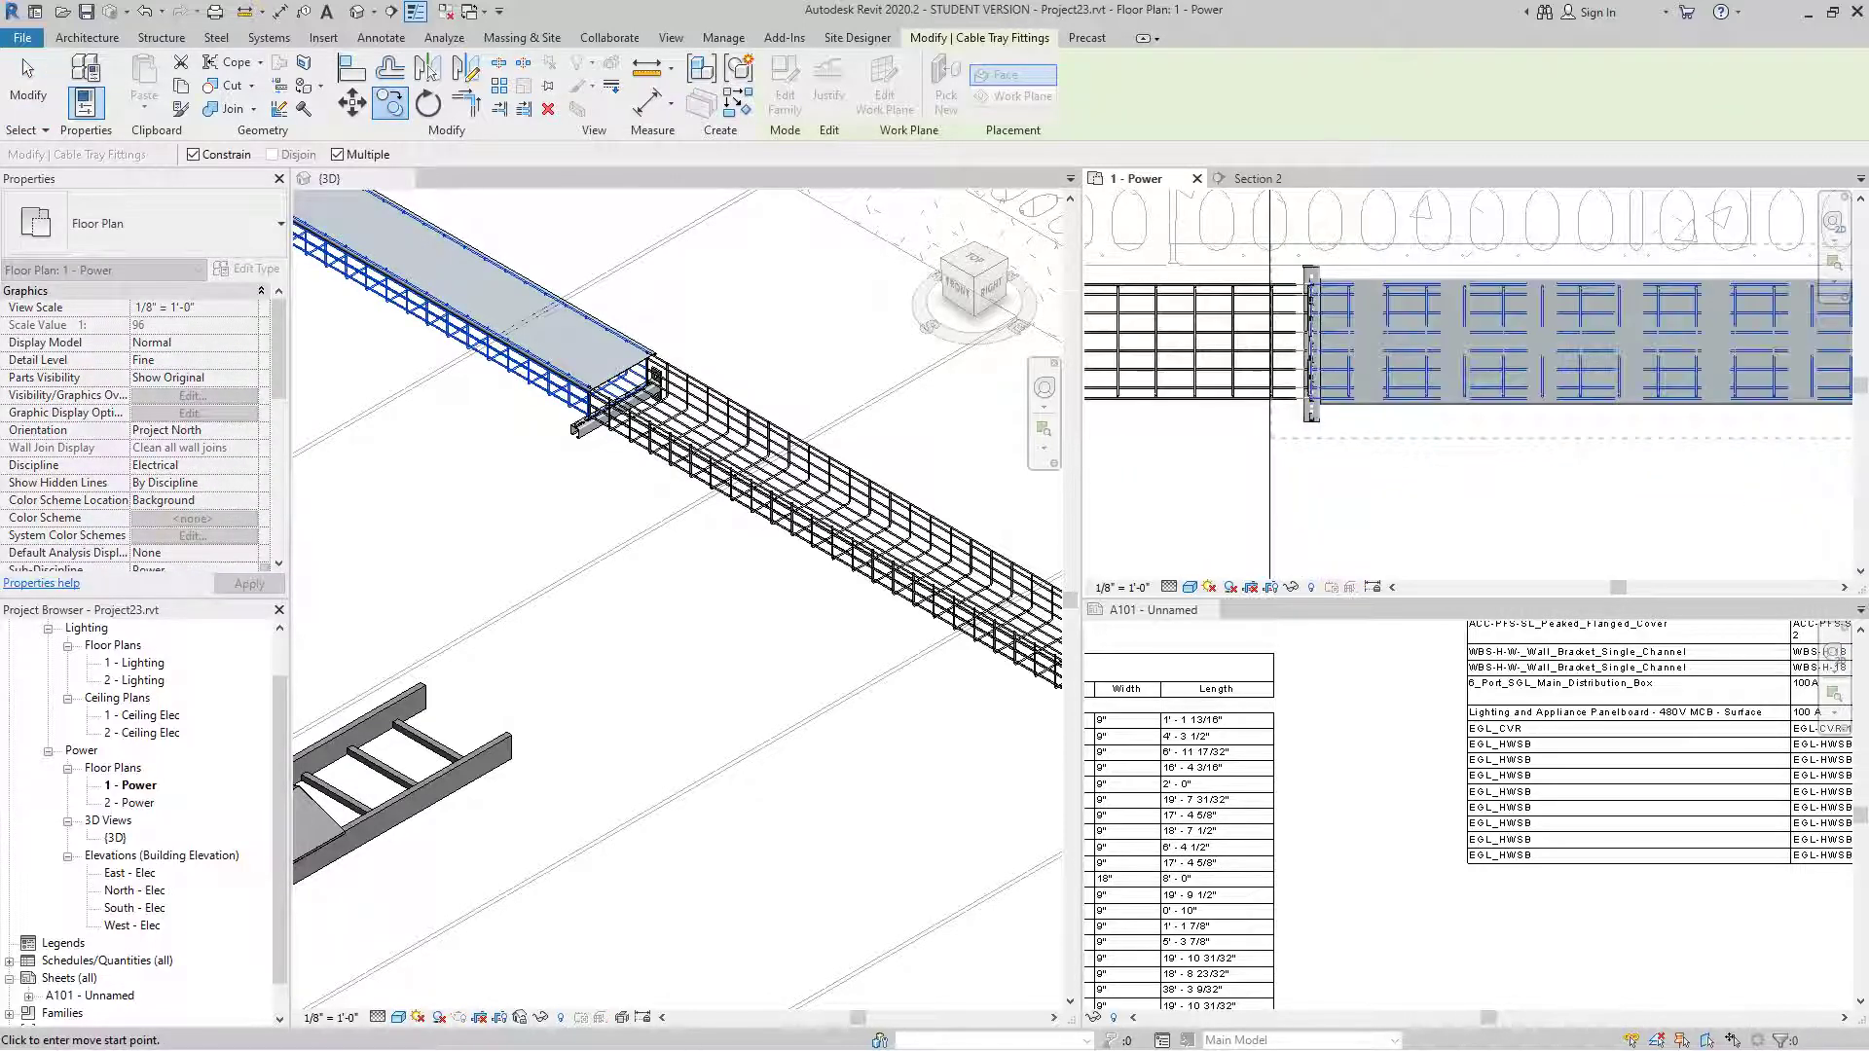
{"action": "middle_click_drag", "start_coordinate": [1519, 443], "coordinate": [1246, 425]}
{"action": "middle_click_drag", "start_coordinate": [1645, 428], "coordinate": [1302, 429]}
{"action": "scroll", "coordinate": [1525, 424], "scroll_direction": "up", "scroll_amount": 2}
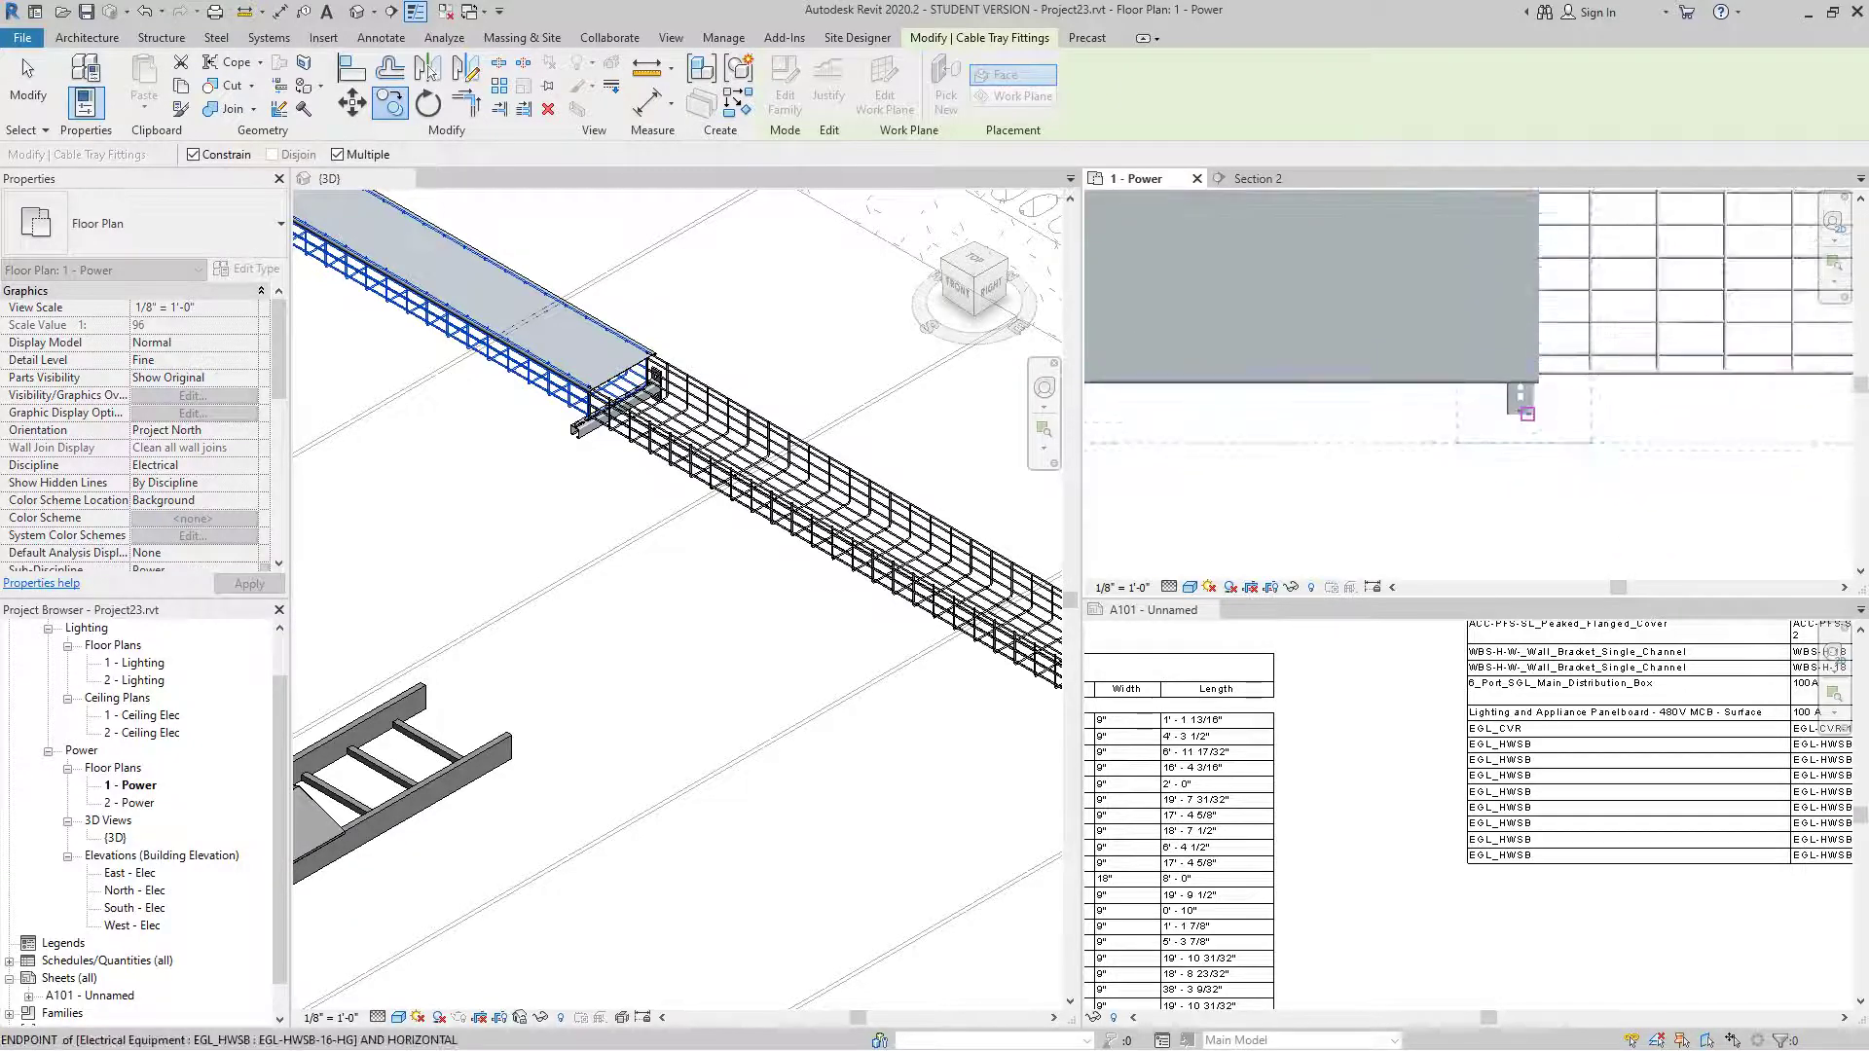
{"action": "scroll", "coordinate": [1520, 403], "scroll_direction": "up", "scroll_amount": 1}
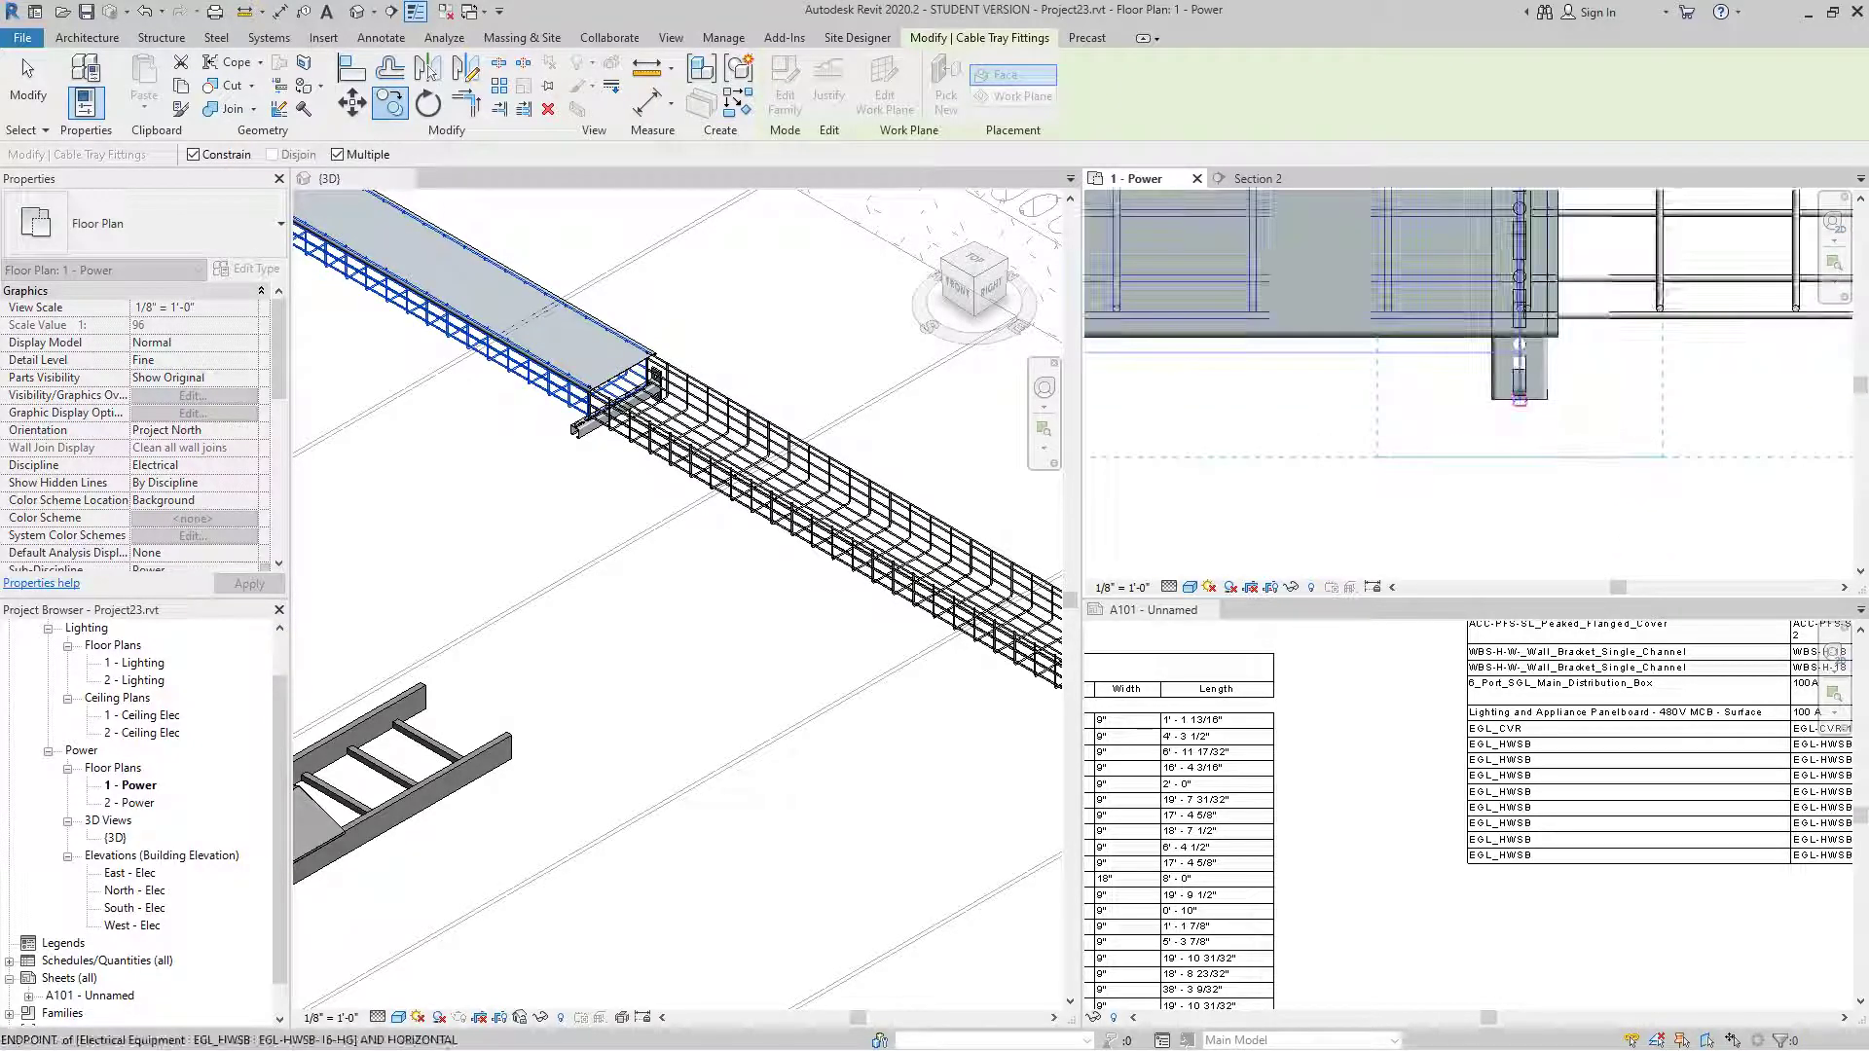
{"action": "left_click", "coordinate": [1520, 399]}
{"action": "key", "text": "Escape"}
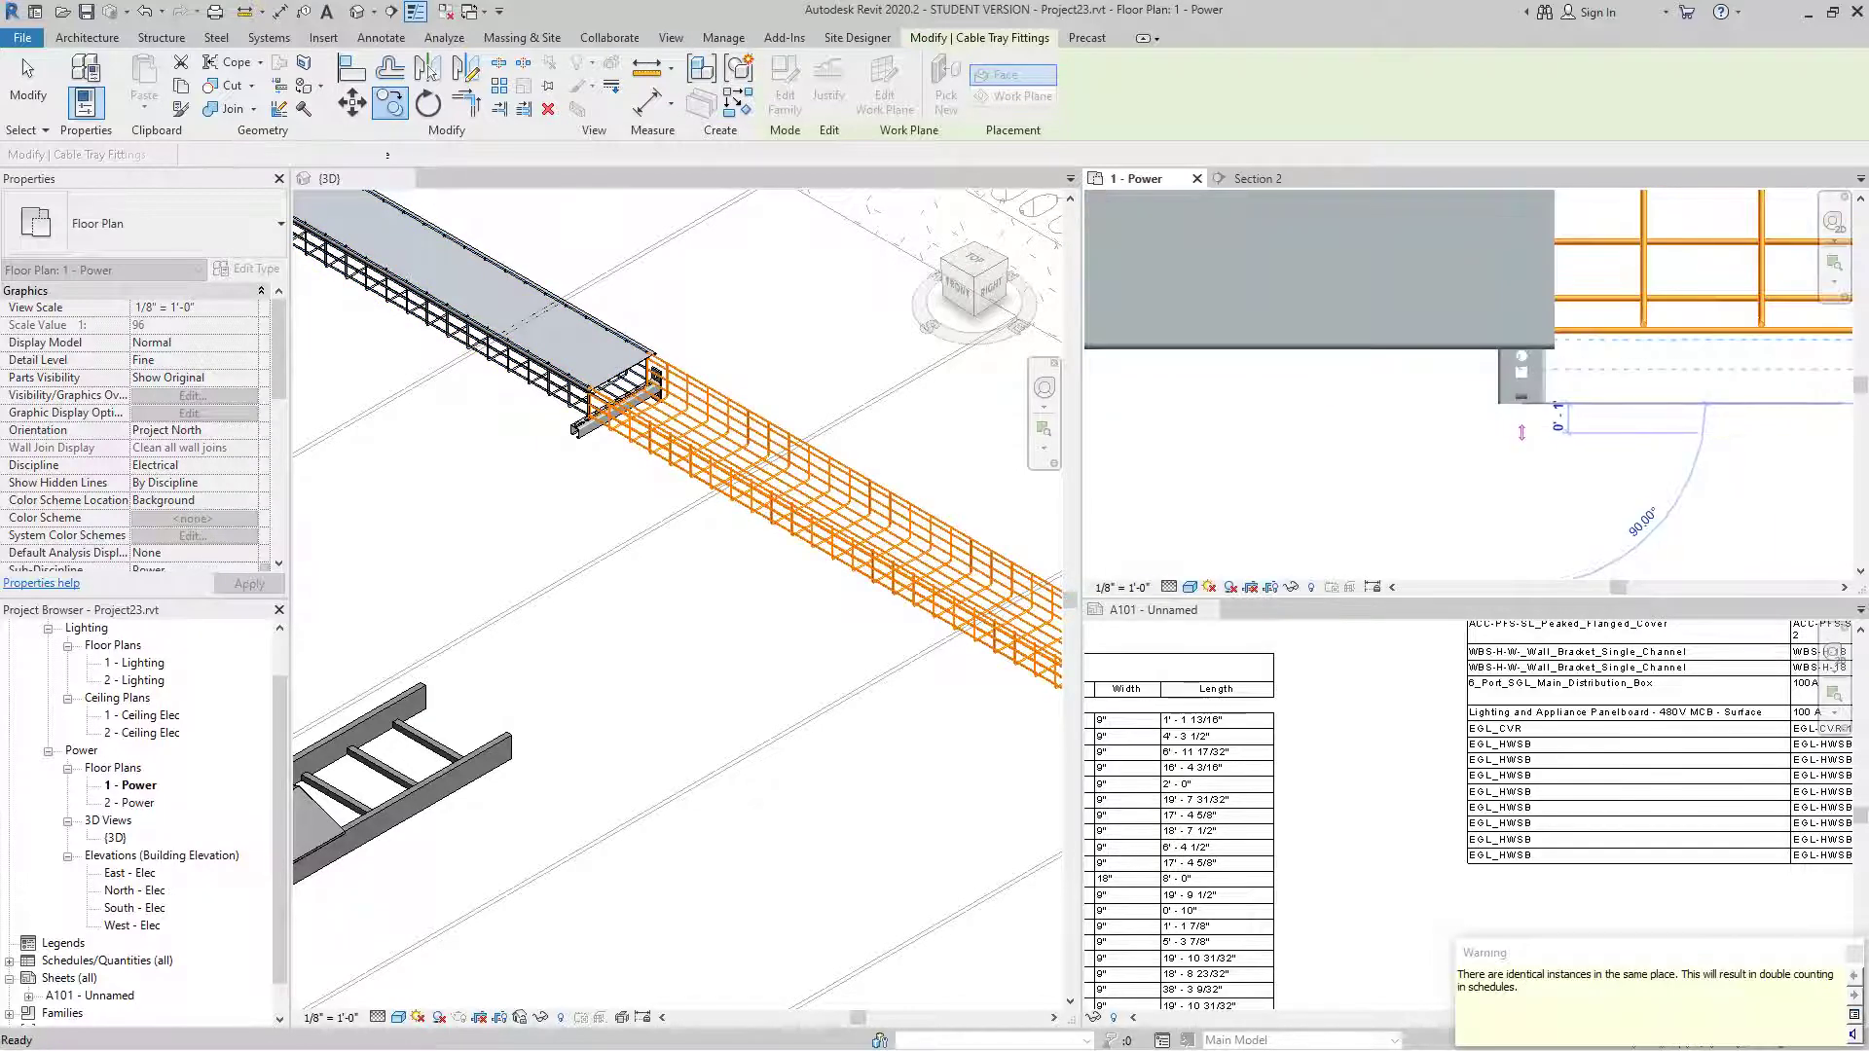
{"action": "scroll", "coordinate": [1524, 445], "scroll_direction": "down", "scroll_amount": 2}
{"action": "key", "text": "Escape"}
{"action": "scroll", "coordinate": [1508, 467], "scroll_direction": "down", "scroll_amount": 6}
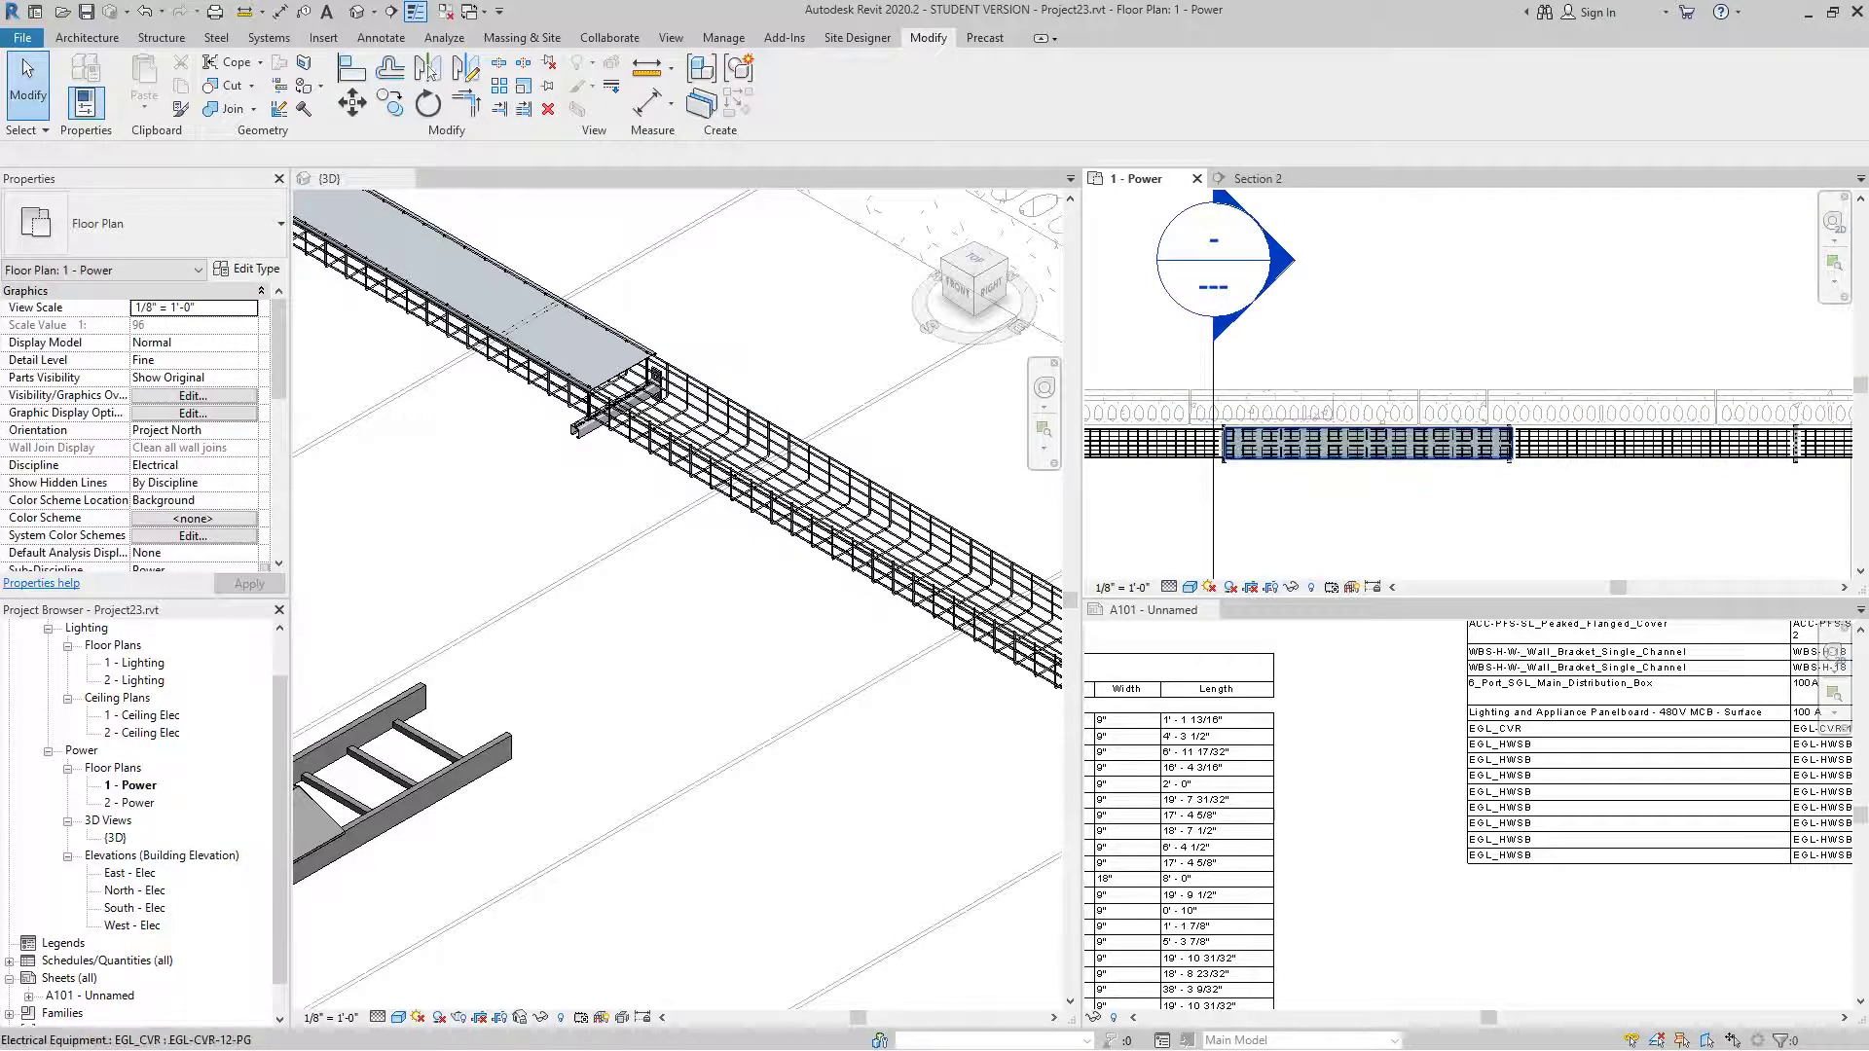
{"action": "key", "text": "Tab"}
{"action": "left_click", "coordinate": [1363, 443]}
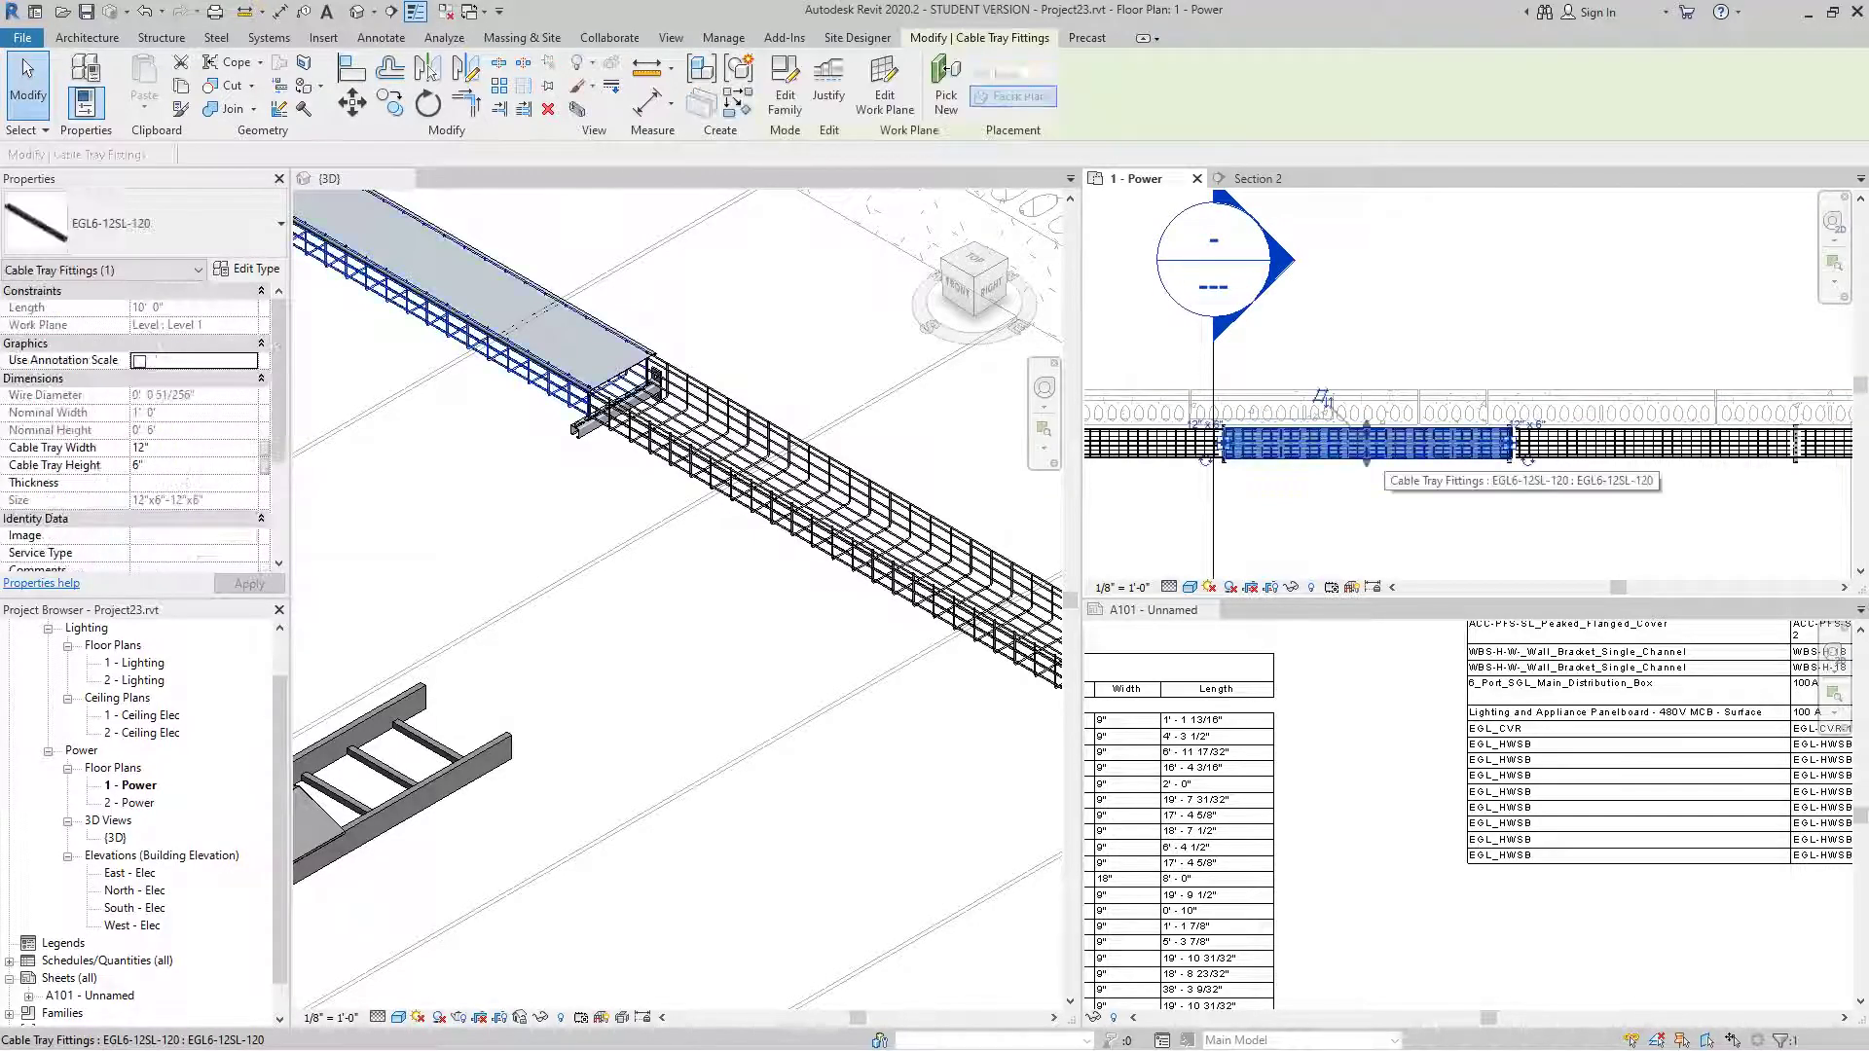
{"action": "key", "text": "Escape"}
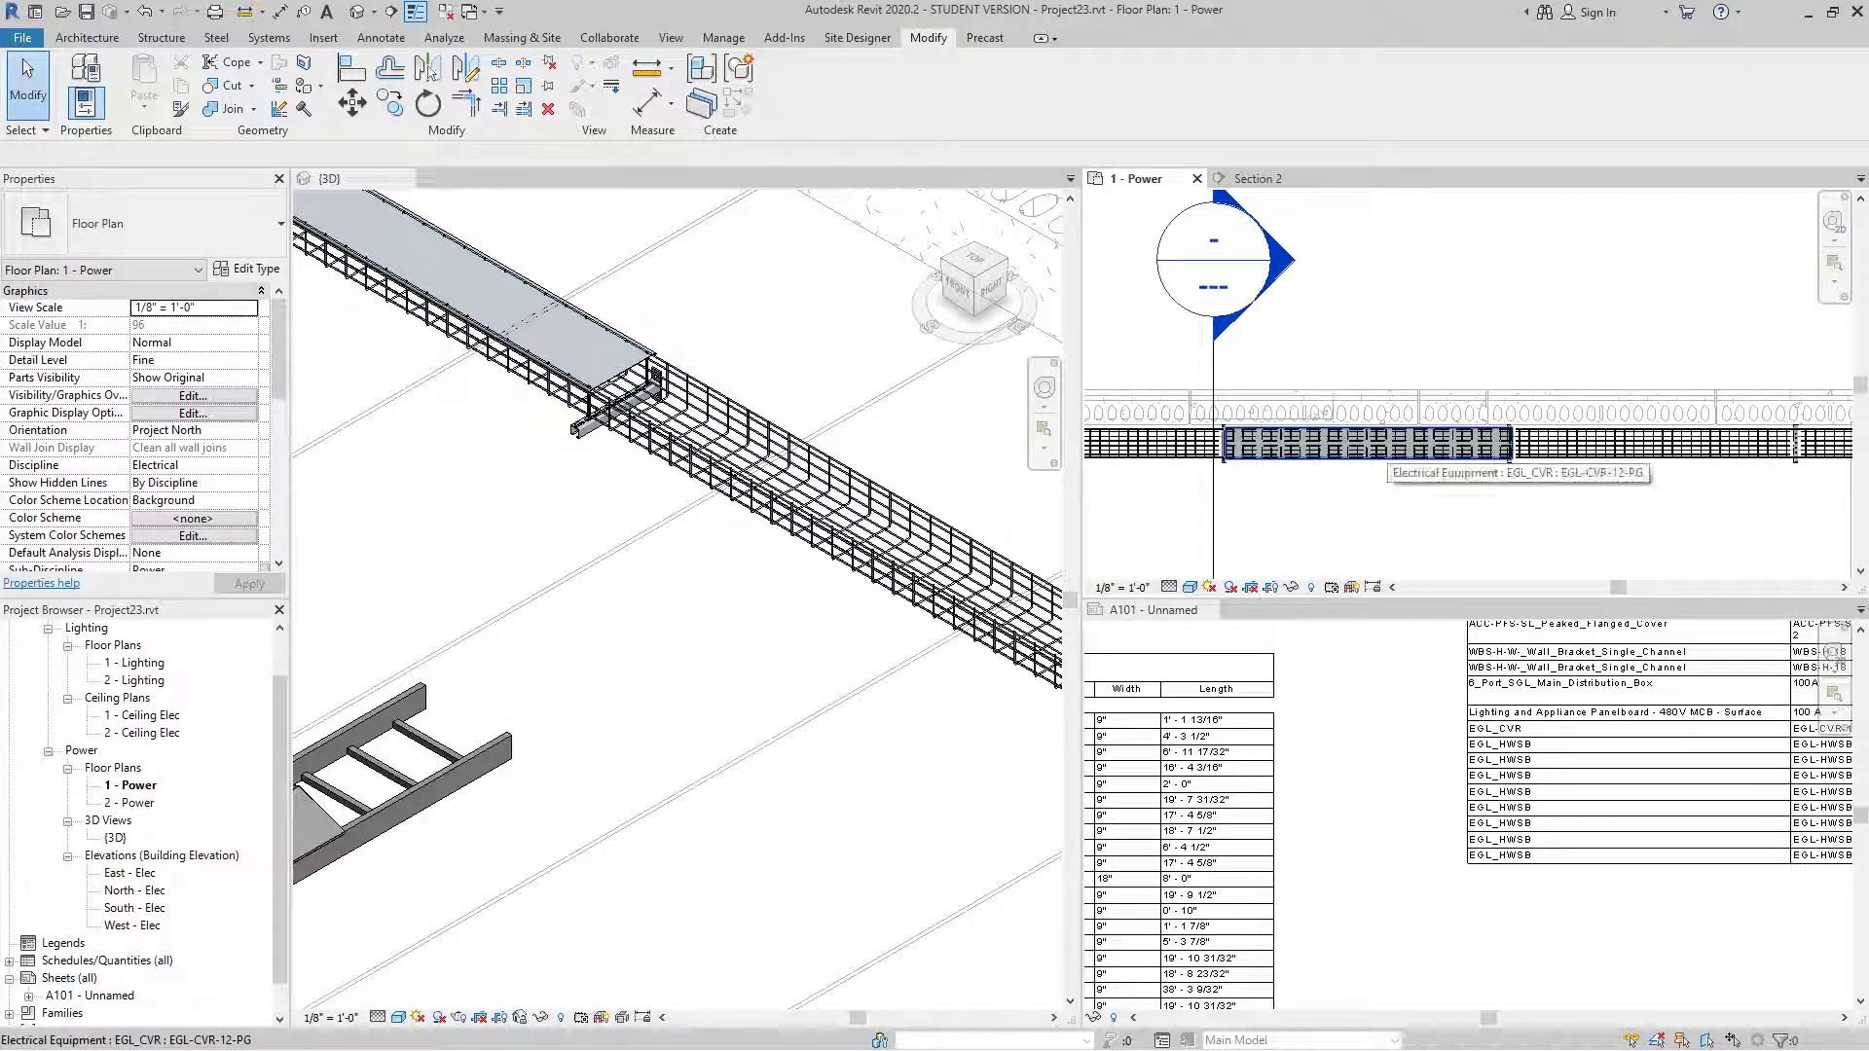
{"action": "key", "text": "Tab"}
{"action": "left_click", "coordinate": [1372, 446]}
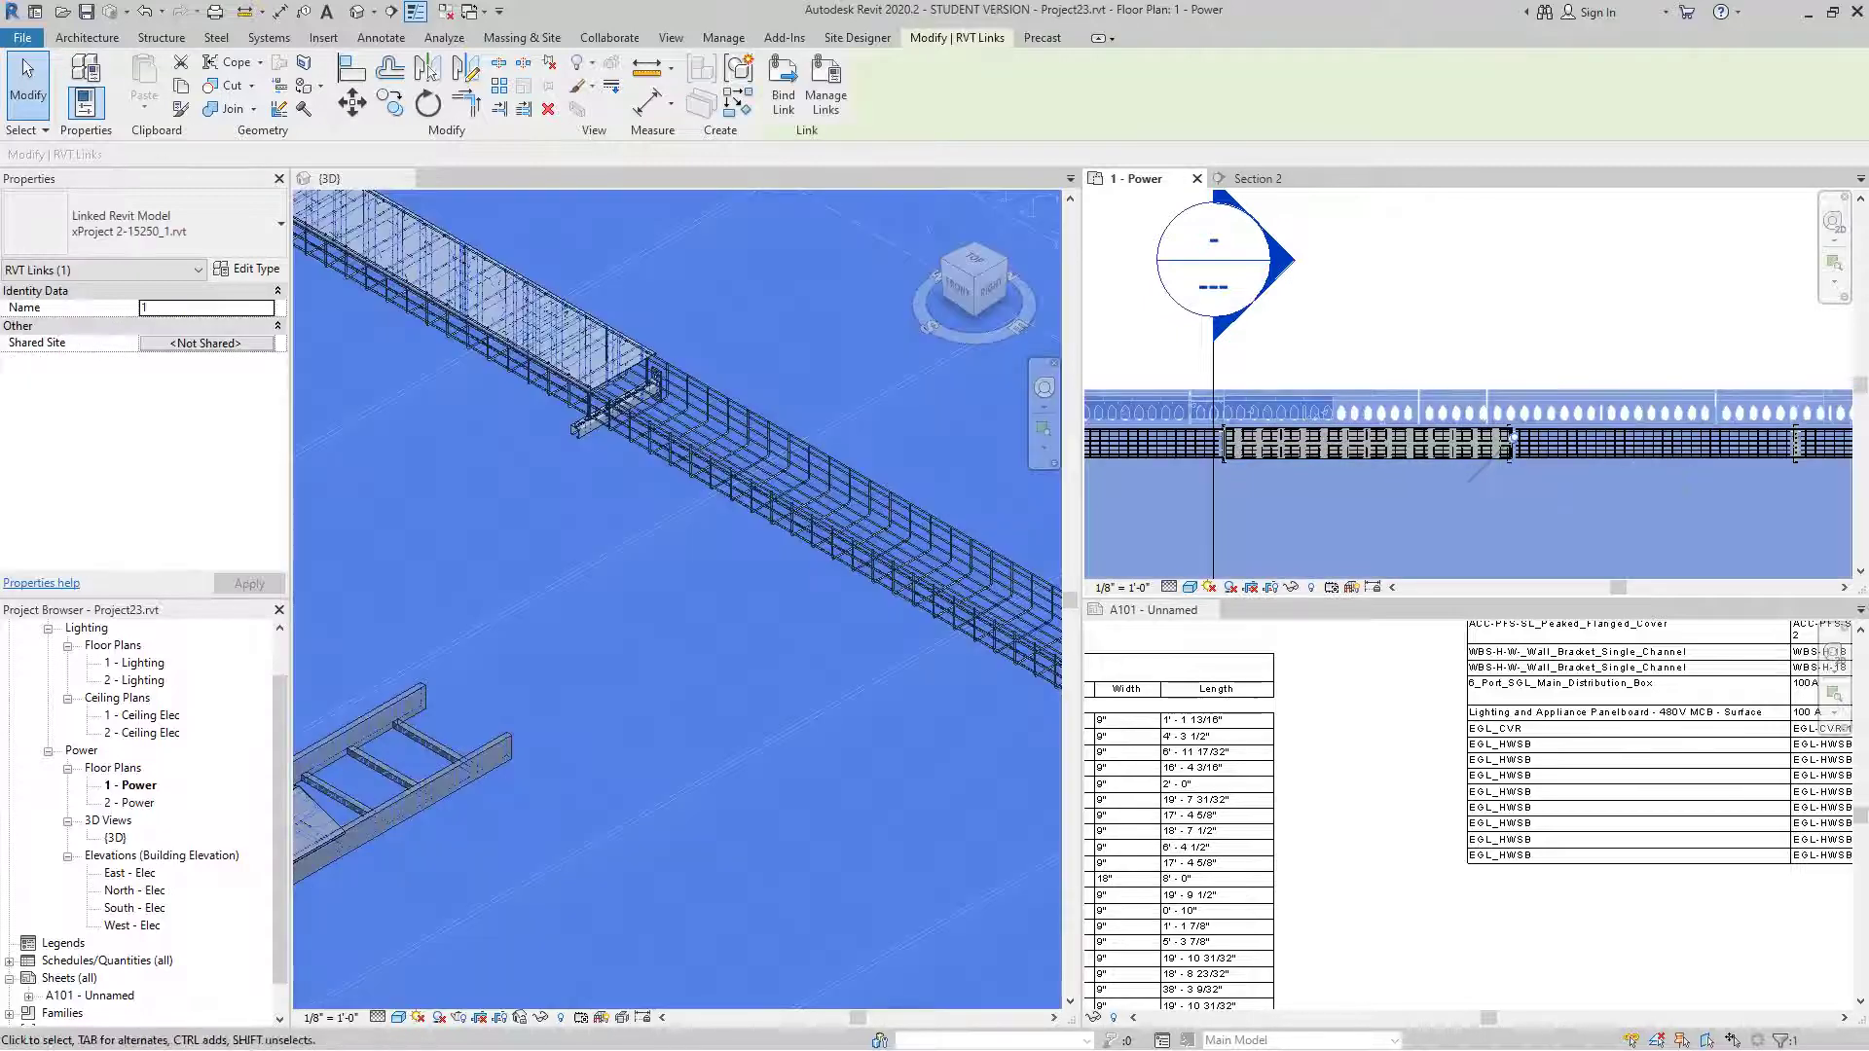
{"action": "key", "text": "Escape"}
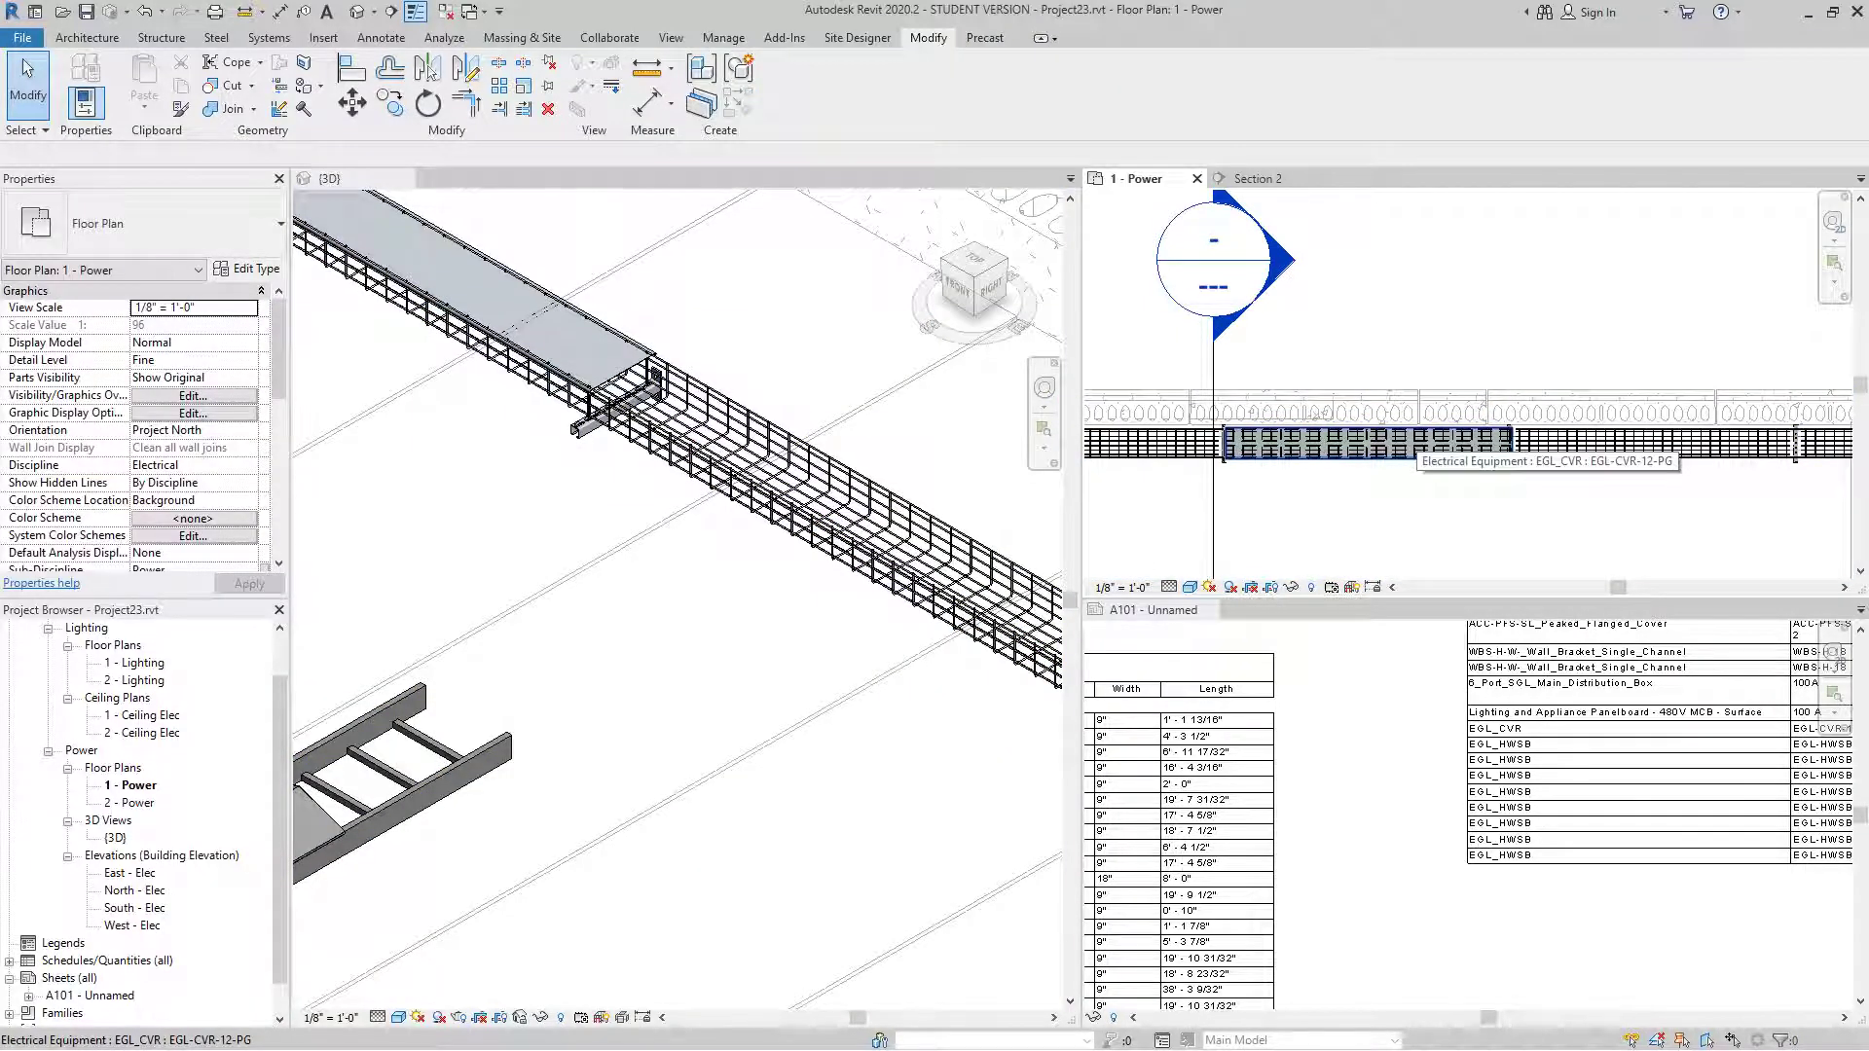
- Examine the wall-mounted tray run in the 3D view, from the covered section to its end near the electrical cabinets
{"action": "scroll", "coordinate": [776, 463], "scroll_direction": "down", "scroll_amount": 2}
{"action": "scroll", "coordinate": [776, 462], "scroll_direction": "down", "scroll_amount": 3}
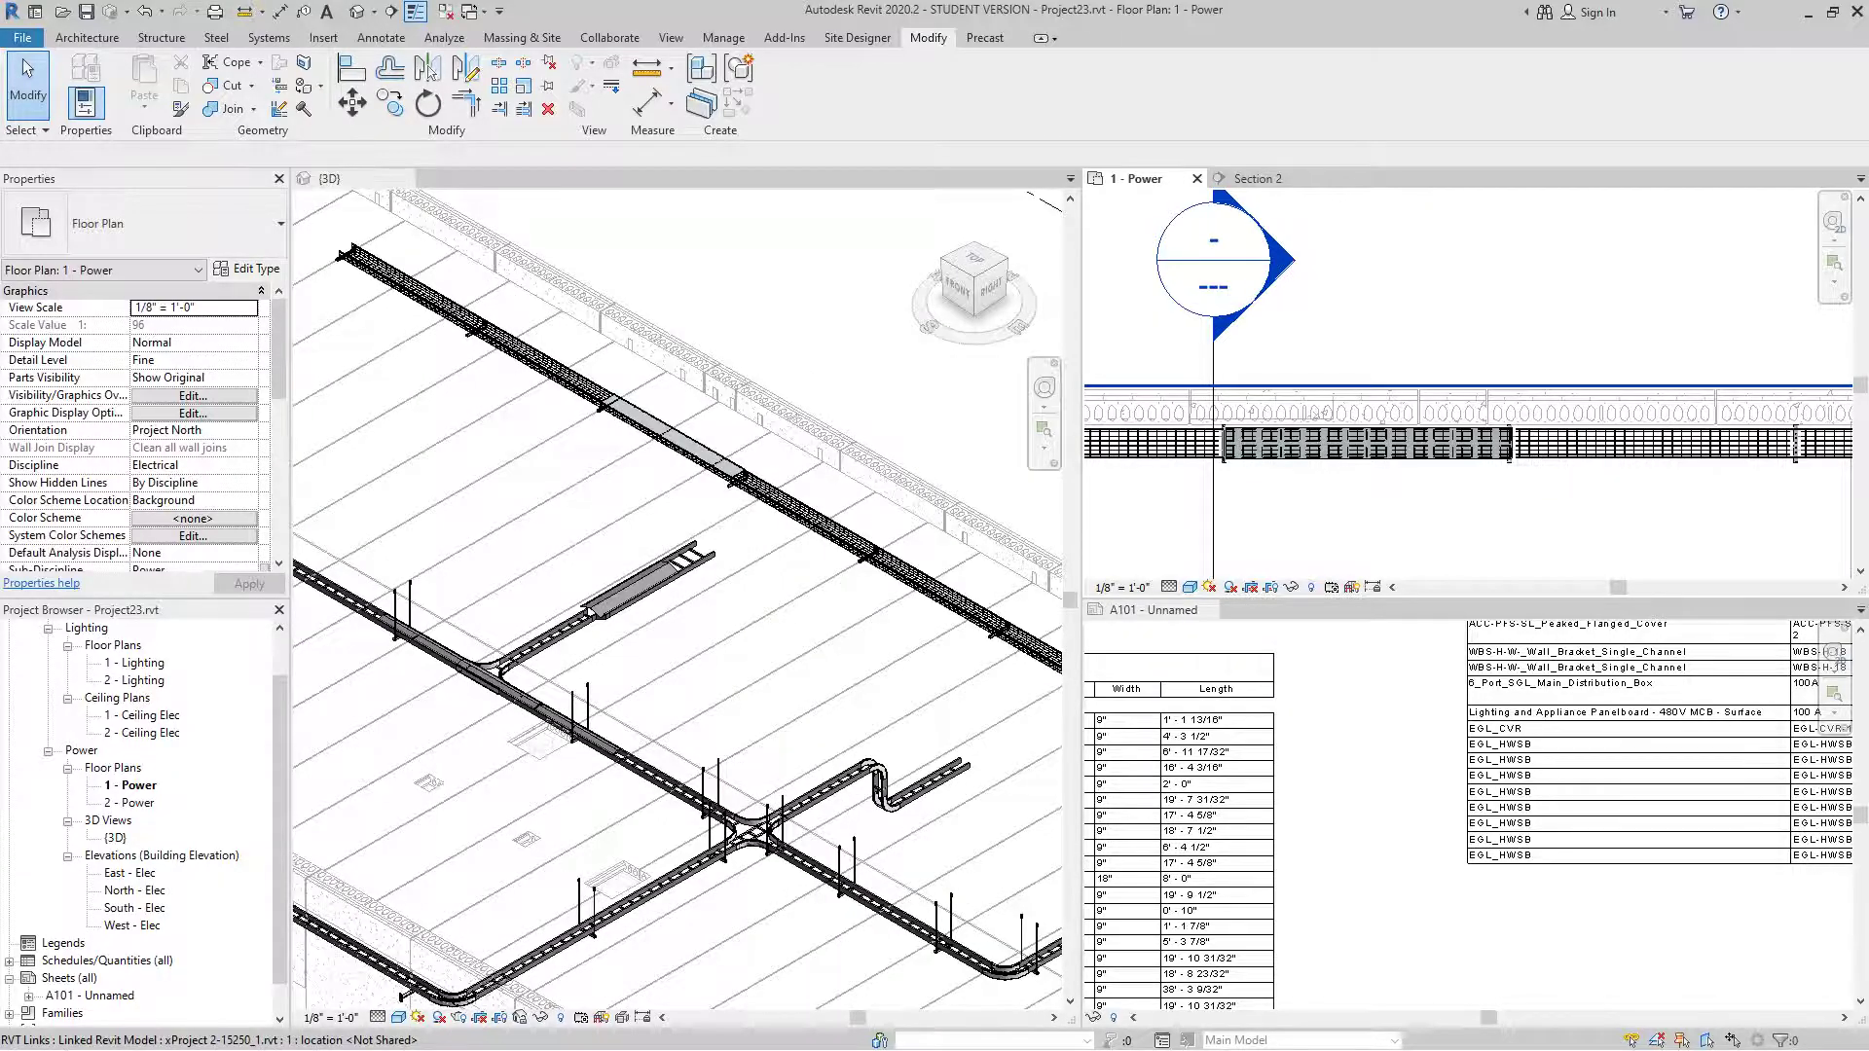
{"action": "scroll", "coordinate": [881, 823], "scroll_direction": "up", "scroll_amount": 3}
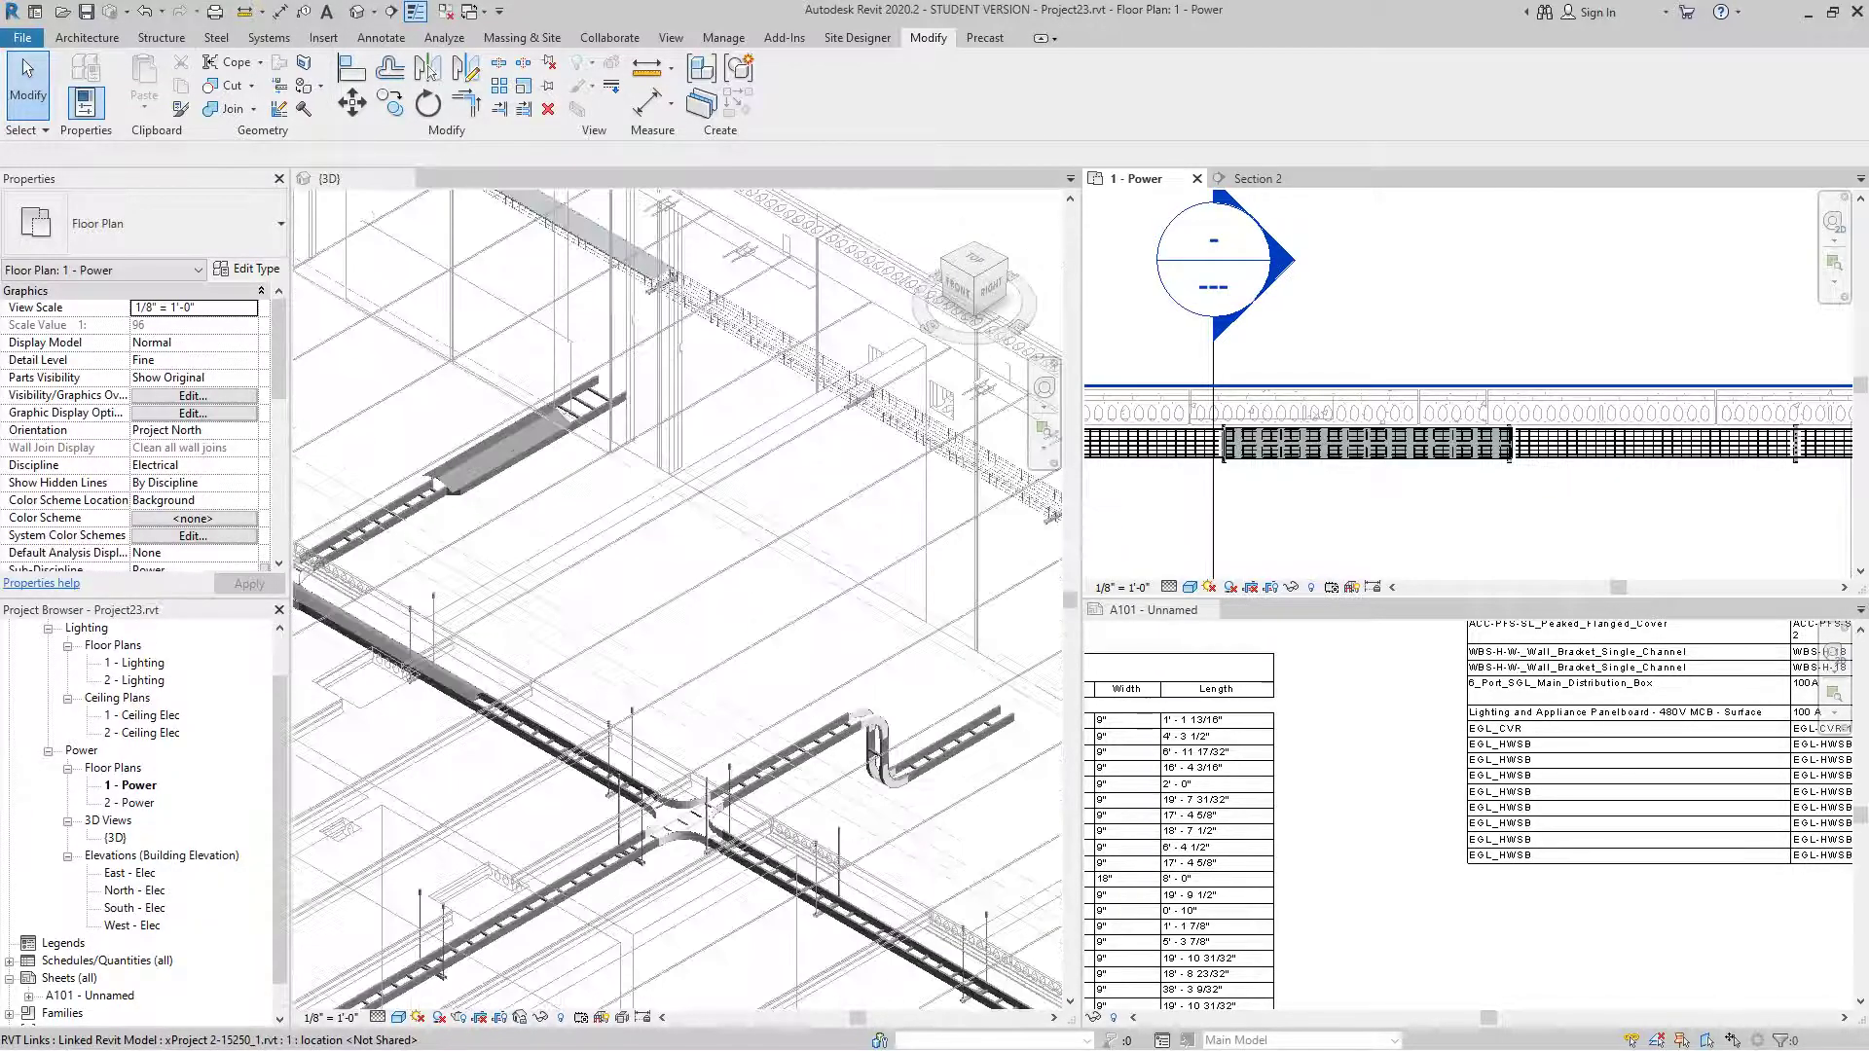
{"action": "scroll", "coordinate": [760, 662], "scroll_direction": "down", "scroll_amount": 5}
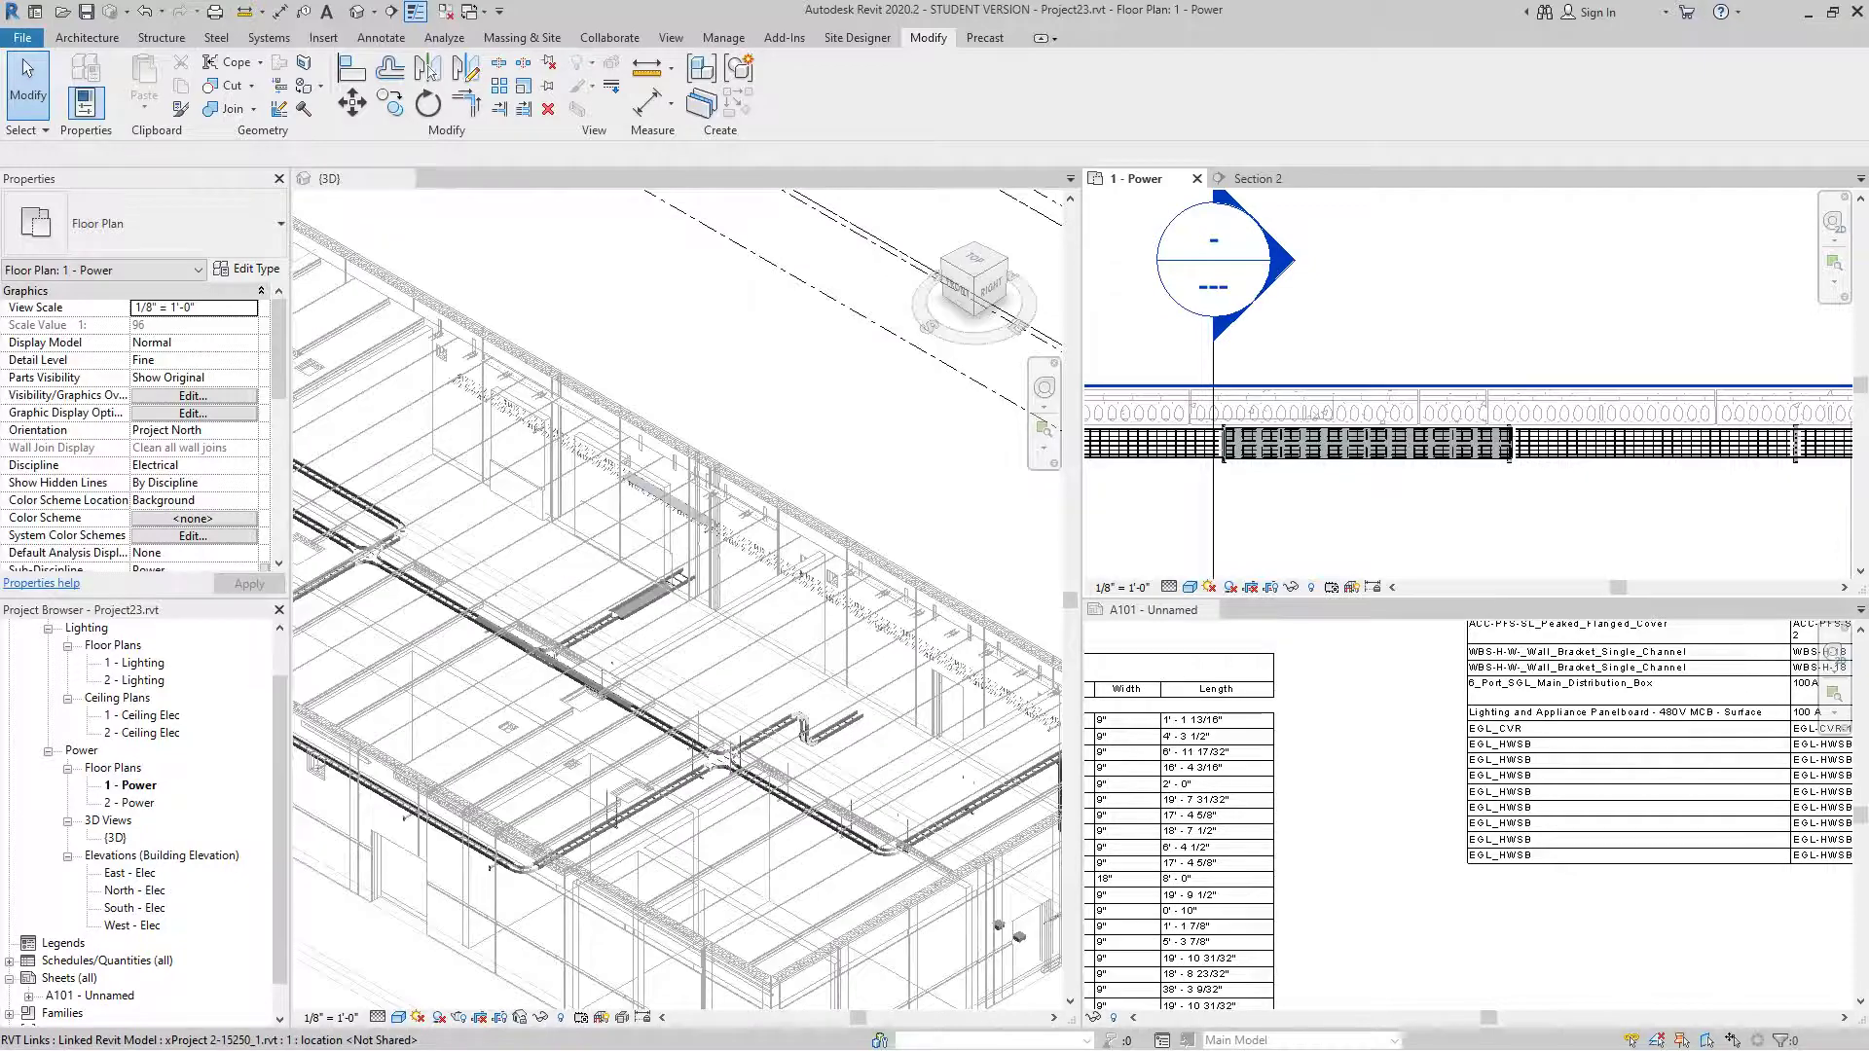
{"action": "scroll", "coordinate": [881, 582], "scroll_direction": "up", "scroll_amount": 4}
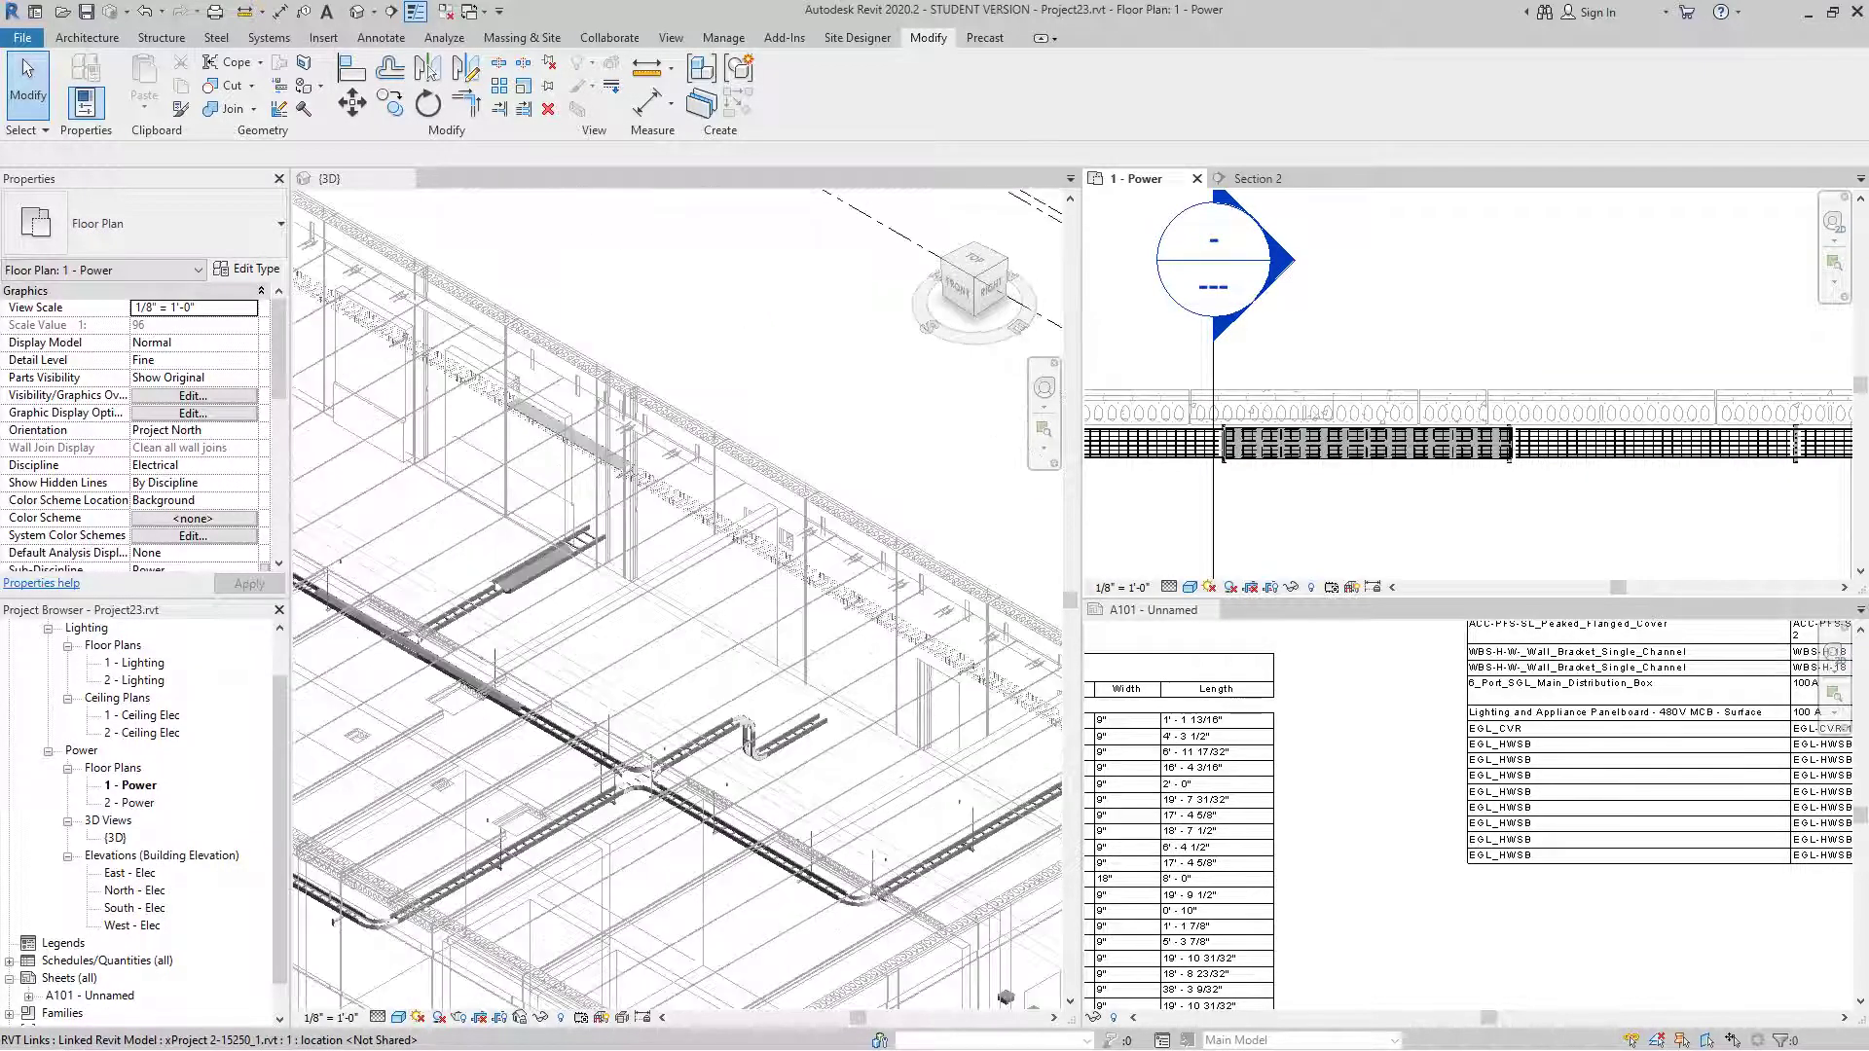
{"action": "scroll", "coordinate": [837, 462], "scroll_direction": "down", "scroll_amount": 1}
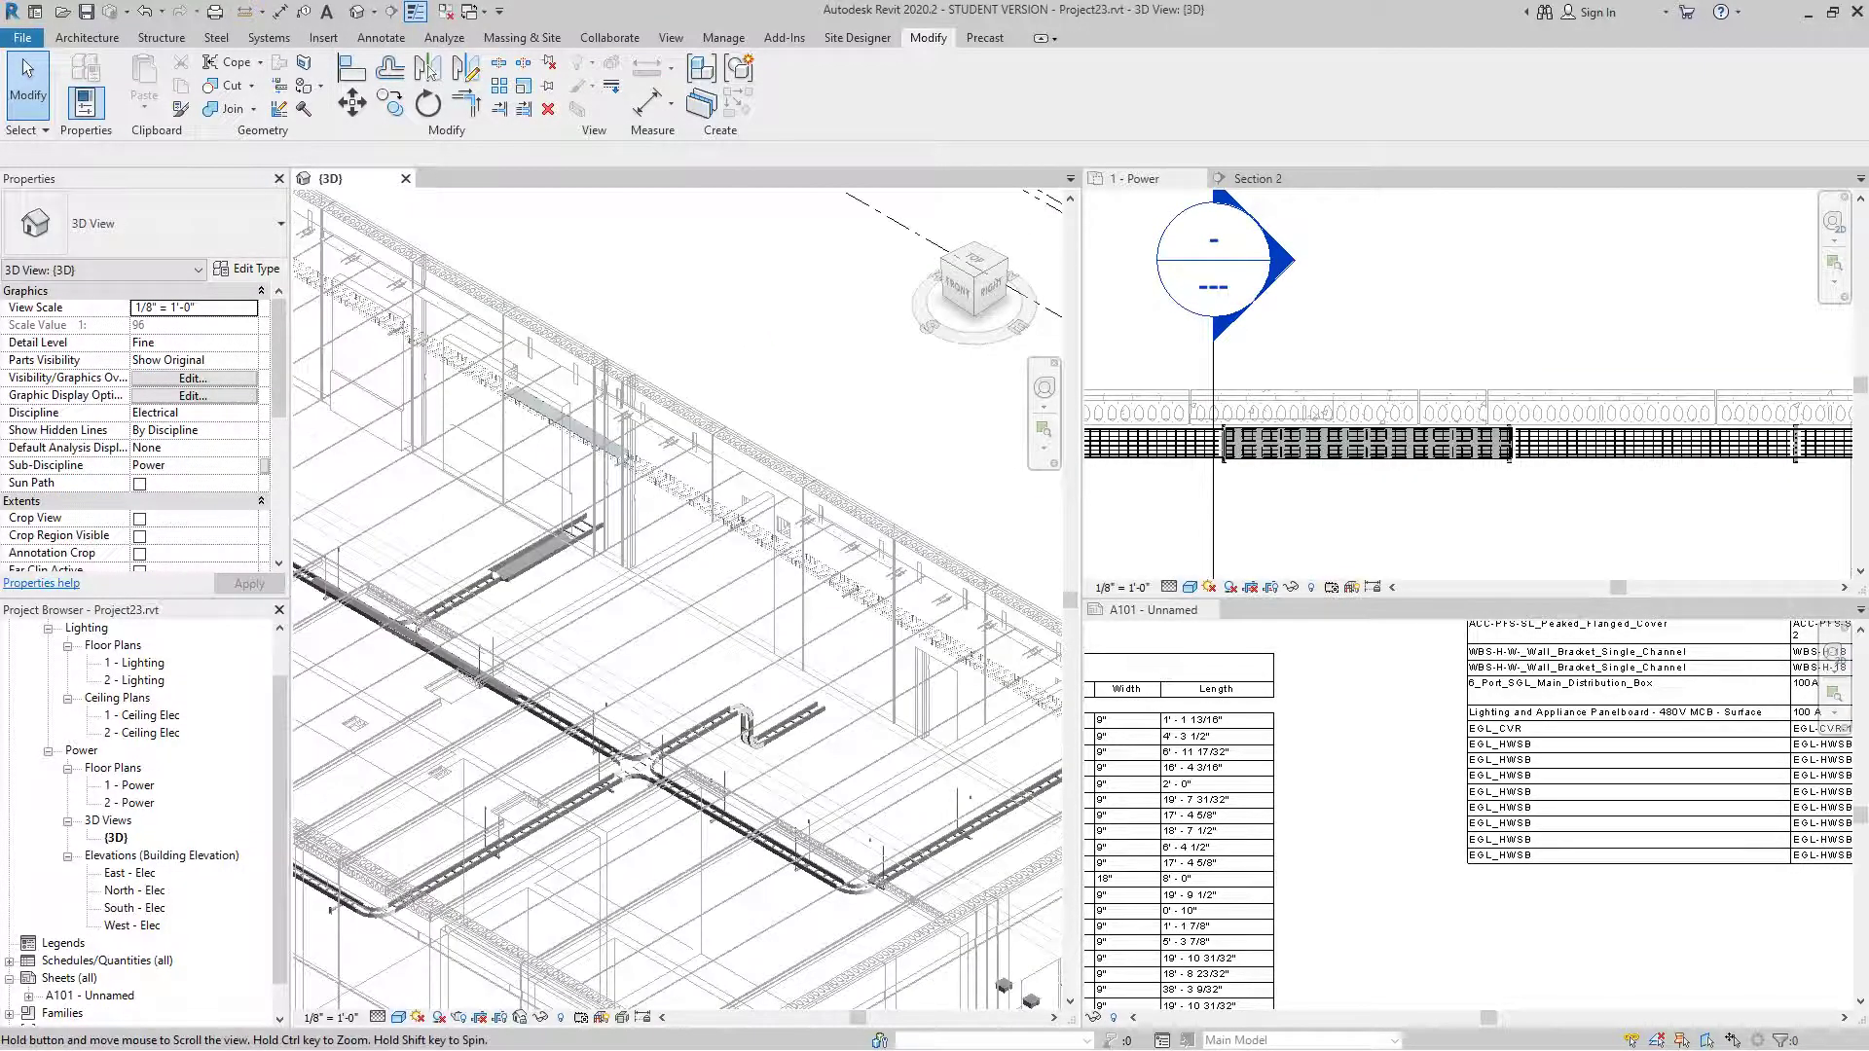
{"action": "middle_click_drag", "start_coordinate": [837, 463], "coordinate": [742, 353]}
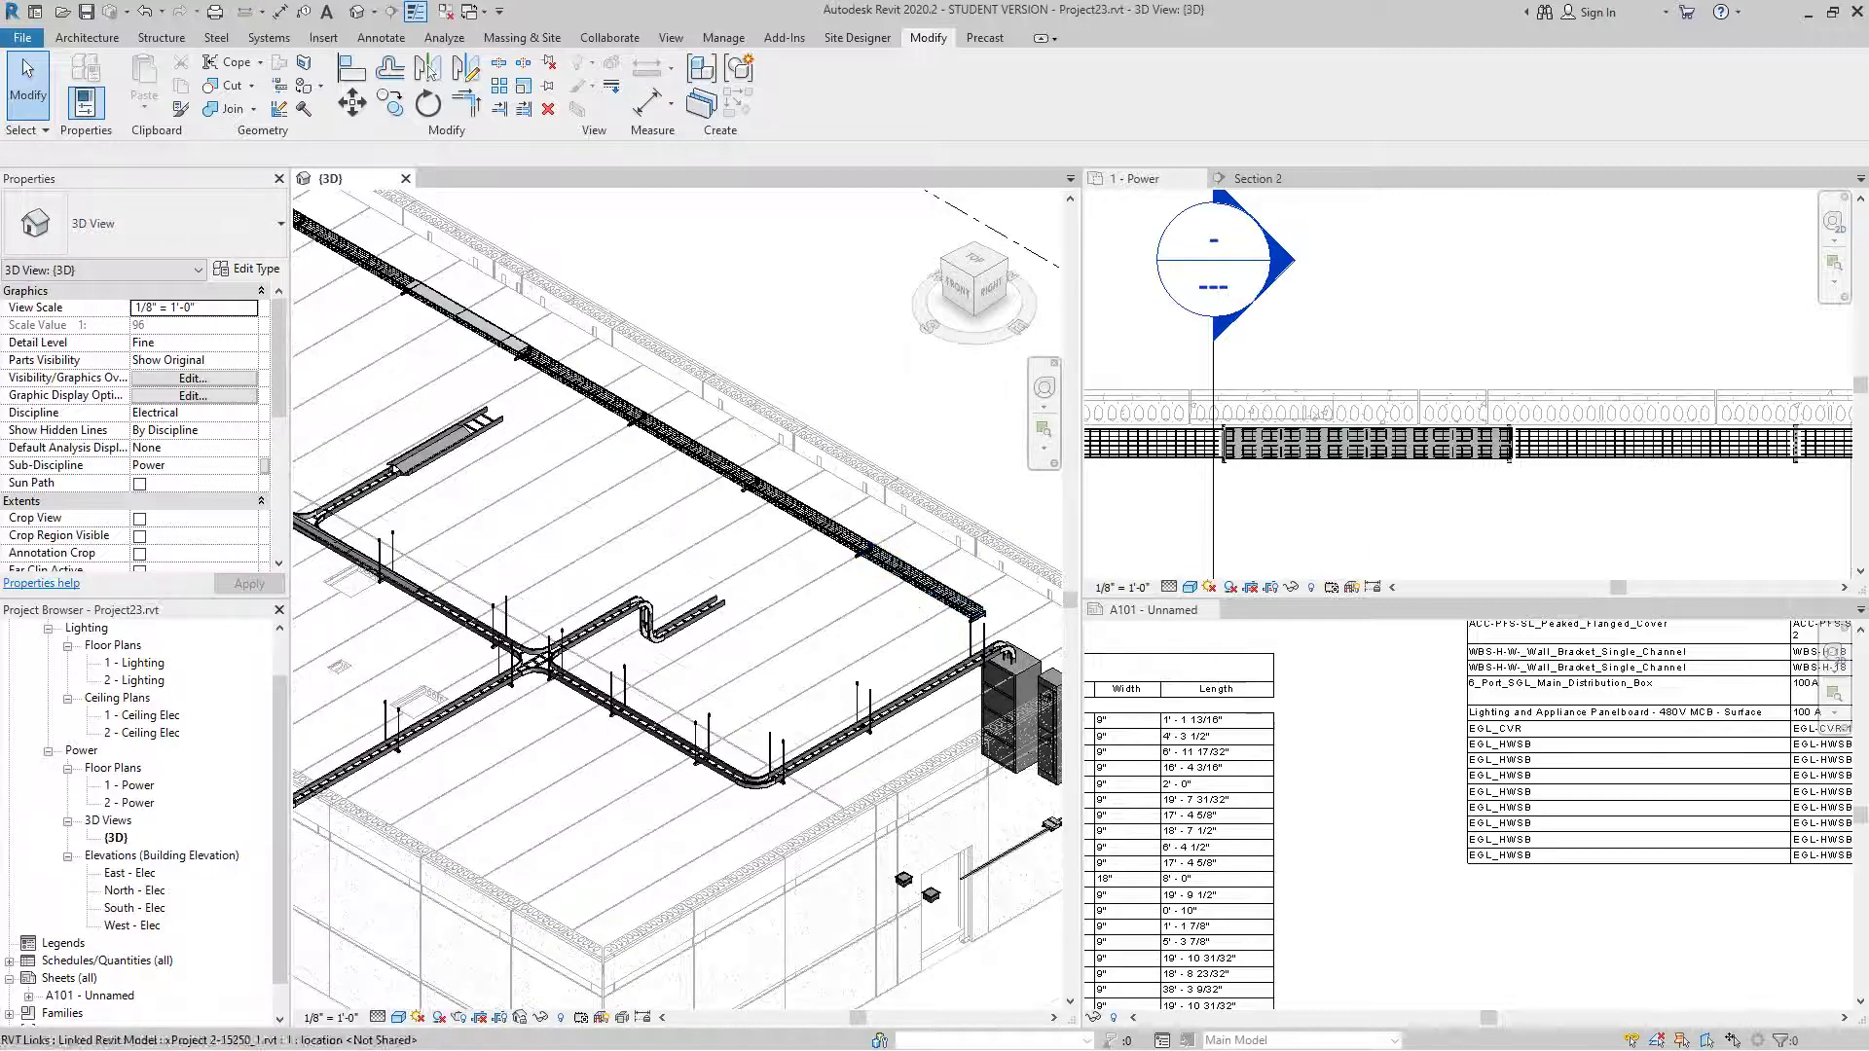
{"action": "scroll", "coordinate": [978, 632], "scroll_direction": "up", "scroll_amount": 2}
{"action": "scroll", "coordinate": [985, 621], "scroll_direction": "up", "scroll_amount": 1}
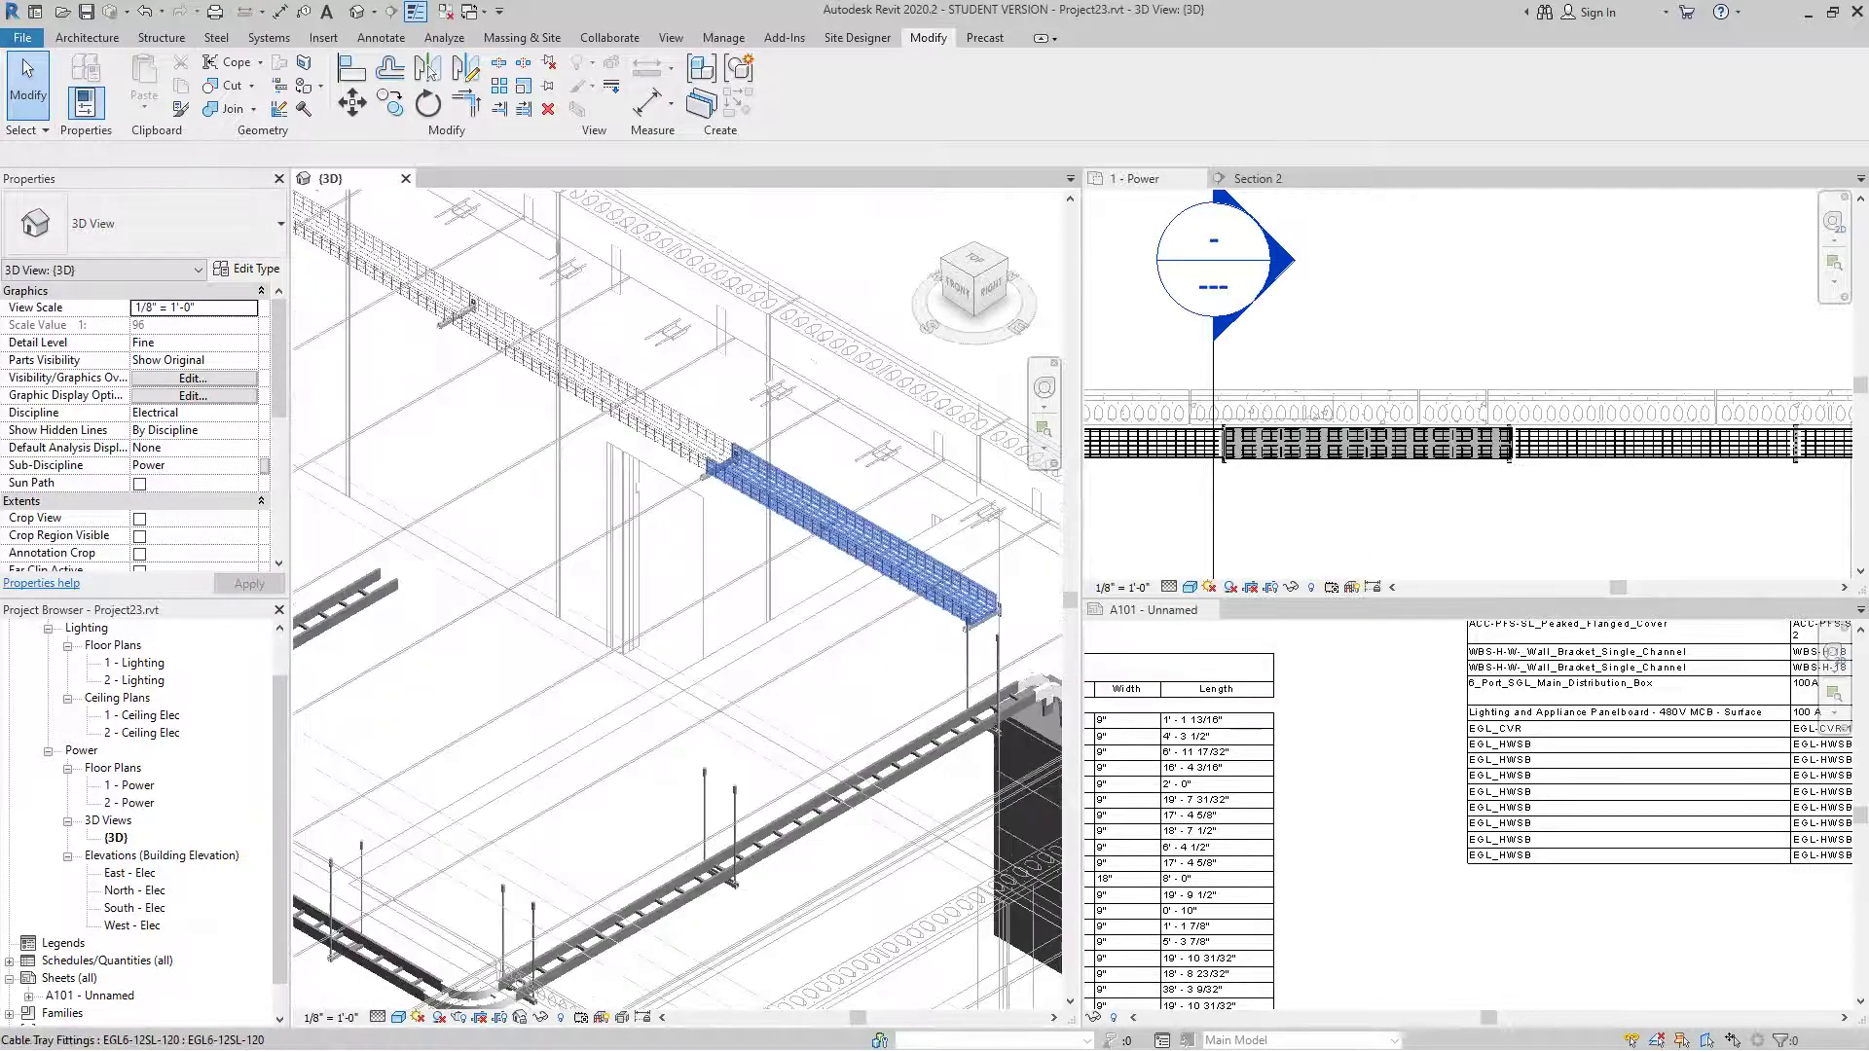
{"action": "scroll", "coordinate": [985, 621], "scroll_direction": "up", "scroll_amount": 2}
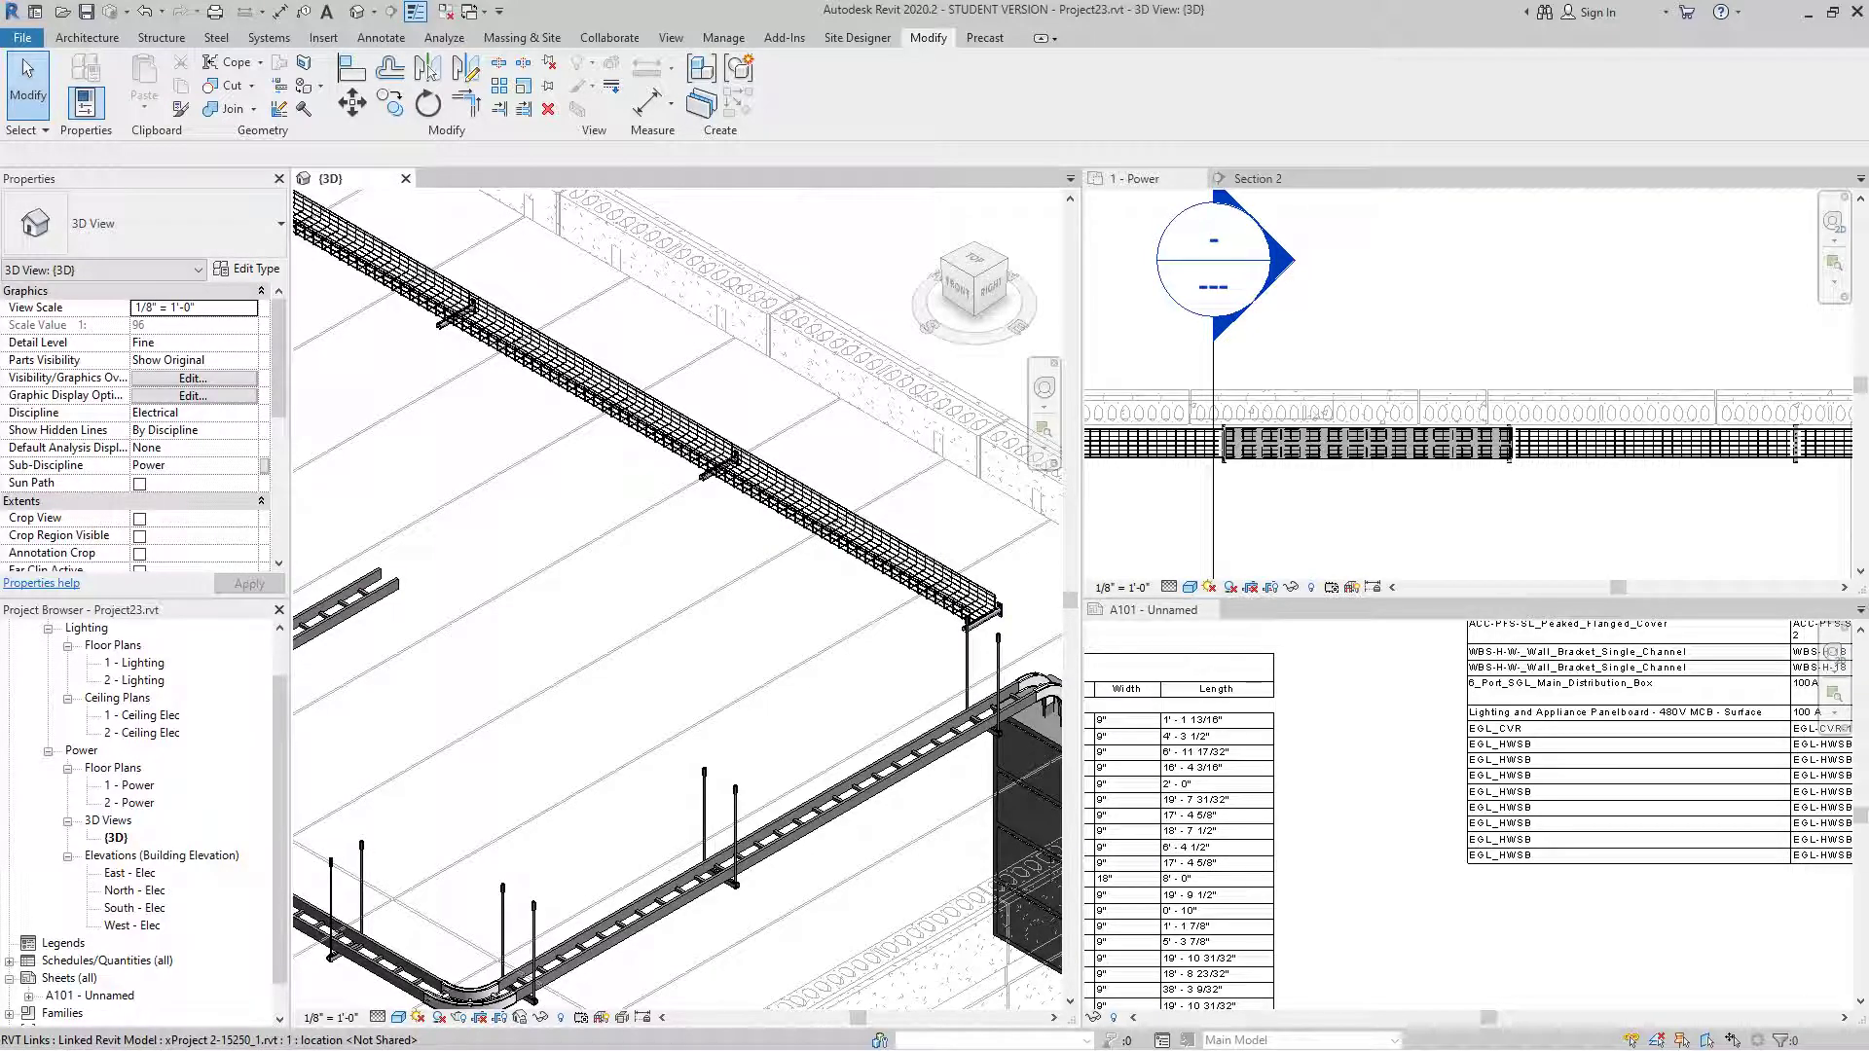
- In the 1 - Power plan, copy the EGL6-12SL-120 tray section beneath the cover two sections along the wall run, from bracket to bracket
{"action": "scroll", "coordinate": [1374, 287], "scroll_direction": "down", "scroll_amount": 5}
{"action": "middle_click_drag", "start_coordinate": [1374, 287], "coordinate": [1381, 289]}
{"action": "scroll", "coordinate": [1801, 292], "scroll_direction": "up", "scroll_amount": 4}
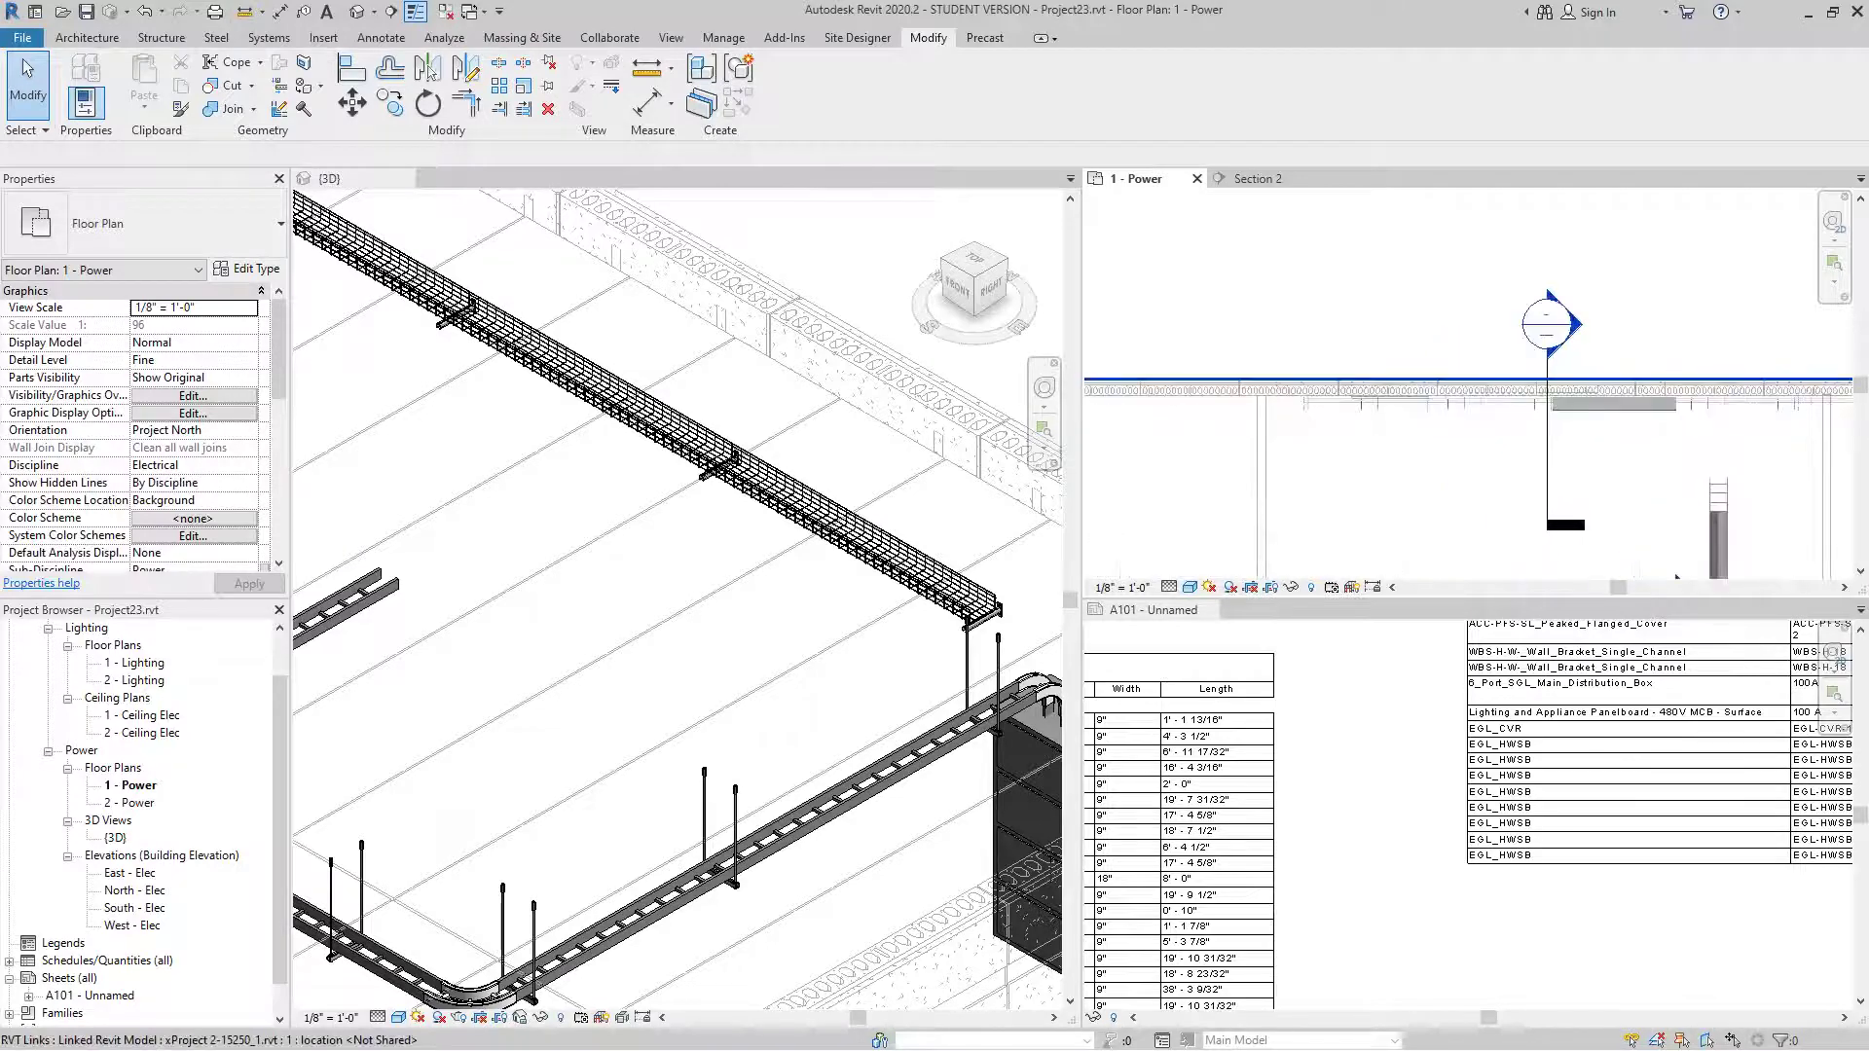
{"action": "scroll", "coordinate": [1302, 410], "scroll_direction": "up", "scroll_amount": 3}
{"action": "scroll", "coordinate": [1382, 414], "scroll_direction": "down", "scroll_amount": 4}
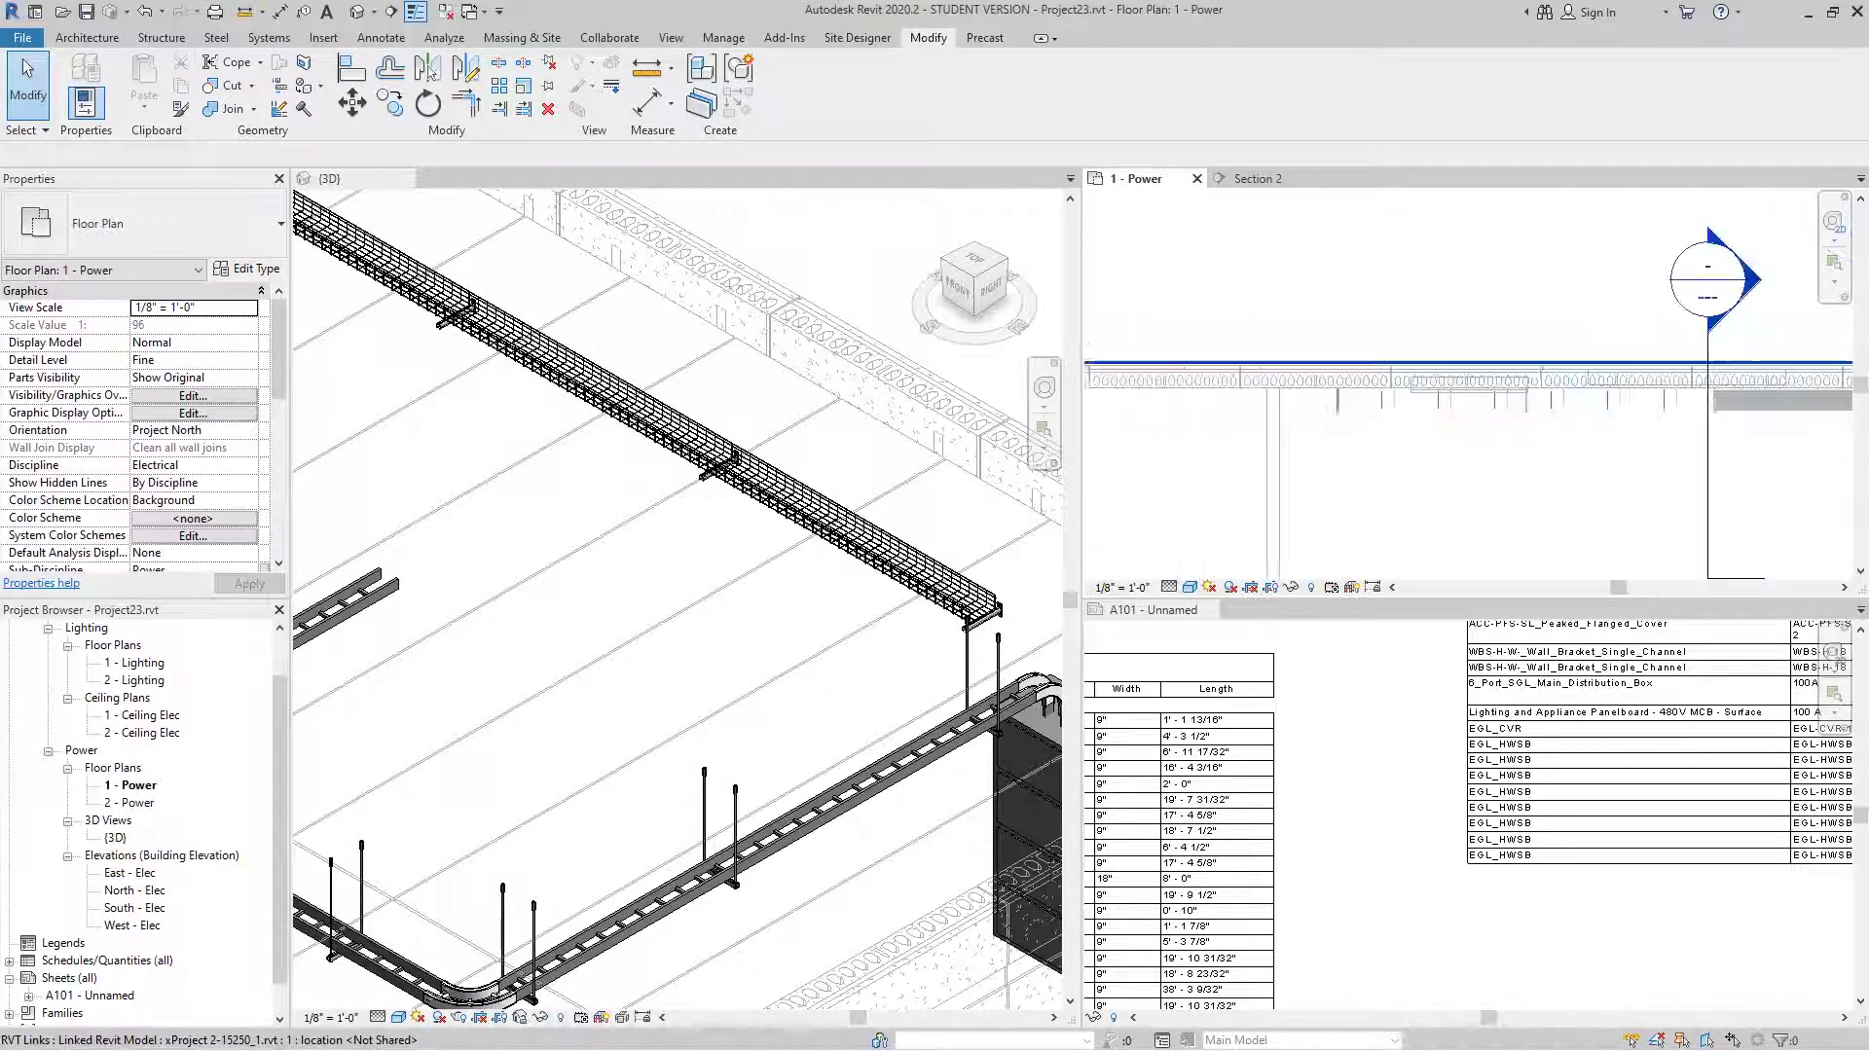
{"action": "middle_click_drag", "start_coordinate": [1383, 414], "coordinate": [1234, 437]}
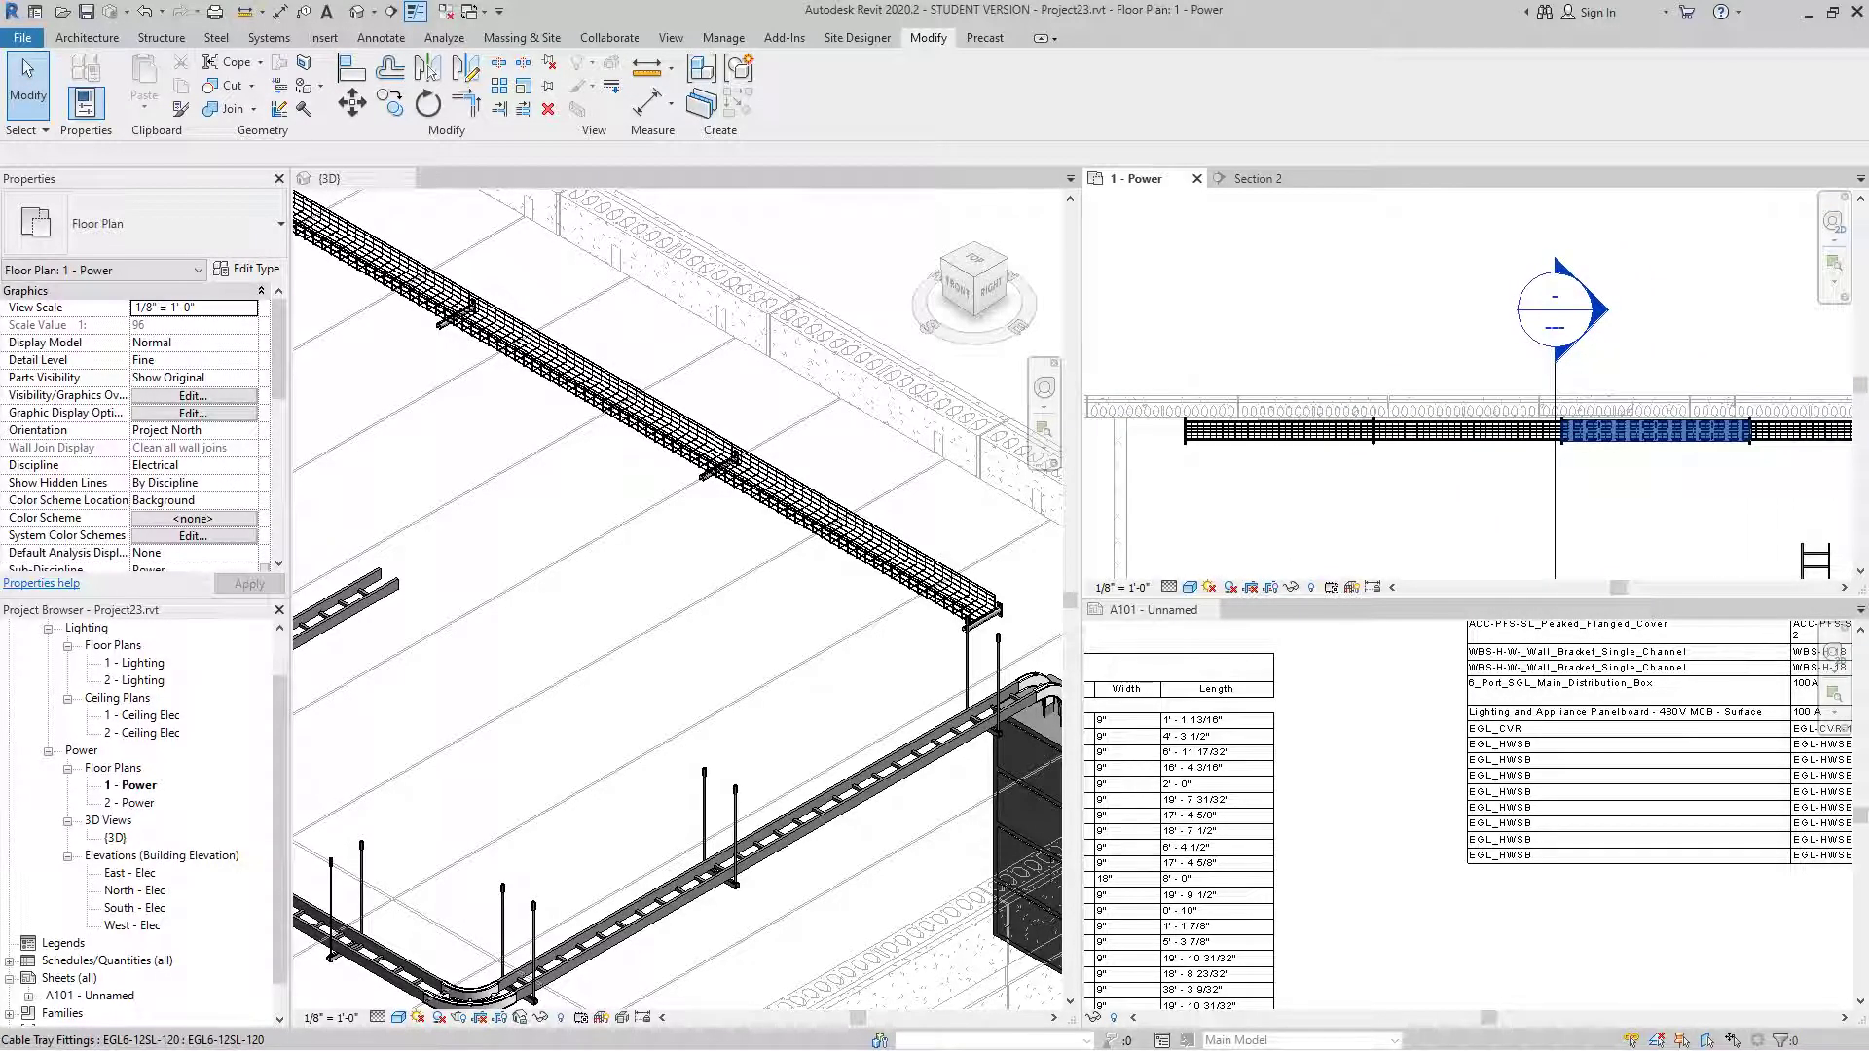
{"action": "left_click", "coordinate": [1611, 424]}
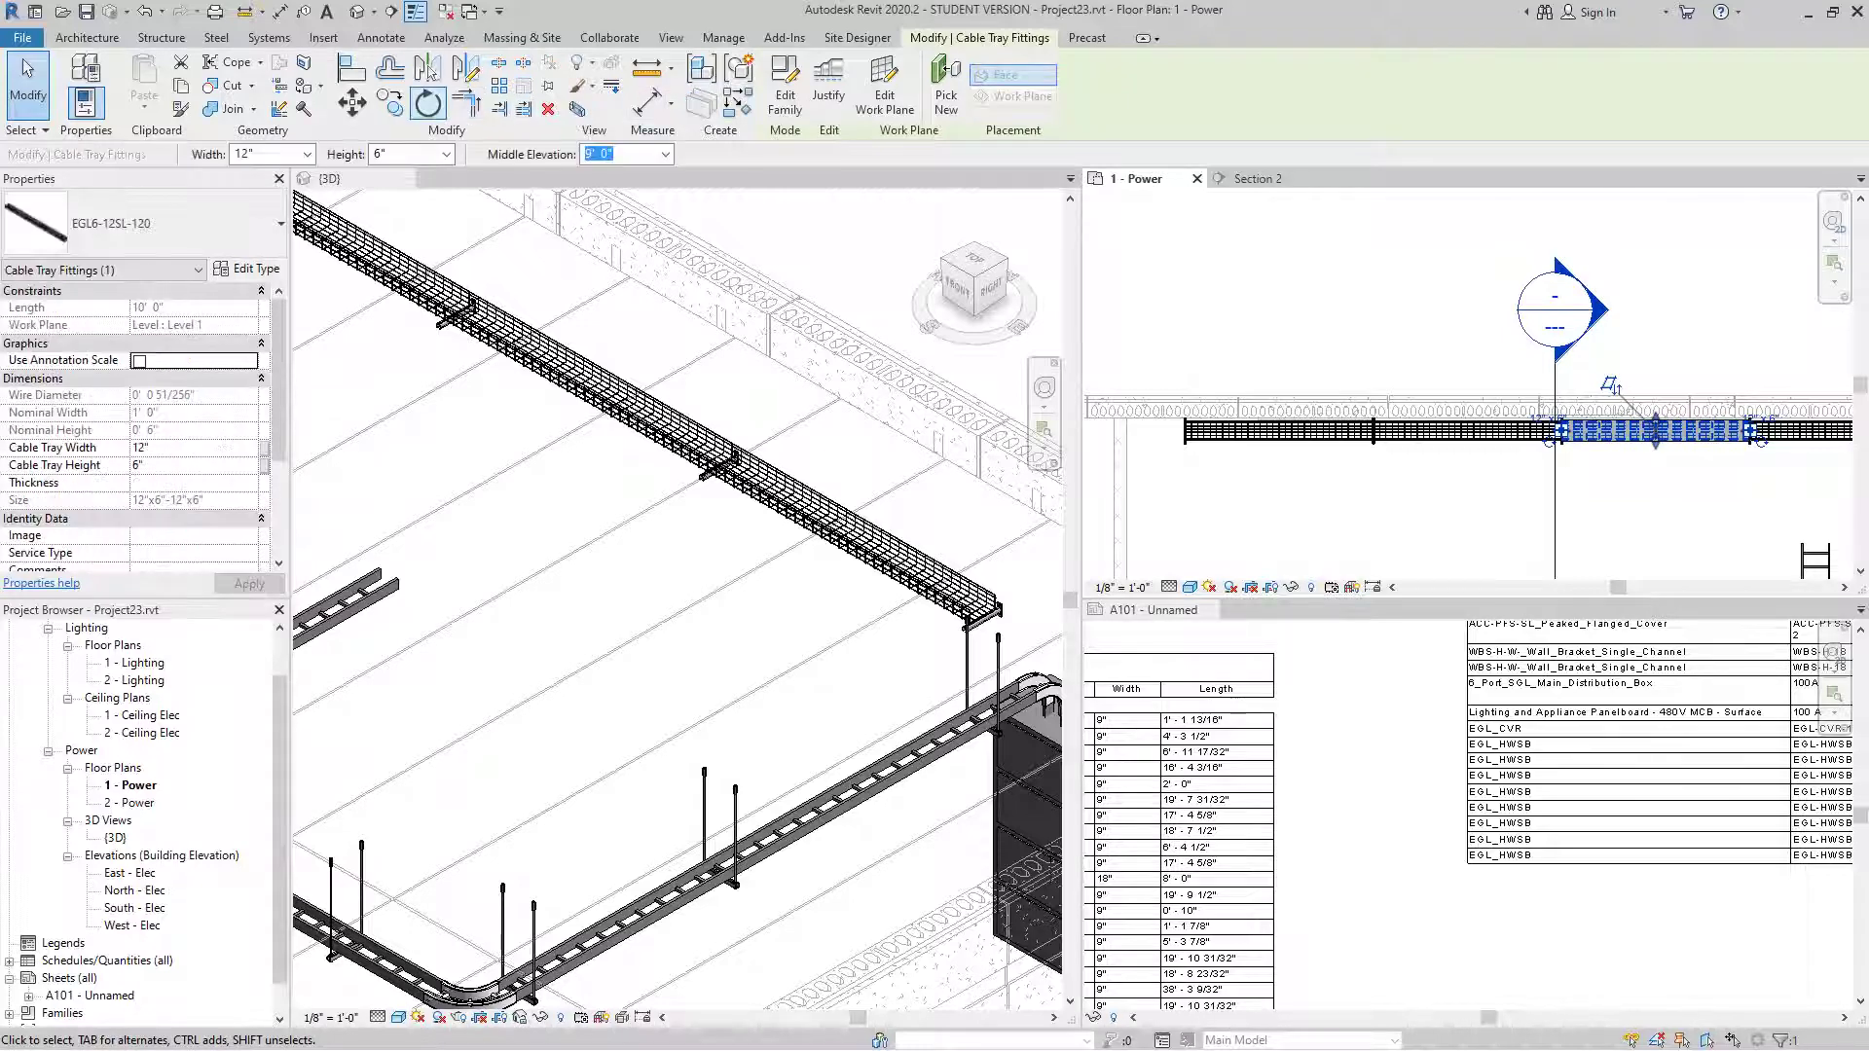
{"action": "left_click", "coordinate": [391, 104]}
{"action": "scroll", "coordinate": [1708, 494], "scroll_direction": "up", "scroll_amount": 1}
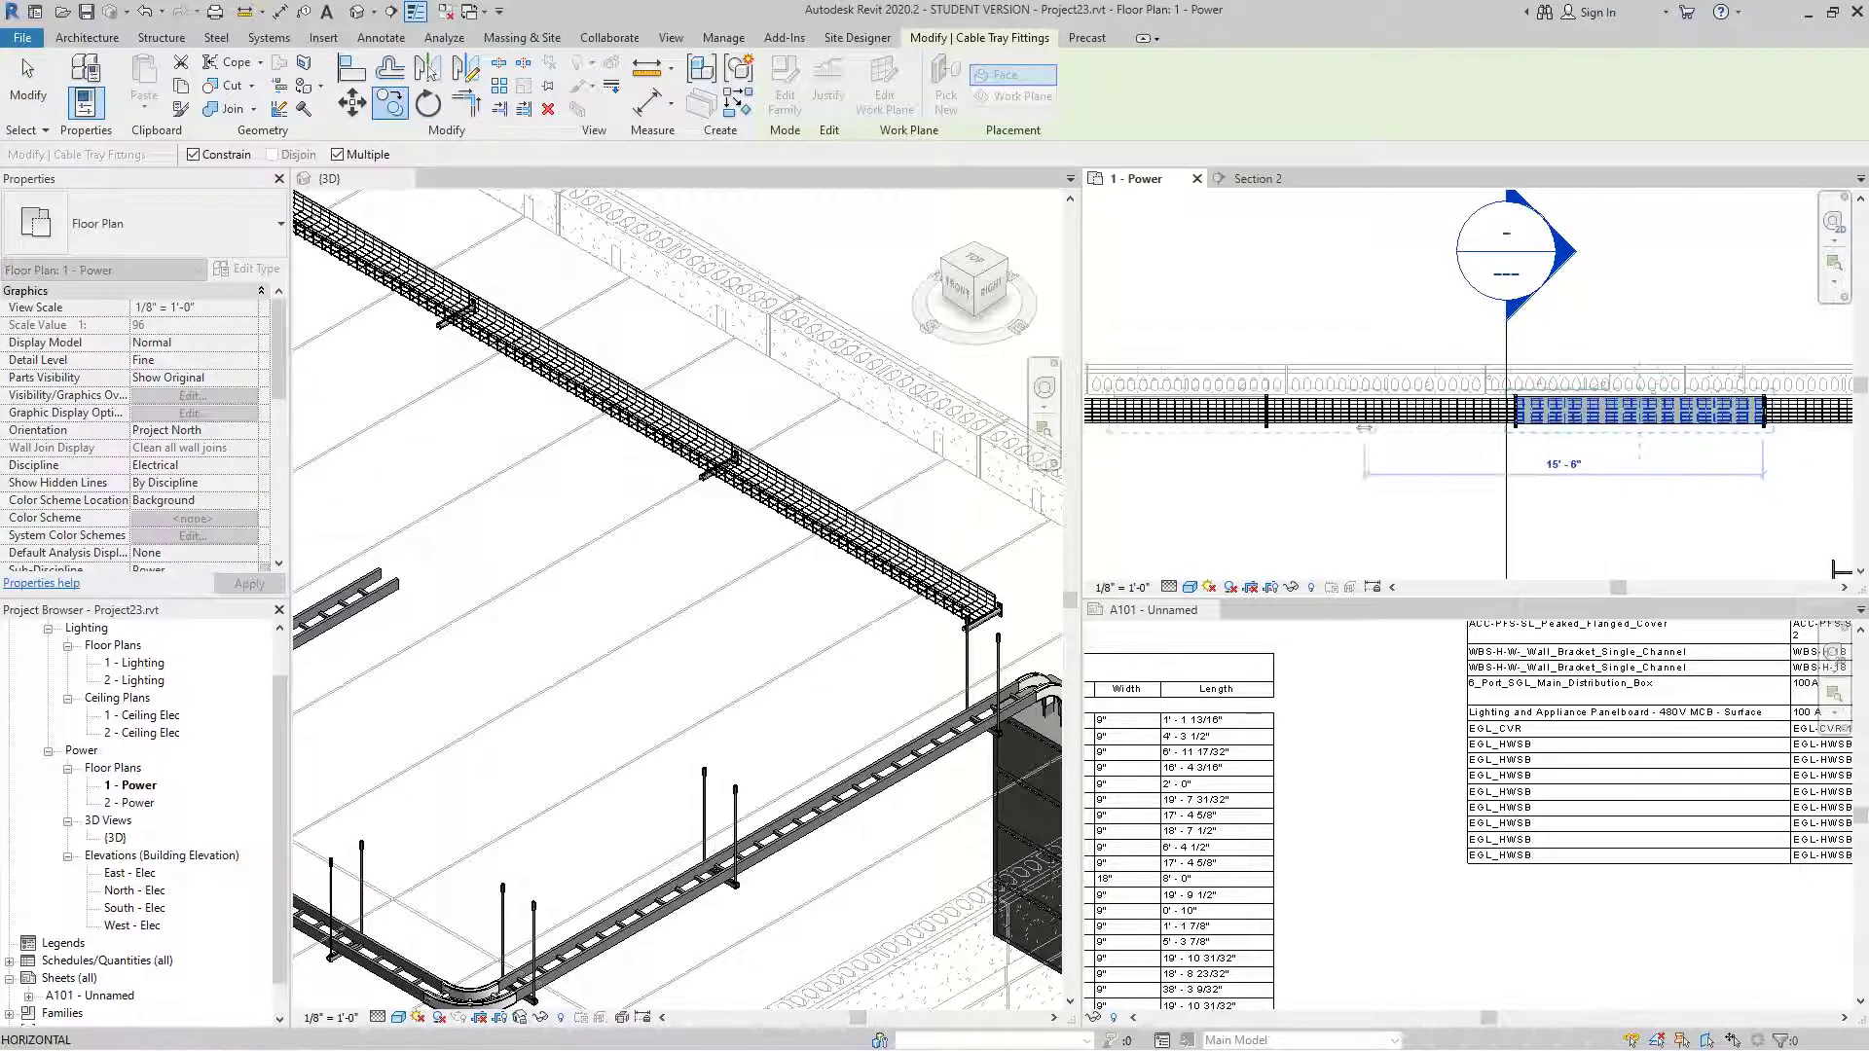
{"action": "left_click", "coordinate": [1266, 426]}
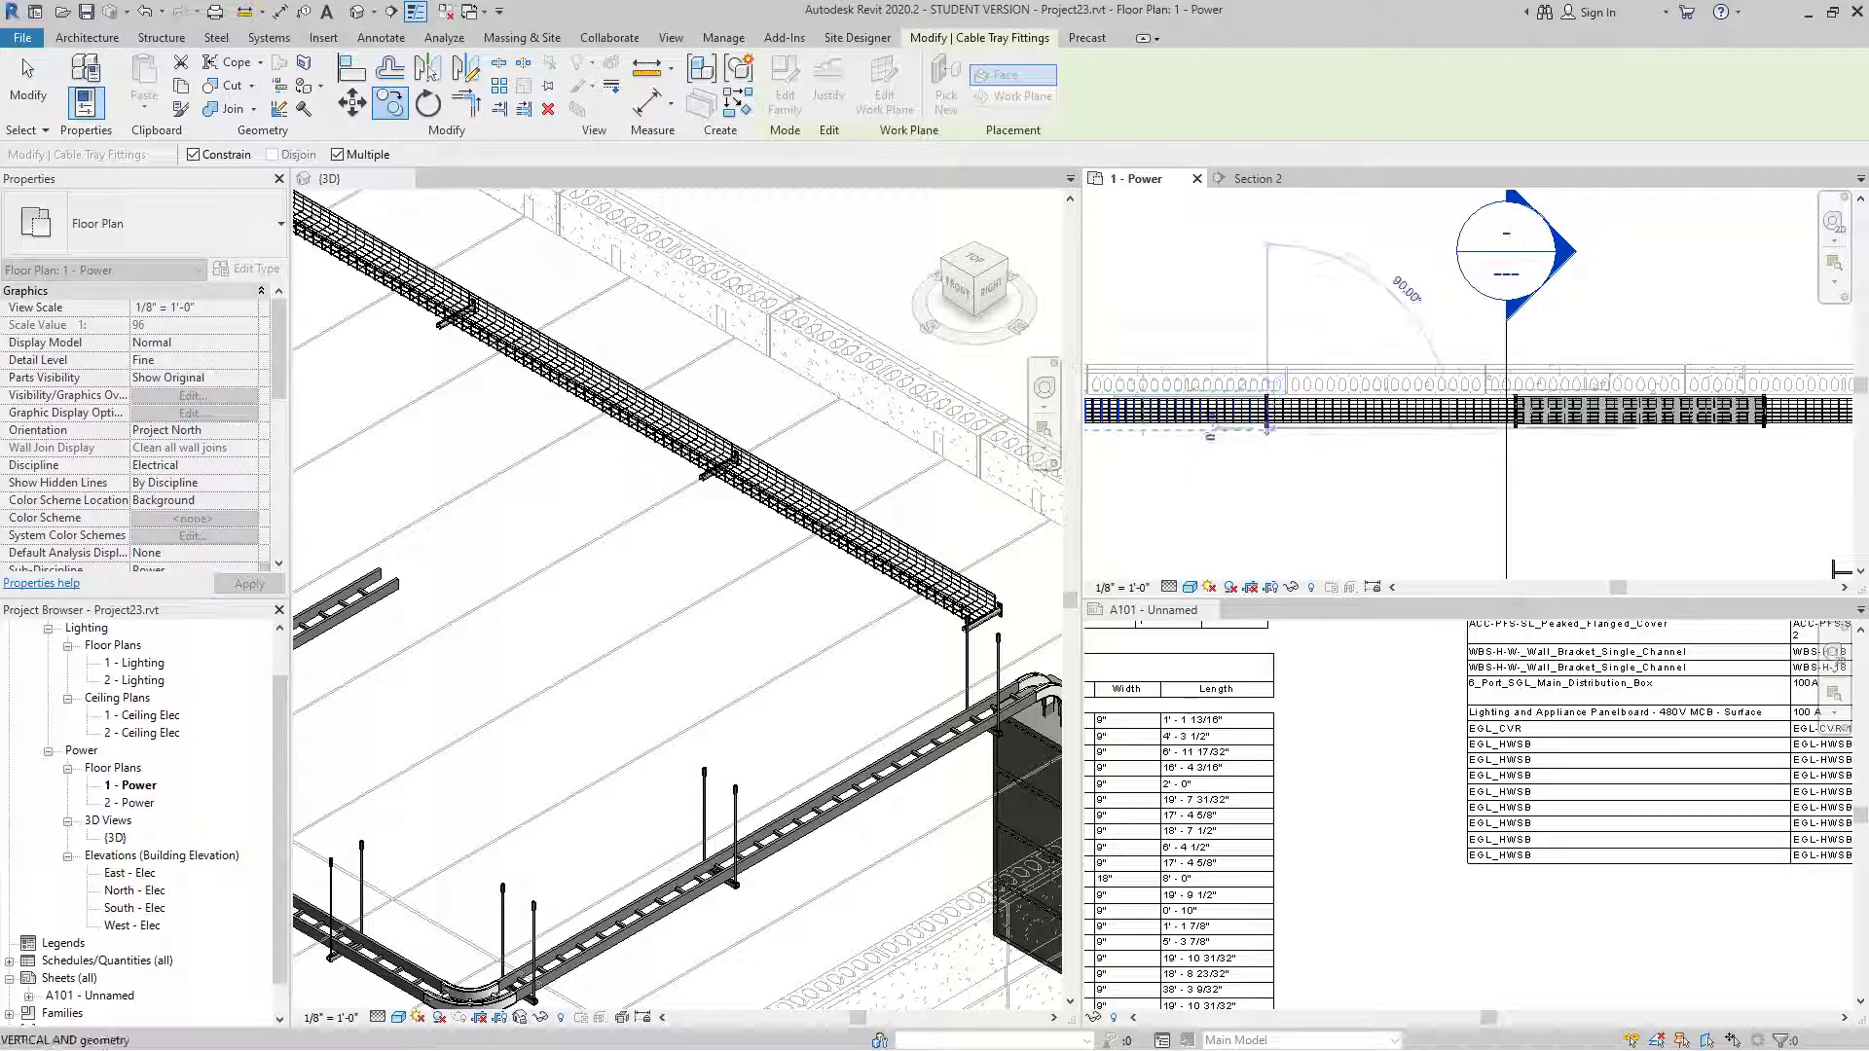
{"action": "left_click", "coordinate": [1267, 428]}
{"action": "key", "text": "Escape"}
{"action": "scroll", "coordinate": [1283, 465], "scroll_direction": "down", "scroll_amount": 2}
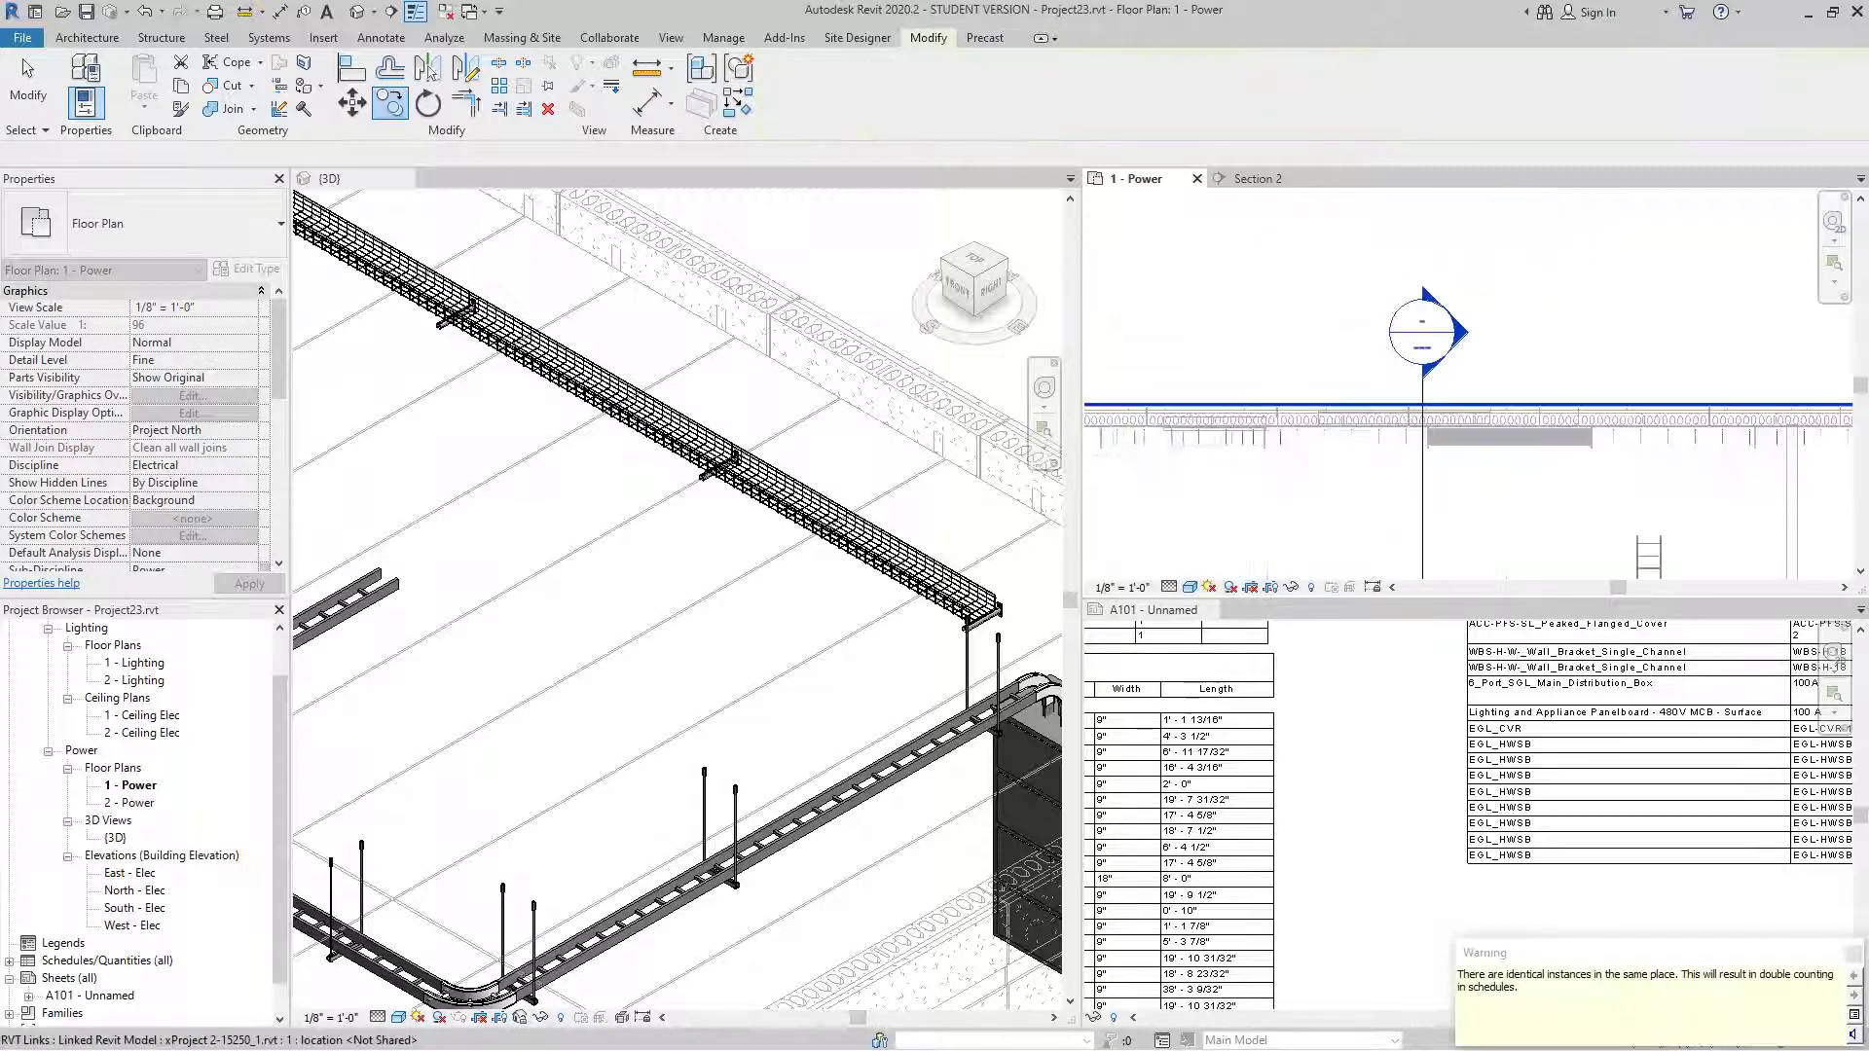
- Examine the extent of the wall tray run in the plan and the covered section in the 3D view
{"action": "scroll", "coordinate": [1330, 443], "scroll_direction": "up", "scroll_amount": 1}
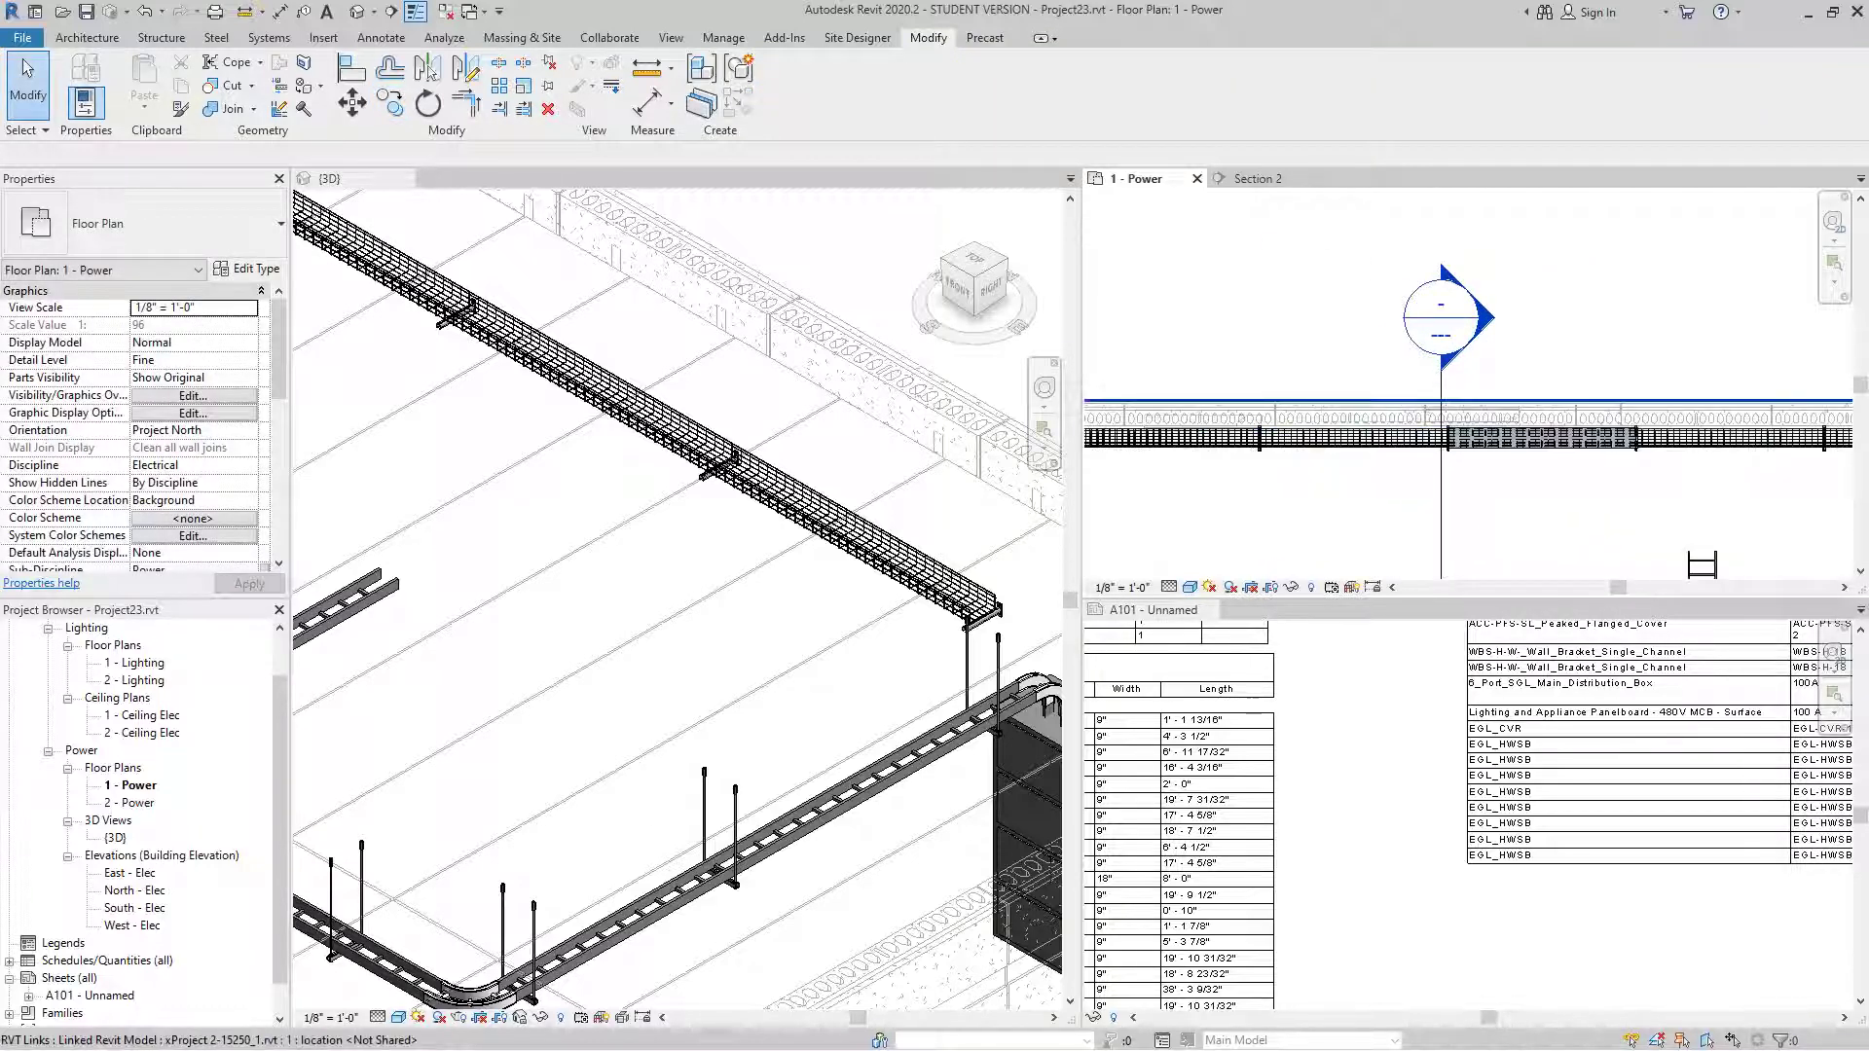
{"action": "scroll", "coordinate": [1491, 462], "scroll_direction": "up", "scroll_amount": 1}
{"action": "scroll", "coordinate": [1493, 465], "scroll_direction": "down", "scroll_amount": 3}
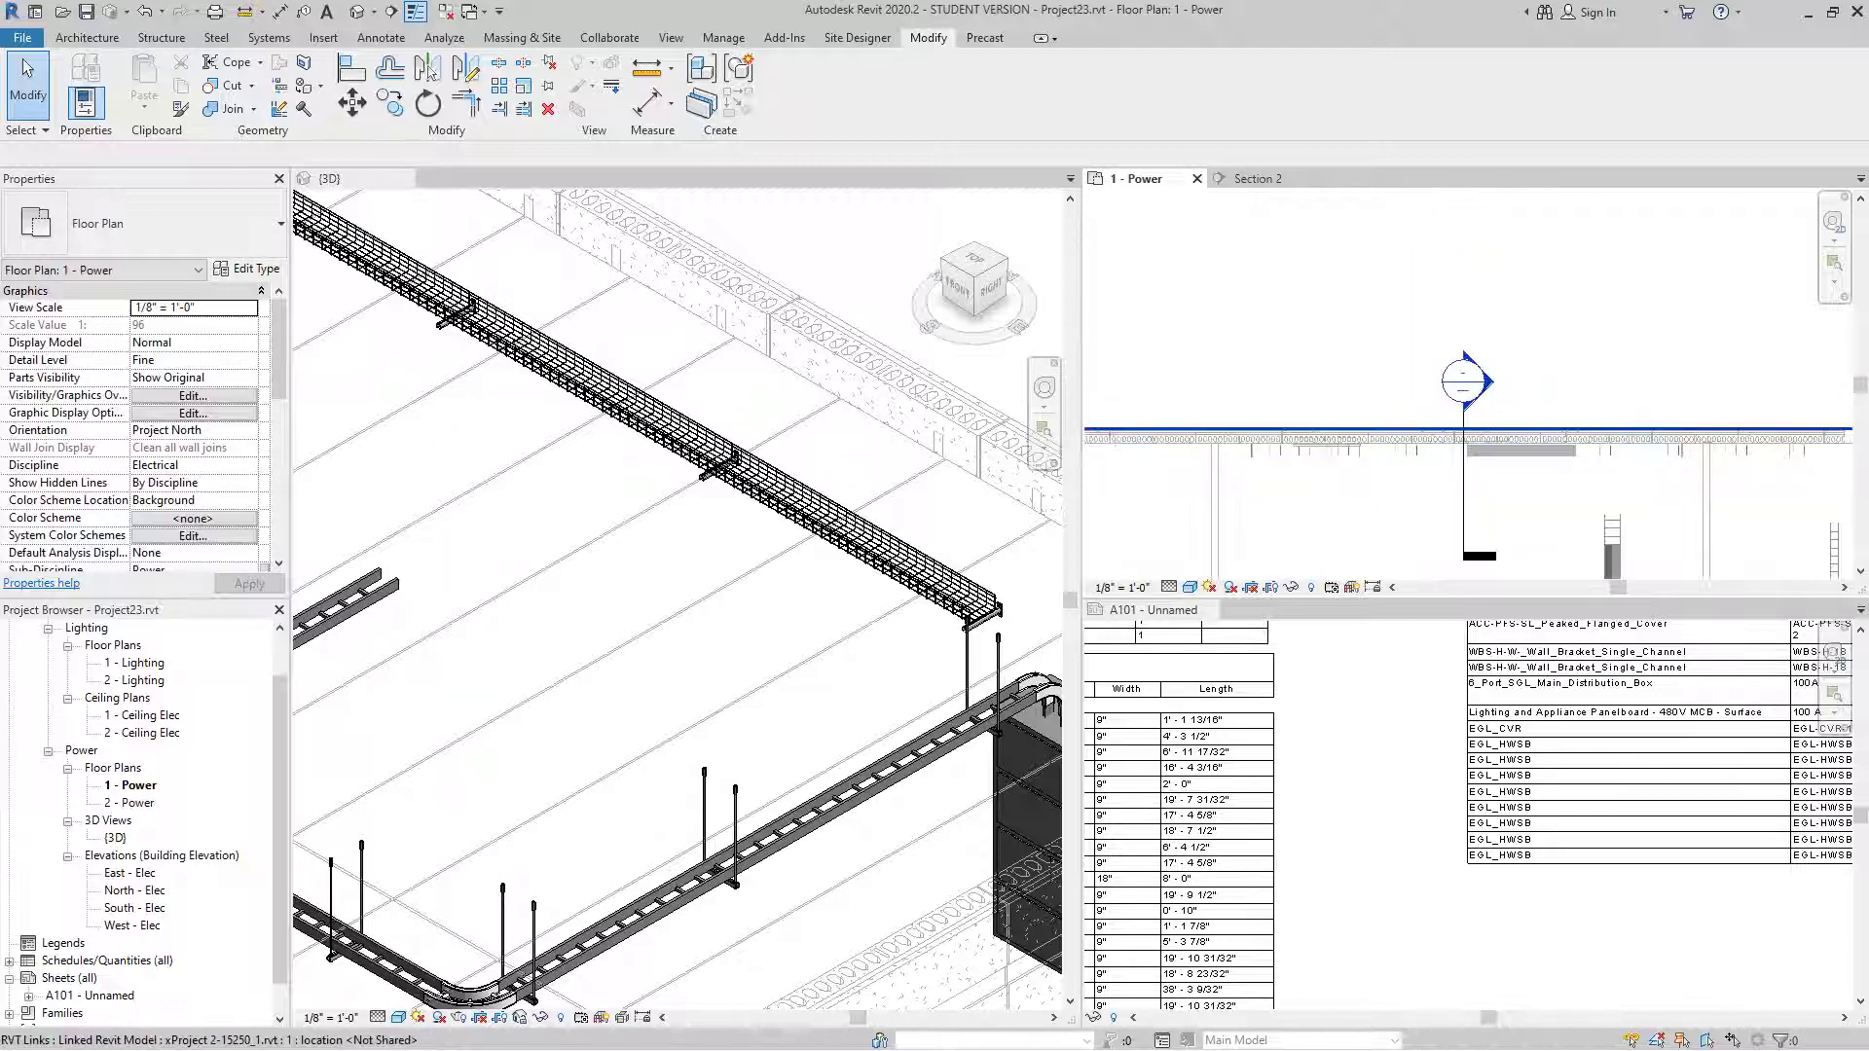
{"action": "scroll", "coordinate": [749, 453], "scroll_direction": "down", "scroll_amount": 4}
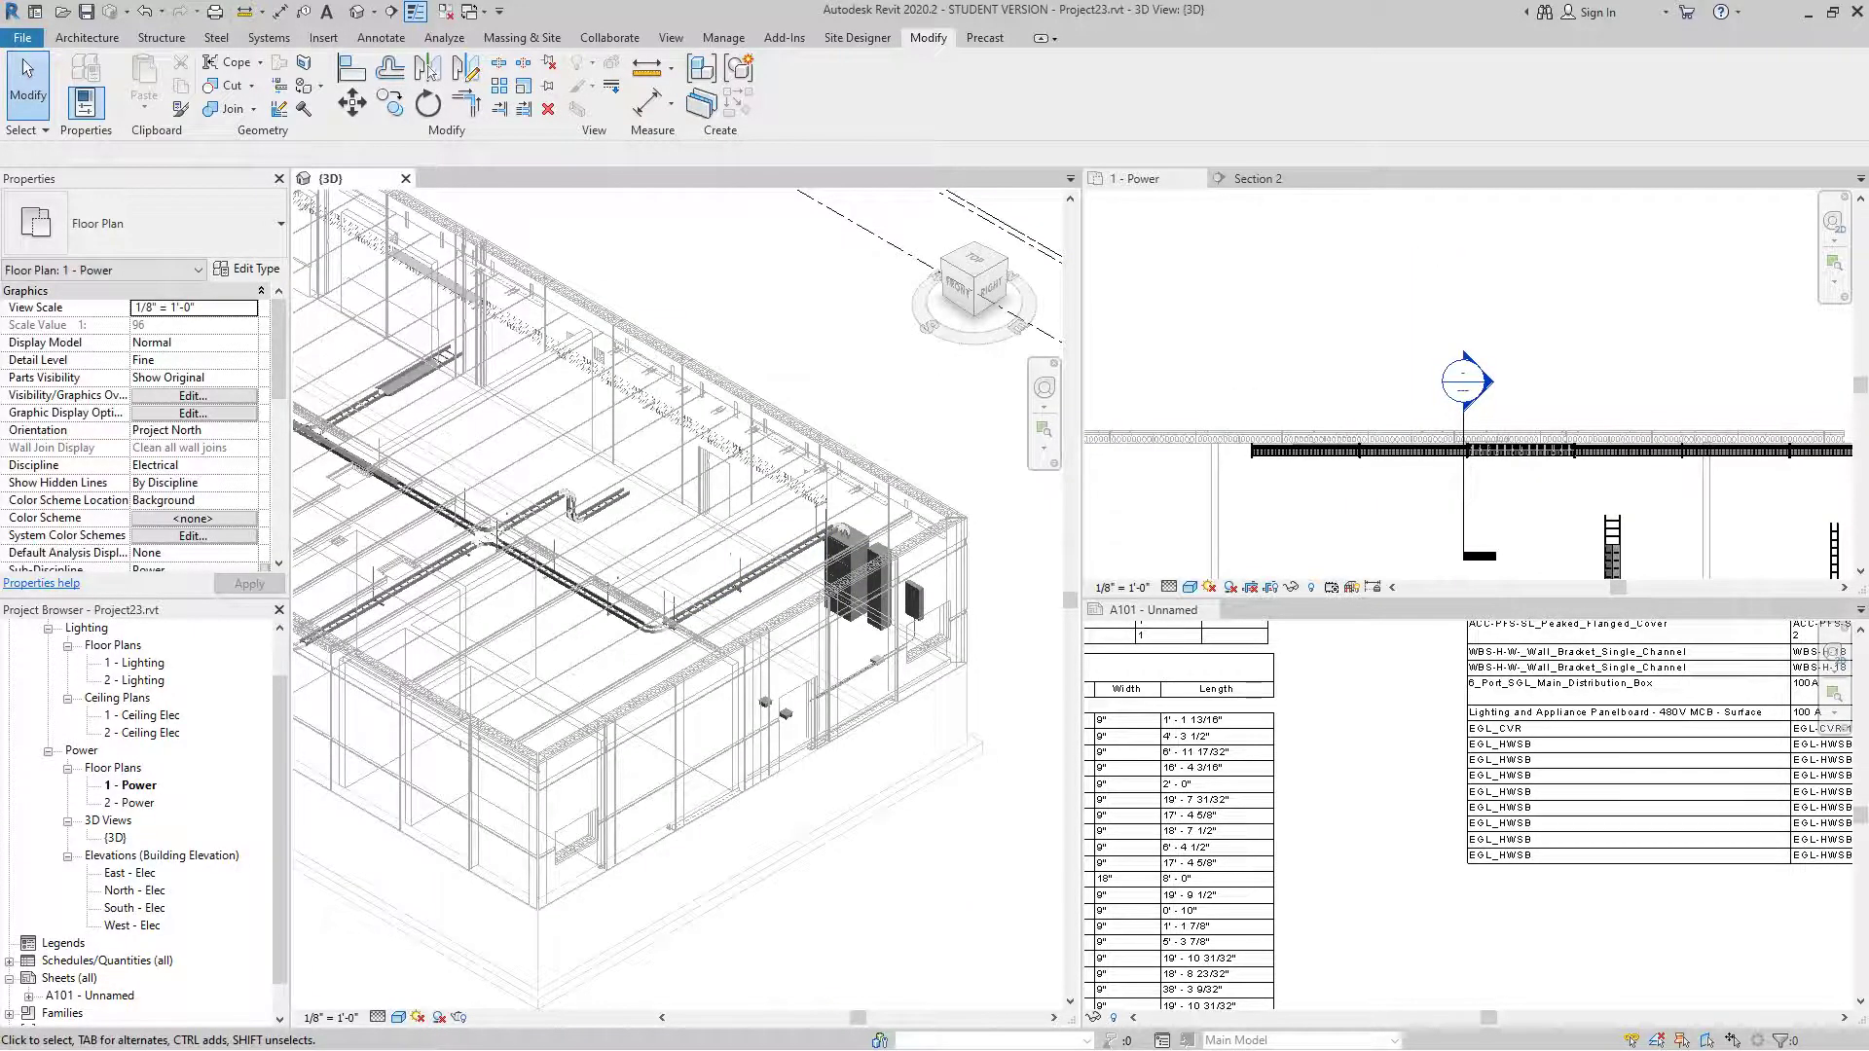
{"action": "middle_click_drag", "start_coordinate": [401, 374], "coordinate": [633, 672]}
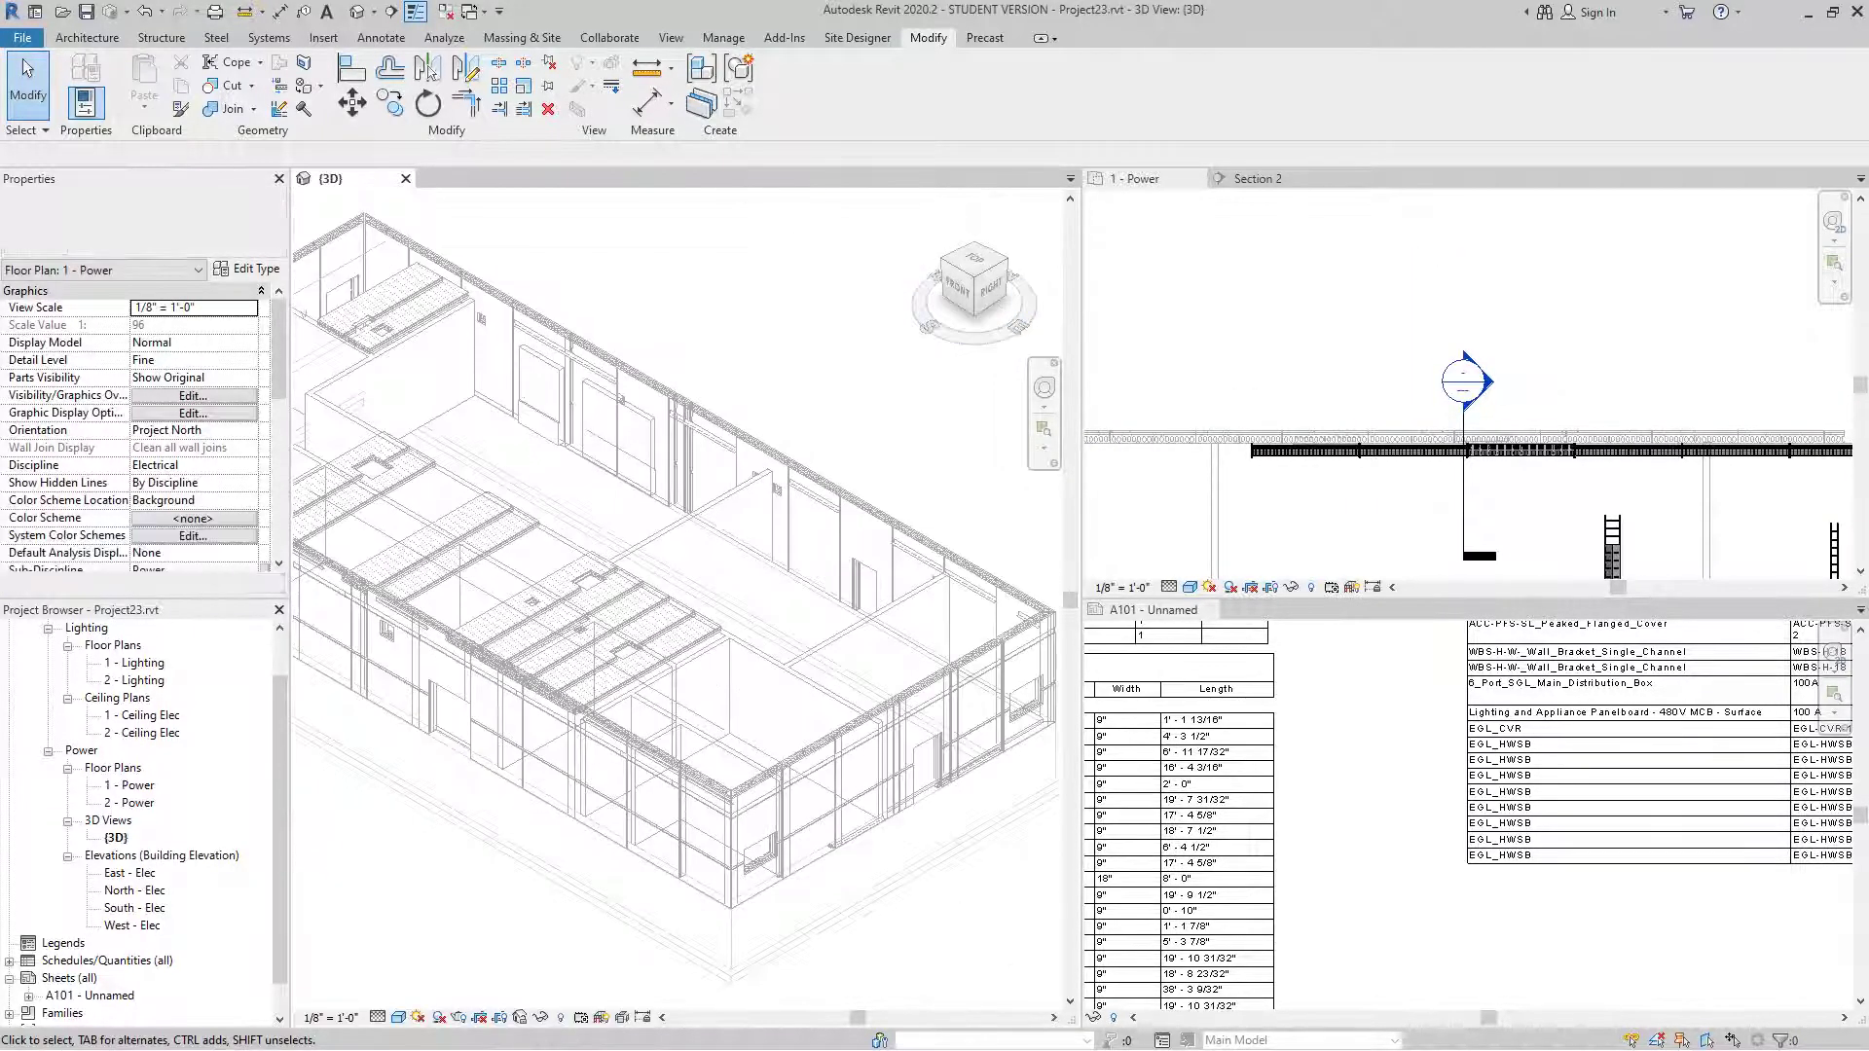
{"action": "scroll", "coordinate": [633, 672], "scroll_direction": "up", "scroll_amount": 2}
{"action": "scroll", "coordinate": [653, 461], "scroll_direction": "up", "scroll_amount": 5}
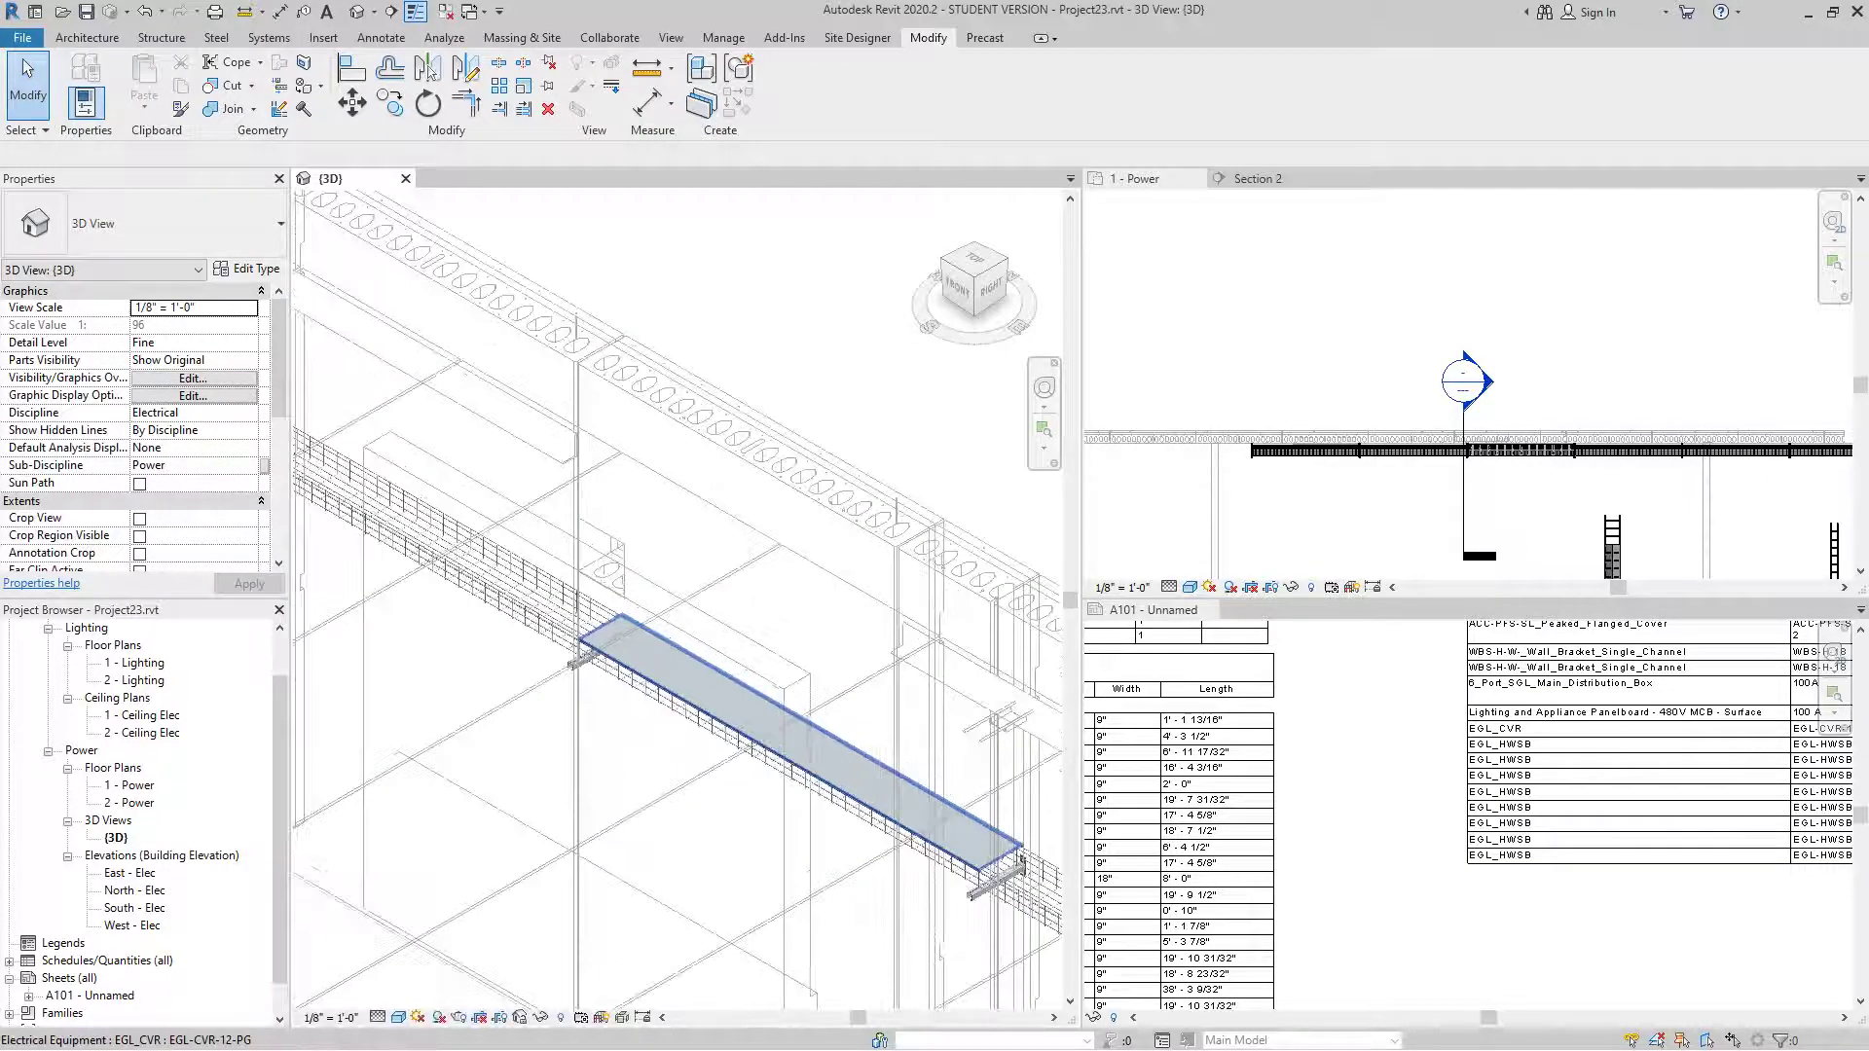
{"action": "middle_click_drag", "start_coordinate": [779, 735], "coordinate": [639, 585]}
{"action": "scroll", "coordinate": [638, 589], "scroll_direction": "up", "scroll_amount": 2}
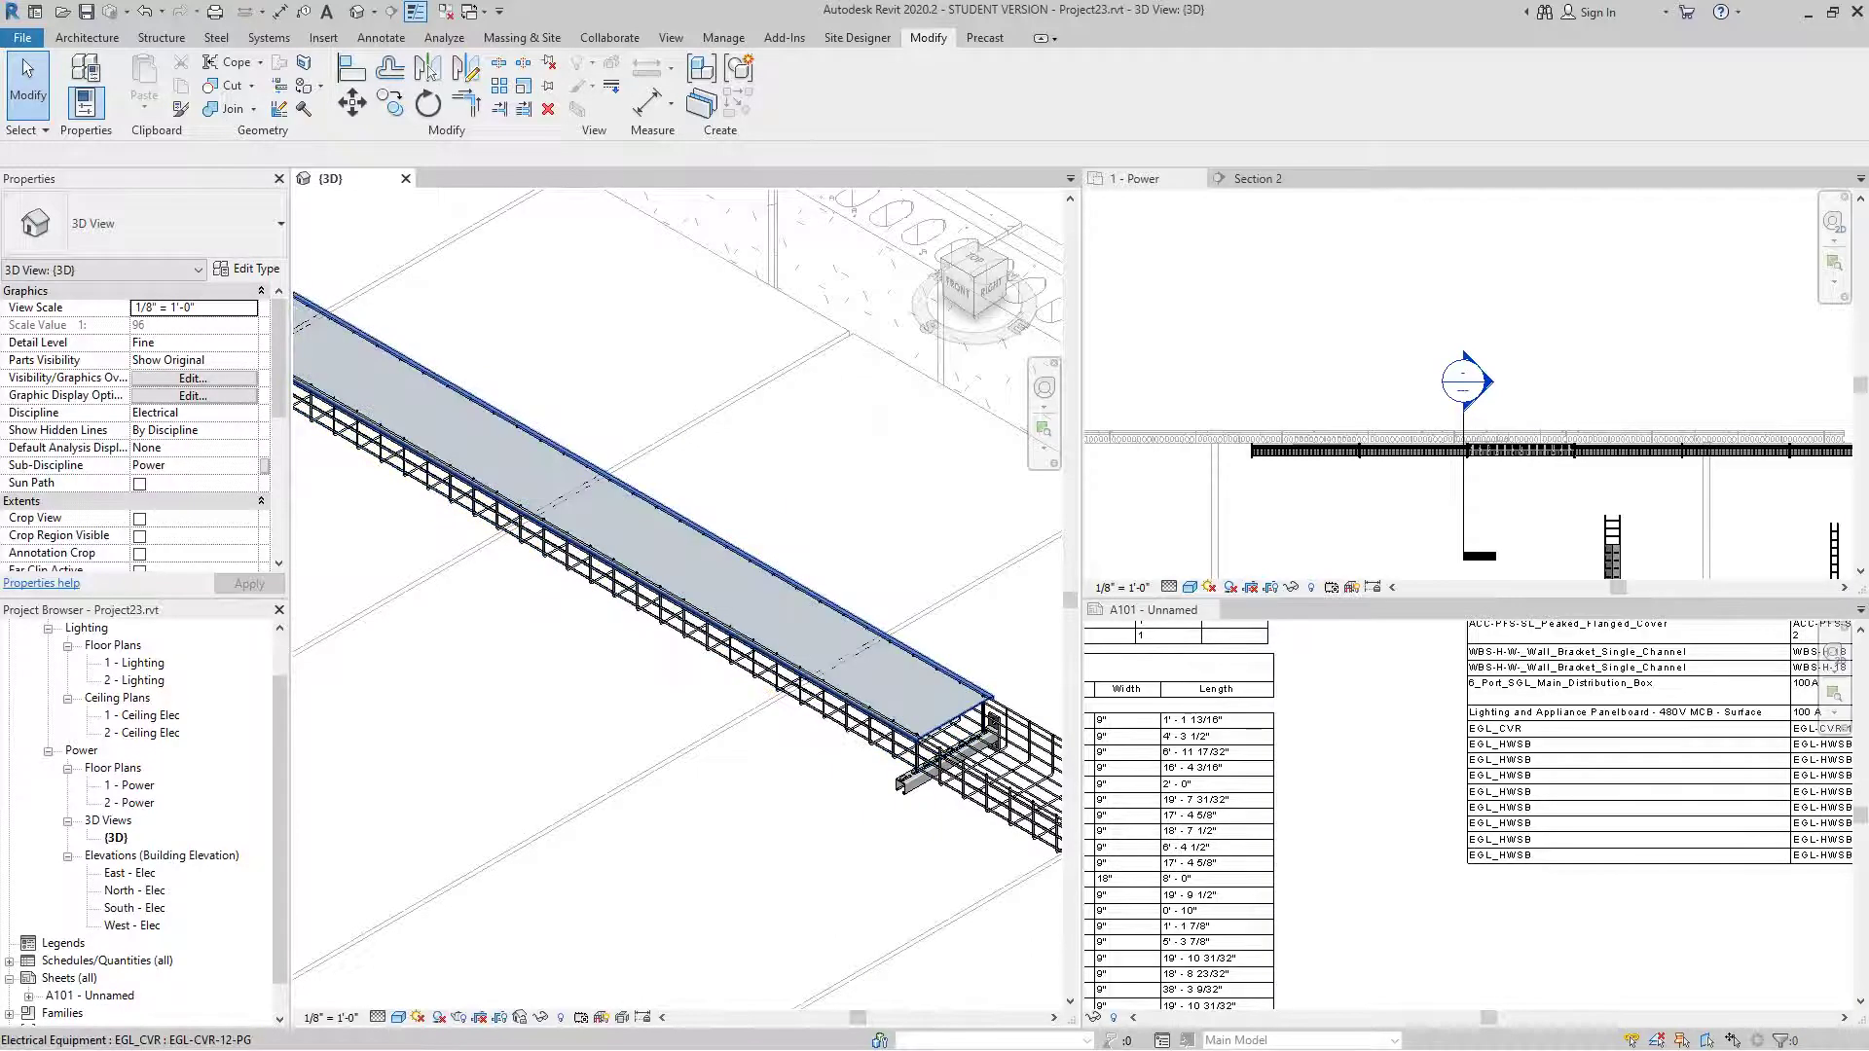
- Inspect the EGL-CVR-12-PG cover in the 3D view and the EGL6-12SL-120 tray beneath it in the plan, selecting each separately
{"action": "left_click", "coordinate": [562, 472]}
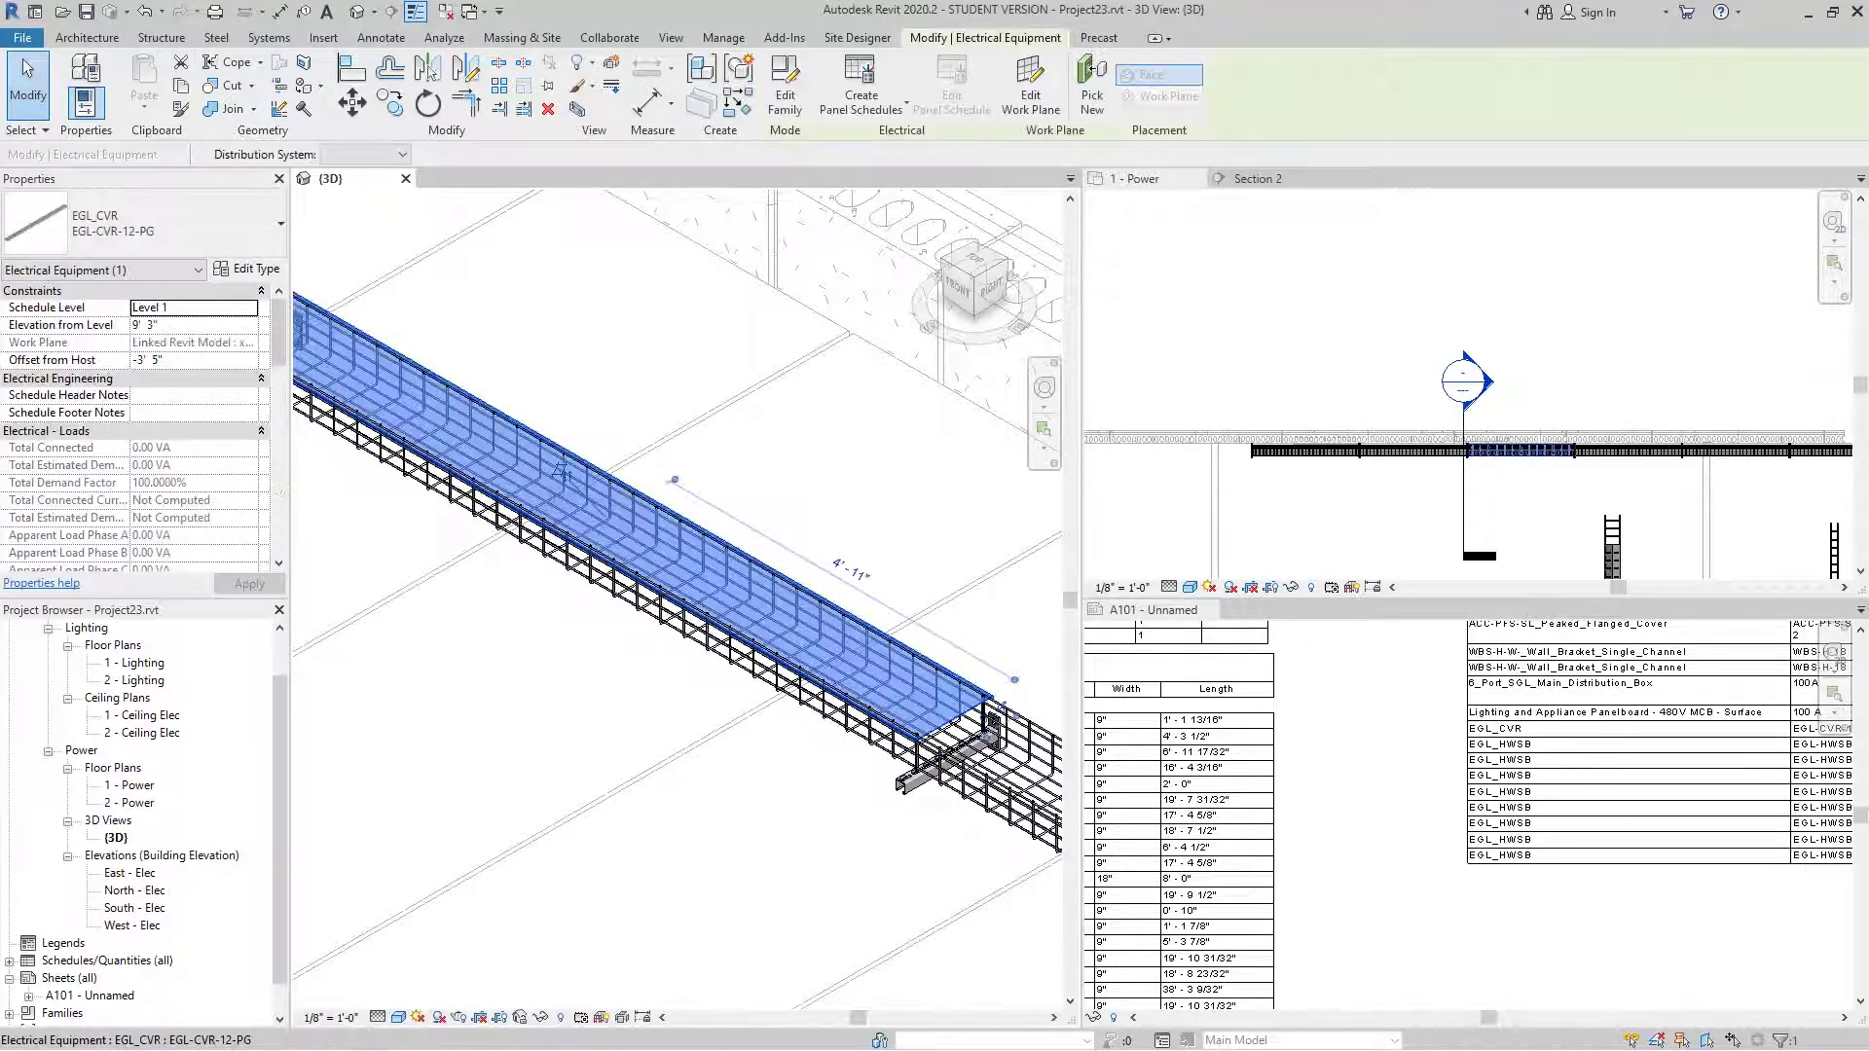
{"action": "scroll", "coordinate": [1565, 446], "scroll_direction": "up", "scroll_amount": 3}
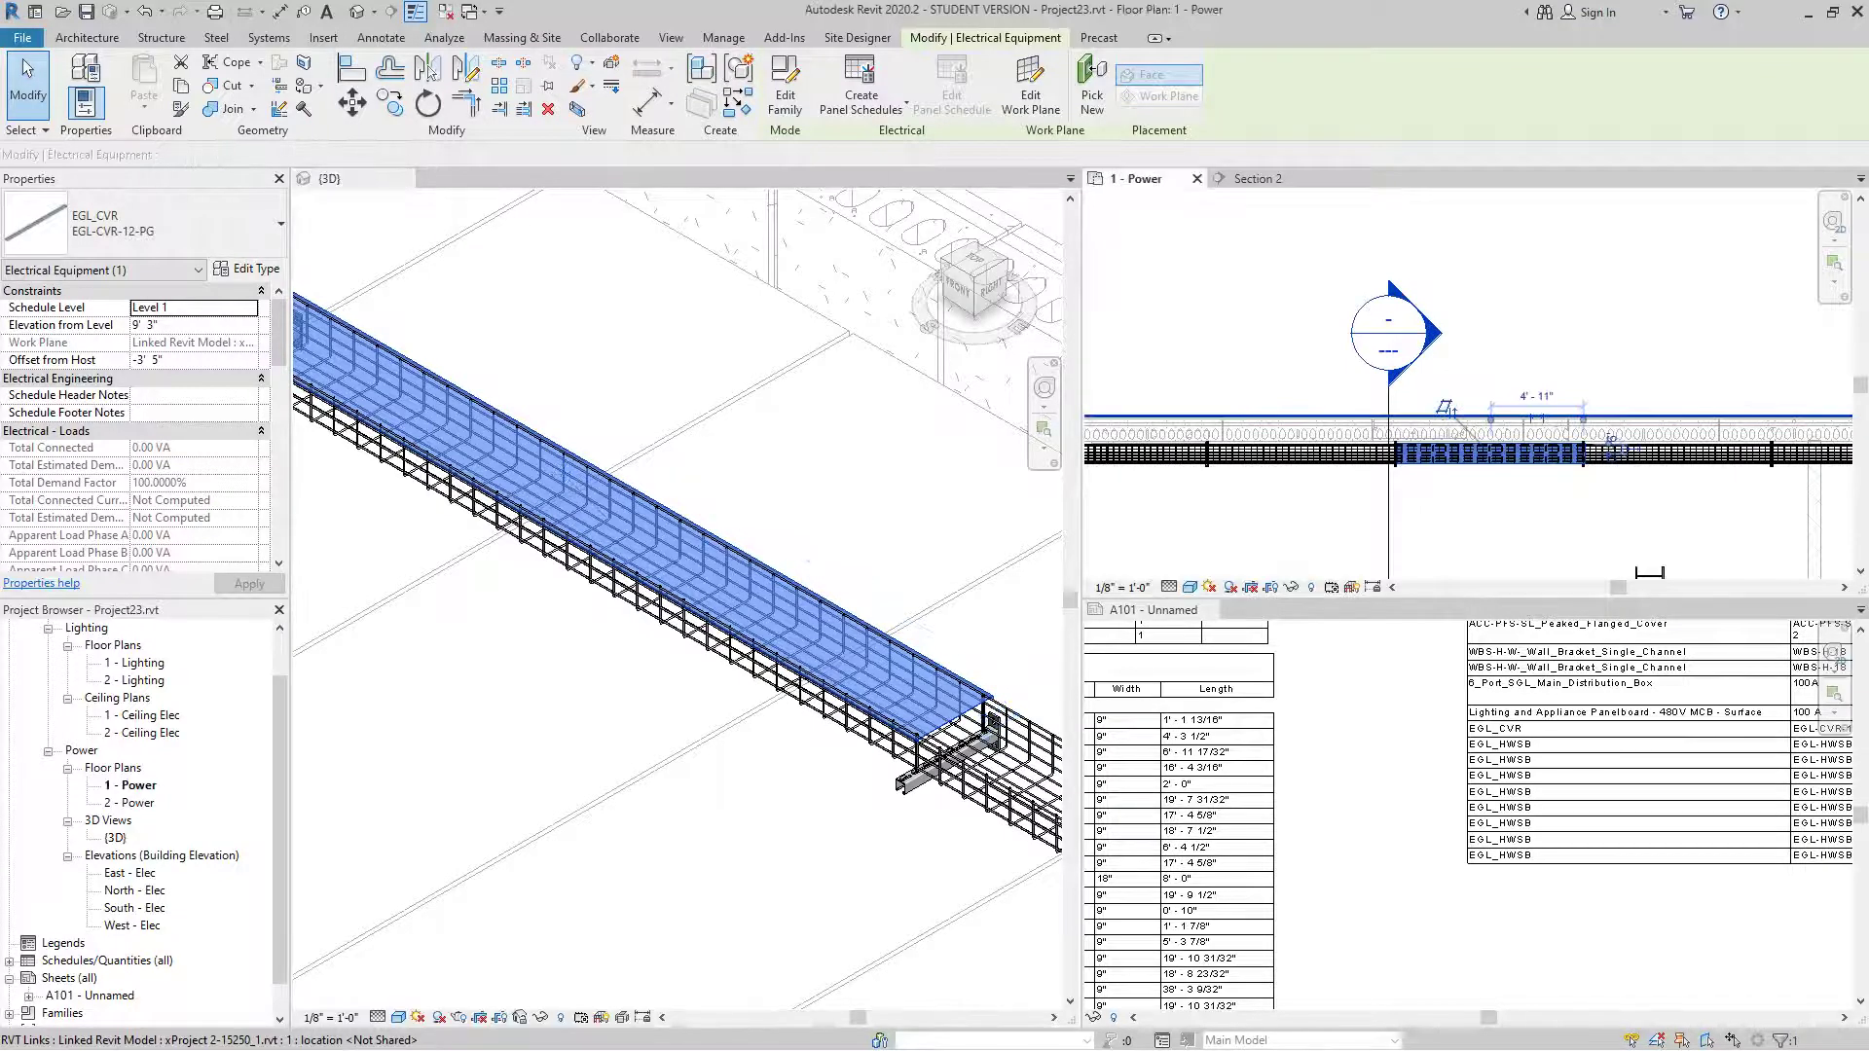
{"action": "middle_click_drag", "start_coordinate": [1565, 446], "coordinate": [1541, 447]}
{"action": "key", "text": "Escape"}
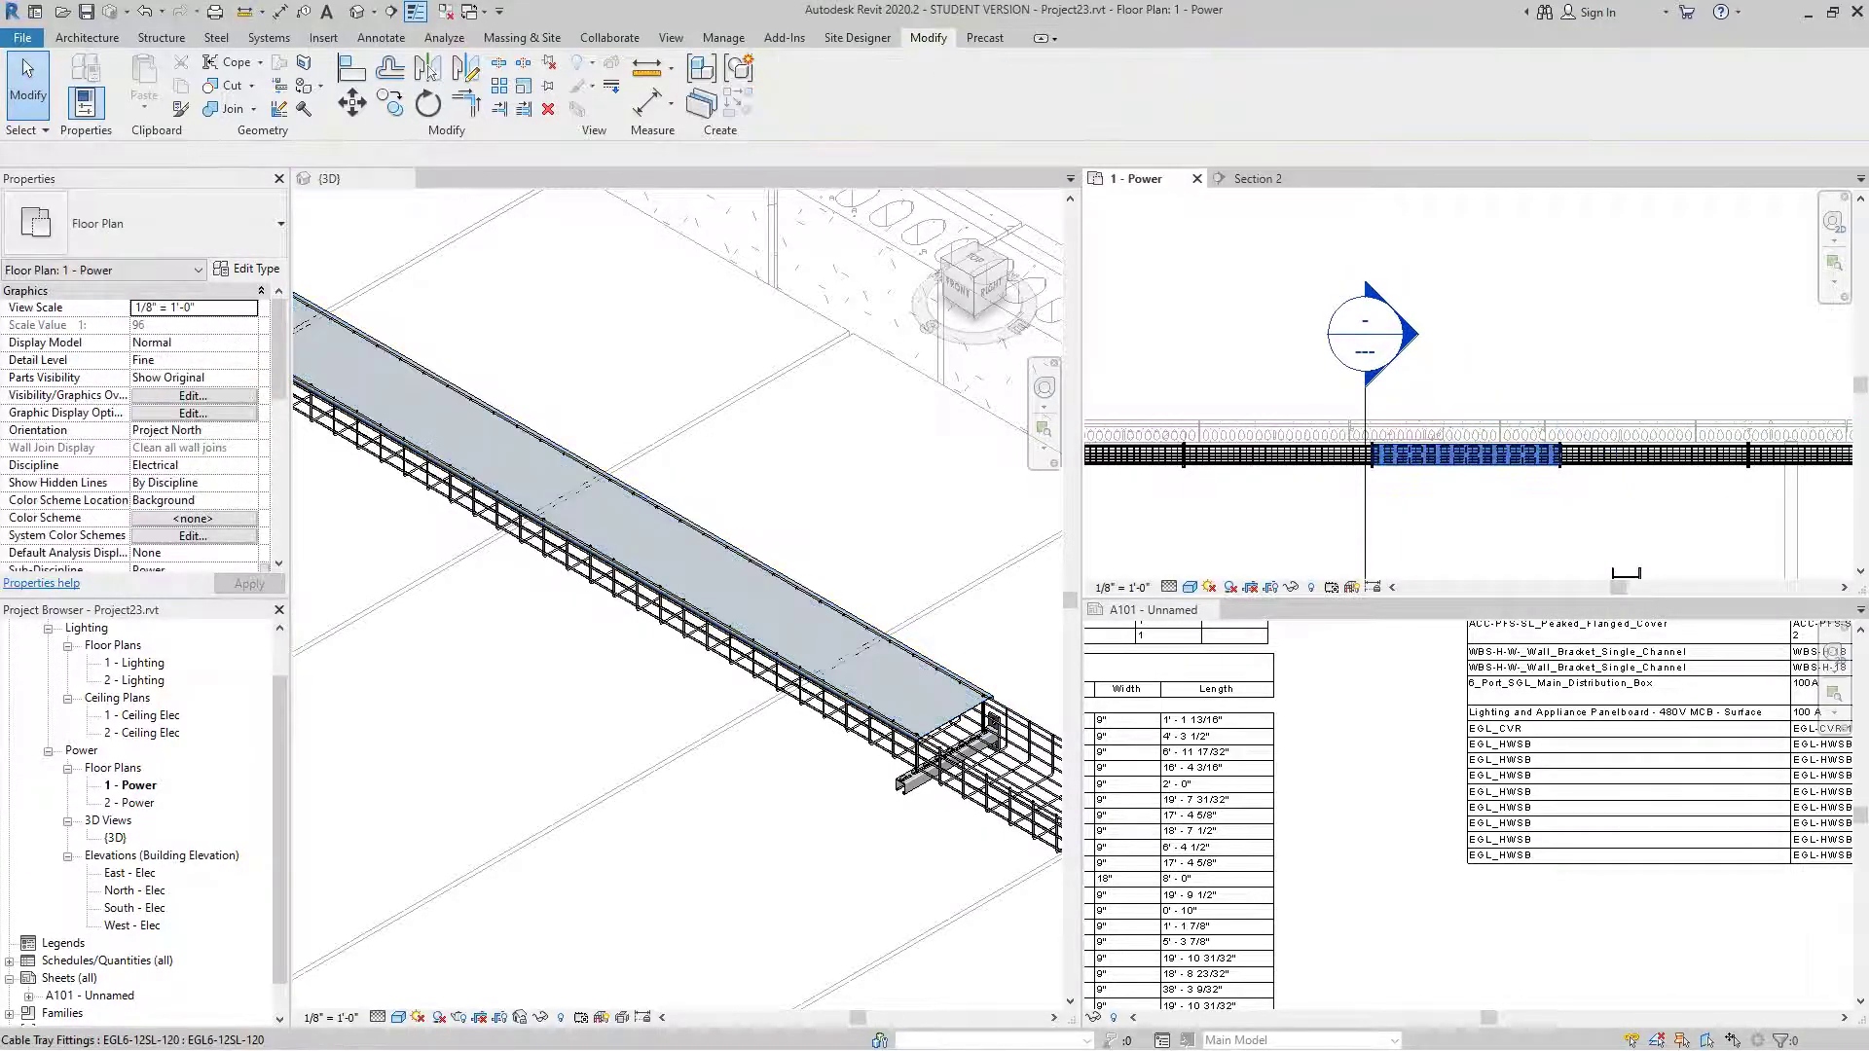
{"action": "left_click", "coordinate": [1419, 412]}
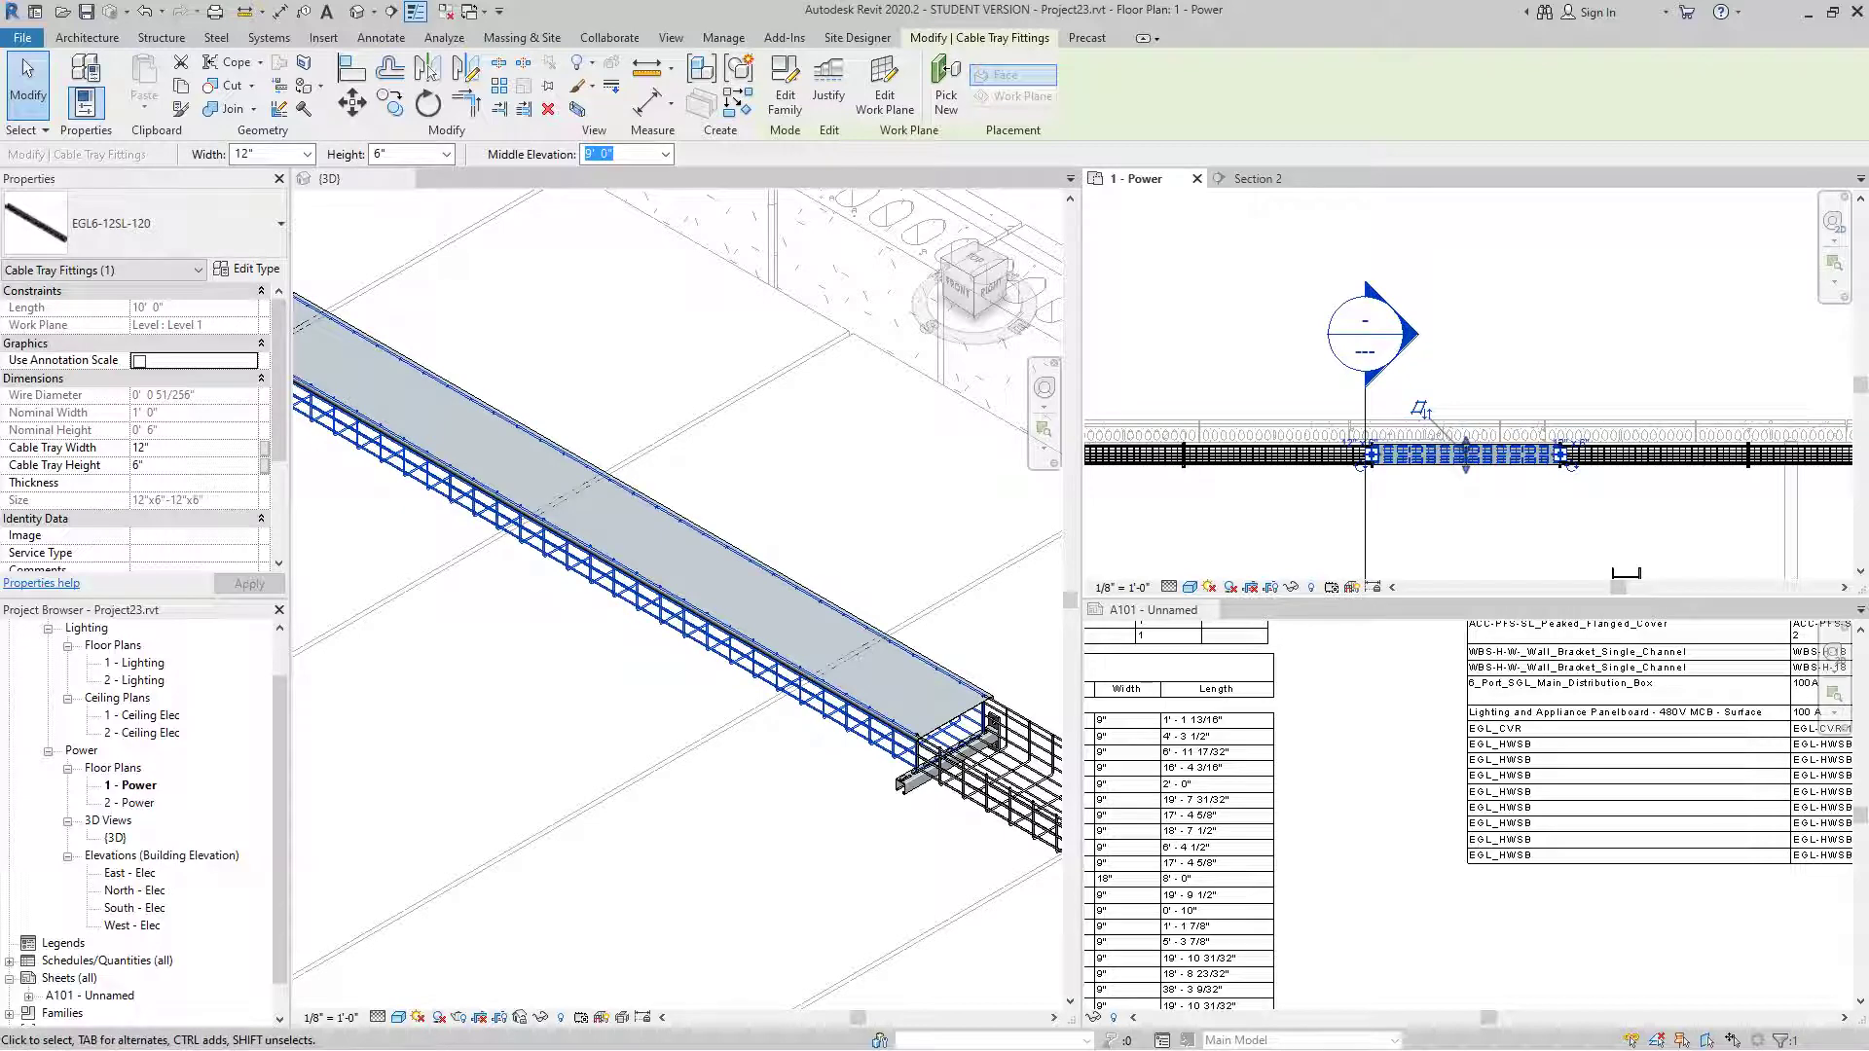
{"action": "key", "text": "Escape"}
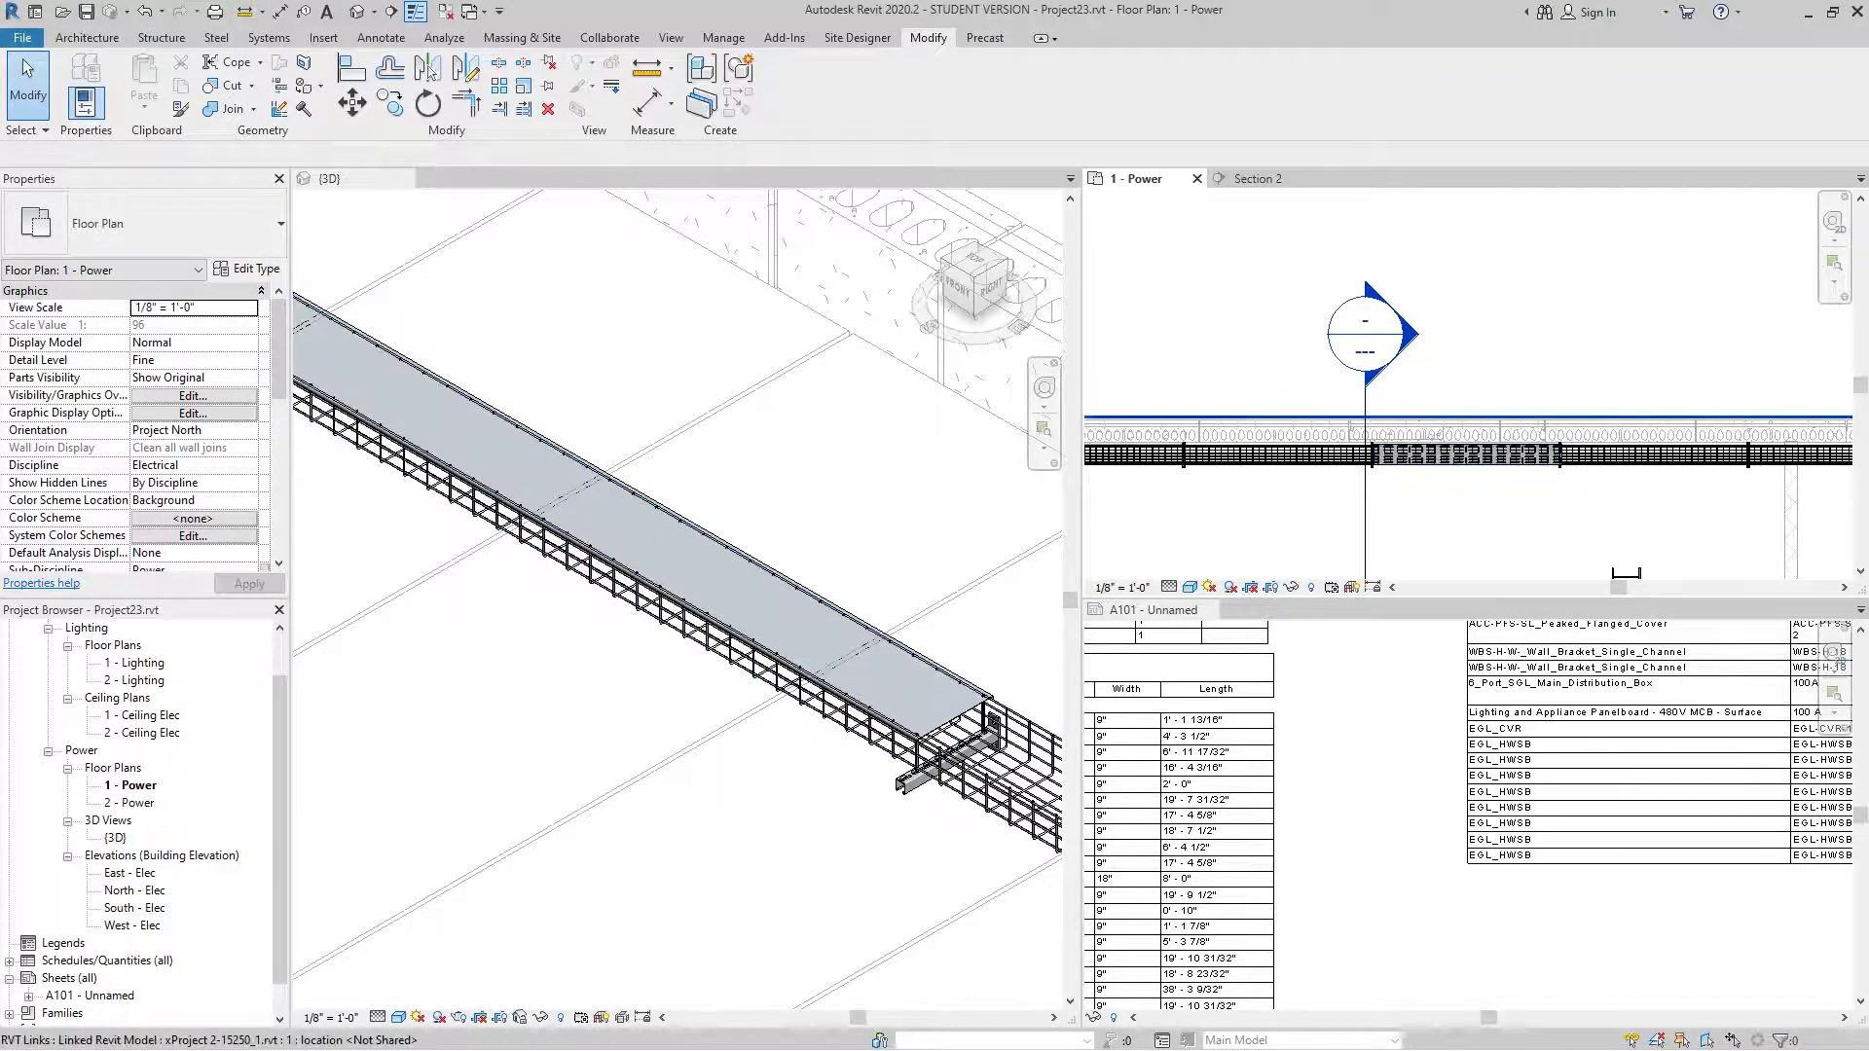
{"action": "scroll", "coordinate": [1525, 451], "scroll_direction": "up", "scroll_amount": 2}
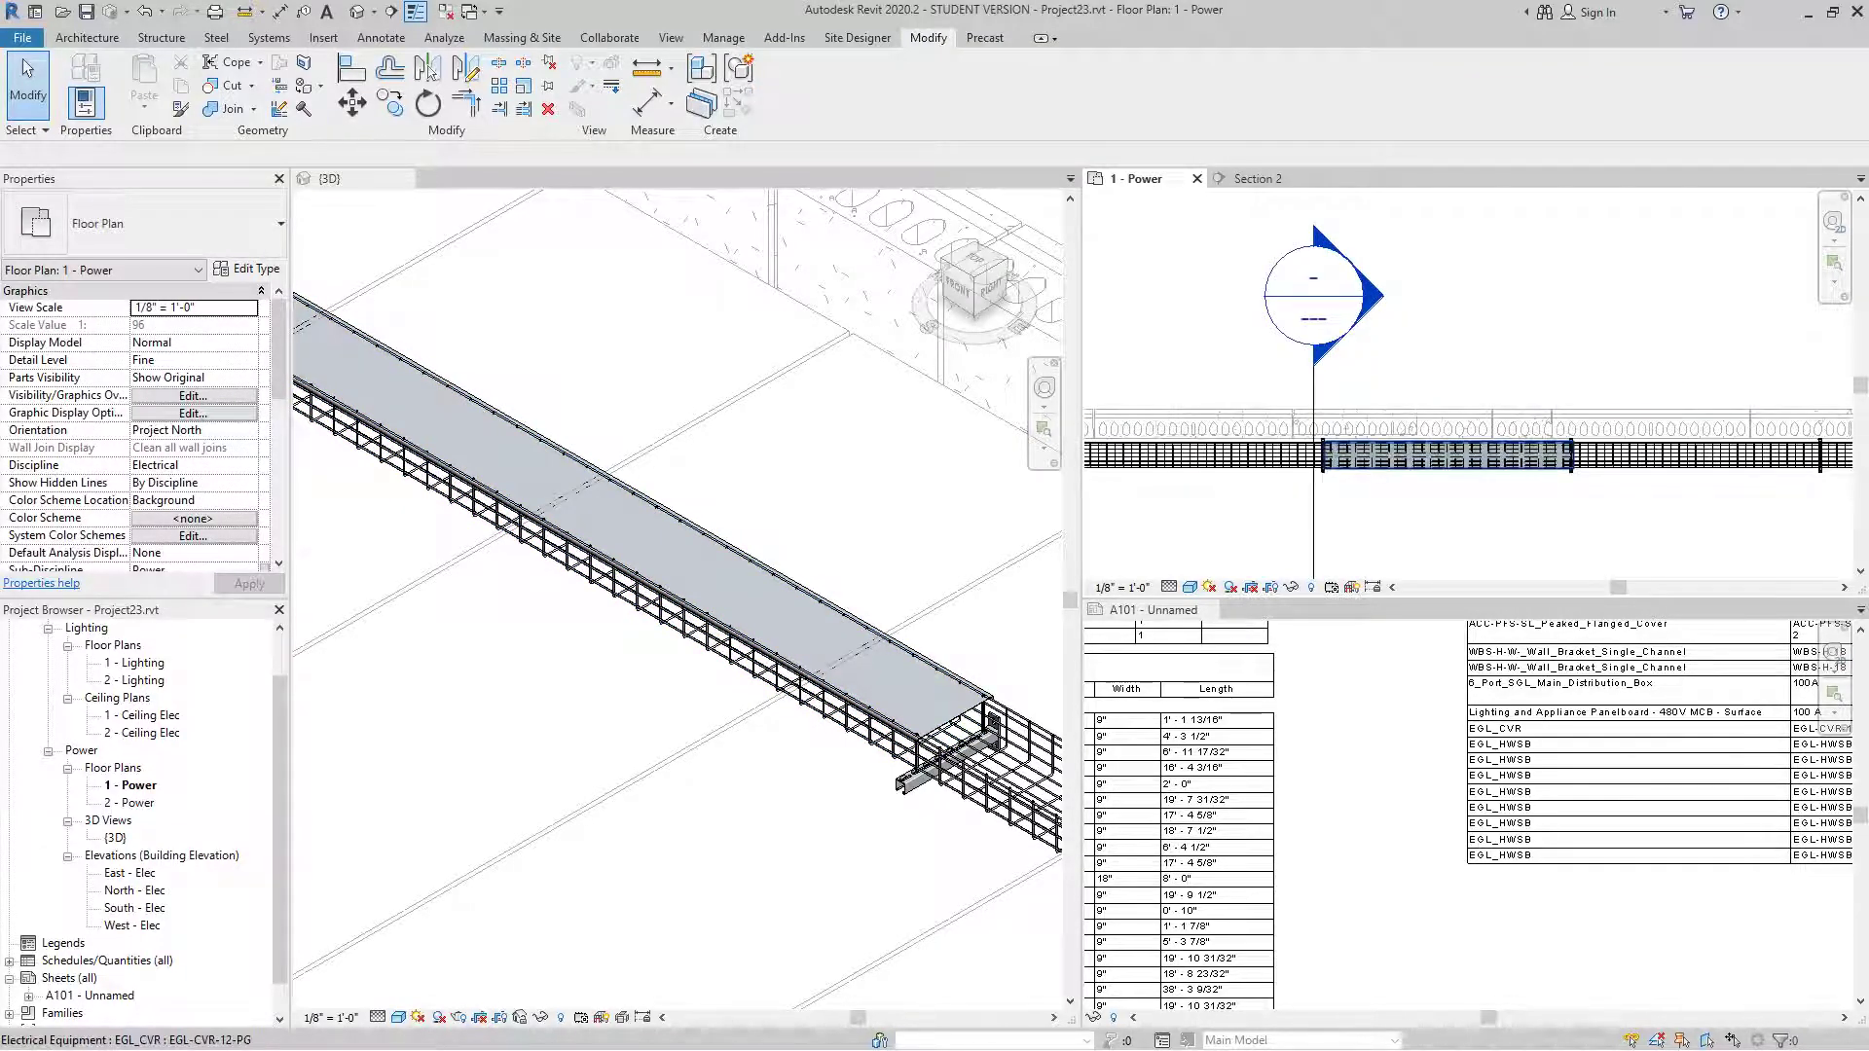
{"action": "left_click", "coordinate": [1470, 477]}
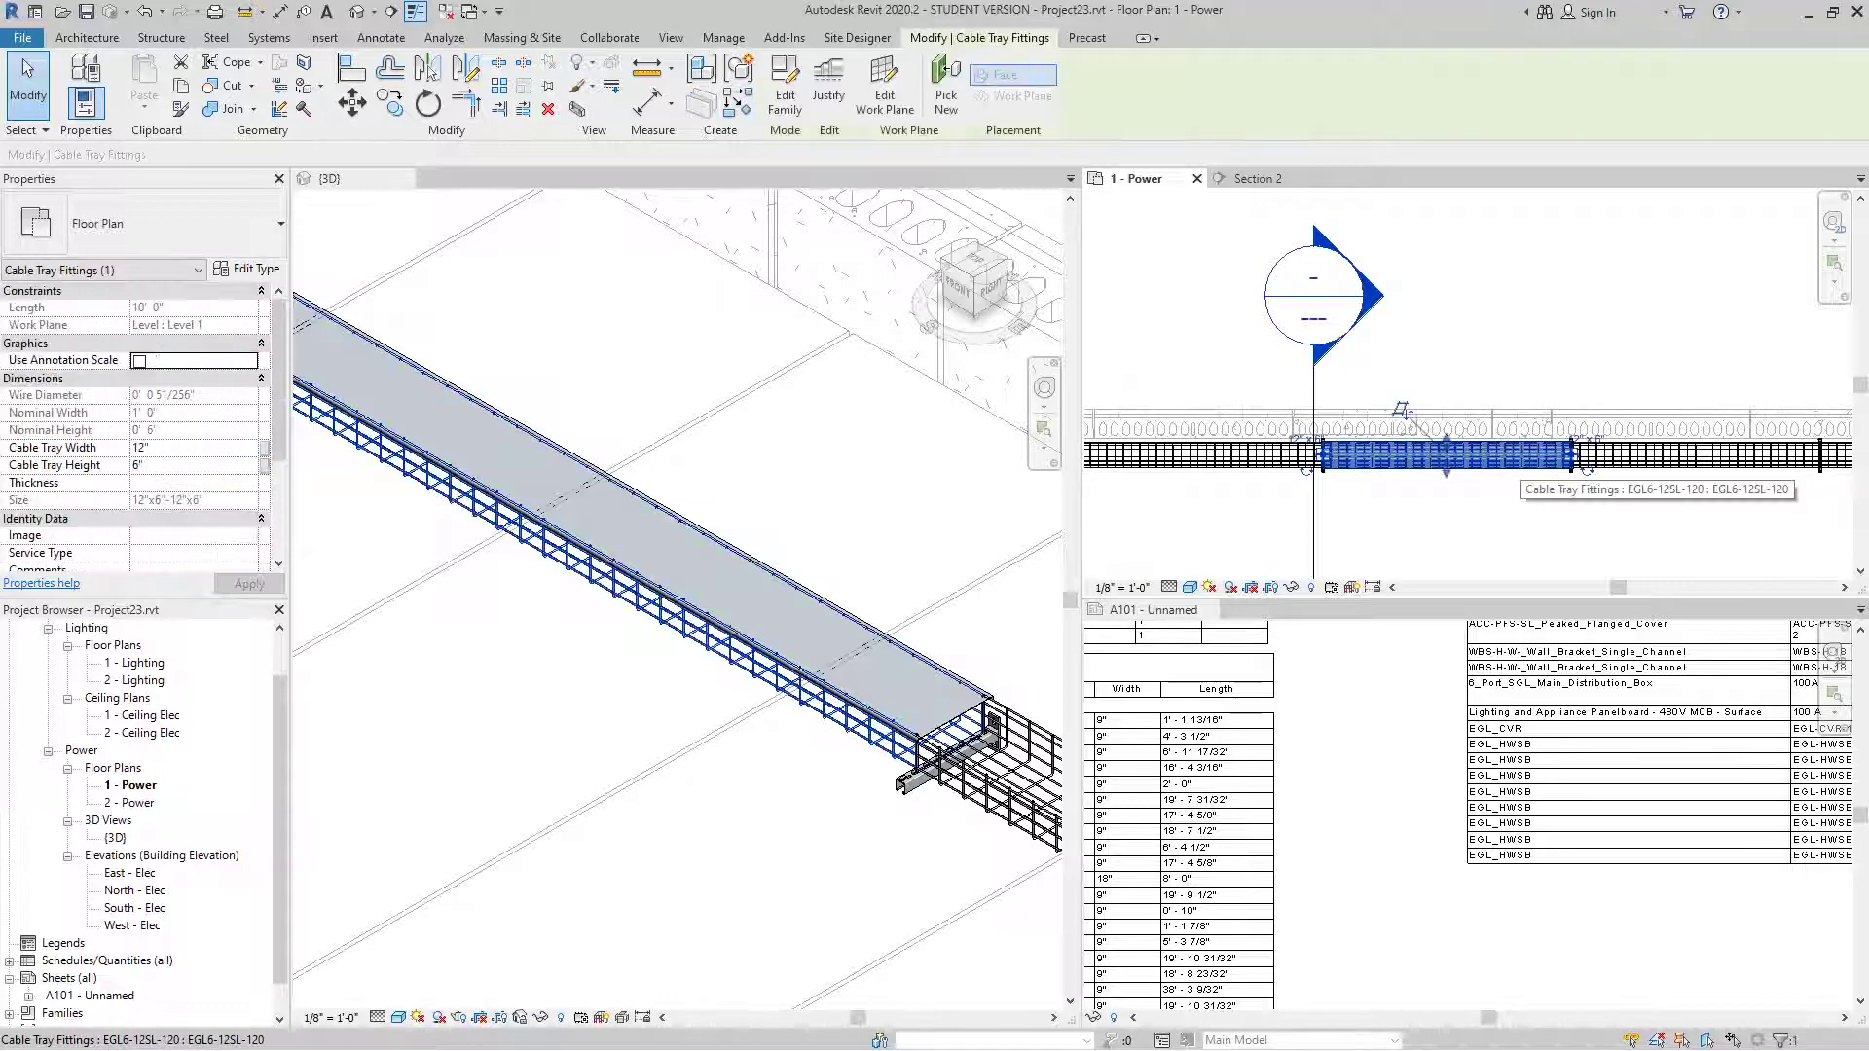
{"action": "key", "text": "Escape"}
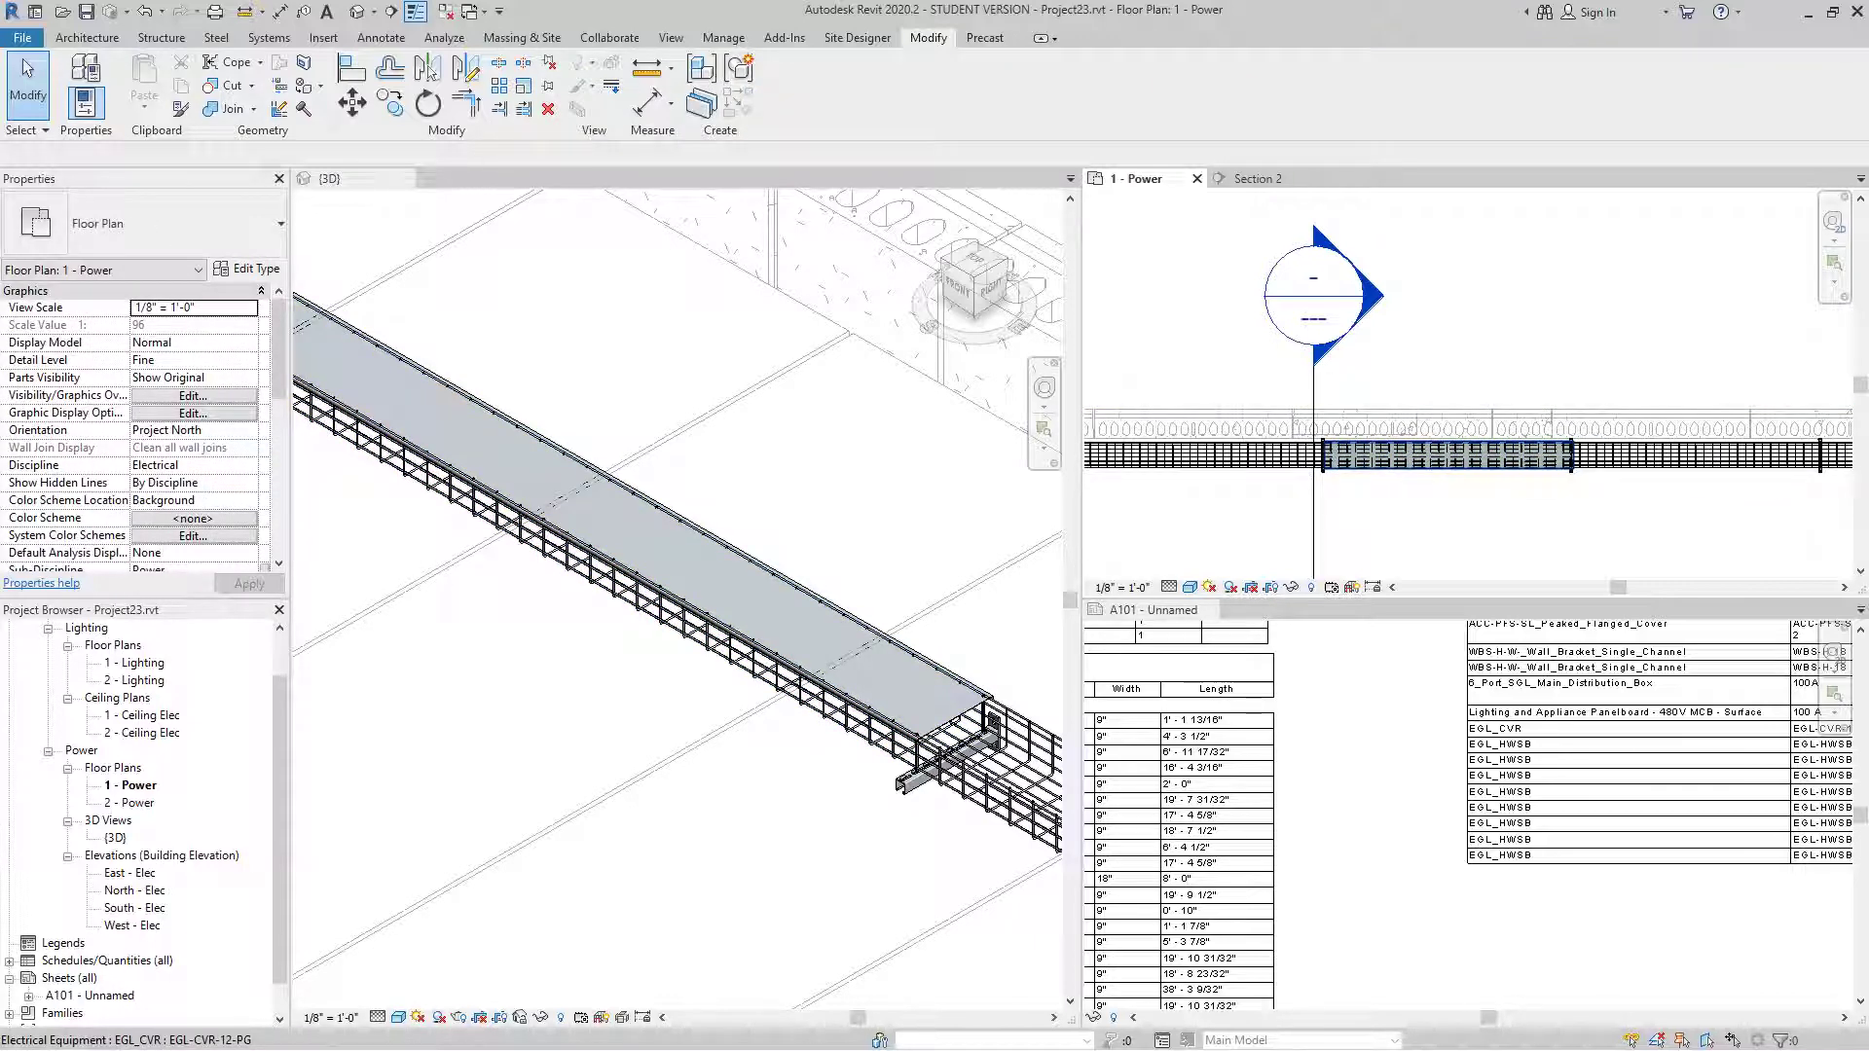
{"action": "left_click", "coordinate": [1402, 414]}
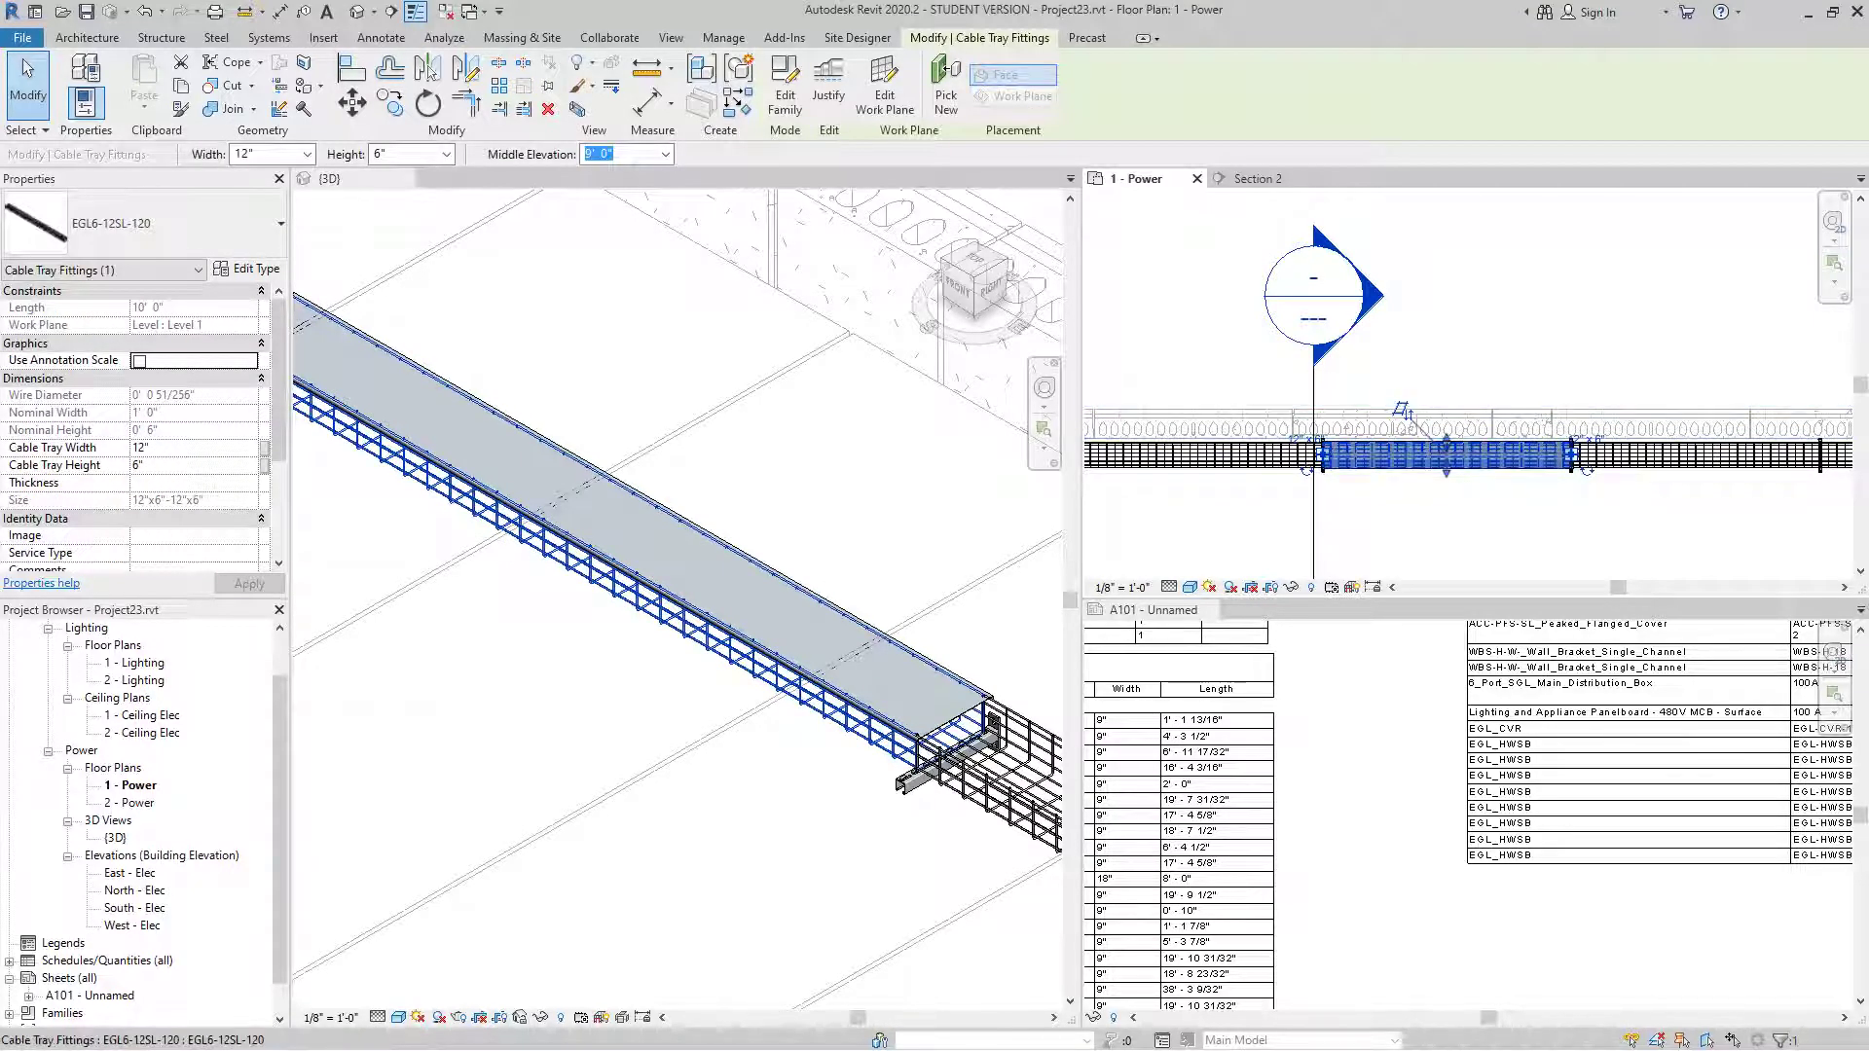
{"action": "key", "text": "Escape"}
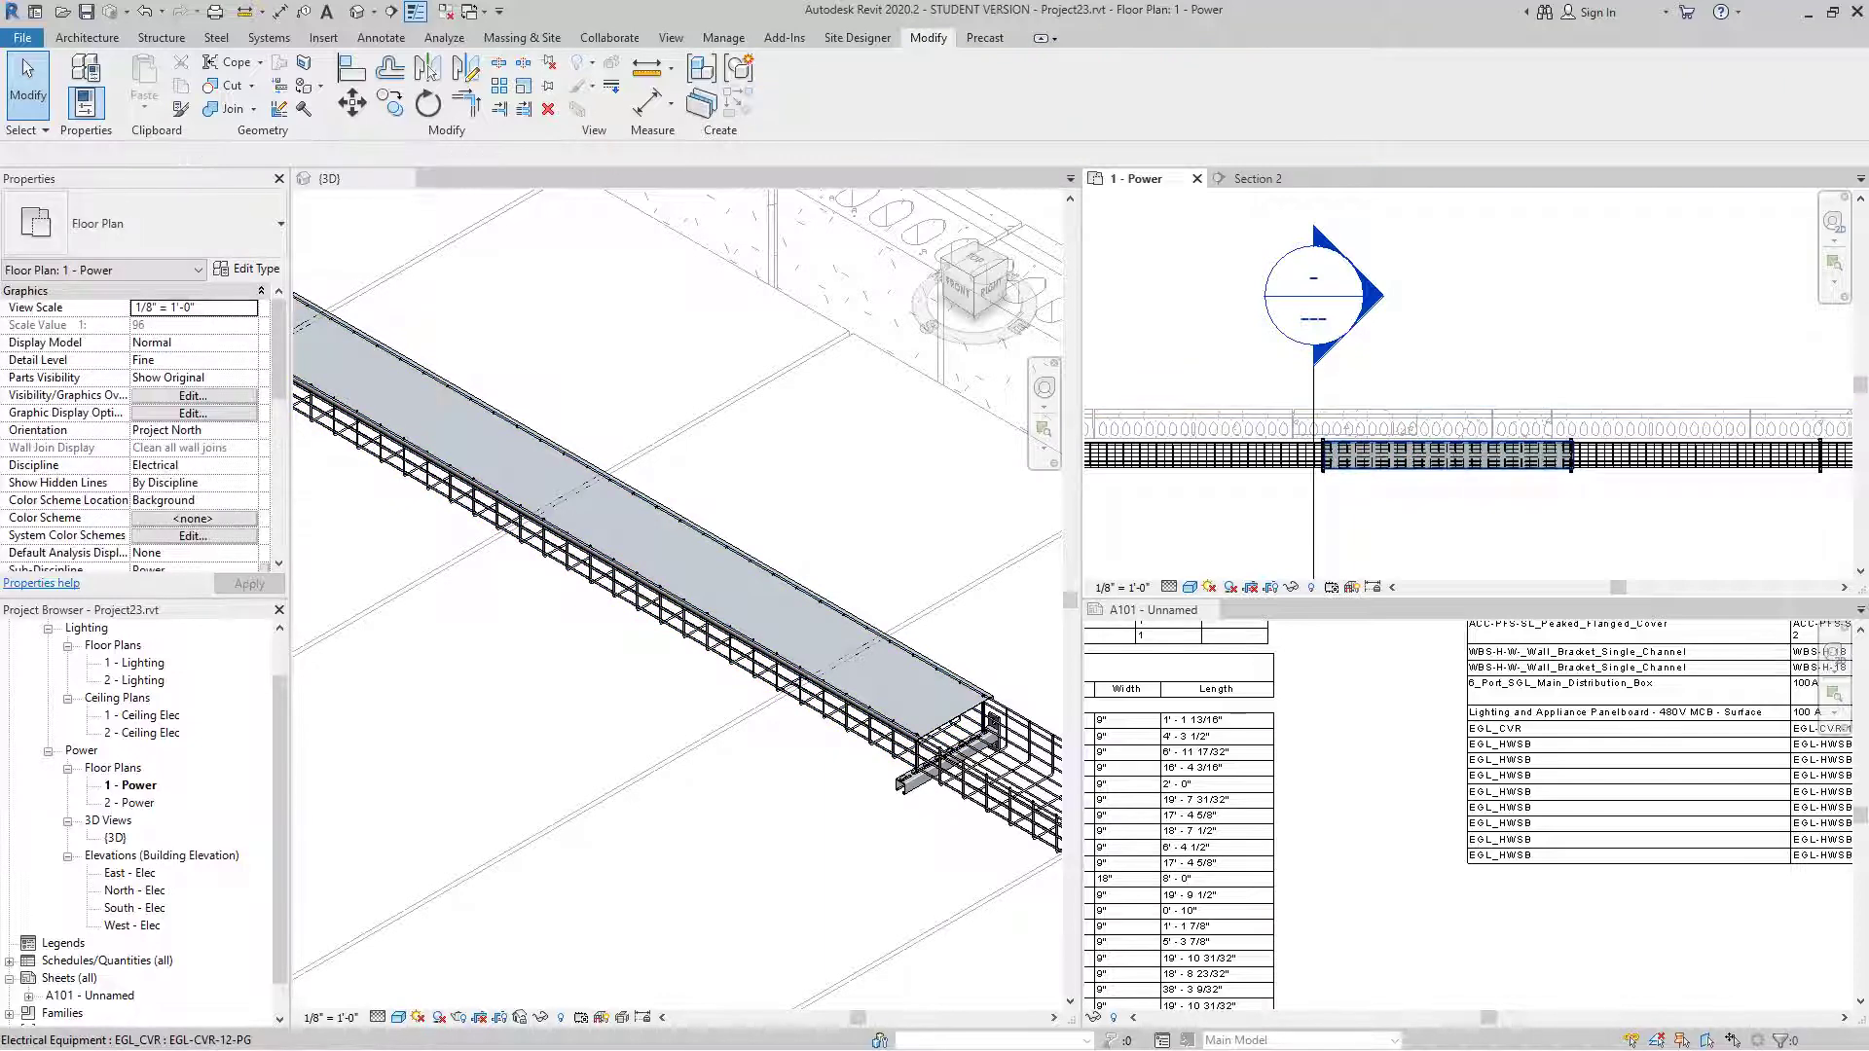
- Copy the EGL-CVR-12-PG cover along the wall run onto the adjoining tray section, picking it in 3D and placing it in the plan
{"action": "left_click", "coordinate": [845, 650]}
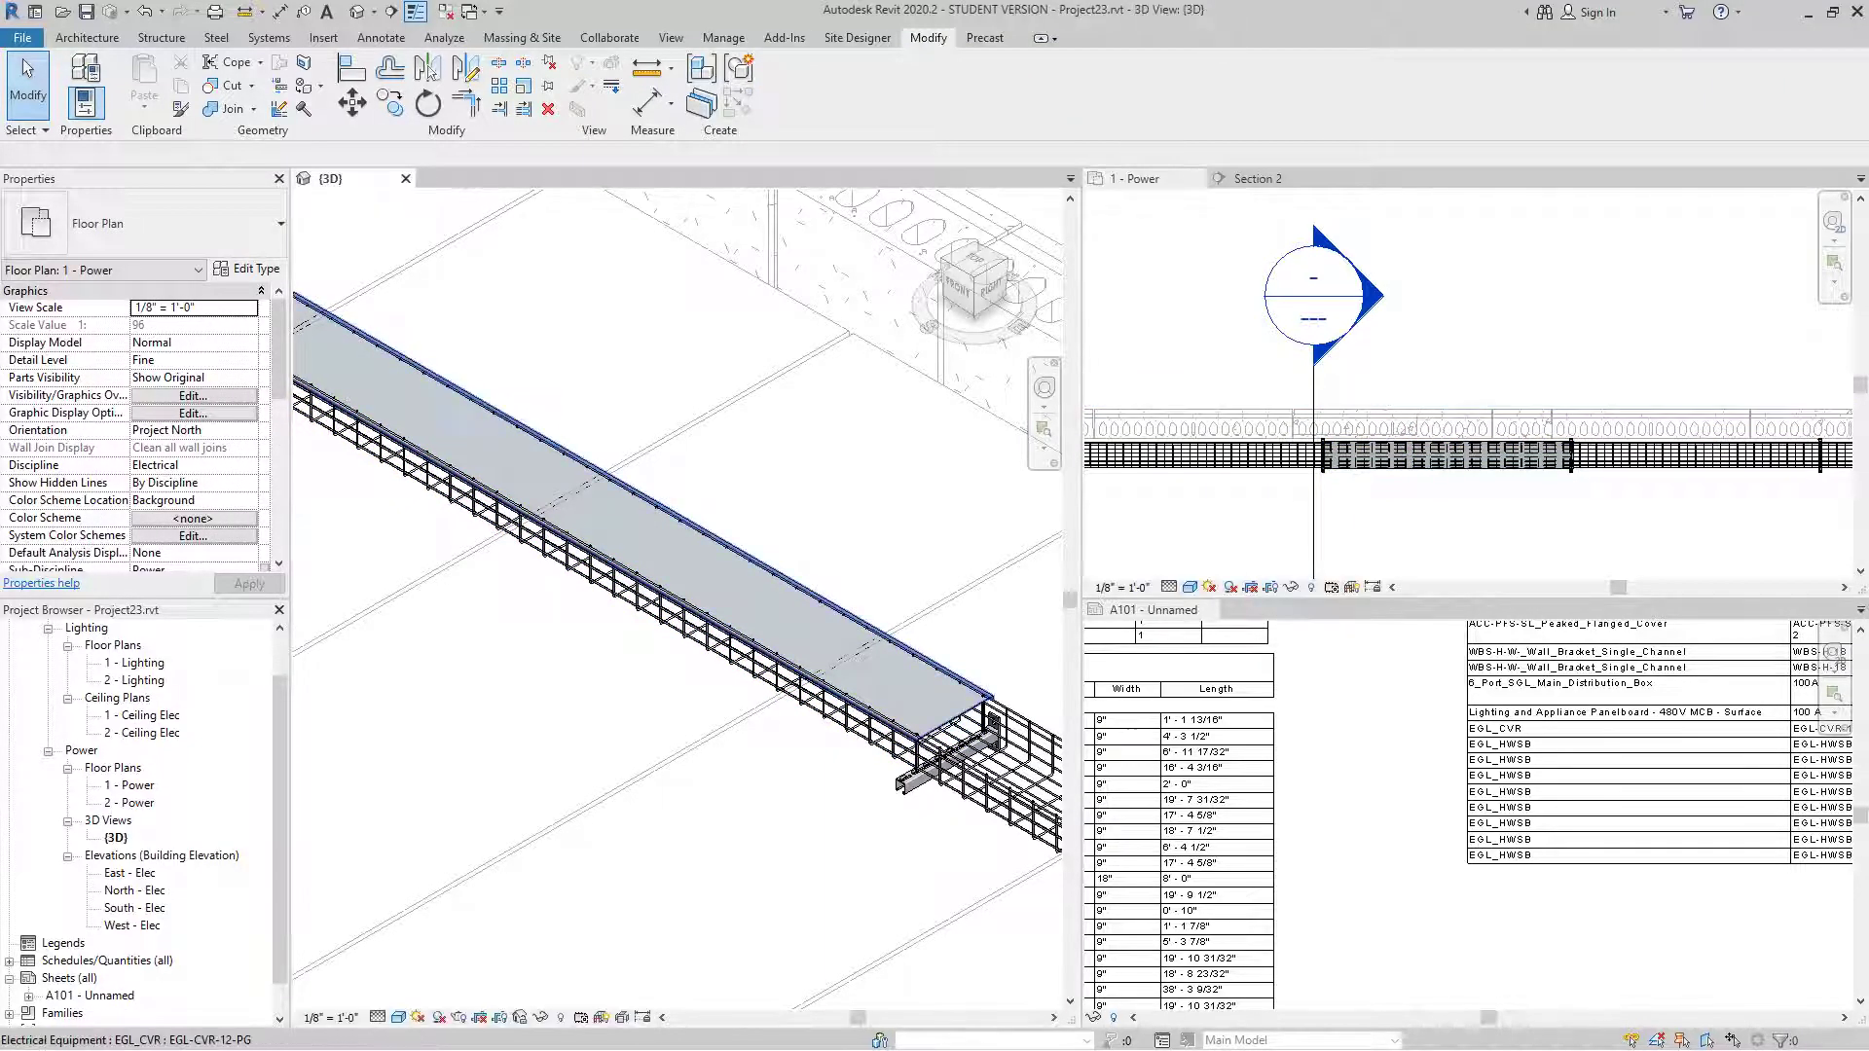
{"action": "left_click", "coordinate": [562, 471]}
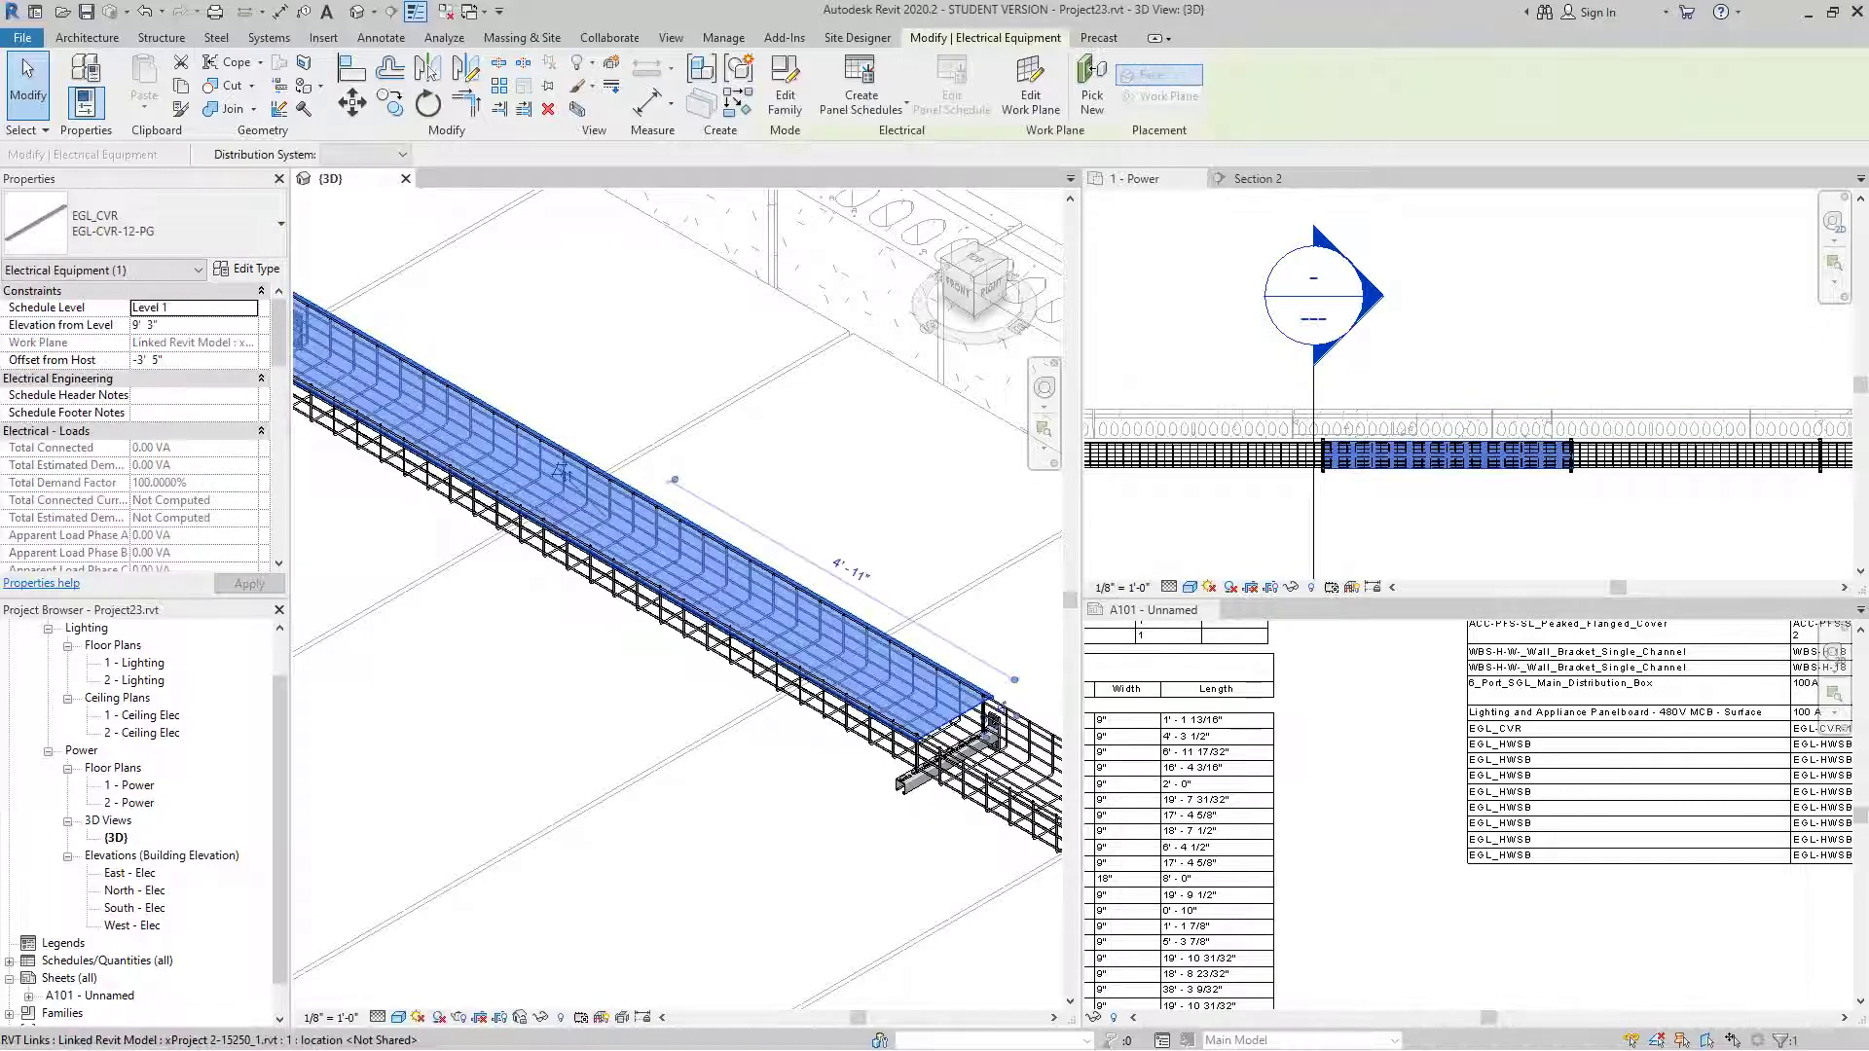
{"action": "left_click", "coordinate": [1406, 409]}
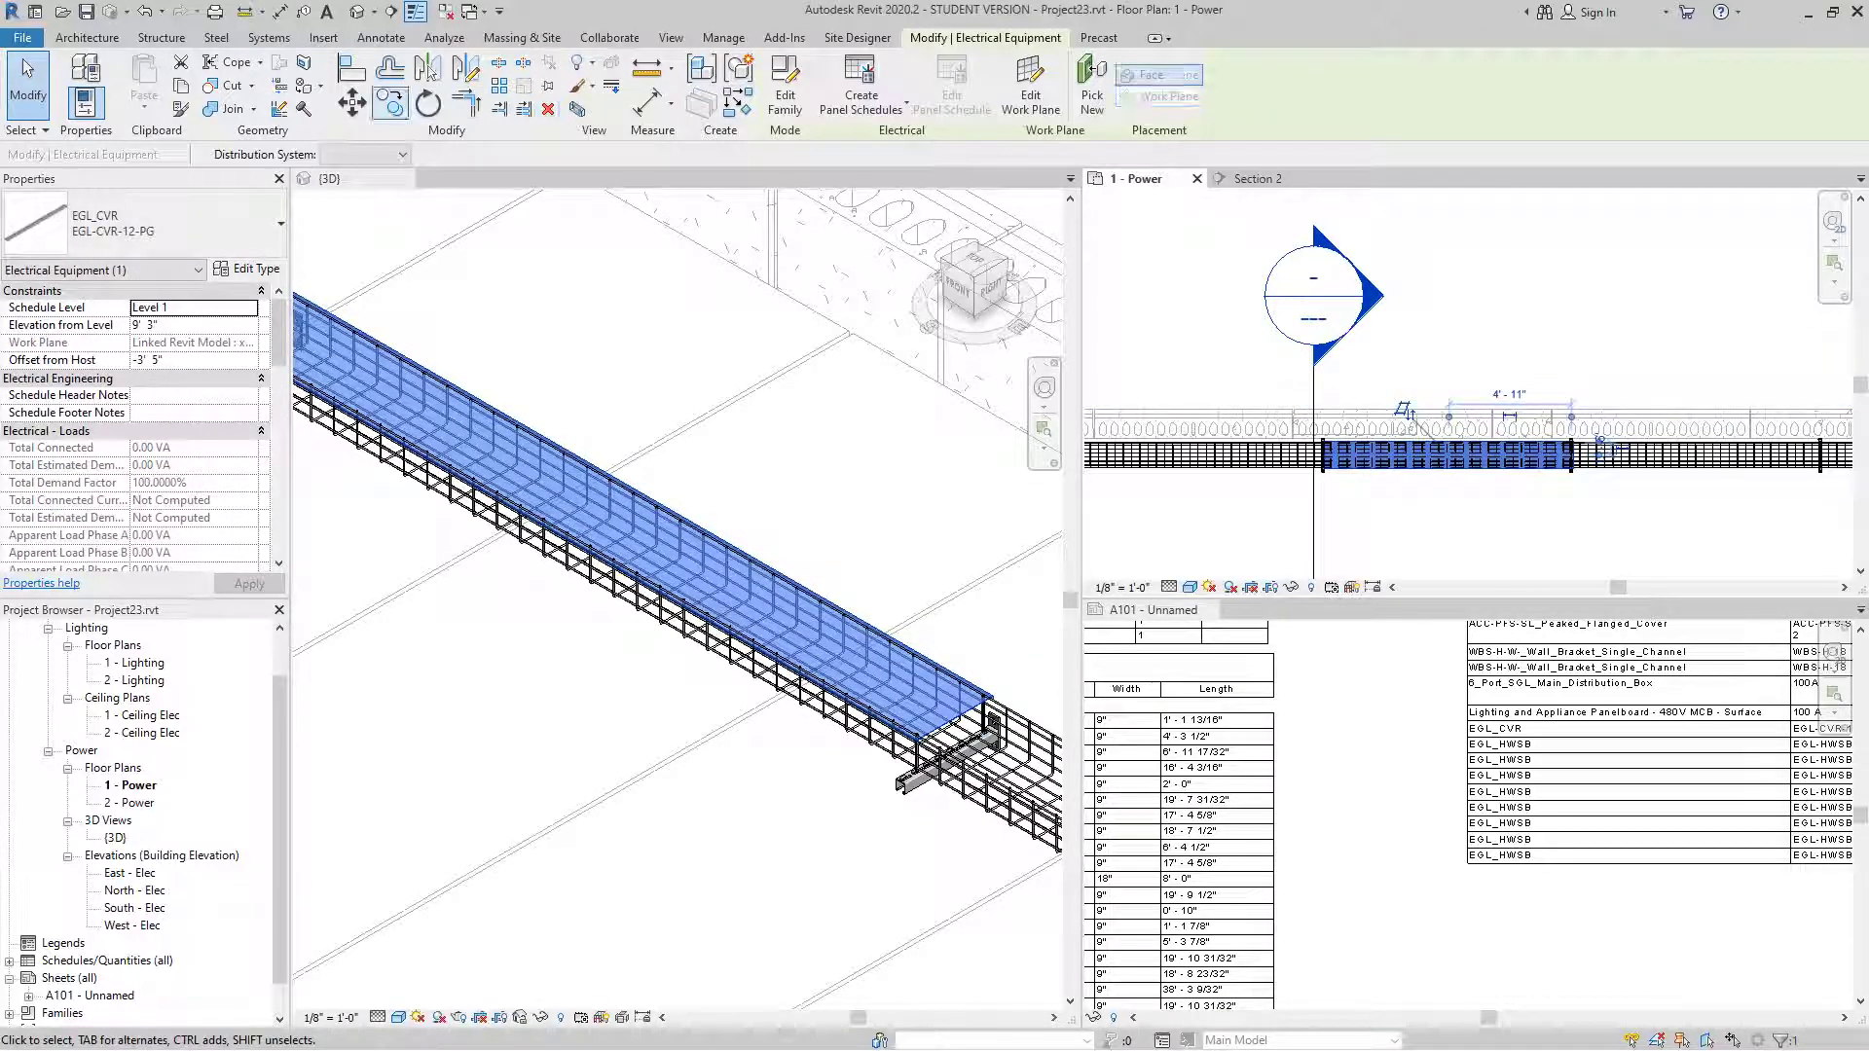
{"action": "left_click", "coordinate": [391, 104]}
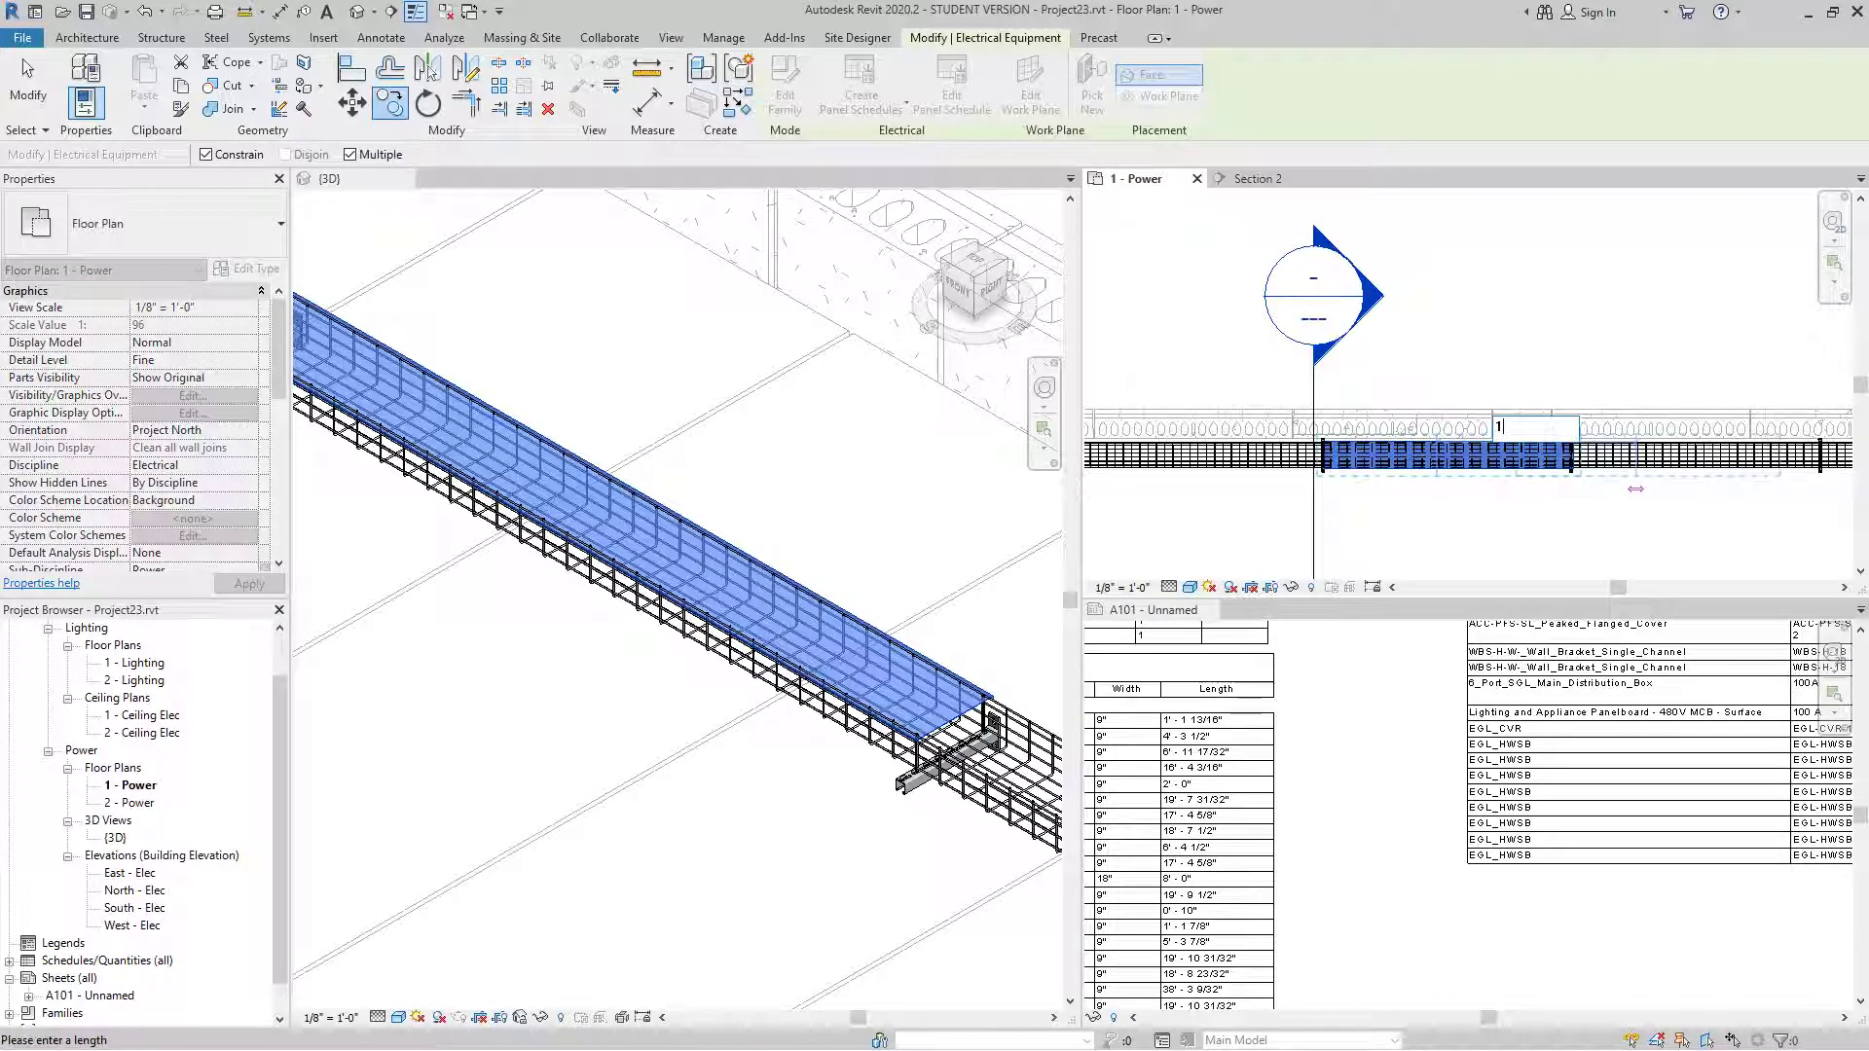
{"action": "key", "text": "Return"}
{"action": "key", "text": "Escape"}
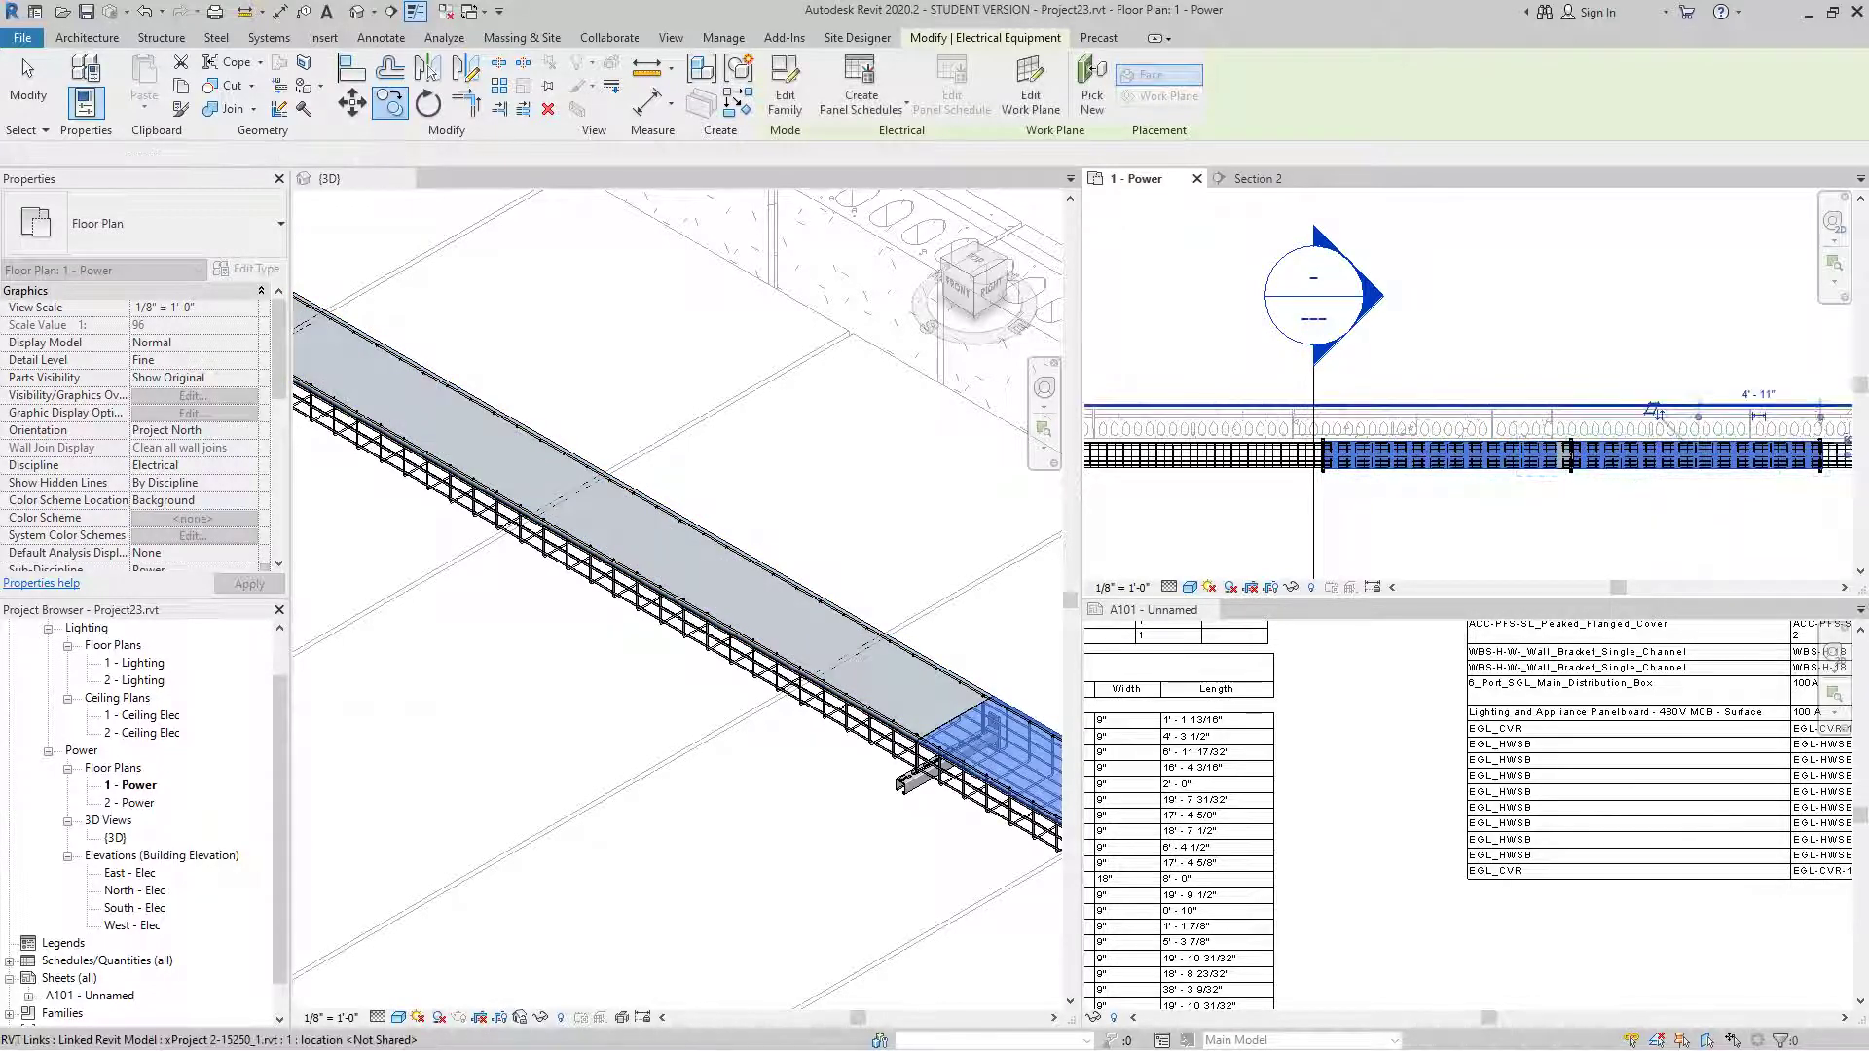
{"action": "scroll", "coordinate": [951, 554], "scroll_direction": "down", "scroll_amount": 2}
{"action": "scroll", "coordinate": [927, 575], "scroll_direction": "up", "scroll_amount": 2}
{"action": "key", "text": "Escape"}
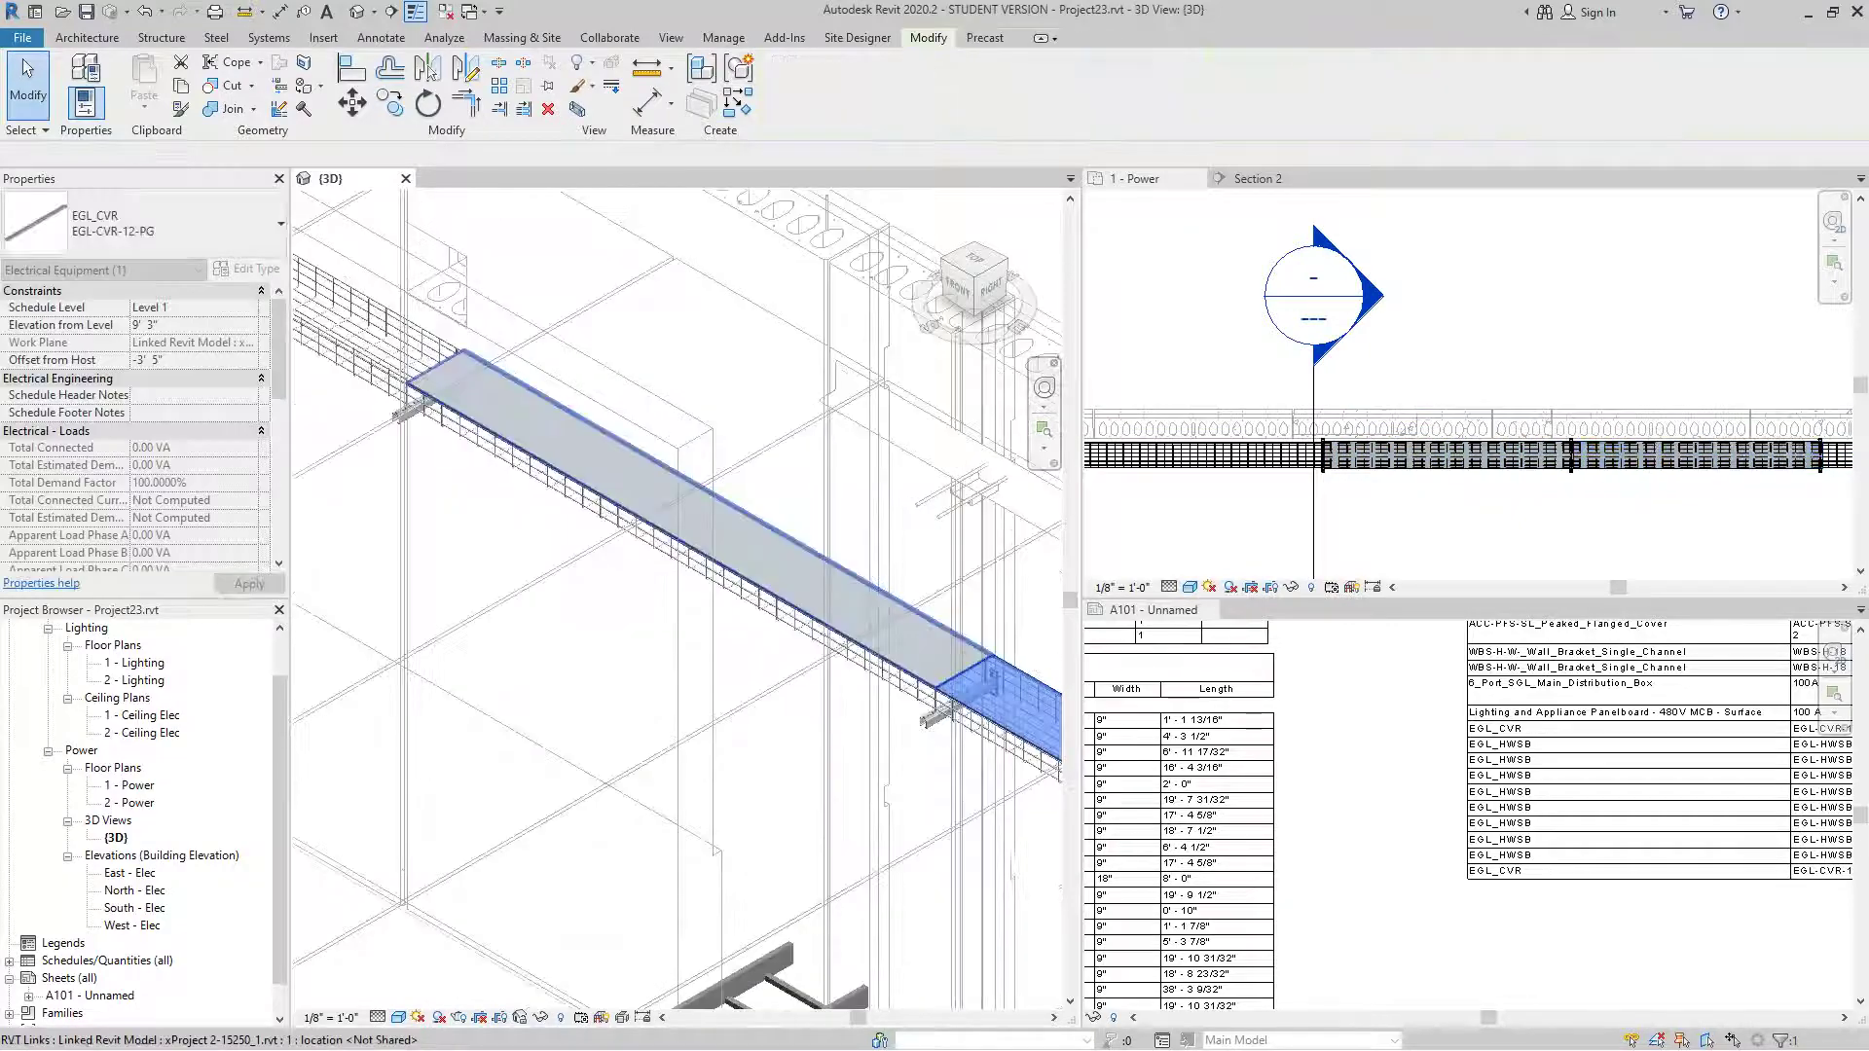
- Examine the copied cover in the 3D view, including how its end meets the wire tray and wall bracket
{"action": "scroll", "coordinate": [828, 671], "scroll_direction": "down", "scroll_amount": 1}
{"action": "middle_click_drag", "start_coordinate": [828, 672], "coordinate": [439, 503]}
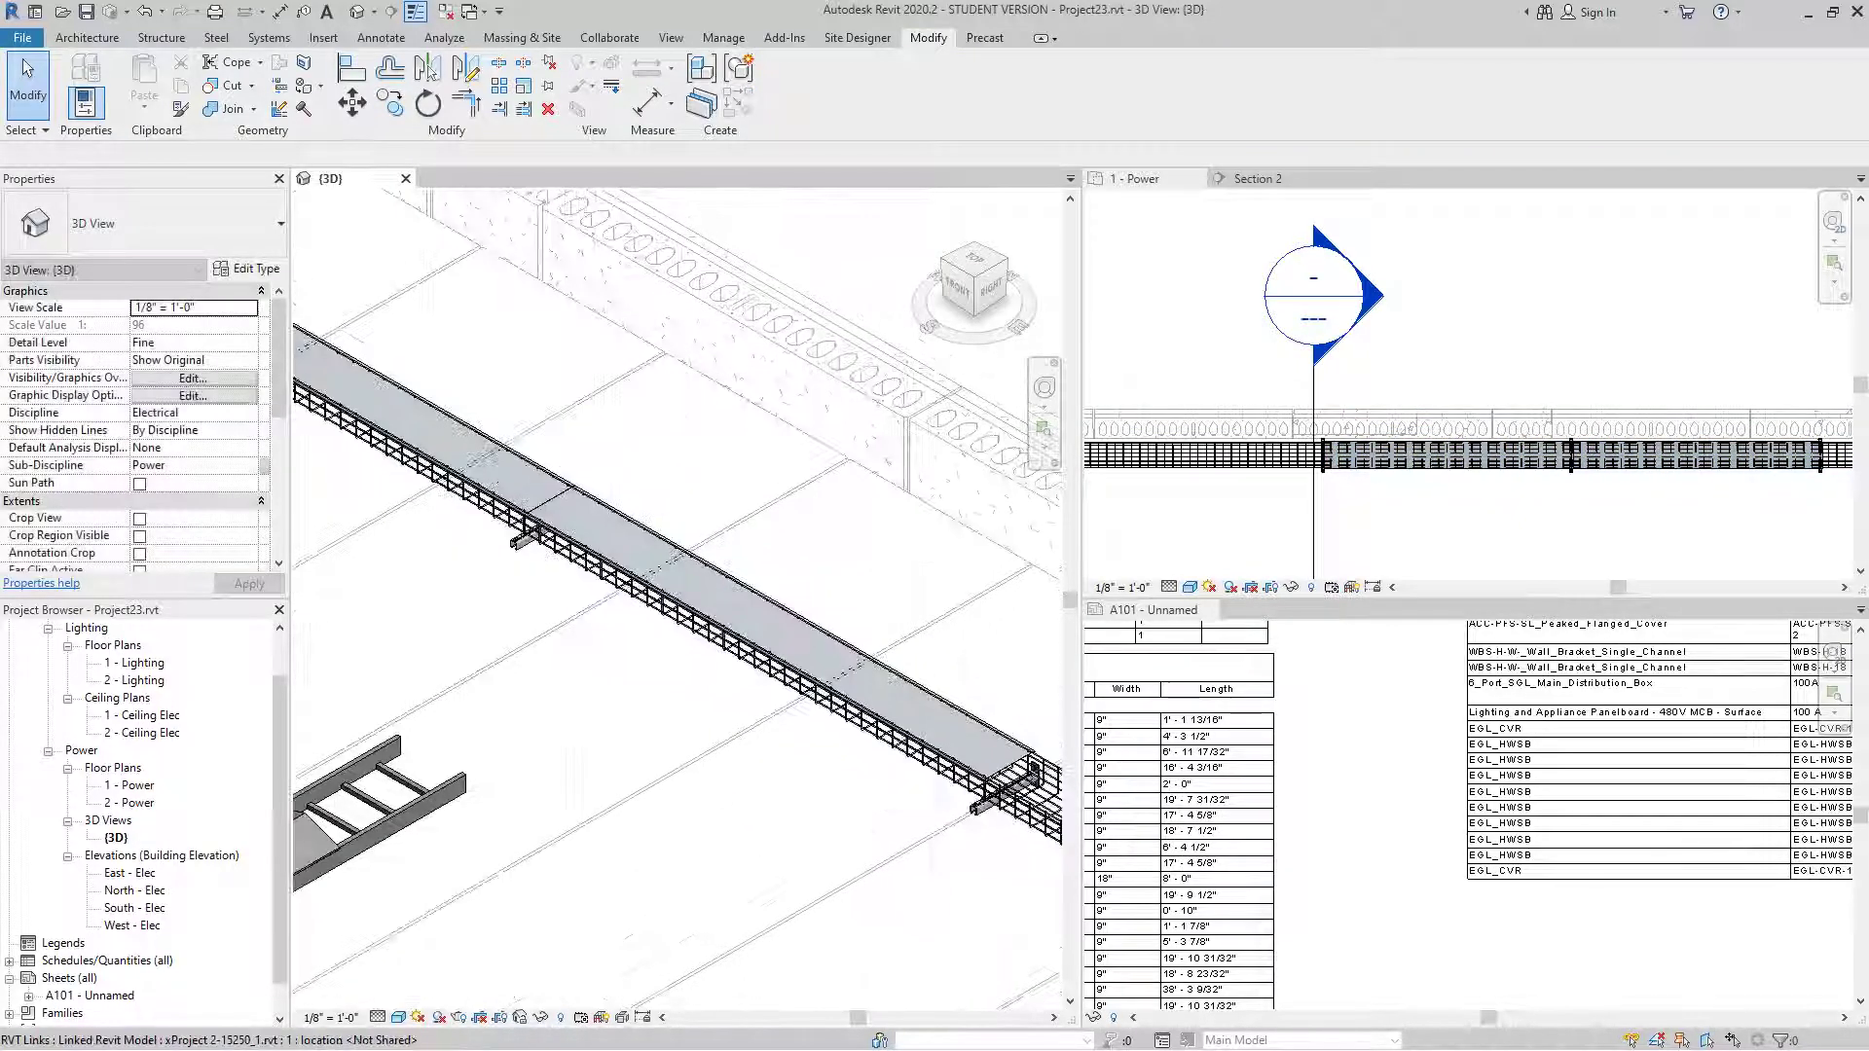
{"action": "scroll", "coordinate": [979, 749], "scroll_direction": "up", "scroll_amount": 2}
{"action": "middle_click_drag", "start_coordinate": [979, 750], "coordinate": [801, 640]}
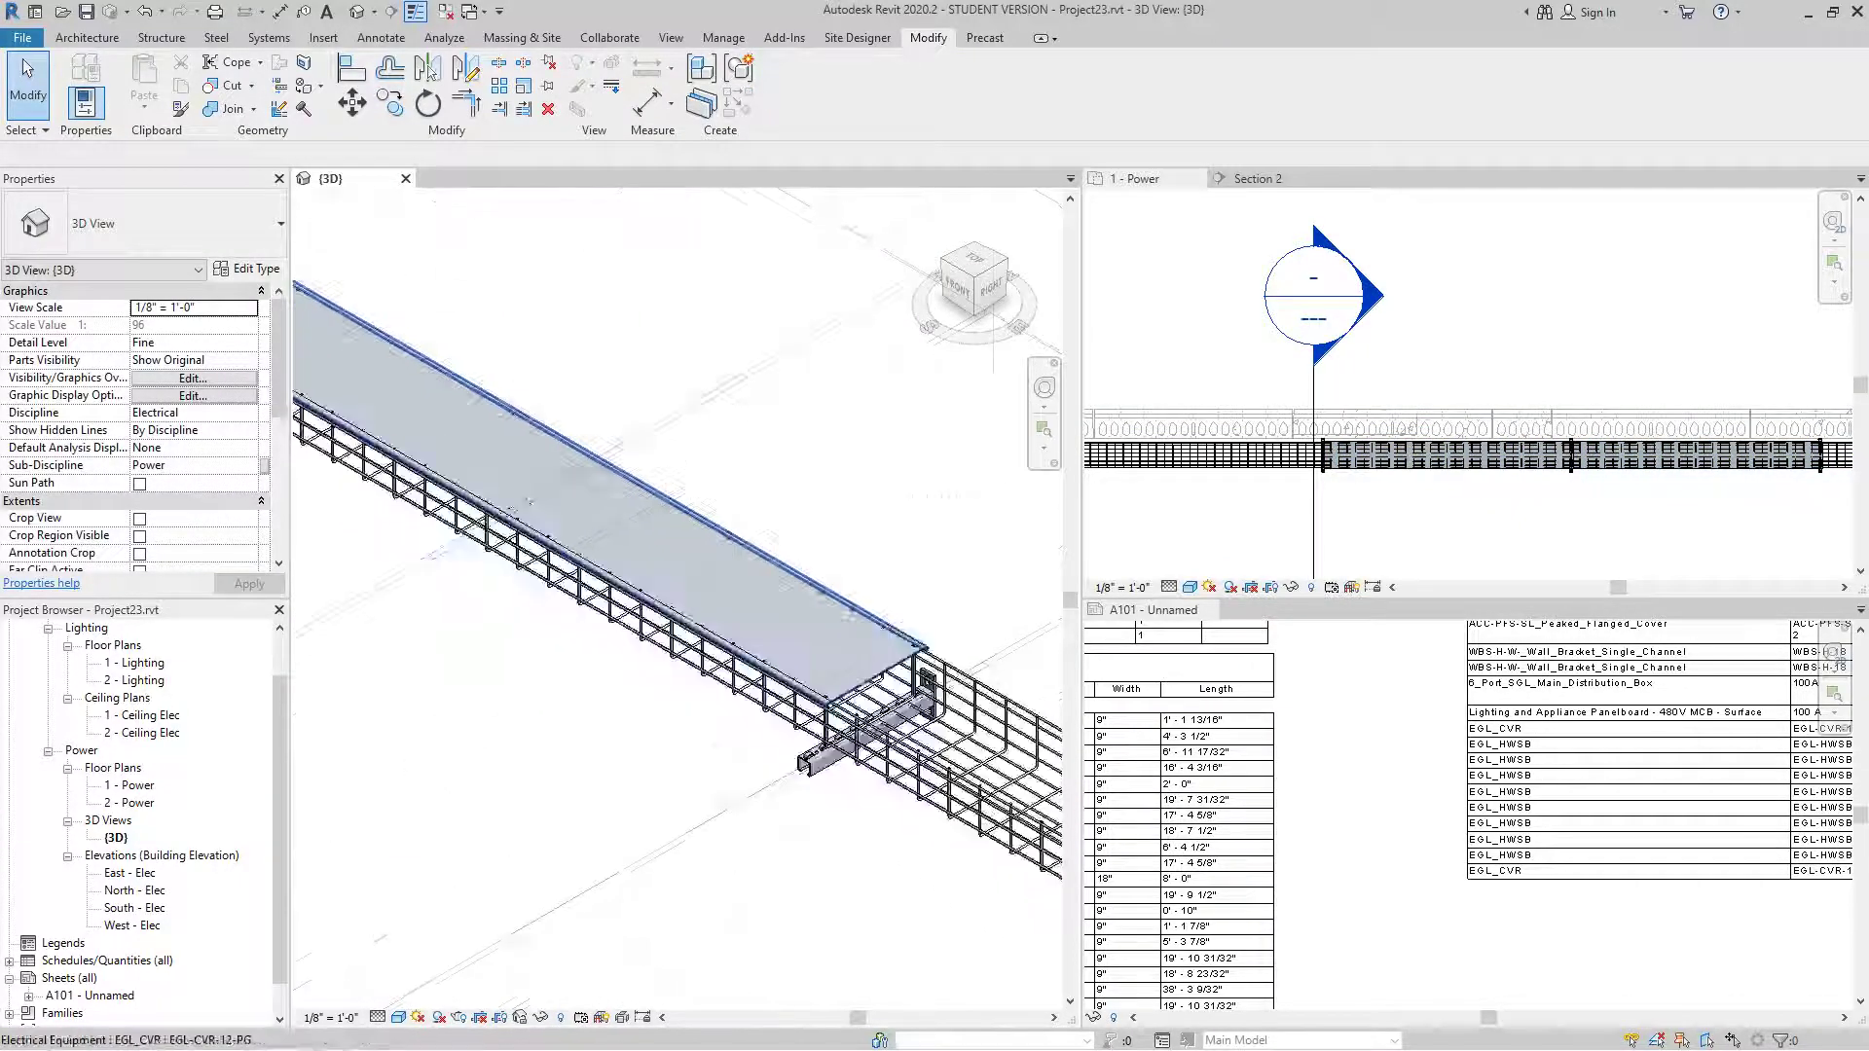
{"action": "scroll", "coordinate": [847, 715], "scroll_direction": "up", "scroll_amount": 2}
{"action": "scroll", "coordinate": [846, 715], "scroll_direction": "down", "scroll_amount": 2}
{"action": "scroll", "coordinate": [908, 761], "scroll_direction": "up", "scroll_amount": 5}
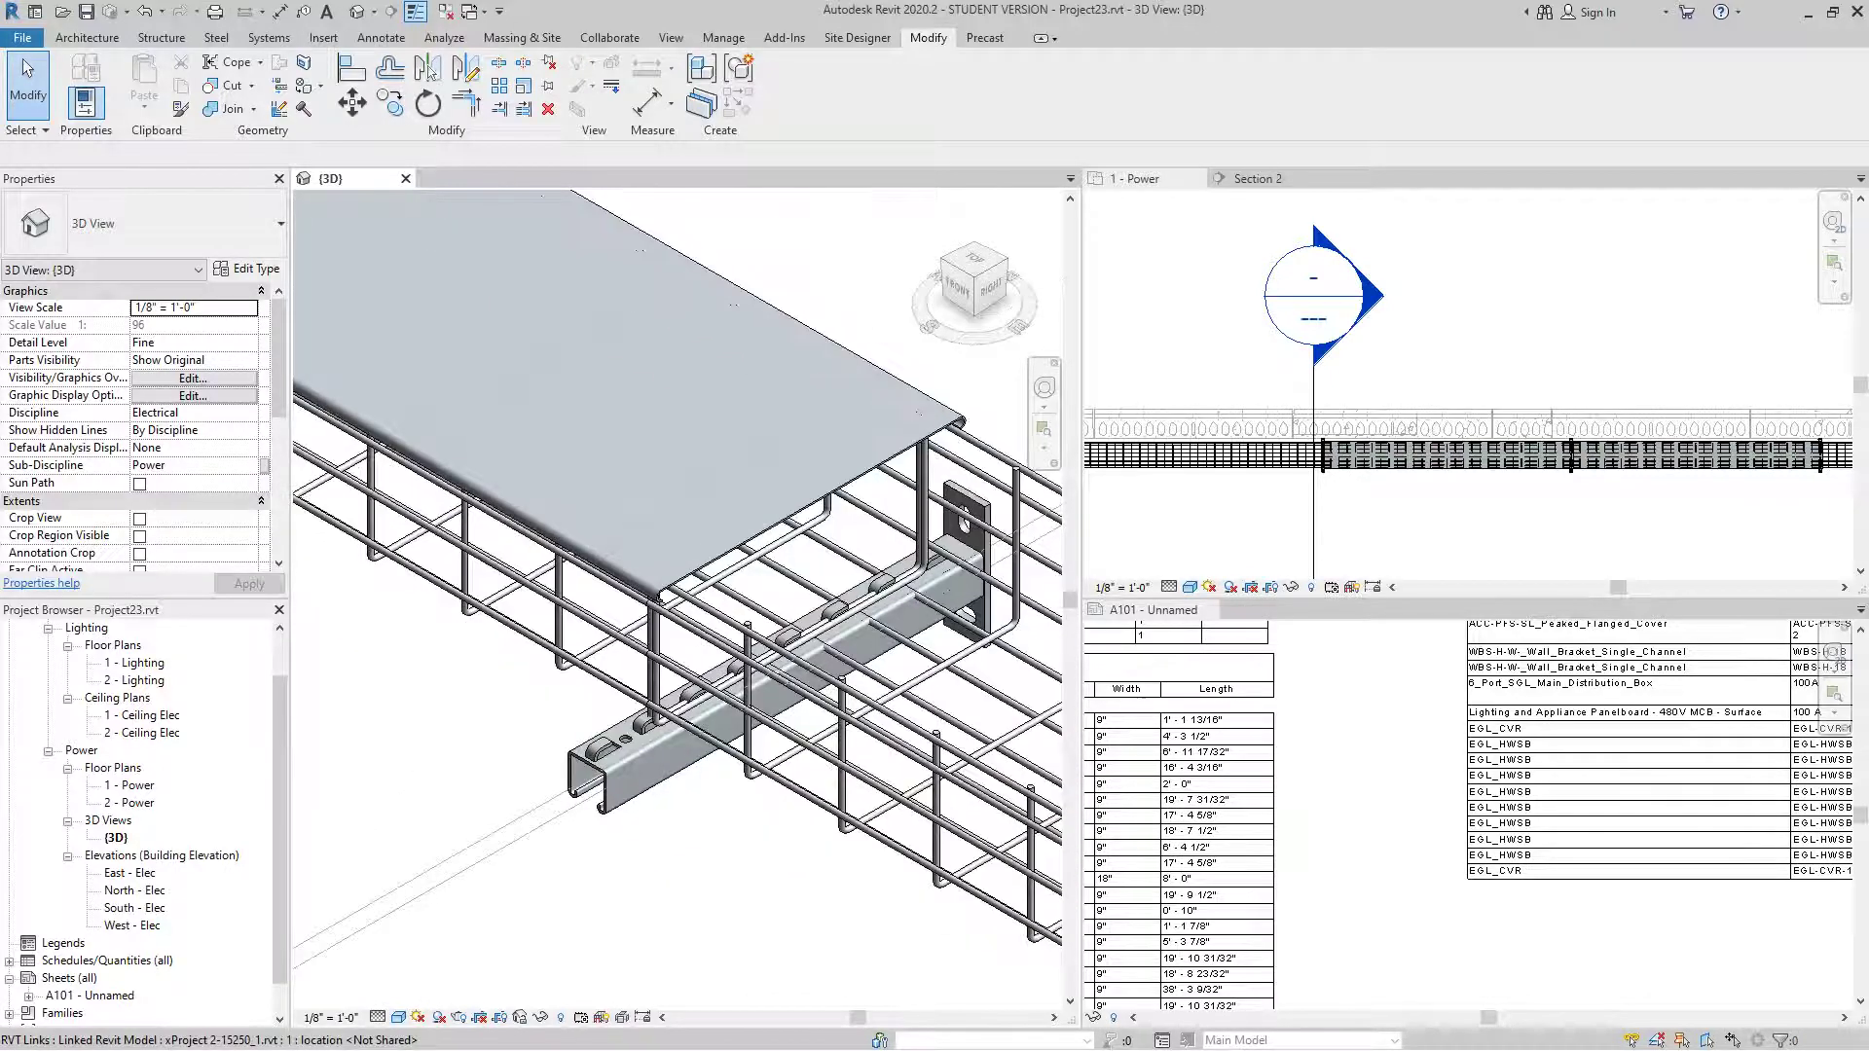
{"action": "scroll", "coordinate": [731, 795], "scroll_direction": "down", "scroll_amount": 3}
{"action": "middle_click_drag", "start_coordinate": [764, 727], "coordinate": [759, 725]}
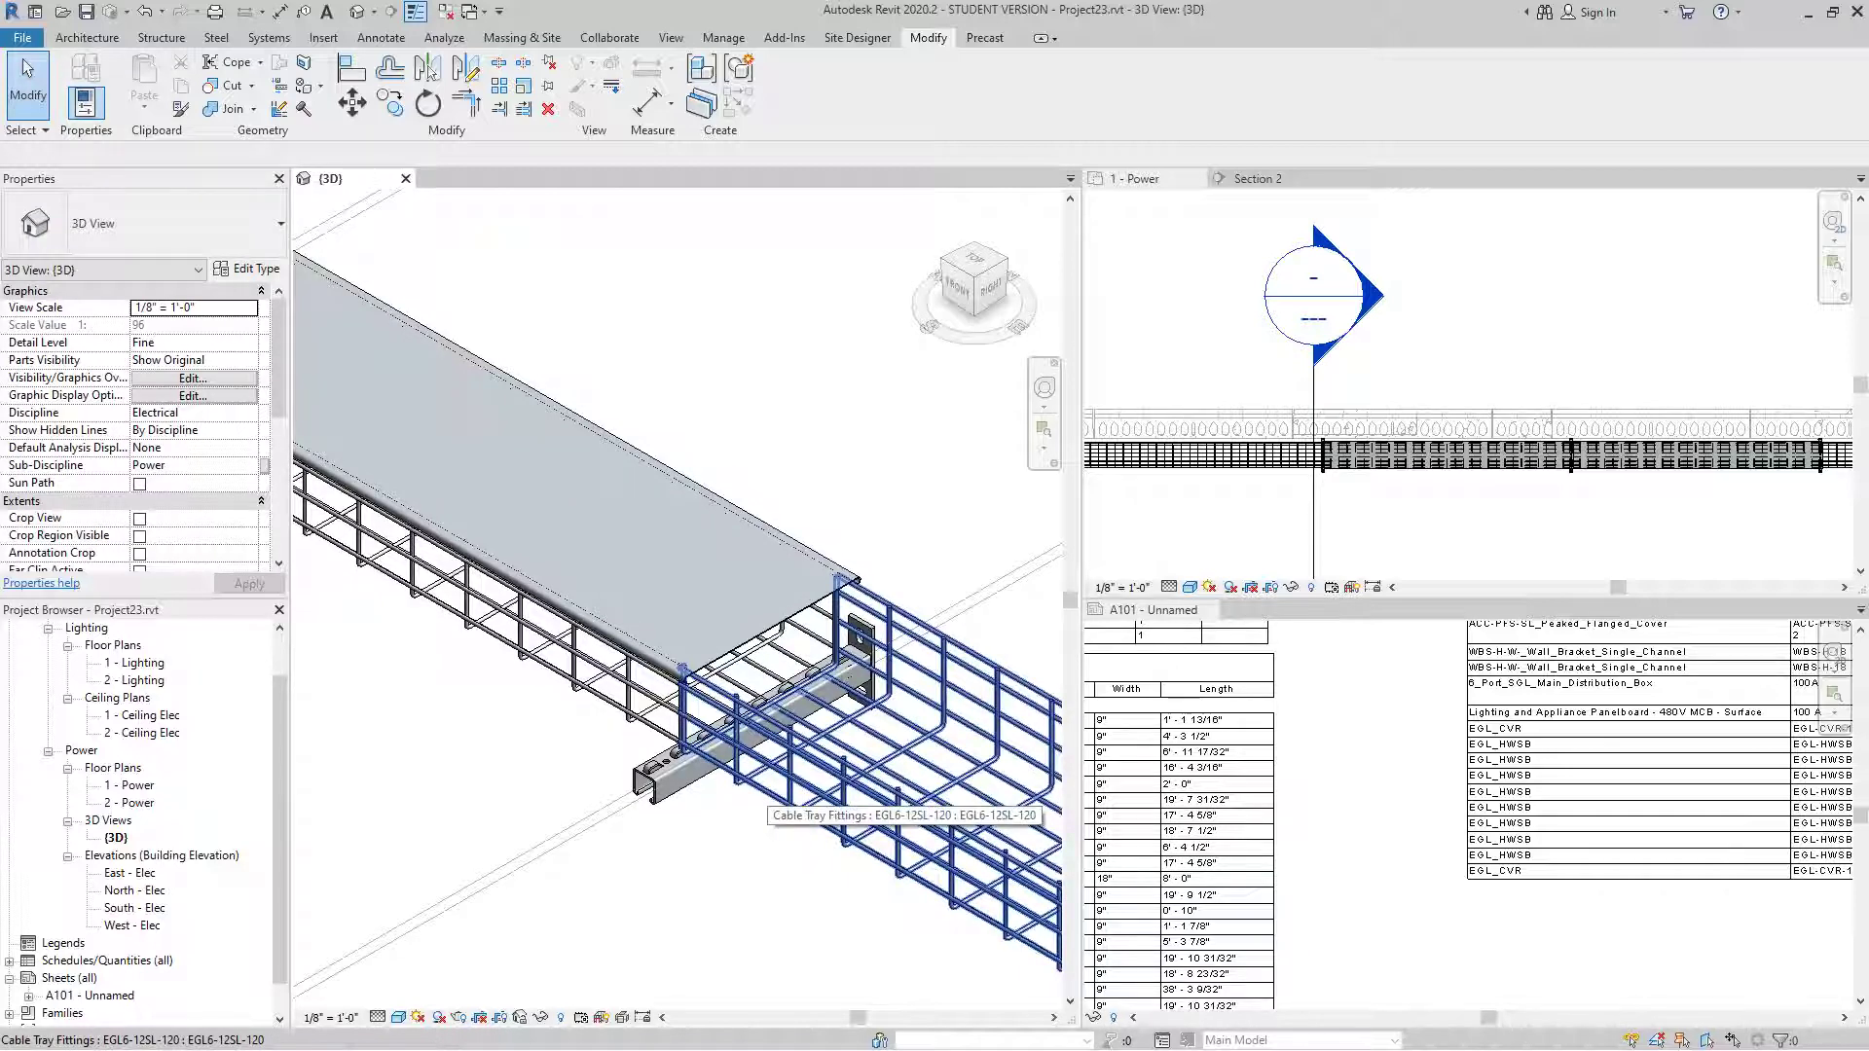
{"action": "scroll", "coordinate": [740, 779], "scroll_direction": "down", "scroll_amount": 5}
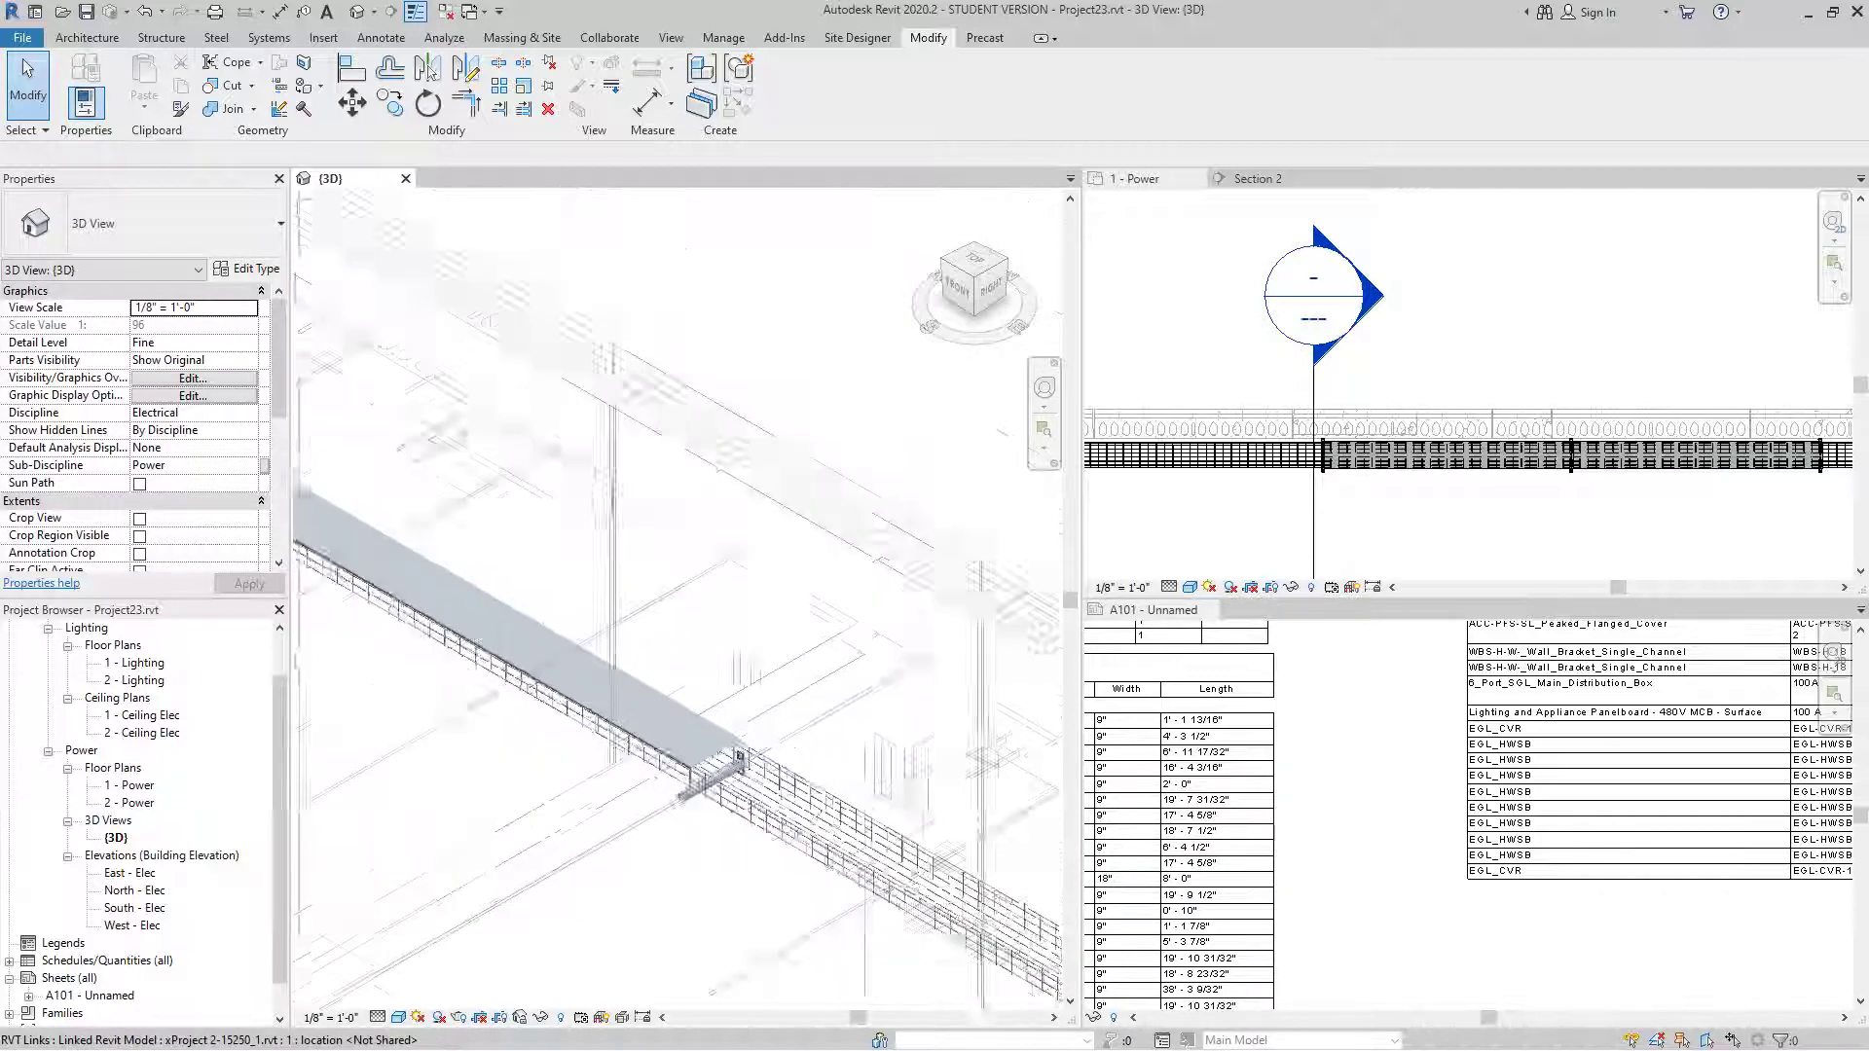
{"action": "scroll", "coordinate": [662, 813], "scroll_direction": "up", "scroll_amount": 3}
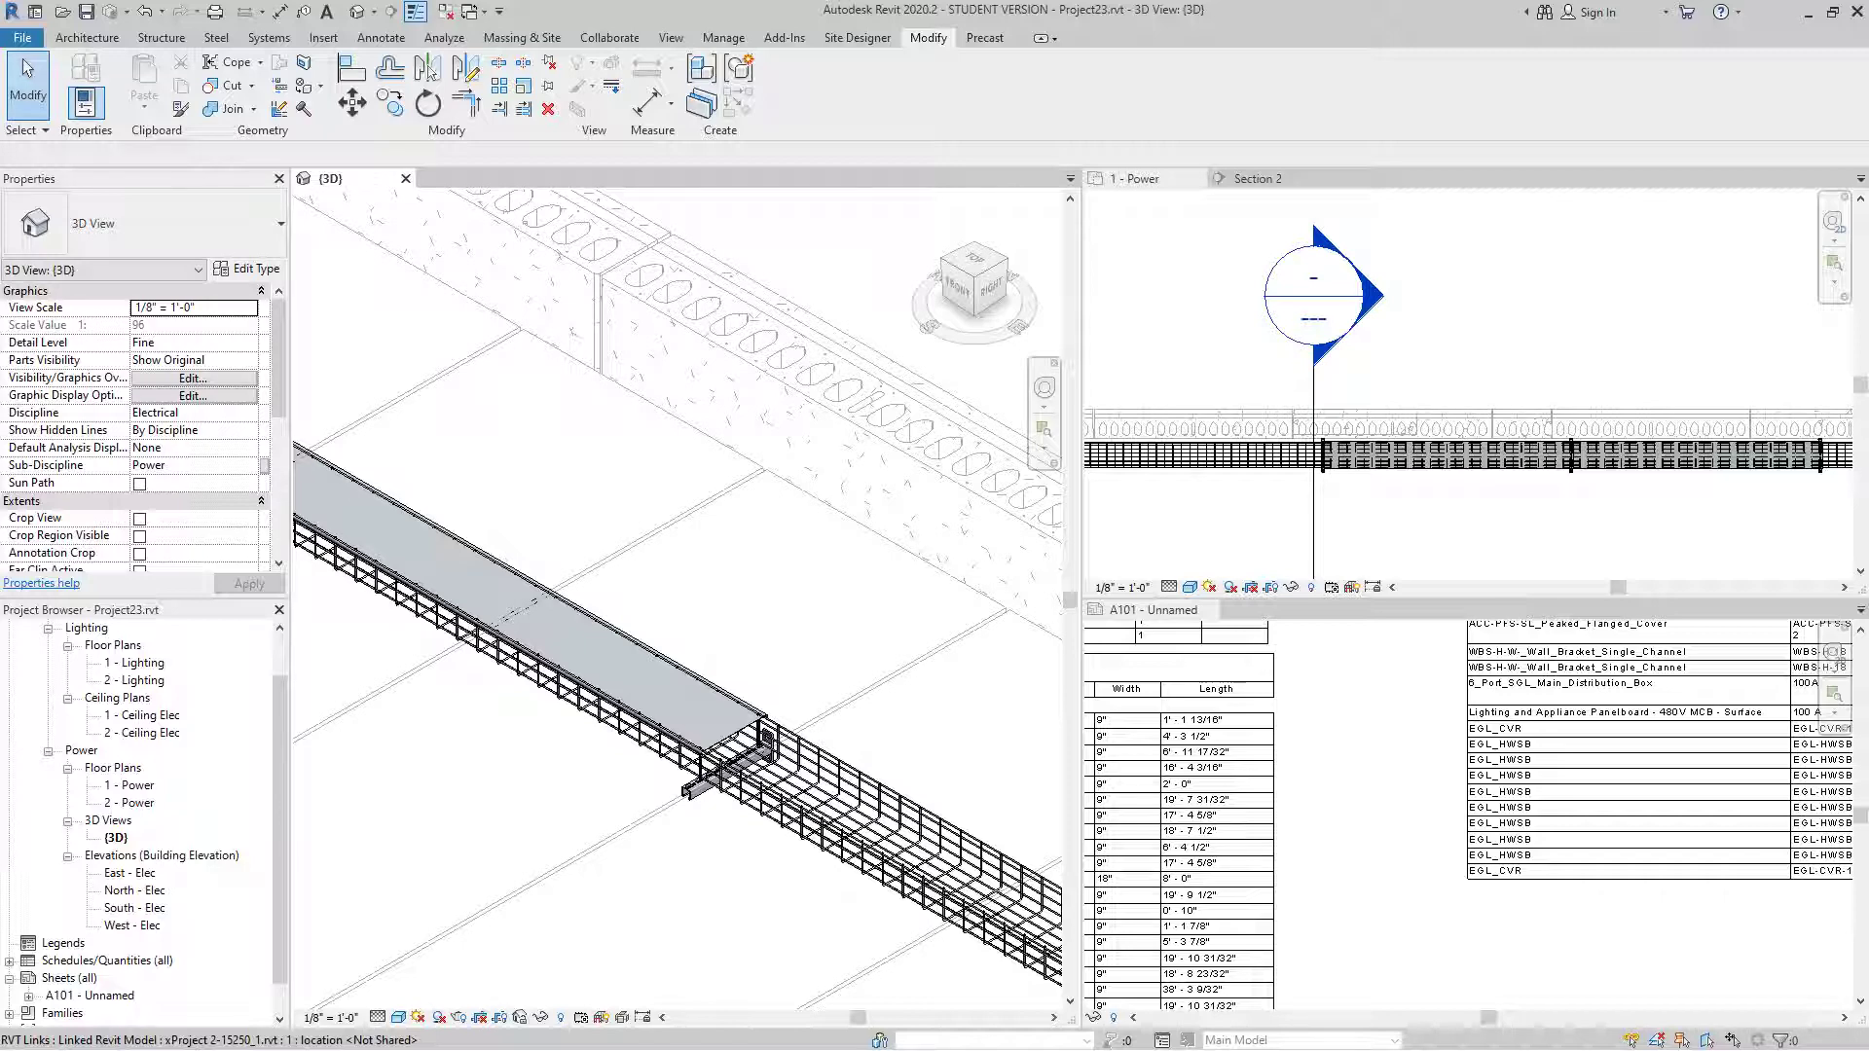
{"action": "left_click", "coordinate": [1833, 11]}
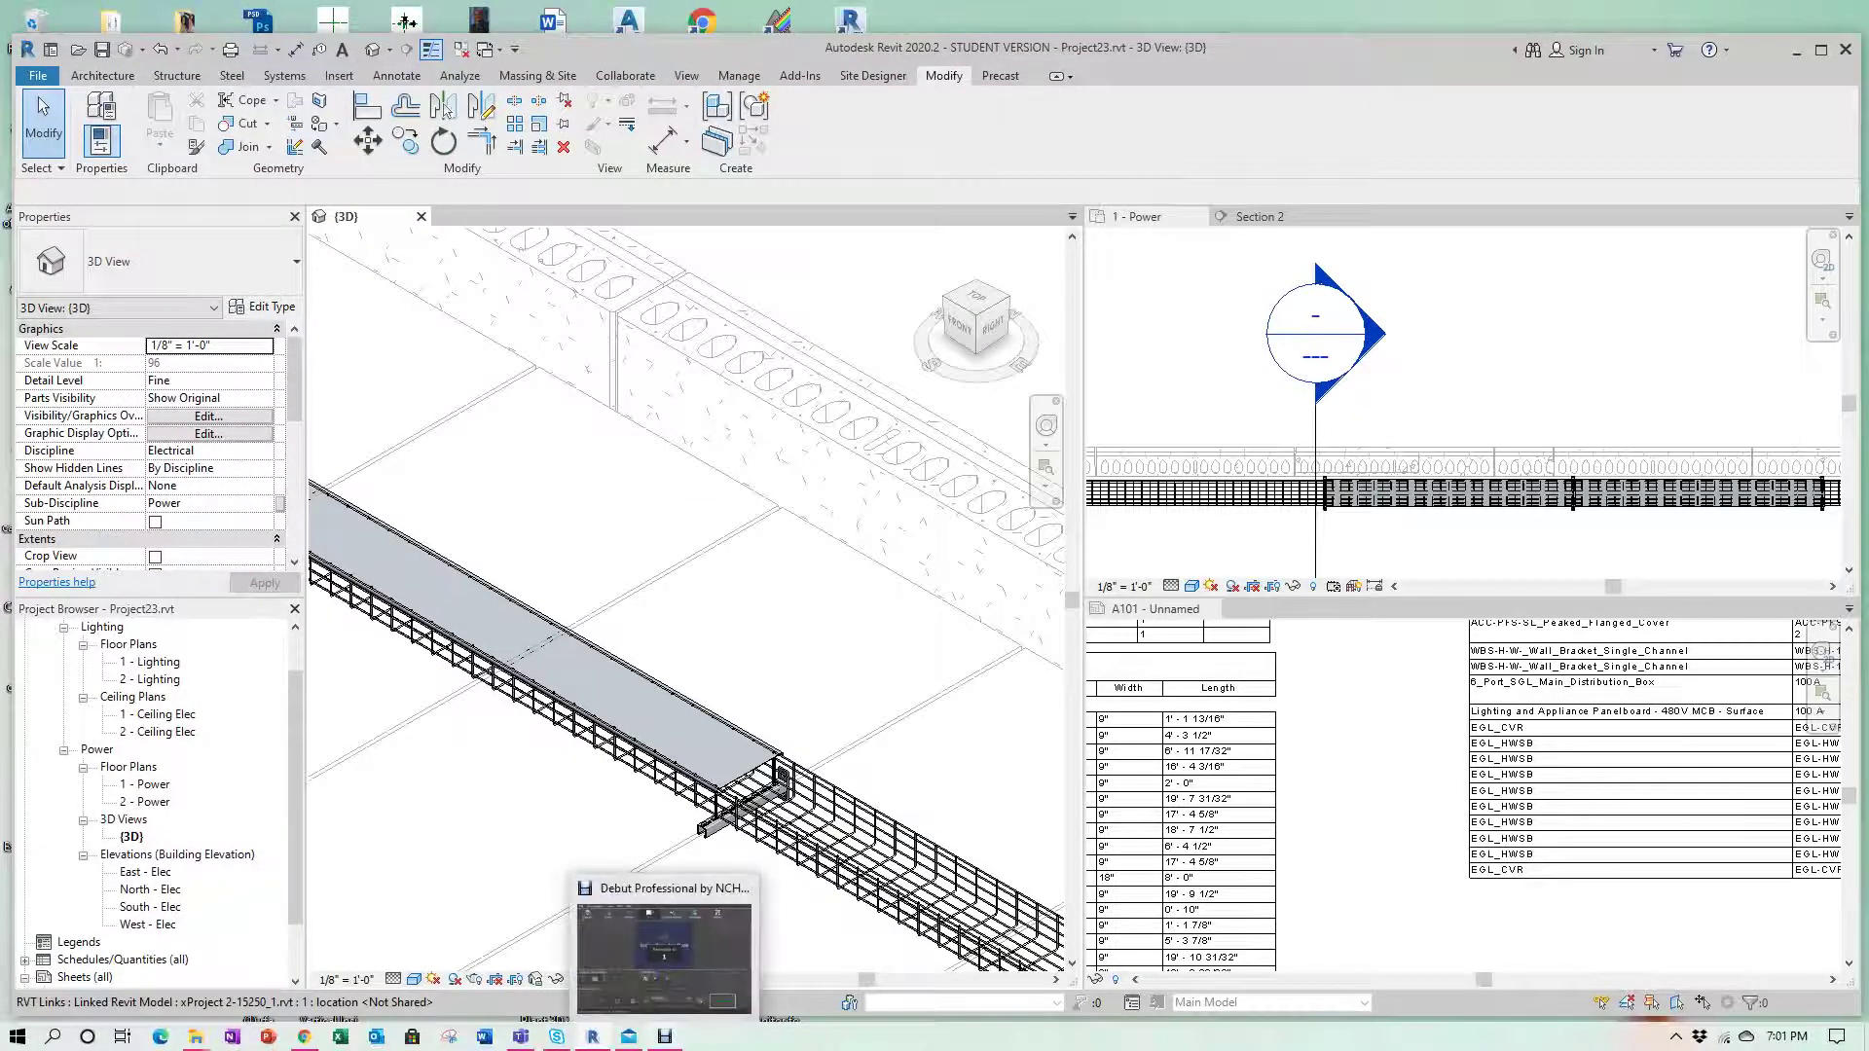
{"action": "left_click", "coordinate": [665, 1036]}
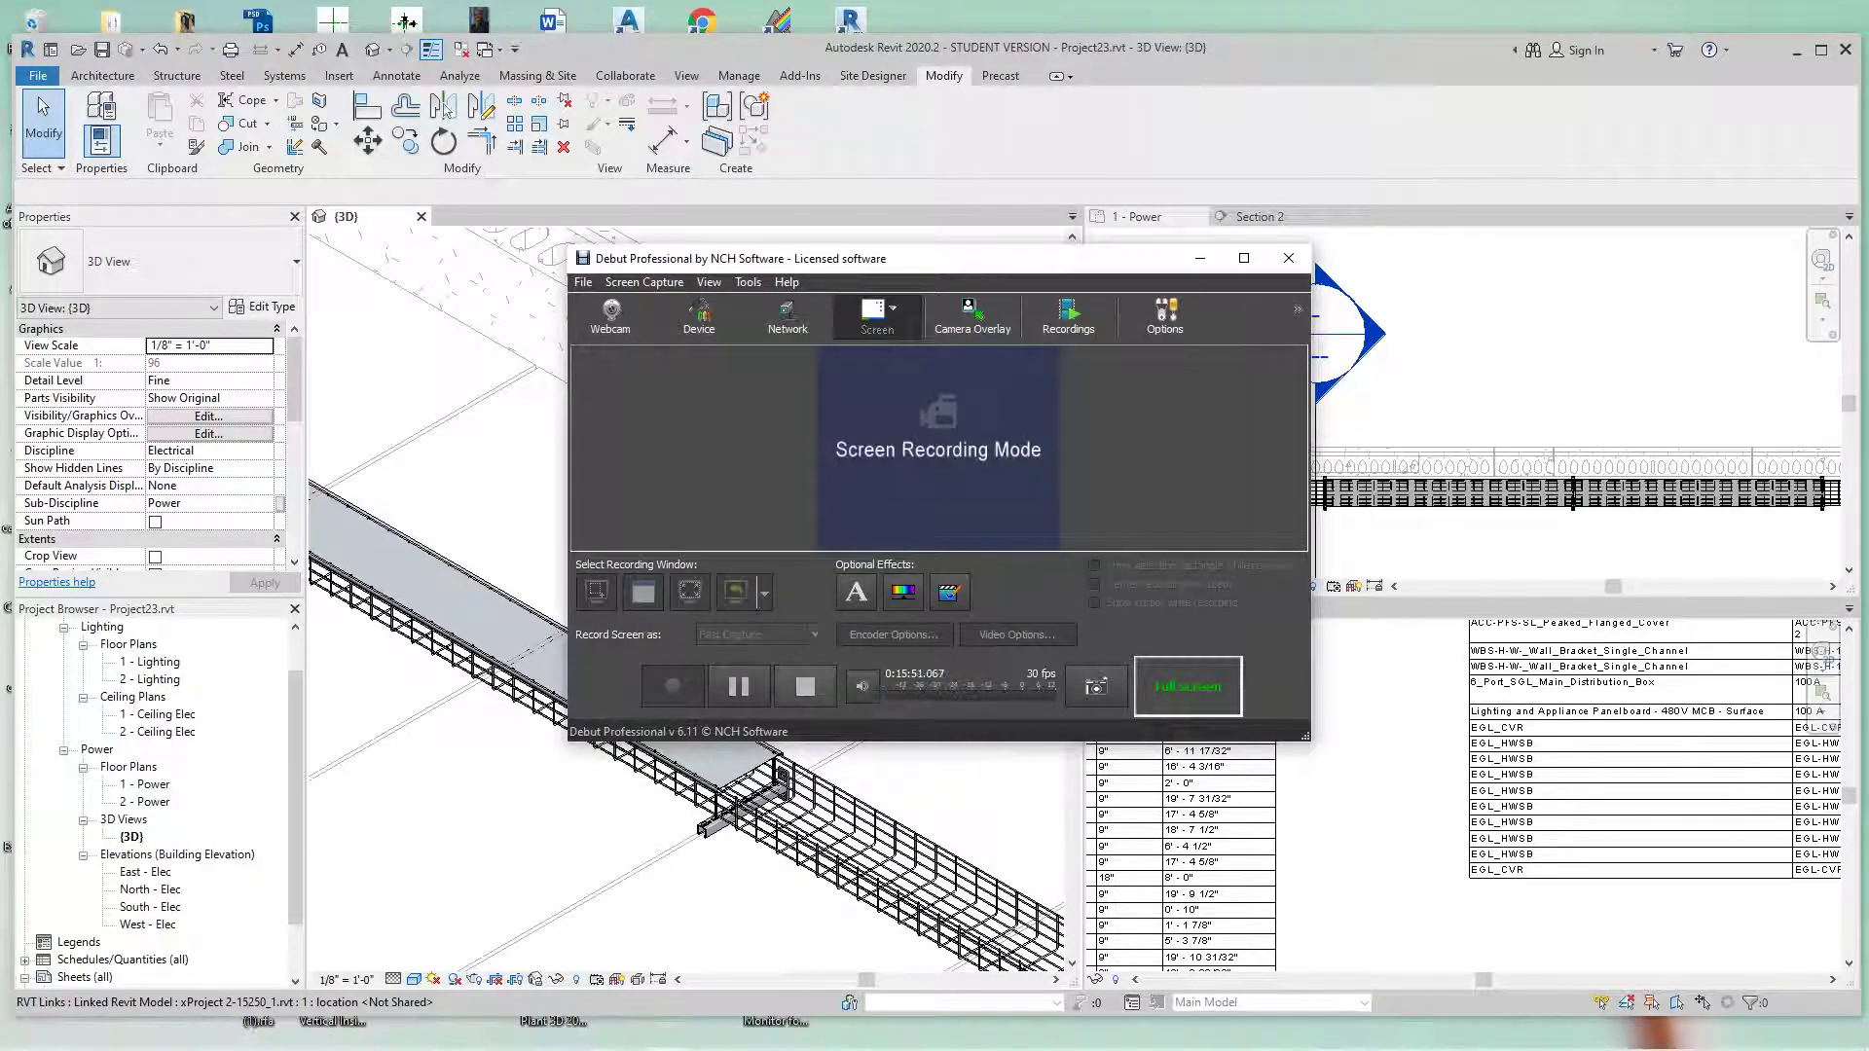